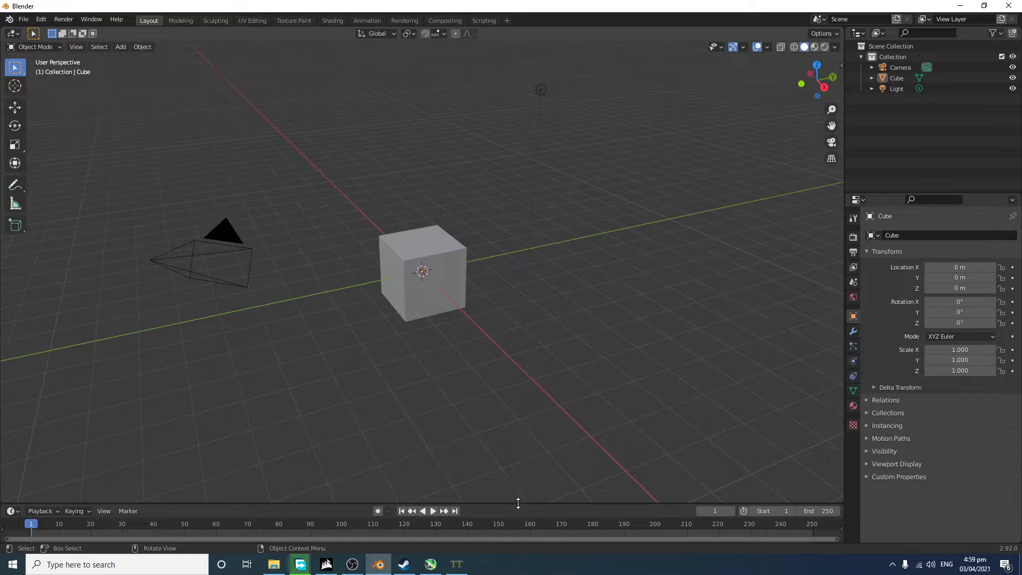
Step: Switch to TpacTool, view its About information and close it again
{"action": "left_click", "coordinate": [456, 564]}
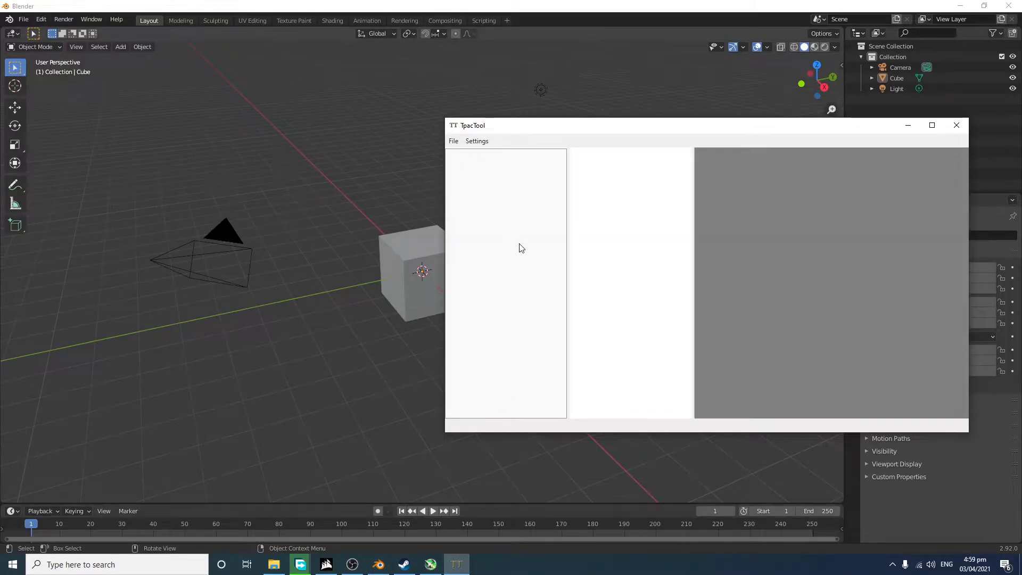
{"action": "left_click", "coordinate": [477, 139]}
{"action": "left_click", "coordinate": [495, 168]}
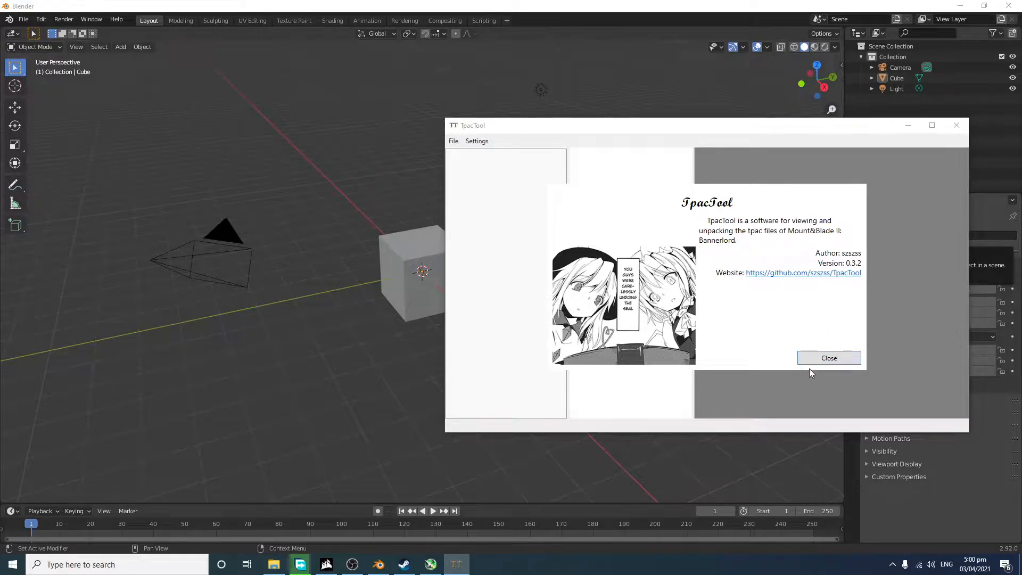
{"action": "left_click", "coordinate": [828, 358]}
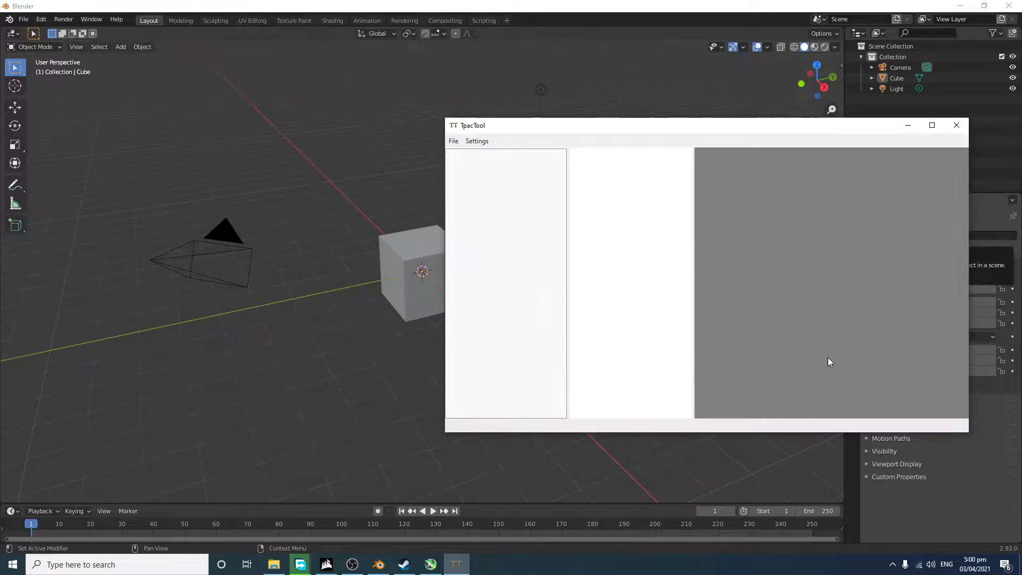
Step: Open Bannerlord's Modules\Native folder in File Explorer and copy its path
{"action": "left_click", "coordinate": [454, 141]}
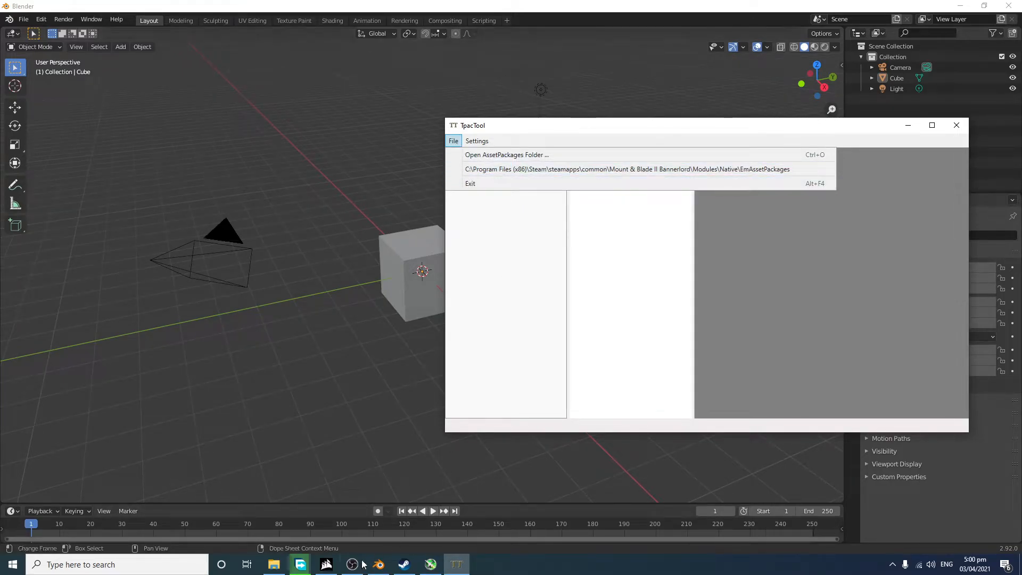
{"action": "left_click", "coordinate": [269, 568]}
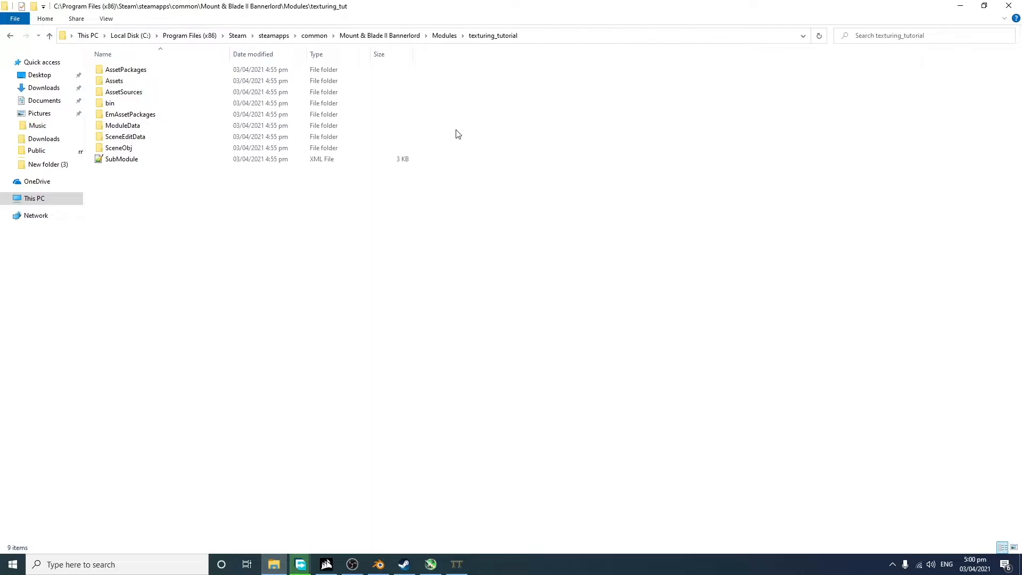
{"action": "left_click", "coordinate": [432, 36]}
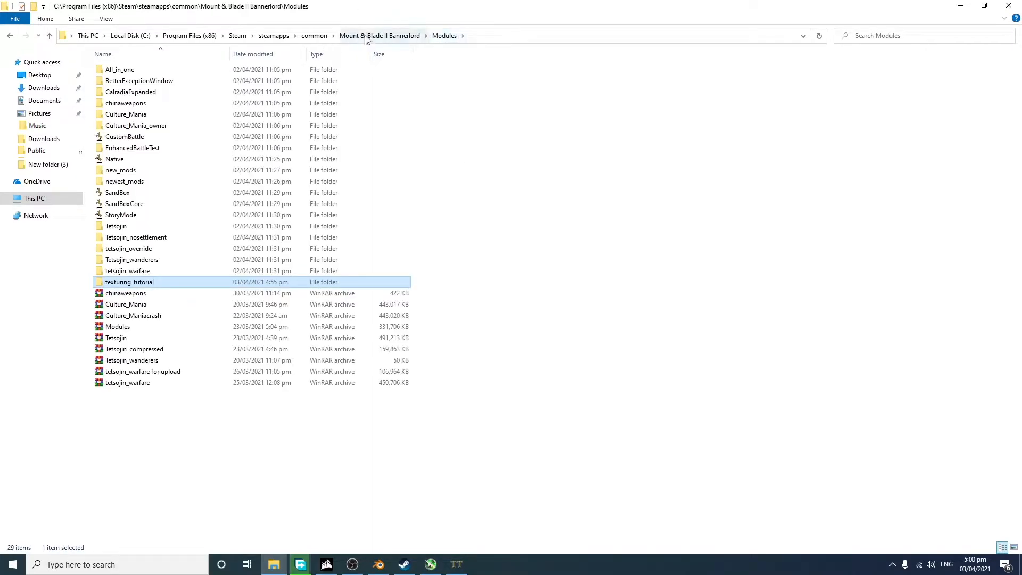
{"action": "double_click", "coordinate": [154, 162]}
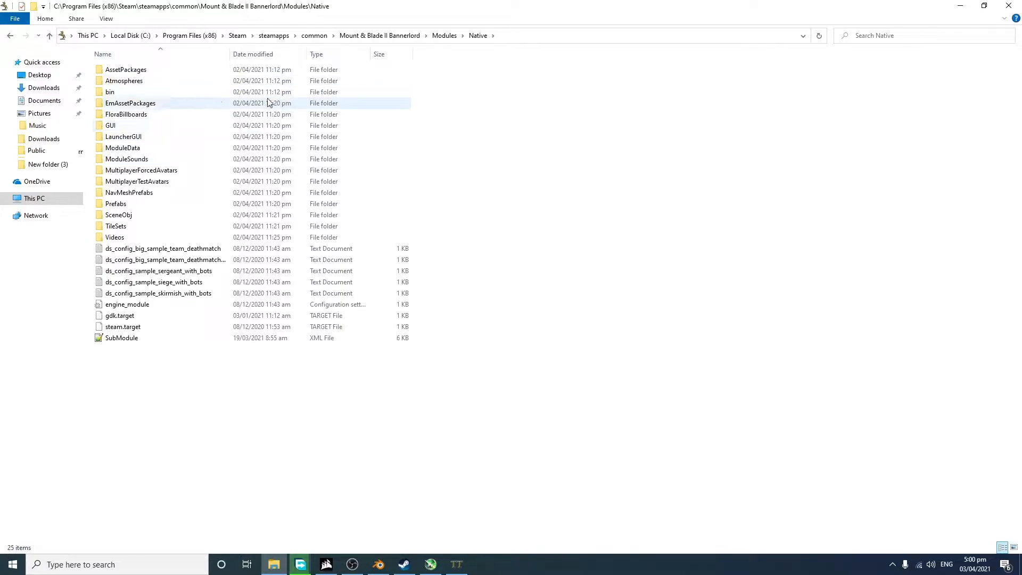
{"action": "left_click", "coordinate": [247, 104]}
{"action": "left_click", "coordinate": [574, 37]}
{"action": "key", "text": "ctrl+c"}
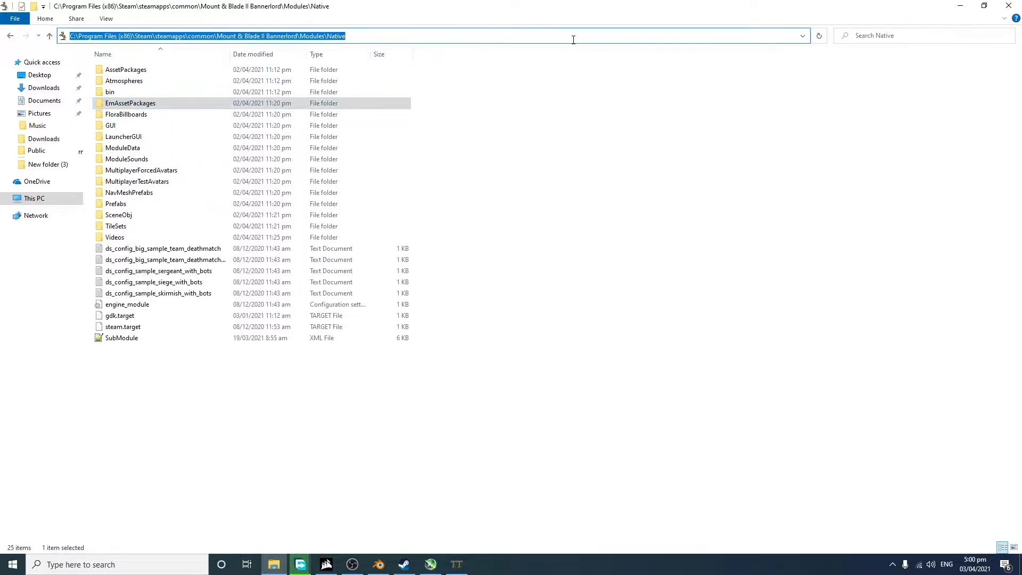
Step: In TpacTool, load the EmAssetPackages folder from the copied Native module path as the asset packages folder
{"action": "left_click", "coordinate": [457, 564]}
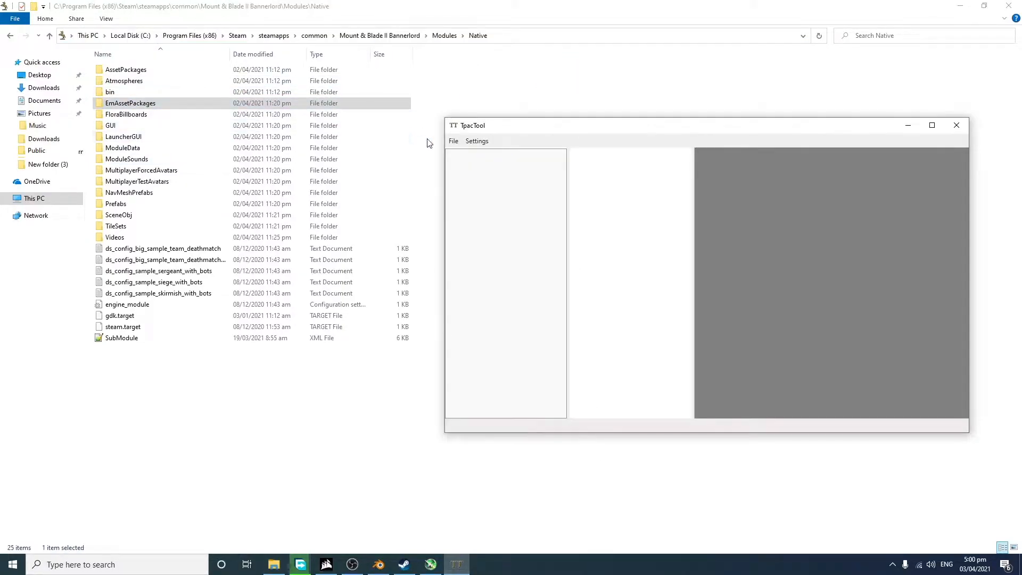
{"action": "left_click", "coordinate": [453, 140]}
{"action": "left_click", "coordinate": [476, 158]}
{"action": "left_click", "coordinate": [612, 161]}
{"action": "key", "text": "ctrl+v"}
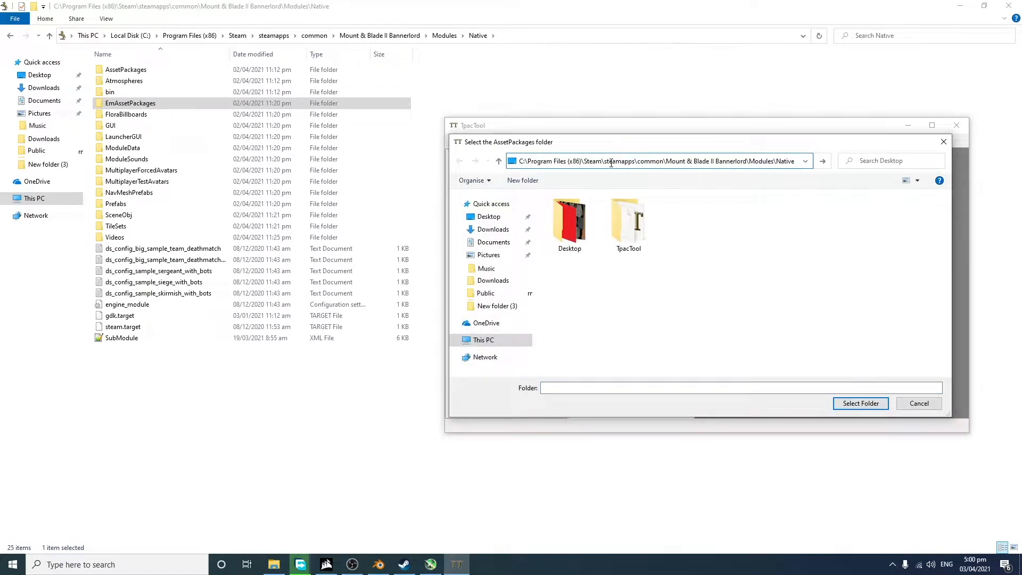
{"action": "key", "text": "Return"}
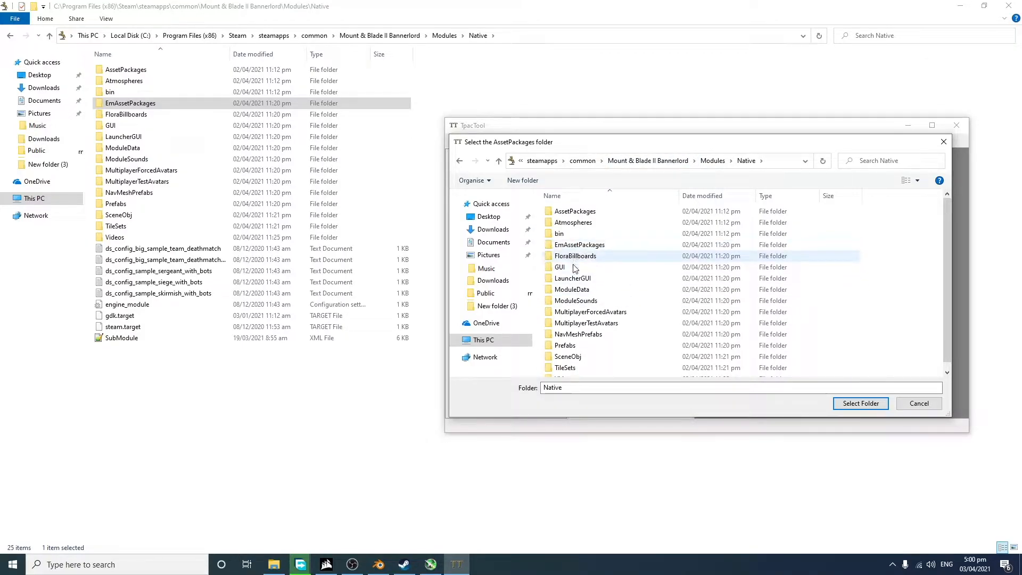
{"action": "left_click", "coordinate": [570, 212]}
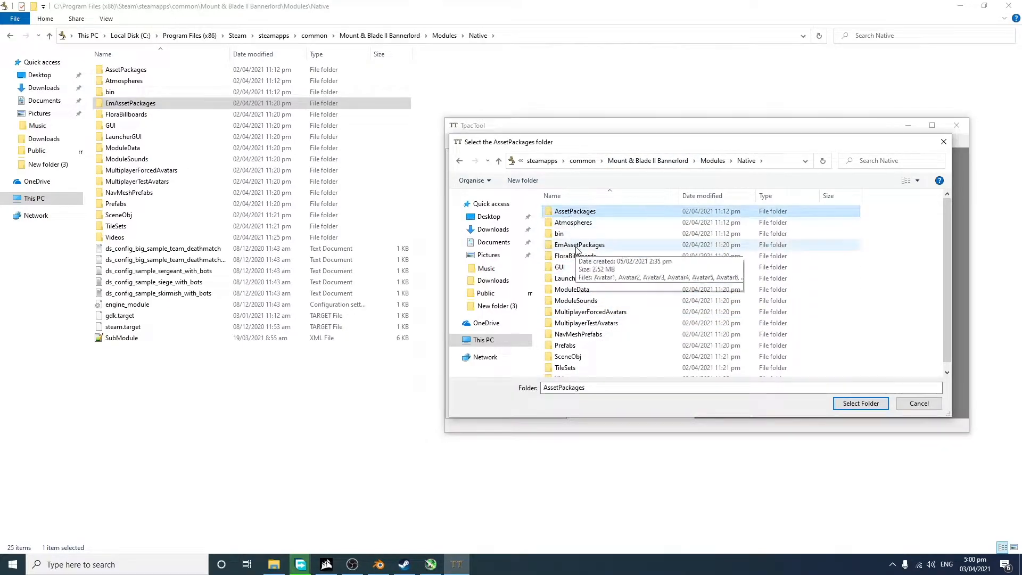
{"action": "left_click", "coordinate": [567, 246]}
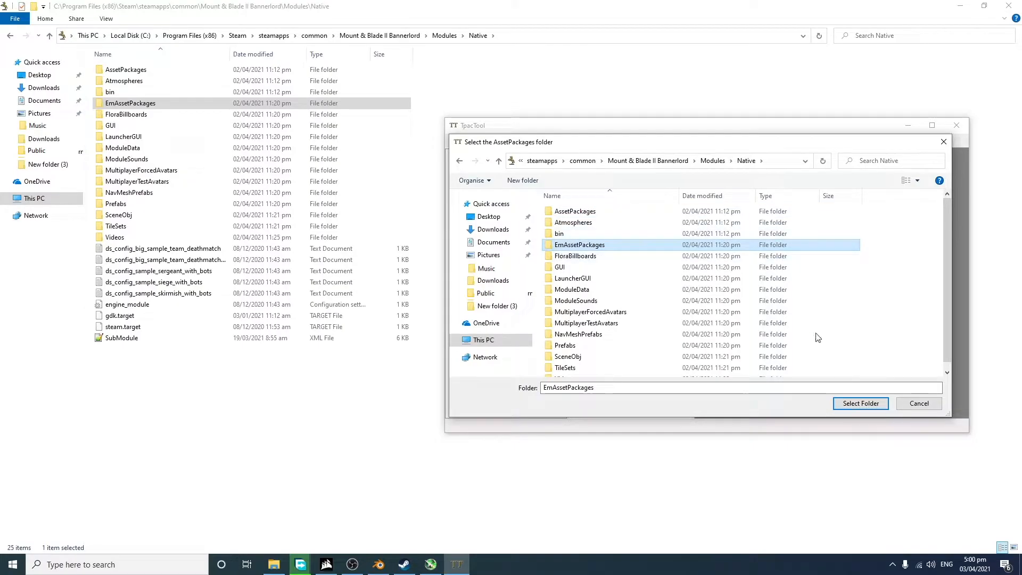
{"action": "left_click", "coordinate": [861, 403]}
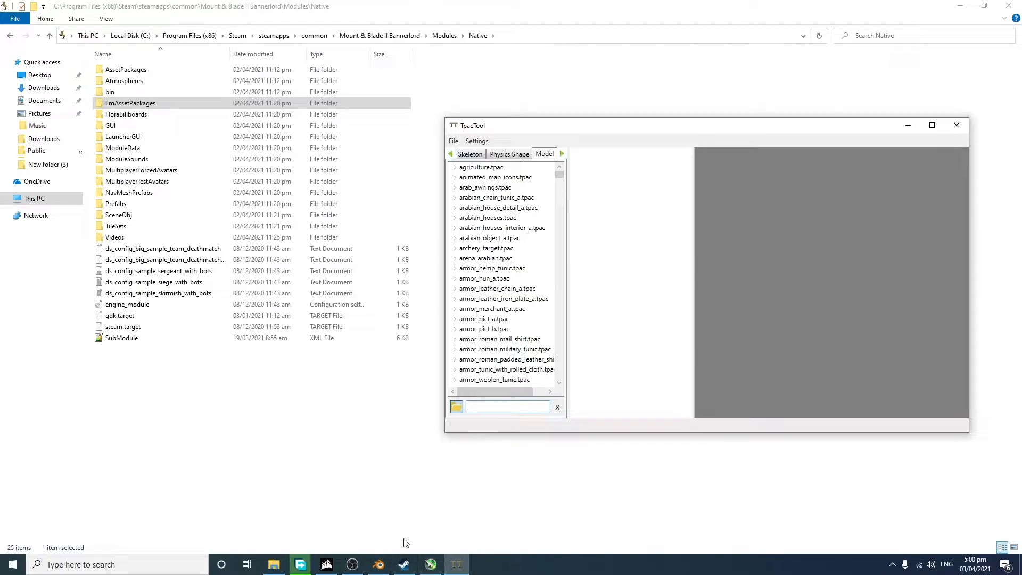
Step: Start Bannerlord from the Stable - Editor desktop shortcut, checking the mod list and accepting the mod dependency caution
{"action": "key", "text": "super+d"}
{"action": "left_click", "coordinate": [659, 392]}
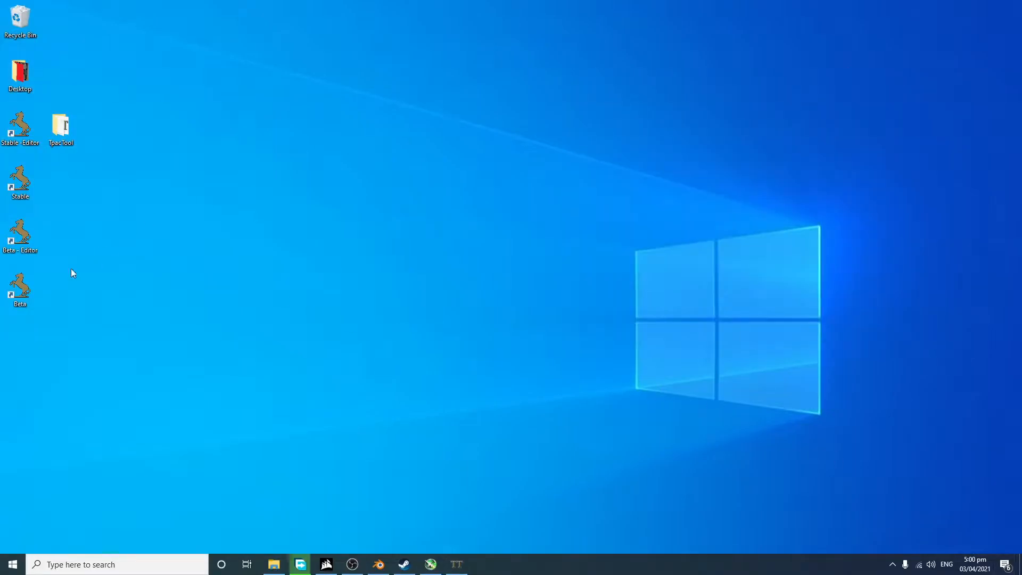
{"action": "double_click", "coordinate": [20, 127]}
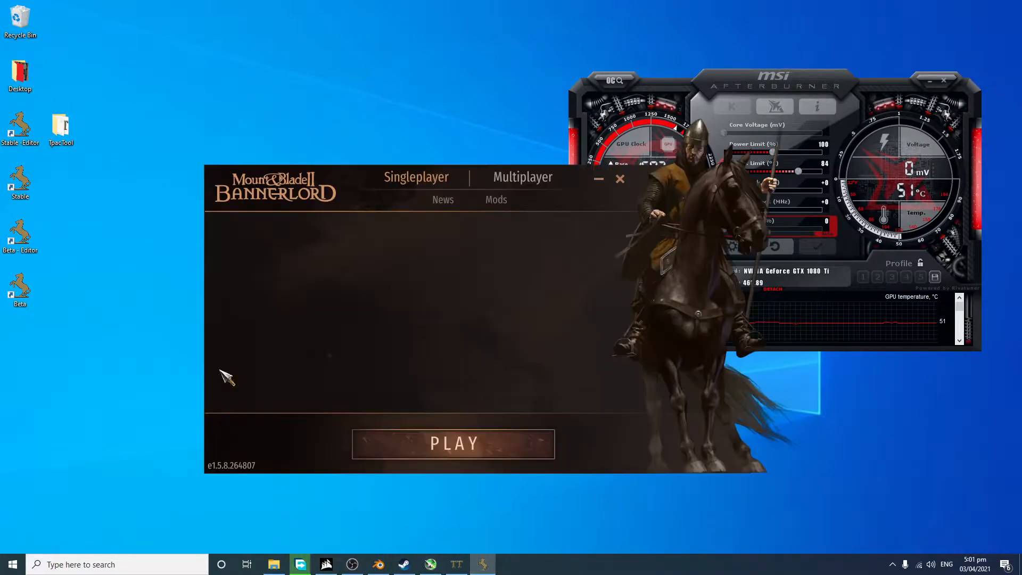
{"action": "left_click", "coordinate": [495, 200]}
{"action": "scroll", "coordinate": [337, 266], "scroll_direction": "down", "scroll_amount": 8}
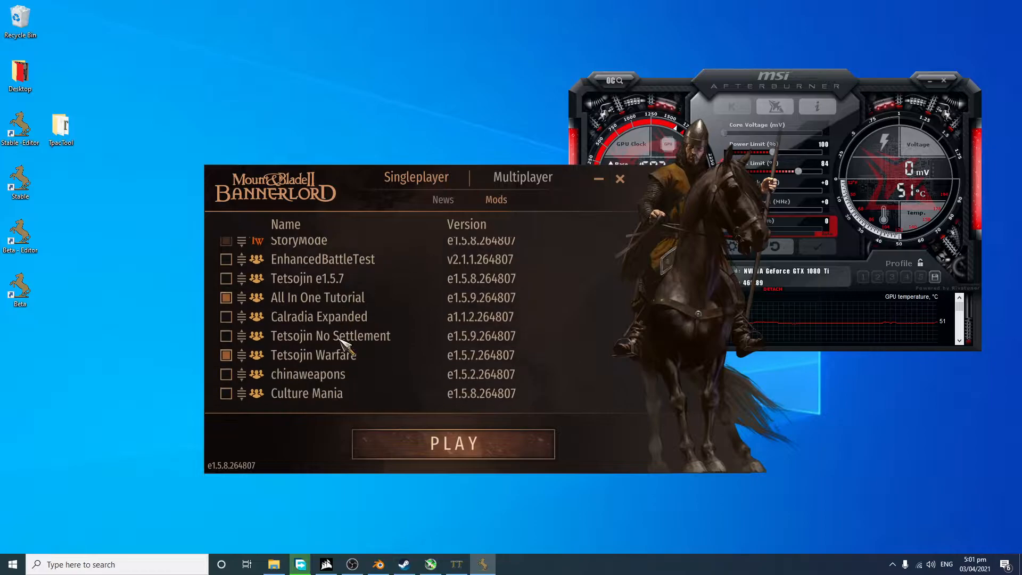
{"action": "scroll", "coordinate": [426, 394], "scroll_direction": "down", "scroll_amount": 3}
{"action": "left_click", "coordinate": [453, 443]}
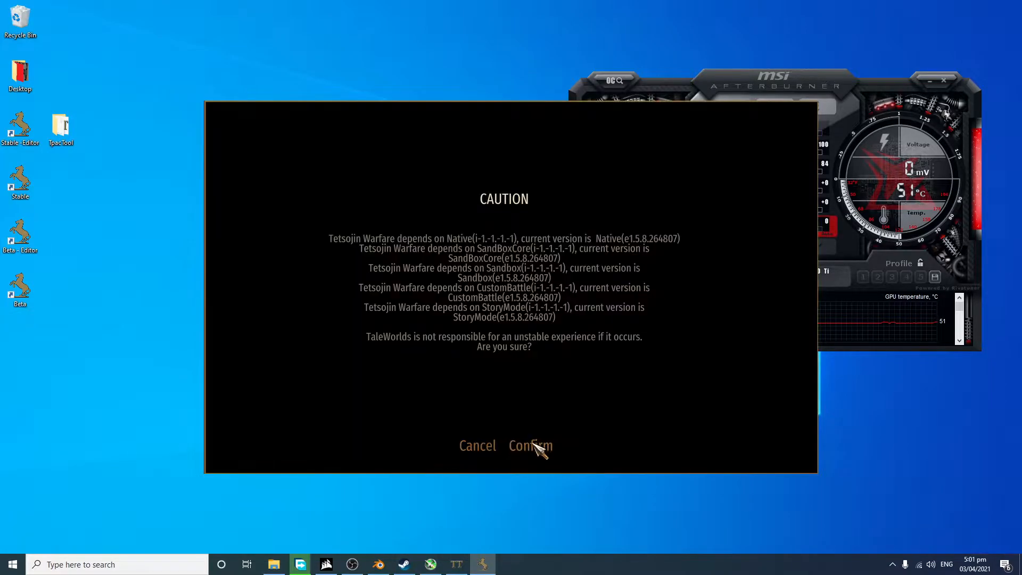
{"action": "left_click", "coordinate": [533, 446]}
Step: Switch back to TpacTool and filter the model list for "sturgian_lamell"
{"action": "left_click", "coordinate": [456, 564]}
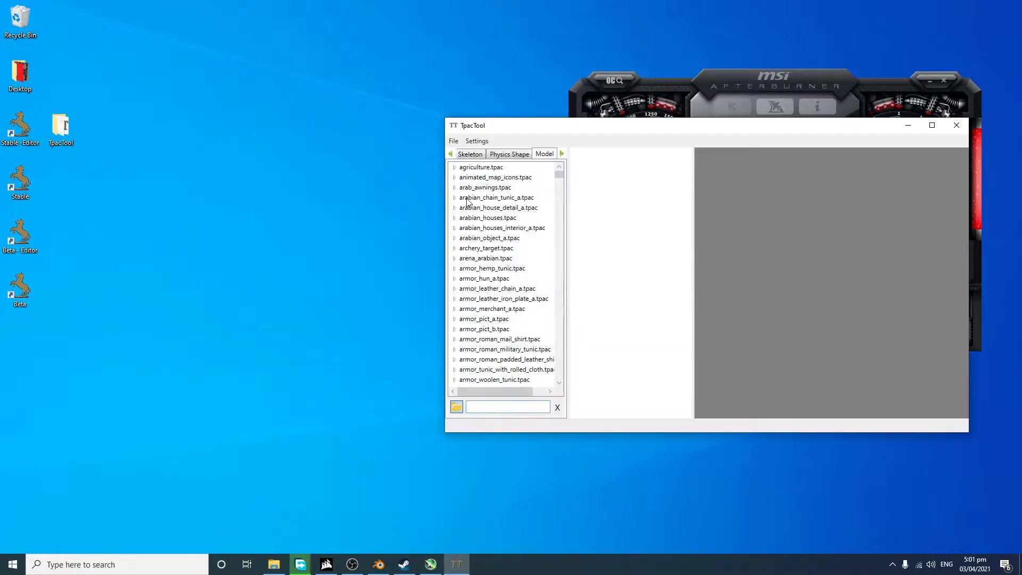
{"action": "key", "text": "super"}
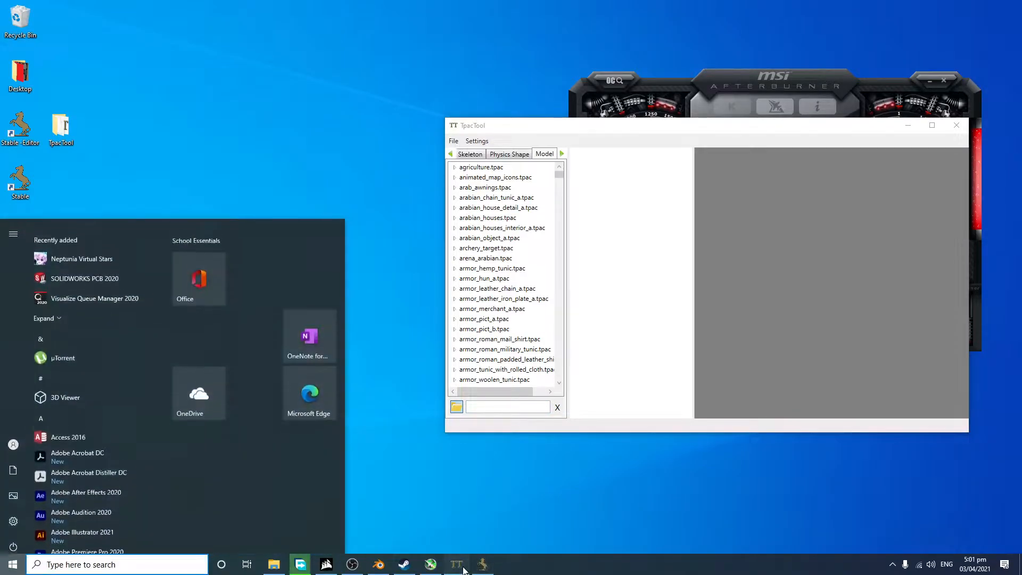
{"action": "left_click", "coordinate": [499, 403]}
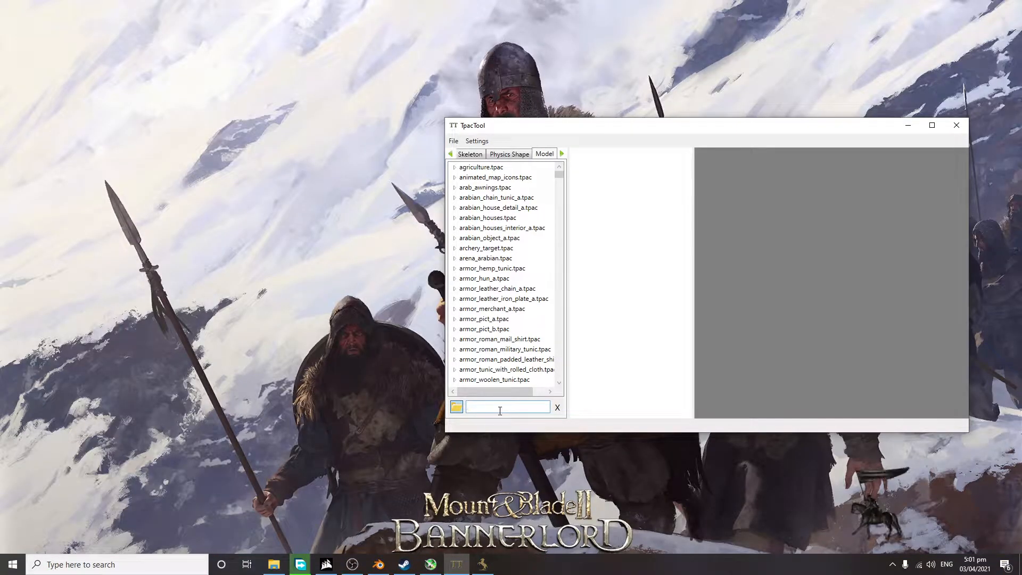
{"action": "type", "text": "stu"}
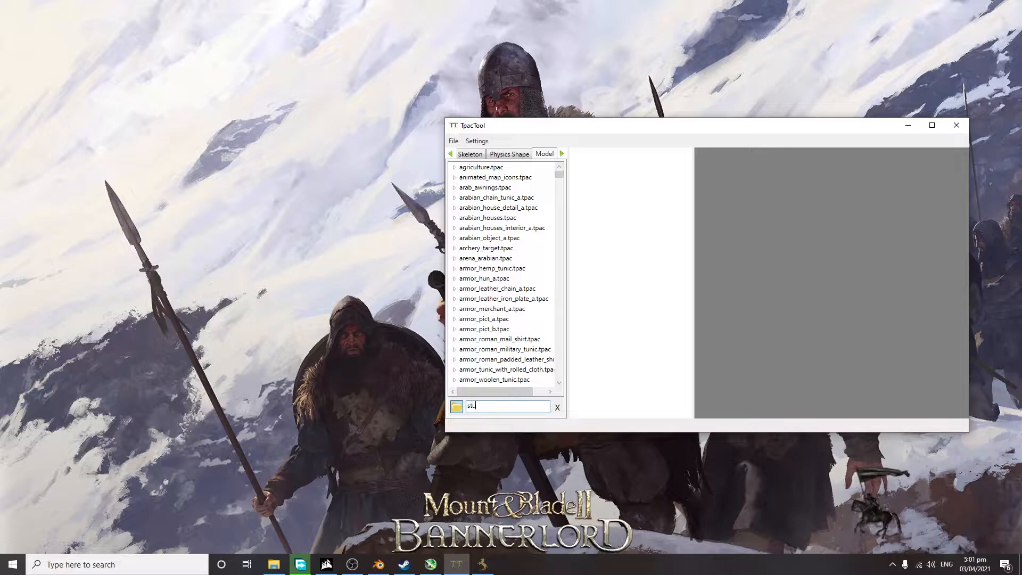
{"action": "type", "text": "rgian"}
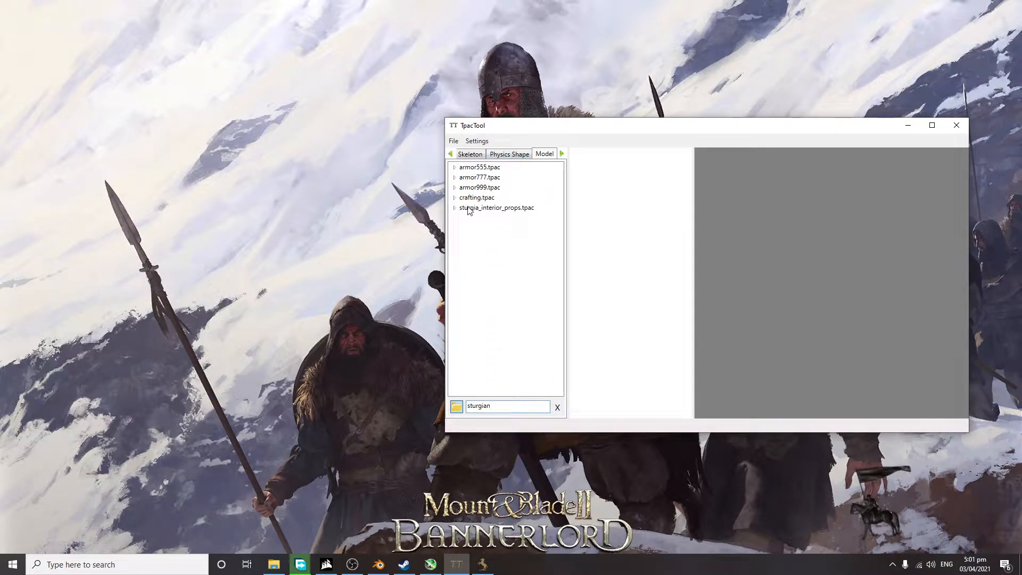
{"action": "type", "text": "_"}
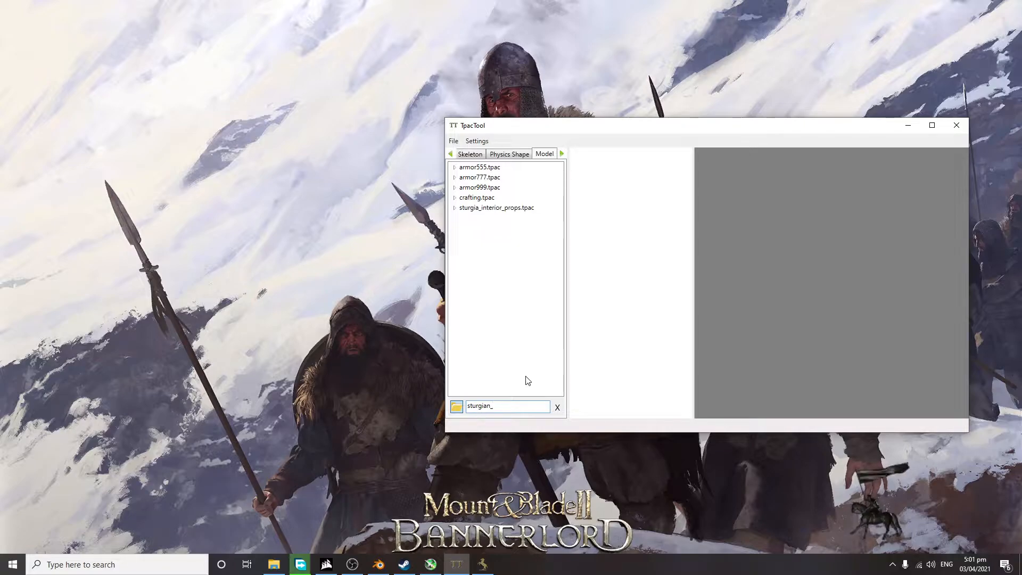
{"action": "type", "text": "lamell"}
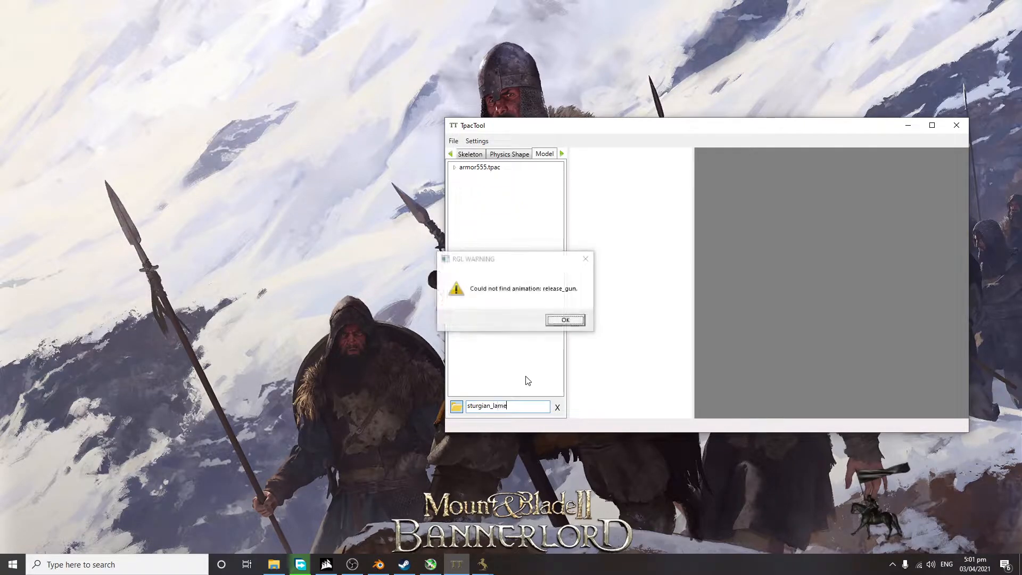
Step: Dismiss the game's warning and failure dialogs, and expand armor555.tpac in the filtered model list
{"action": "left_click", "coordinate": [548, 285]}
{"action": "key", "text": "Return"}
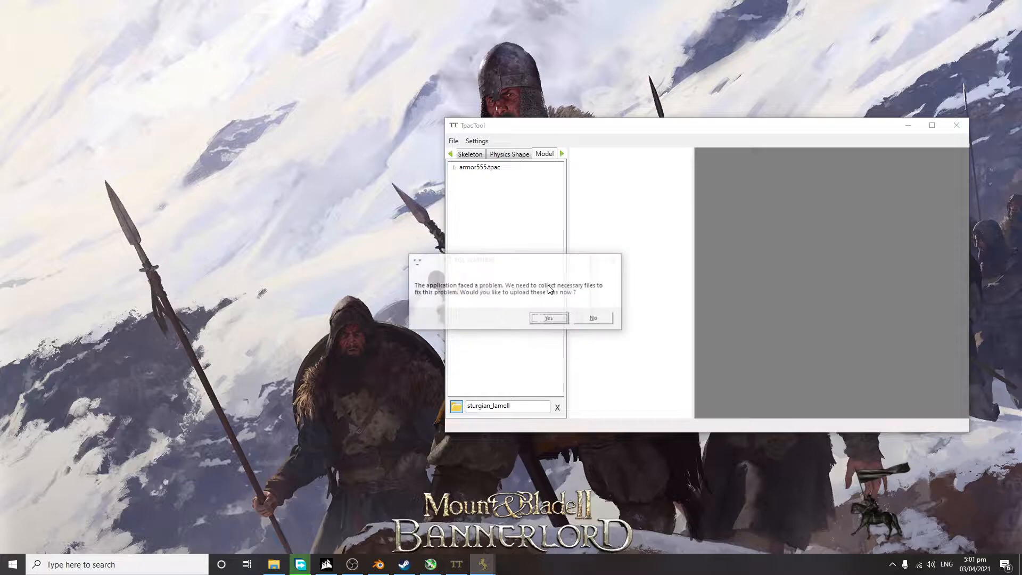
{"action": "key", "text": "Return"}
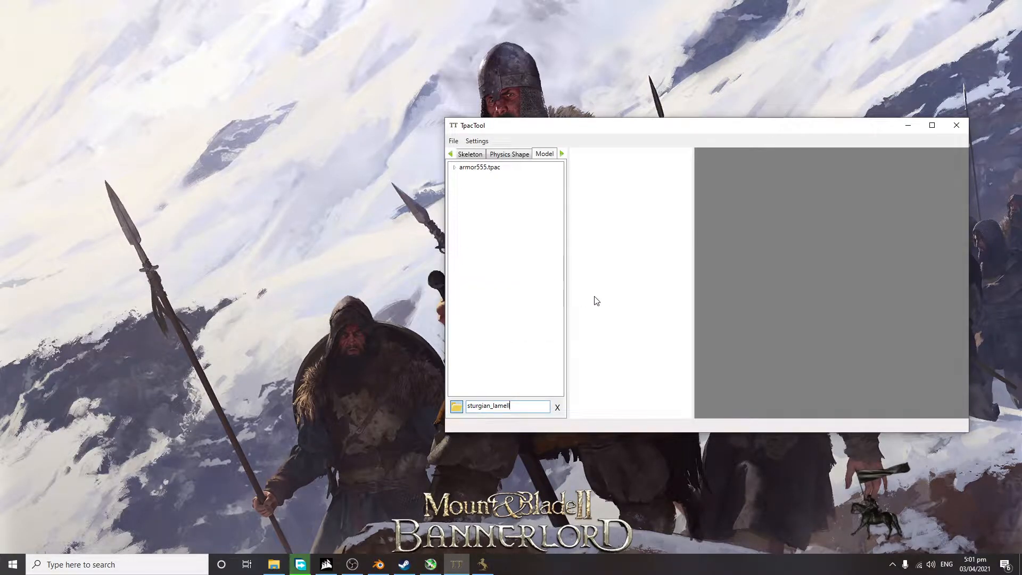
{"action": "left_click", "coordinate": [453, 168]}
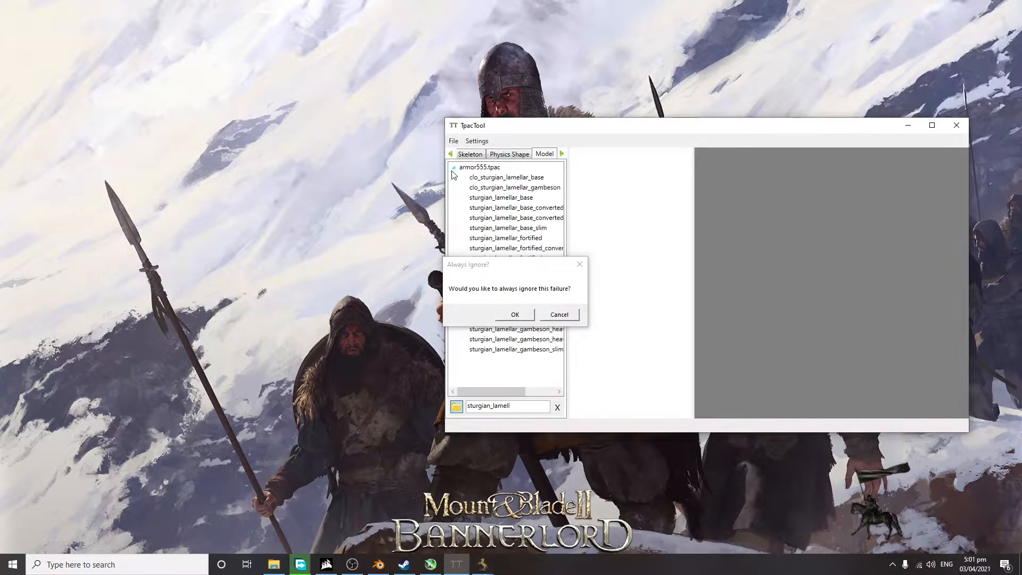
{"action": "left_click", "coordinate": [532, 311]}
{"action": "key", "text": "Return"}
{"action": "key", "text": "Return"}
{"action": "key", "text": "Return"}
{"action": "key", "text": "Return"}
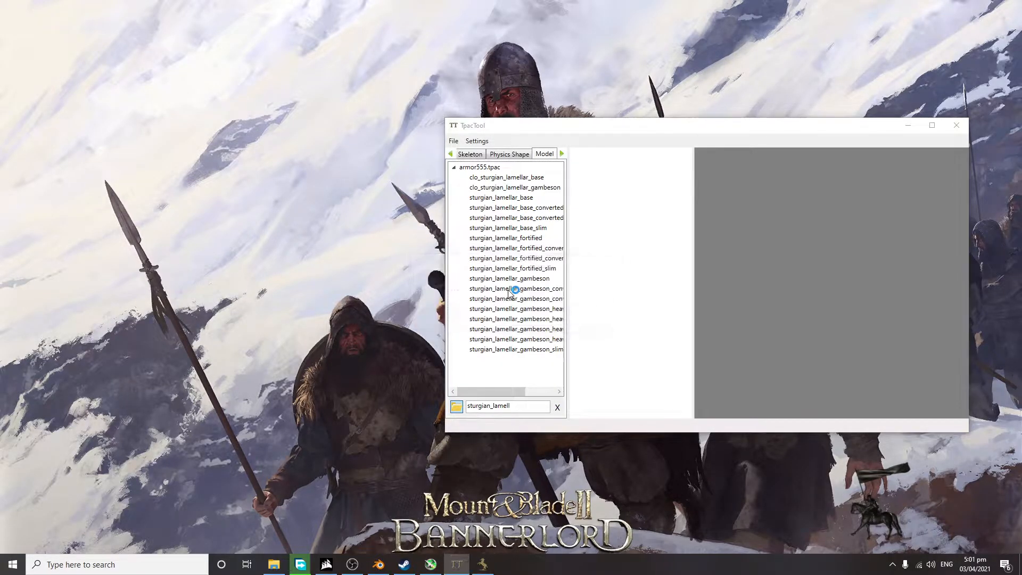
{"action": "key", "text": "Return"}
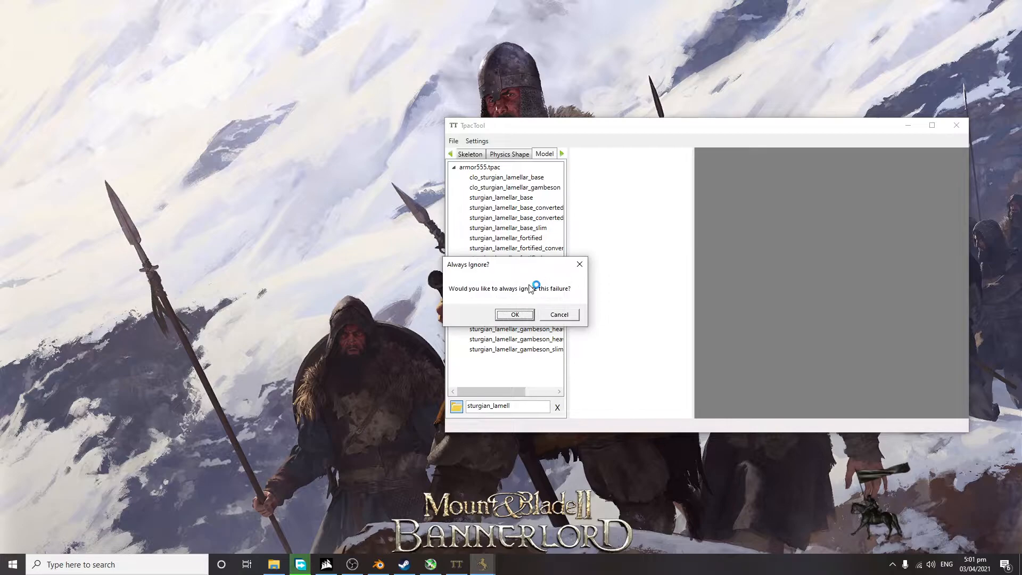
{"action": "key", "text": "Return"}
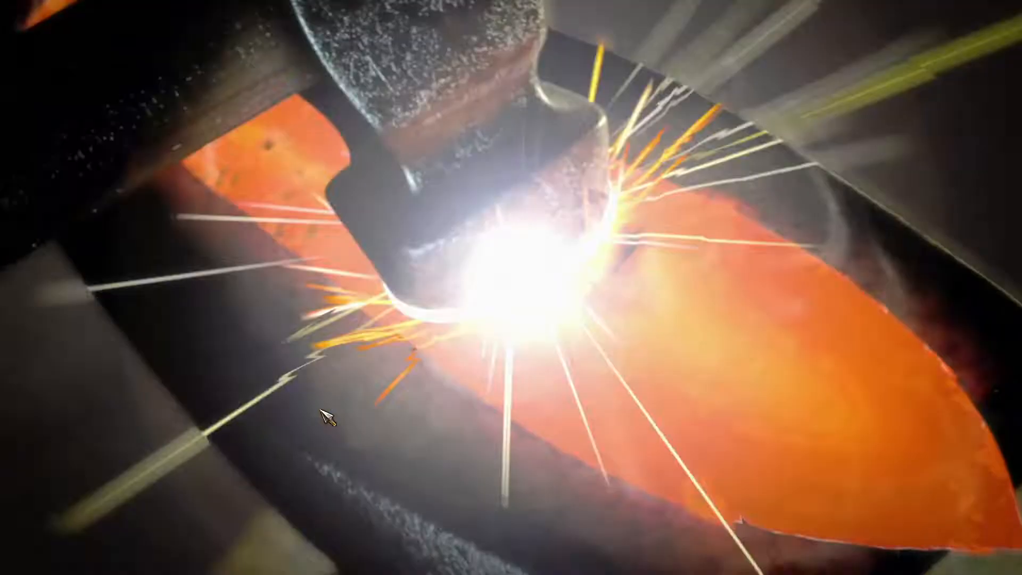
Step: Return from the game screen to TpacTool and close the crash uploader window
{"action": "key", "text": "super"}
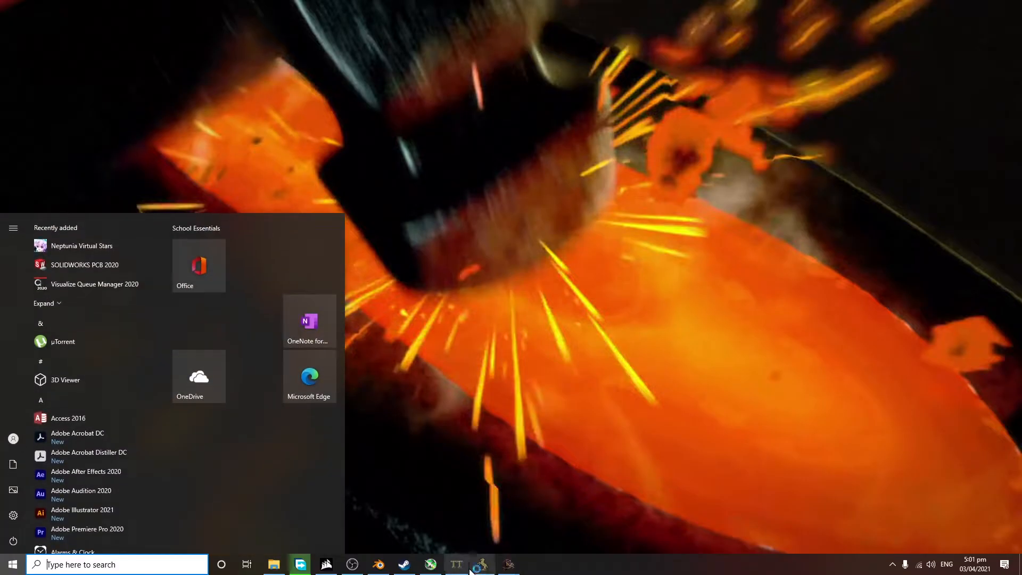
{"action": "left_click", "coordinate": [461, 563]}
{"action": "right_click", "coordinate": [508, 564]}
{"action": "left_click", "coordinate": [479, 541]}
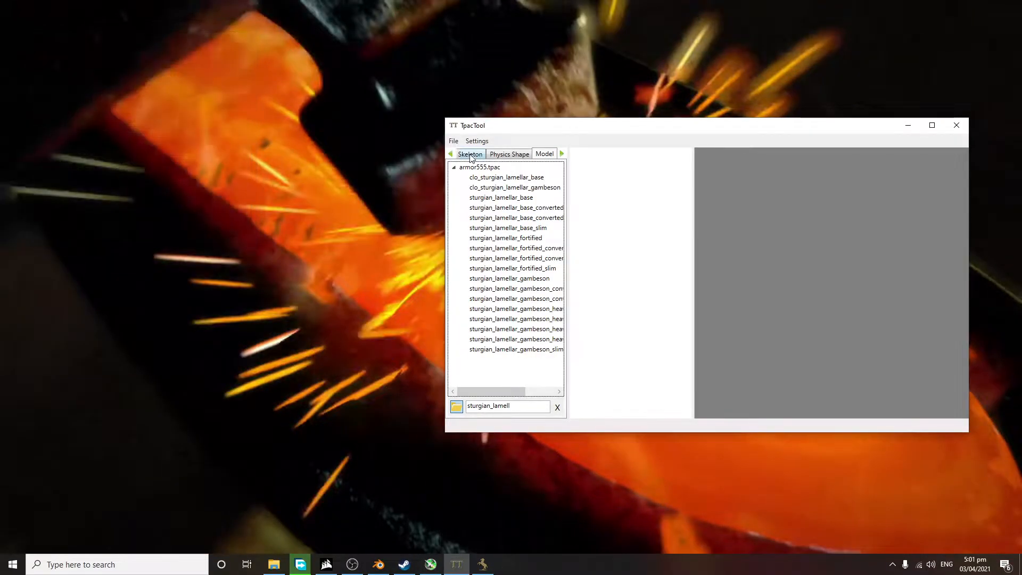
Step: Preview the clo_sturgian_lamellar_gambeson model, followed by sturgian_lamellar_base, in the armor555.tpac package
{"action": "left_click", "coordinate": [494, 187]}
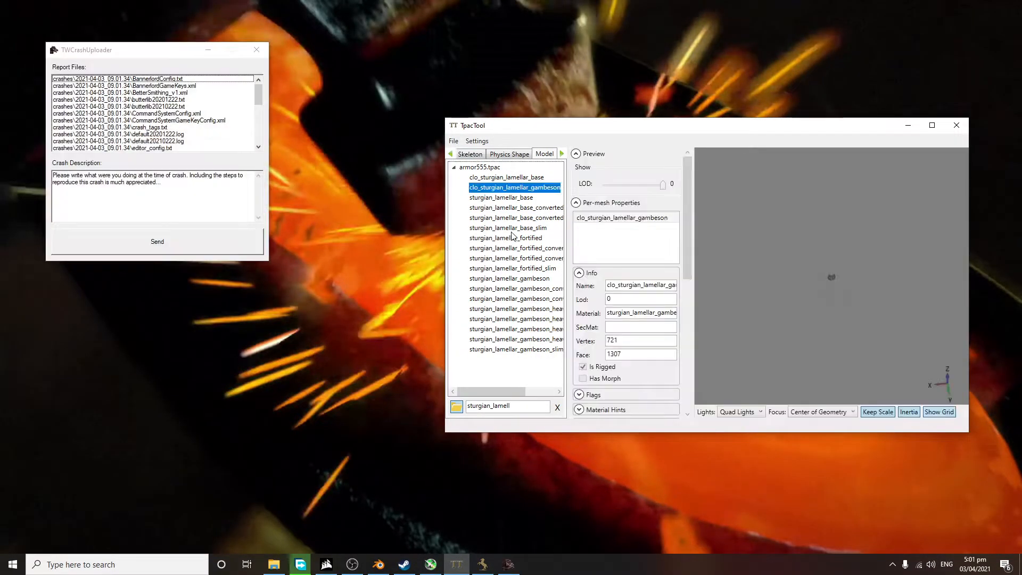
{"action": "left_click", "coordinate": [524, 198]}
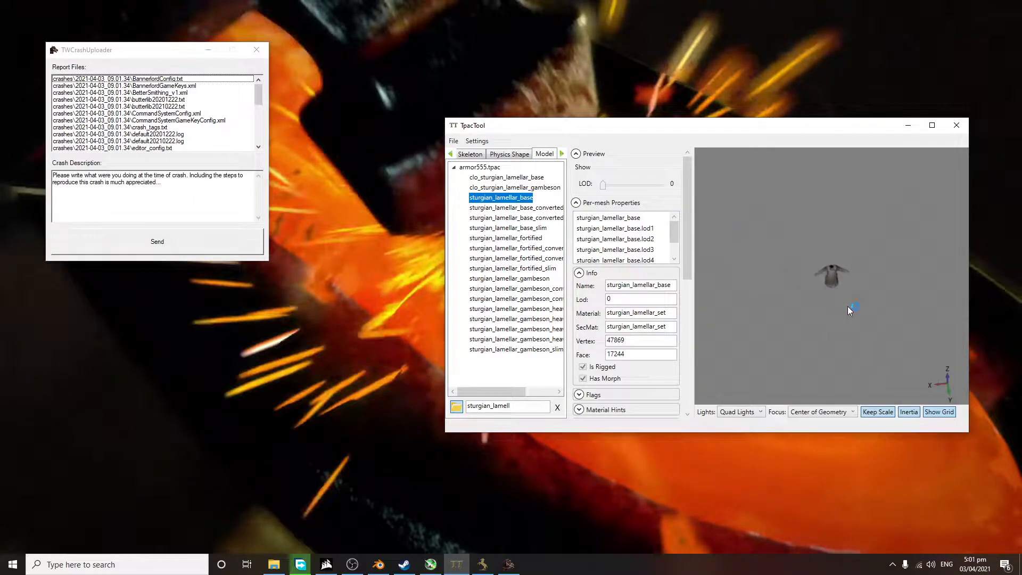
Step: Preview the sturgian_lamellar_gambeson model up close to examine its chest armor and belt
{"action": "scroll", "coordinate": [837, 264], "scroll_direction": "up", "scroll_amount": 5}
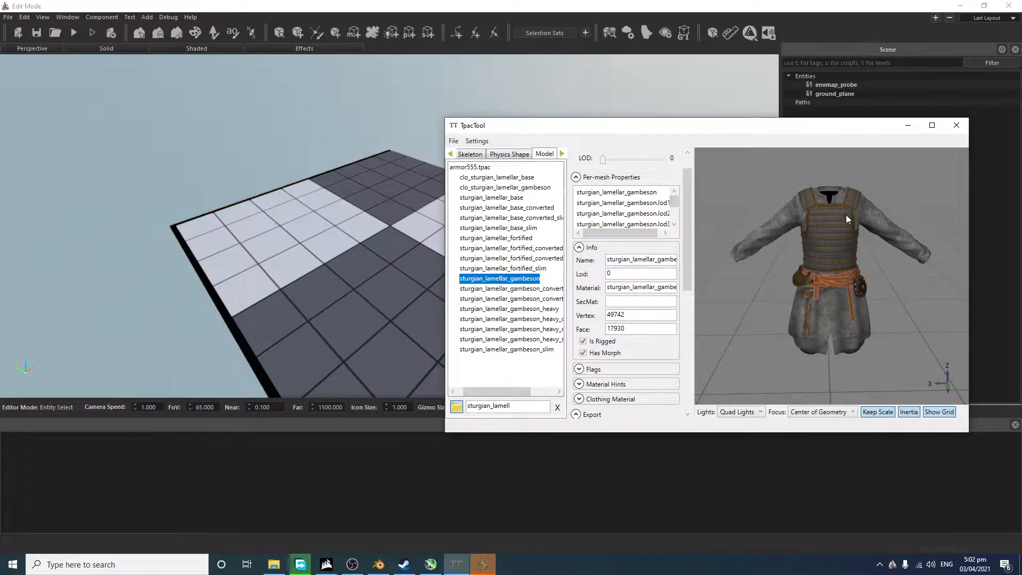
{"action": "left_click_drag", "start_coordinate": [787, 126], "coordinate": [739, 129]}
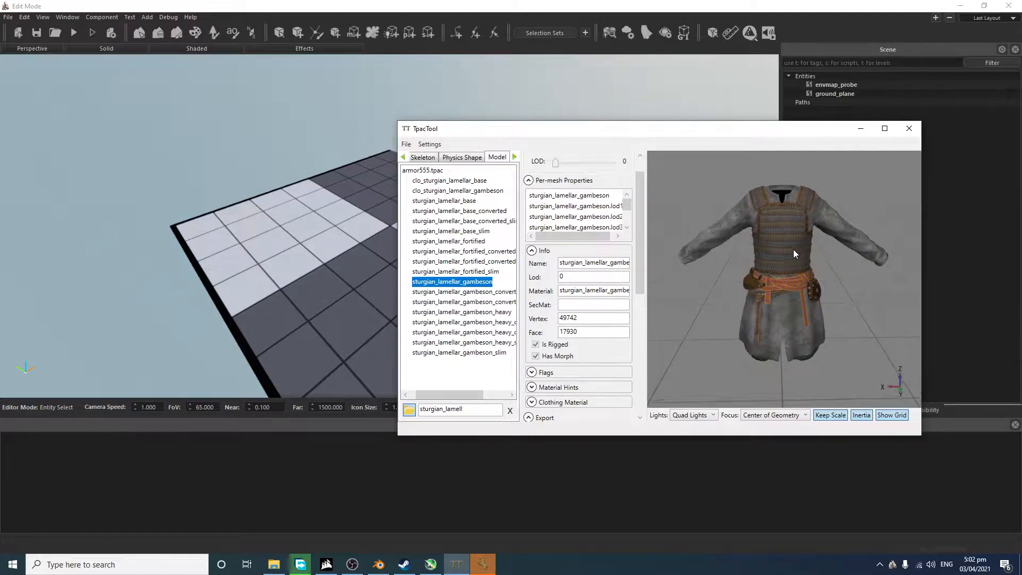
{"action": "scroll", "coordinate": [793, 249], "scroll_direction": "up", "scroll_amount": 5}
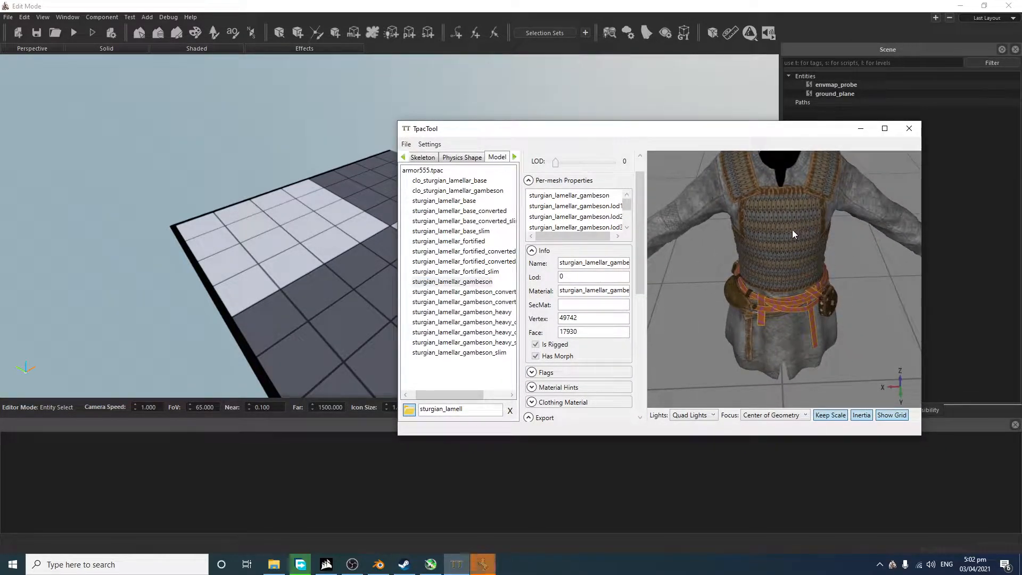
{"action": "scroll", "coordinate": [778, 247], "scroll_direction": "down", "scroll_amount": 3}
{"action": "scroll", "coordinate": [771, 251], "scroll_direction": "up", "scroll_amount": 3}
Step: Set the gambeson model's export type to Rigged and choose not to export materials and textures
{"action": "scroll", "coordinate": [600, 295], "scroll_direction": "down", "scroll_amount": 3}
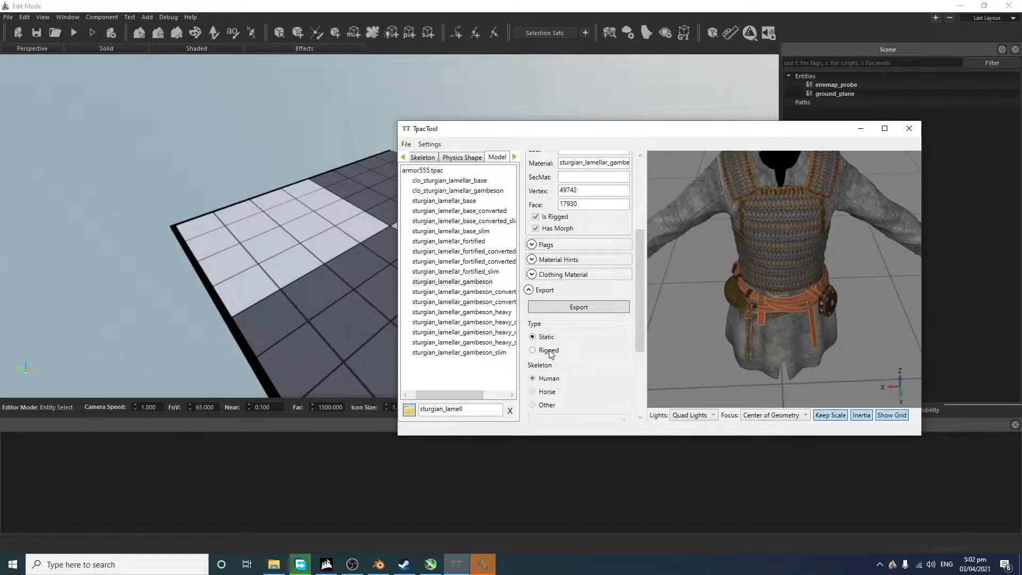
{"action": "scroll", "coordinate": [548, 340], "scroll_direction": "down", "scroll_amount": 5}
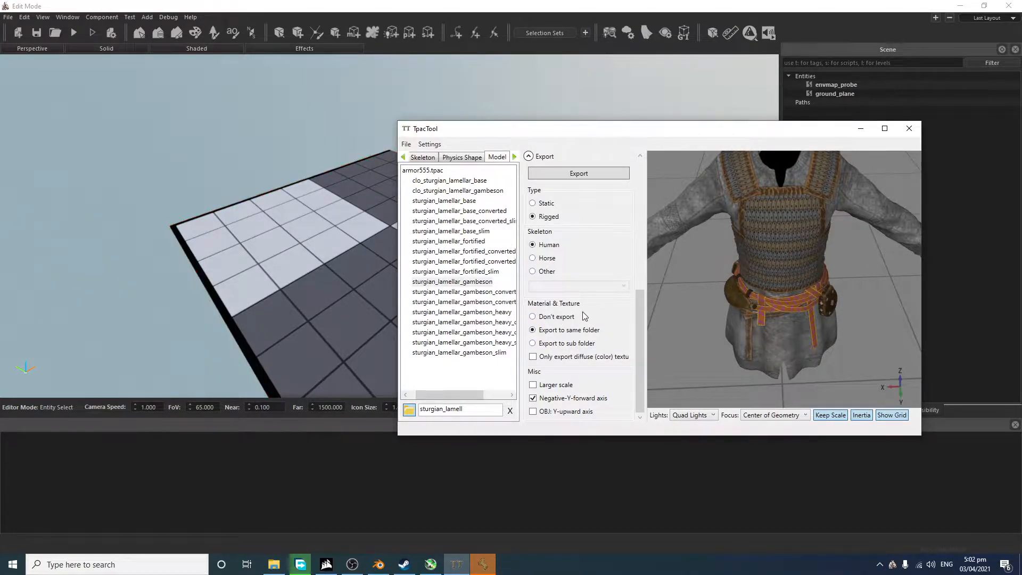
{"action": "left_click", "coordinate": [572, 318]}
Step: Export the model to the Desktop as a COLLADA (.dae) file named sturgian_lamellar_gambeson
{"action": "left_click", "coordinate": [599, 174]}
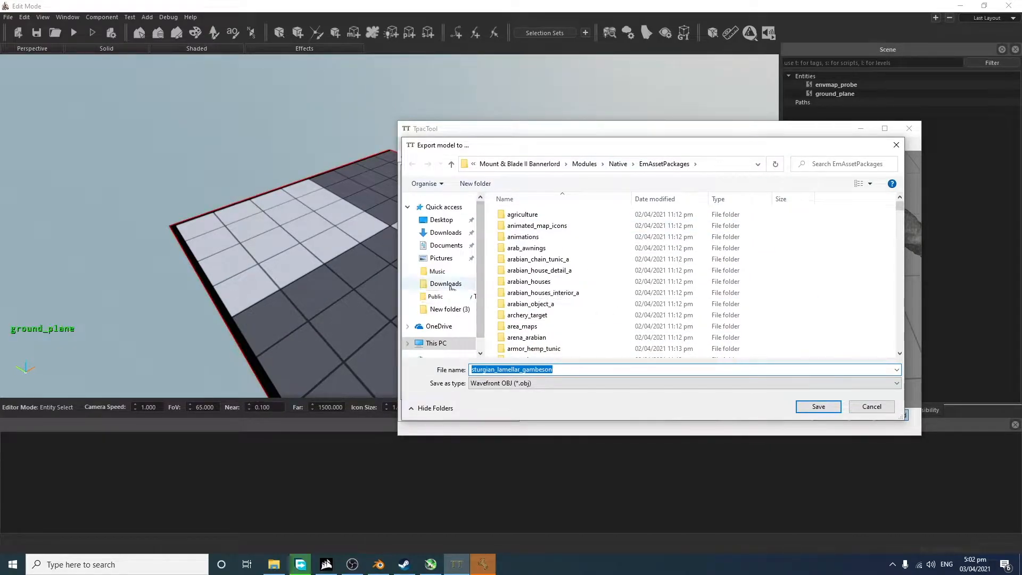
{"action": "left_click", "coordinate": [442, 220]}
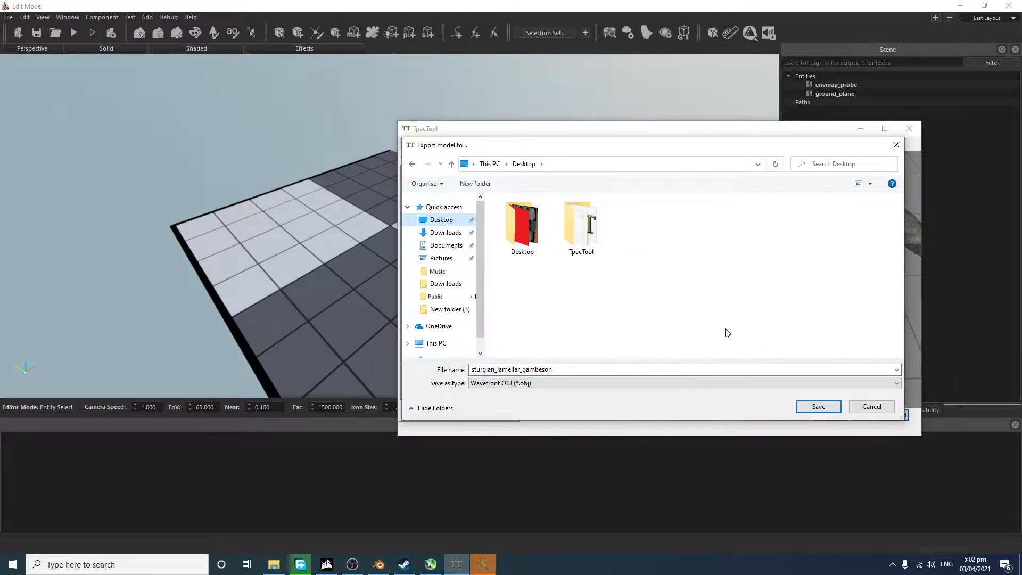
{"action": "left_click", "coordinate": [723, 383]}
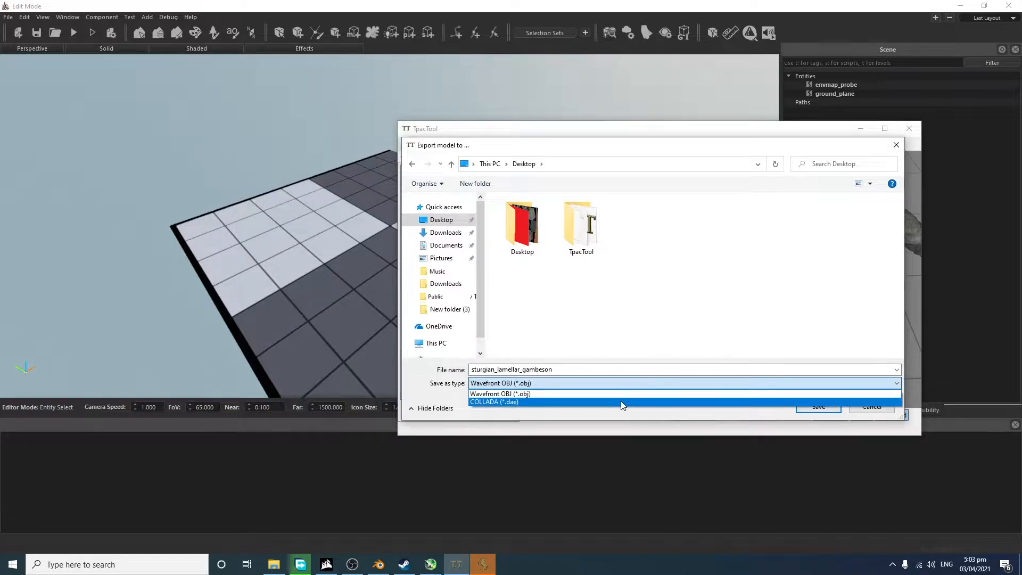
{"action": "left_click", "coordinate": [509, 403]}
{"action": "left_click", "coordinate": [810, 408]}
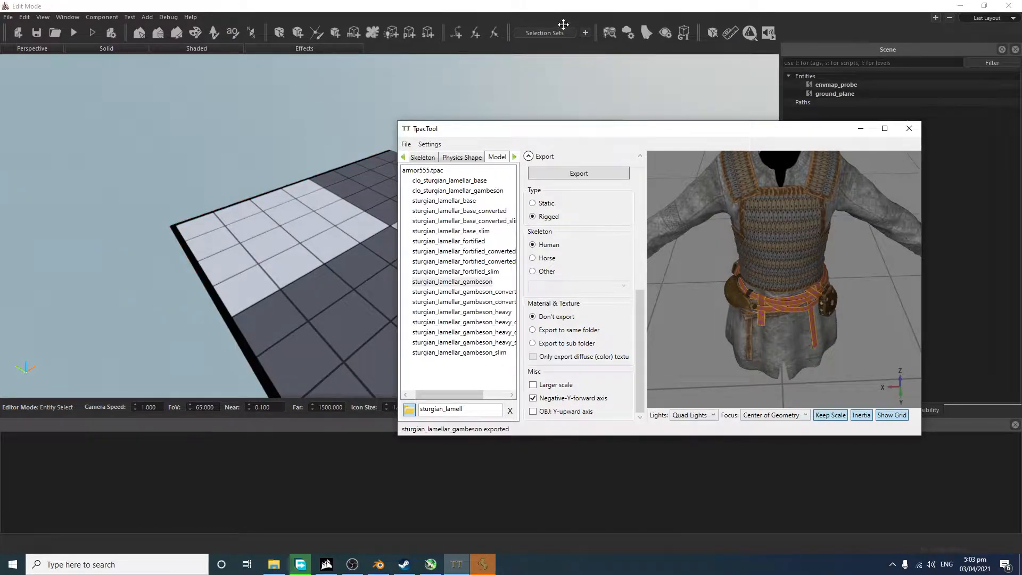
Step: Open the game editor's Resource Browser, collapse the EmAssetPackages folder tree and search for "sturgian_lamellar_gamb"
{"action": "left_click", "coordinate": [623, 37]}
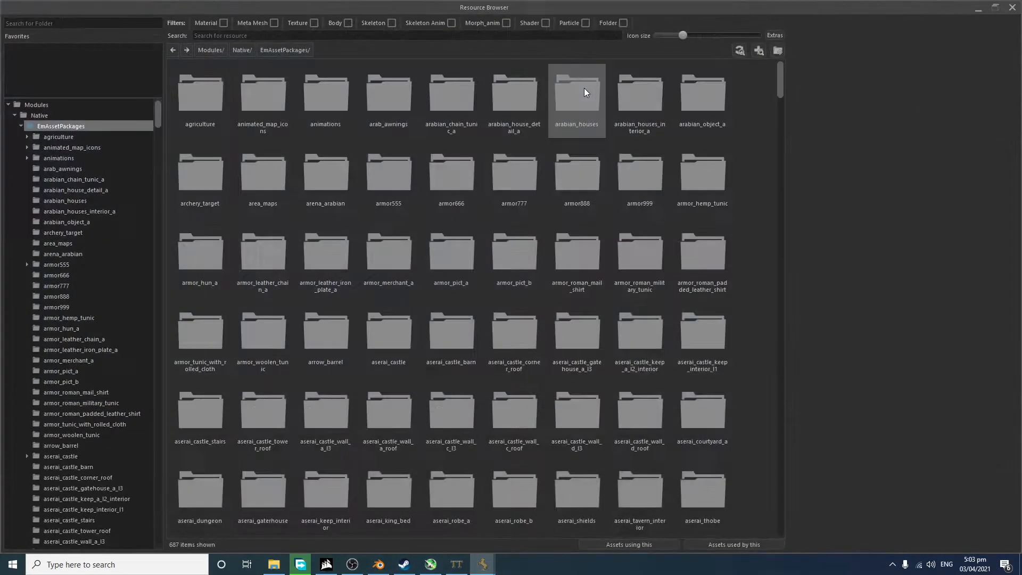
{"action": "left_click", "coordinate": [21, 125]}
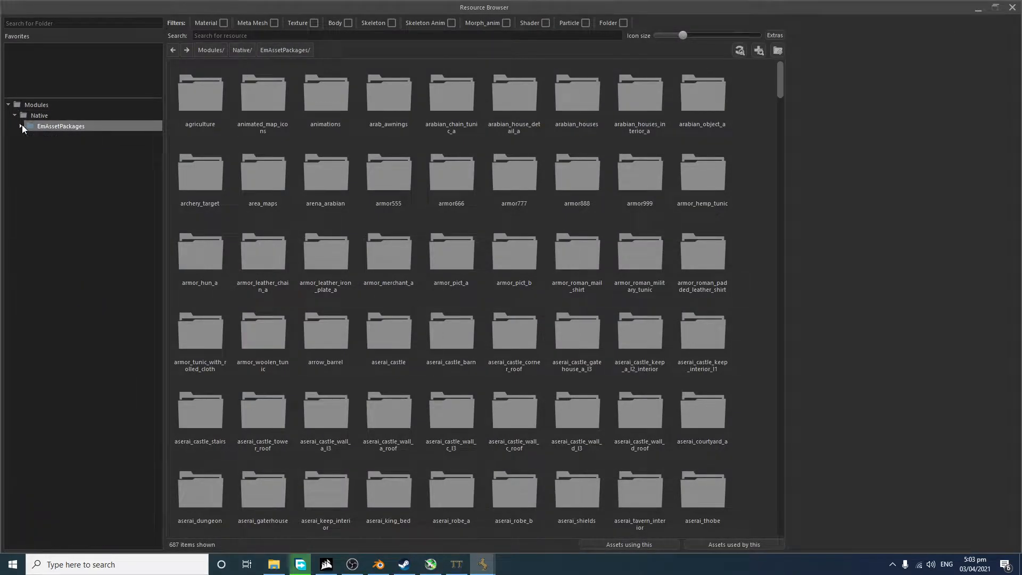
{"action": "type", "text": "sturgia"}
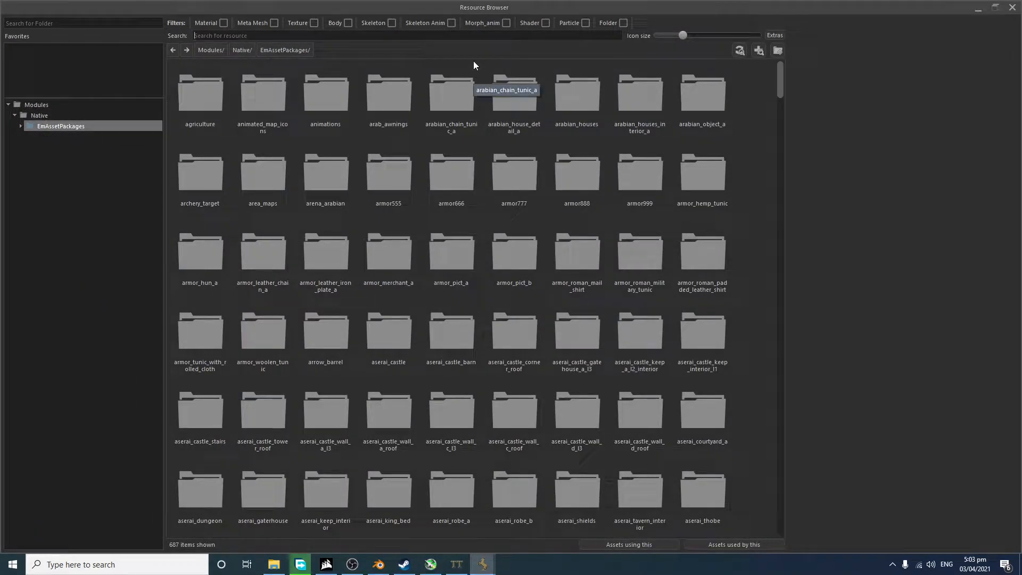
{"action": "type", "text": "n_"}
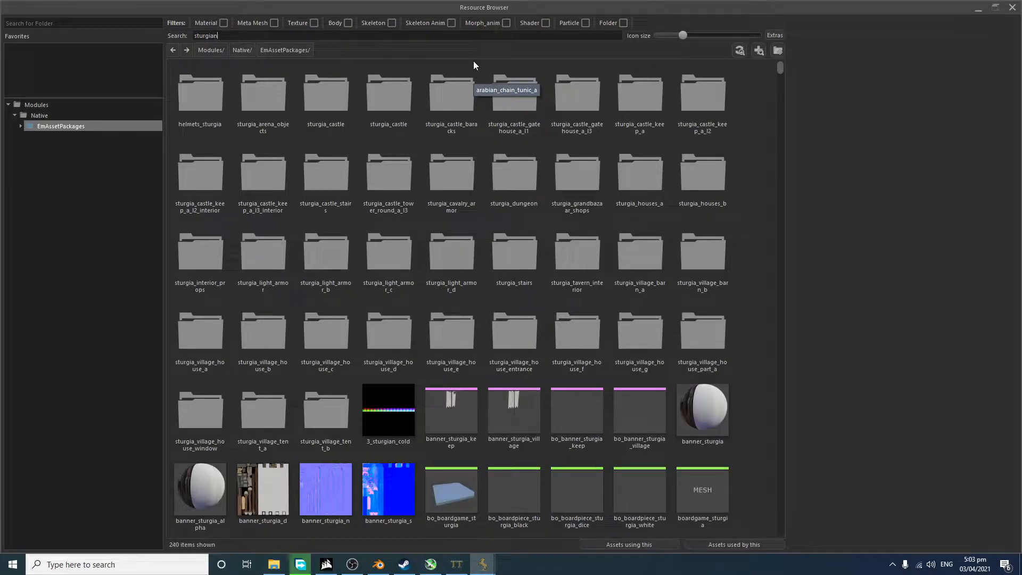
{"action": "type", "text": "ame"}
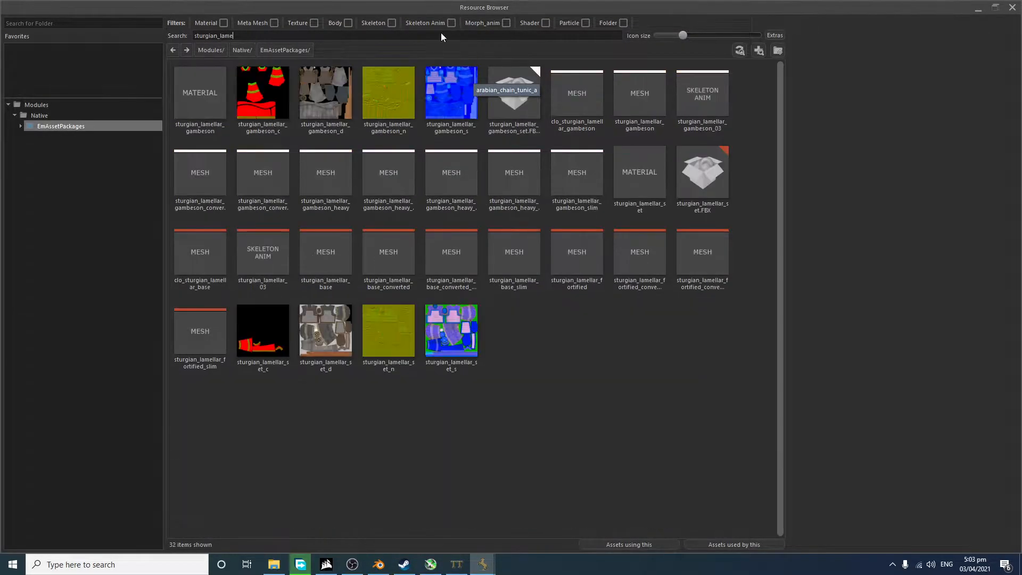
{"action": "type", "text": "lla"}
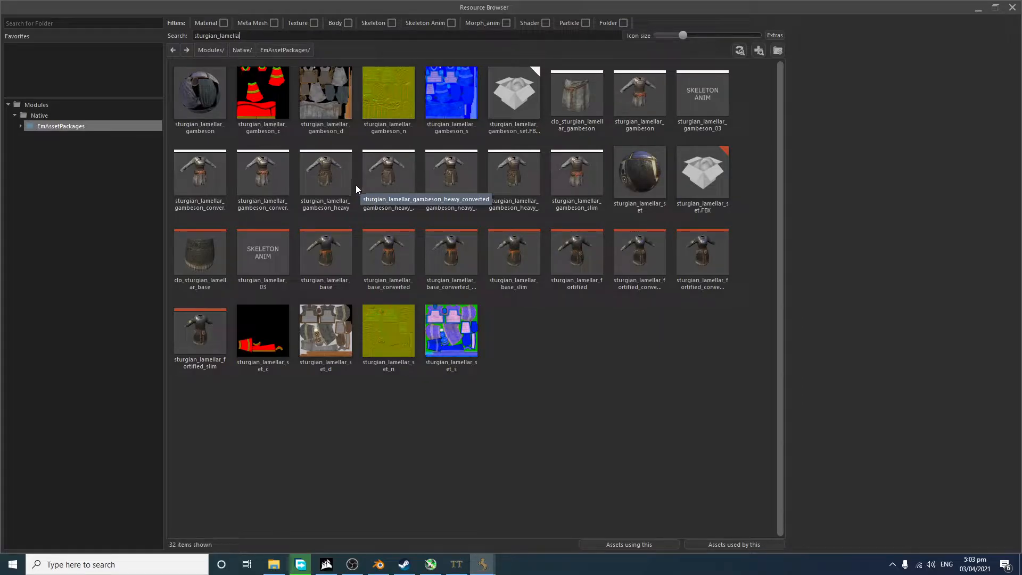
{"action": "type", "text": "r_gamb"}
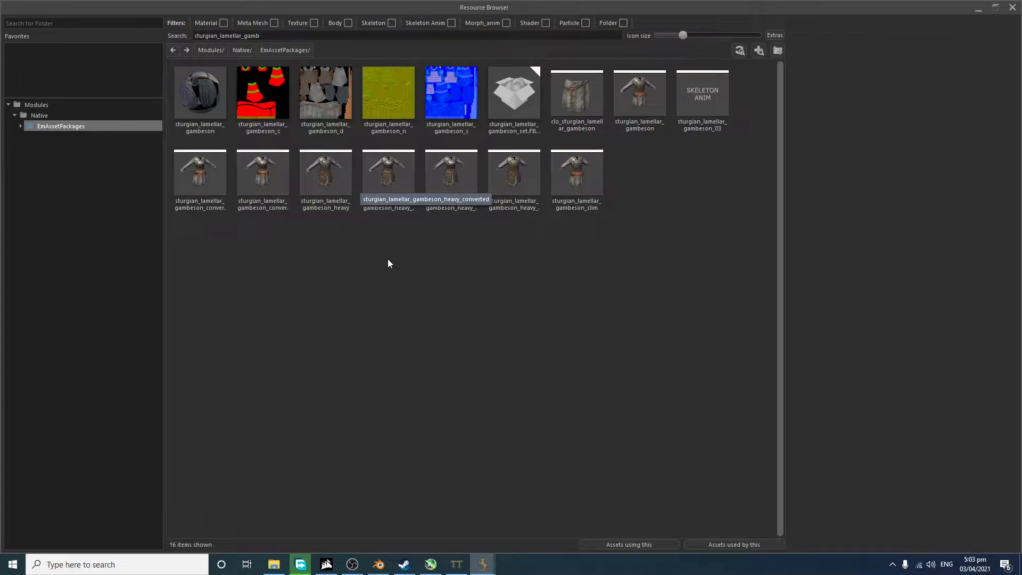
Step: Inspect Lod 0 of the sturgian_lamellar_gambeson mesh and the texture maps assigned in its material
{"action": "left_click", "coordinate": [634, 117]}
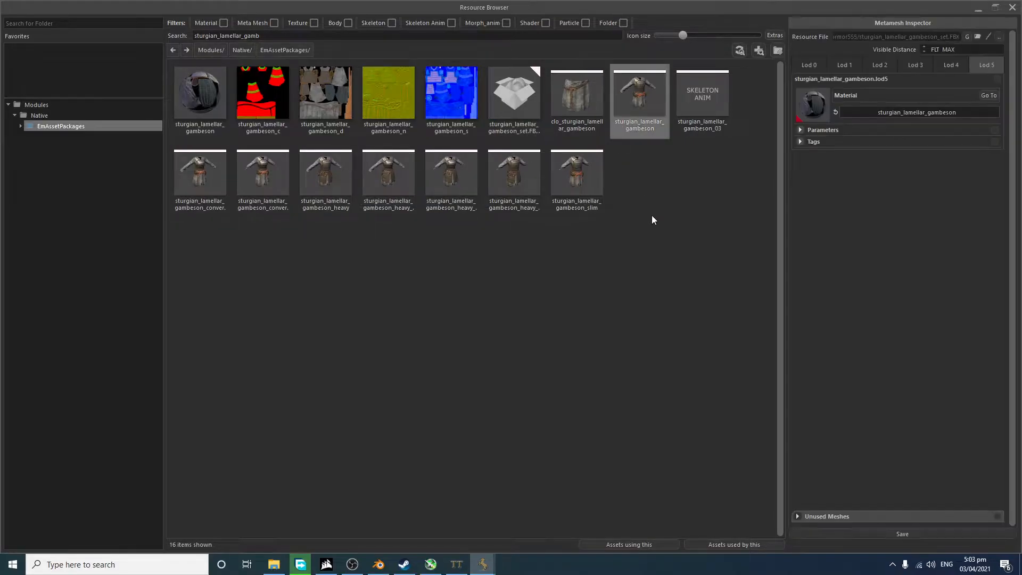
{"action": "left_click", "coordinate": [809, 65]}
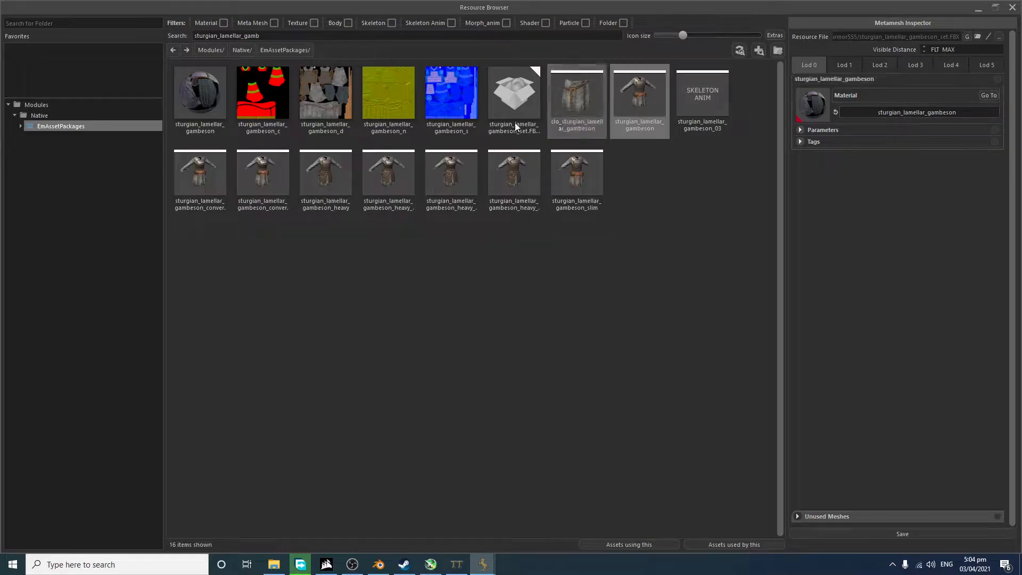
{"action": "left_click", "coordinate": [208, 122]}
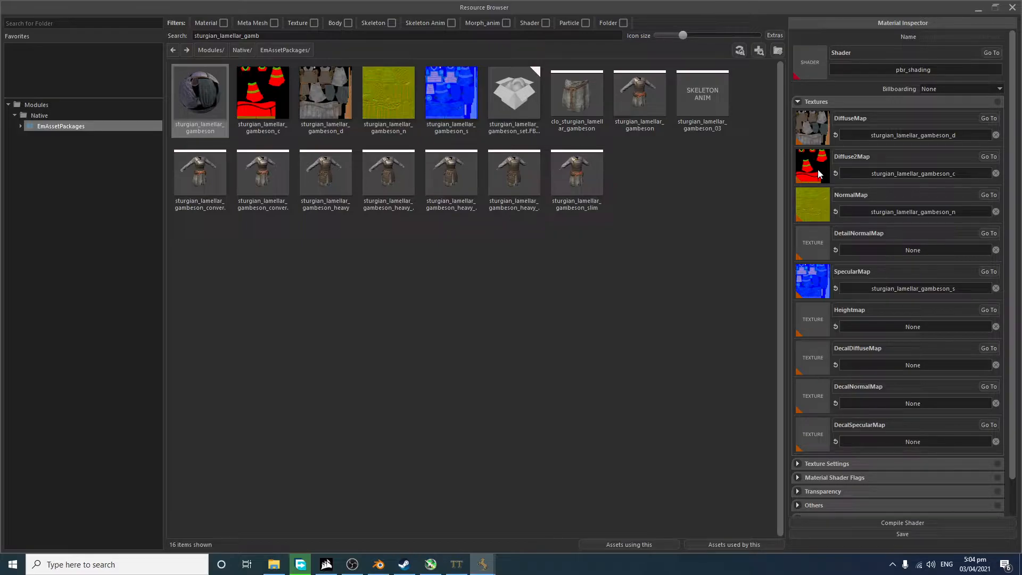
{"action": "mouse_move", "coordinate": [818, 170]}
Step: Select the sturgian_lamellar_gambeson_d diffuse texture and go to the package folder that contains it
{"action": "left_click", "coordinate": [340, 107]}
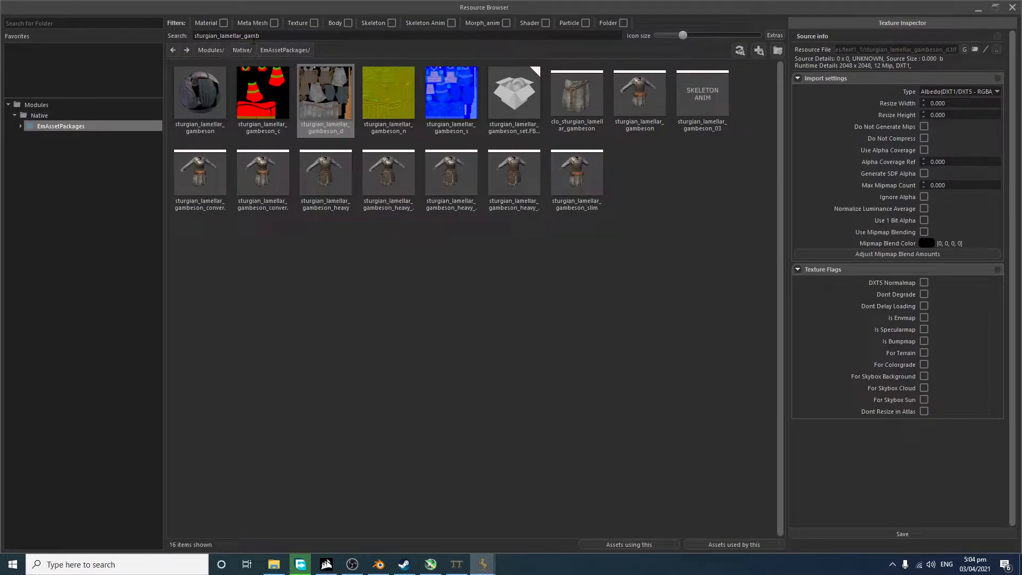
{"action": "right_click", "coordinate": [342, 86]}
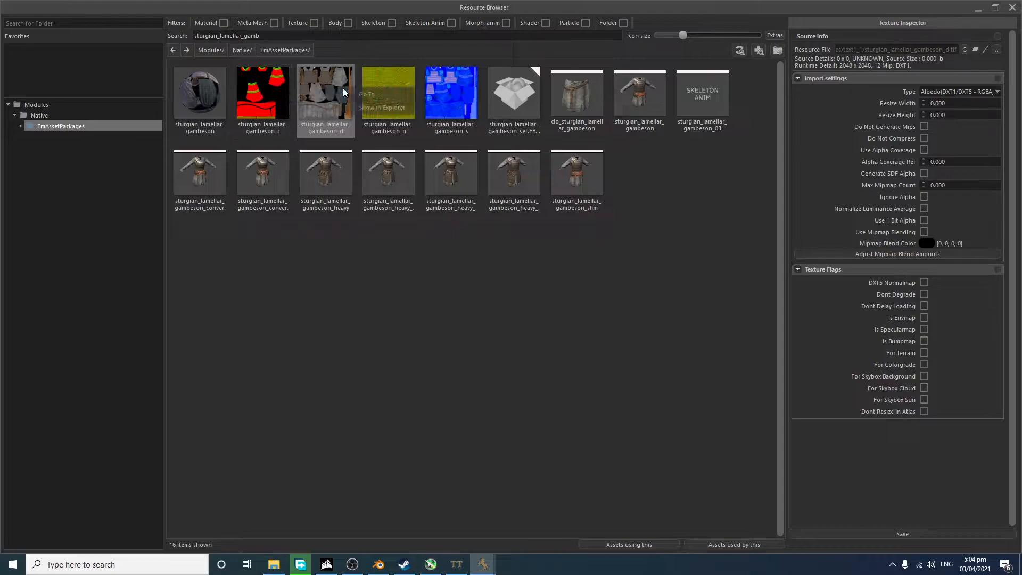
{"action": "left_click", "coordinate": [375, 98]}
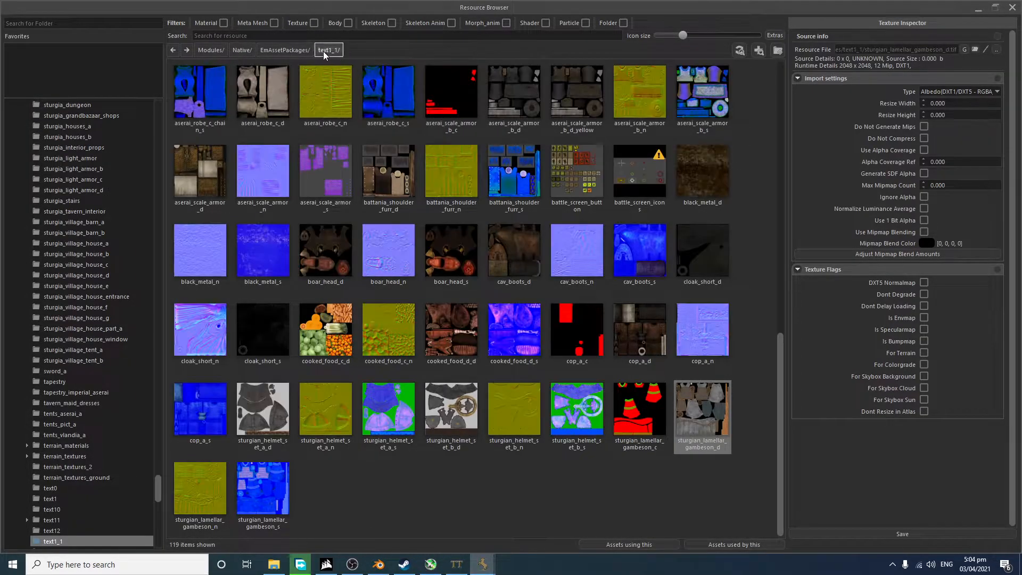
Step: Switch back to TpacTool and show the list of material packages
{"action": "left_click", "coordinate": [456, 564]}
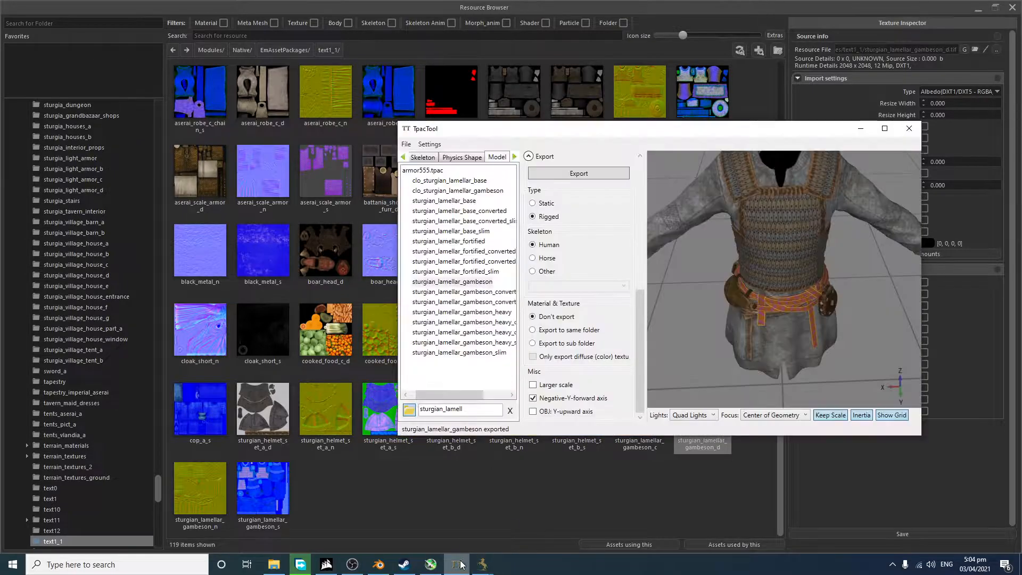
{"action": "left_click", "coordinate": [515, 156]}
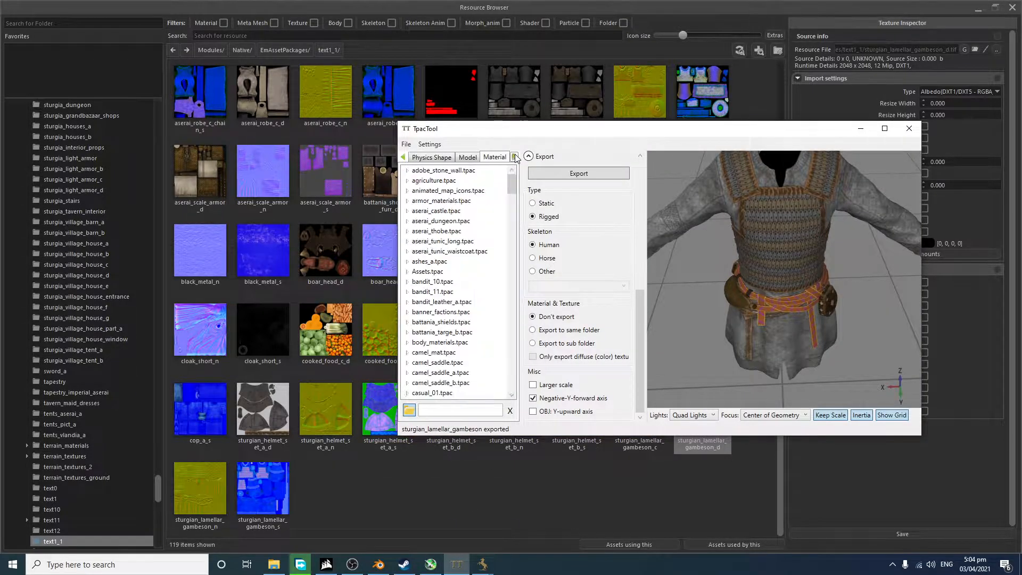
{"action": "left_click", "coordinate": [515, 157]}
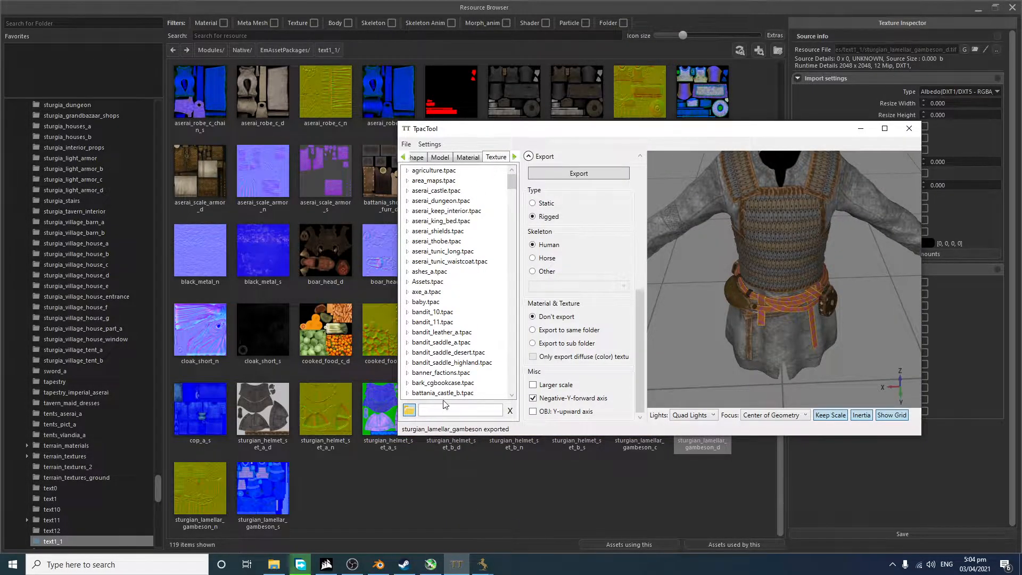
{"action": "left_click", "coordinate": [468, 157]}
Step: Expand adobe_stone_wall.tpac and preview the adobe_stone_wall_alpha material with its texture slots and export option
{"action": "left_click", "coordinate": [462, 171]}
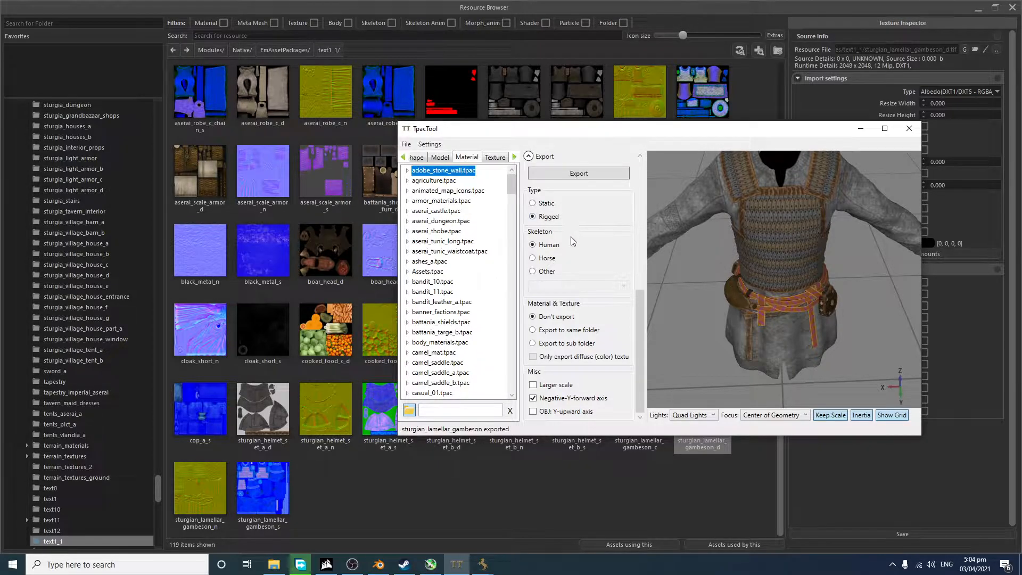
{"action": "scroll", "coordinate": [571, 295], "scroll_direction": "up", "scroll_amount": 5}
{"action": "scroll", "coordinate": [560, 311], "scroll_direction": "down", "scroll_amount": 5}
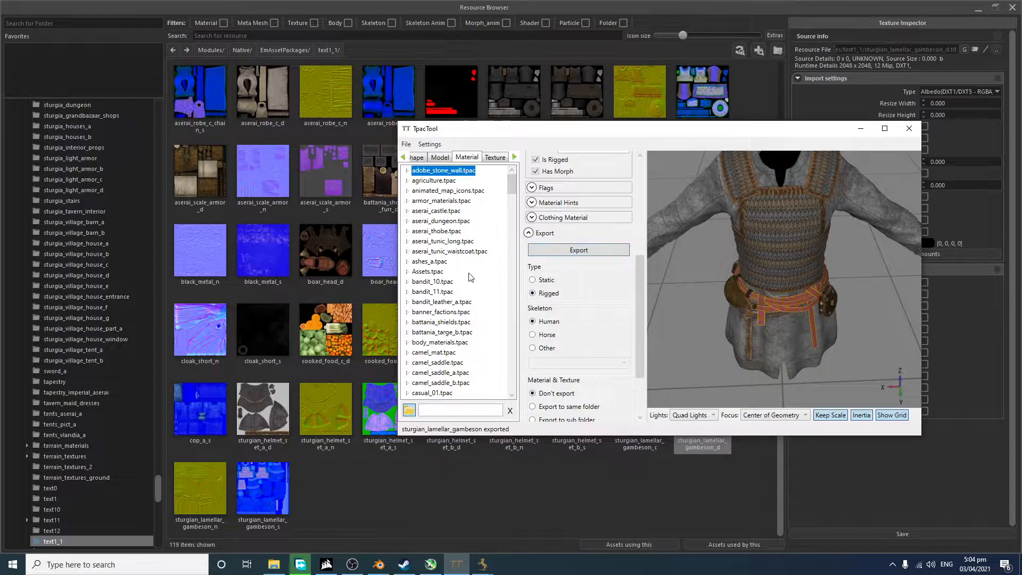
{"action": "double_click", "coordinate": [414, 173]}
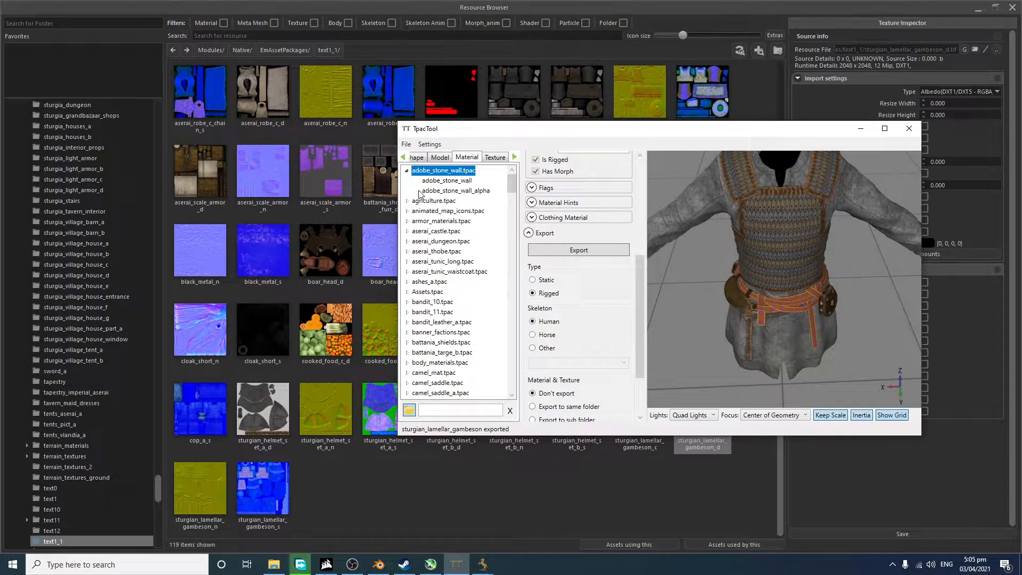
{"action": "left_click", "coordinate": [452, 191]}
{"action": "scroll", "coordinate": [564, 306], "scroll_direction": "down", "scroll_amount": 1}
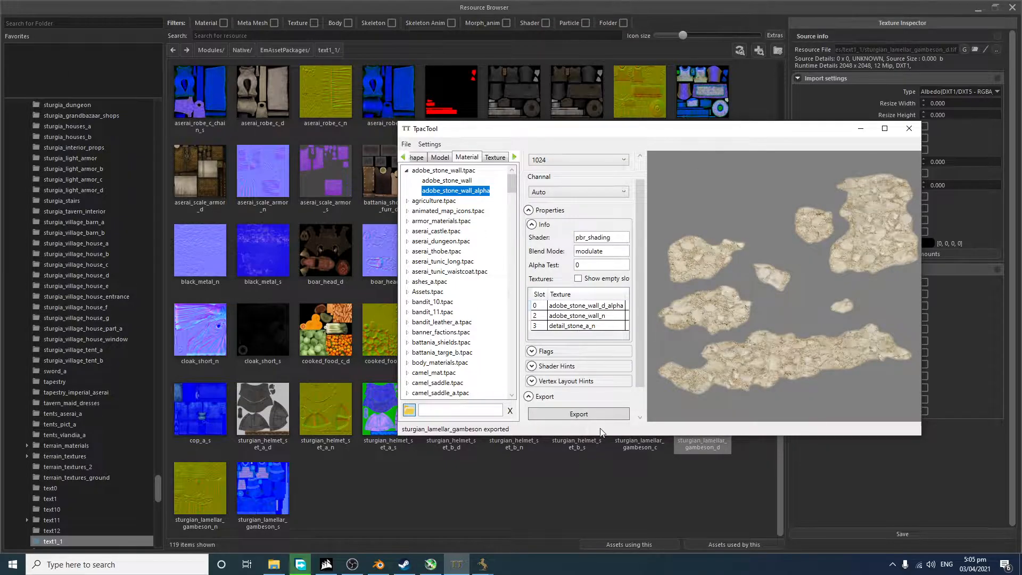
Step: Maximize TpacTool, list its texture packages and filter them by "sturgian_lamell"
{"action": "left_click", "coordinate": [494, 158]}
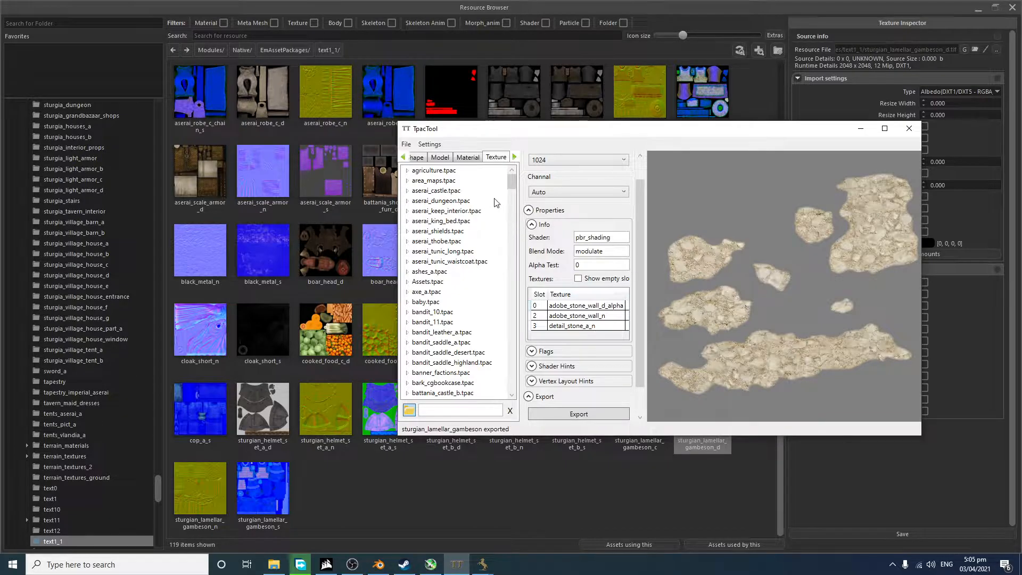
{"action": "scroll", "coordinate": [512, 196], "scroll_direction": "down", "scroll_amount": 2}
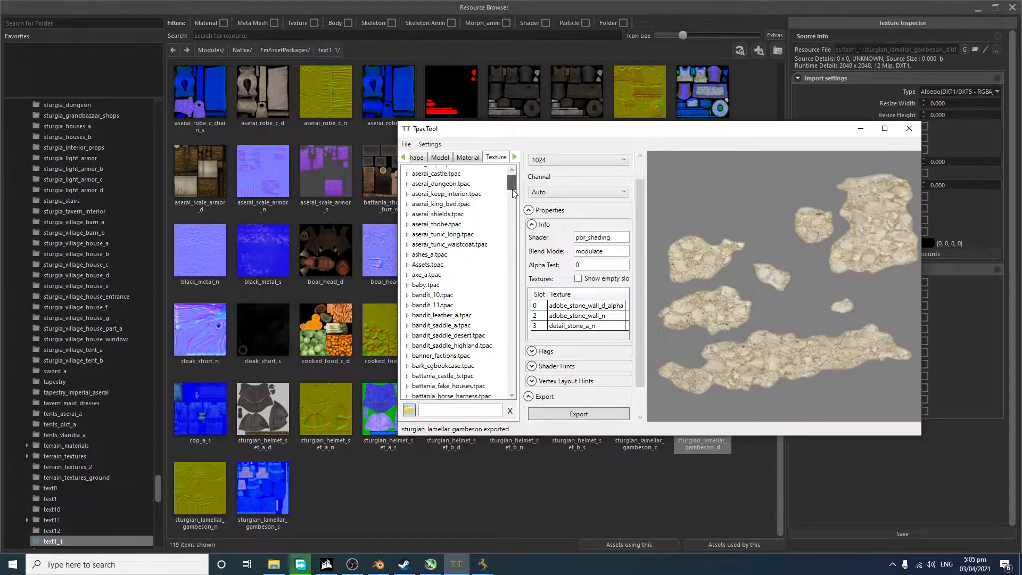
{"action": "left_click", "coordinate": [449, 411]}
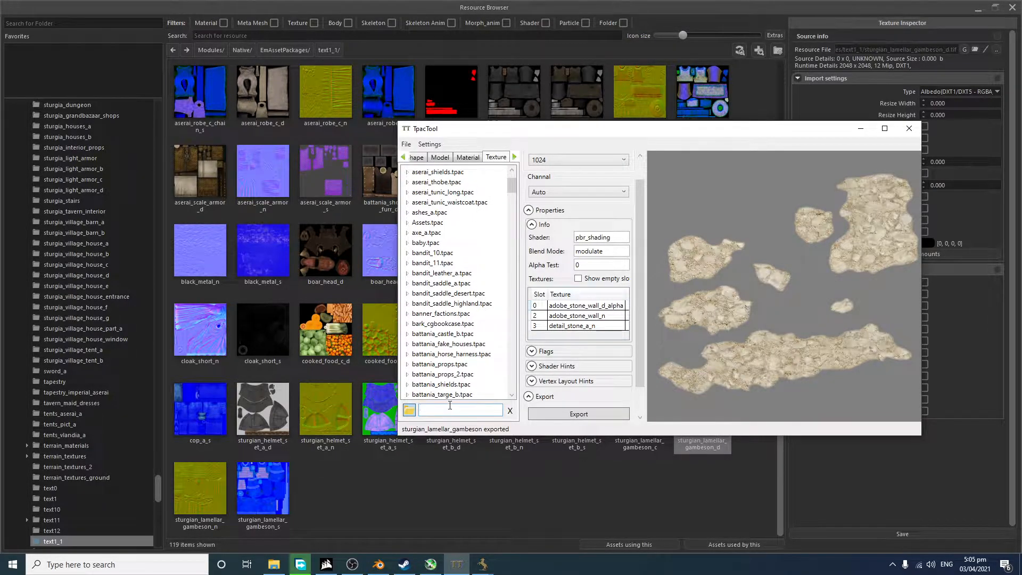
{"action": "left_click_drag", "start_coordinate": [531, 141], "coordinate": [435, 60]}
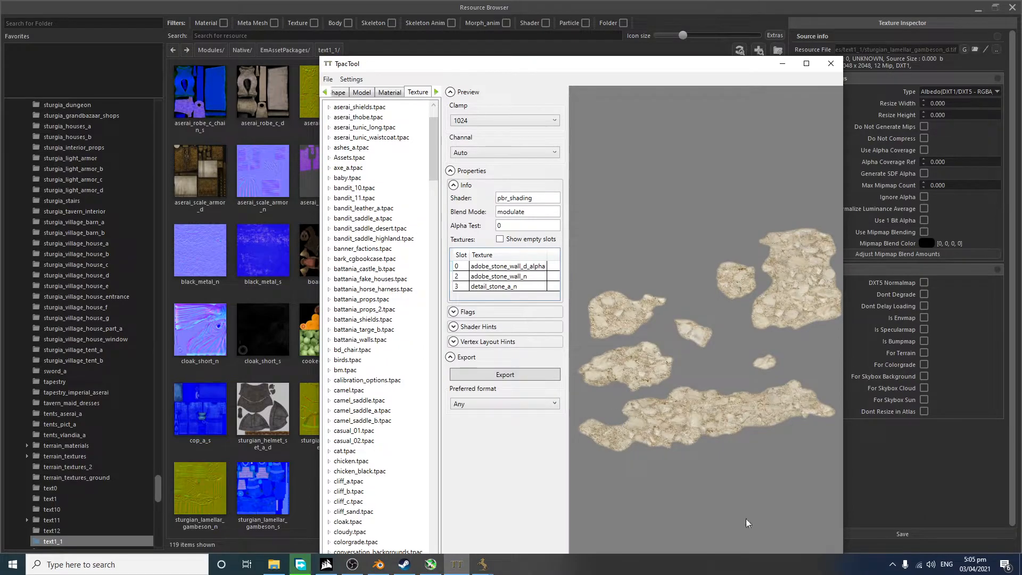
{"action": "left_click_drag", "start_coordinate": [579, 64], "coordinate": [531, 2]}
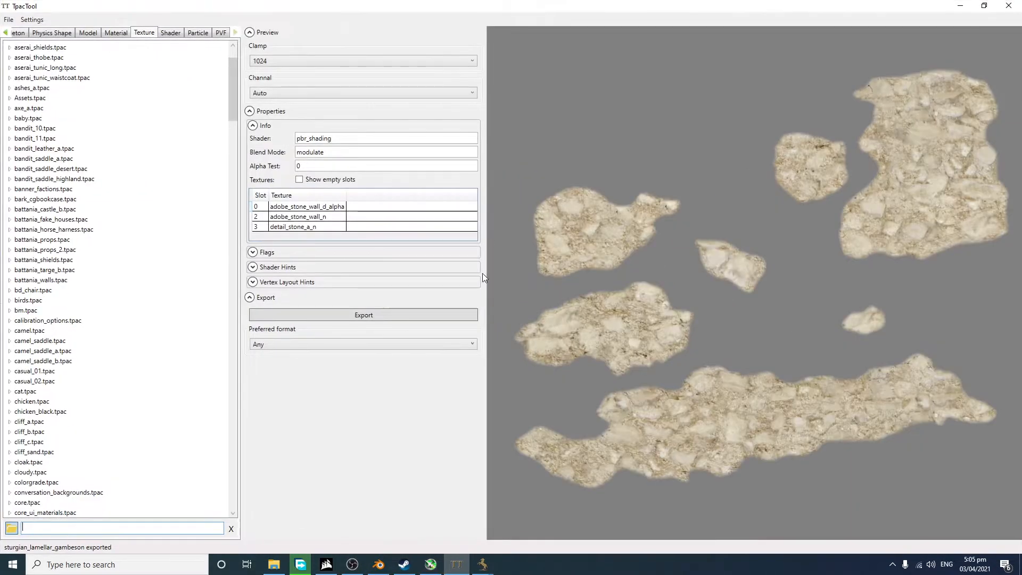
{"action": "left_click", "coordinate": [187, 527]}
{"action": "type", "text": "sturgian_"}
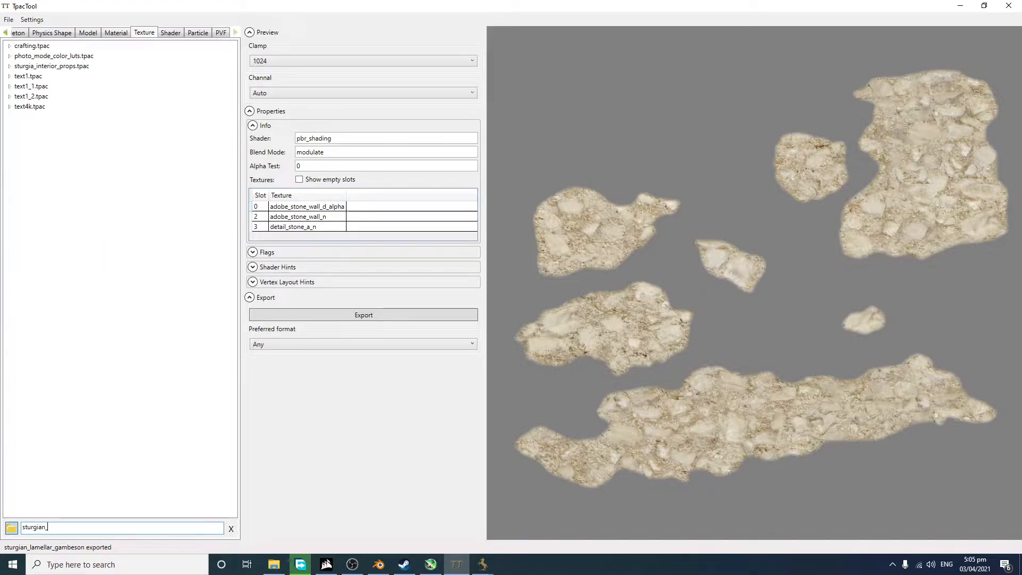
{"action": "type", "text": "lamell"}
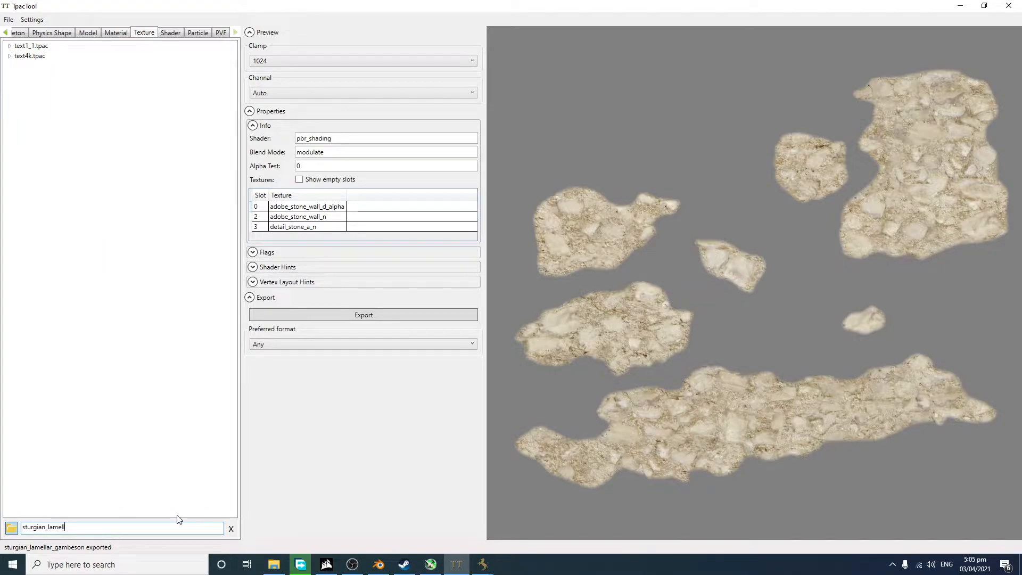
Step: Export the sturgian_lamellar_gambeson_d texture from text1_1.tpac to the Desktop as PNG, with the preview clamp set to 2048
{"action": "left_click", "coordinate": [9, 47]}
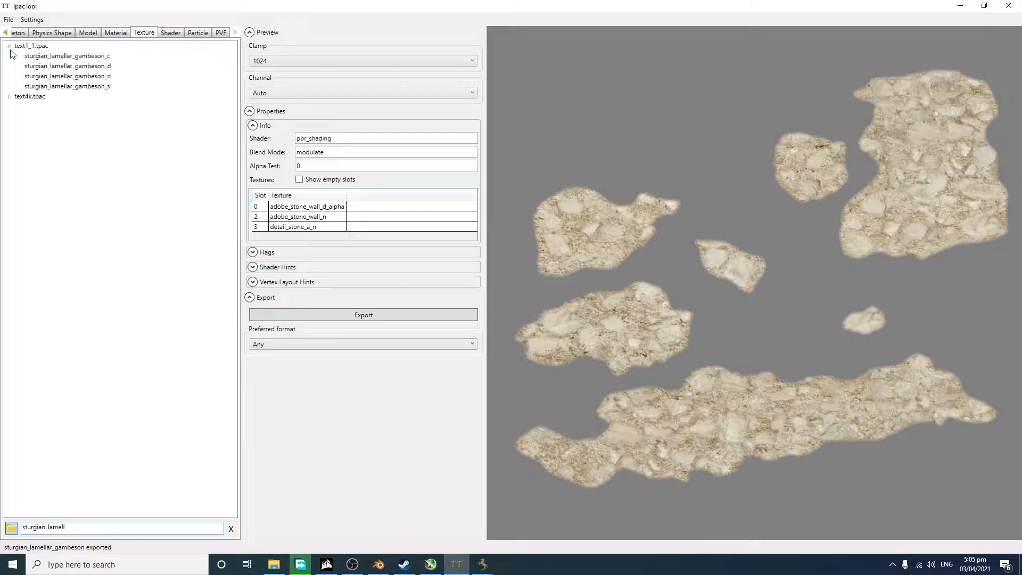
{"action": "left_click", "coordinate": [93, 67]}
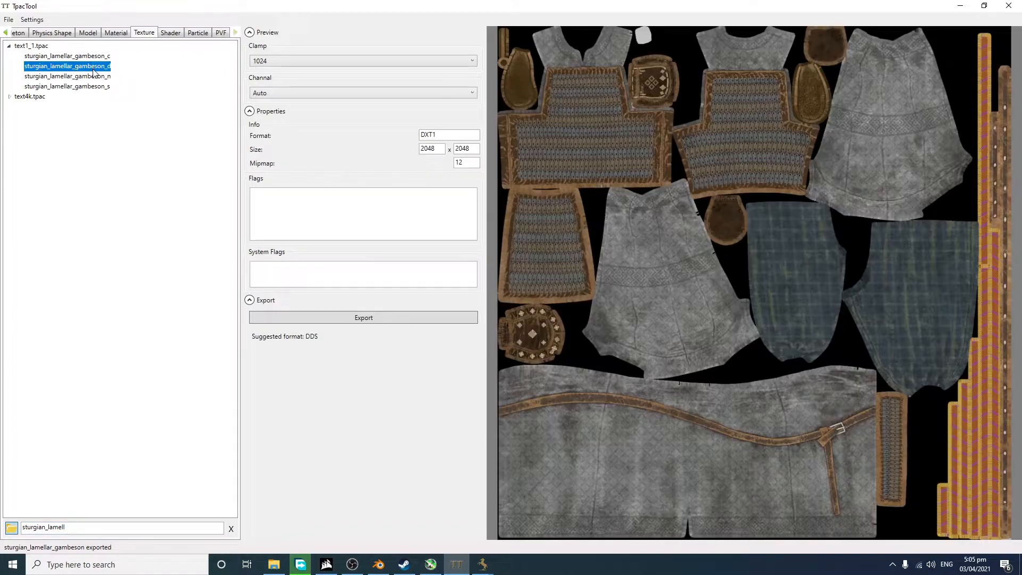
{"action": "left_click", "coordinate": [268, 63]}
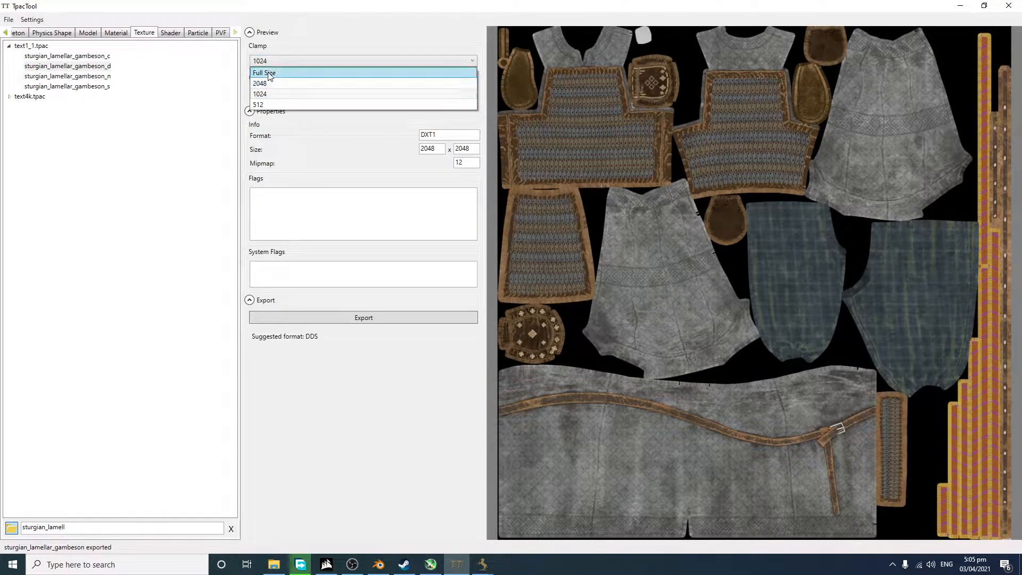
{"action": "left_click", "coordinate": [273, 83]}
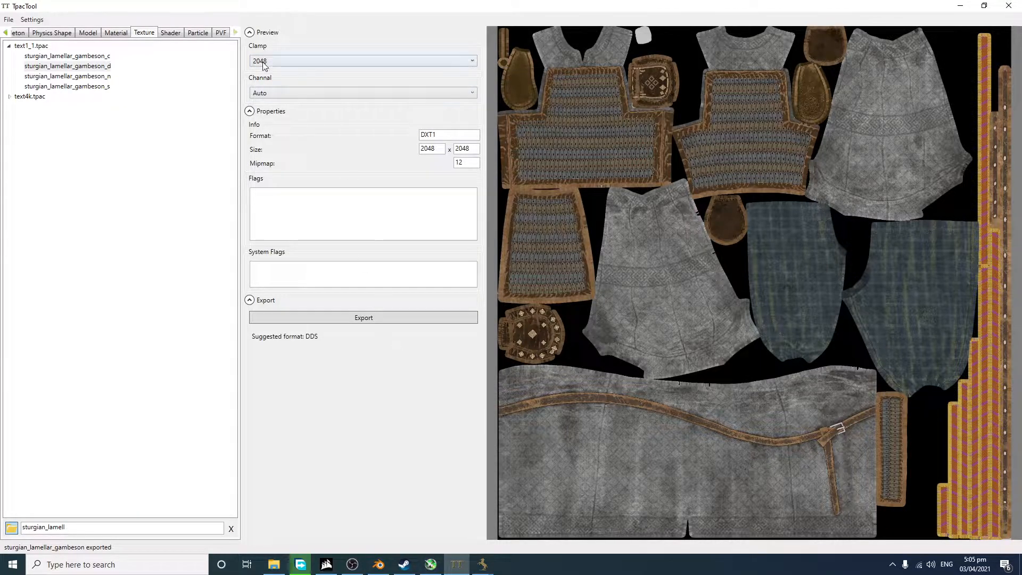
{"action": "left_click", "coordinate": [378, 321]}
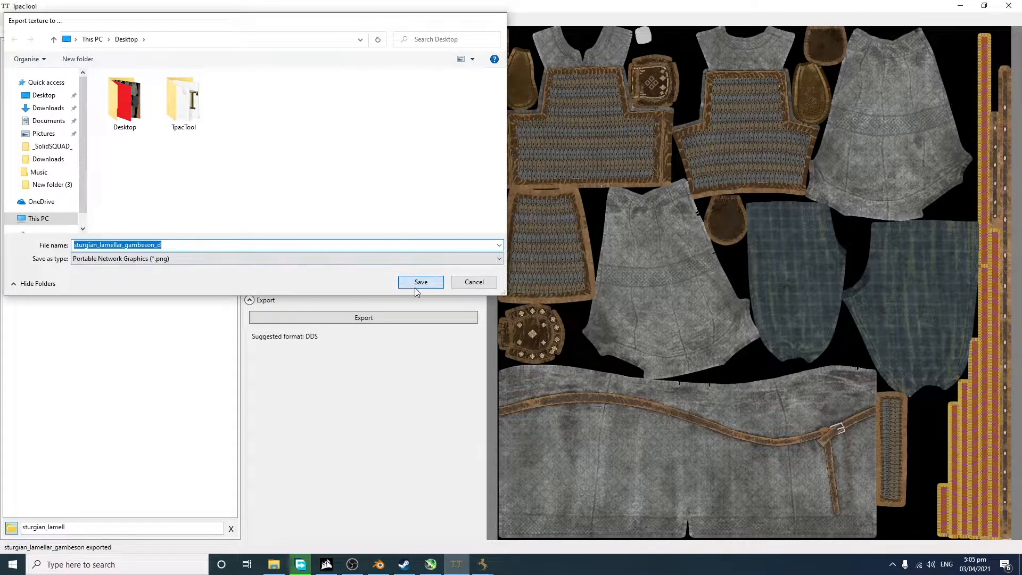
{"action": "left_click", "coordinate": [421, 282]}
Step: Export the sturgian_lamellar_gambeson_n and sturgian_lamellar_gambeson_s textures to the Desktop as PNG files
{"action": "left_click", "coordinate": [101, 76]}
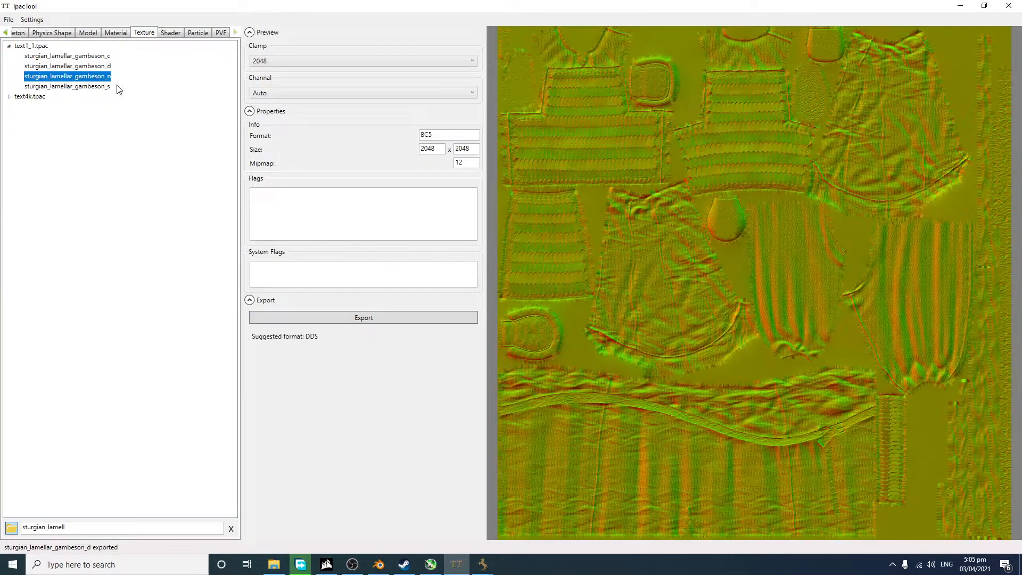
{"action": "left_click", "coordinate": [384, 321]}
{"action": "left_click", "coordinate": [419, 281]}
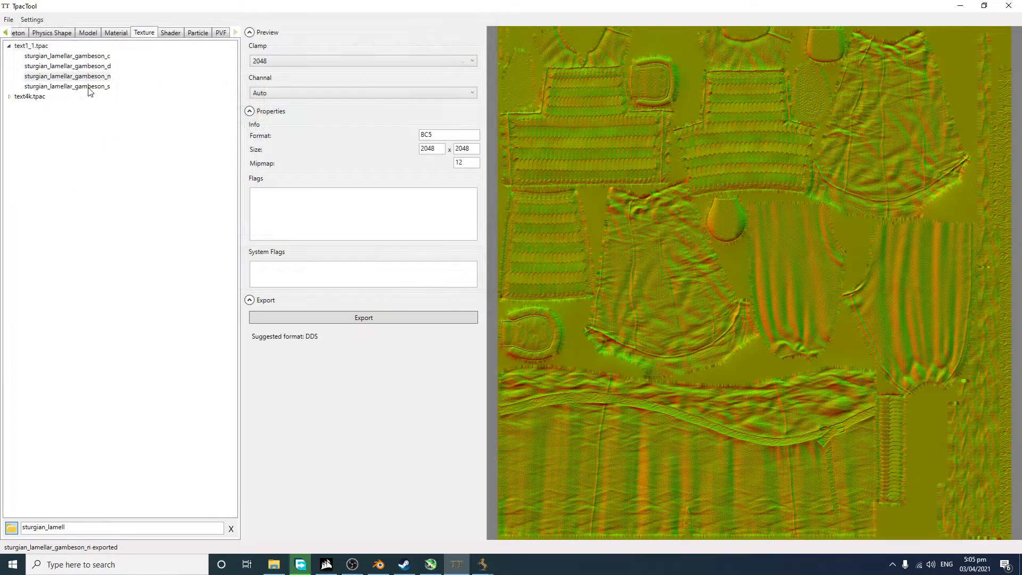
{"action": "left_click", "coordinate": [89, 87]}
{"action": "left_click", "coordinate": [372, 318]}
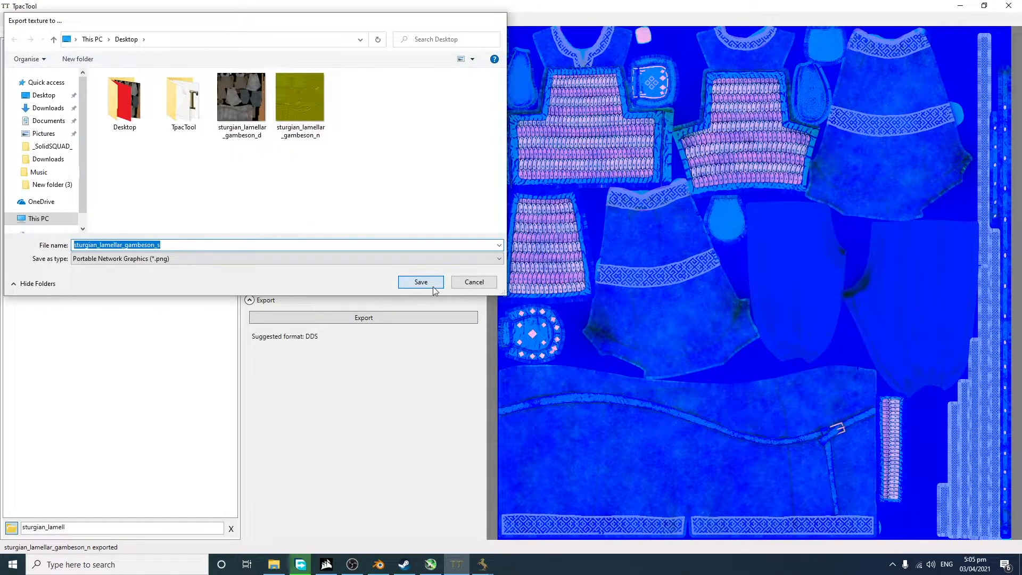
{"action": "left_click", "coordinate": [432, 283]}
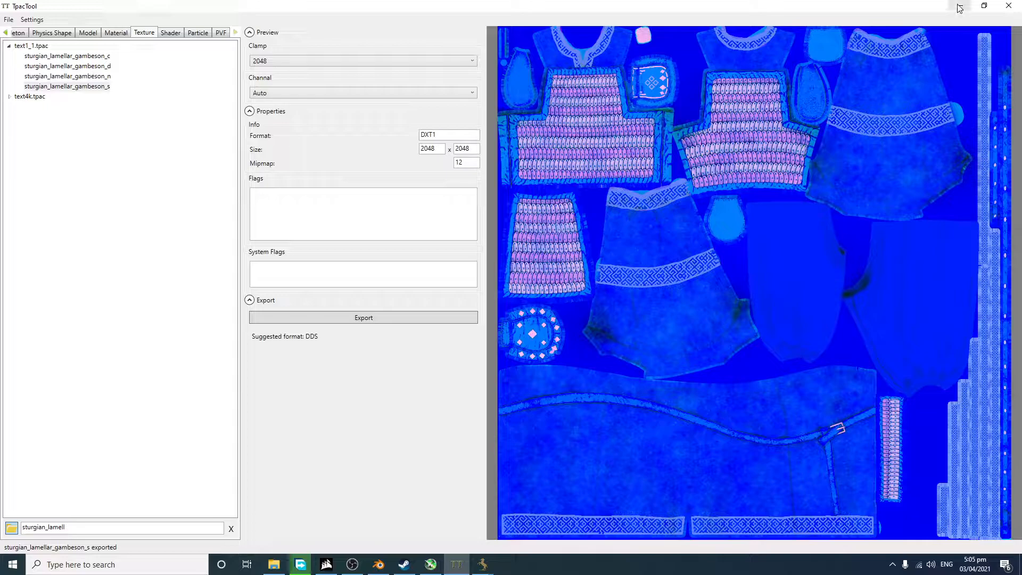
Step: Close TpacTool, switch to Blender and delete the default cube
{"action": "left_click", "coordinate": [1018, 6]}
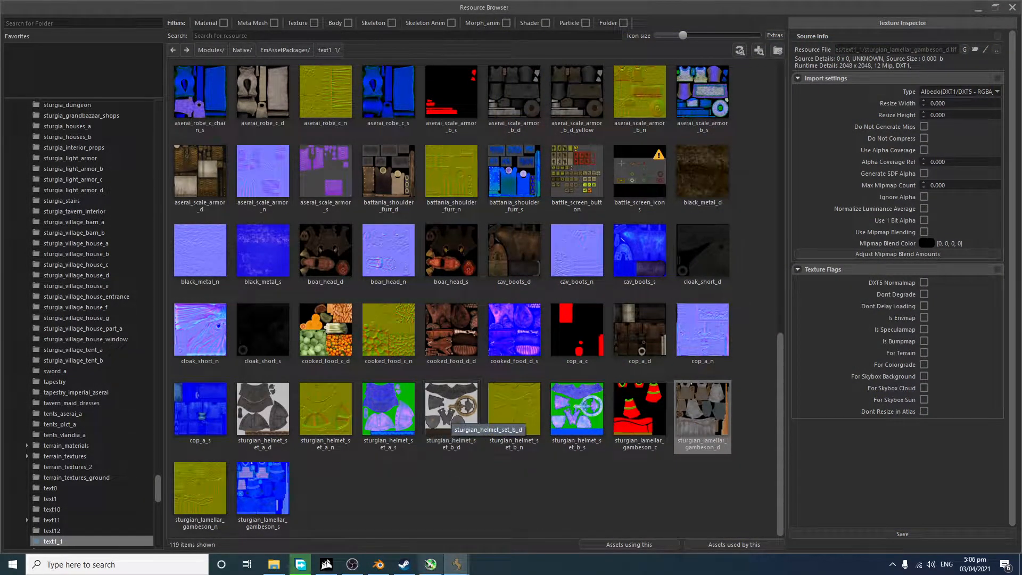
{"action": "left_click", "coordinate": [378, 564]}
{"action": "left_click", "coordinate": [424, 292]}
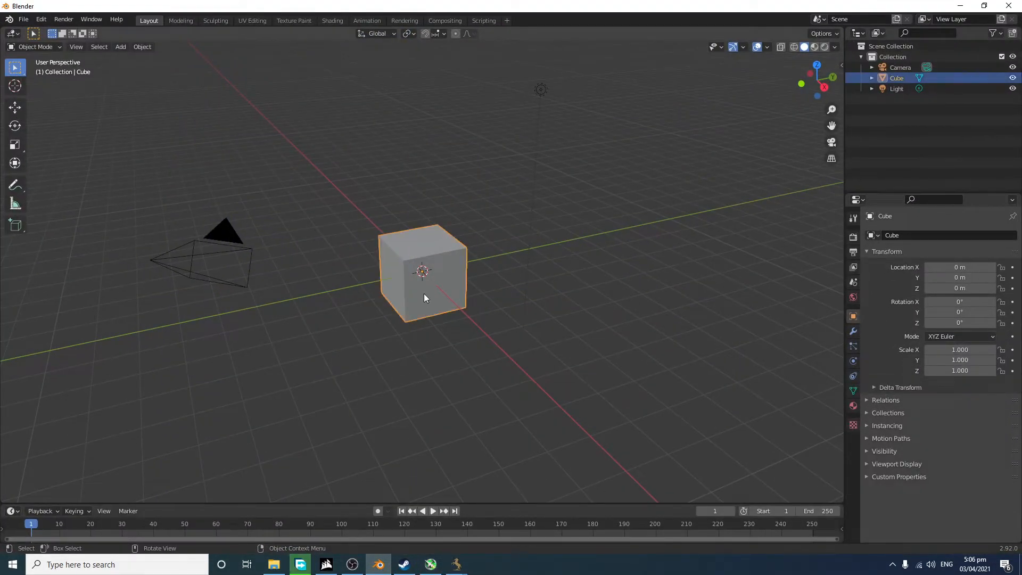
{"action": "key", "text": "Delete"}
Step: Import the exported sturgian_lamellar_gambeson Collada model from the Desktop
{"action": "left_click", "coordinate": [19, 20]}
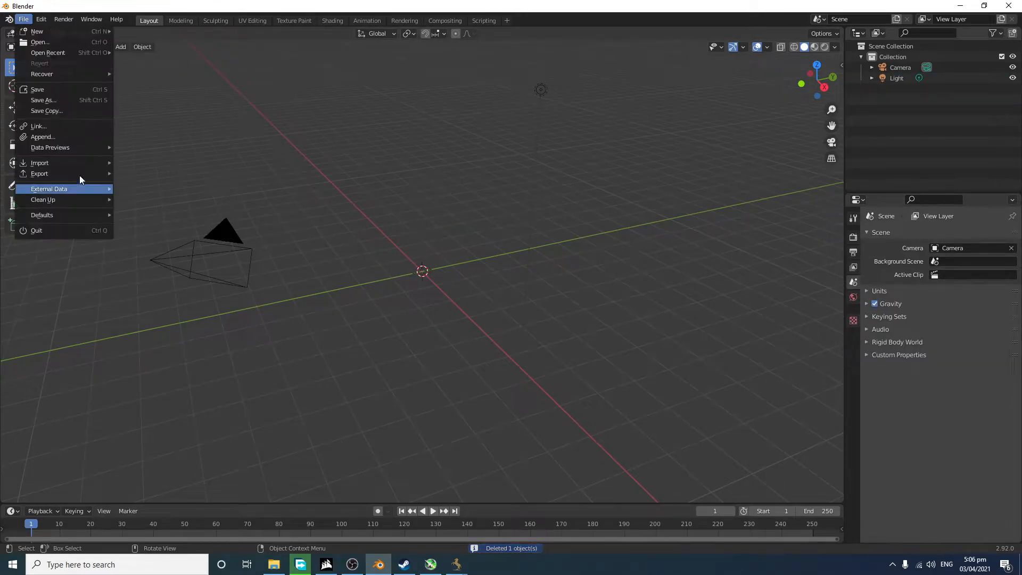
{"action": "mouse_move", "coordinate": [72, 162]}
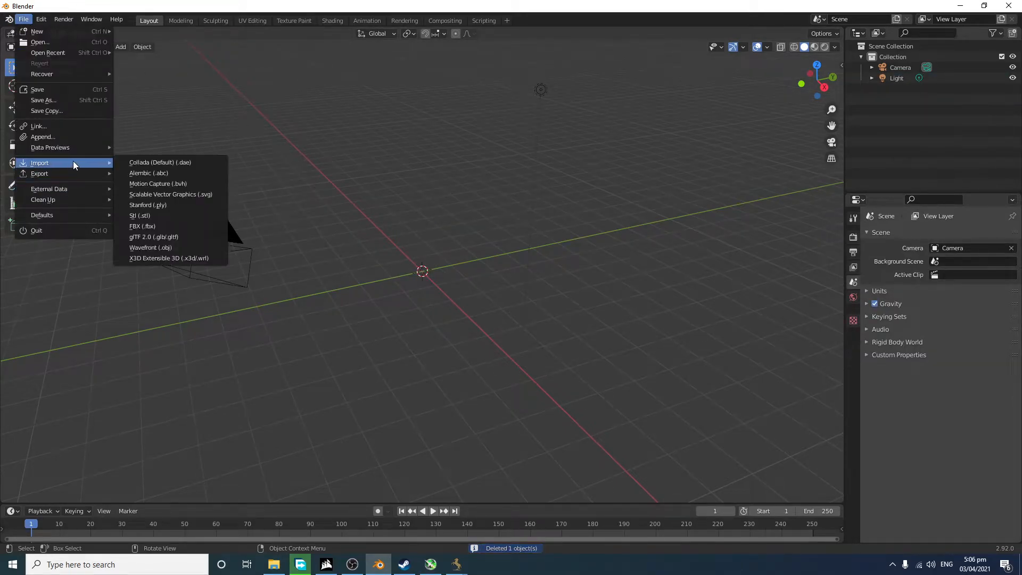
{"action": "left_click", "coordinate": [160, 161]}
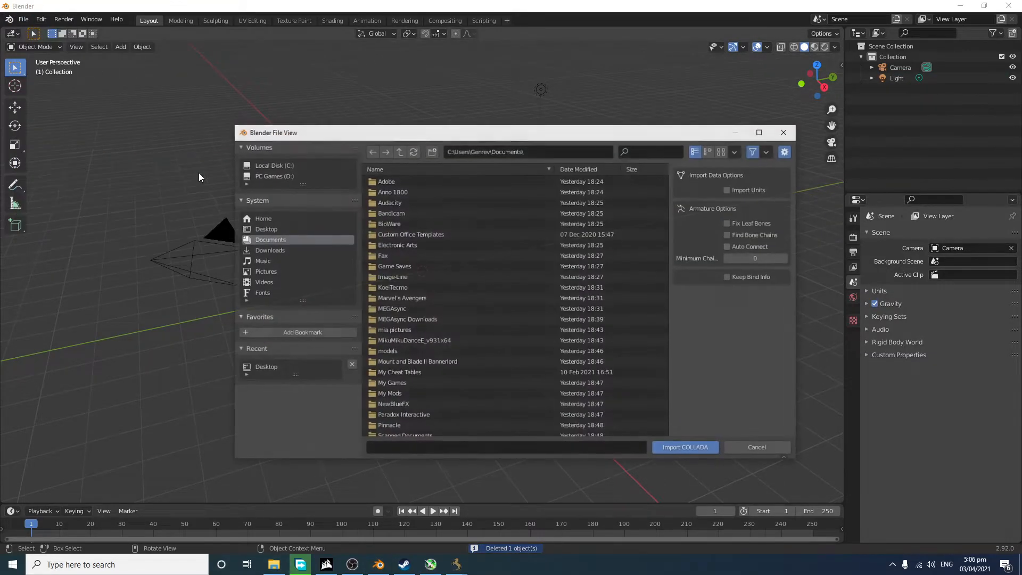
{"action": "left_click", "coordinate": [264, 229]}
{"action": "double_click", "coordinate": [402, 202]}
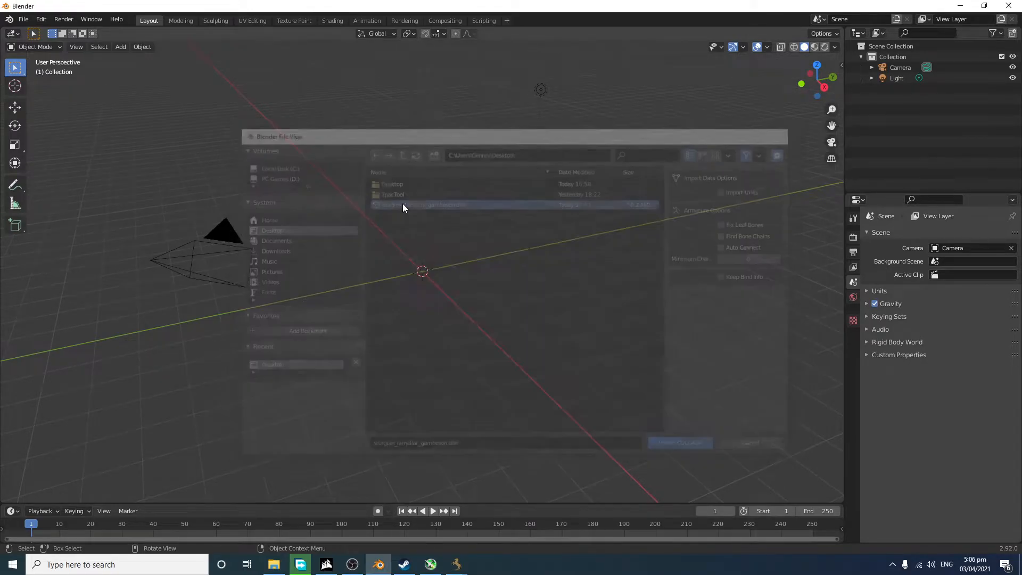
Step: Examine the imported gambeson mesh and its skeleton up close from several angles
{"action": "scroll", "coordinate": [532, 314], "scroll_direction": "up", "scroll_amount": 4}
{"action": "middle_click_drag", "start_coordinate": [507, 322], "coordinate": [471, 319]}
{"action": "scroll", "coordinate": [472, 208], "scroll_direction": "up", "scroll_amount": 5}
{"action": "middle_click_drag", "start_coordinate": [471, 188], "coordinate": [505, 291], "text": "shift"}
{"action": "scroll", "coordinate": [469, 306], "scroll_direction": "up", "scroll_amount": 4}
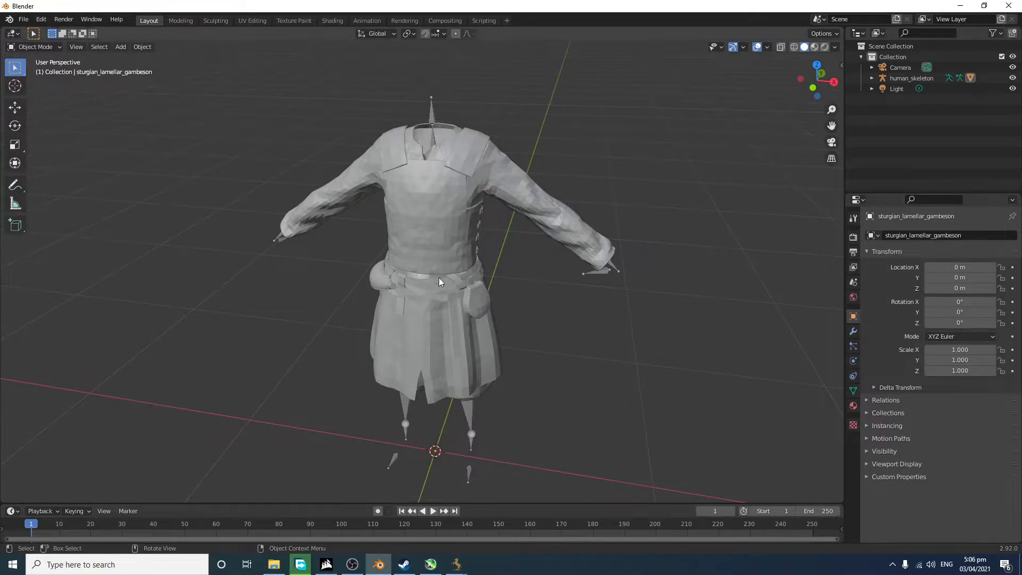
{"action": "scroll", "coordinate": [518, 307], "scroll_direction": "down", "scroll_amount": 2}
{"action": "middle_click_drag", "start_coordinate": [452, 257], "coordinate": [374, 321]}
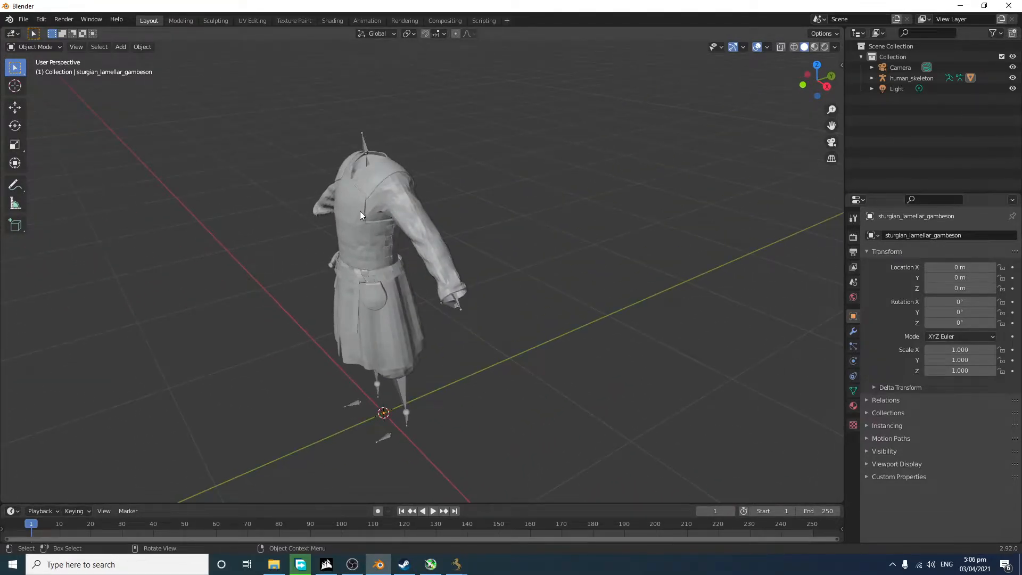
{"action": "middle_click_drag", "start_coordinate": [618, 169], "coordinate": [542, 187]}
{"action": "scroll", "coordinate": [565, 289], "scroll_direction": "up", "scroll_amount": 3}
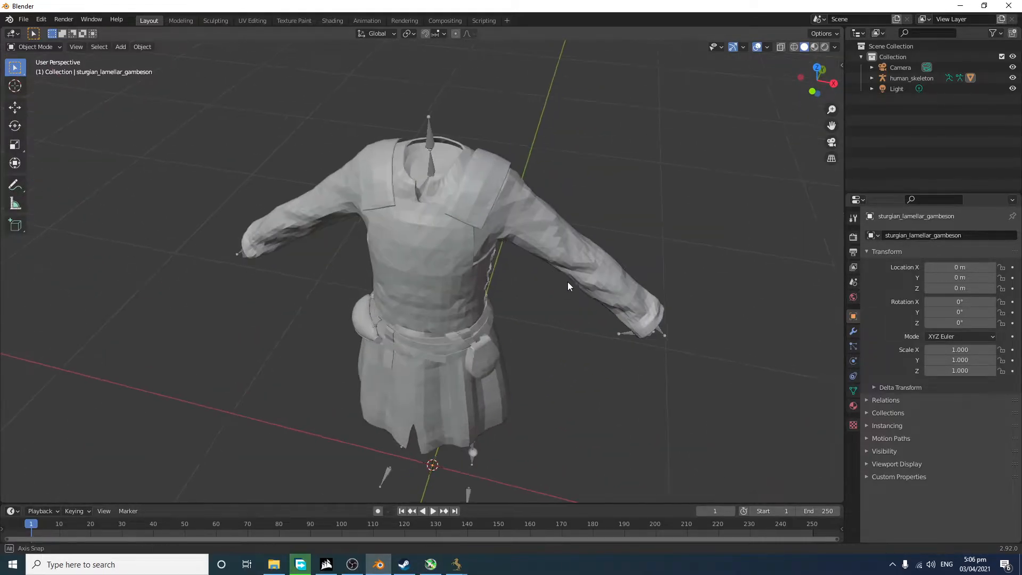
Step: Select the gambeson mesh and set the viewport shading to Material Preview
{"action": "left_click", "coordinate": [474, 276]}
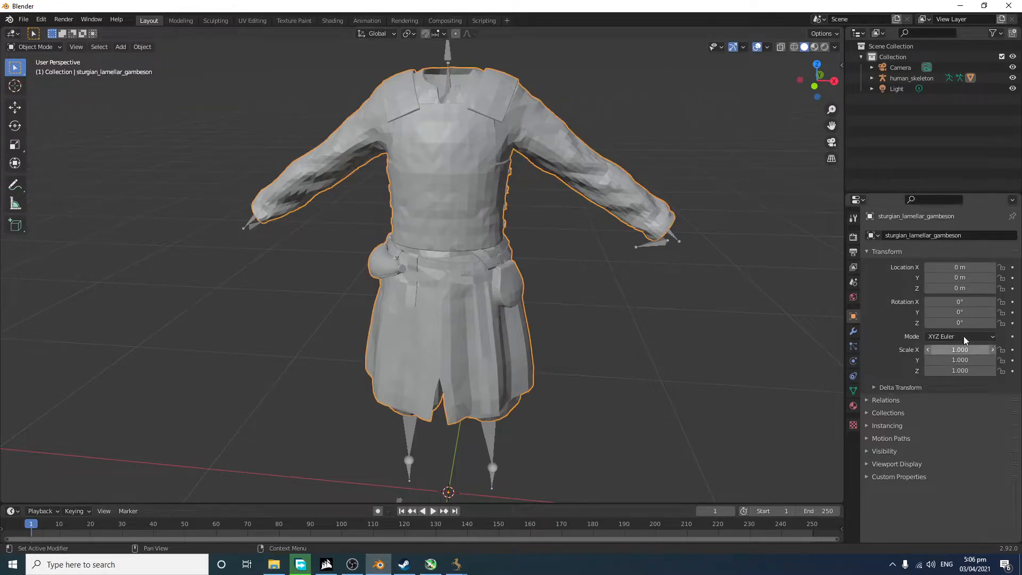
{"action": "key", "text": "z"}
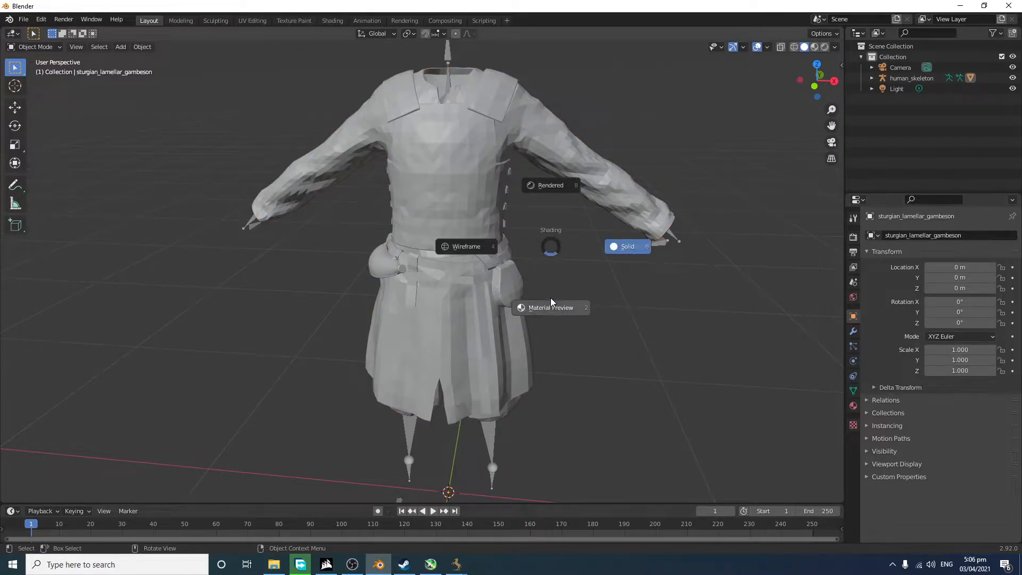
{"action": "left_click", "coordinate": [551, 304]}
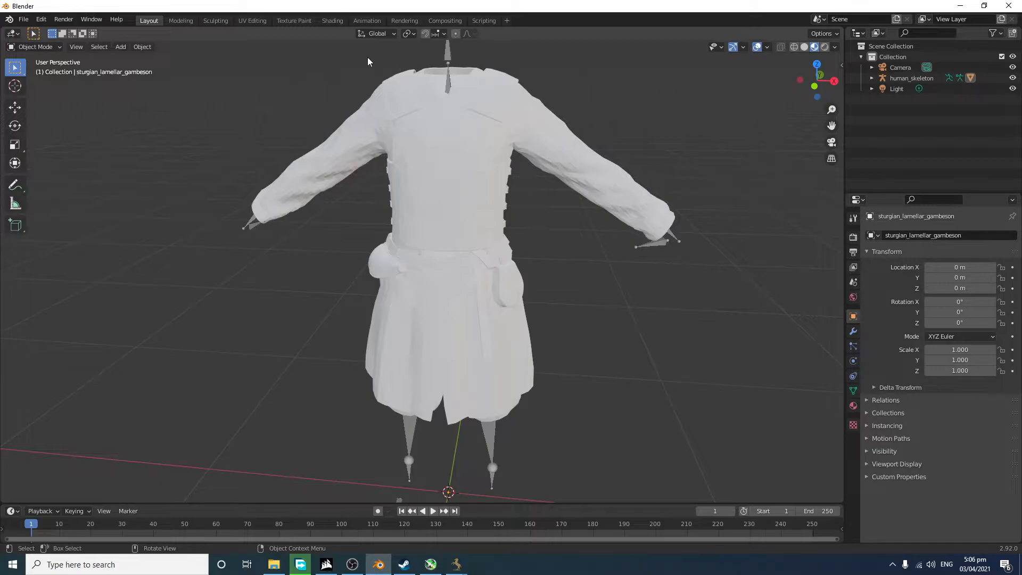
Step: Open the Shading workspace and move the gambeson material's Ambient node out of the way, below the Material Output node
{"action": "left_click", "coordinate": [332, 22]}
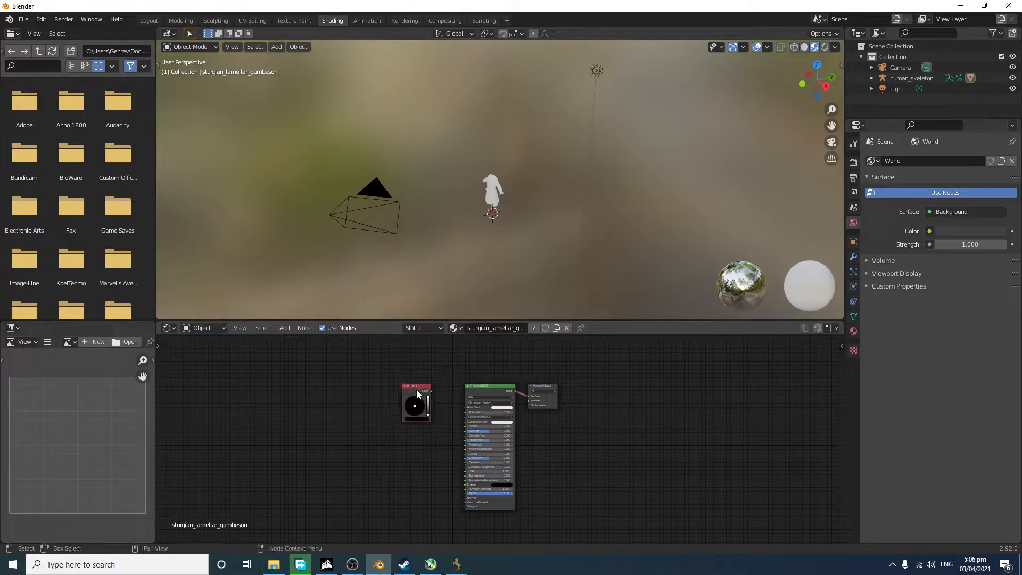
{"action": "left_click_drag", "start_coordinate": [417, 394], "coordinate": [605, 463]}
{"action": "scroll", "coordinate": [367, 426], "scroll_direction": "up", "scroll_amount": 3}
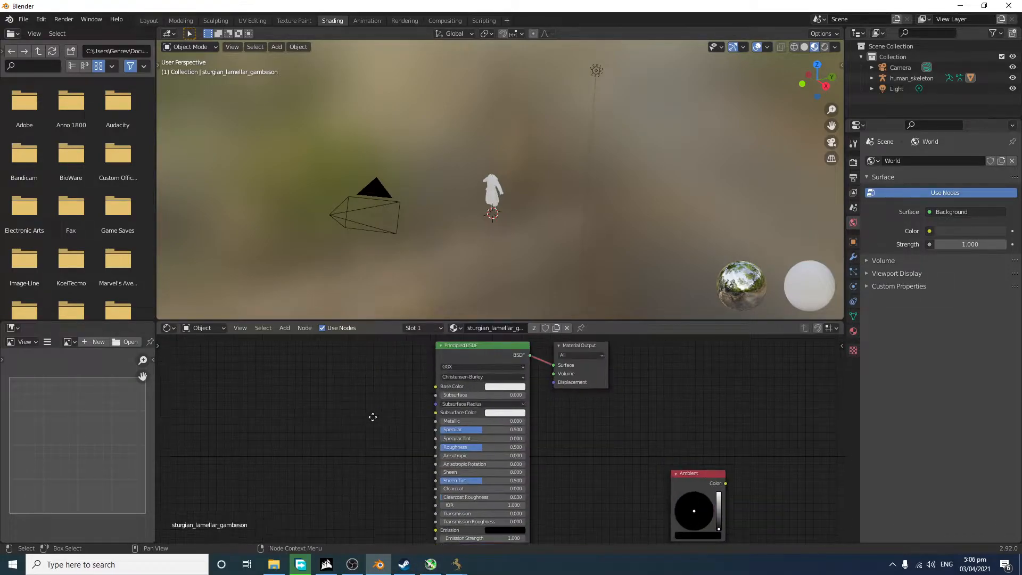
{"action": "scroll", "coordinate": [395, 422], "scroll_direction": "up", "scroll_amount": 2}
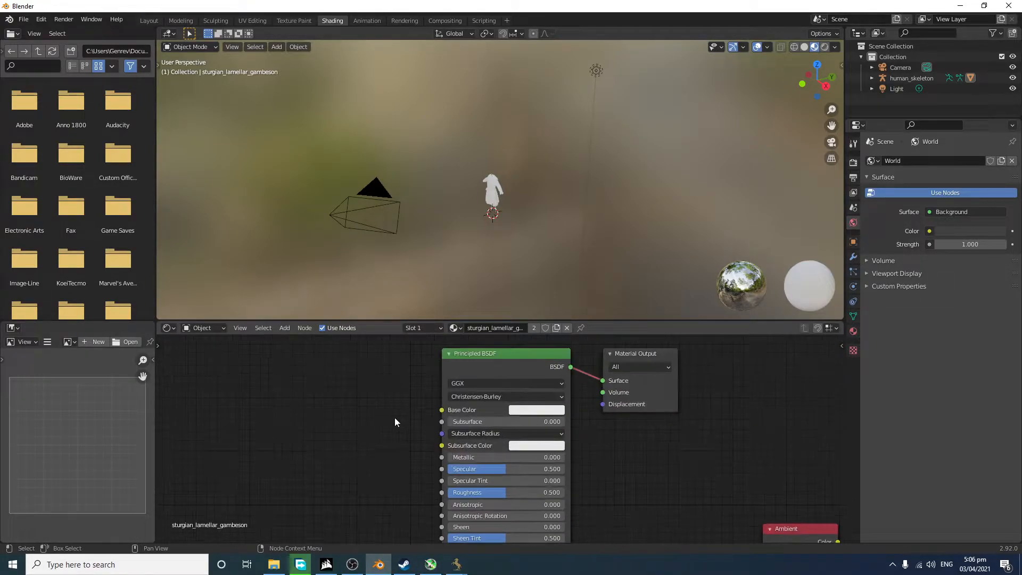
Step: Add an Image Texture node to the gambeson material, placed beside the Principled BSDF node
{"action": "key", "text": "shift+a"}
{"action": "left_click", "coordinate": [366, 401]}
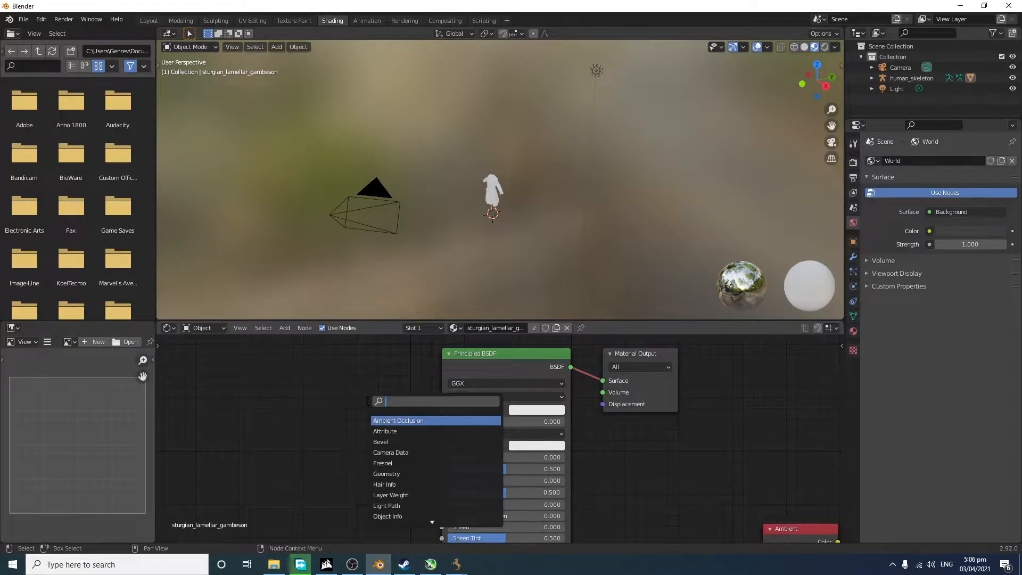
{"action": "type", "text": "image"}
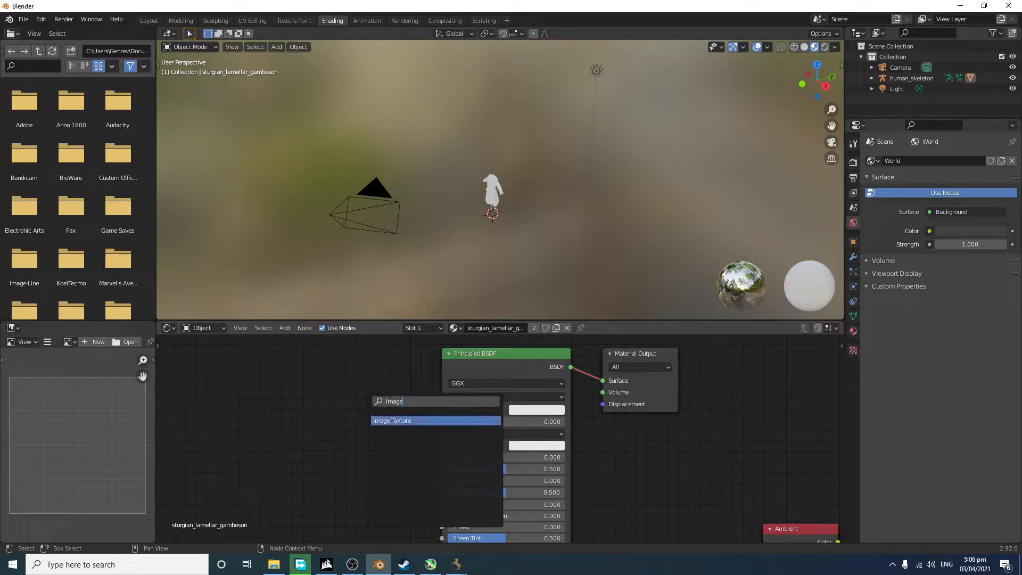
{"action": "left_click", "coordinate": [392, 420]}
{"action": "left_click", "coordinate": [307, 388]}
{"action": "scroll", "coordinate": [297, 386], "scroll_direction": "down", "scroll_amount": 2}
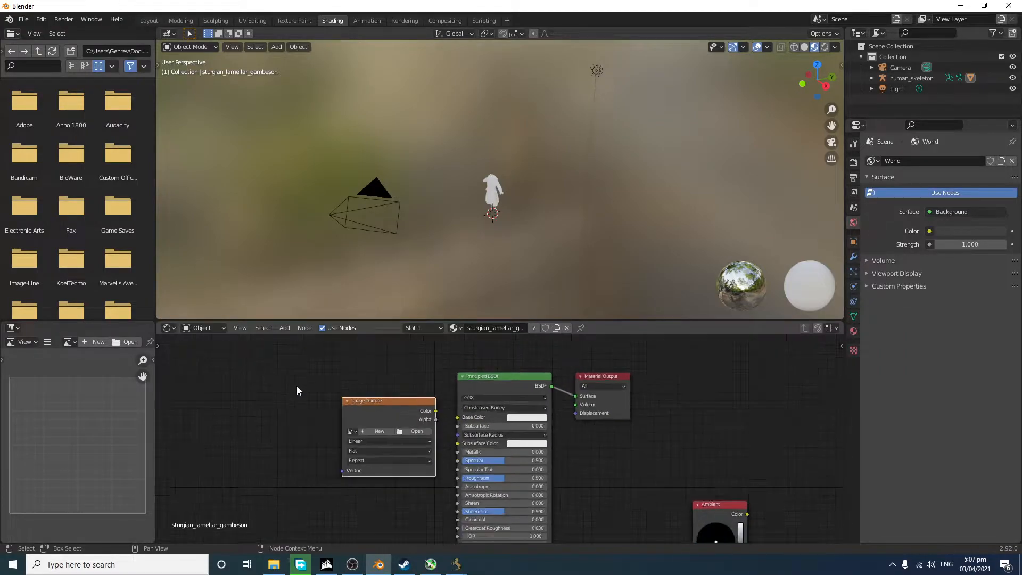
{"action": "middle_click_drag", "start_coordinate": [297, 385], "coordinate": [331, 385]}
{"action": "scroll", "coordinate": [367, 399], "scroll_direction": "up", "scroll_amount": 2}
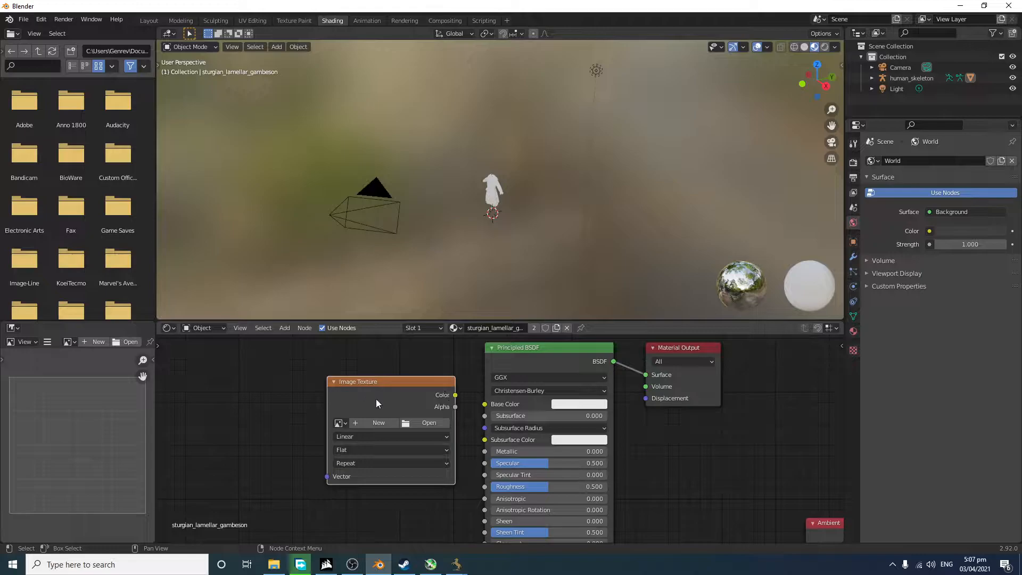
{"action": "left_click", "coordinate": [268, 407]}
{"action": "key", "text": "shift+a"}
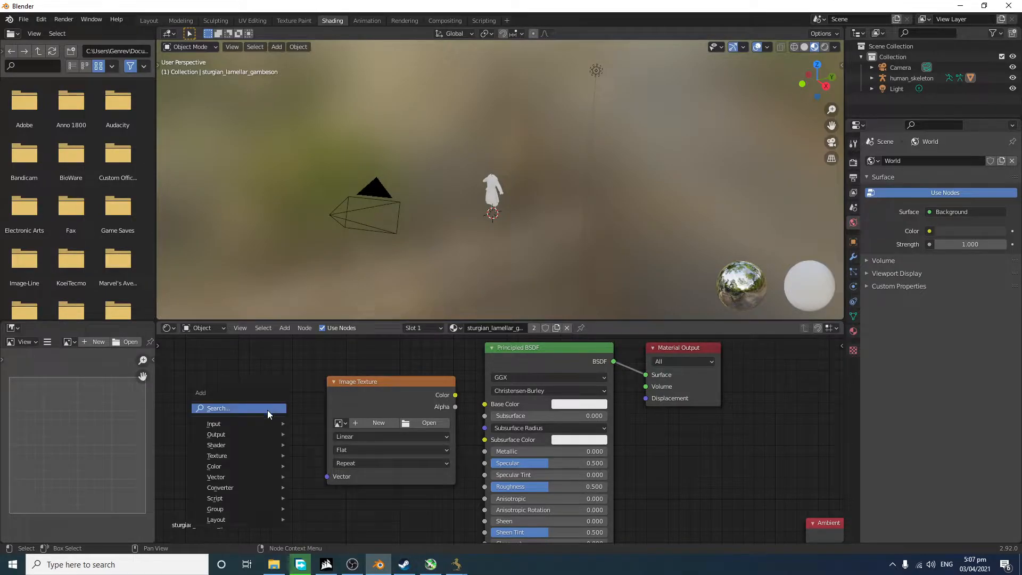
{"action": "mouse_move", "coordinate": [264, 419]}
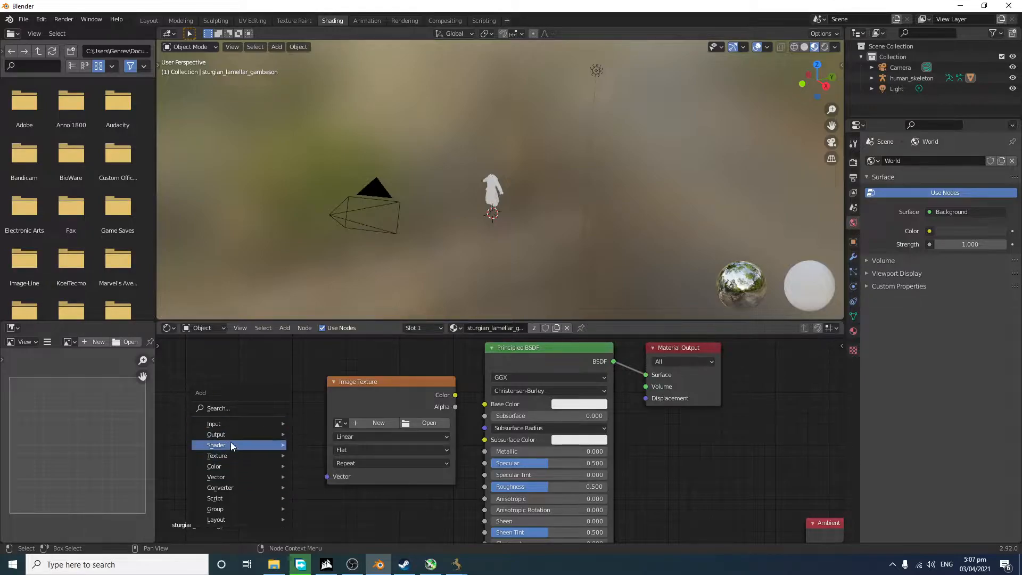
{"action": "left_click", "coordinate": [225, 410]}
{"action": "left_click", "coordinate": [361, 408]}
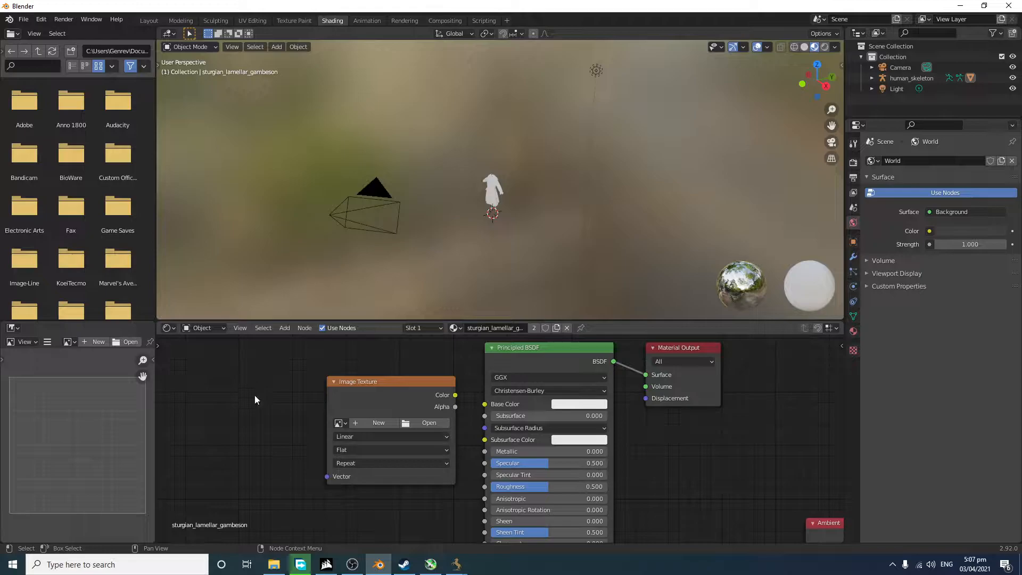
Step: Load sturgian_lamellar_gambeson_d.png from the Desktop into the Image Texture node
{"action": "left_click", "coordinate": [422, 423]}
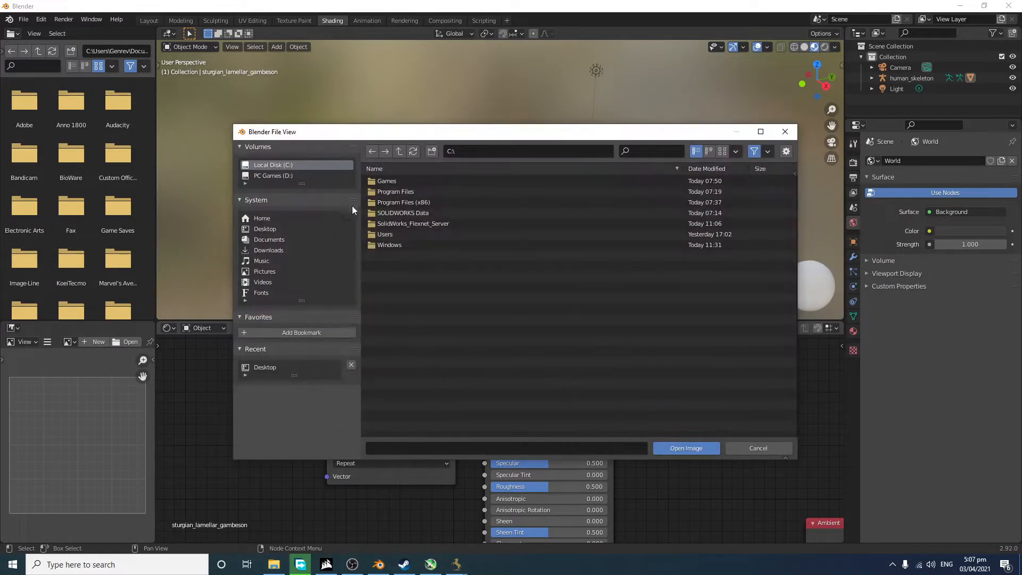
{"action": "left_click", "coordinate": [281, 232]}
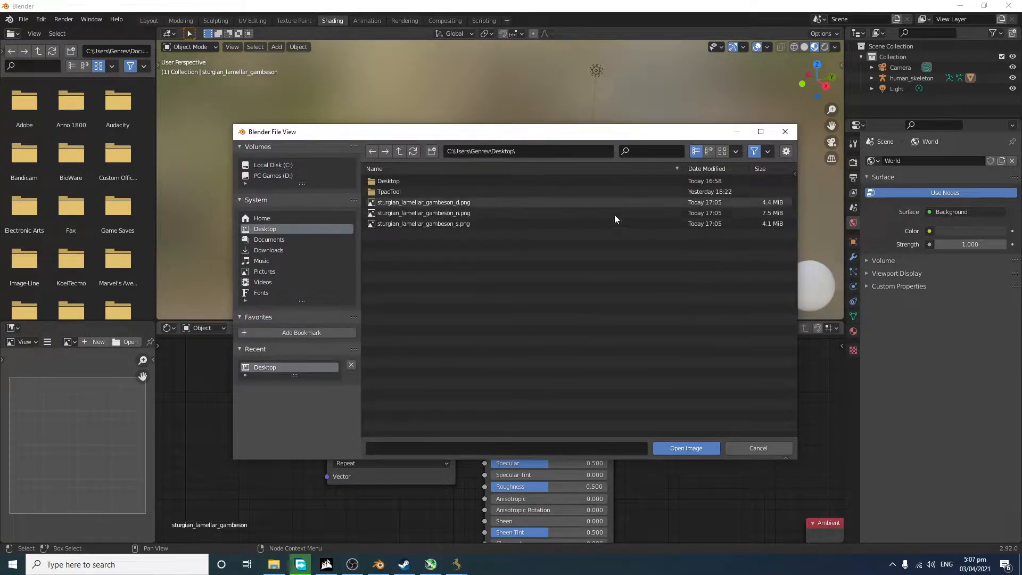
{"action": "left_click", "coordinate": [541, 202]}
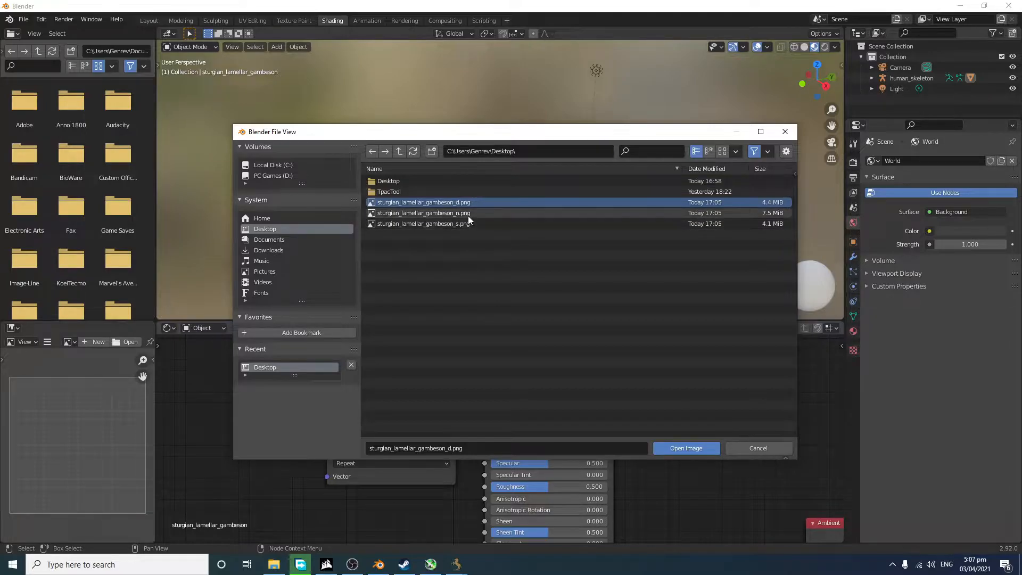
{"action": "left_click", "coordinate": [686, 448]}
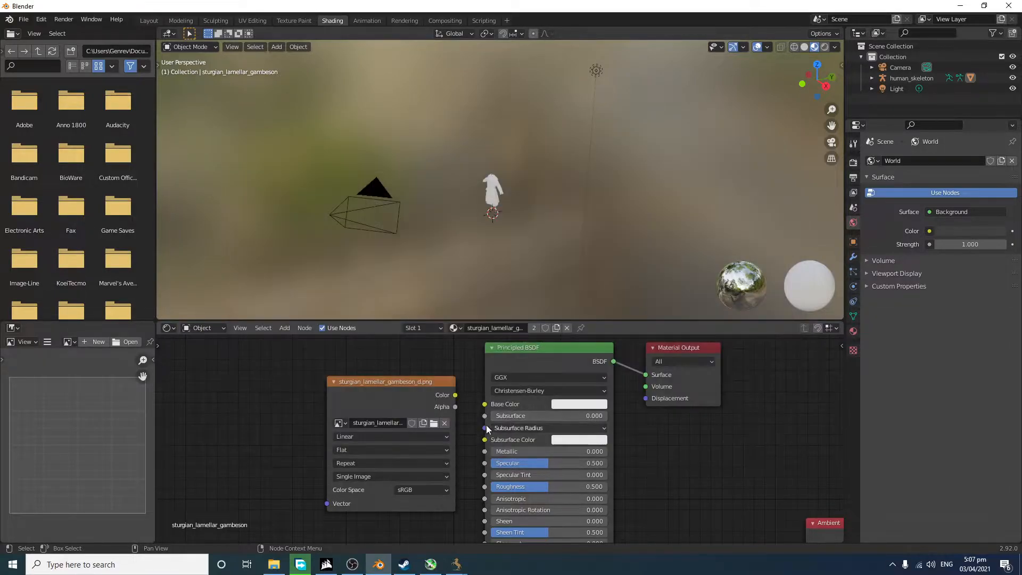
Step: Connect the diffuse image node's Color output to the Principled BSDF's Base Color input
{"action": "scroll", "coordinate": [309, 410], "scroll_direction": "up", "scroll_amount": 2}
{"action": "middle_click_drag", "start_coordinate": [308, 411], "coordinate": [318, 400]}
{"action": "scroll", "coordinate": [380, 403], "scroll_direction": "up", "scroll_amount": 1}
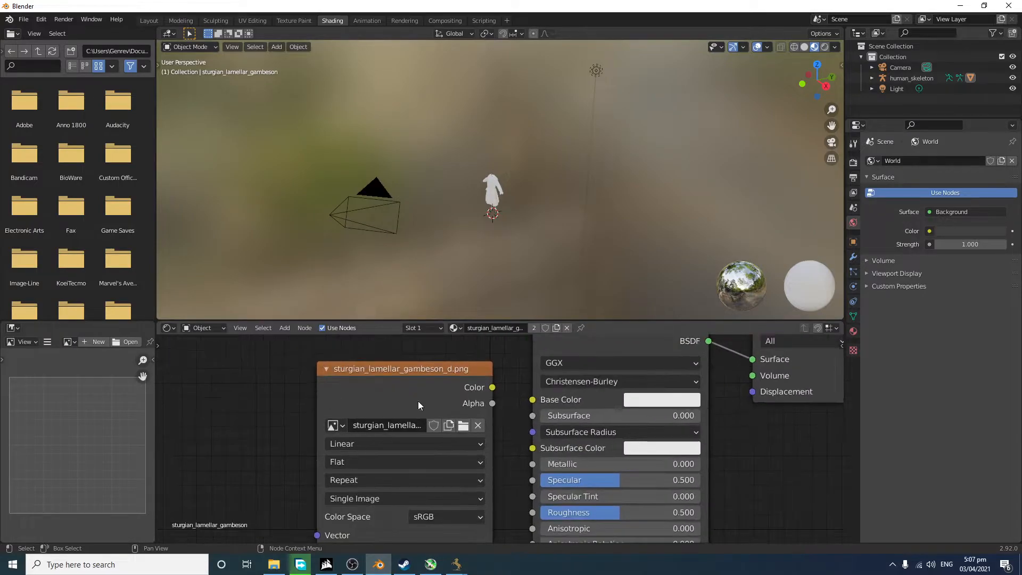
{"action": "left_click_drag", "start_coordinate": [492, 387], "coordinate": [532, 400]}
Step: Examine the gambeson model's diffuse texture up close and from several angles, including the lamellar chest plates
{"action": "scroll", "coordinate": [462, 186], "scroll_direction": "up", "scroll_amount": 4}
{"action": "middle_click_drag", "start_coordinate": [519, 177], "coordinate": [445, 294]}
{"action": "scroll", "coordinate": [557, 242], "scroll_direction": "up", "scroll_amount": 8}
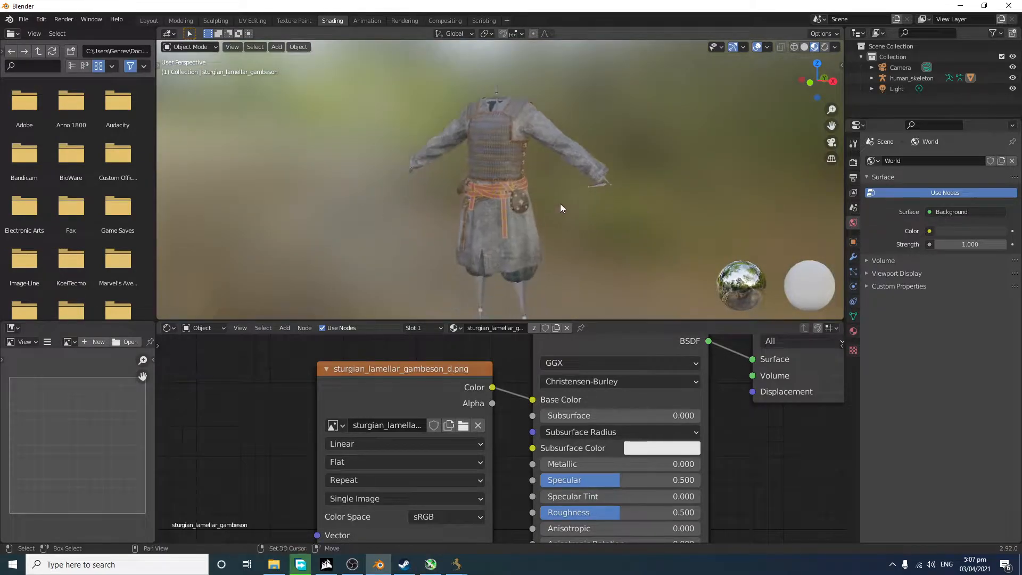
{"action": "middle_click_drag", "start_coordinate": [570, 200], "coordinate": [510, 158]}
{"action": "scroll", "coordinate": [631, 188], "scroll_direction": "down", "scroll_amount": 3}
{"action": "scroll", "coordinate": [524, 212], "scroll_direction": "up", "scroll_amount": 3}
{"action": "middle_click_drag", "start_coordinate": [524, 212], "coordinate": [593, 232]}
{"action": "scroll", "coordinate": [590, 232], "scroll_direction": "down", "scroll_amount": 4}
{"action": "middle_click_drag", "start_coordinate": [602, 269], "coordinate": [494, 175]}
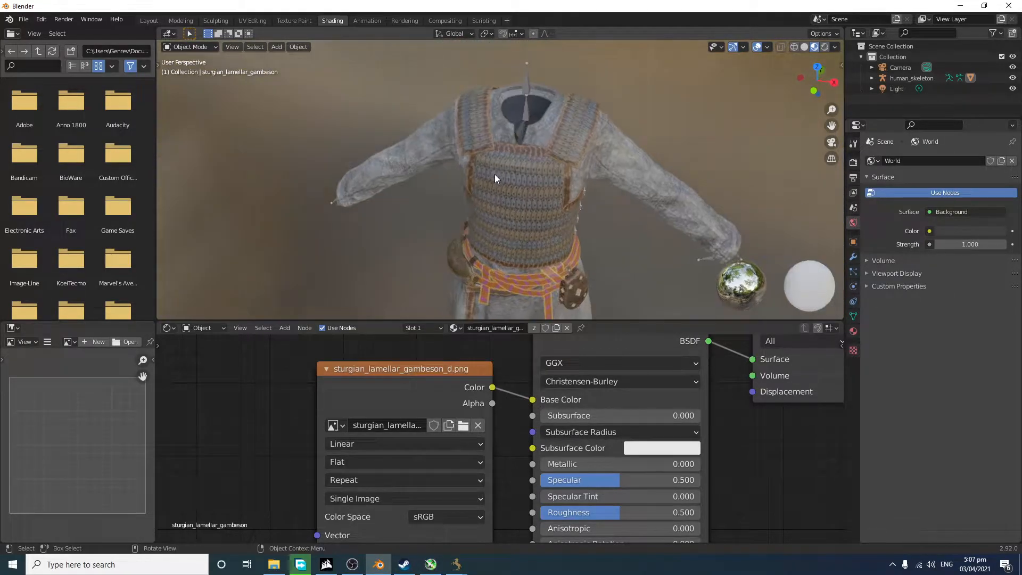
{"action": "scroll", "coordinate": [616, 167], "scroll_direction": "up", "scroll_amount": 4}
{"action": "scroll", "coordinate": [363, 410], "scroll_direction": "down", "scroll_amount": 1}
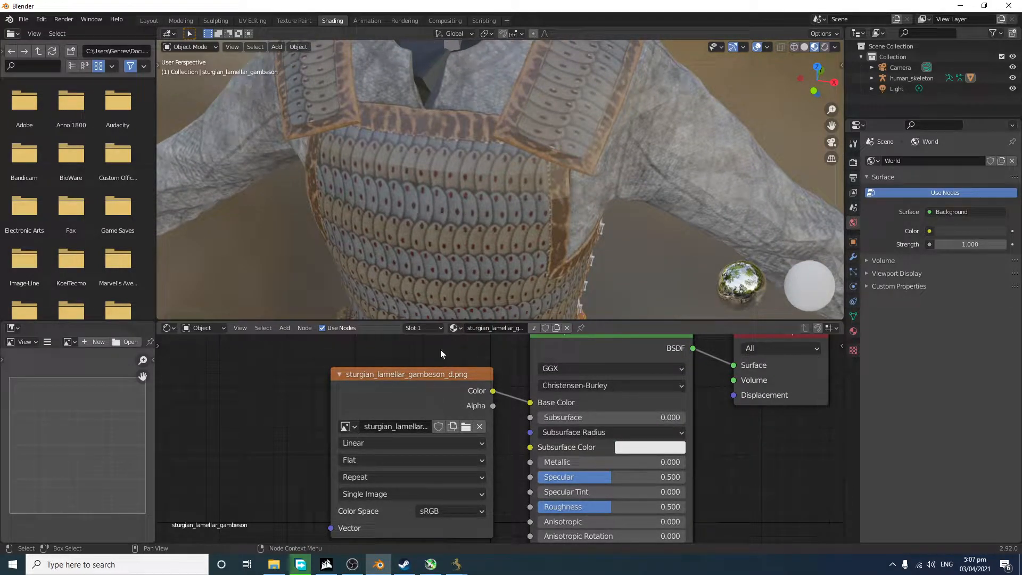
{"action": "scroll", "coordinate": [457, 241], "scroll_direction": "down", "scroll_amount": 5}
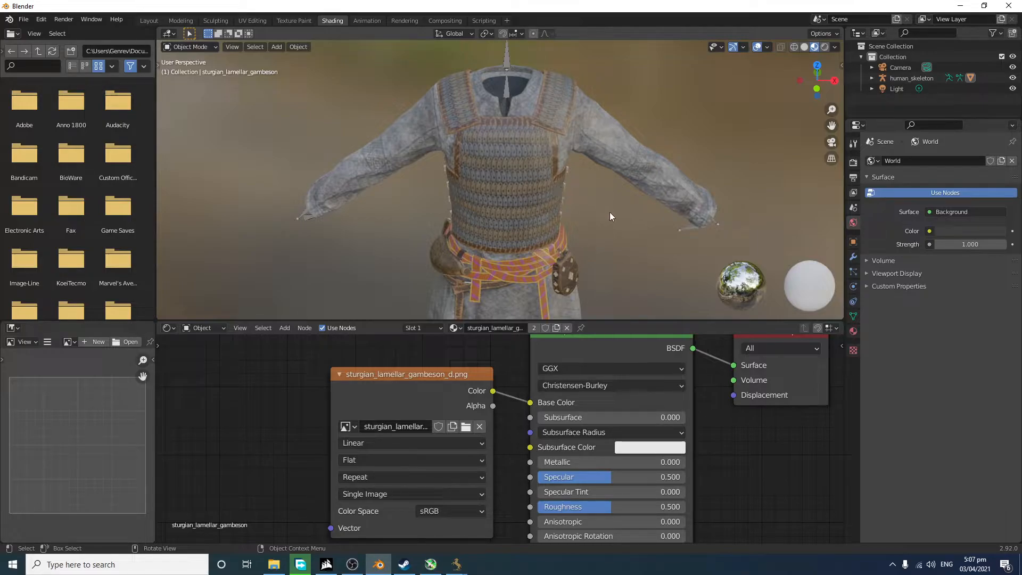
{"action": "middle_click_drag", "start_coordinate": [647, 212], "coordinate": [634, 186]}
{"action": "scroll", "coordinate": [634, 186], "scroll_direction": "down", "scroll_amount": 3}
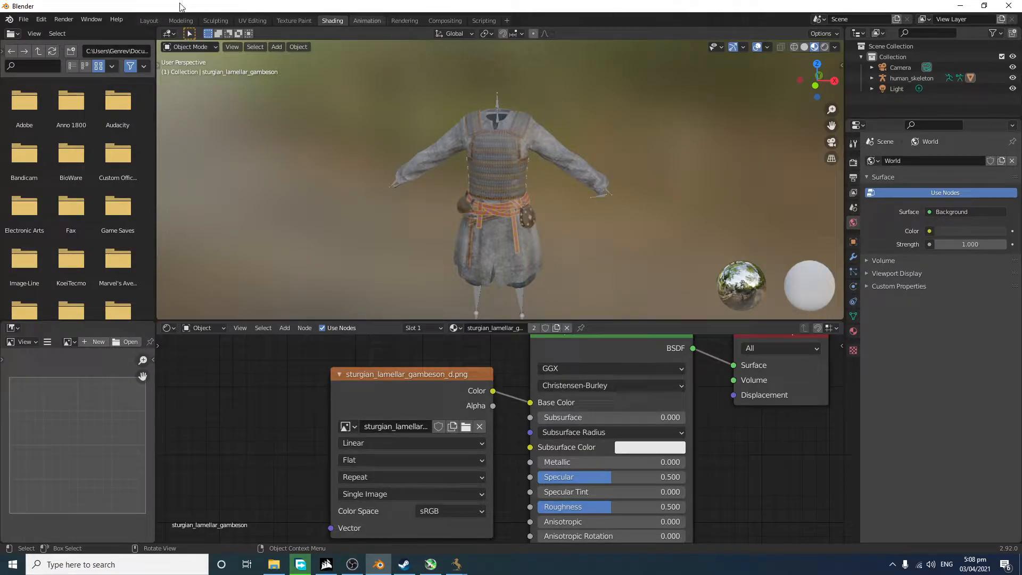
Step: Duplicate the diffuse image node together with its Principled BSDF node and place the copies below the originals
{"action": "scroll", "coordinate": [565, 483], "scroll_direction": "down", "scroll_amount": 5}
{"action": "scroll", "coordinate": [557, 481], "scroll_direction": "down", "scroll_amount": 2}
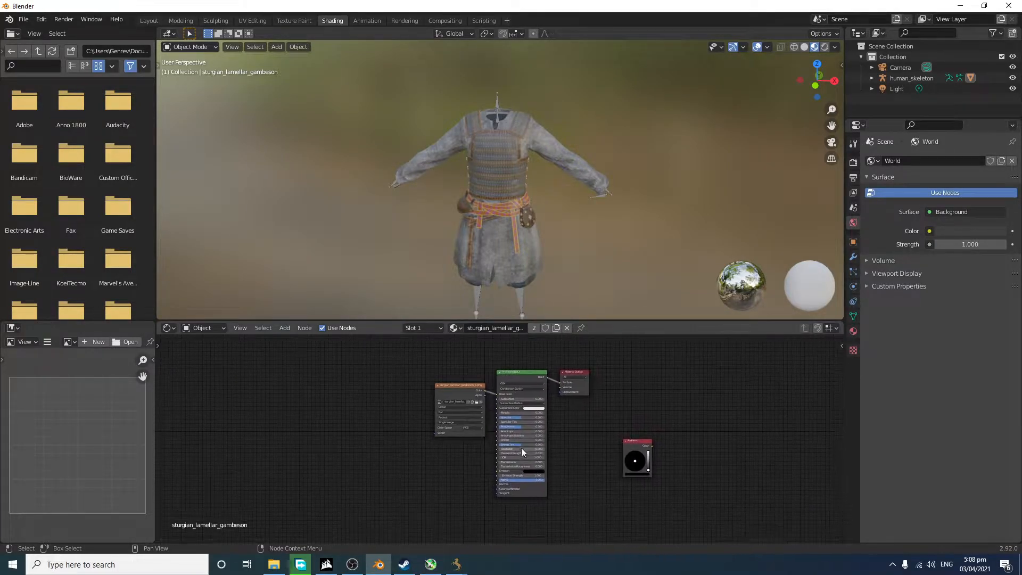
{"action": "left_click_drag", "start_coordinate": [436, 478], "coordinate": [532, 378]}
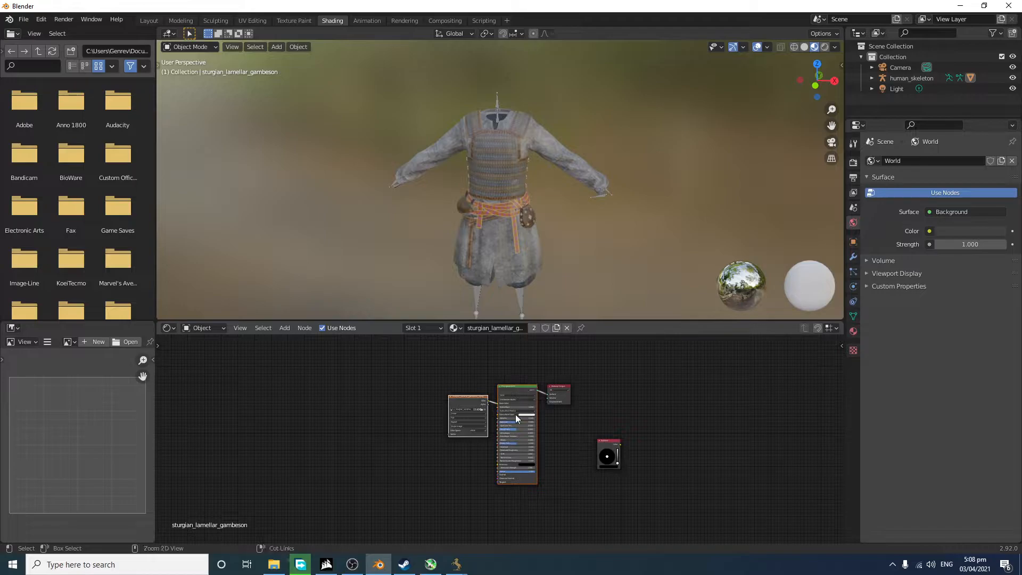
{"action": "scroll", "coordinate": [468, 499], "scroll_direction": "down", "scroll_amount": 2}
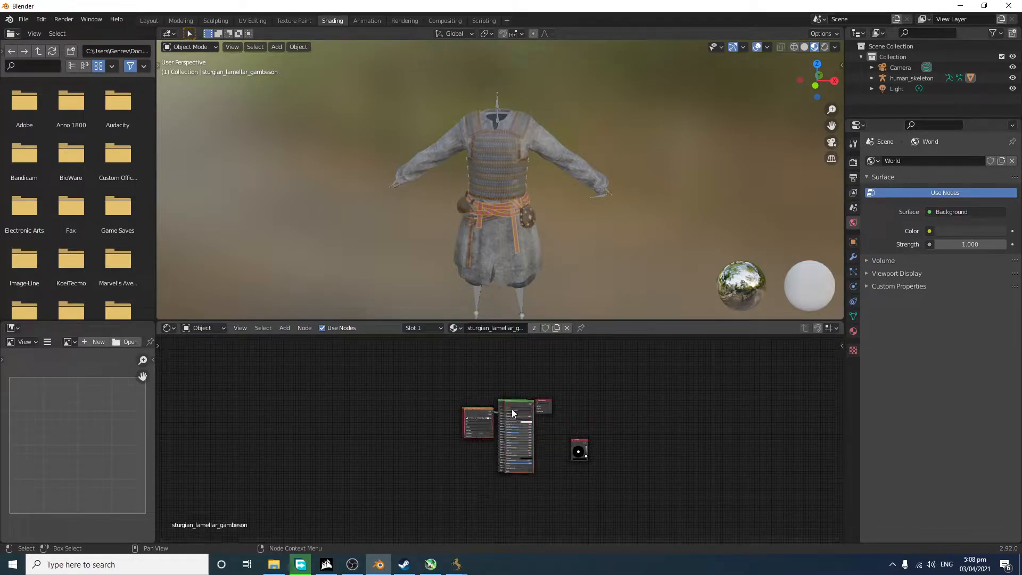
{"action": "key", "text": "shift+d"}
{"action": "left_click", "coordinate": [508, 489]}
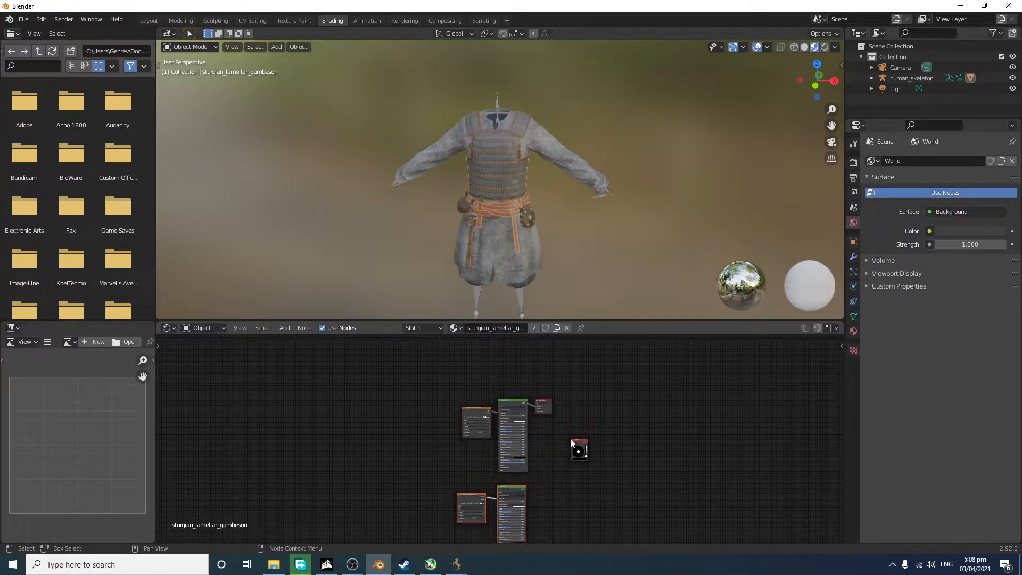
Step: Move the Ambient node farther away from the shaders and lower the Material Output node between the two Principled BSDF nodes
{"action": "left_click_drag", "start_coordinate": [587, 449], "coordinate": [710, 452]}
{"action": "scroll", "coordinate": [587, 422], "scroll_direction": "up", "scroll_amount": 4}
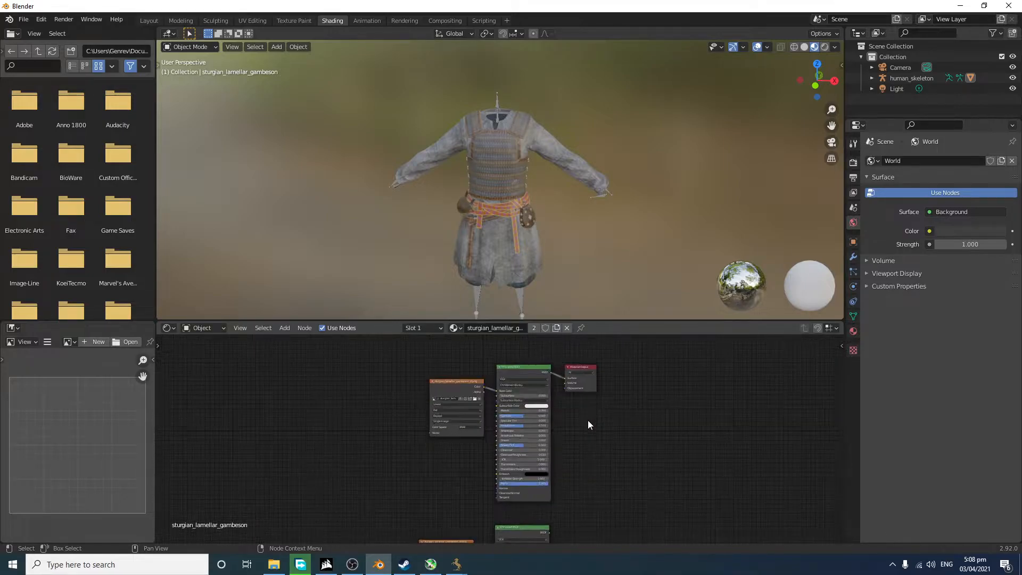
{"action": "left_click_drag", "start_coordinate": [621, 368], "coordinate": [659, 541]}
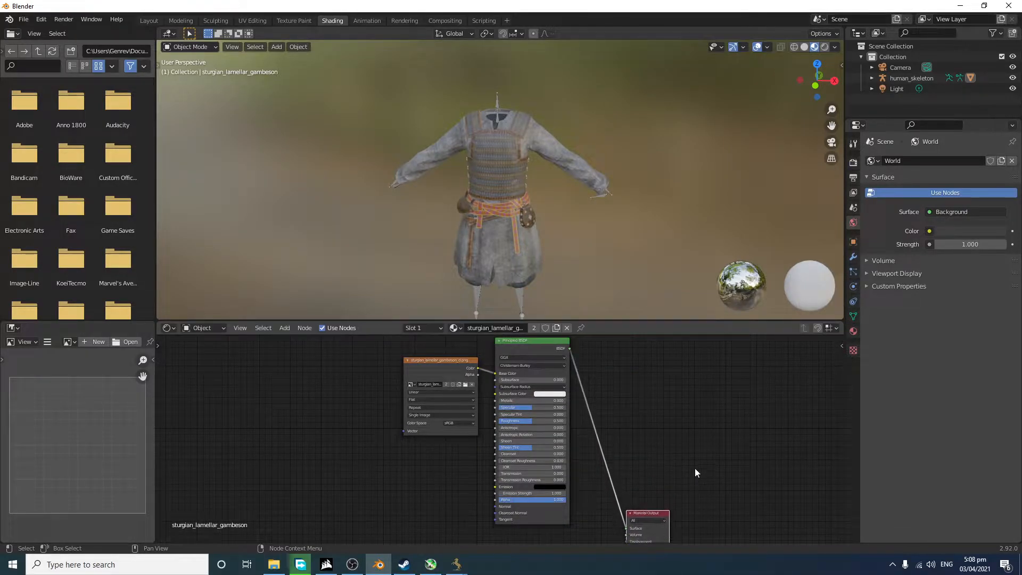
{"action": "middle_click_drag", "start_coordinate": [694, 468], "coordinate": [652, 347]}
{"action": "scroll", "coordinate": [596, 429], "scroll_direction": "up", "scroll_amount": 3}
{"action": "key", "text": "shift+a"}
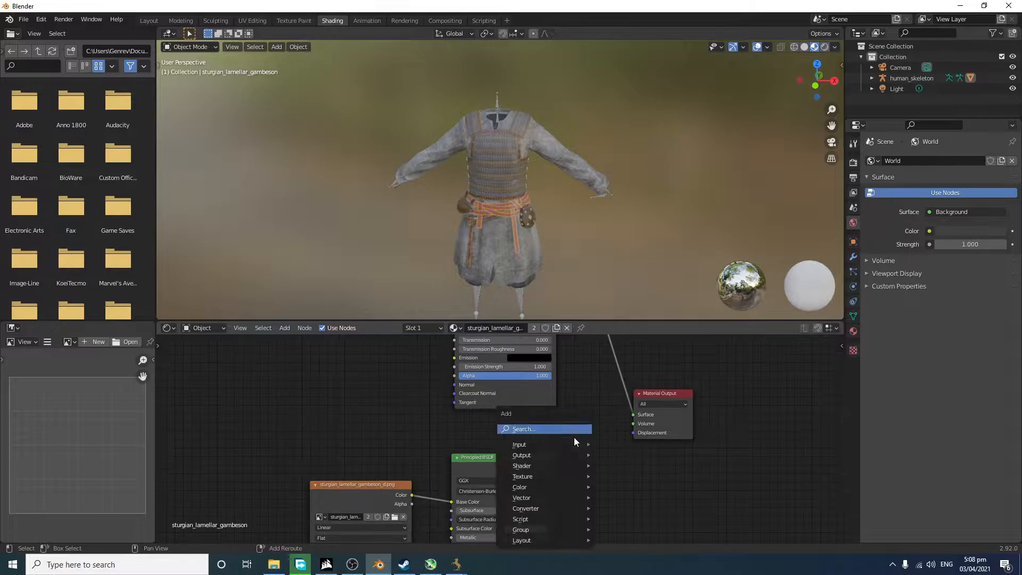
{"action": "left_click", "coordinate": [567, 432]}
{"action": "type", "text": "mix"}
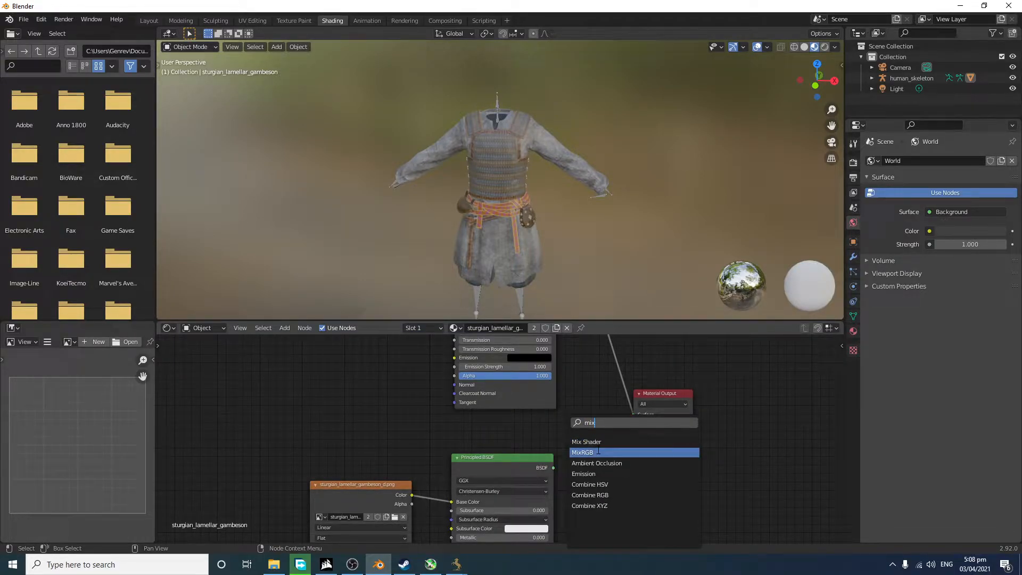
{"action": "left_click", "coordinate": [598, 451]}
{"action": "key", "text": "Escape"}
Step: Insert a Mix Shader node into the link between the original Principled BSDF and the Material Output
{"action": "key", "text": "shift+a"}
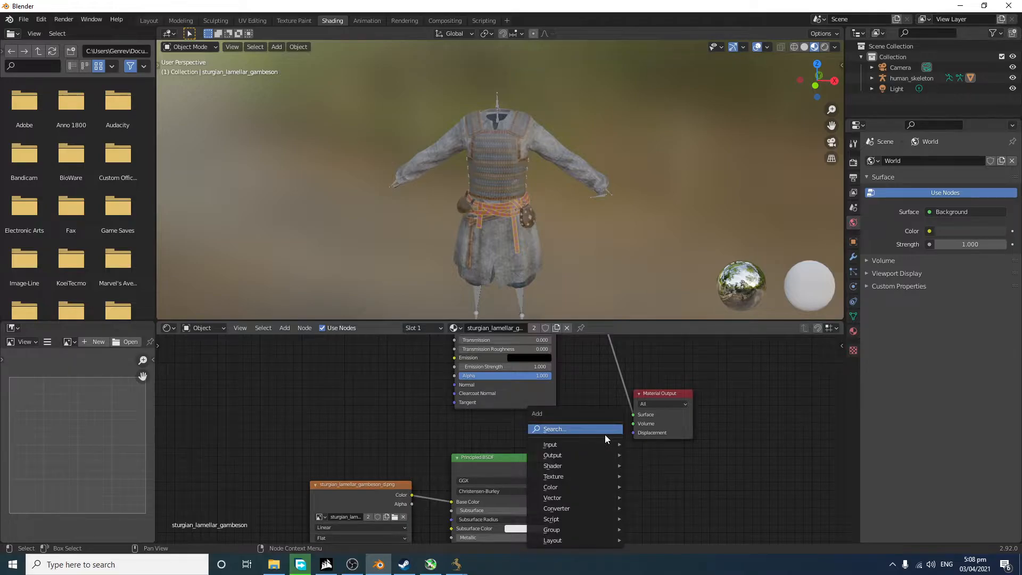
{"action": "left_click", "coordinate": [599, 427]}
{"action": "type", "text": "mix"}
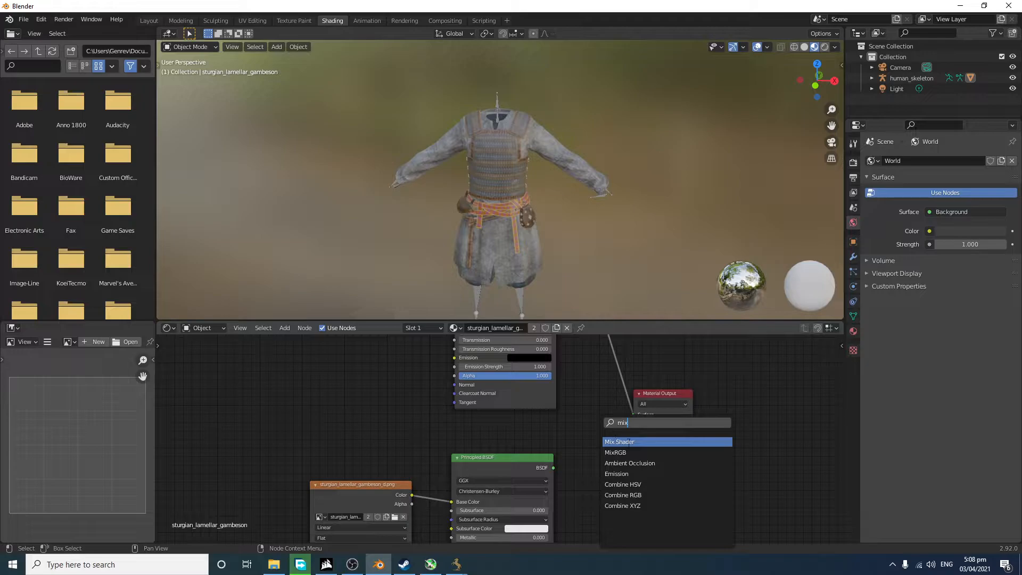
{"action": "left_click", "coordinate": [628, 441]}
{"action": "left_click", "coordinate": [638, 388]}
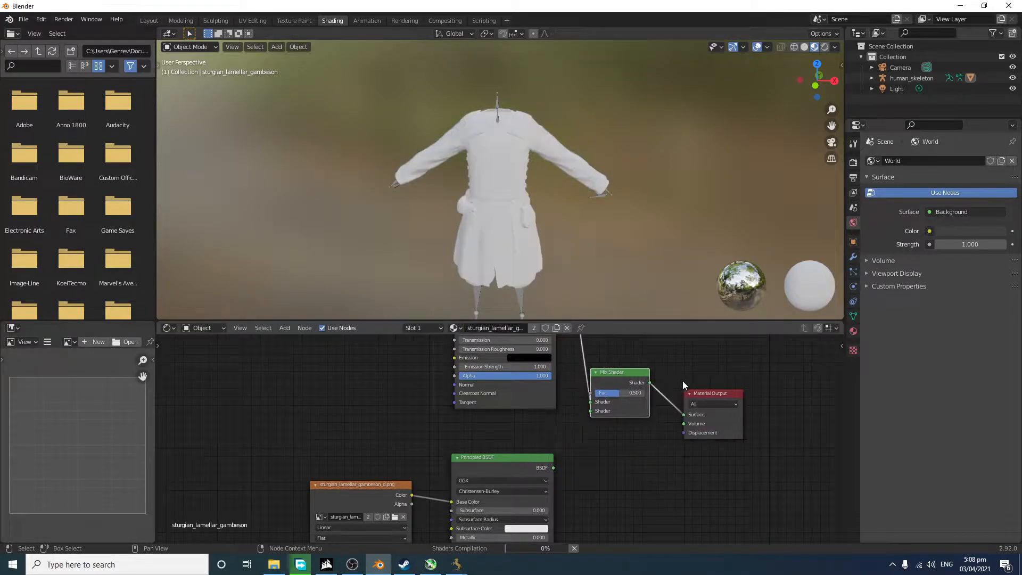
{"action": "left_click_drag", "start_coordinate": [621, 372], "coordinate": [632, 393]}
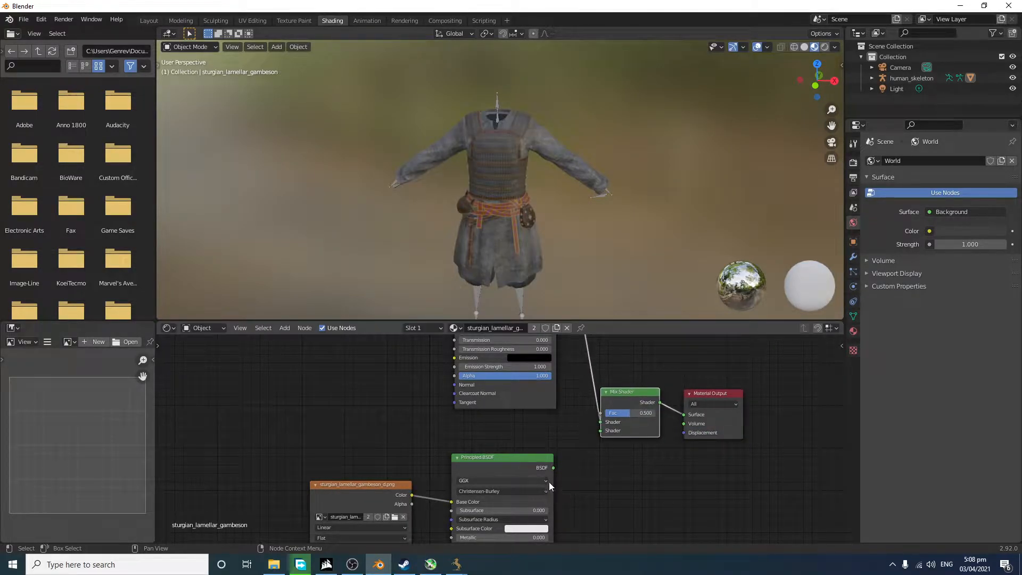
Step: Connect the duplicated Principled BSDF's BSDF output to the Mix Shader's second Shader input
{"action": "left_click_drag", "start_coordinate": [554, 468], "coordinate": [600, 431]}
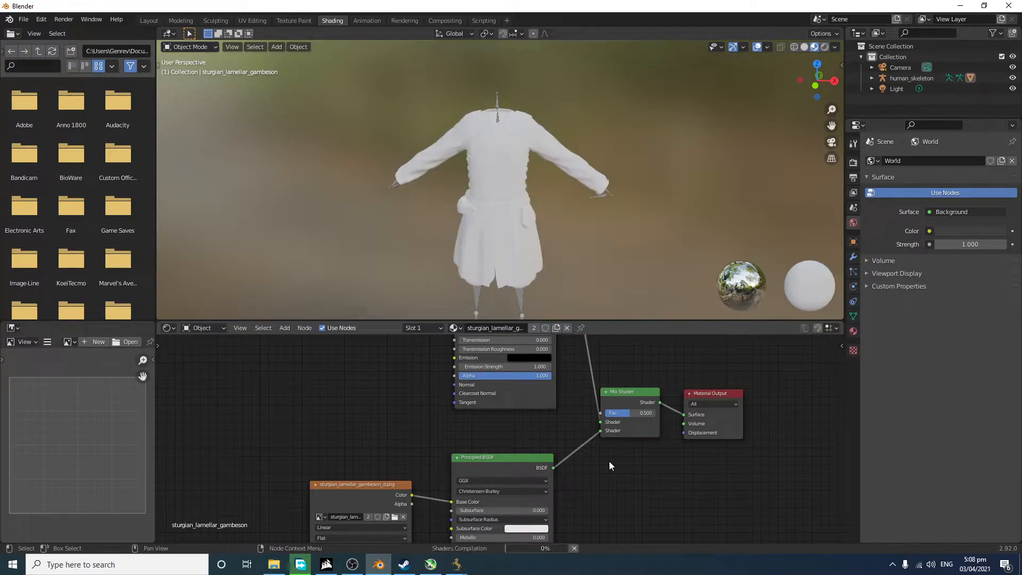
{"action": "scroll", "coordinate": [523, 478], "scroll_direction": "up", "scroll_amount": 2}
{"action": "middle_click_drag", "start_coordinate": [398, 475], "coordinate": [511, 424]}
{"action": "scroll", "coordinate": [468, 437], "scroll_direction": "down", "scroll_amount": 2}
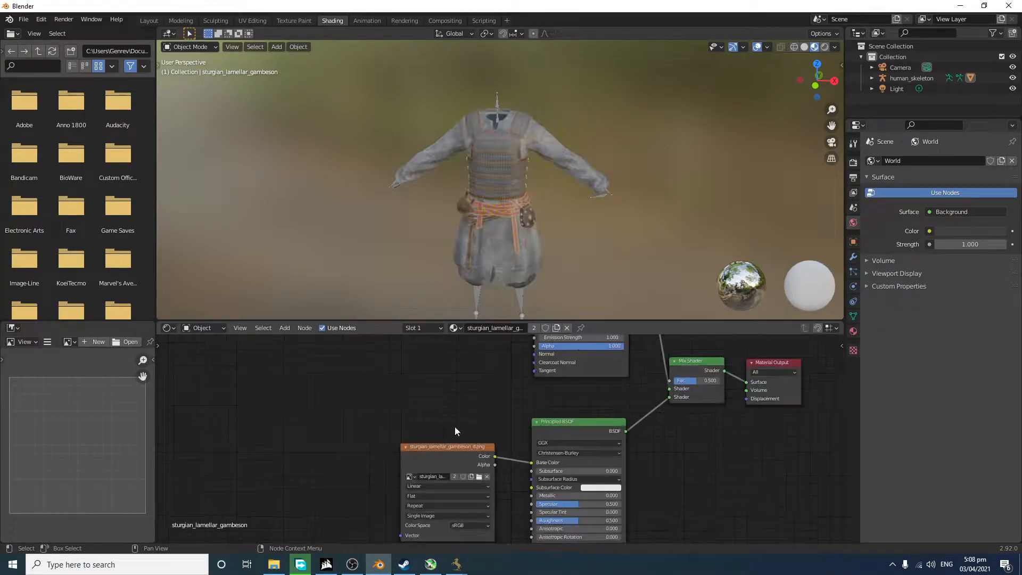
{"action": "middle_click_drag", "start_coordinate": [423, 465], "coordinate": [451, 388]}
{"action": "scroll", "coordinate": [449, 388], "scroll_direction": "up", "scroll_amount": 3}
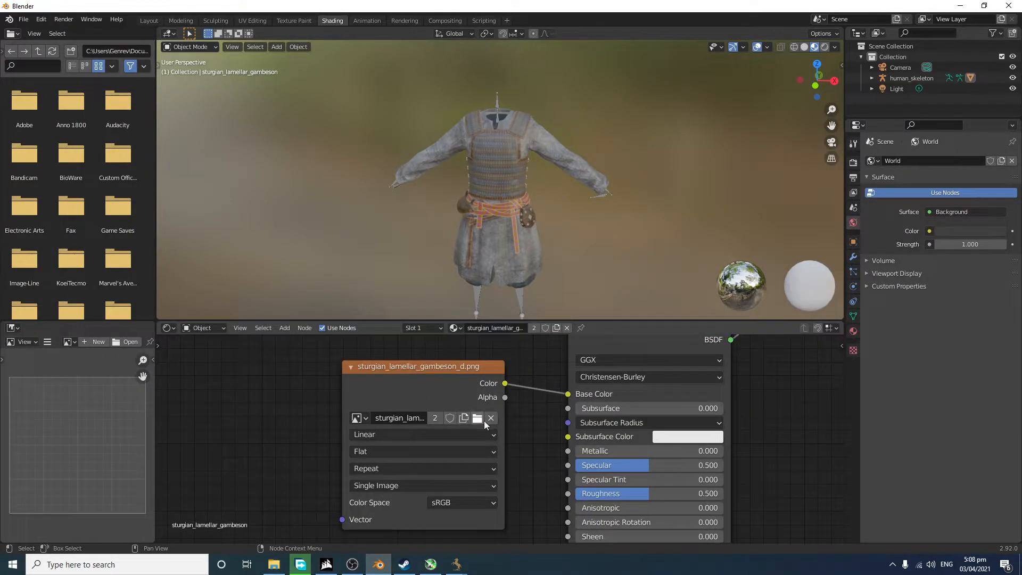
Step: Switch to Paint and narrow the blank canvas to about 1284 × 1080 px
{"action": "key", "text": "super"}
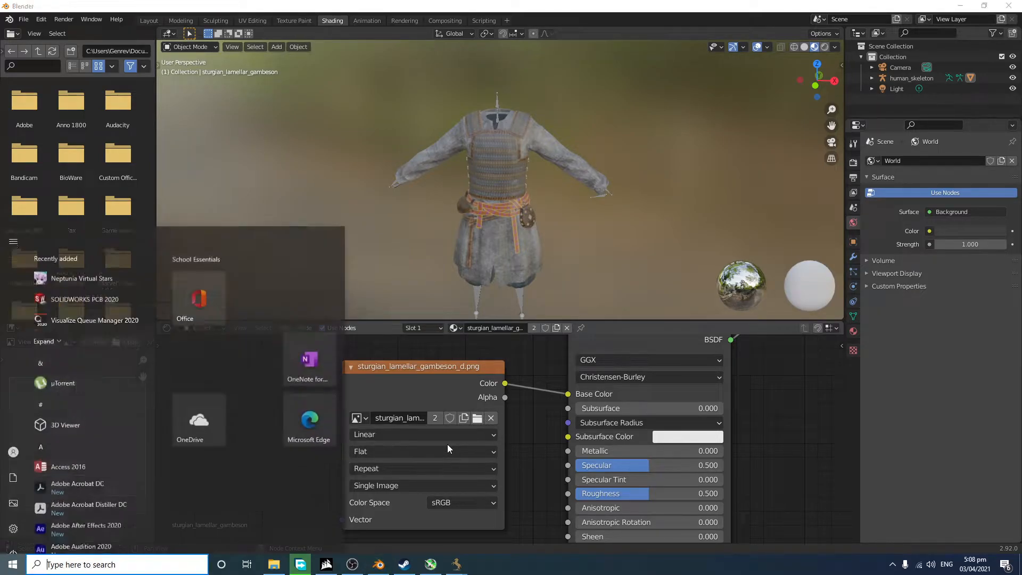
{"action": "type", "text": "pa"}
{"action": "left_click", "coordinate": [69, 271]}
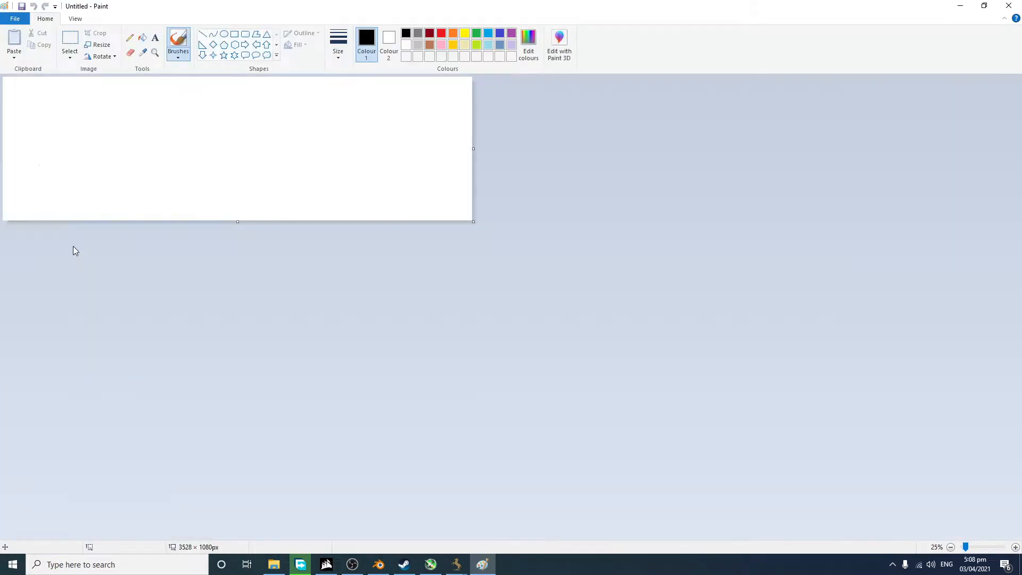
{"action": "scroll", "coordinate": [101, 227], "scroll_direction": "up", "scroll_amount": 1, "text": "ctrl"}
{"action": "left_click_drag", "start_coordinate": [943, 221], "coordinate": [345, 213]}
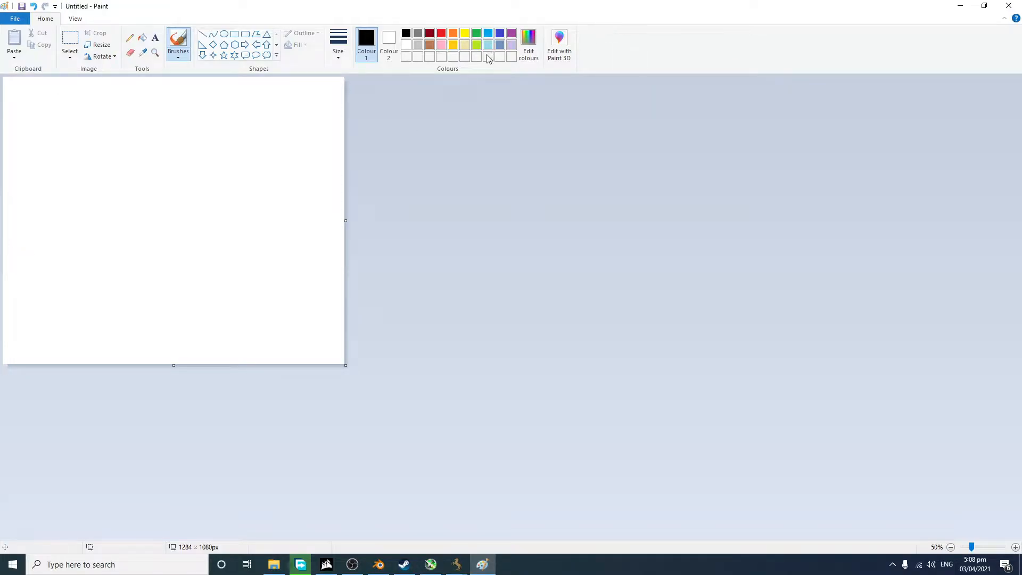
Step: Fill the whole Paint canvas with the orange-yellow palette colour
{"action": "left_click", "coordinate": [465, 33]}
{"action": "left_click", "coordinate": [454, 47]}
{"action": "left_click", "coordinate": [141, 39]}
{"action": "left_click", "coordinate": [166, 168]}
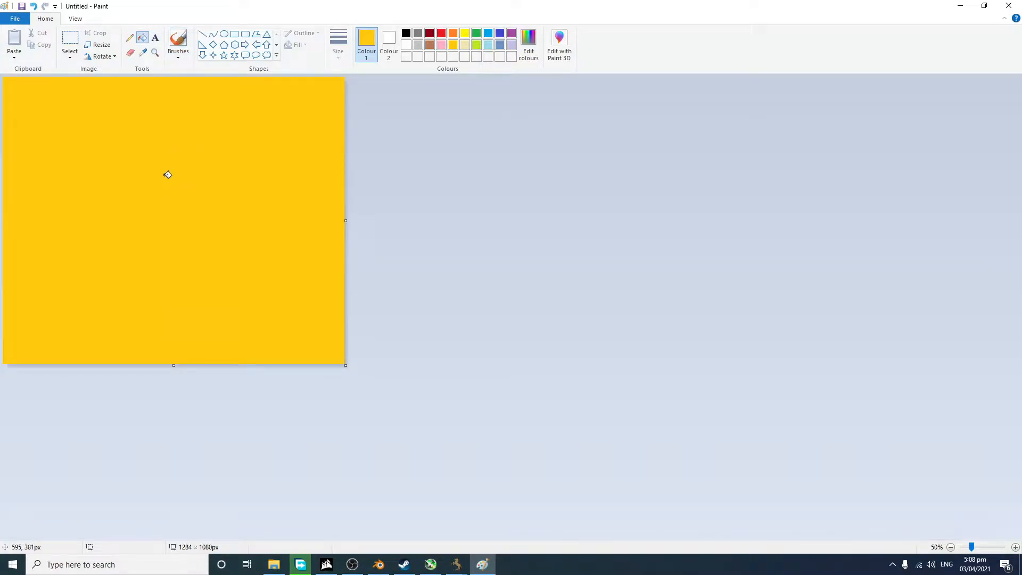
Step: Save the filled canvas to the Desktop as a PNG named orange, and close Paint
{"action": "key", "text": "ctrl+s"}
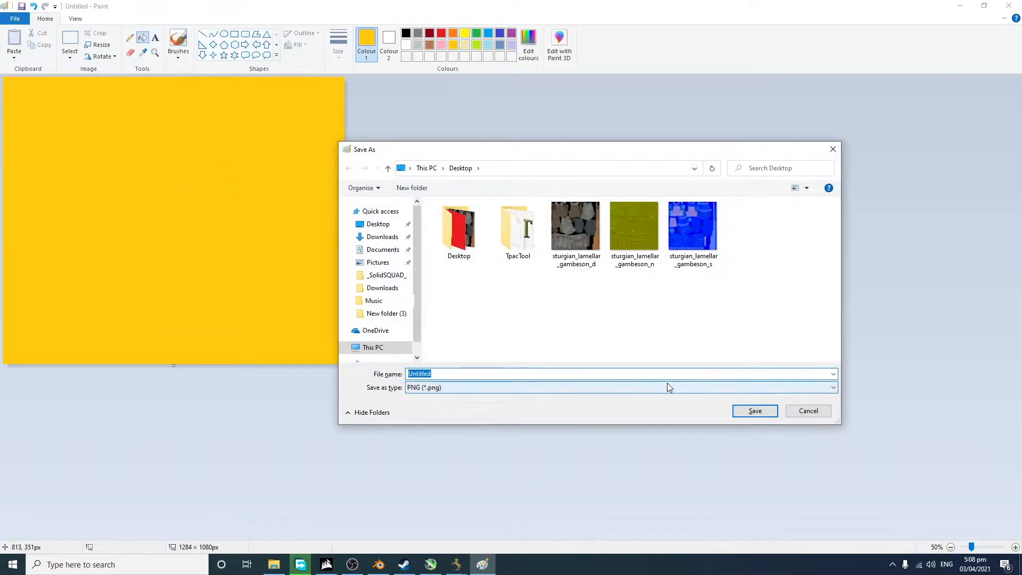
{"action": "type", "text": "orange"}
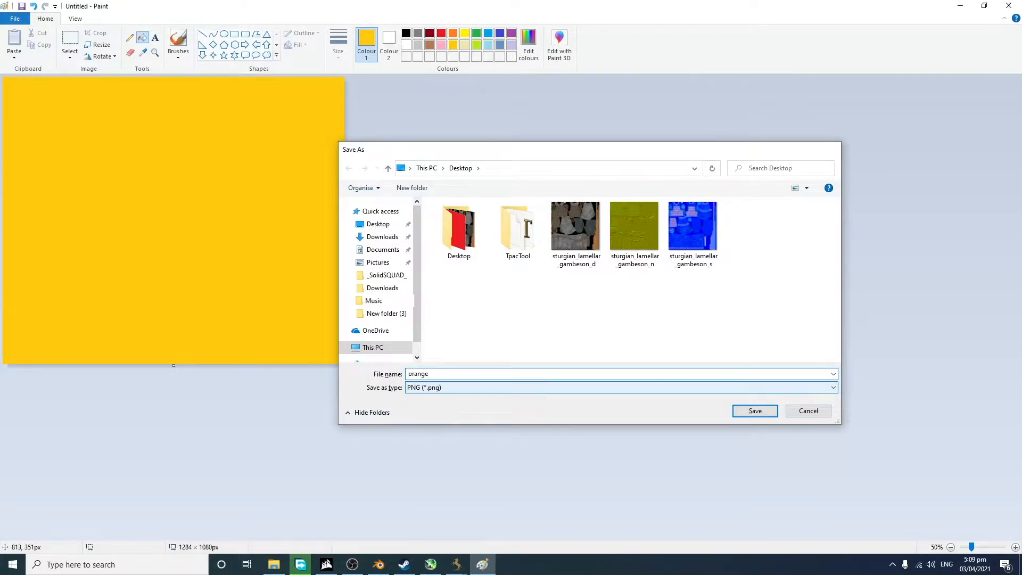
{"action": "key", "text": "Return"}
{"action": "left_click", "coordinate": [1017, 5]}
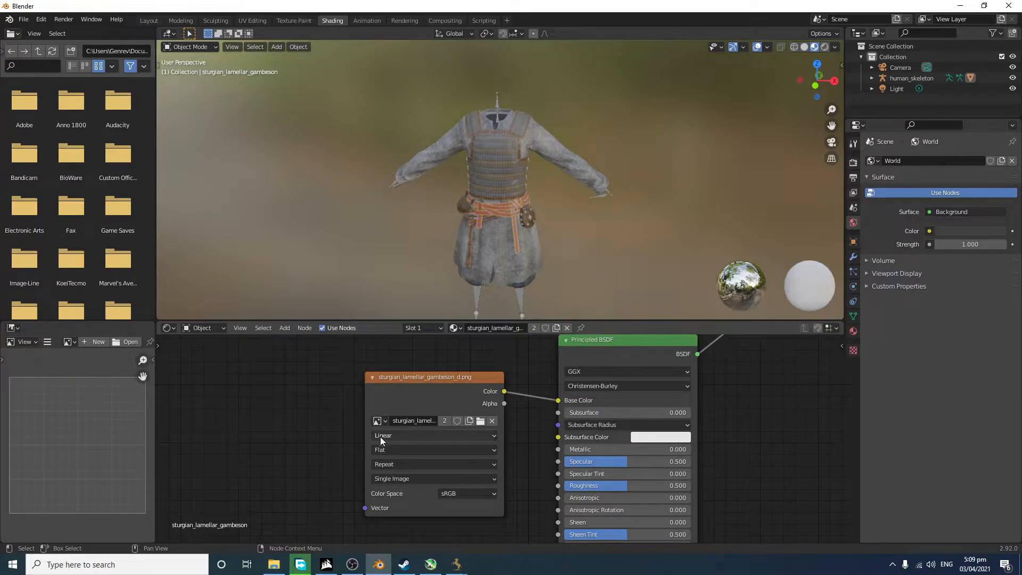
Step: Load orange.png from the Desktop into the image texture node feeding the lower Principled BSDF
{"action": "scroll", "coordinate": [378, 435], "scroll_direction": "down", "scroll_amount": 3}
{"action": "middle_click_drag", "start_coordinate": [462, 386], "coordinate": [438, 392]}
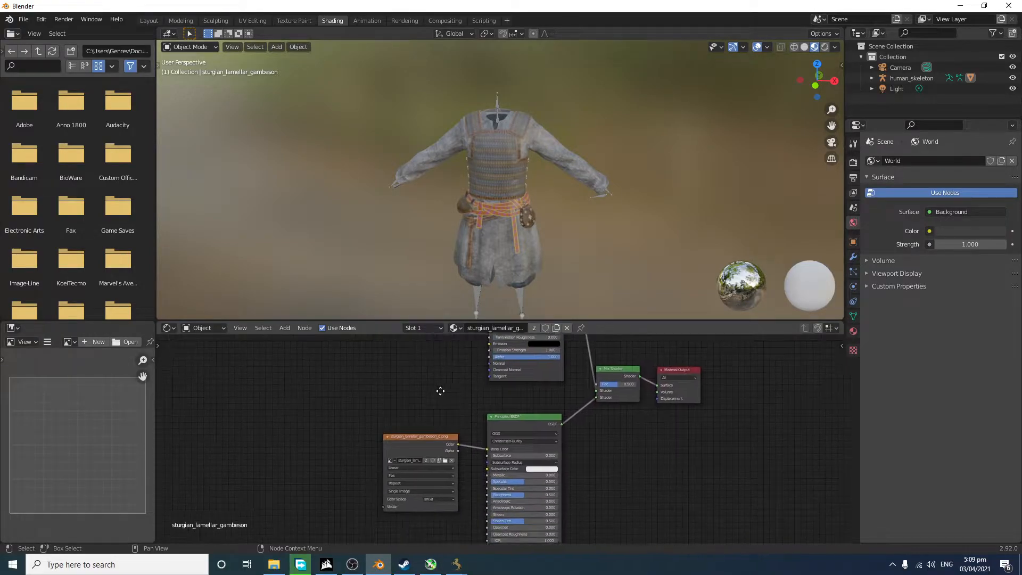
{"action": "scroll", "coordinate": [394, 458], "scroll_direction": "up", "scroll_amount": 4}
{"action": "left_click", "coordinate": [397, 463]}
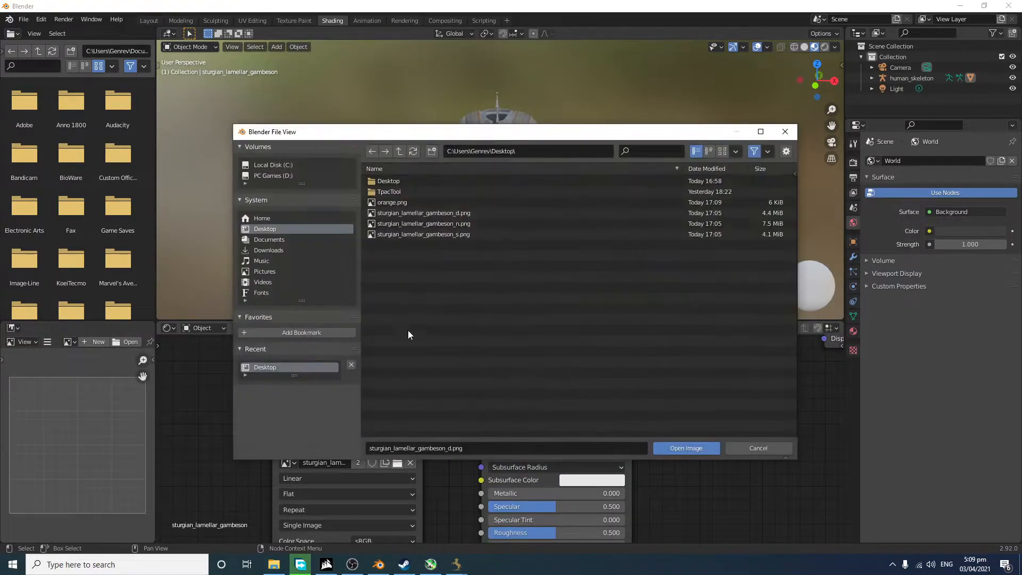
{"action": "double_click", "coordinate": [394, 205]}
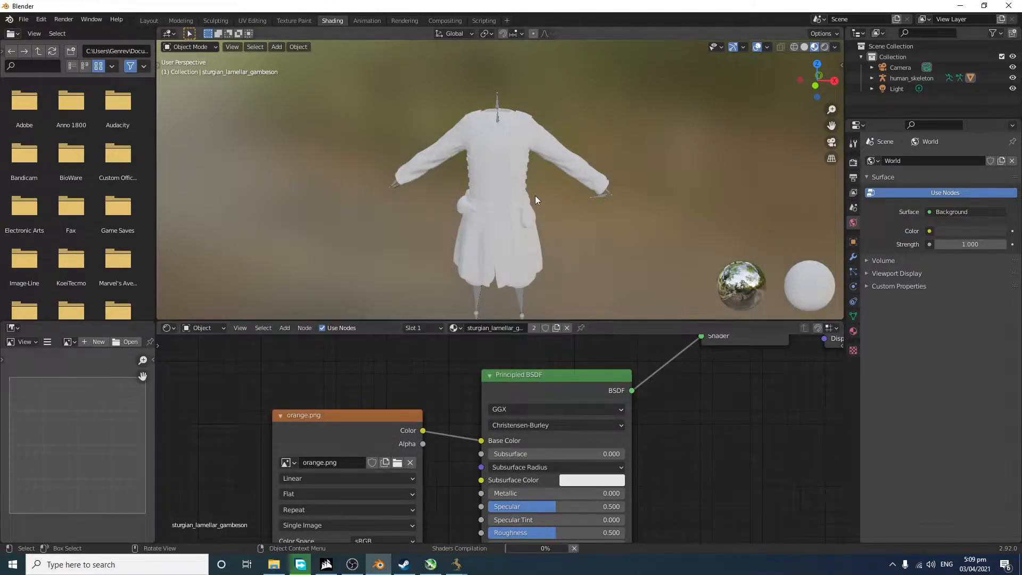
{"action": "scroll", "coordinate": [496, 376], "scroll_direction": "down", "scroll_amount": 3}
{"action": "middle_click_drag", "start_coordinate": [467, 384], "coordinate": [445, 413]}
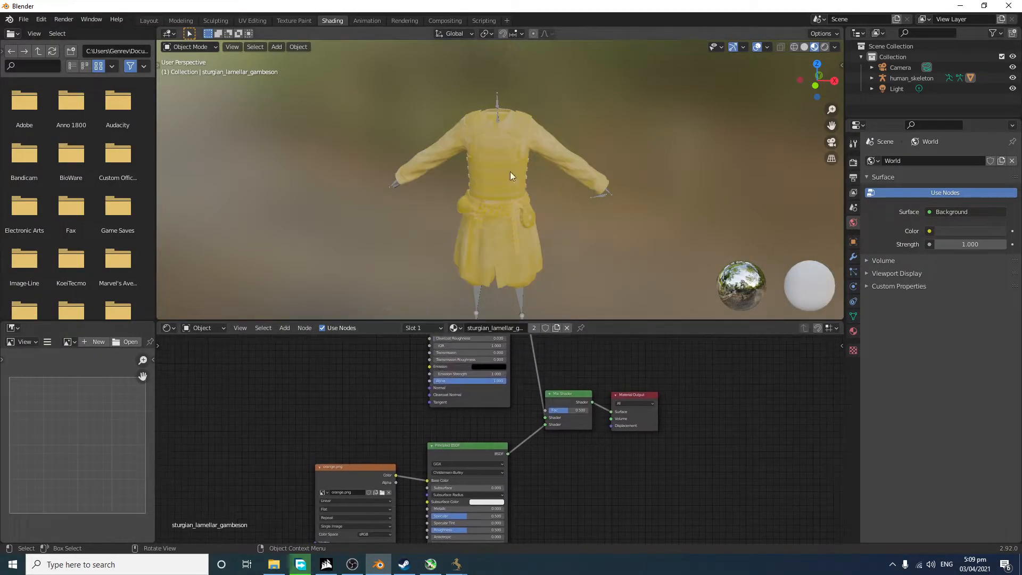
{"action": "middle_click_drag", "start_coordinate": [503, 388], "coordinate": [470, 416]}
Step: Adjust the Mix Shader's Fac to 0.442 to vary the blend between the original and orange shaders
{"action": "scroll", "coordinate": [562, 216], "scroll_direction": "up", "scroll_amount": 5}
{"action": "scroll", "coordinate": [562, 209], "scroll_direction": "down", "scroll_amount": 3}
{"action": "scroll", "coordinate": [562, 209], "scroll_direction": "down", "scroll_amount": 1}
{"action": "scroll", "coordinate": [541, 219], "scroll_direction": "up", "scroll_amount": 2}
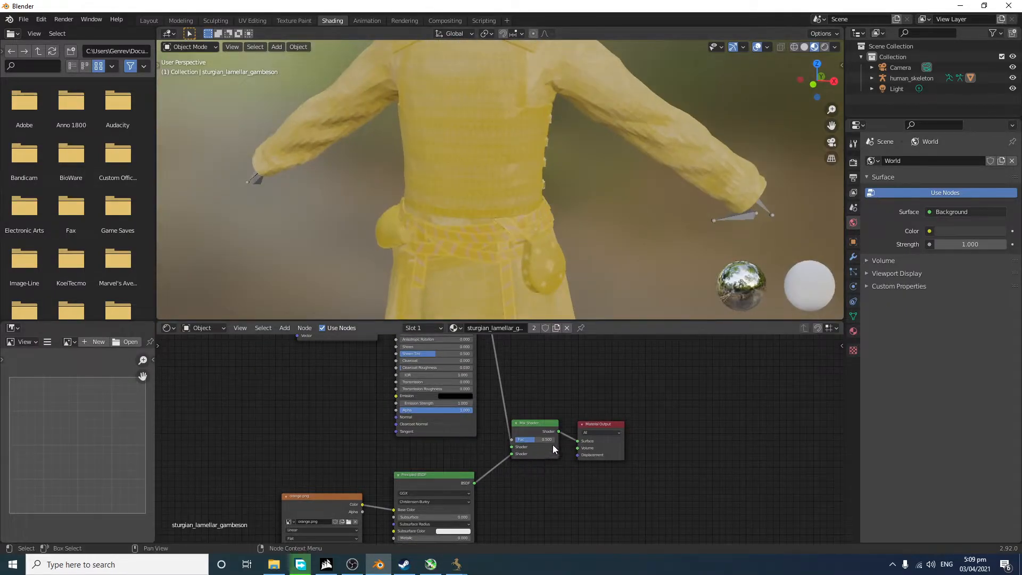
{"action": "scroll", "coordinate": [552, 445], "scroll_direction": "up", "scroll_amount": 1}
{"action": "mouse_move", "coordinate": [540, 440]}
{"action": "left_mouse_down"}
{"action": "mouse_move", "coordinate": [528, 440]}
{"action": "mouse_move", "coordinate": [568, 440]}
{"action": "mouse_move", "coordinate": [542, 440]}
{"action": "left_mouse_up"}
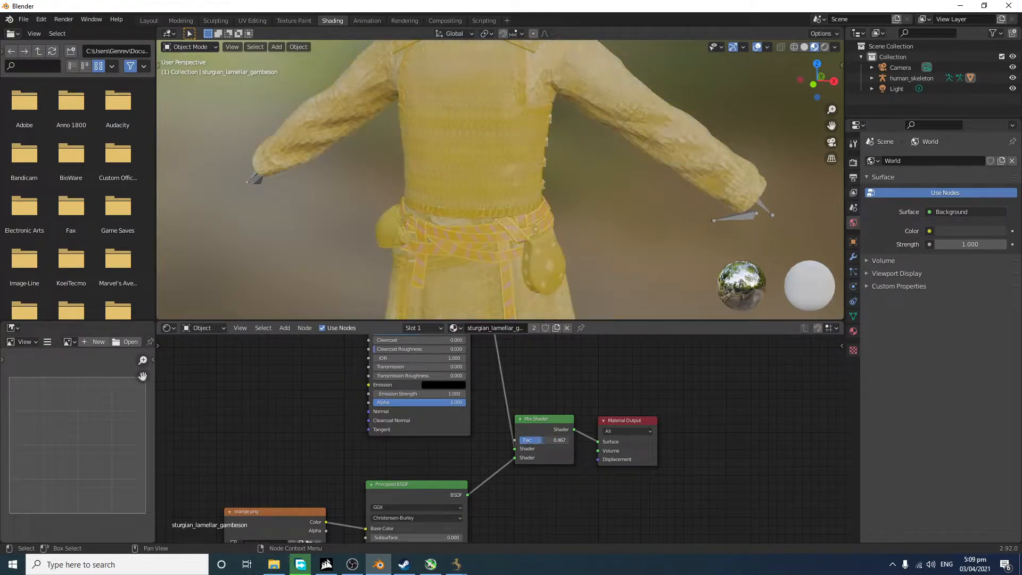
Step: Inspect how the orange blend looks on the gambeson's torso, belt and skirt in the viewport
{"action": "scroll", "coordinate": [569, 227], "scroll_direction": "down", "scroll_amount": 8}
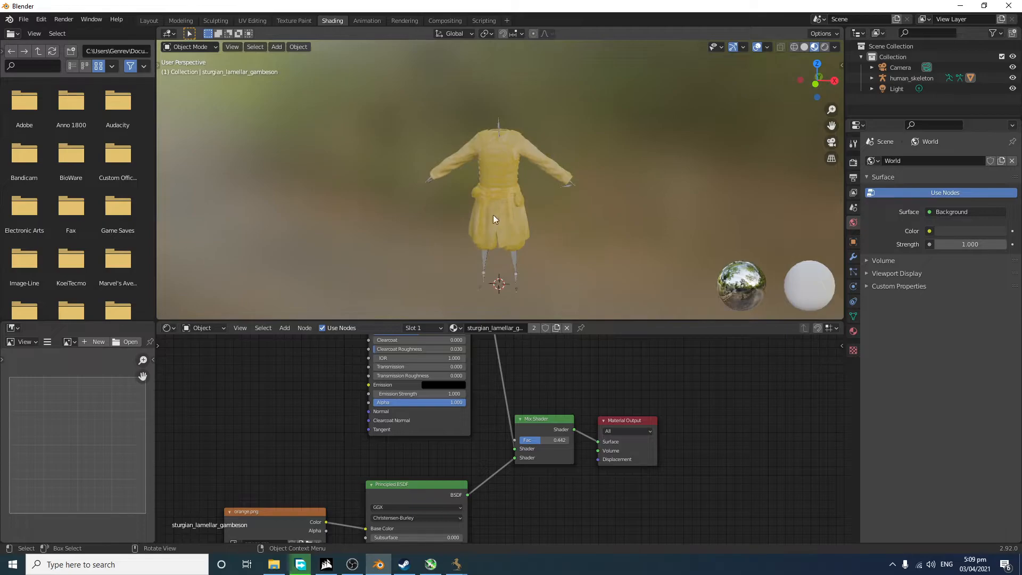
{"action": "scroll", "coordinate": [504, 198], "scroll_direction": "up", "scroll_amount": 8}
{"action": "left_click", "coordinate": [541, 183]}
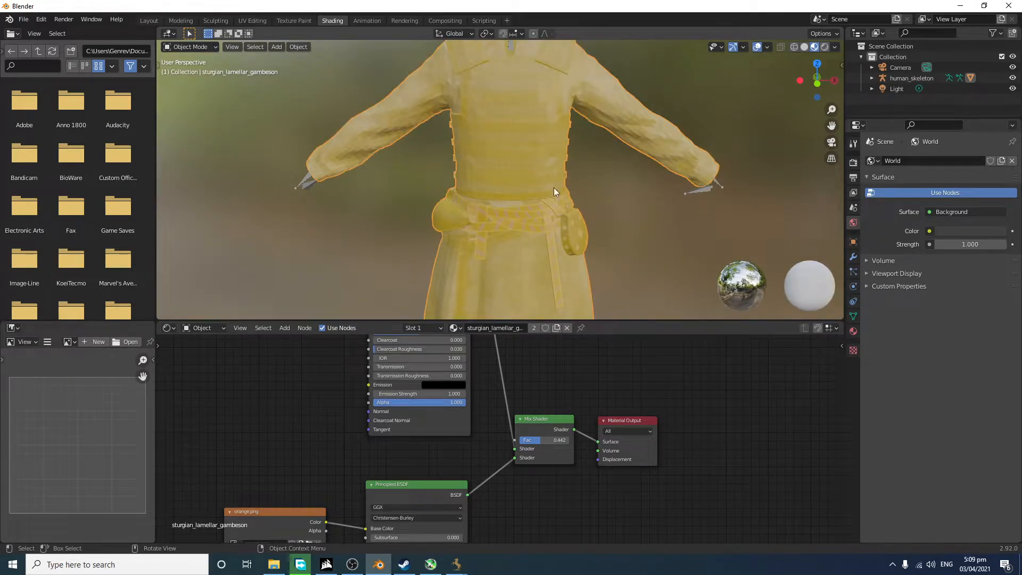
{"action": "scroll", "coordinate": [559, 213], "scroll_direction": "down", "scroll_amount": 4}
{"action": "scroll", "coordinate": [615, 377], "scroll_direction": "down", "scroll_amount": 2}
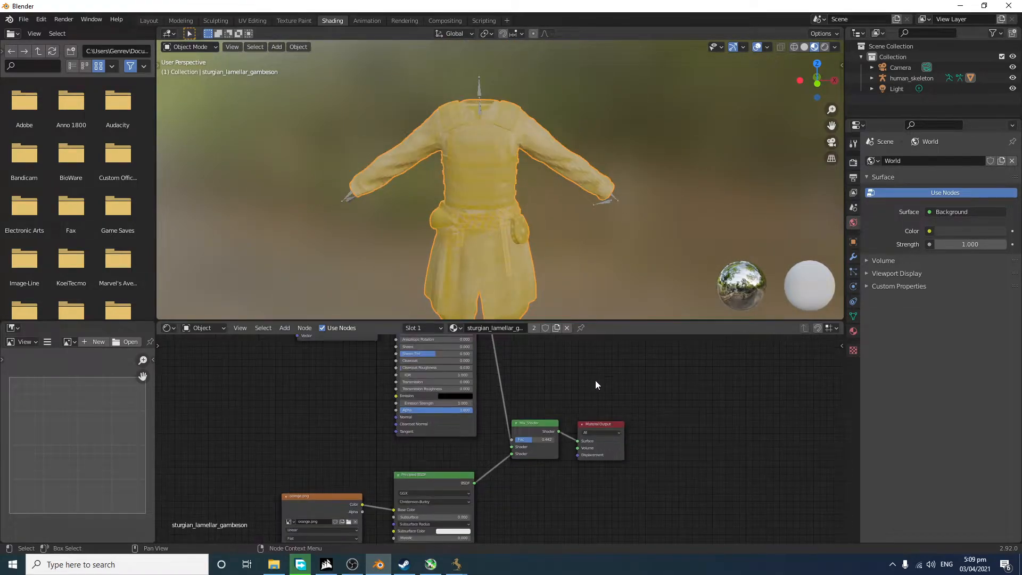
{"action": "scroll", "coordinate": [601, 381], "scroll_direction": "down", "scroll_amount": 2}
{"action": "middle_click_drag", "start_coordinate": [581, 232], "coordinate": [567, 268], "text": "shift"}
{"action": "scroll", "coordinate": [567, 268], "scroll_direction": "up", "scroll_amount": 2}
{"action": "left_click", "coordinate": [510, 276]}
{"action": "scroll", "coordinate": [509, 276], "scroll_direction": "down", "scroll_amount": 2}
{"action": "scroll", "coordinate": [519, 269], "scroll_direction": "up", "scroll_amount": 7}
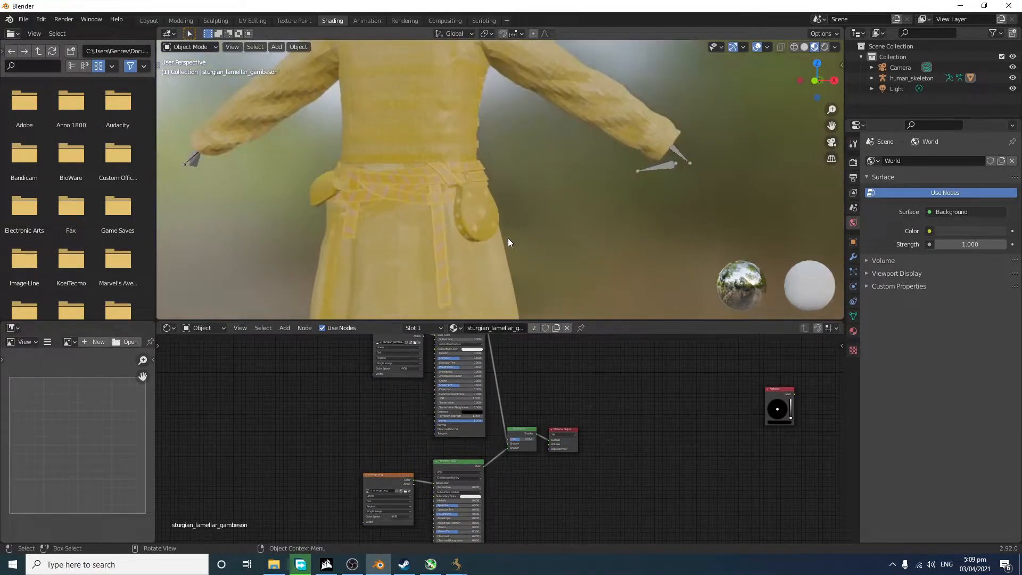
Step: Enter Edit Mode on the gambeson and run Select Linked from the face on the hip pouch
{"action": "key", "text": "Tab"}
{"action": "scroll", "coordinate": [452, 260], "scroll_direction": "down", "scroll_amount": 3}
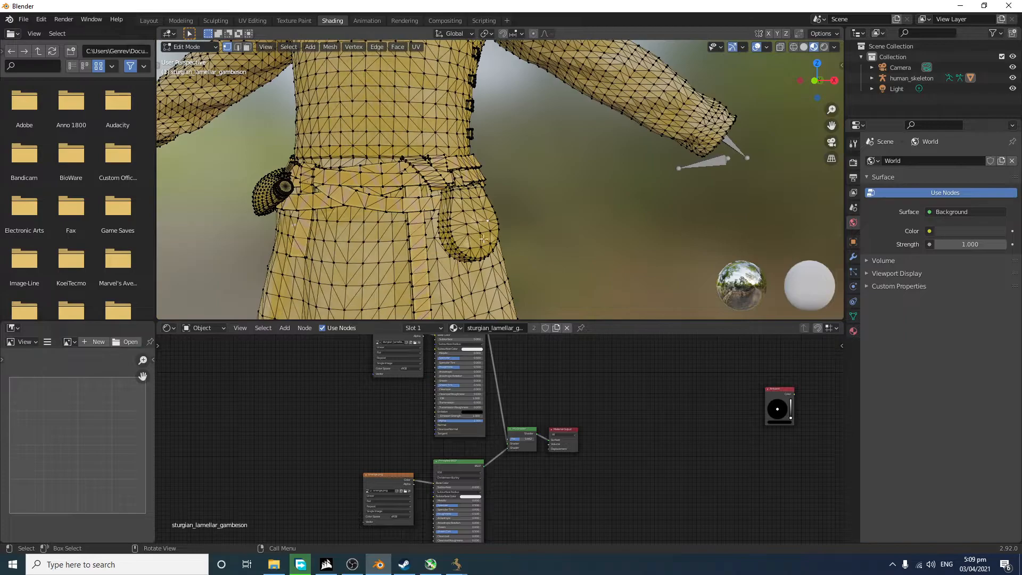
{"action": "scroll", "coordinate": [484, 234], "scroll_direction": "up", "scroll_amount": 4}
{"action": "key", "text": "ctrl+l"}
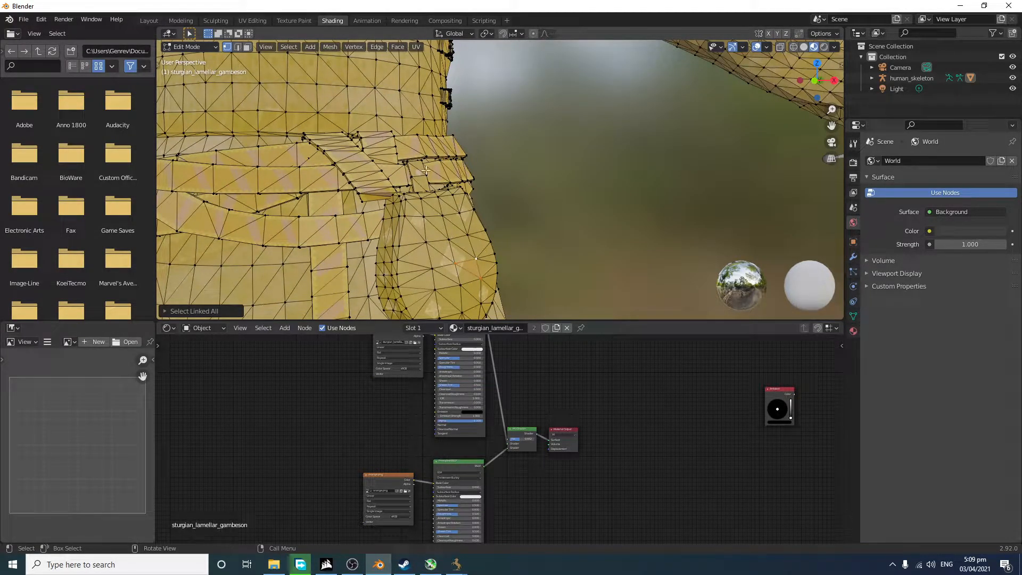
{"action": "scroll", "coordinate": [455, 243], "scroll_direction": "down", "scroll_amount": 6}
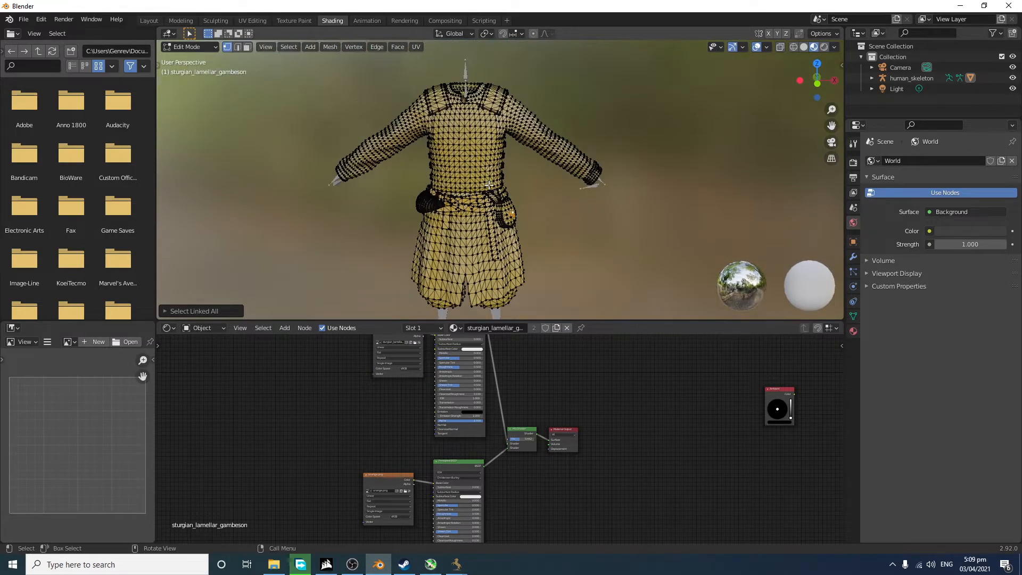
Step: Switch to the UV Editing workspace and set the 3D viewport's shading to Material Preview
{"action": "left_click", "coordinate": [250, 22]}
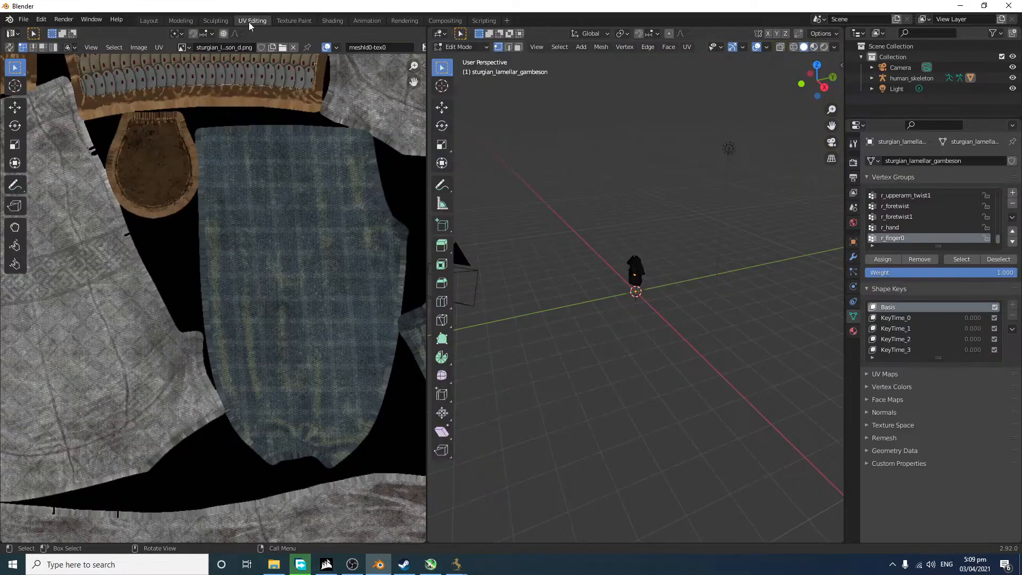
{"action": "scroll", "coordinate": [670, 227], "scroll_direction": "up", "scroll_amount": 8}
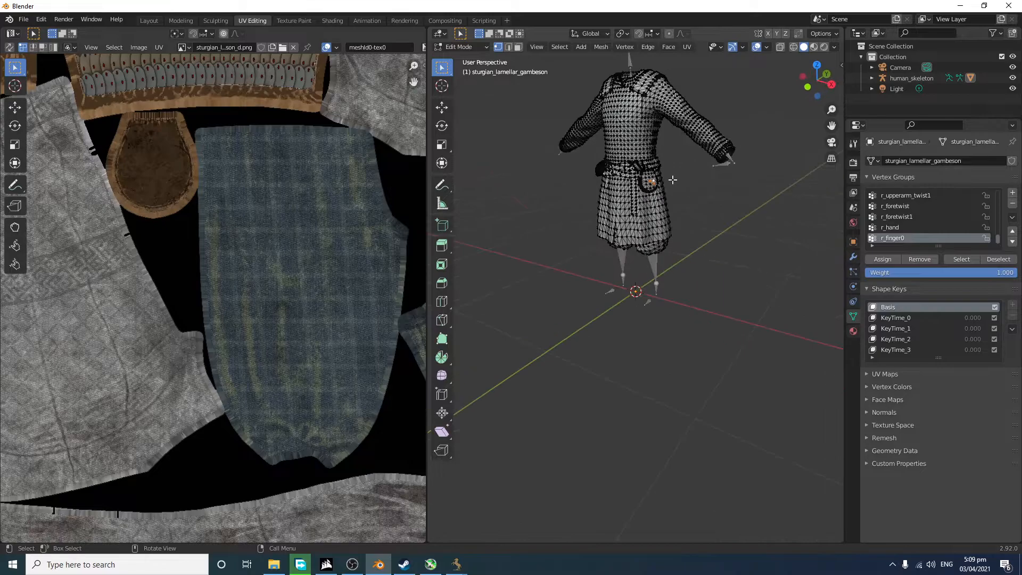
{"action": "key", "text": "z"}
{"action": "left_click", "coordinate": [675, 289]}
{"action": "scroll", "coordinate": [672, 266], "scroll_direction": "up", "scroll_amount": 4}
{"action": "middle_click_drag", "start_coordinate": [661, 149], "coordinate": [655, 246], "text": "shift"}
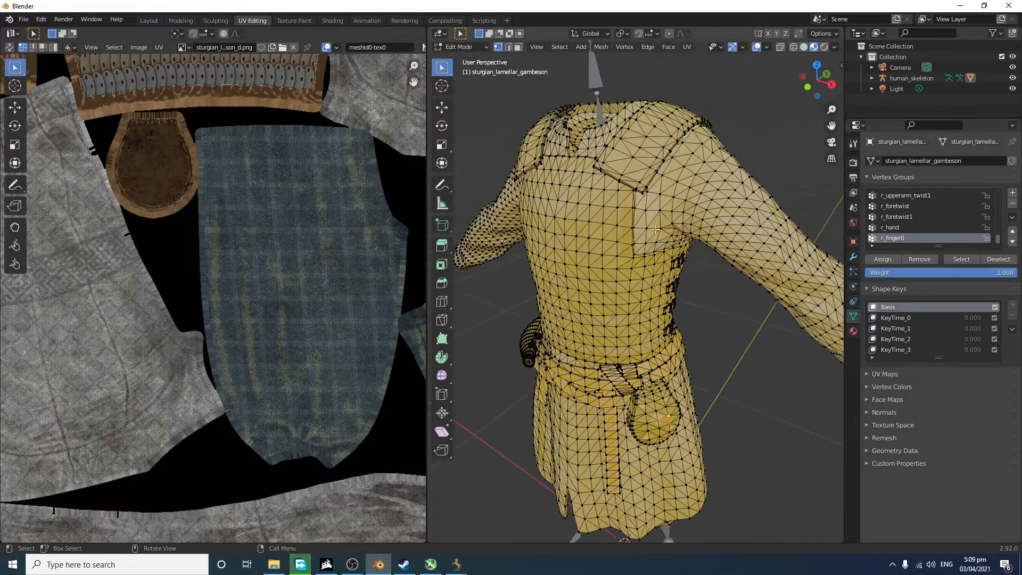
Step: Set the Mix Shader's Fac to 0.000 in the Shading workspace and return to UV Editing with the gambeson in Edit Mode
{"action": "left_click", "coordinate": [340, 20]}
{"action": "scroll", "coordinate": [535, 427], "scroll_direction": "up", "scroll_amount": 7}
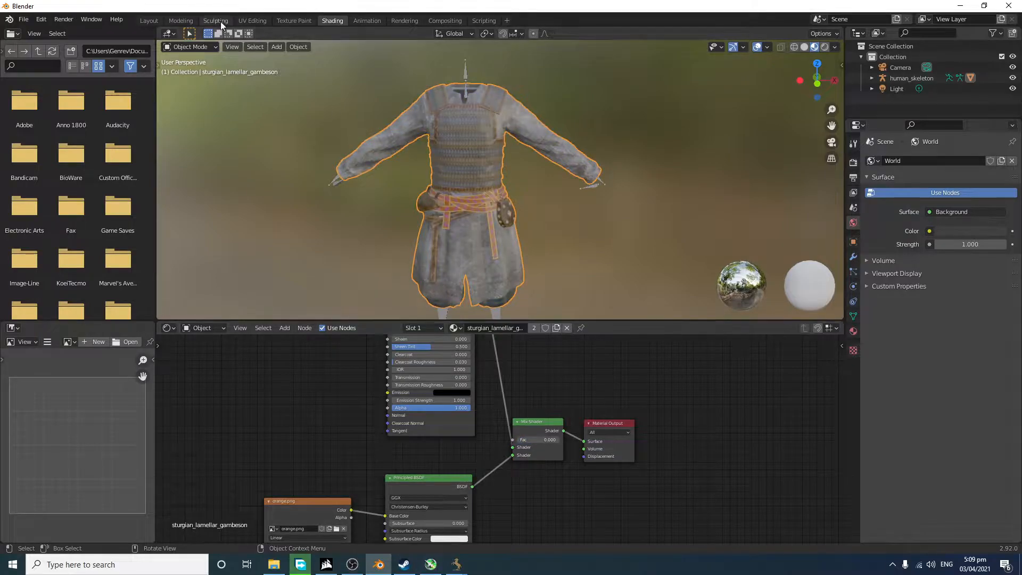
{"action": "left_click", "coordinate": [234, 21]}
{"action": "scroll", "coordinate": [497, 314], "scroll_direction": "up", "scroll_amount": 2}
{"action": "middle_click_drag", "start_coordinate": [547, 337], "coordinate": [578, 324]}
{"action": "scroll", "coordinate": [578, 325], "scroll_direction": "down", "scroll_amount": 5}
{"action": "scroll", "coordinate": [578, 314], "scroll_direction": "up", "scroll_amount": 1}
{"action": "scroll", "coordinate": [635, 266], "scroll_direction": "up", "scroll_amount": 2}
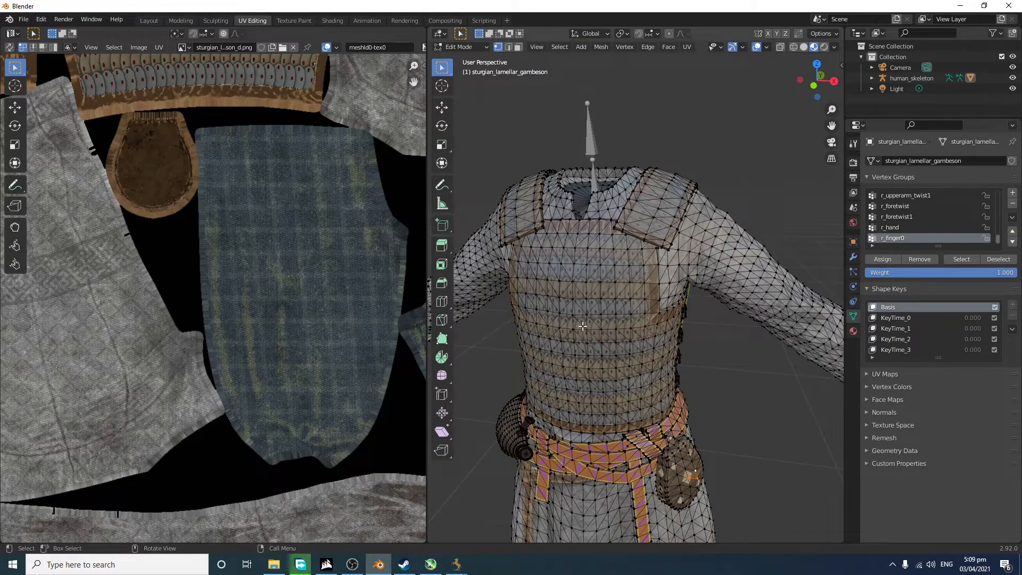
Step: Turn on UV Sync Selection and box-select nearly all of the gambeson's UV islands
{"action": "scroll", "coordinate": [199, 245], "scroll_direction": "down", "scroll_amount": 4}
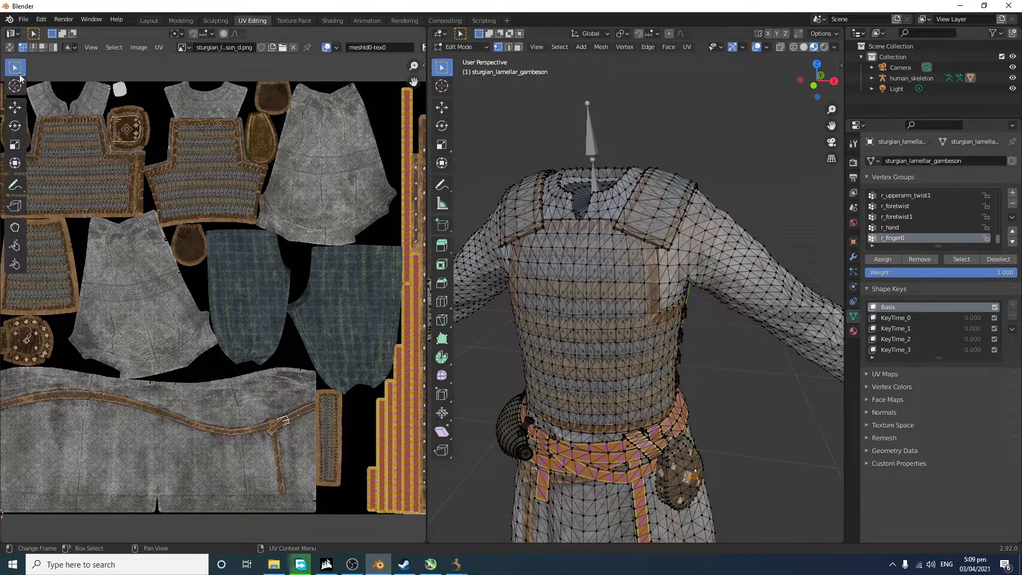
{"action": "left_click", "coordinate": [10, 48]}
{"action": "scroll", "coordinate": [237, 267], "scroll_direction": "down", "scroll_amount": 5}
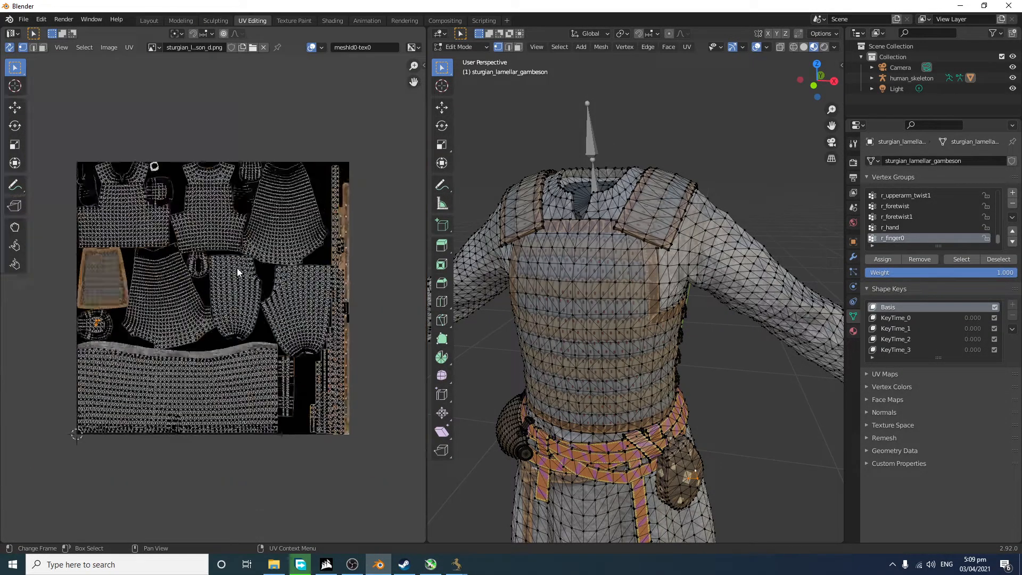
{"action": "left_click_drag", "start_coordinate": [83, 473], "coordinate": [340, 122]}
{"action": "scroll", "coordinate": [612, 271], "scroll_direction": "up", "scroll_amount": 5}
{"action": "scroll", "coordinate": [615, 270], "scroll_direction": "down", "scroll_amount": 5}
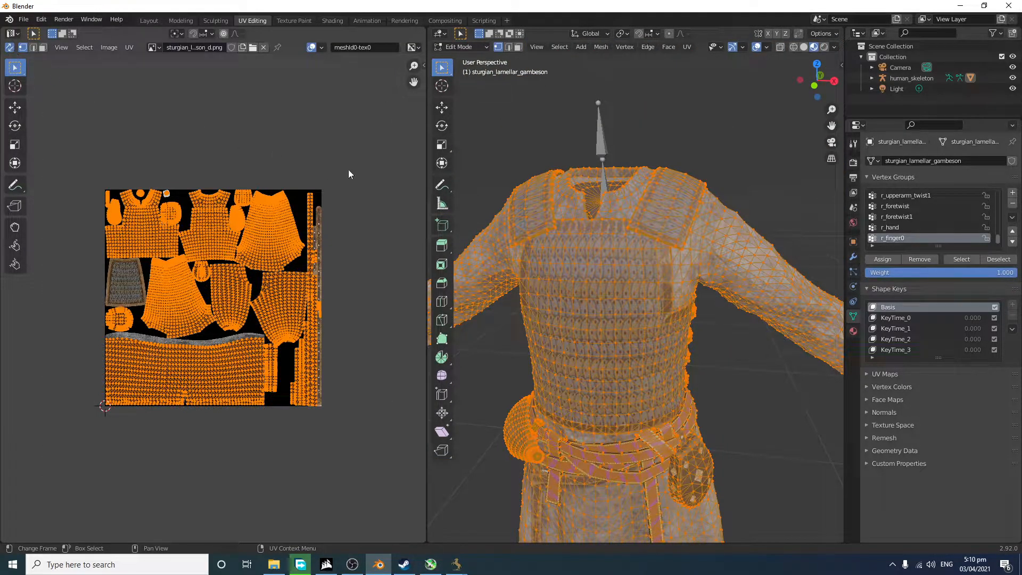
Step: Re-enter Edit Mode without UV sync, box-select part of the armour's chest front and try extending it with Select Linked
{"action": "key", "text": "Tab"}
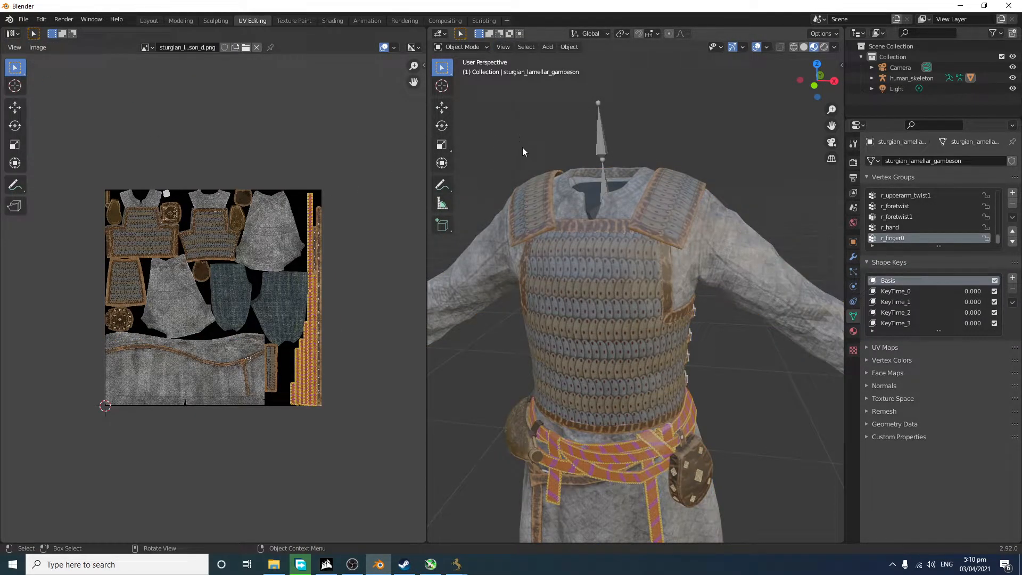
{"action": "left_click", "coordinate": [676, 245]}
{"action": "key", "text": "Tab"}
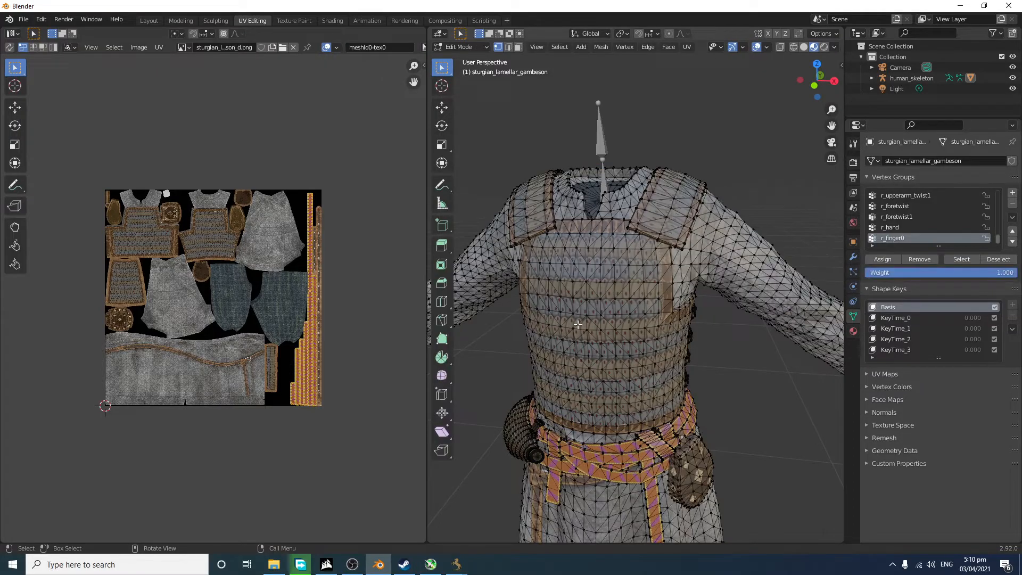
{"action": "left_click_drag", "start_coordinate": [565, 382], "coordinate": [685, 207]}
{"action": "scroll", "coordinate": [292, 297], "scroll_direction": "up", "scroll_amount": 2}
{"action": "middle_click_drag", "start_coordinate": [162, 228], "coordinate": [239, 296]}
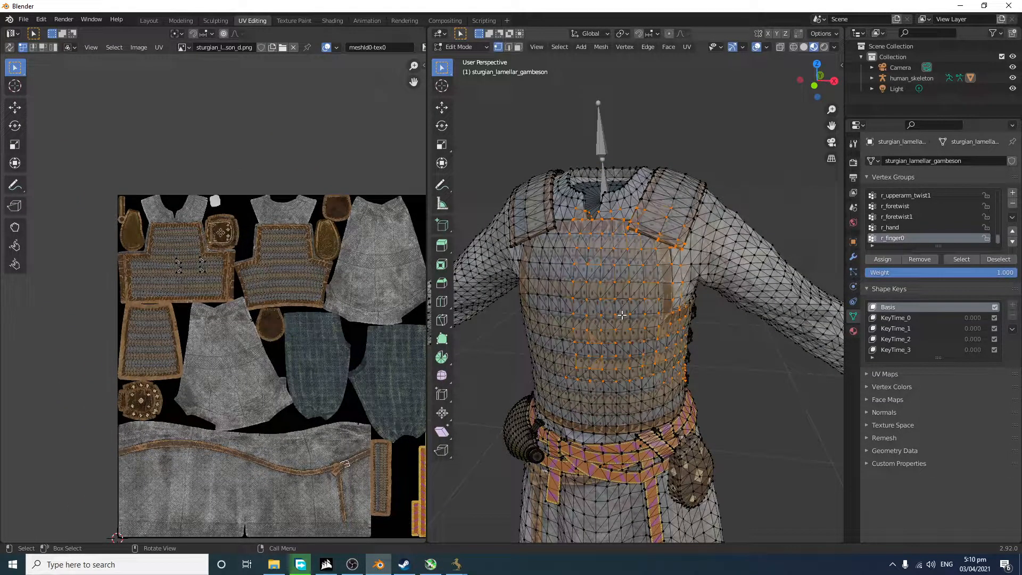
{"action": "key", "text": "ctrl+l"}
{"action": "scroll", "coordinate": [358, 307], "scroll_direction": "up", "scroll_amount": 3}
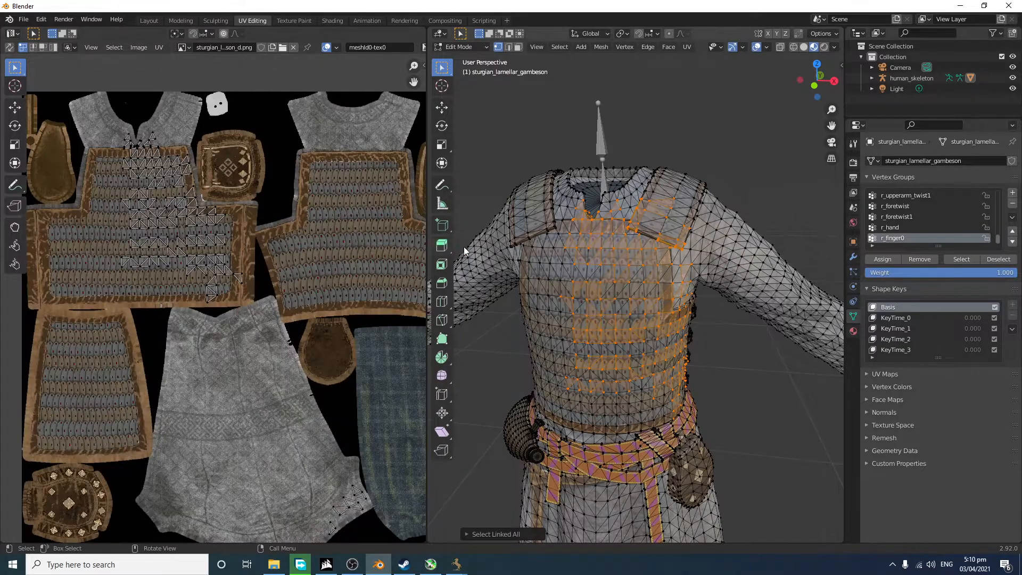
{"action": "key", "text": "z"}
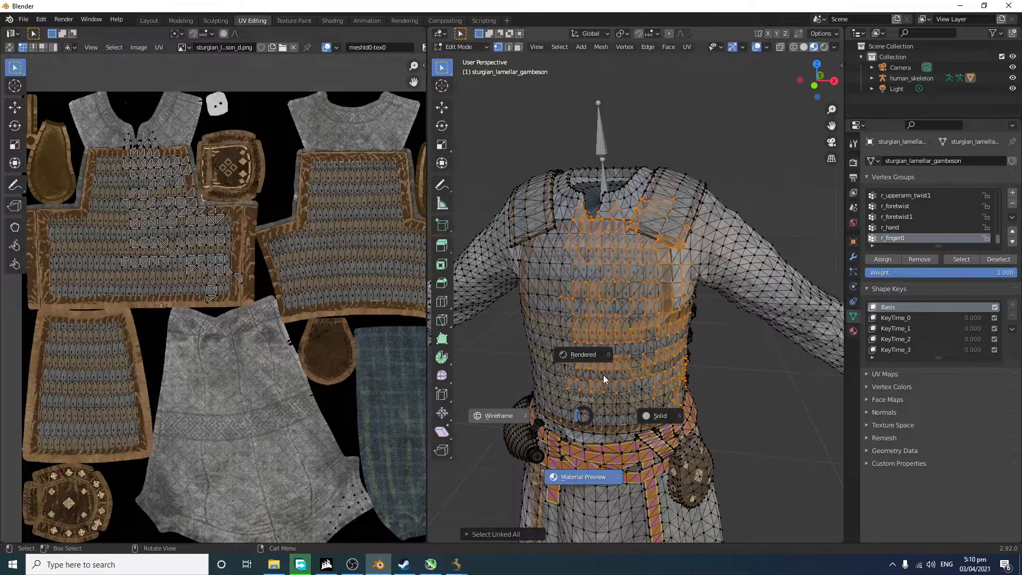
Step: Clear the selection and box-select the whole torso of the gambeson, front and back, from shoulders to belt
{"action": "key", "text": "alt+a"}
{"action": "left_click_drag", "start_coordinate": [501, 442], "coordinate": [732, 147]}
{"action": "key", "text": "z"}
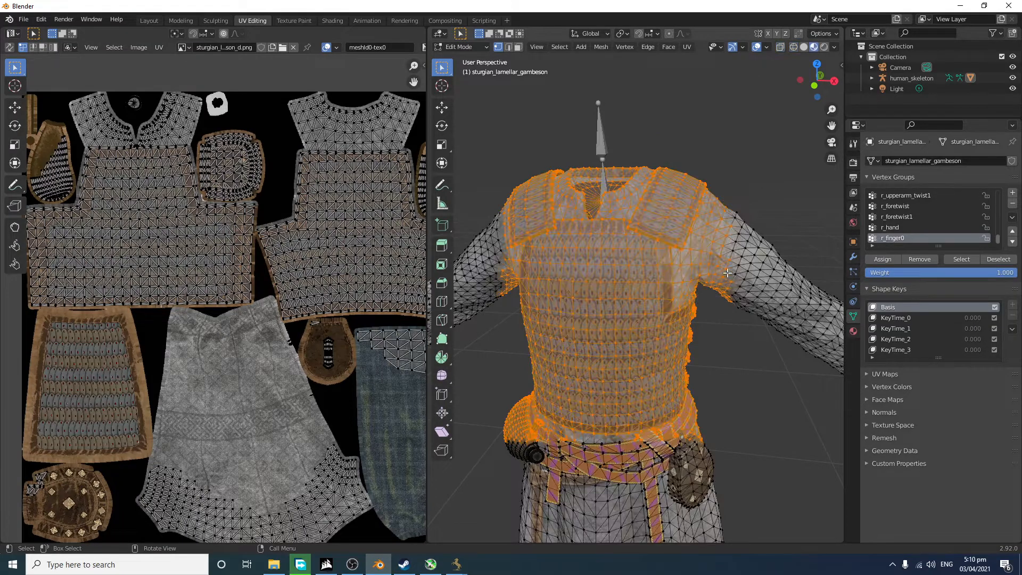
Step: Examine which areas of the diffuse texture the selected torso's UV islands cover
{"action": "scroll", "coordinate": [700, 259], "scroll_direction": "down", "scroll_amount": 4}
{"action": "middle_click_drag", "start_coordinate": [263, 259], "coordinate": [252, 259]}
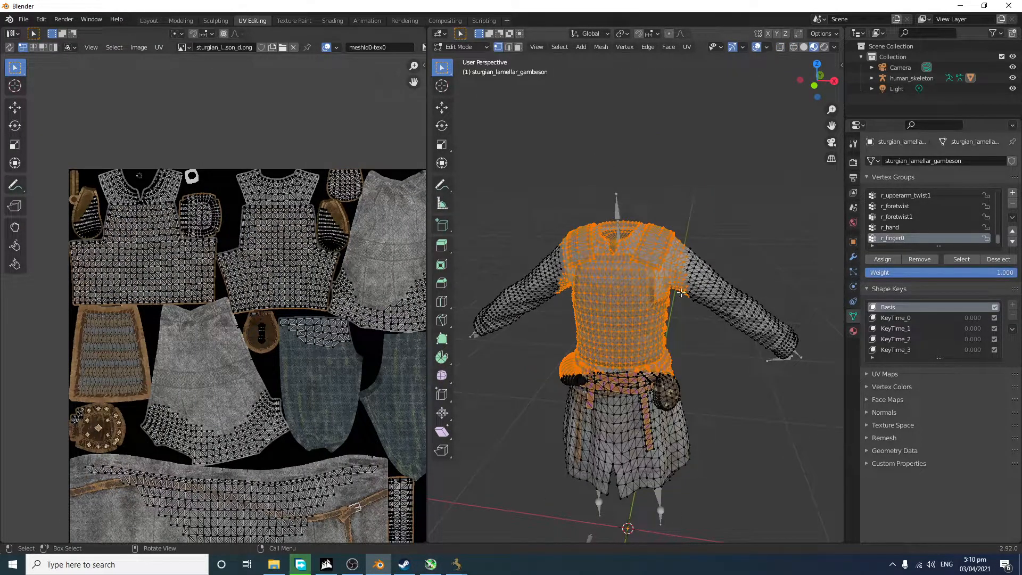
{"action": "scroll", "coordinate": [691, 291], "scroll_direction": "up", "scroll_amount": 2}
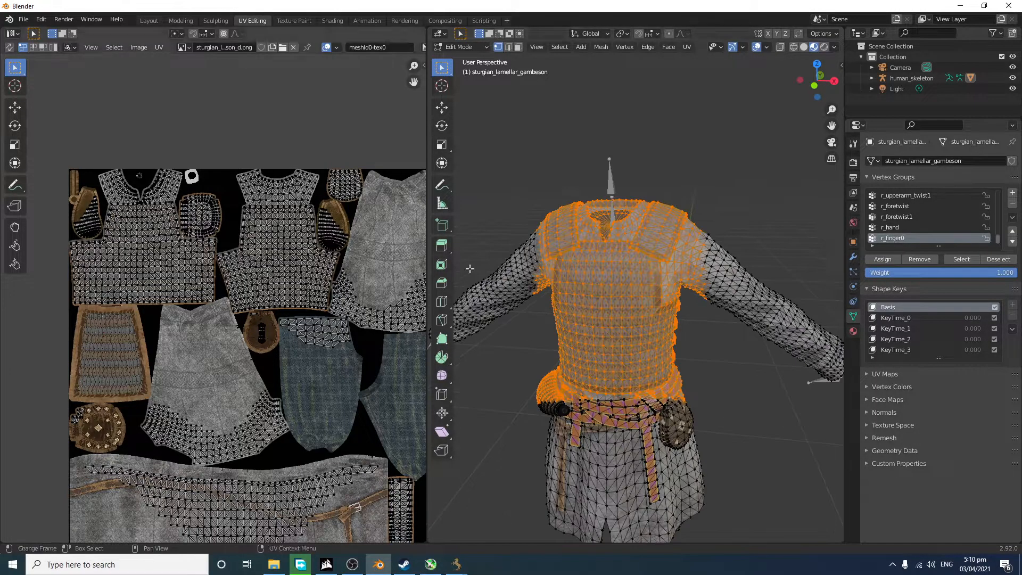
{"action": "scroll", "coordinate": [242, 280], "scroll_direction": "down", "scroll_amount": 2}
{"action": "middle_click_drag", "start_coordinate": [221, 363], "coordinate": [211, 301]}
{"action": "scroll", "coordinate": [208, 312], "scroll_direction": "up", "scroll_amount": 6}
{"action": "scroll", "coordinate": [208, 313], "scroll_direction": "down", "scroll_amount": 6}
{"action": "scroll", "coordinate": [219, 322], "scroll_direction": "up", "scroll_amount": 3}
{"action": "scroll", "coordinate": [235, 317], "scroll_direction": "down", "scroll_amount": 3}
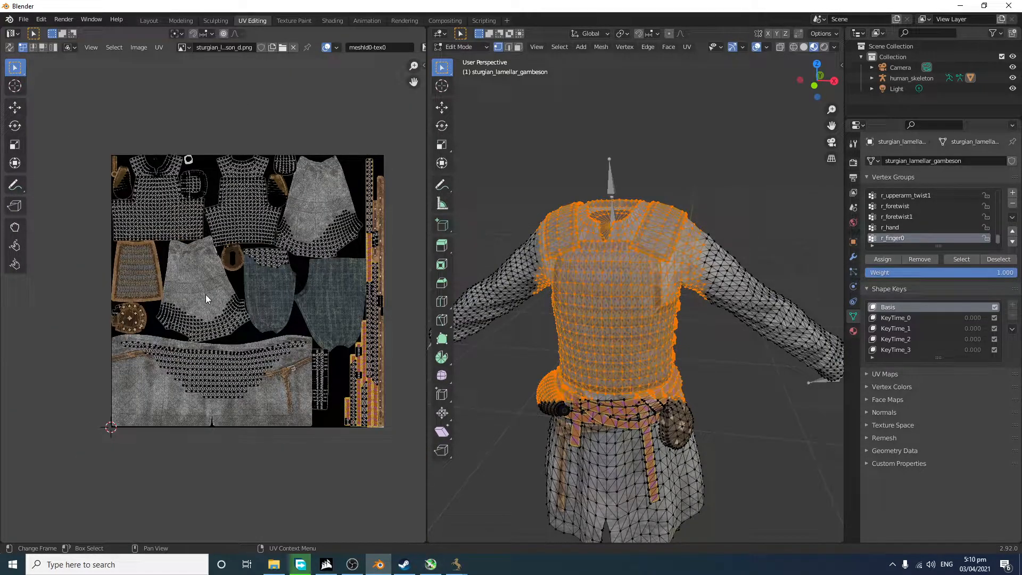
{"action": "scroll", "coordinate": [256, 282], "scroll_direction": "up", "scroll_amount": 4}
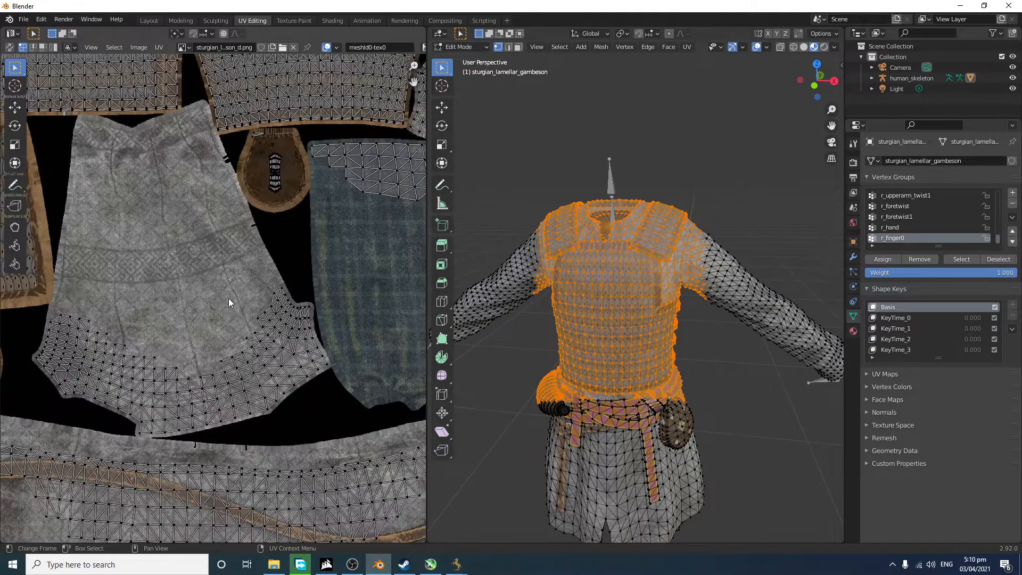
Step: Turn on UV Sync Selection, deselect everything and box-select the lower part of the round pouch's UV island
{"action": "left_click", "coordinate": [9, 48]}
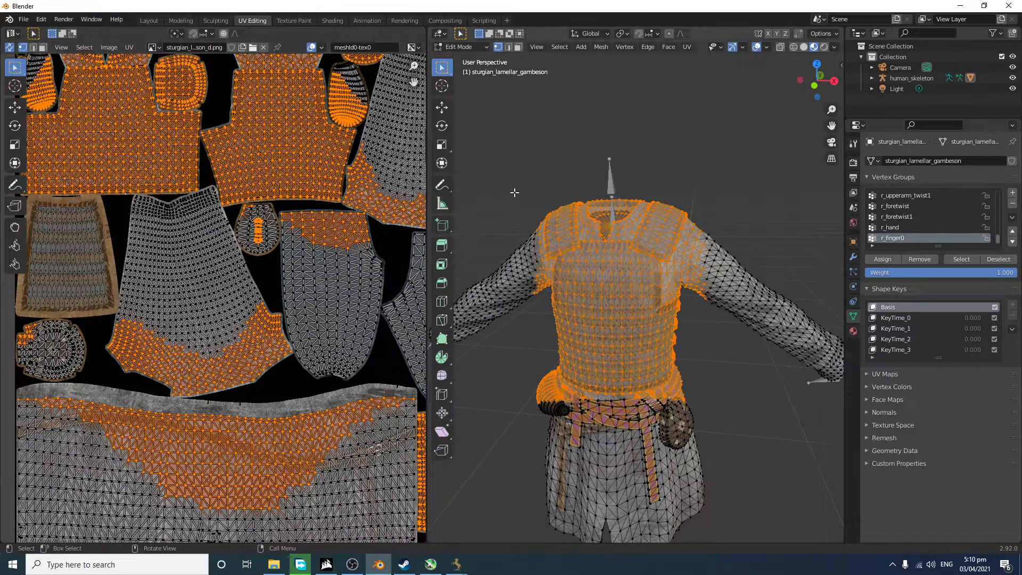
{"action": "key", "text": "alt+a"}
{"action": "scroll", "coordinate": [150, 376], "scroll_direction": "down", "scroll_amount": 4}
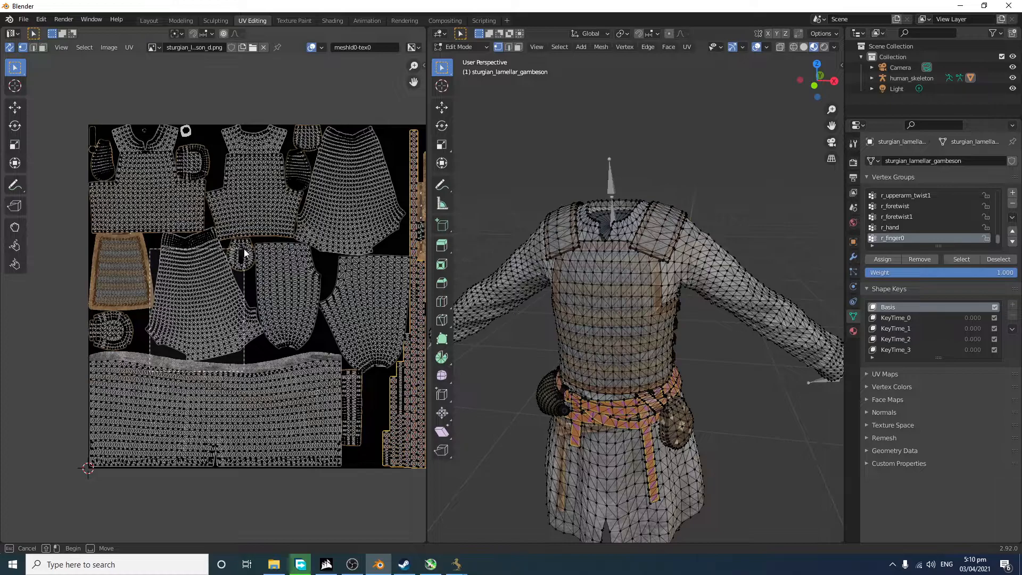
{"action": "left_click_drag", "start_coordinate": [150, 371], "coordinate": [2, 333]}
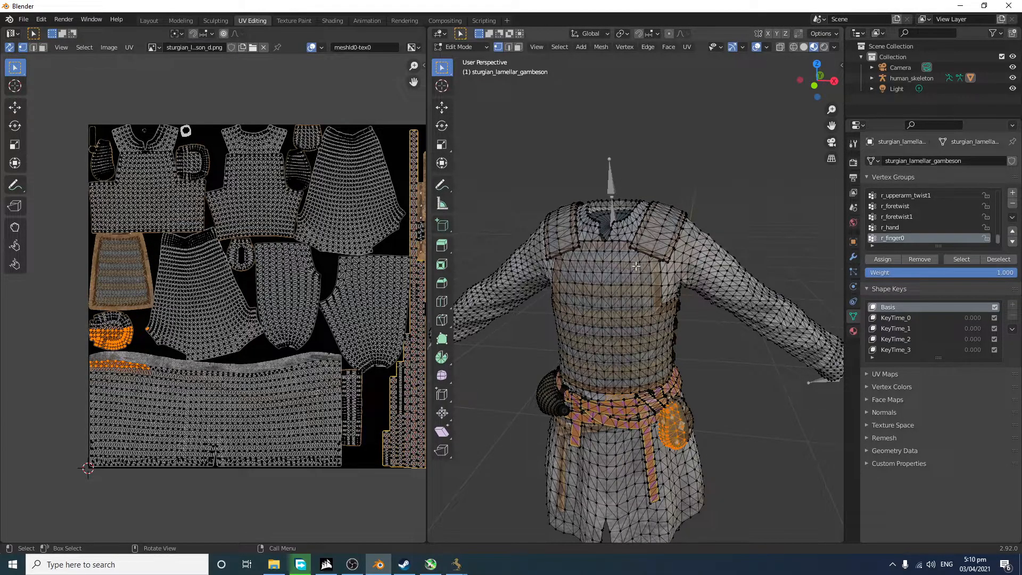
{"action": "scroll", "coordinate": [156, 379], "scroll_direction": "down", "scroll_amount": 2}
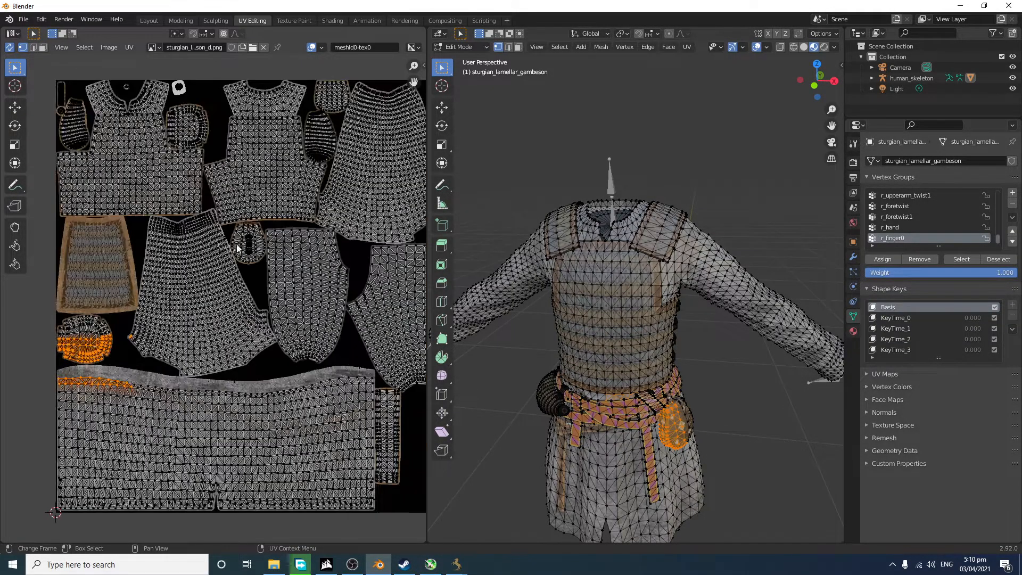
Step: Box-select the large skirt UV island at the base of the layout and examine which part of the armour it covers
{"action": "left_click_drag", "start_coordinate": [79, 443], "coordinate": [317, 343]}
{"action": "left_click_drag", "start_coordinate": [79, 452], "coordinate": [325, 343]}
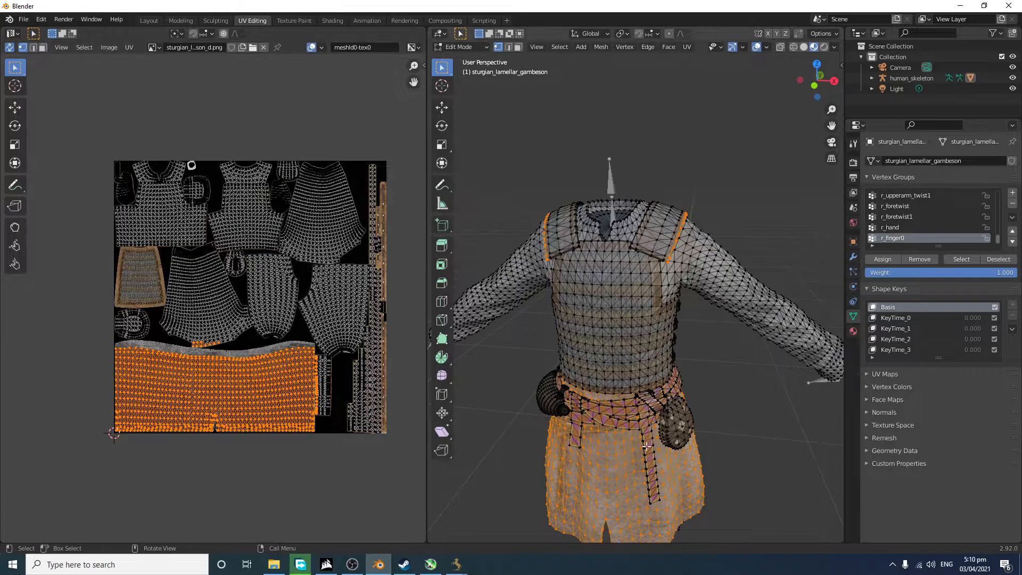
{"action": "middle_click_drag", "start_coordinate": [592, 413], "coordinate": [602, 375]}
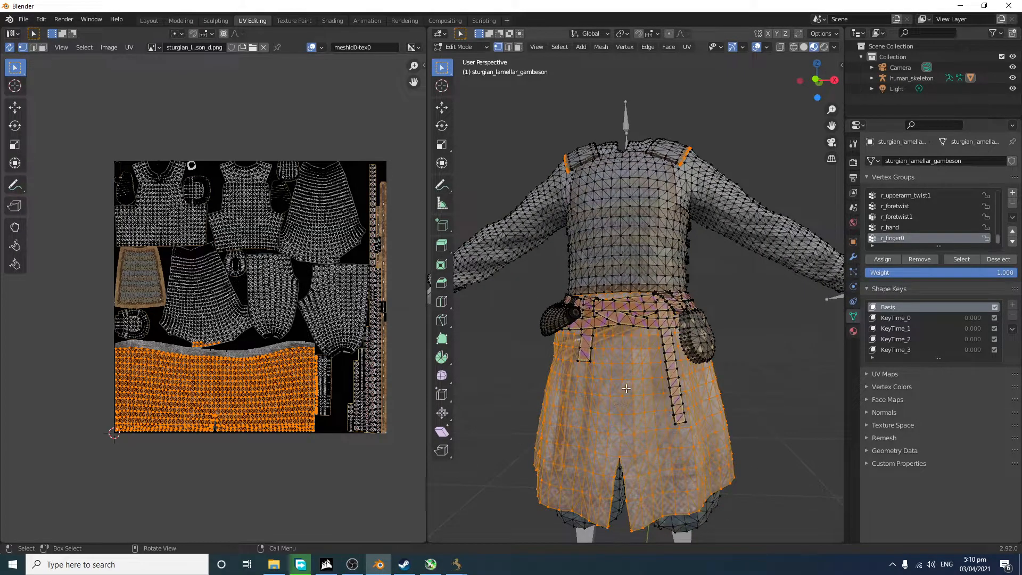
{"action": "scroll", "coordinate": [651, 405], "scroll_direction": "up", "scroll_amount": 4}
{"action": "scroll", "coordinate": [651, 402], "scroll_direction": "down", "scroll_amount": 6}
{"action": "middle_click_drag", "start_coordinate": [649, 384], "coordinate": [612, 385]}
{"action": "scroll", "coordinate": [586, 382], "scroll_direction": "up", "scroll_amount": 3}
{"action": "scroll", "coordinate": [629, 418], "scroll_direction": "down", "scroll_amount": 3}
Step: Box-select the skirt and belt area on the armour model, check its UV islands, and clear the selection
{"action": "left_click_drag", "start_coordinate": [556, 494], "coordinate": [732, 313]}
{"action": "scroll", "coordinate": [729, 319], "scroll_direction": "up", "scroll_amount": 3}
{"action": "mouse_move", "coordinate": [708, 373]}
{"action": "middle_mouse_down"}
{"action": "mouse_move", "coordinate": [745, 356]}
{"action": "mouse_move", "coordinate": [720, 397]}
{"action": "mouse_move", "coordinate": [708, 381]}
{"action": "middle_mouse_up"}
{"action": "scroll", "coordinate": [720, 398], "scroll_direction": "down", "scroll_amount": 6}
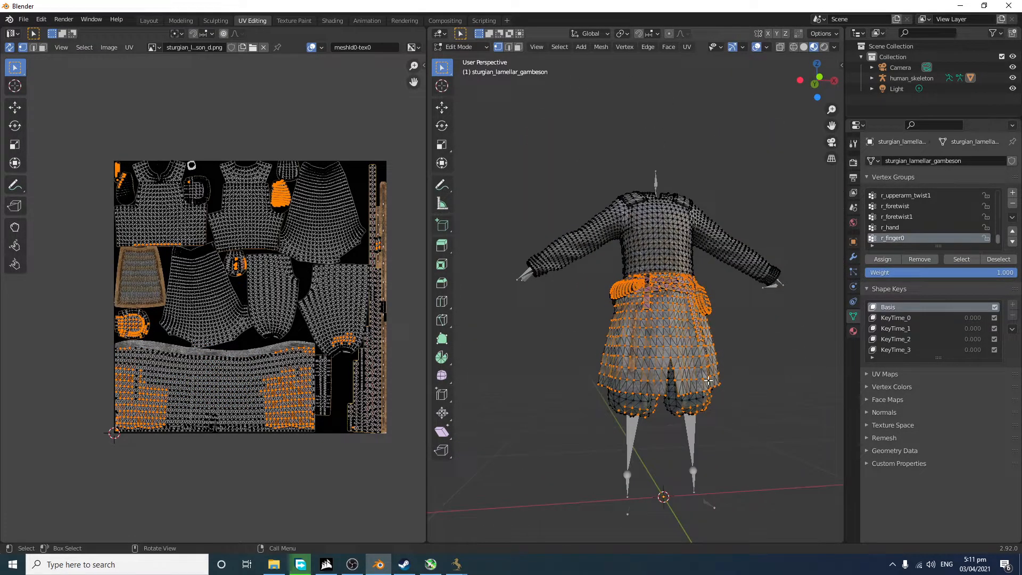
{"action": "left_click", "coordinate": [42, 459]}
Step: Box-select the centre of the round pouch's front on the model and try extending it with Select Linked
{"action": "middle_click_drag", "start_coordinate": [648, 292], "coordinate": [639, 307]}
{"action": "scroll", "coordinate": [302, 334], "scroll_direction": "up", "scroll_amount": 6}
{"action": "scroll", "coordinate": [742, 371], "scroll_direction": "up", "scroll_amount": 3}
{"action": "scroll", "coordinate": [742, 371], "scroll_direction": "up", "scroll_amount": 4}
{"action": "middle_click_drag", "start_coordinate": [742, 371], "coordinate": [686, 336]}
{"action": "left_click_drag", "start_coordinate": [490, 353], "coordinate": [539, 323]}
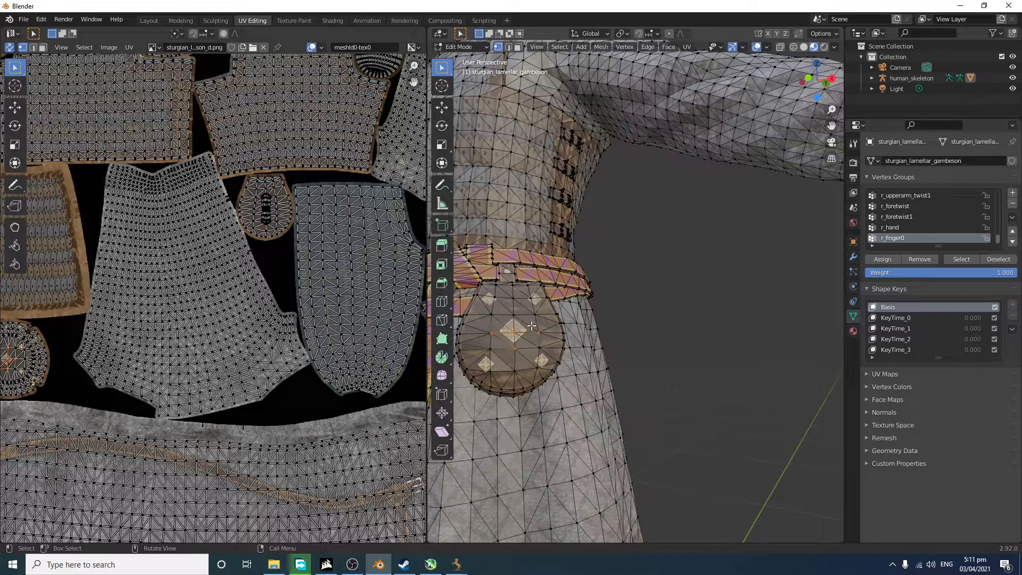
{"action": "key", "text": "ctrl+l"}
Step: Box-select the entire round pouch UV island below the trapezoidal lamellar piece
{"action": "scroll", "coordinate": [258, 260], "scroll_direction": "down", "scroll_amount": 2}
{"action": "scroll", "coordinate": [120, 318], "scroll_direction": "up", "scroll_amount": 4}
{"action": "middle_click_drag", "start_coordinate": [16, 386], "coordinate": [141, 349]}
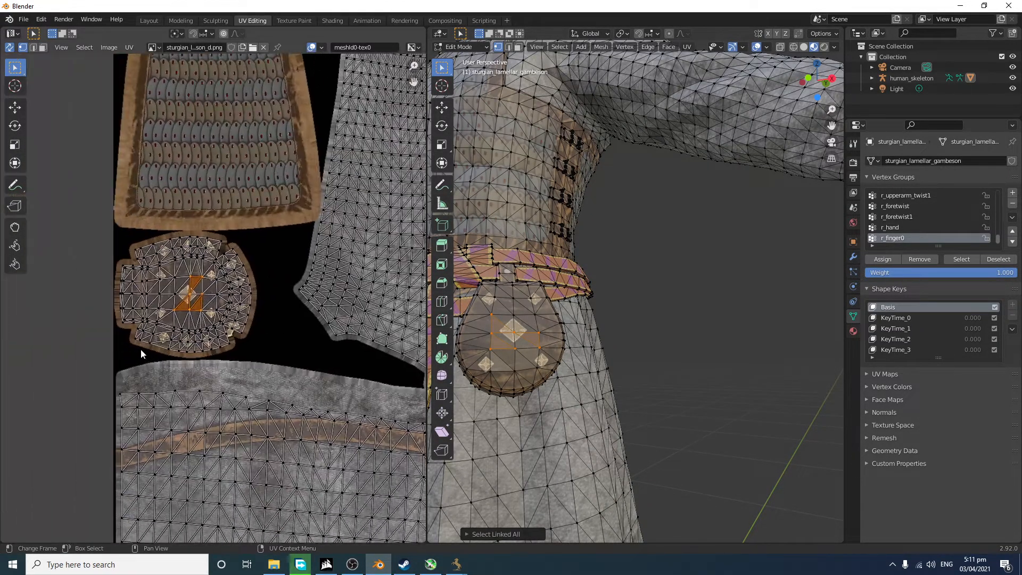
{"action": "scroll", "coordinate": [141, 353], "scroll_direction": "up", "scroll_amount": 2}
{"action": "left_click_drag", "start_coordinate": [49, 379], "coordinate": [288, 202]}
{"action": "left_click_drag", "start_coordinate": [151, 385], "coordinate": [183, 377]}
Step: Examine the selected round pouch in the UV layout and on the armour model
{"action": "middle_click_drag", "start_coordinate": [528, 283], "coordinate": [543, 304]}
{"action": "scroll", "coordinate": [301, 279], "scroll_direction": "down", "scroll_amount": 11}
{"action": "middle_click_drag", "start_coordinate": [301, 278], "coordinate": [395, 283]}
{"action": "scroll", "coordinate": [265, 326], "scroll_direction": "up", "scroll_amount": 3}
{"action": "scroll", "coordinate": [265, 326], "scroll_direction": "up", "scroll_amount": 2}
{"action": "scroll", "coordinate": [213, 298], "scroll_direction": "up", "scroll_amount": 4}
{"action": "middle_click_drag", "start_coordinate": [237, 297], "coordinate": [228, 315]}
{"action": "scroll", "coordinate": [708, 251], "scroll_direction": "up", "scroll_amount": 3}
{"action": "middle_click_drag", "start_coordinate": [708, 250], "coordinate": [723, 283]}
{"action": "scroll", "coordinate": [723, 283], "scroll_direction": "down", "scroll_amount": 5}
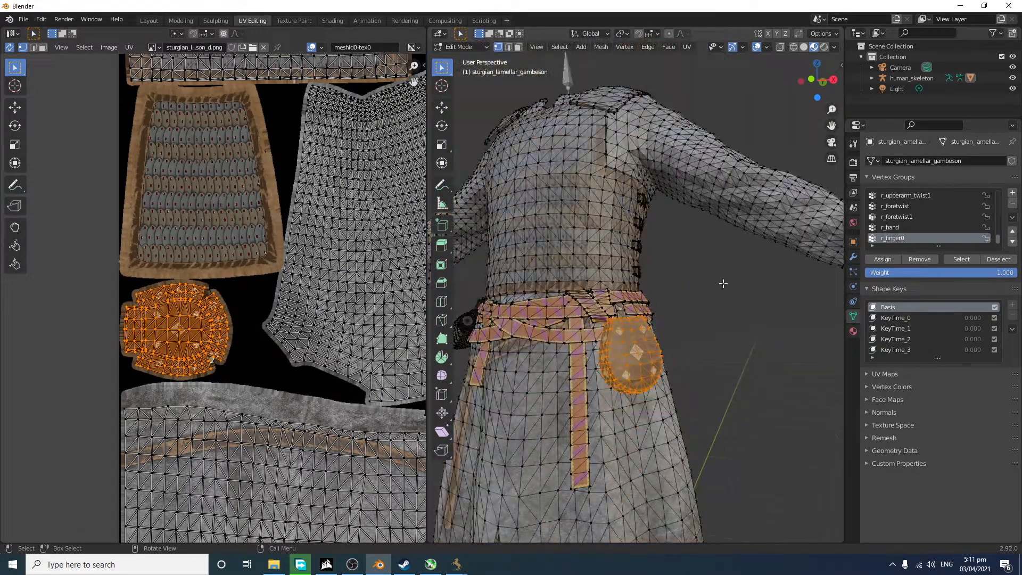
Step: Add a second material slot to the gambeson and create a new material in it
{"action": "left_click", "coordinate": [853, 332]}
{"action": "left_click", "coordinate": [1013, 161]}
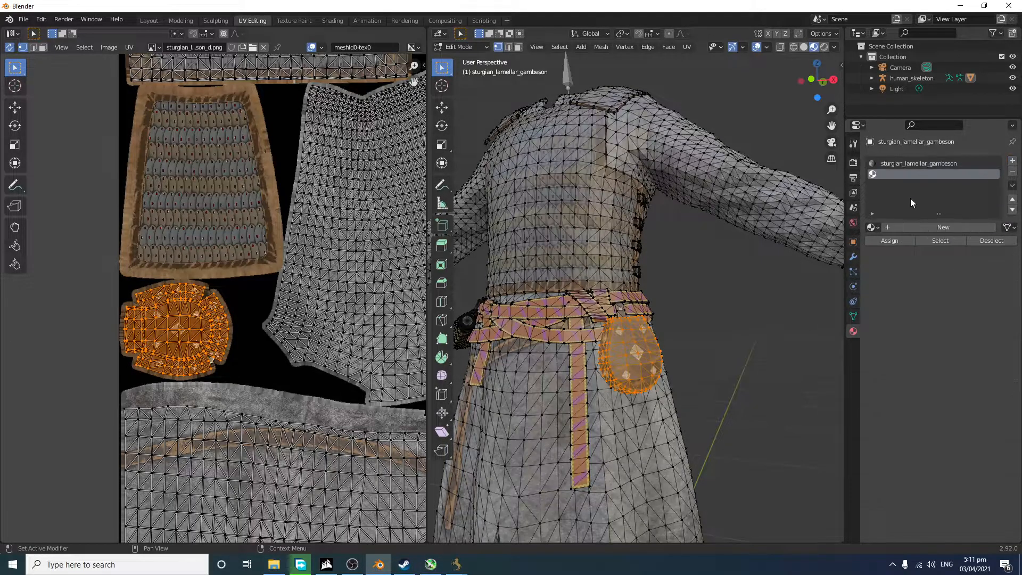
{"action": "left_click", "coordinate": [911, 226]}
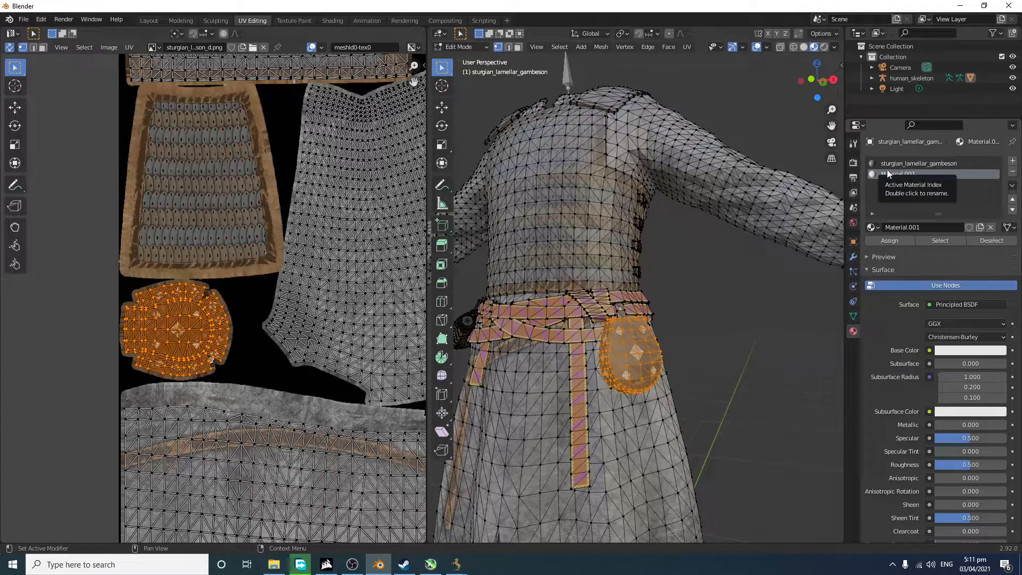
Step: In the Shading workspace, copy the texture and shader nodes of the sturgian_lamellar_gambeson material and make Material.001 active
{"action": "left_click", "coordinate": [331, 21]}
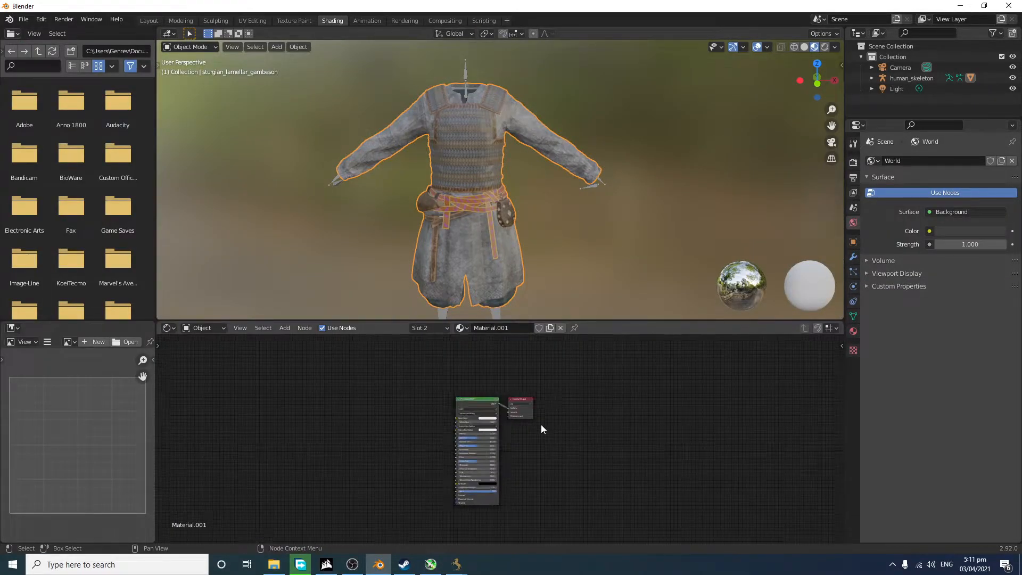
{"action": "left_click", "coordinate": [853, 331]}
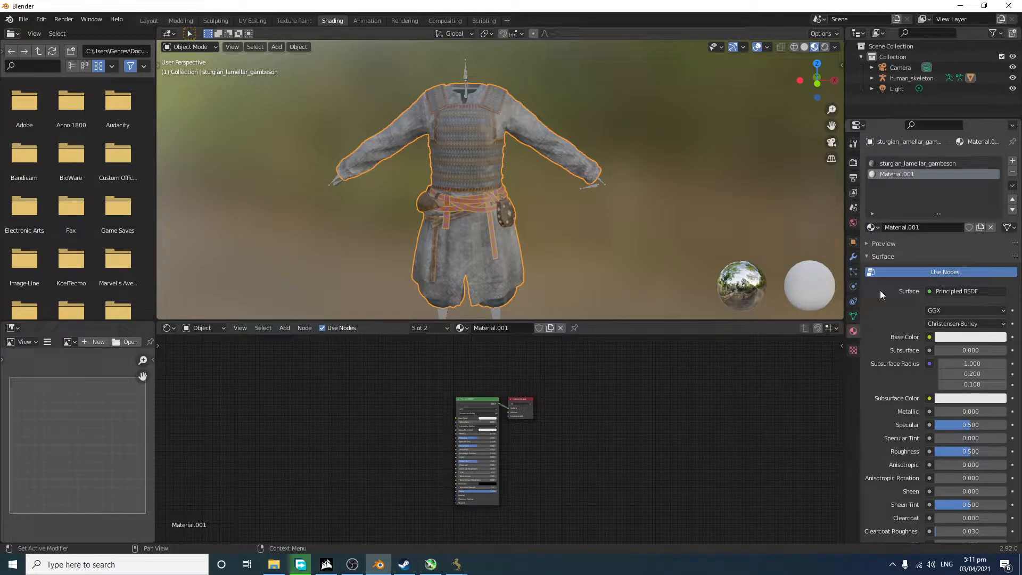
{"action": "left_click", "coordinate": [899, 164]}
{"action": "scroll", "coordinate": [737, 405], "scroll_direction": "down", "scroll_amount": 4}
{"action": "left_click_drag", "start_coordinate": [397, 477], "coordinate": [597, 341]}
{"action": "left_click", "coordinate": [899, 174]}
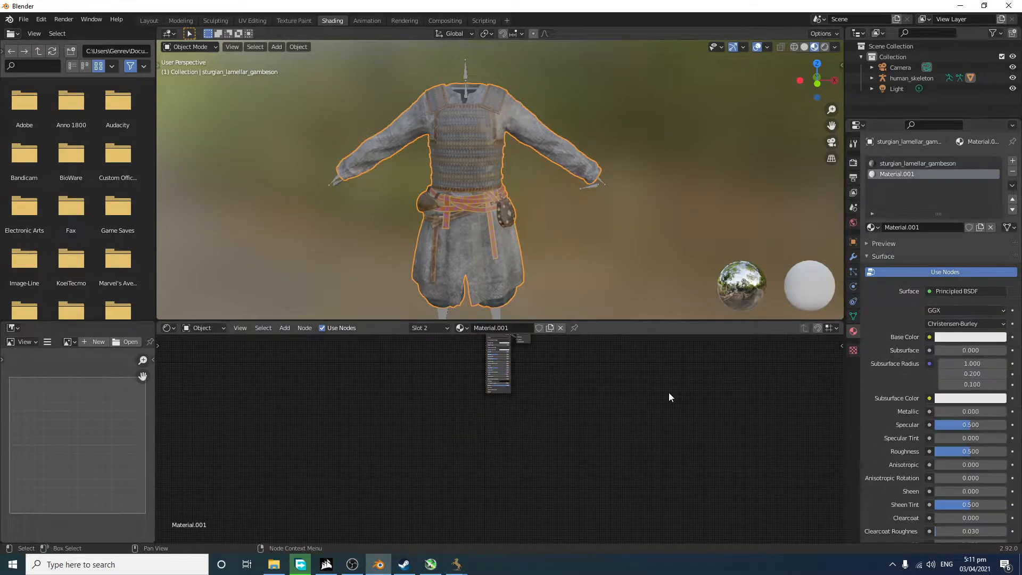
Step: Delete Material.001's default Principled BSDF and Material Output nodes and paste the copied nodes in their place
{"action": "middle_click_drag", "start_coordinate": [615, 372], "coordinate": [644, 427]}
{"action": "scroll", "coordinate": [643, 426], "scroll_direction": "up", "scroll_amount": 3}
{"action": "left_click_drag", "start_coordinate": [446, 492], "coordinate": [597, 380]}
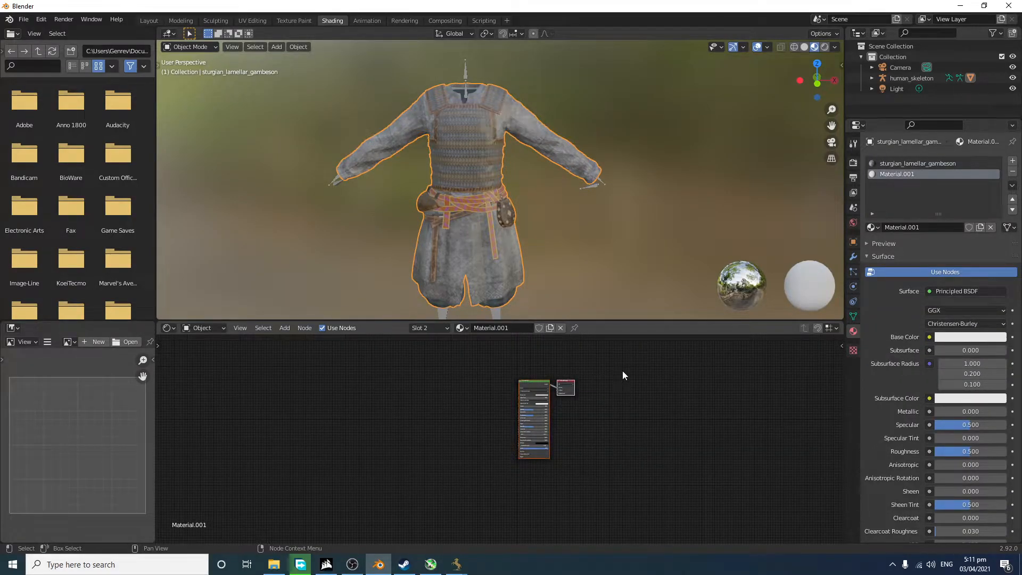
{"action": "key", "text": "x"}
{"action": "key", "text": "ctrl+z"}
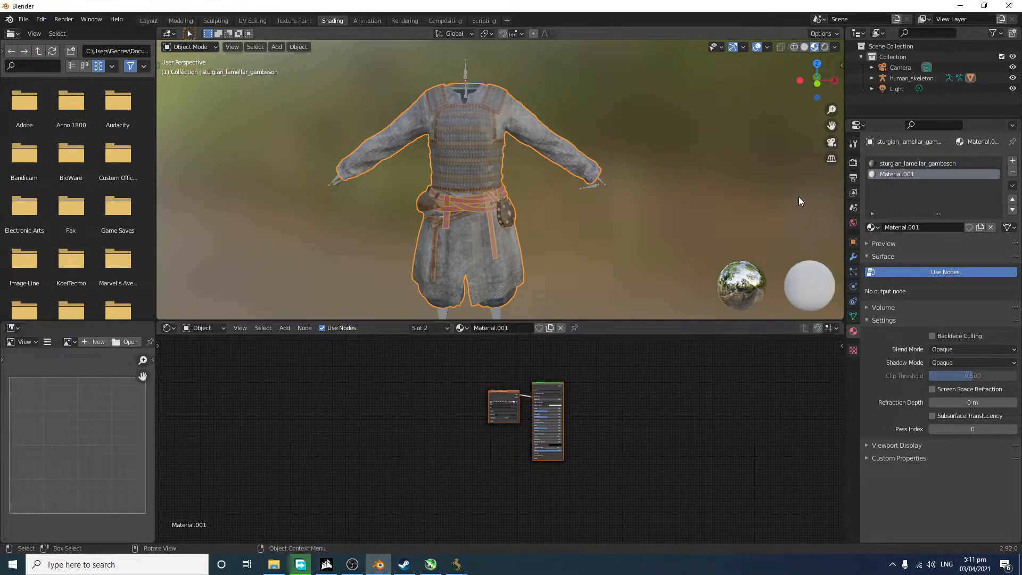
Step: Copy the full sturgian_lamellar_gambeson node tree into Material.001 and delete the leftover duplicate texture and shader nodes
{"action": "left_click", "coordinate": [905, 163]}
{"action": "left_click_drag", "start_coordinate": [423, 353], "coordinate": [698, 548]}
{"action": "left_click", "coordinate": [912, 174]}
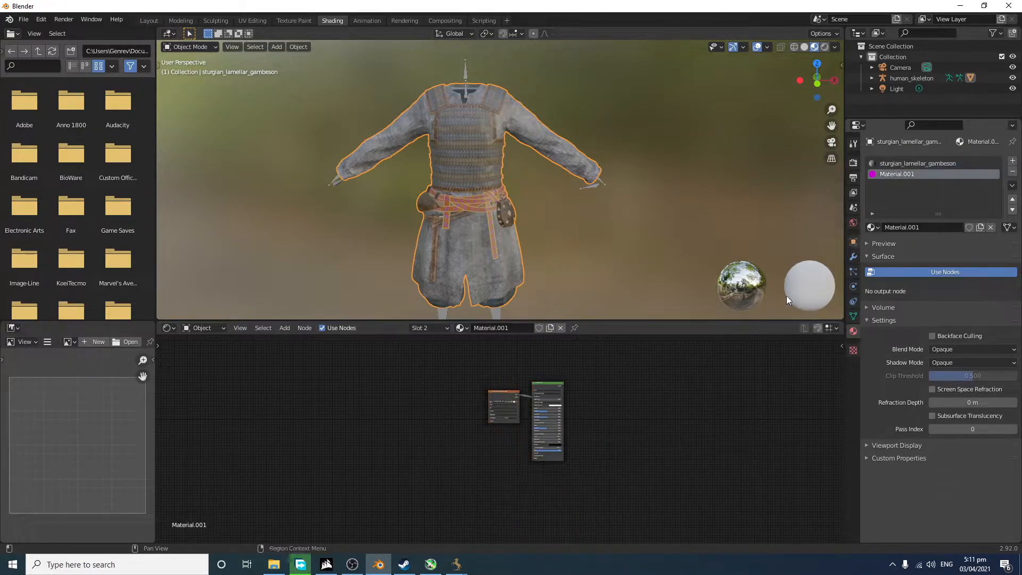
{"action": "left_click_drag", "start_coordinate": [538, 388], "coordinate": [401, 385]}
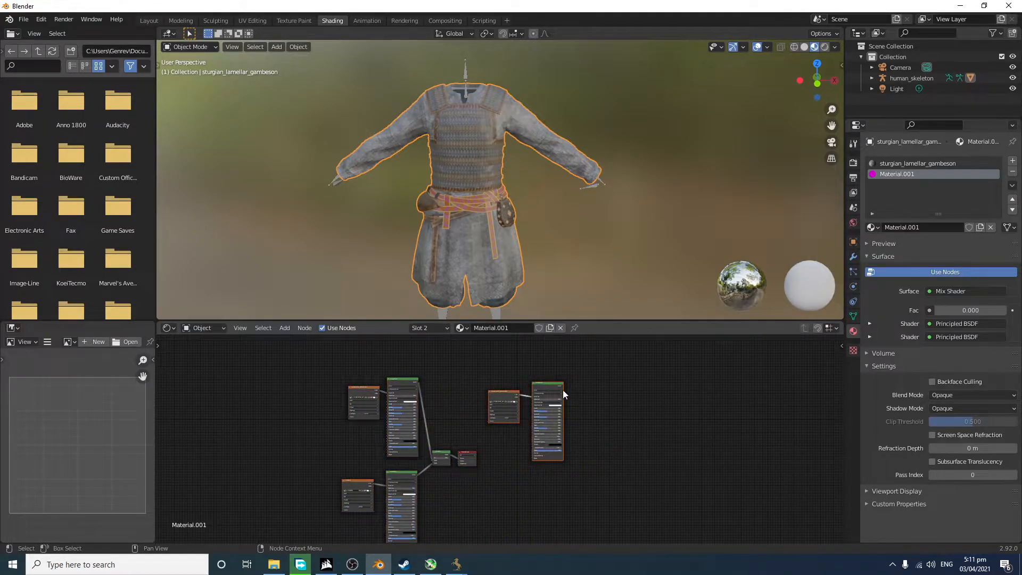
{"action": "key", "text": "x"}
Step: Set the Fac of Material.001's Mix Shader to 0.558
{"action": "scroll", "coordinate": [497, 459], "scroll_direction": "up", "scroll_amount": 4}
{"action": "middle_click_drag", "start_coordinate": [352, 352], "coordinate": [422, 364]}
{"action": "scroll", "coordinate": [428, 362], "scroll_direction": "up", "scroll_amount": 2}
{"action": "mouse_move", "coordinate": [431, 361]}
{"action": "left_mouse_down"}
{"action": "mouse_move", "coordinate": [501, 366]}
{"action": "mouse_move", "coordinate": [436, 356]}
{"action": "left_mouse_up"}
{"action": "scroll", "coordinate": [546, 478], "scroll_direction": "up", "scroll_amount": 4}
{"action": "middle_click_drag", "start_coordinate": [494, 529], "coordinate": [551, 433]}
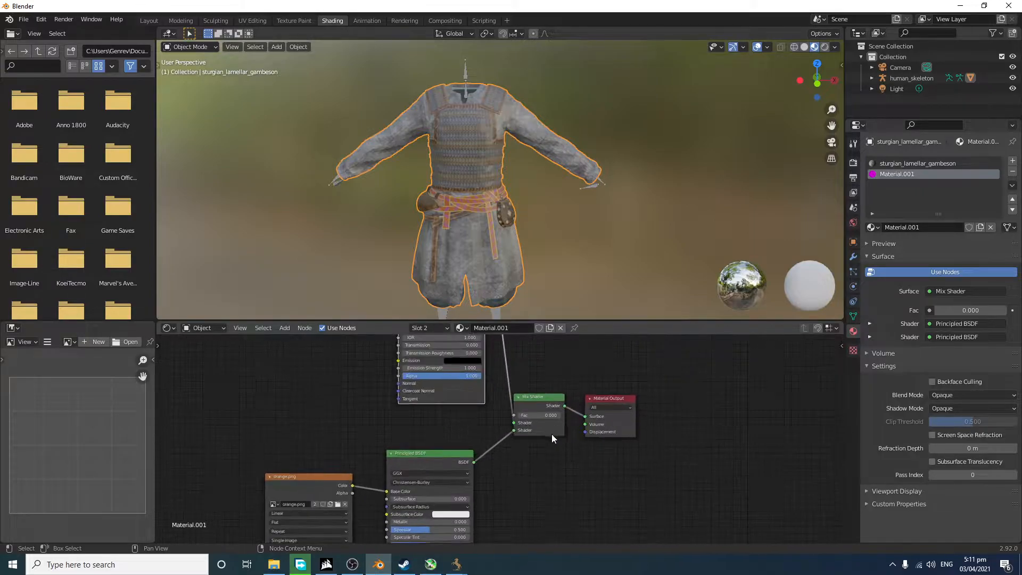
{"action": "scroll", "coordinate": [551, 437], "scroll_direction": "up", "scroll_amount": 3}
{"action": "left_click_drag", "start_coordinate": [538, 398], "coordinate": [576, 398]}
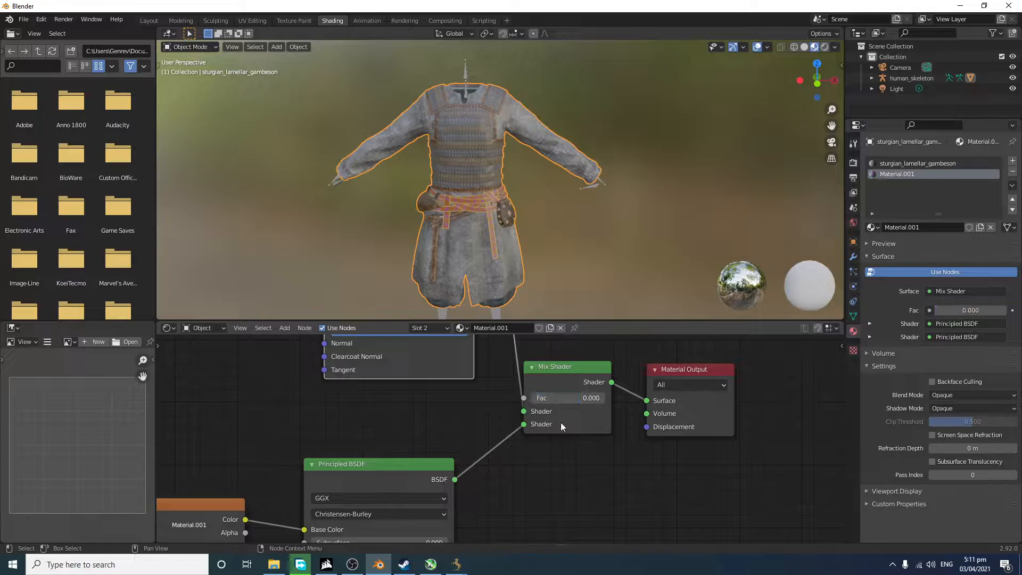
{"action": "left_click_drag", "start_coordinate": [537, 399], "coordinate": [606, 398]}
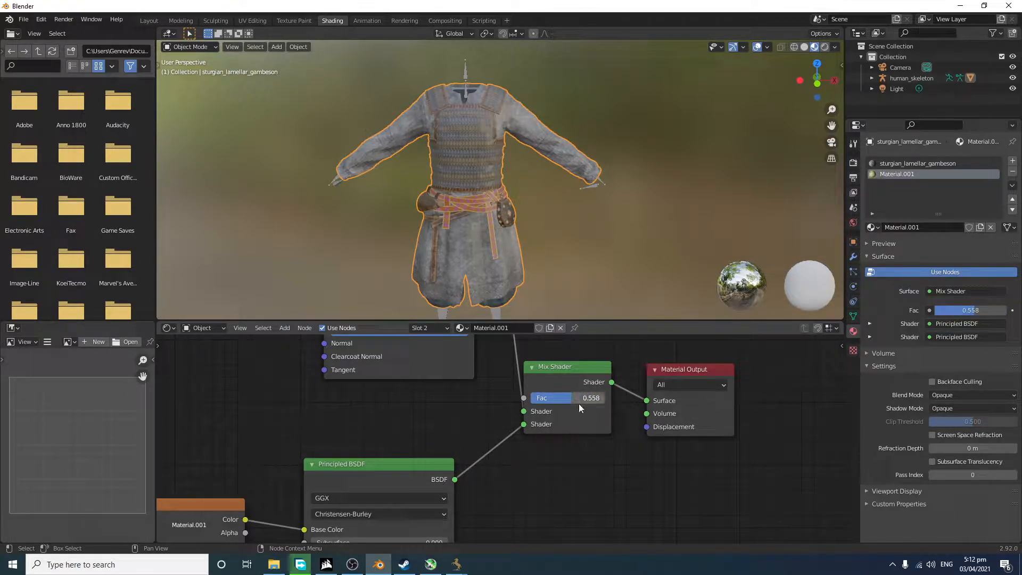
{"action": "scroll", "coordinate": [404, 477], "scroll_direction": "down", "scroll_amount": 4}
{"action": "middle_click_drag", "start_coordinate": [318, 456], "coordinate": [351, 426]}
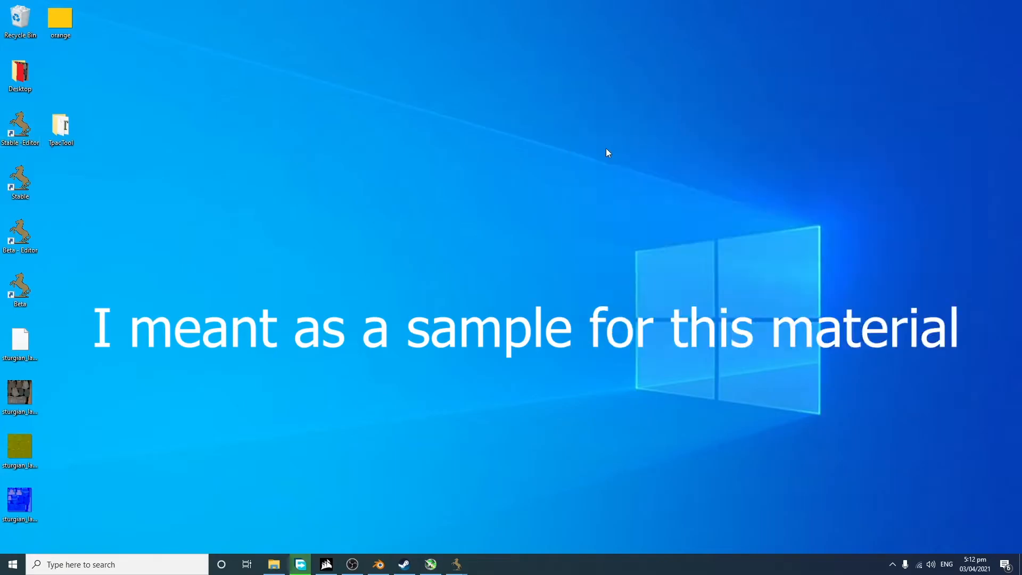
Step: Open the desktop's orange image in Paint, fill the whole canvas with black and save it
{"action": "right_click", "coordinate": [61, 24]}
{"action": "left_click", "coordinate": [103, 91]}
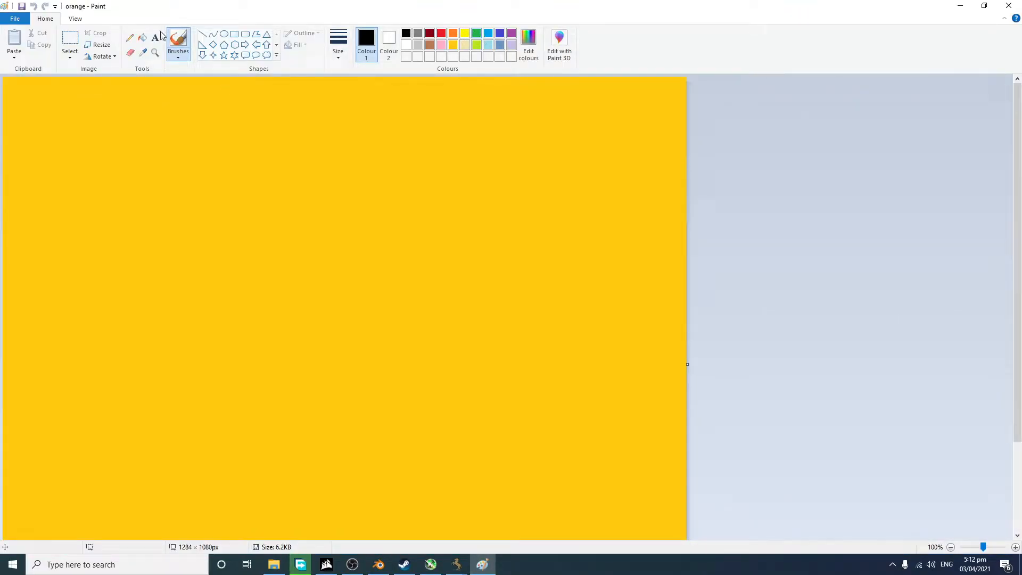
{"action": "left_click", "coordinate": [142, 39]}
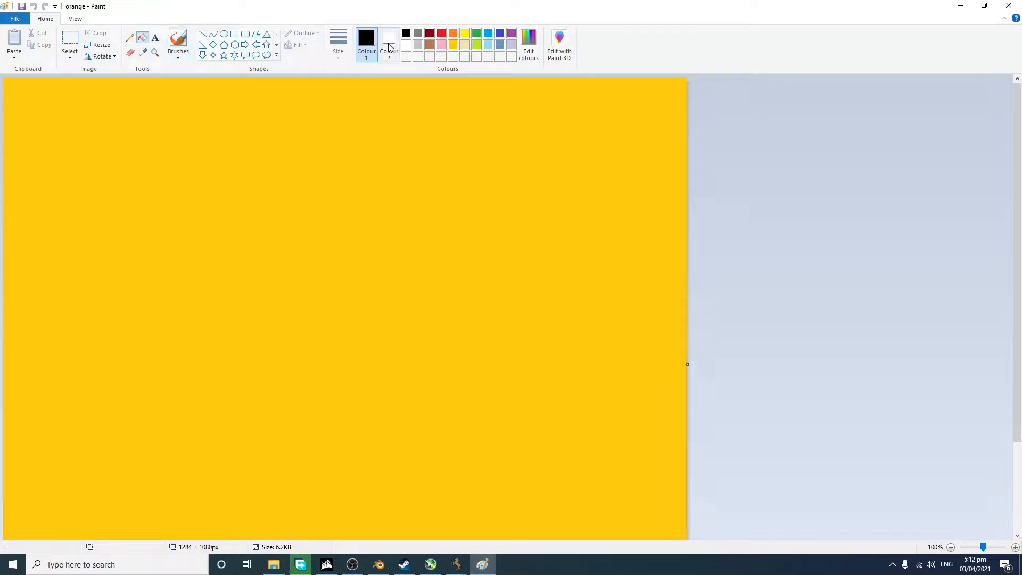
{"action": "left_click", "coordinate": [380, 238]}
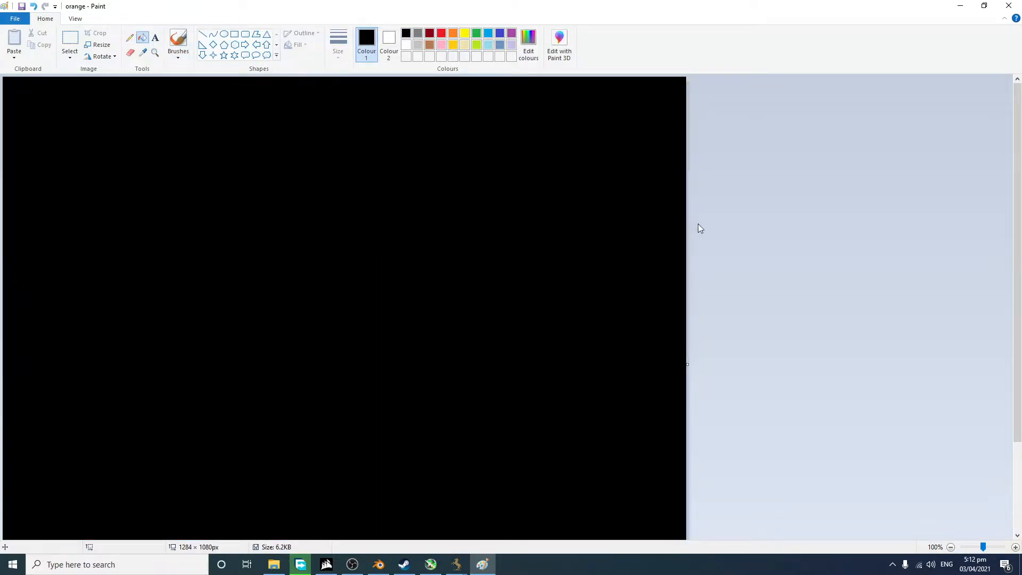
{"action": "left_click", "coordinate": [1008, 5]}
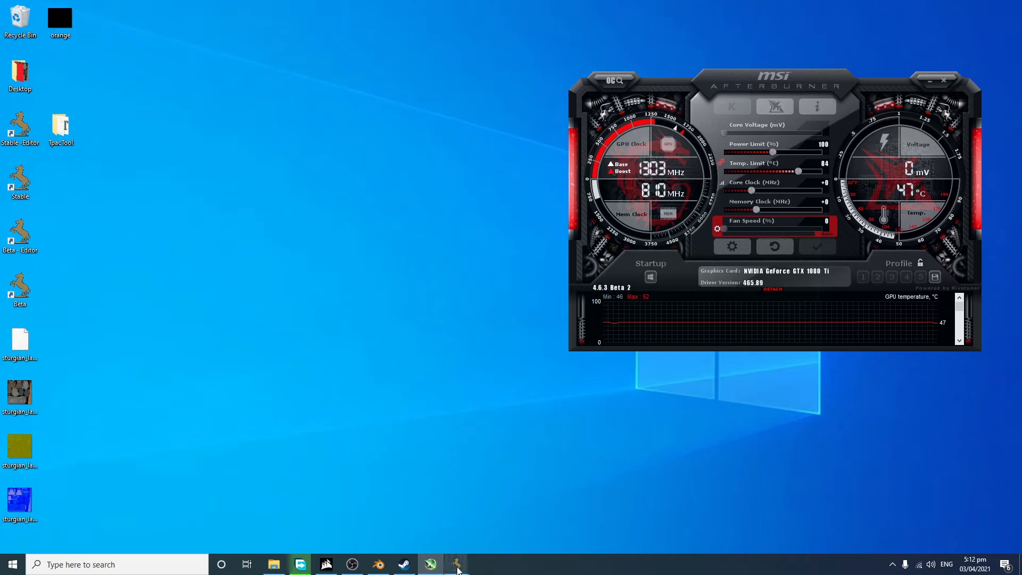
Step: Switch back to Blender and reload the repainted orange.png into Material.001's second image texture node
{"action": "mouse_move", "coordinate": [462, 562]}
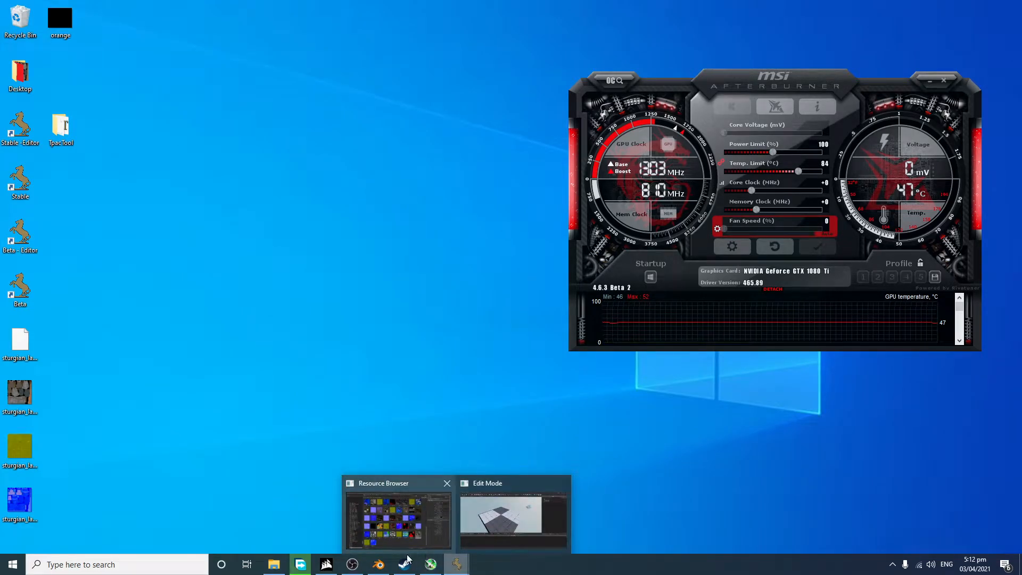
{"action": "left_click", "coordinate": [379, 564]}
{"action": "scroll", "coordinate": [596, 478], "scroll_direction": "up", "scroll_amount": 2}
{"action": "middle_click_drag", "start_coordinate": [596, 477], "coordinate": [556, 536]}
{"action": "scroll", "coordinate": [592, 487], "scroll_direction": "up", "scroll_amount": 4}
{"action": "middle_click_drag", "start_coordinate": [627, 485], "coordinate": [584, 494]}
{"action": "scroll", "coordinate": [584, 493], "scroll_direction": "up", "scroll_amount": 2}
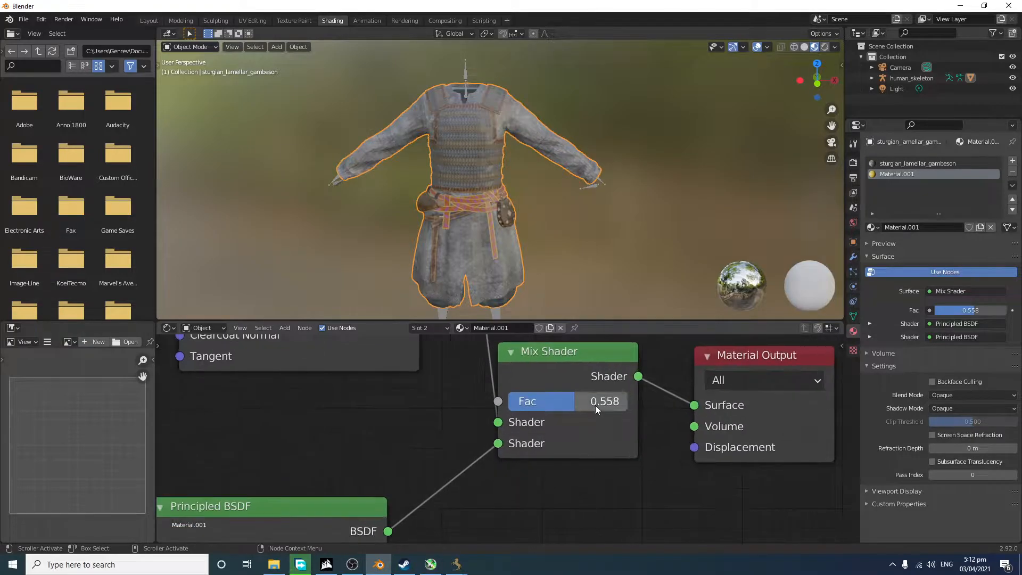
{"action": "scroll", "coordinate": [379, 424], "scroll_direction": "down", "scroll_amount": 2}
{"action": "middle_click_drag", "start_coordinate": [407, 470], "coordinate": [484, 373]}
{"action": "scroll", "coordinate": [373, 436], "scroll_direction": "down", "scroll_amount": 2}
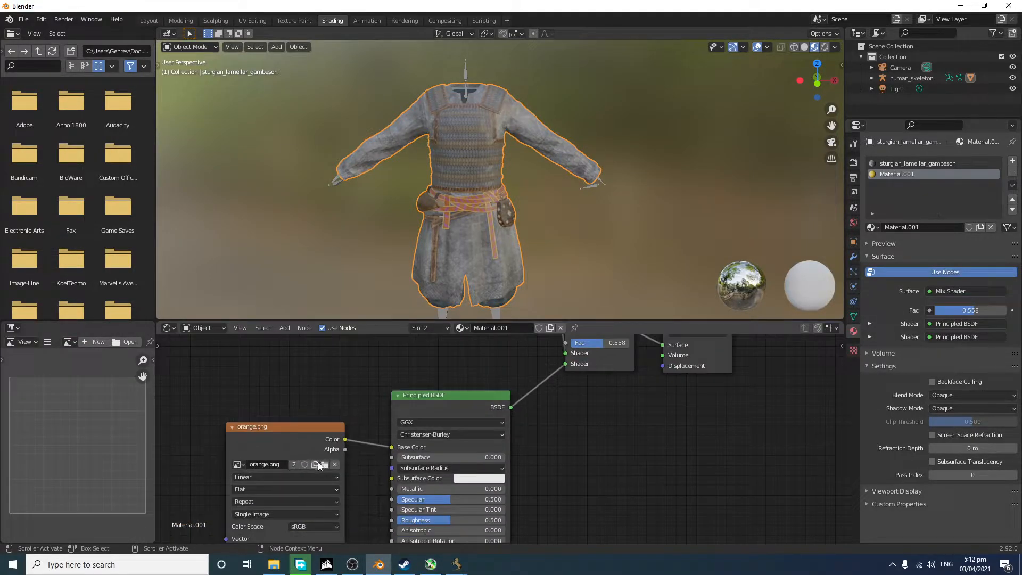
{"action": "left_click", "coordinate": [326, 464]}
{"action": "double_click", "coordinate": [405, 202]}
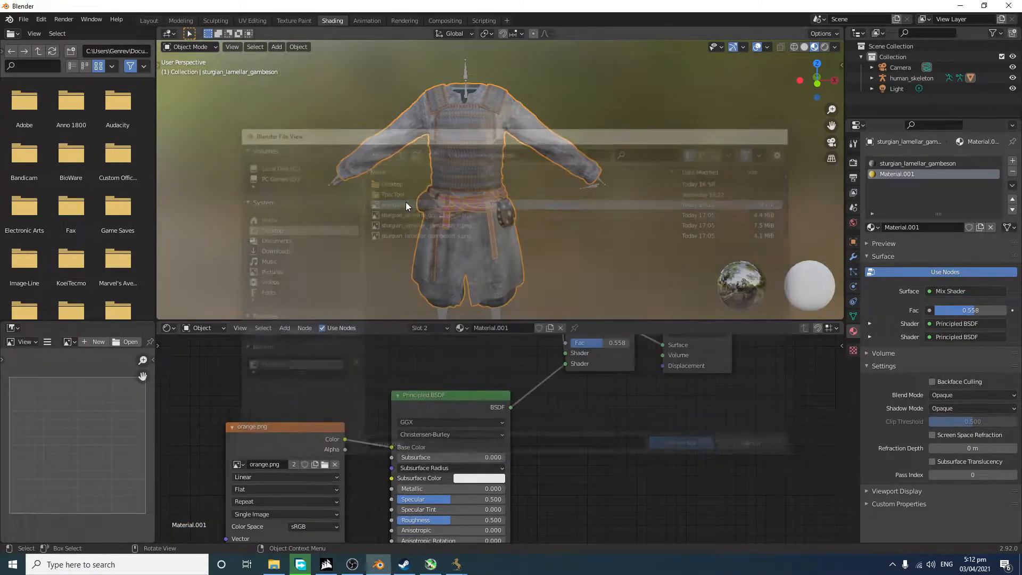
Step: Set the Mix Shader's Fac in Material.001 to 0.700 and check the pouch and belt on the model
{"action": "middle_click_drag", "start_coordinate": [672, 419], "coordinate": [644, 466]}
{"action": "scroll", "coordinate": [622, 421], "scroll_direction": "up", "scroll_amount": 2}
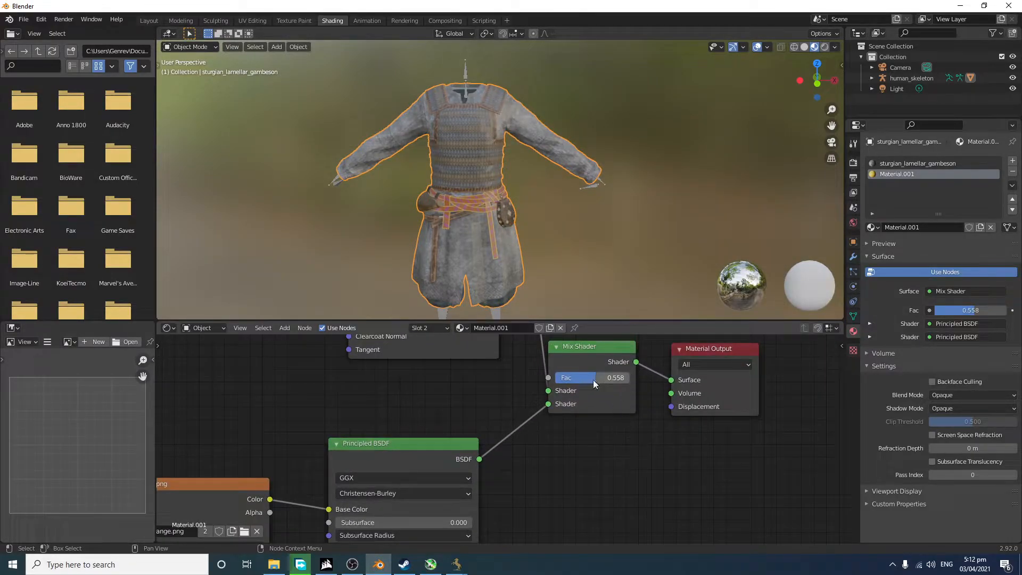
{"action": "scroll", "coordinate": [590, 287], "scroll_direction": "up", "scroll_amount": 5}
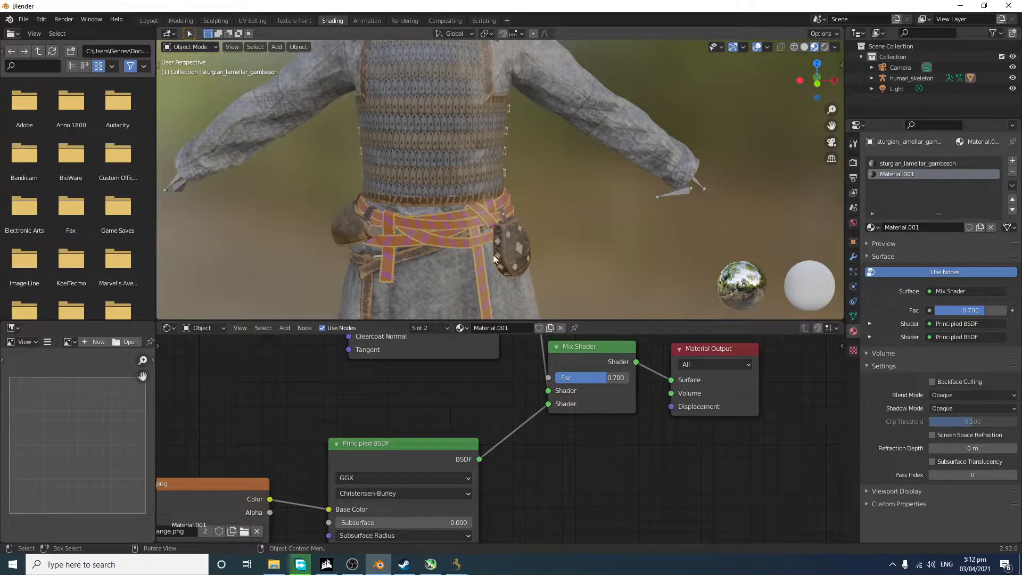
{"action": "scroll", "coordinate": [431, 170], "scroll_direction": "down", "scroll_amount": 3}
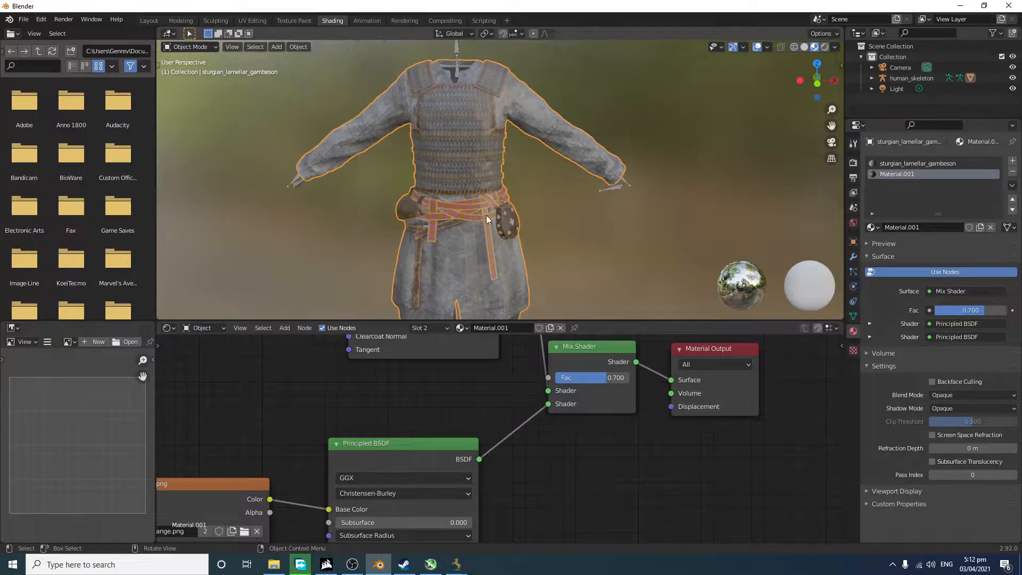
Step: Enter Edit Mode on the gambeson, replace the pouch selection with a single point on its edge and inspect the belt area
{"action": "key", "text": "Tab"}
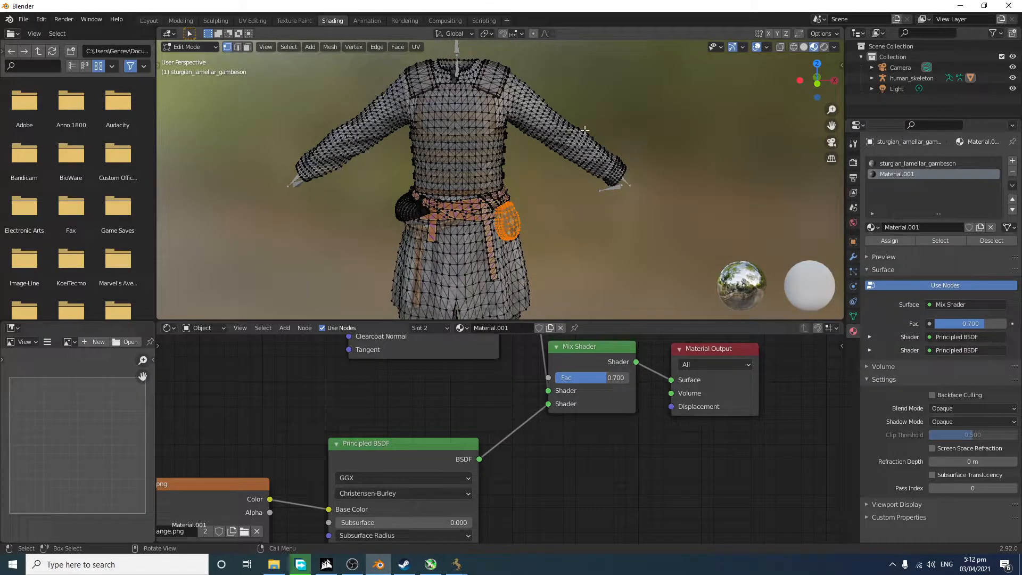
{"action": "left_click", "coordinate": [527, 215]}
{"action": "scroll", "coordinate": [529, 211], "scroll_direction": "down", "scroll_amount": 2}
{"action": "mouse_move", "coordinate": [529, 211]}
{"action": "middle_mouse_down"}
{"action": "mouse_move", "coordinate": [646, 213]}
{"action": "mouse_move", "coordinate": [596, 227]}
{"action": "mouse_move", "coordinate": [536, 219]}
{"action": "middle_mouse_up"}
{"action": "scroll", "coordinate": [546, 219], "scroll_direction": "up", "scroll_amount": 2}
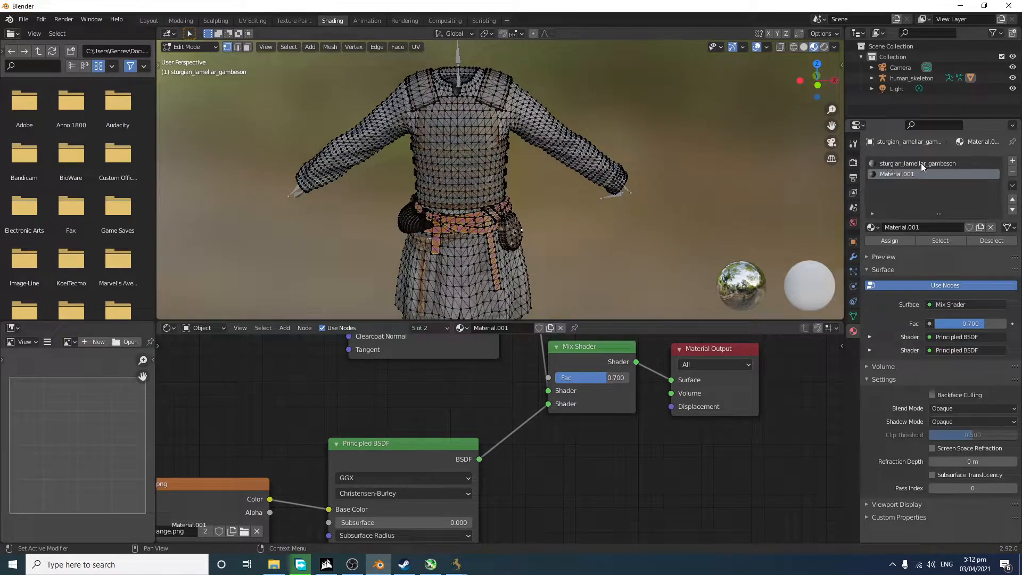
{"action": "scroll", "coordinate": [671, 235], "scroll_direction": "up", "scroll_amount": 5}
{"action": "scroll", "coordinate": [648, 255], "scroll_direction": "down", "scroll_amount": 1}
{"action": "middle_click_drag", "start_coordinate": [647, 256], "coordinate": [620, 219]}
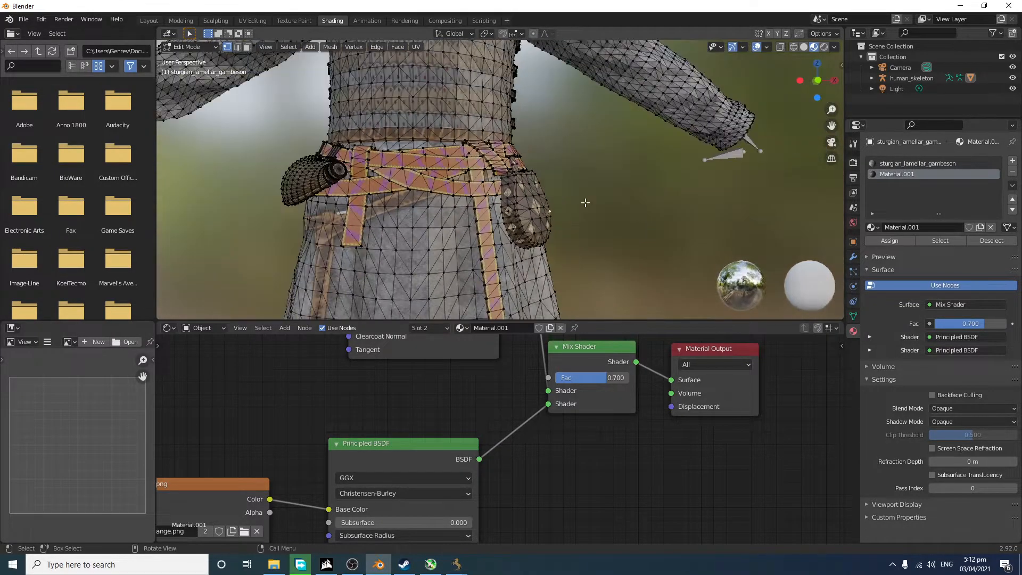
Step: Return to the UV Editing workspace and box-select the whole round pouch UV island again
{"action": "left_click", "coordinate": [252, 20]}
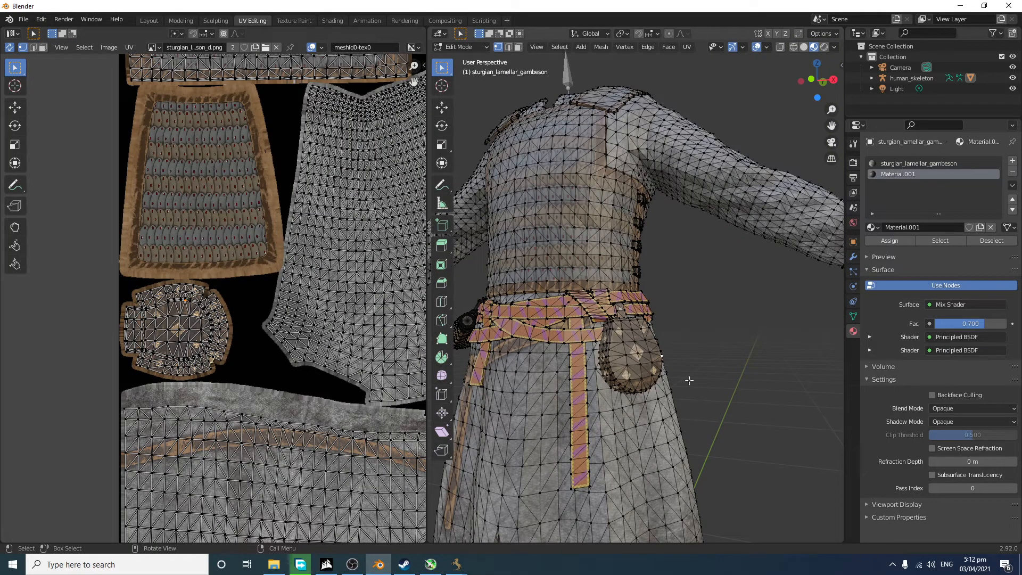
{"action": "scroll", "coordinate": [41, 372], "scroll_direction": "up", "scroll_amount": 4}
{"action": "left_click_drag", "start_coordinate": [42, 460], "coordinate": [373, 223]}
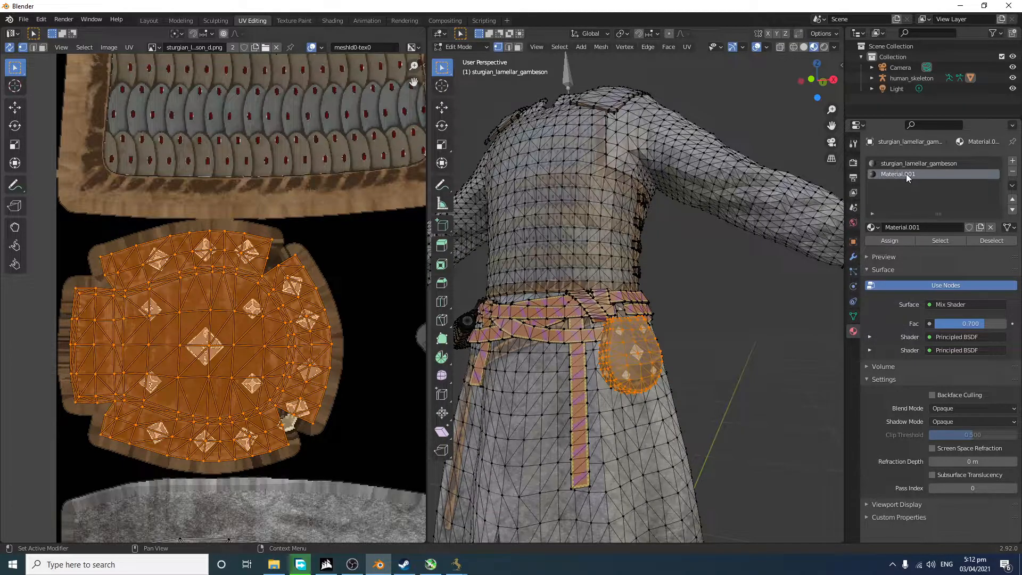
Step: Assign Material.001 to the selected pouch faces and raise its Mix Shader Fac to 0.883 in the Shading workspace
{"action": "left_click", "coordinate": [896, 242]}
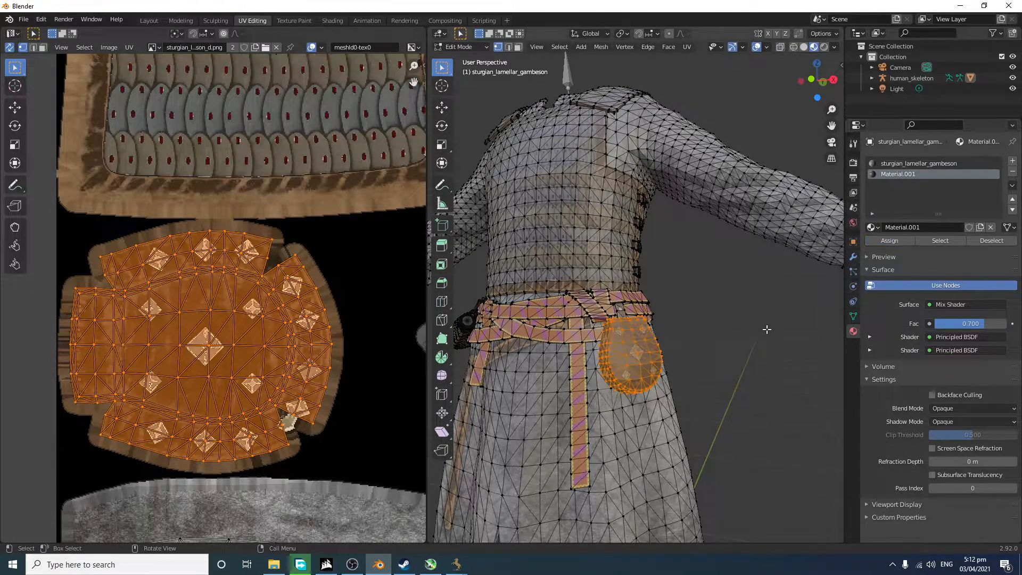
{"action": "key", "text": "Tab"}
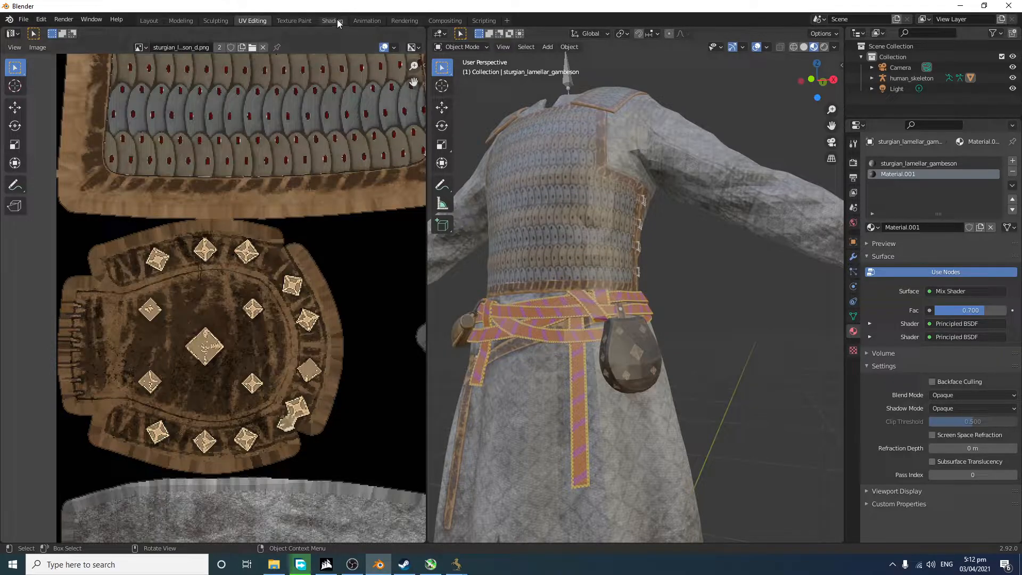
{"action": "left_click", "coordinate": [336, 20]}
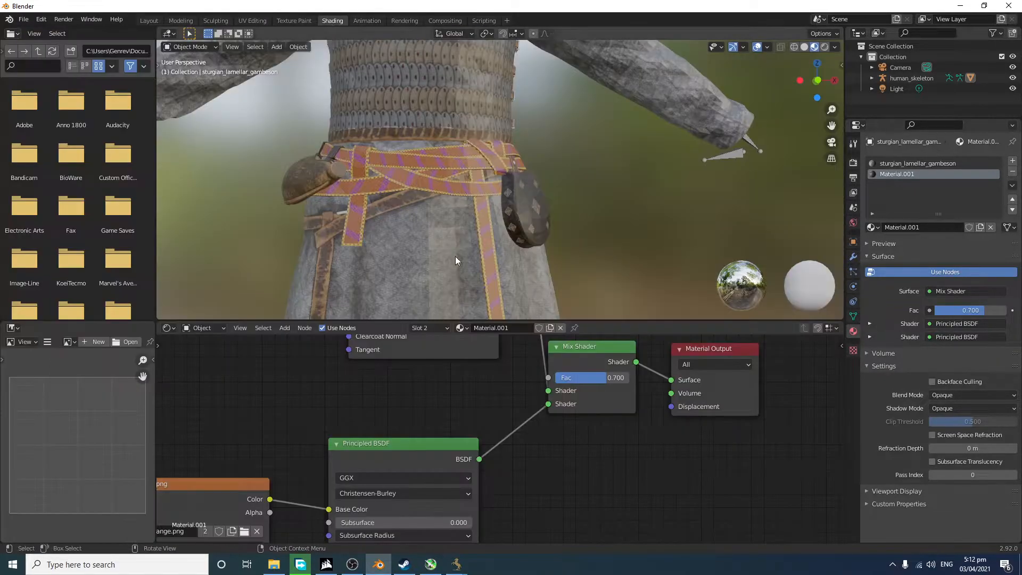
{"action": "scroll", "coordinate": [595, 242], "scroll_direction": "up", "scroll_amount": 6}
{"action": "mouse_move", "coordinate": [595, 379]}
{"action": "left_mouse_down"}
{"action": "mouse_move", "coordinate": [586, 379]}
{"action": "mouse_move", "coordinate": [613, 378]}
{"action": "left_mouse_up"}
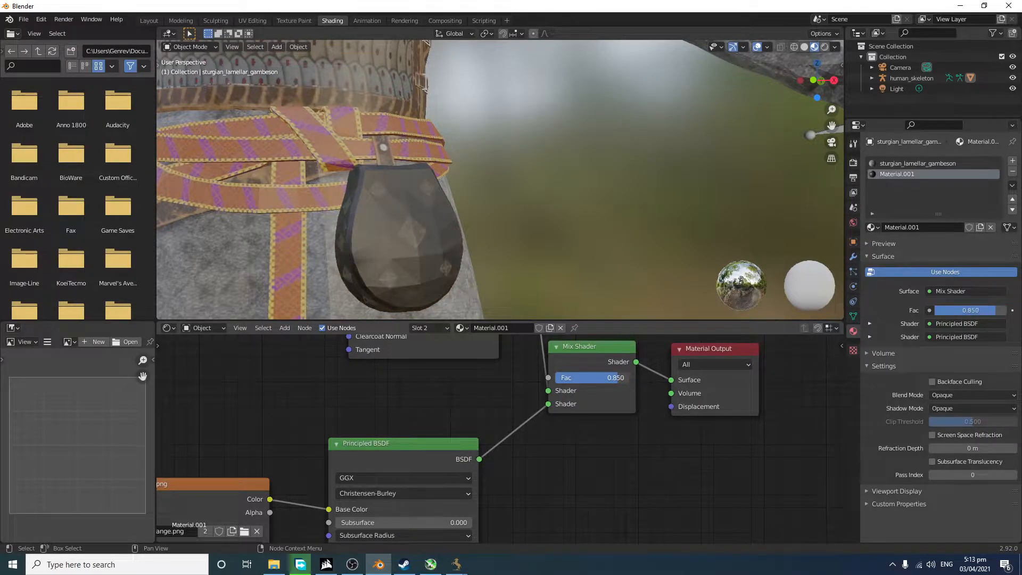
{"action": "scroll", "coordinate": [246, 440], "scroll_direction": "down", "scroll_amount": 3}
Step: Switch to the desktop, open the orange image in Paint, fill the whole canvas with dark red and save it
{"action": "left_click", "coordinate": [378, 564]}
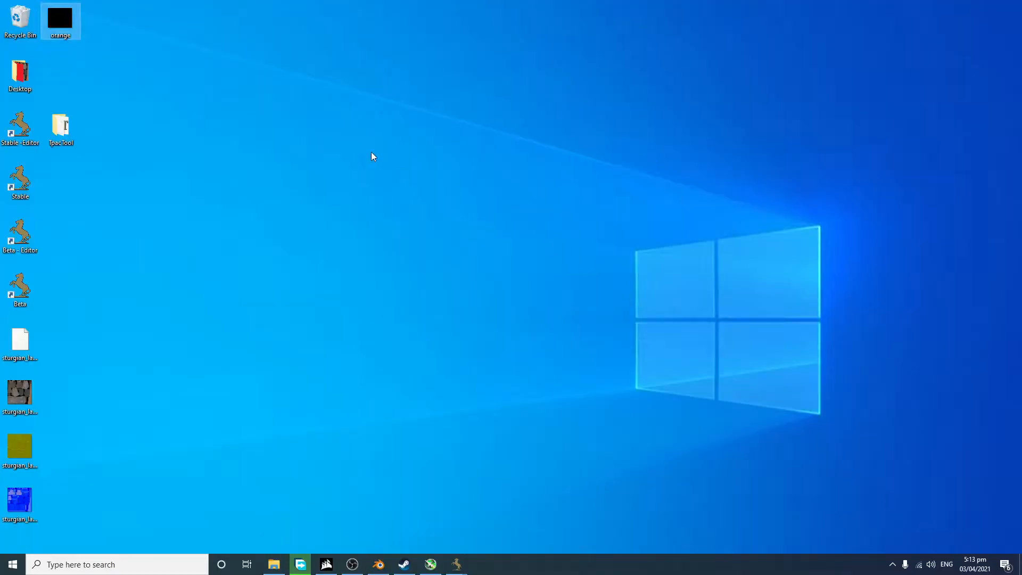
{"action": "right_click", "coordinate": [47, 12]}
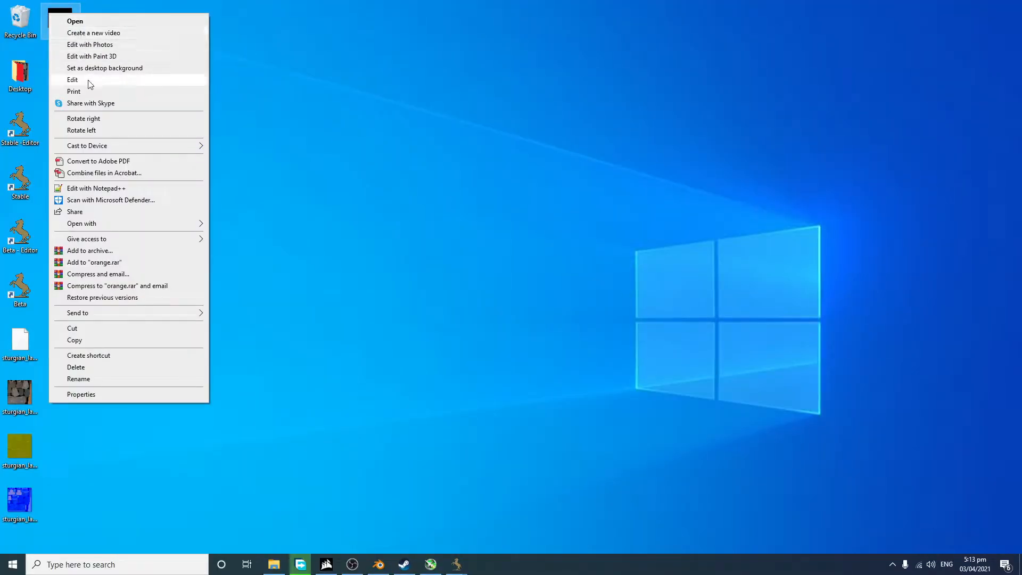
{"action": "left_click", "coordinate": [107, 79]}
{"action": "scroll", "coordinate": [316, 154], "scroll_direction": "down", "scroll_amount": 3}
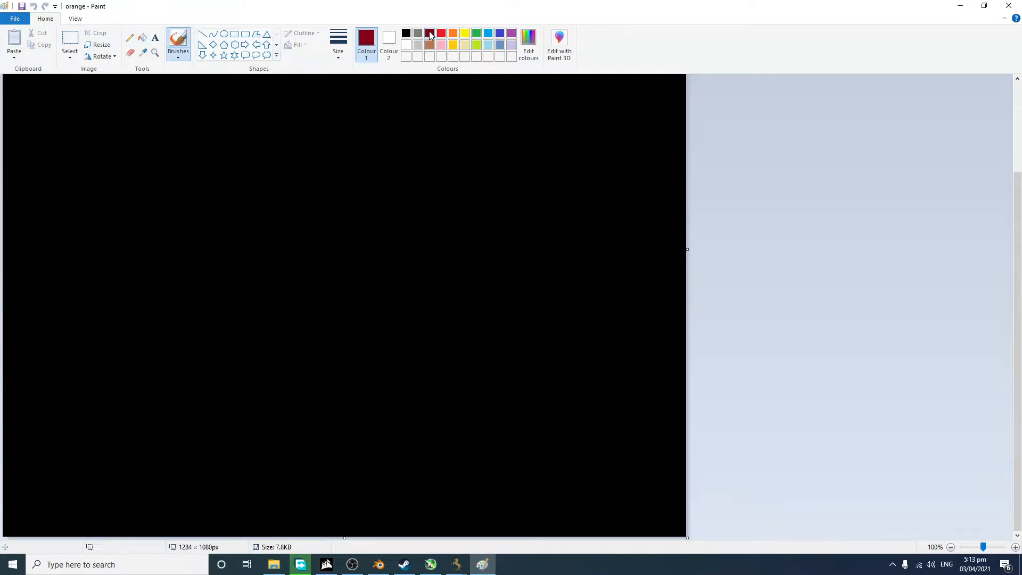
{"action": "left_click", "coordinate": [142, 37]}
{"action": "left_click", "coordinate": [333, 256]}
Step: Switch back to Blender and reload the recoloured orange.png into Material.001's second image texture node
{"action": "left_click", "coordinate": [458, 564]}
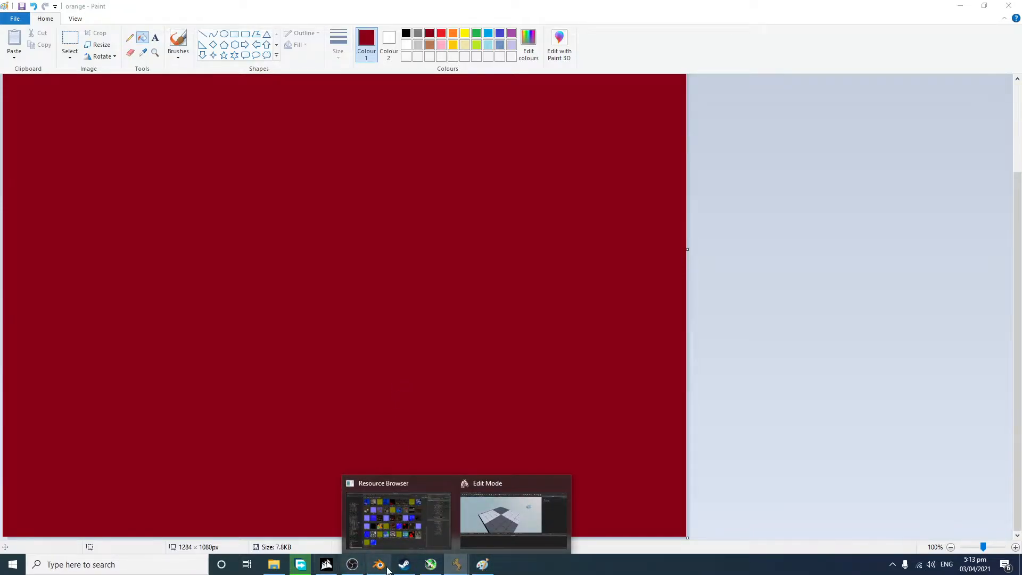
{"action": "left_click", "coordinate": [378, 564]}
{"action": "scroll", "coordinate": [646, 465], "scroll_direction": "up", "scroll_amount": 4}
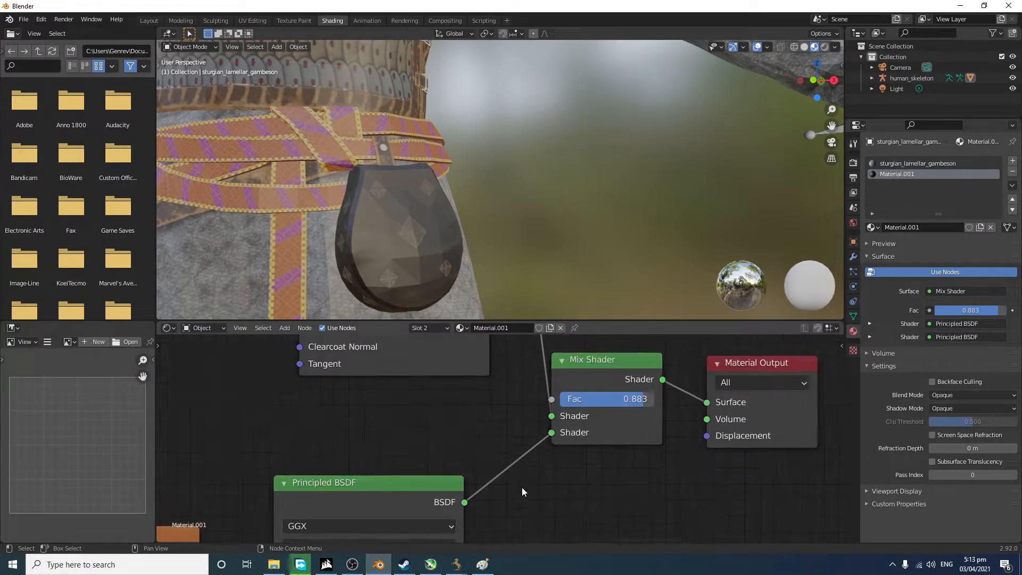
{"action": "scroll", "coordinate": [571, 479], "scroll_direction": "down", "scroll_amount": 5}
{"action": "middle_click_drag", "start_coordinate": [291, 483], "coordinate": [415, 415]}
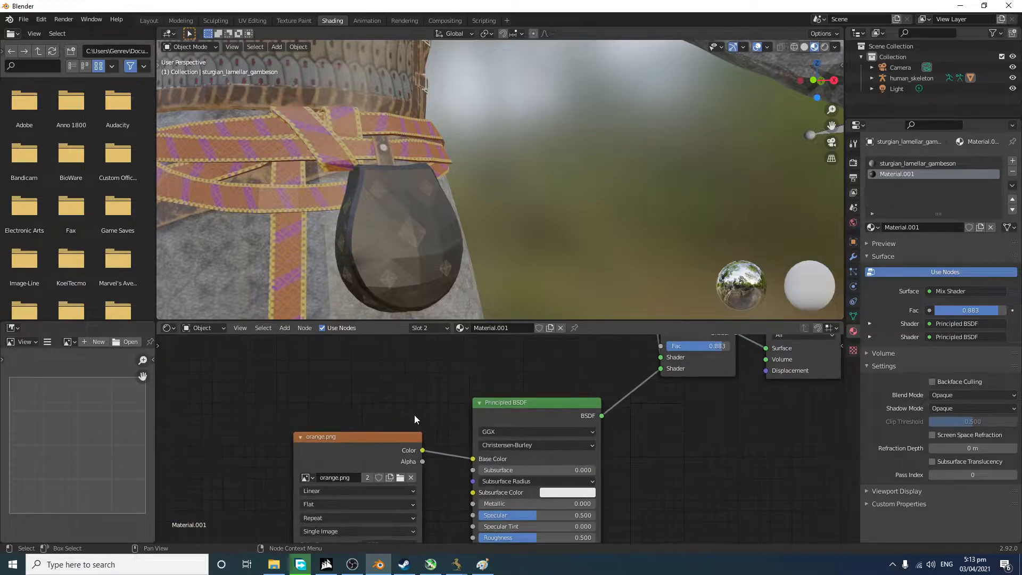
{"action": "left_click", "coordinate": [396, 477]}
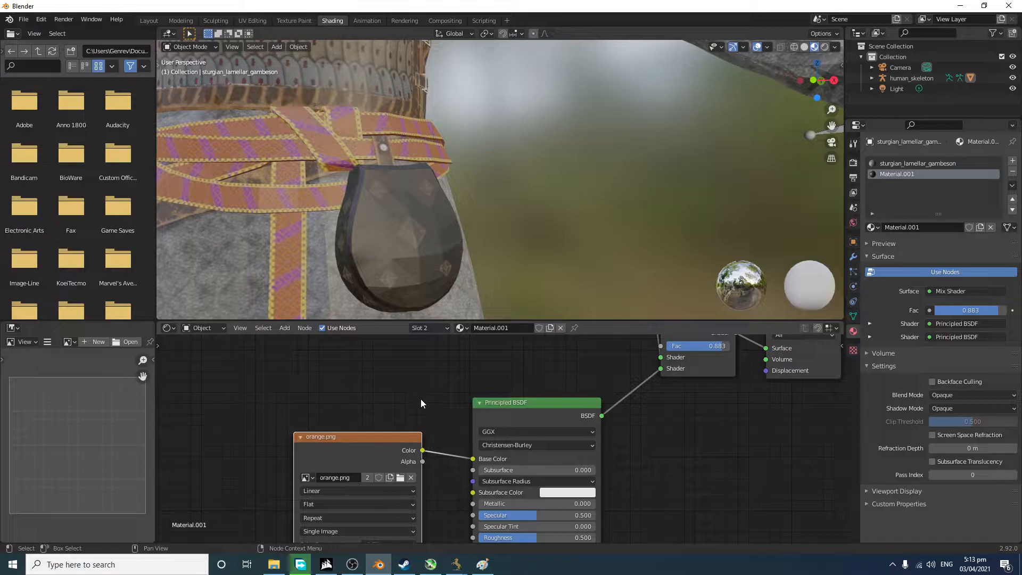
{"action": "left_click", "coordinate": [400, 478]}
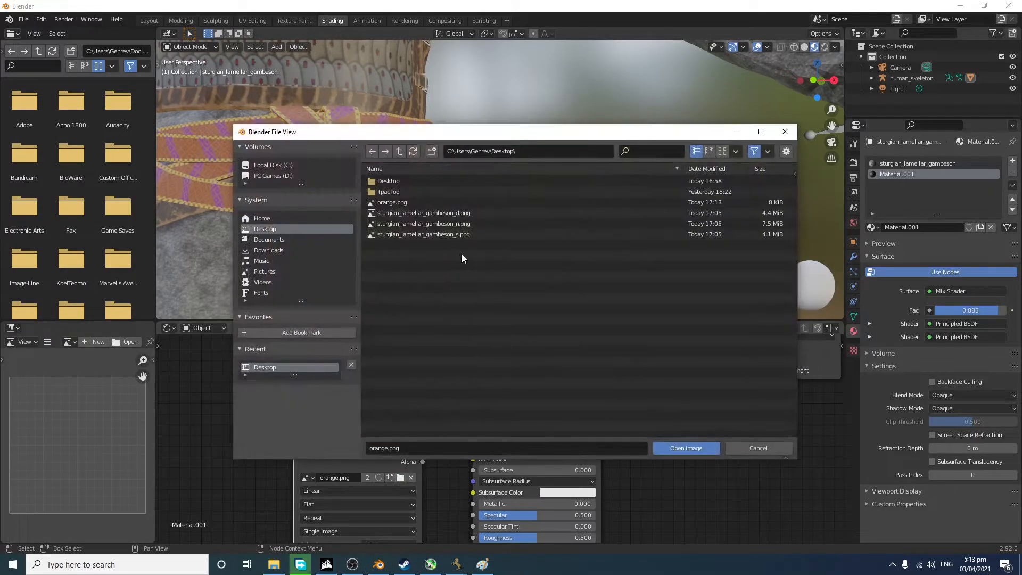
{"action": "double_click", "coordinate": [412, 202]}
Step: Set the Mix Shader's Fac in Material.001 to 0.625
{"action": "middle_click_drag", "start_coordinate": [507, 256], "coordinate": [364, 201]}
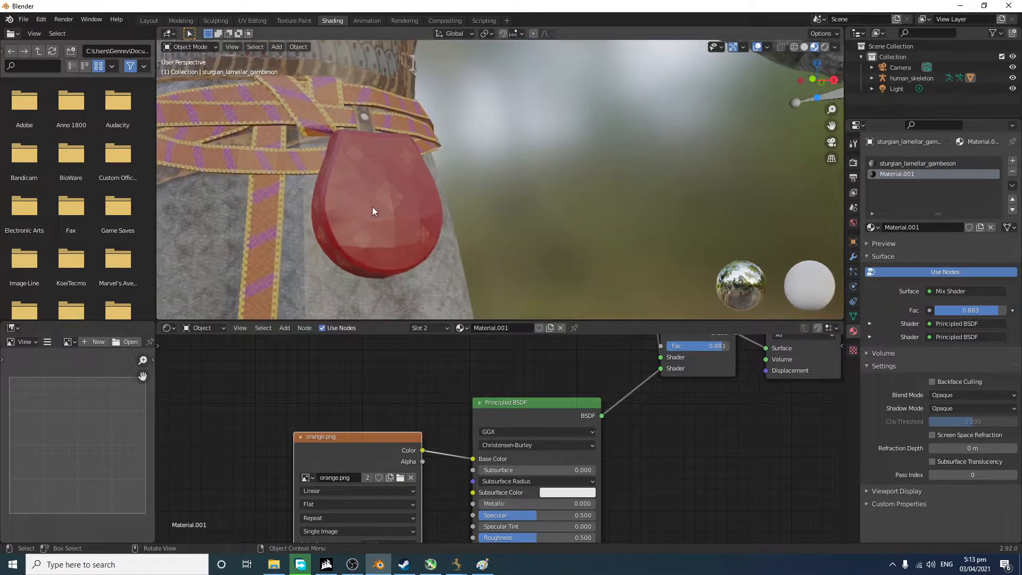
{"action": "left_click_drag", "start_coordinate": [716, 346], "coordinate": [706, 346]}
{"action": "scroll", "coordinate": [583, 186], "scroll_direction": "down", "scroll_amount": 2}
{"action": "scroll", "coordinate": [585, 186], "scroll_direction": "down", "scroll_amount": 4}
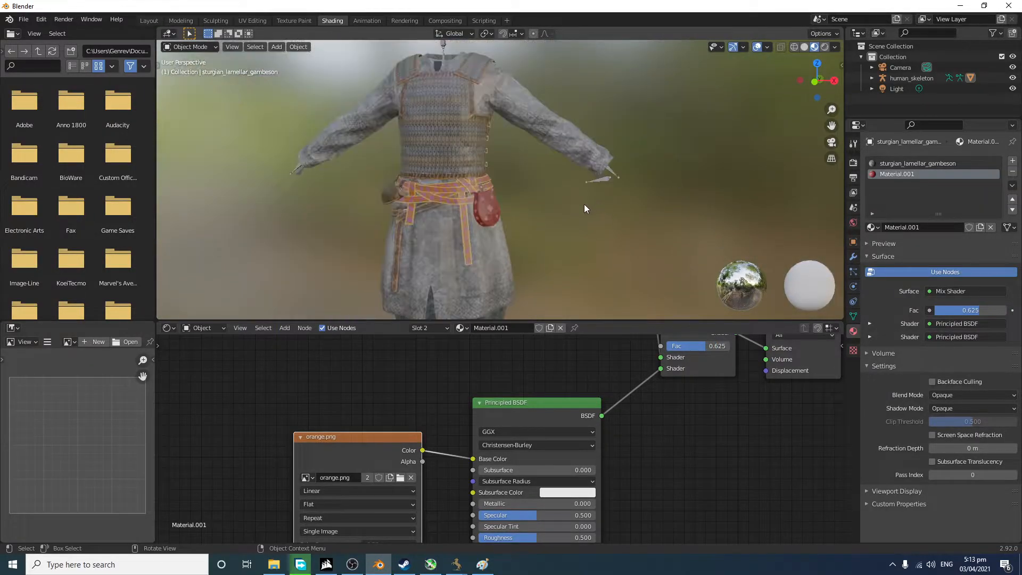
Step: Examine the retextured pouch against the rest of the gambeson from several angles and review Material.001's node setup
{"action": "scroll", "coordinate": [564, 218], "scroll_direction": "up", "scroll_amount": 6}
{"action": "scroll", "coordinate": [529, 251], "scroll_direction": "down", "scroll_amount": 6}
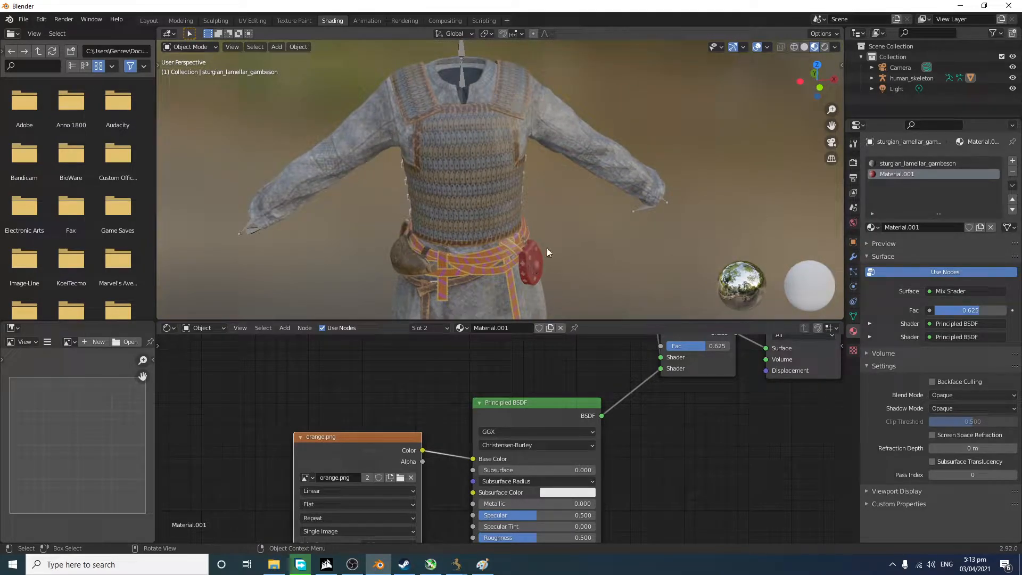
{"action": "middle_click_drag", "start_coordinate": [484, 314], "coordinate": [659, 196]}
{"action": "scroll", "coordinate": [662, 276], "scroll_direction": "down", "scroll_amount": 4}
{"action": "middle_click_drag", "start_coordinate": [659, 271], "coordinate": [543, 228]}
{"action": "scroll", "coordinate": [548, 231], "scroll_direction": "up", "scroll_amount": 5}
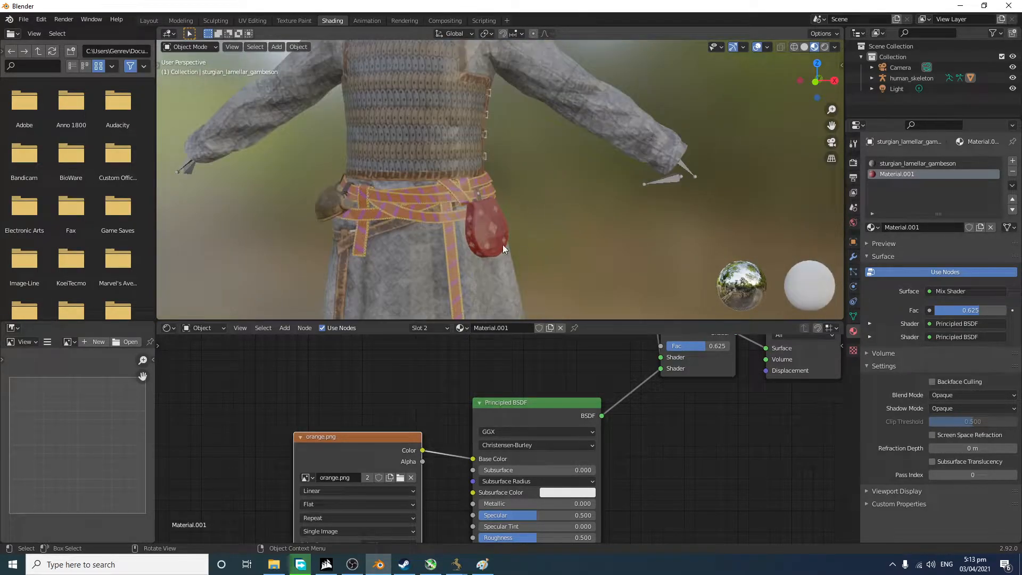
{"action": "scroll", "coordinate": [585, 208], "scroll_direction": "down", "scroll_amount": 3}
{"action": "middle_click_drag", "start_coordinate": [605, 192], "coordinate": [603, 219]}
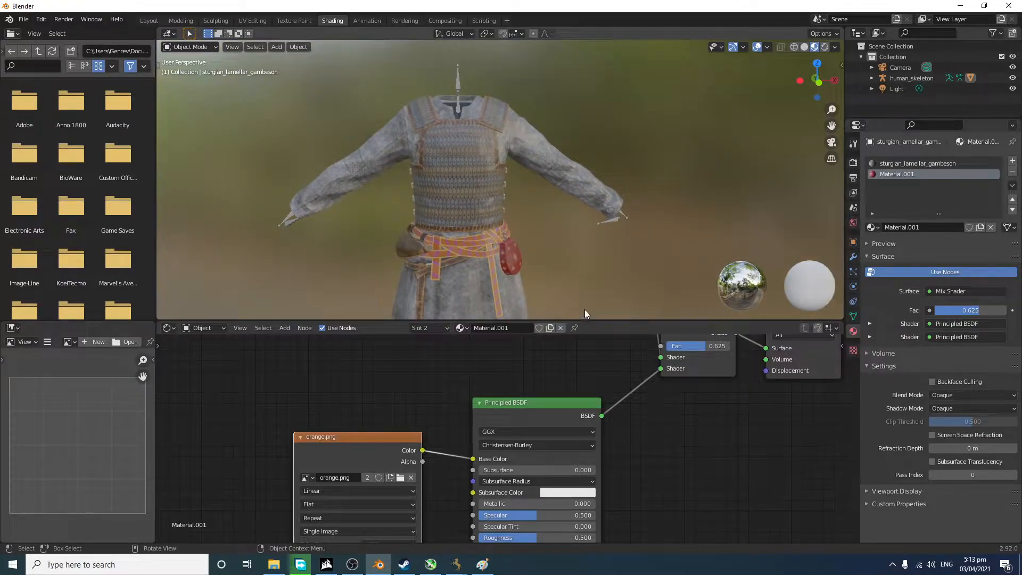
{"action": "scroll", "coordinate": [571, 302], "scroll_direction": "up", "scroll_amount": 1}
{"action": "mouse_move", "coordinate": [563, 260]}
{"action": "middle_mouse_down"}
{"action": "mouse_move", "coordinate": [588, 274]}
{"action": "mouse_move", "coordinate": [559, 257]}
{"action": "middle_mouse_up"}
{"action": "left_click", "coordinate": [521, 260]}
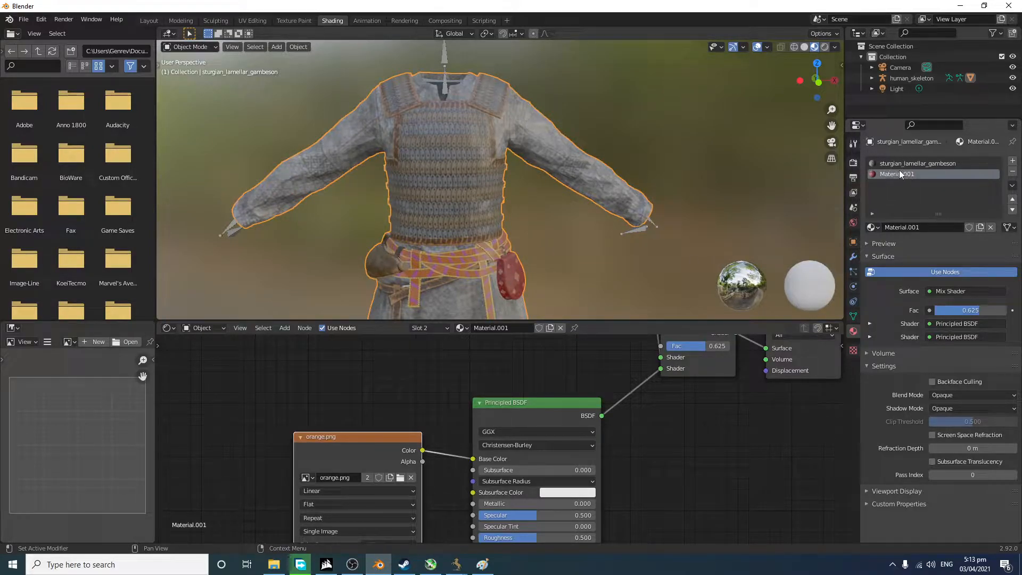
{"action": "left_click", "coordinate": [686, 209]}
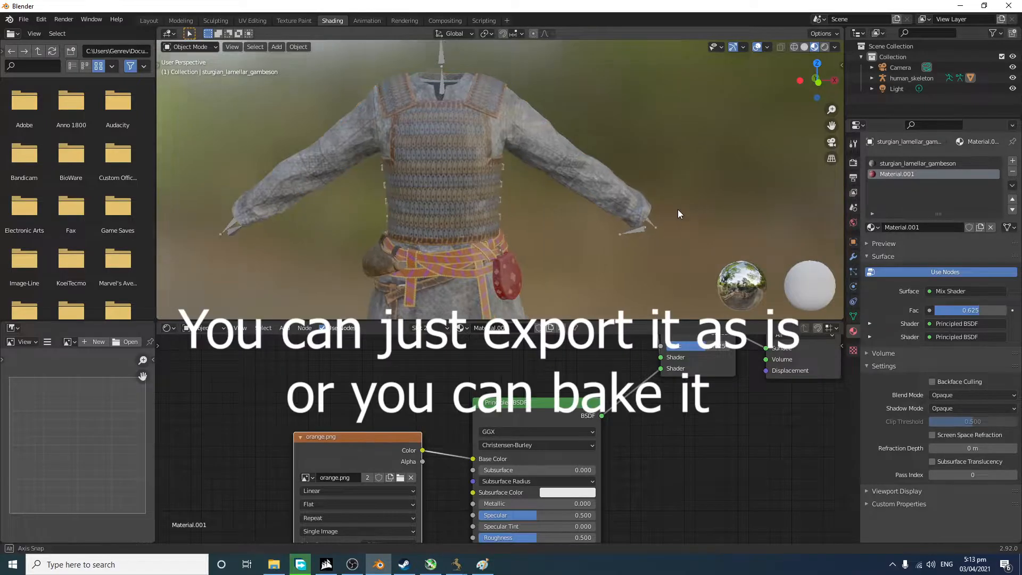
{"action": "middle_click_drag", "start_coordinate": [680, 209], "coordinate": [509, 234]}
{"action": "scroll", "coordinate": [548, 372], "scroll_direction": "down", "scroll_amount": 4}
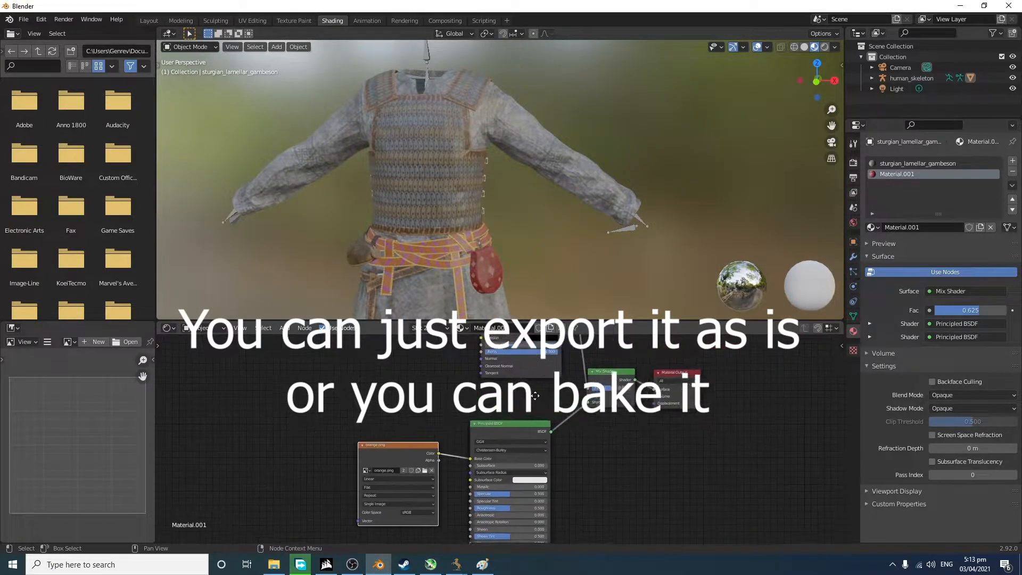
Step: Assign the sturgian_lamellar_gambeson material to the entire mesh and check the model in Object Mode
{"action": "left_click", "coordinate": [904, 163]}
{"action": "left_click", "coordinate": [441, 232]}
{"action": "key", "text": "Tab"}
{"action": "key", "text": "a"}
{"action": "left_click", "coordinate": [889, 242]}
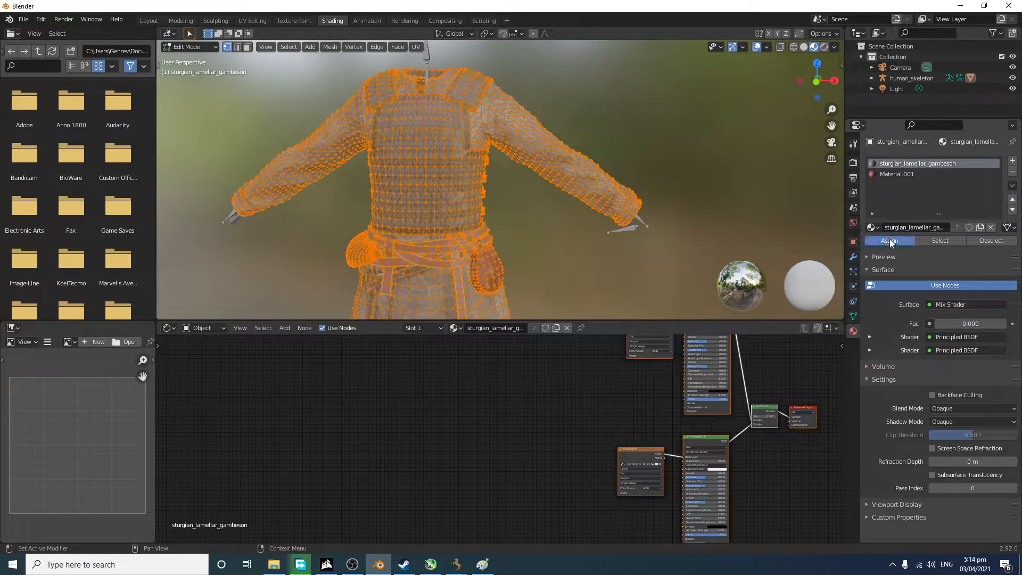
{"action": "key", "text": "Tab"}
{"action": "left_click", "coordinate": [572, 275]}
{"action": "scroll", "coordinate": [571, 273], "scroll_direction": "up", "scroll_amount": 3}
{"action": "scroll", "coordinate": [582, 264], "scroll_direction": "down", "scroll_amount": 3}
{"action": "mouse_move", "coordinate": [562, 265]}
{"action": "middle_mouse_down"}
{"action": "mouse_move", "coordinate": [585, 260]}
{"action": "mouse_move", "coordinate": [567, 253]}
{"action": "middle_mouse_up"}
{"action": "scroll", "coordinate": [484, 189], "scroll_direction": "up", "scroll_amount": 2}
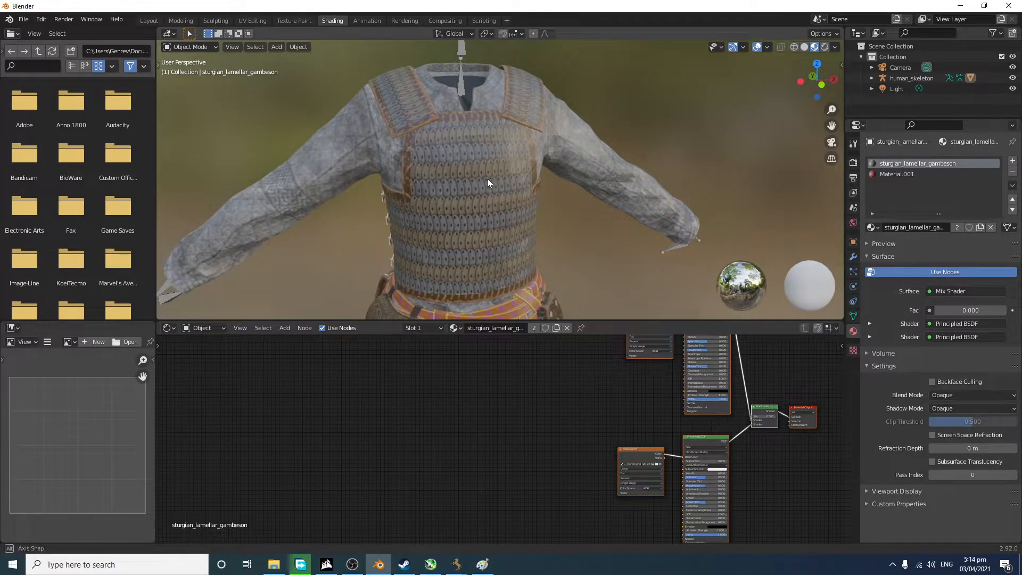
Step: Select the gambeson, switch to the Texture Paint workspace and frame the armour's chest for painting
{"action": "middle_click_drag", "start_coordinate": [490, 182], "coordinate": [462, 174]}
{"action": "left_click", "coordinate": [462, 174]}
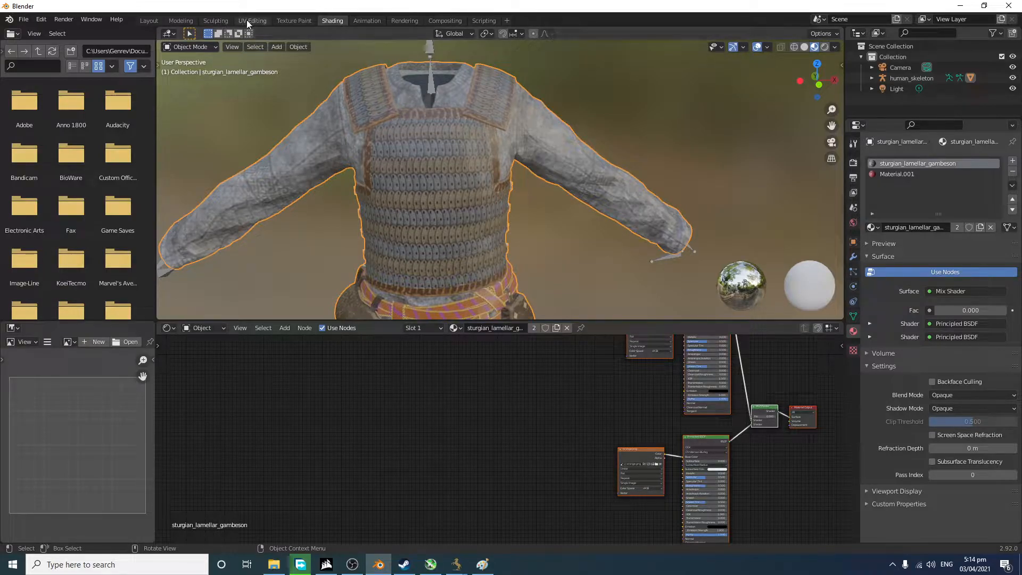
{"action": "left_click", "coordinate": [285, 19]}
{"action": "scroll", "coordinate": [627, 201], "scroll_direction": "up", "scroll_amount": 11}
{"action": "middle_click_drag", "start_coordinate": [627, 200], "coordinate": [674, 249]}
{"action": "scroll", "coordinate": [687, 255], "scroll_direction": "up", "scroll_amount": 4}
{"action": "scroll", "coordinate": [250, 229], "scroll_direction": "down", "scroll_amount": 3}
{"action": "scroll", "coordinate": [606, 222], "scroll_direction": "up", "scroll_amount": 5}
{"action": "scroll", "coordinate": [607, 222], "scroll_direction": "down", "scroll_amount": 5}
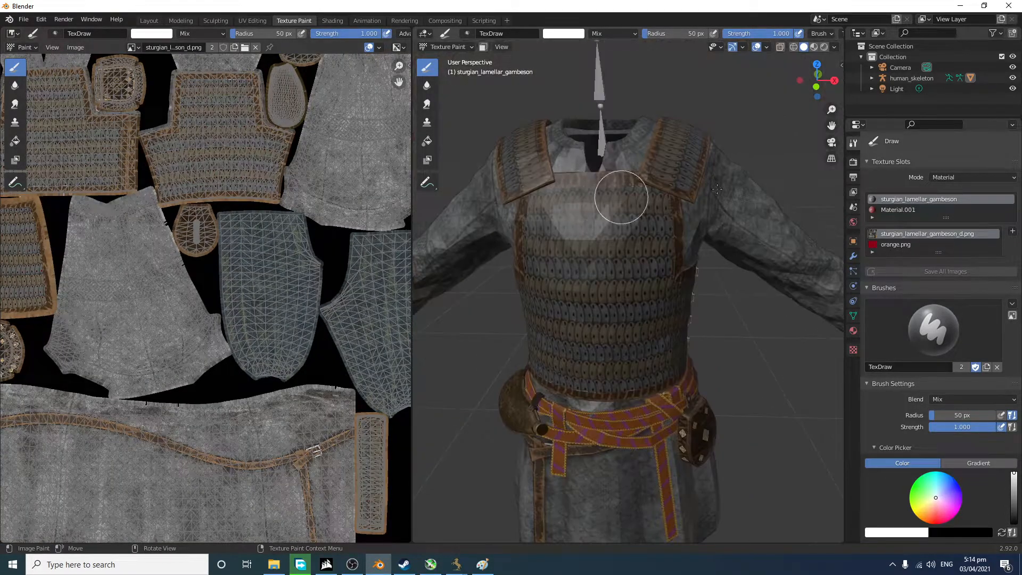
Step: Set the brush to red with a 22 px radius and paint a cross on the lamellar chest
{"action": "left_click", "coordinate": [935, 524]}
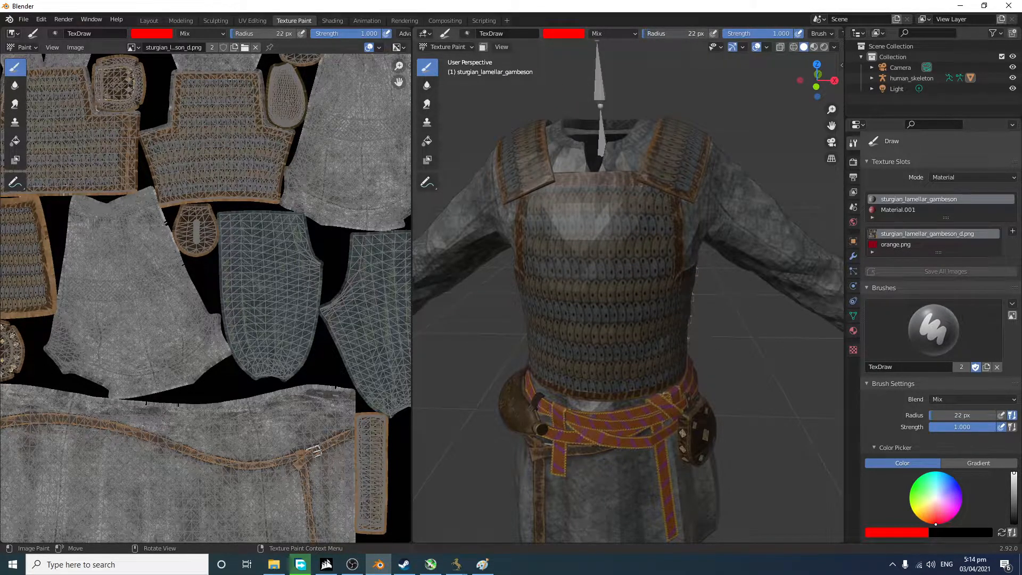
{"action": "left_click_drag", "start_coordinate": [597, 202], "coordinate": [601, 366]}
{"action": "mouse_move", "coordinate": [542, 287]}
{"action": "left_mouse_down"}
{"action": "mouse_move", "coordinate": [645, 282]}
{"action": "mouse_move", "coordinate": [655, 297]}
{"action": "left_mouse_up"}
Step: Examine the painted chest cross on the gambeson from different angles and distances
{"action": "mouse_move", "coordinate": [655, 296]}
{"action": "middle_mouse_down"}
{"action": "mouse_move", "coordinate": [698, 306]}
{"action": "mouse_move", "coordinate": [783, 238]}
{"action": "middle_mouse_up"}
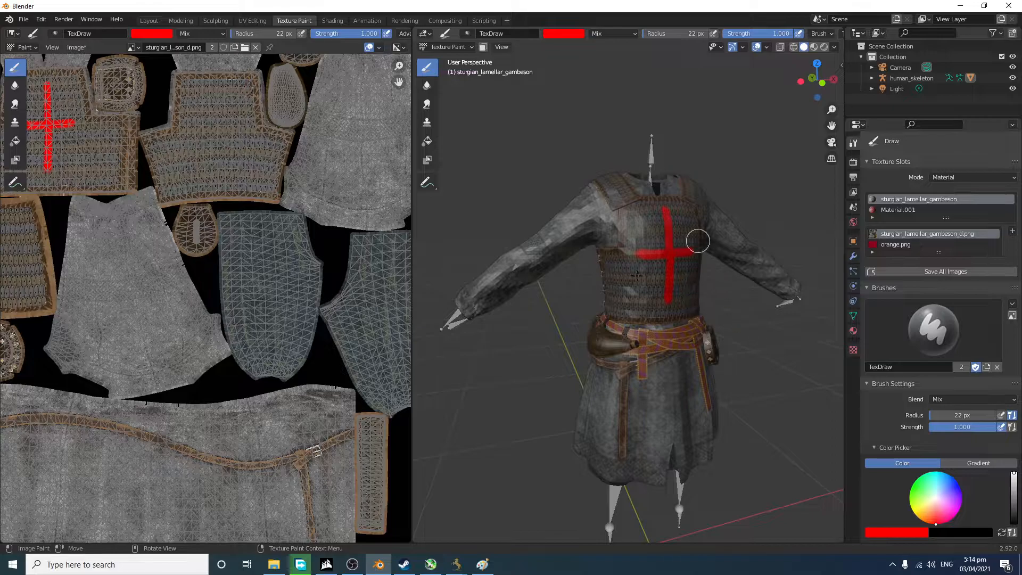
{"action": "scroll", "coordinate": [663, 258], "scroll_direction": "up", "scroll_amount": 1}
{"action": "key", "text": "Tab"}
{"action": "key", "text": "Tab"}
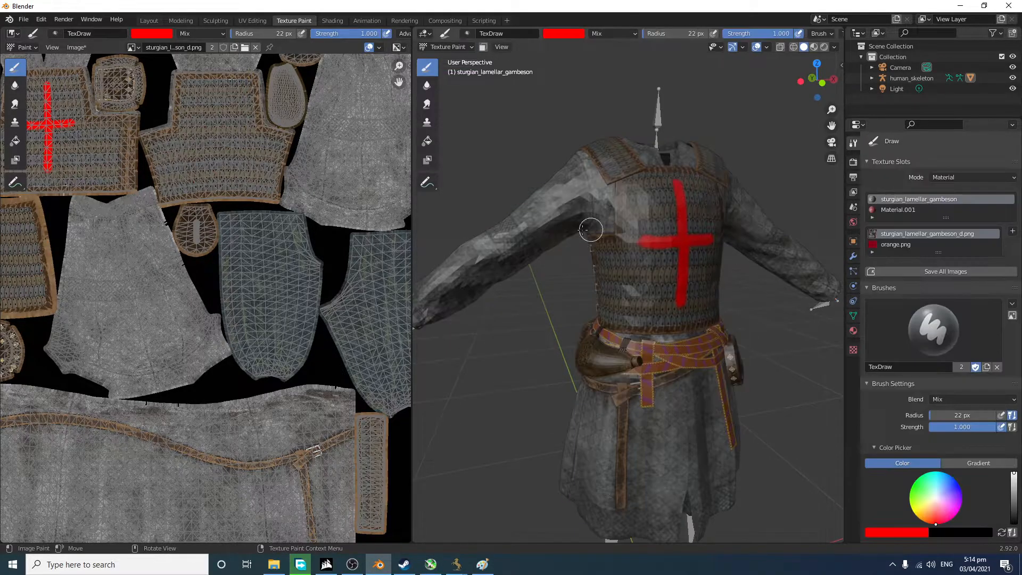
{"action": "scroll", "coordinate": [722, 275], "scroll_direction": "down", "scroll_amount": 2}
{"action": "middle_click_drag", "start_coordinate": [721, 274], "coordinate": [699, 265]}
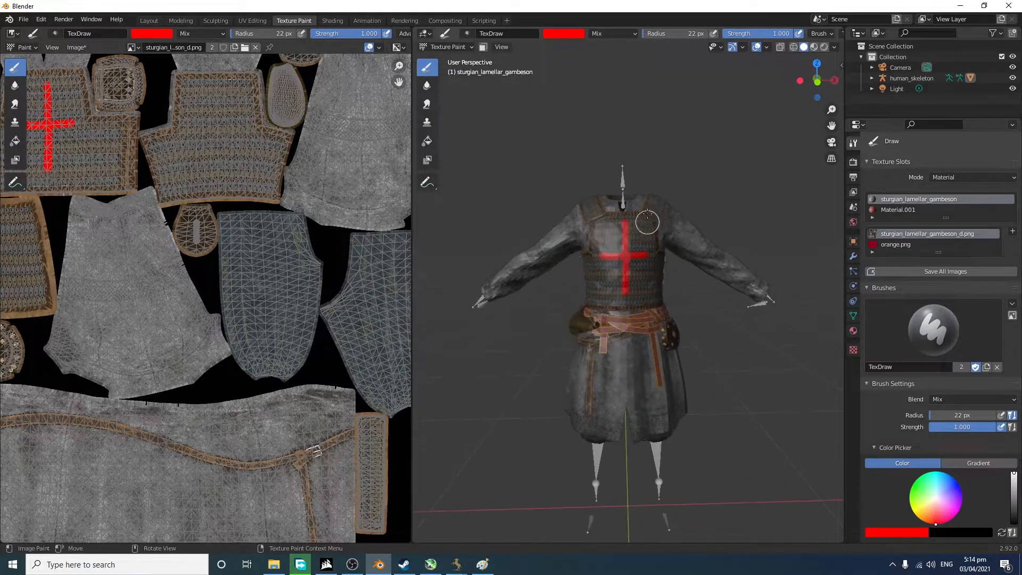
{"action": "scroll", "coordinate": [611, 291], "scroll_direction": "up", "scroll_amount": 3}
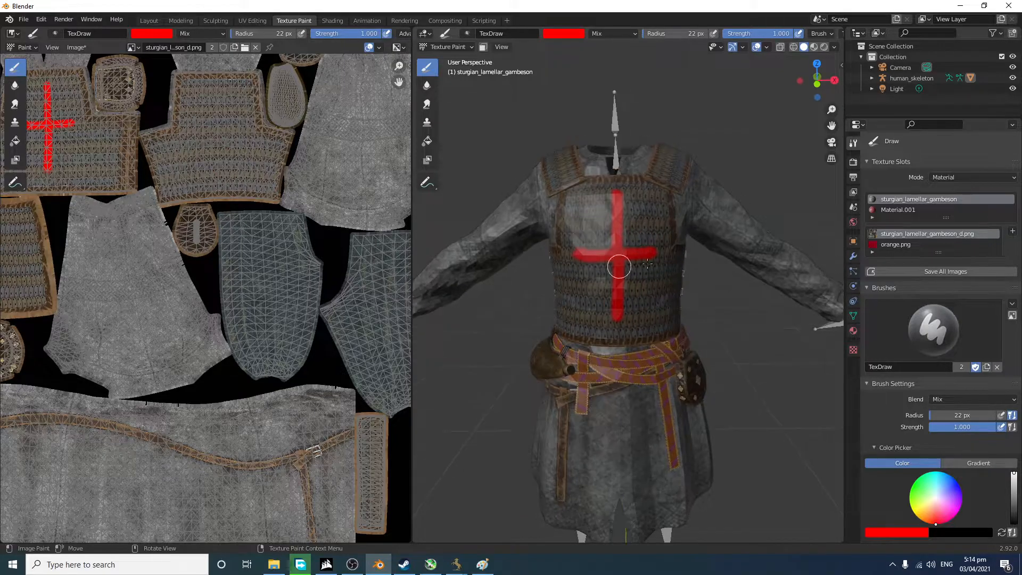
Step: Close the orange image in Paint, start a new blank Paint document and zoom it out to 50%
{"action": "left_click", "coordinate": [484, 563]}
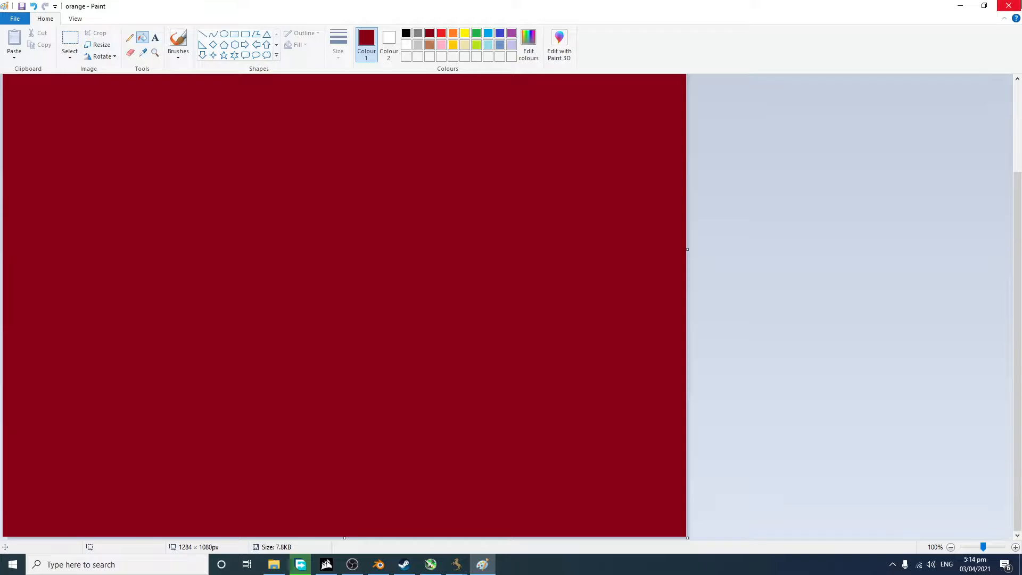
{"action": "left_click", "coordinate": [1008, 6]}
{"action": "key", "text": "super"}
{"action": "type", "text": "pa"}
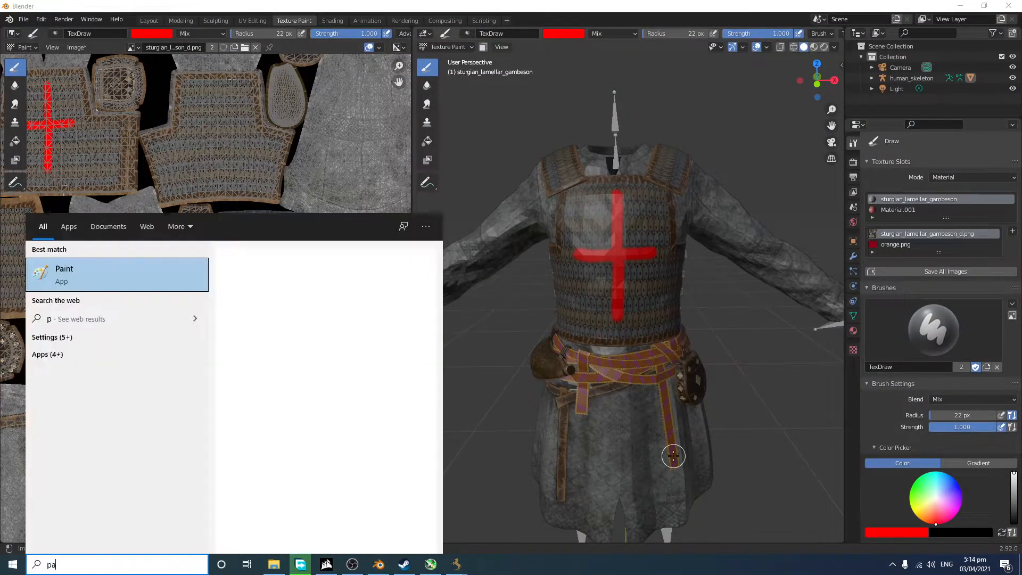
{"action": "key", "text": "Return"}
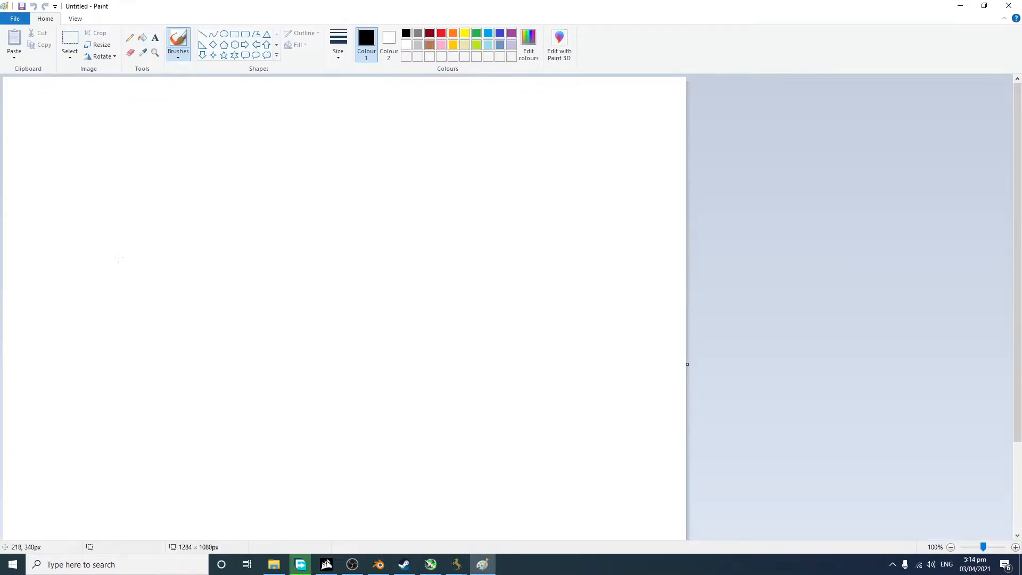
{"action": "scroll", "coordinate": [128, 240], "scroll_direction": "down", "scroll_amount": 1, "text": "ctrl"}
{"action": "scroll", "coordinate": [153, 194], "scroll_direction": "up", "scroll_amount": 1, "text": "ctrl"}
{"action": "scroll", "coordinate": [208, 171], "scroll_direction": "down", "scroll_amount": 1, "text": "ctrl"}
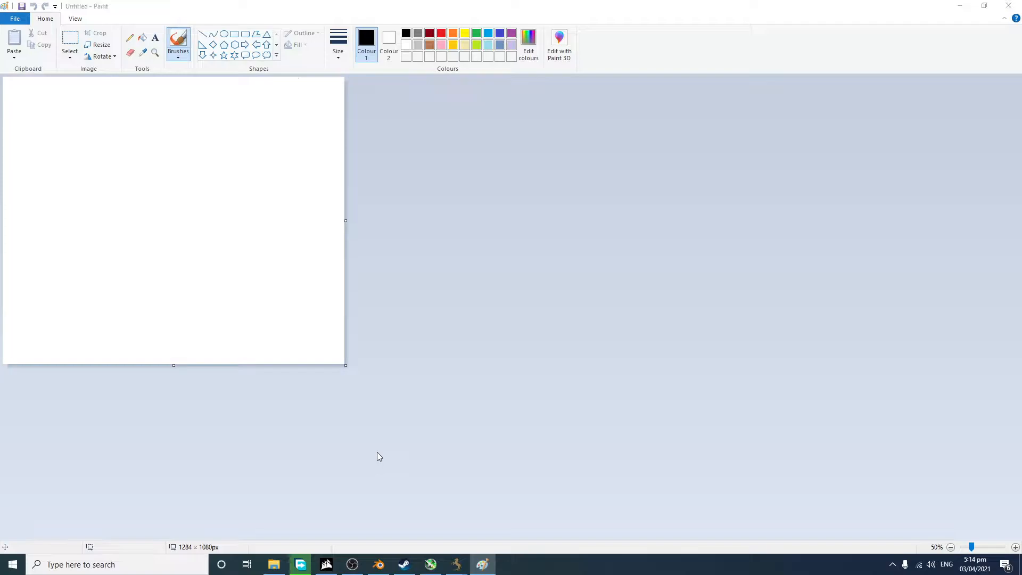
Step: Switch to Google Chrome and search the web for "symbol png" in a new tab
{"action": "key", "text": "super"}
{"action": "type", "text": "goo"}
{"action": "left_click", "coordinate": [87, 269]}
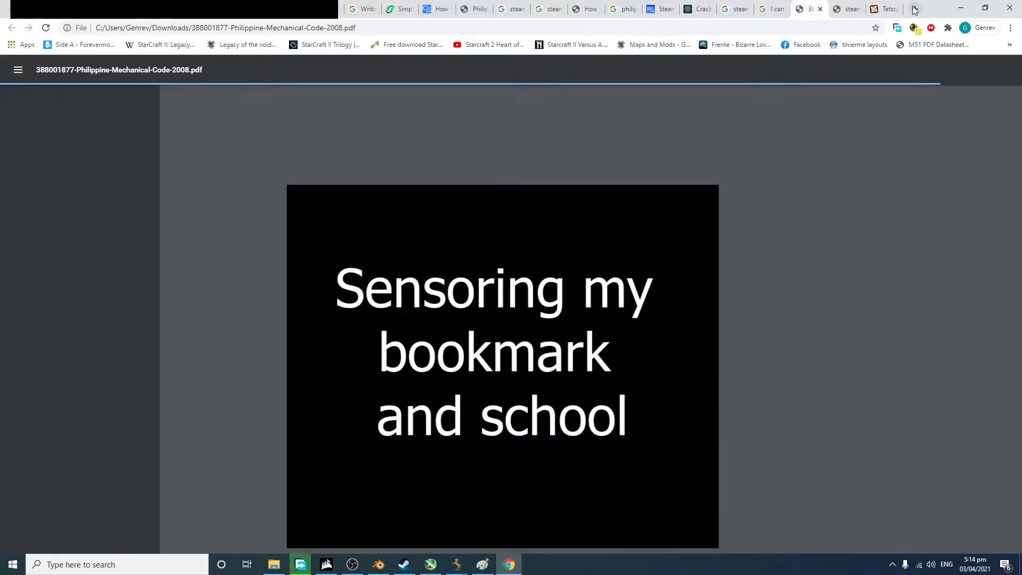
{"action": "left_click", "coordinate": [914, 9]}
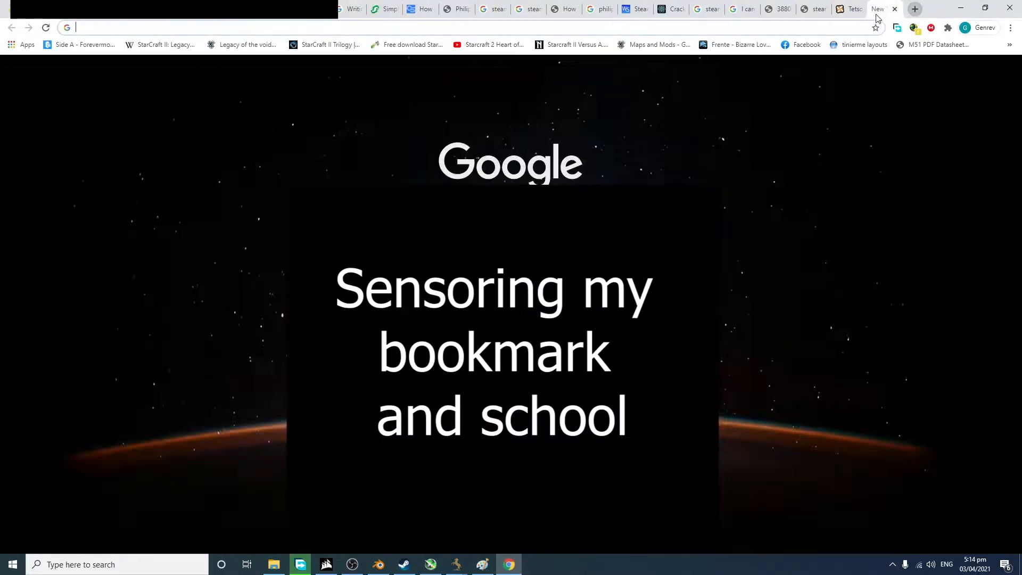
{"action": "left_click", "coordinate": [745, 28]}
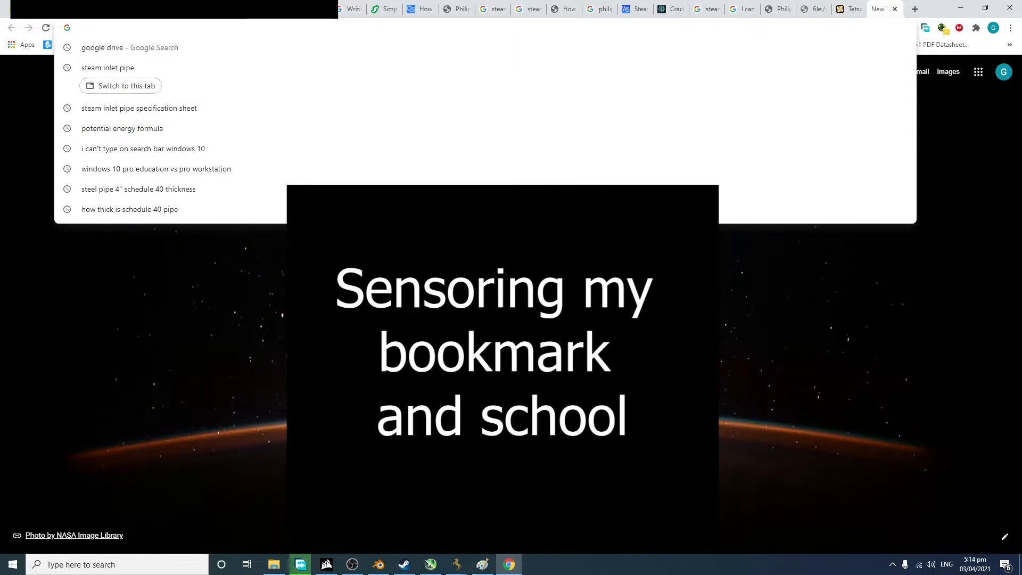
{"action": "type", "text": "symbol png"}
{"action": "key", "text": "Return"}
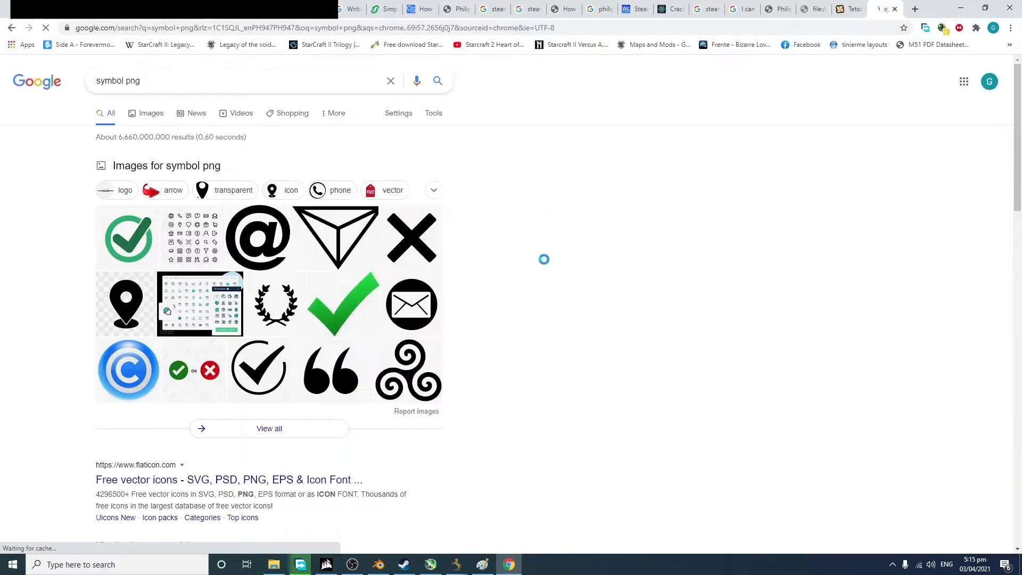
Step: Browse the image results for symbols and open the black laurel wreath image in its own tab
{"action": "left_click", "coordinate": [263, 235]}
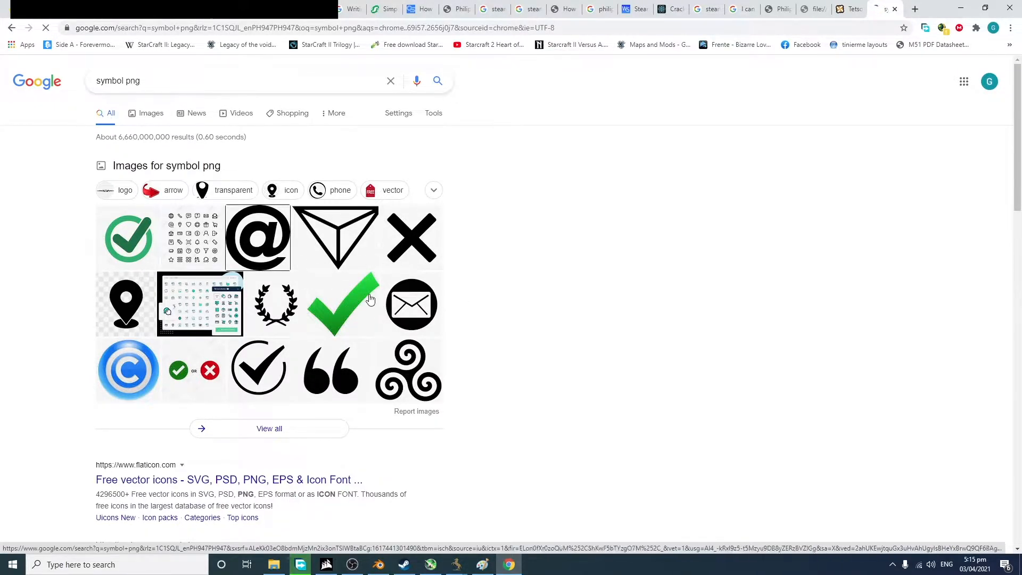
{"action": "right_click", "coordinate": [397, 381]}
{"action": "left_click", "coordinate": [695, 308]}
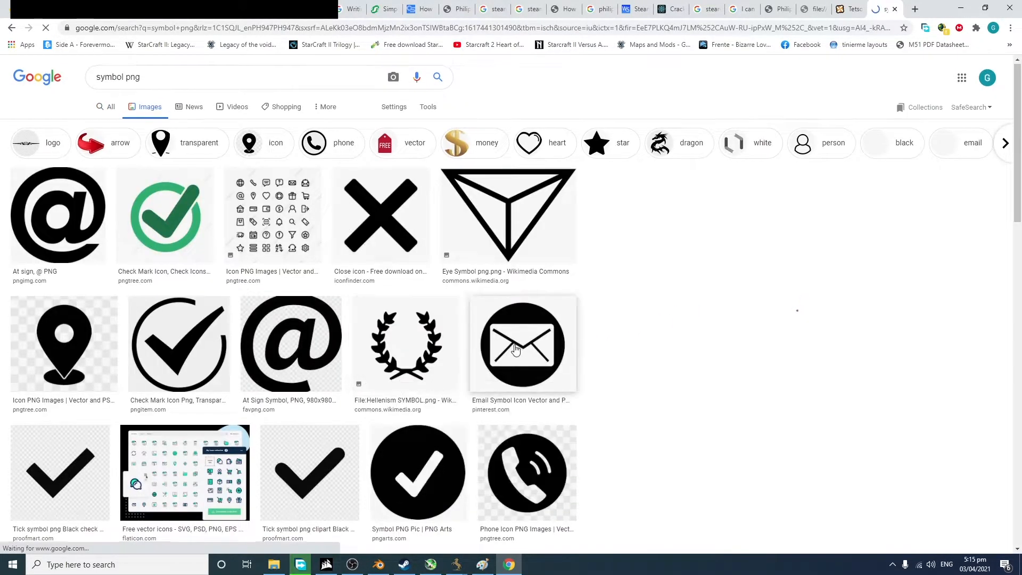
{"action": "scroll", "coordinate": [695, 308], "scroll_direction": "down", "scroll_amount": 3}
{"action": "right_click", "coordinate": [356, 195]}
{"action": "left_click", "coordinate": [524, 260]}
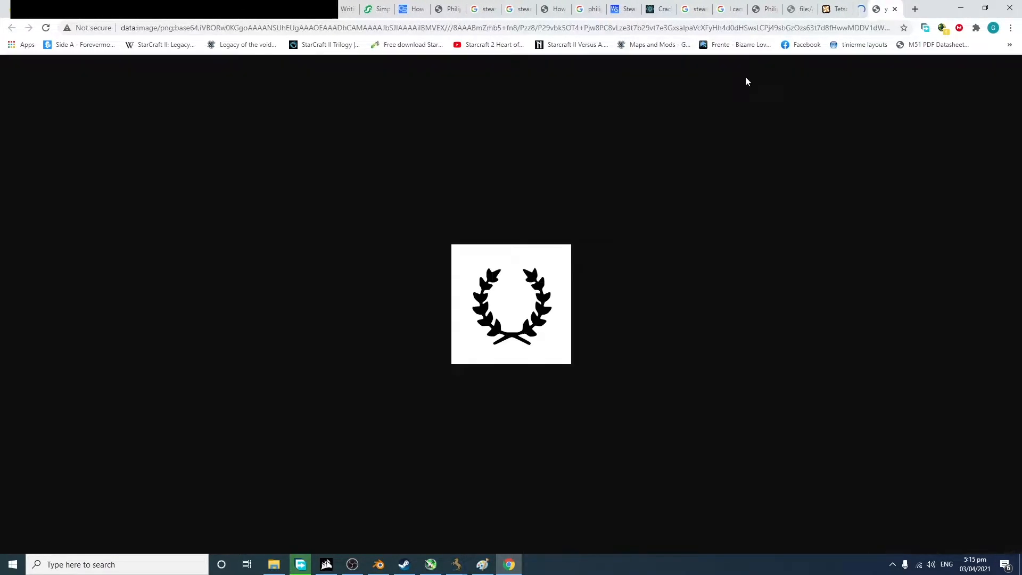
Step: Copy the laurel wreath into the blank Paint document and crop the canvas to it
{"action": "right_click", "coordinate": [498, 300]}
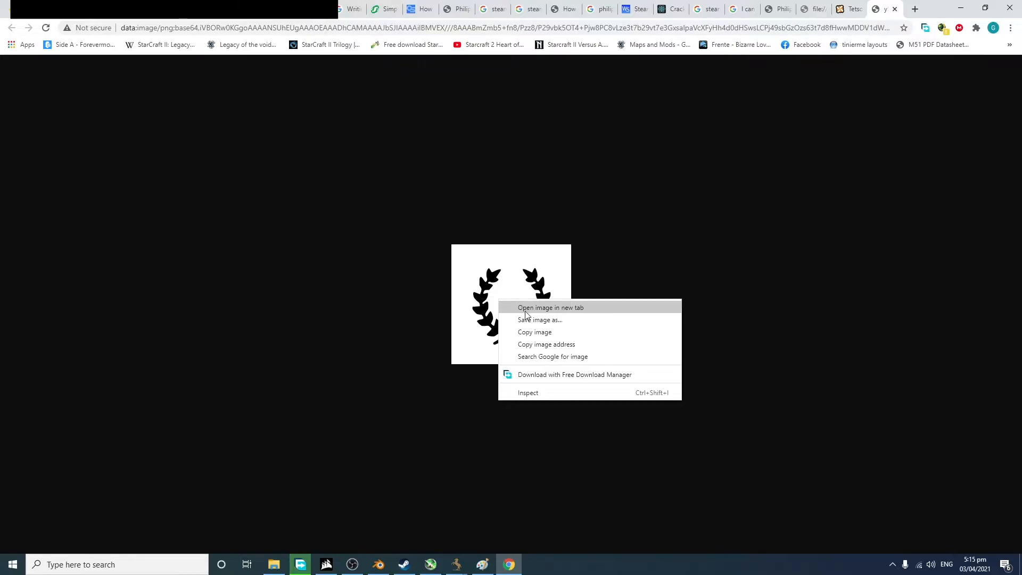
{"action": "left_click", "coordinate": [535, 332]}
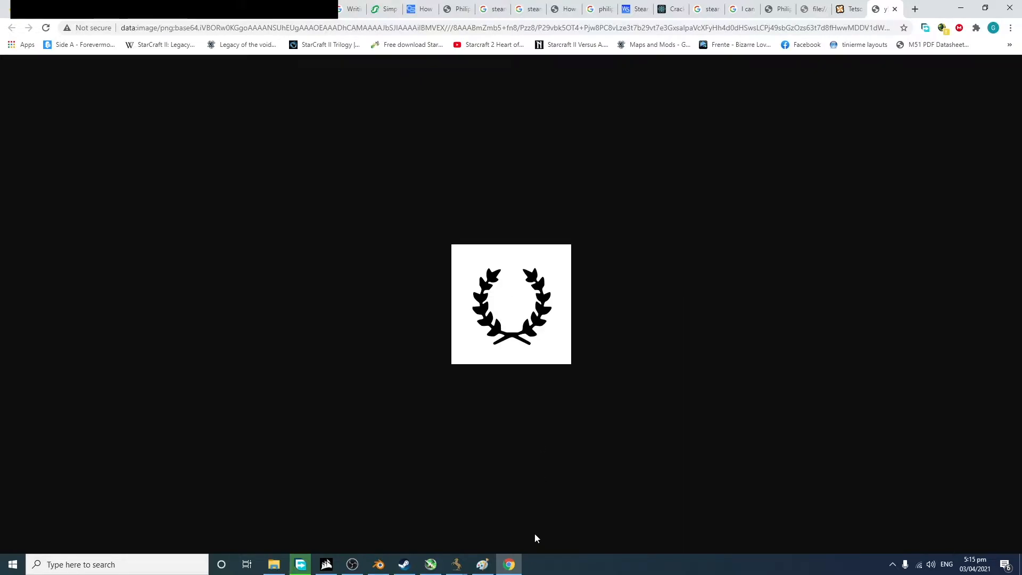
{"action": "left_click", "coordinate": [482, 564]}
{"action": "key", "text": "ctrl+v"}
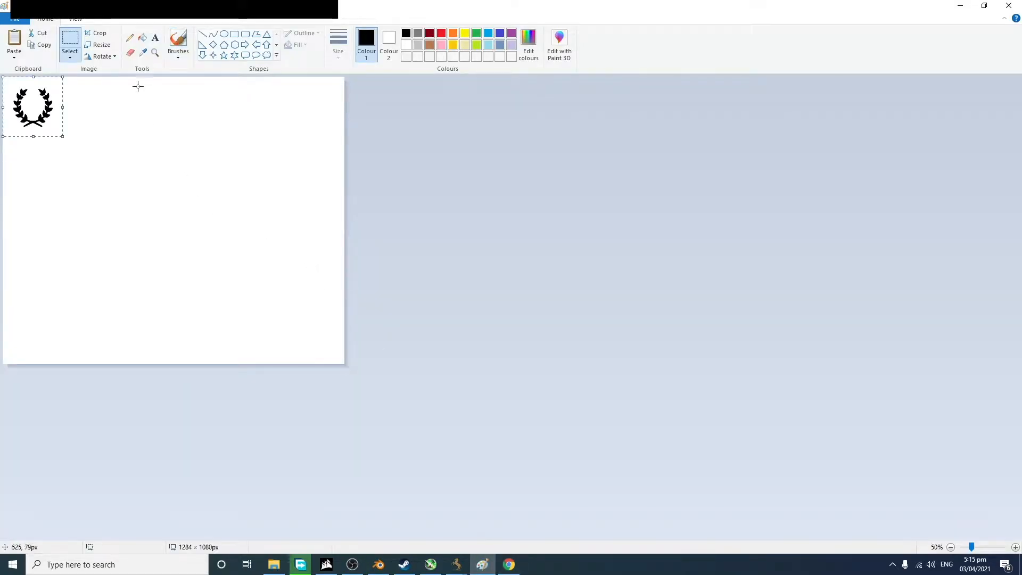
{"action": "left_click", "coordinate": [101, 35]}
{"action": "scroll", "coordinate": [133, 169], "scroll_direction": "up", "scroll_amount": 2, "text": "ctrl"}
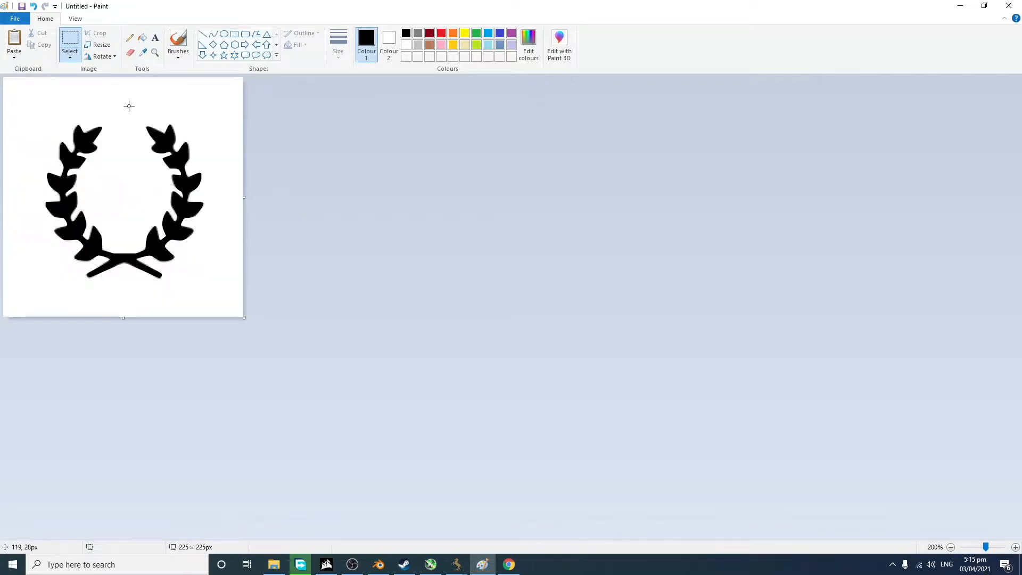
Step: Save the wreath image to the Desktop as a PNG named leaf
{"action": "key", "text": "ctrl+s"}
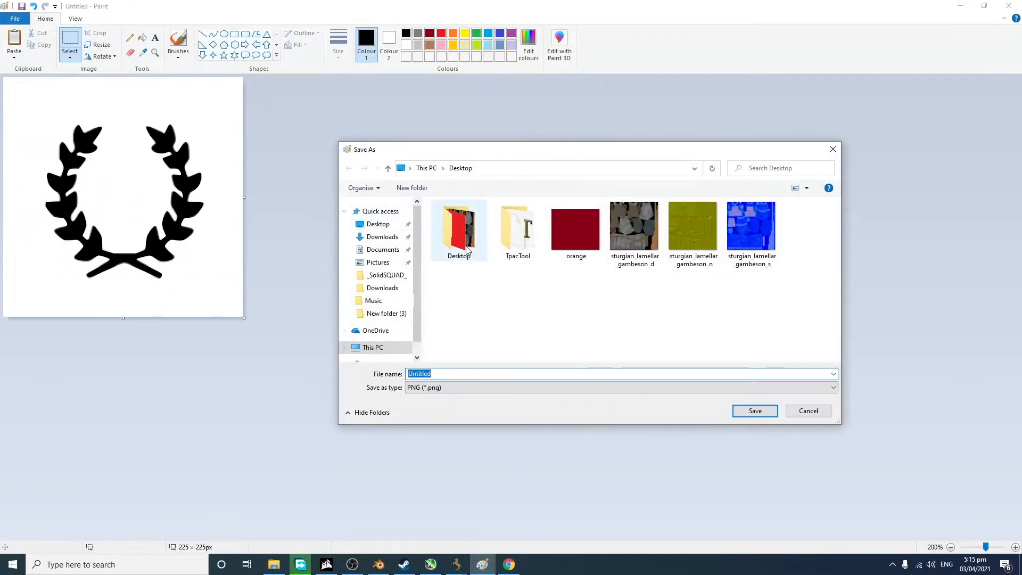
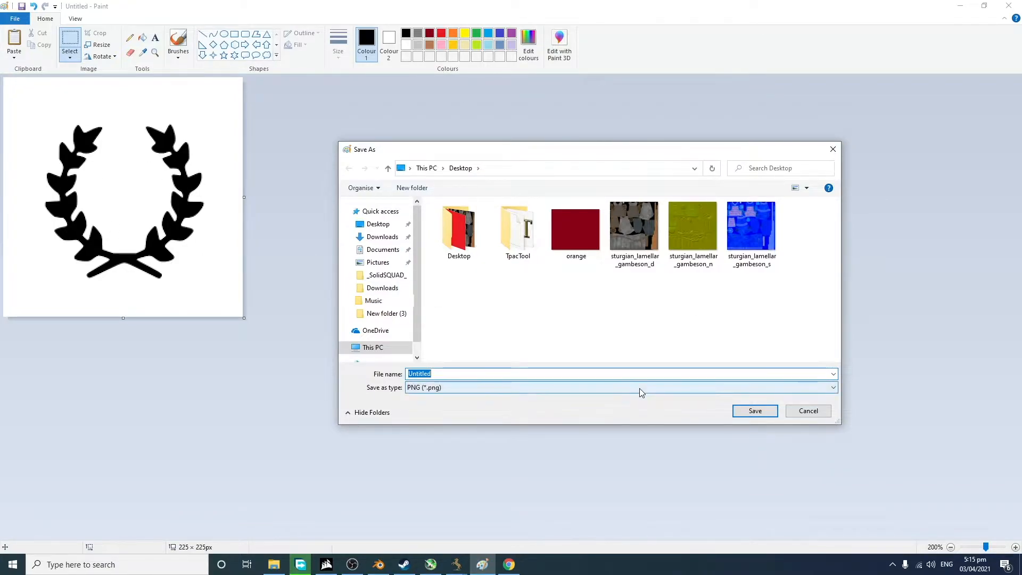
{"action": "type", "text": "leave"}
{"action": "key", "text": "Return"}
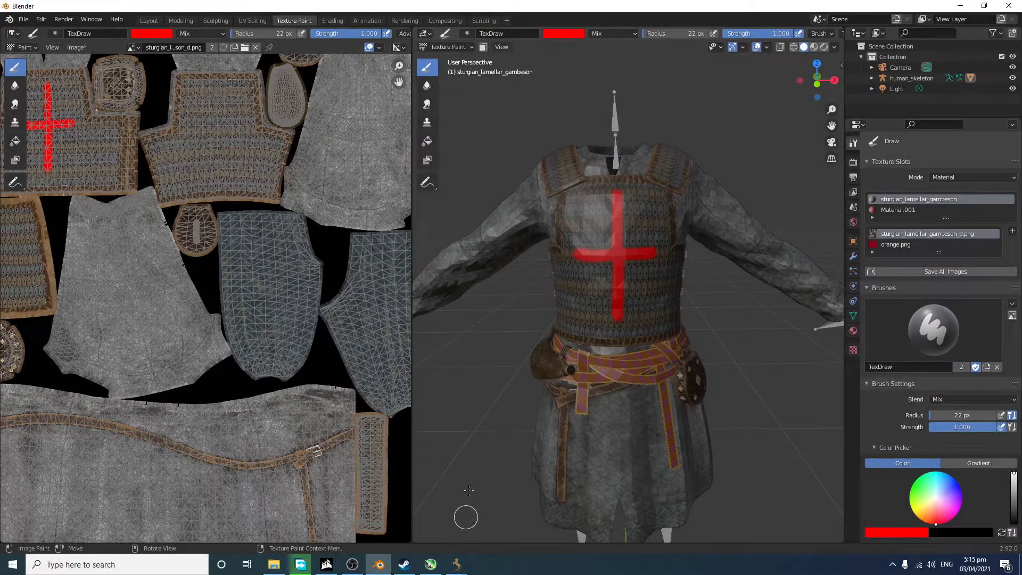
Step: Return to Blender and undo the red cross painted on the gambeson's chest
{"action": "scroll", "coordinate": [469, 490], "scroll_direction": "down", "scroll_amount": 2}
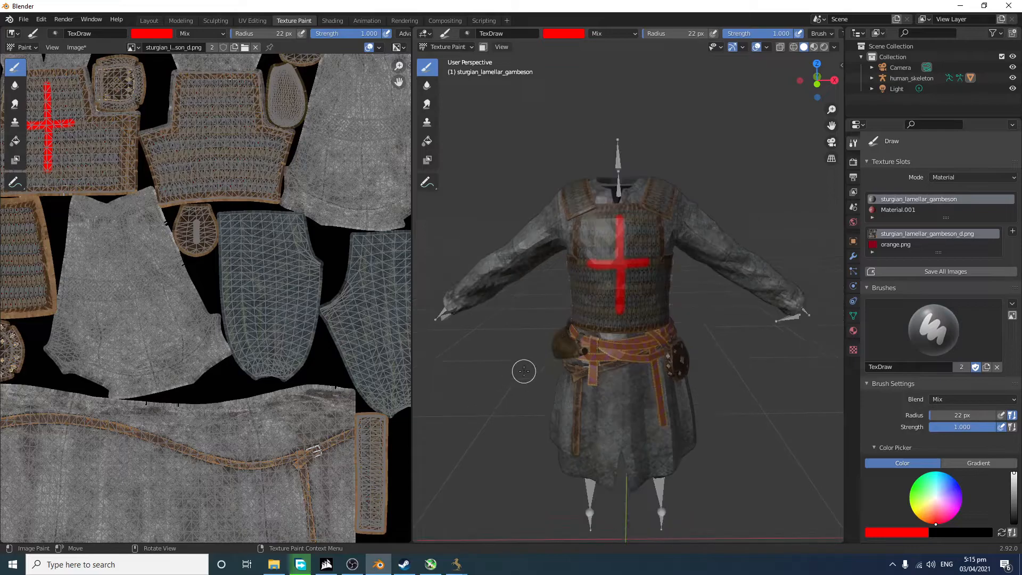
{"action": "key", "text": "Tab"}
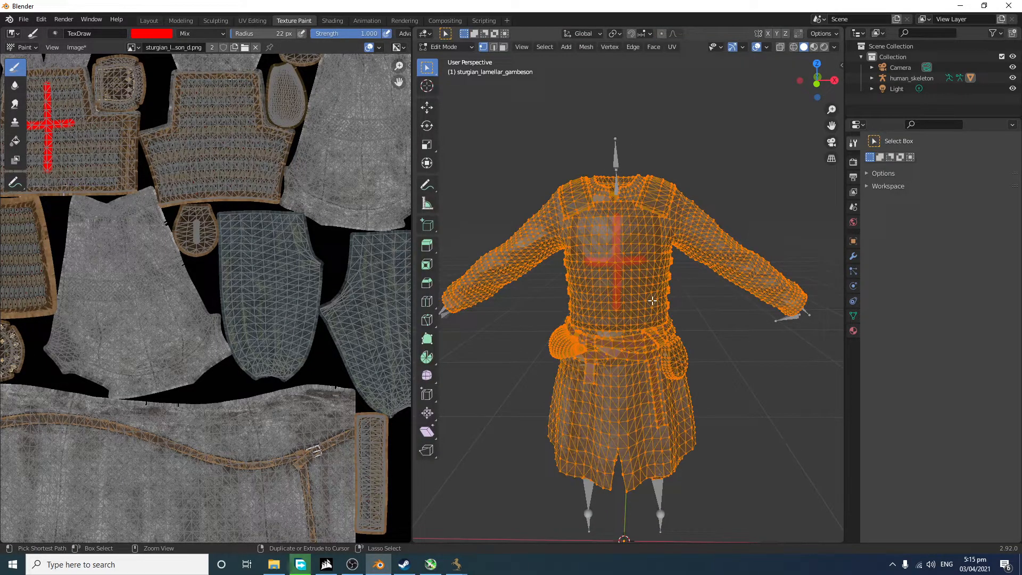
{"action": "key", "text": "Tab"}
{"action": "scroll", "coordinate": [704, 325], "scroll_direction": "up", "scroll_amount": 4}
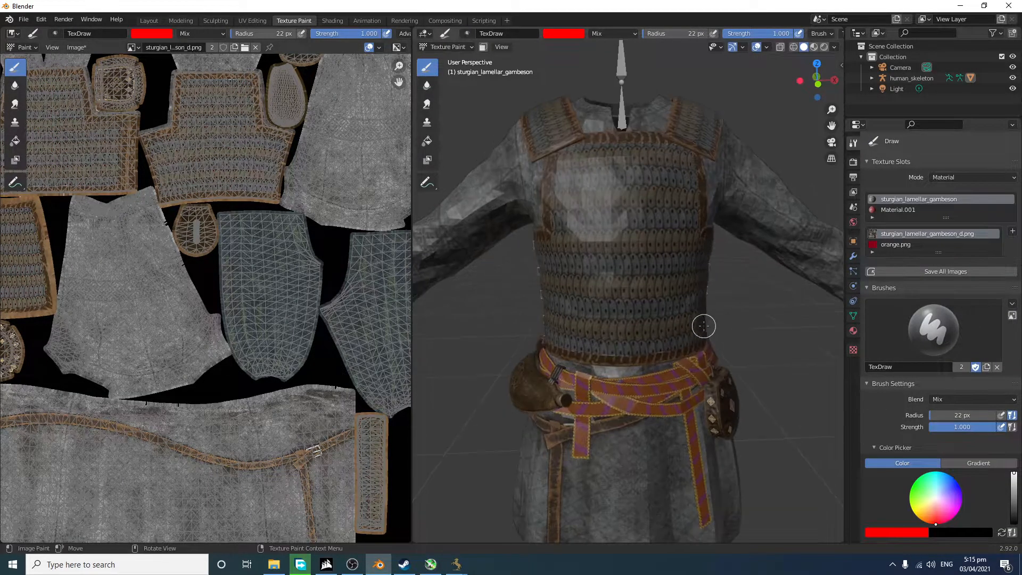
{"action": "scroll", "coordinate": [567, 195], "scroll_direction": "down", "scroll_amount": 3}
Step: Switch to the Shading workspace and replace orange.png with leaf.png in the gambeson material's lower image texture node
{"action": "left_click", "coordinate": [334, 20]}
{"action": "scroll", "coordinate": [567, 369], "scroll_direction": "up", "scroll_amount": 4}
{"action": "scroll", "coordinate": [471, 415], "scroll_direction": "up", "scroll_amount": 3}
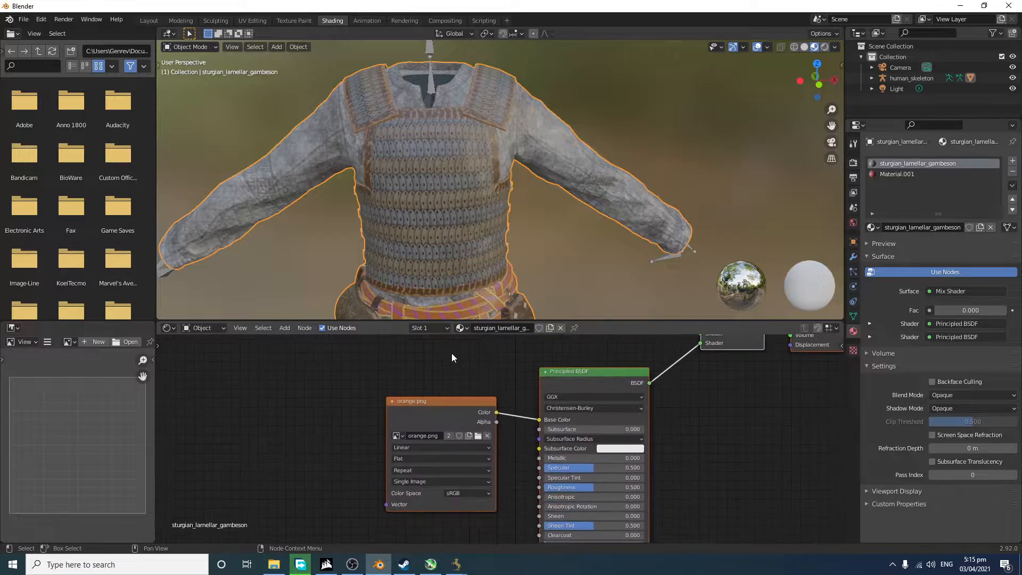
{"action": "left_click", "coordinate": [473, 435]}
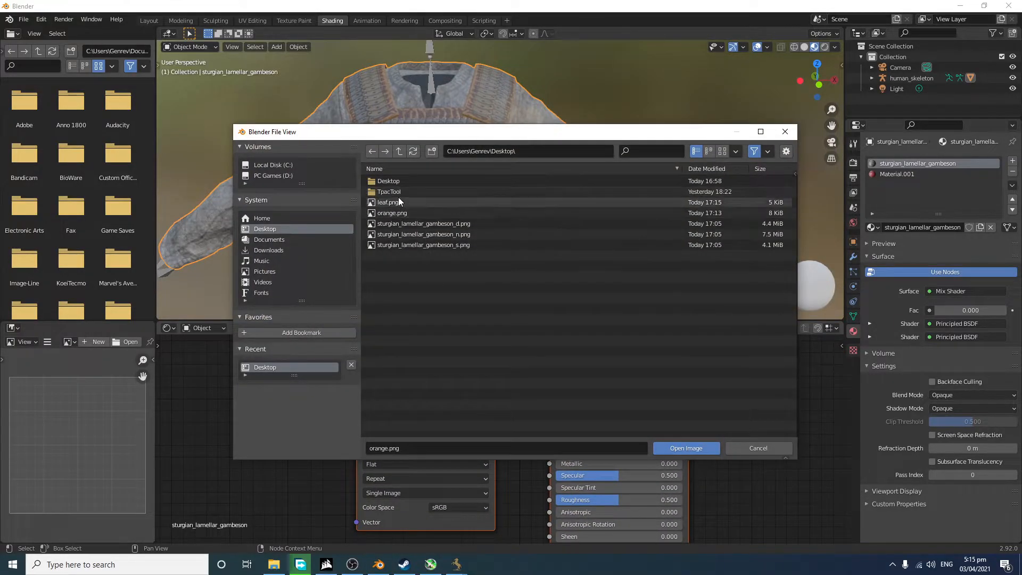
{"action": "left_click", "coordinate": [394, 203]}
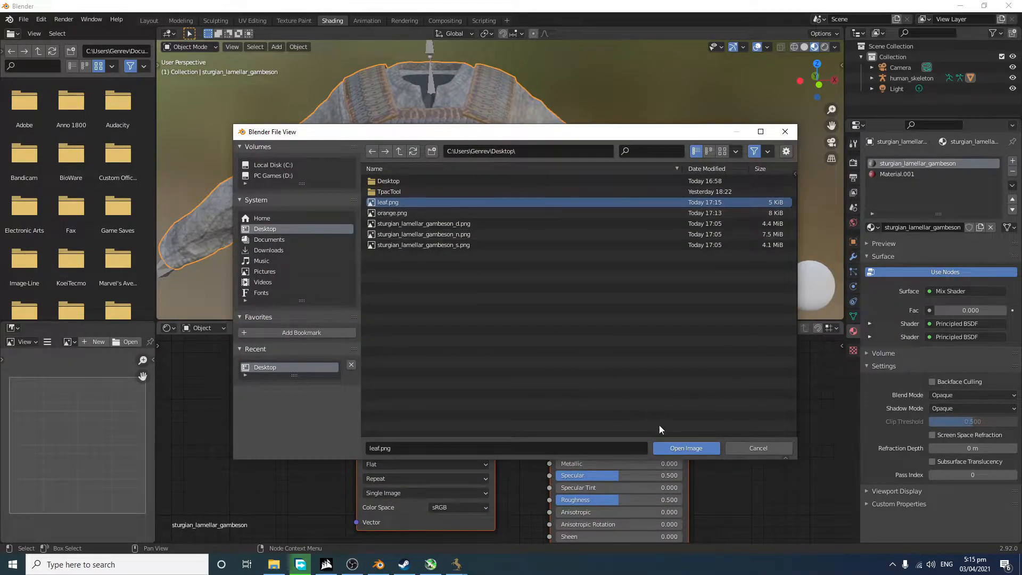
{"action": "left_click", "coordinate": [684, 449]}
{"action": "middle_click_drag", "start_coordinate": [544, 232], "coordinate": [515, 226]}
{"action": "scroll", "coordinate": [512, 222], "scroll_direction": "up", "scroll_amount": 2}
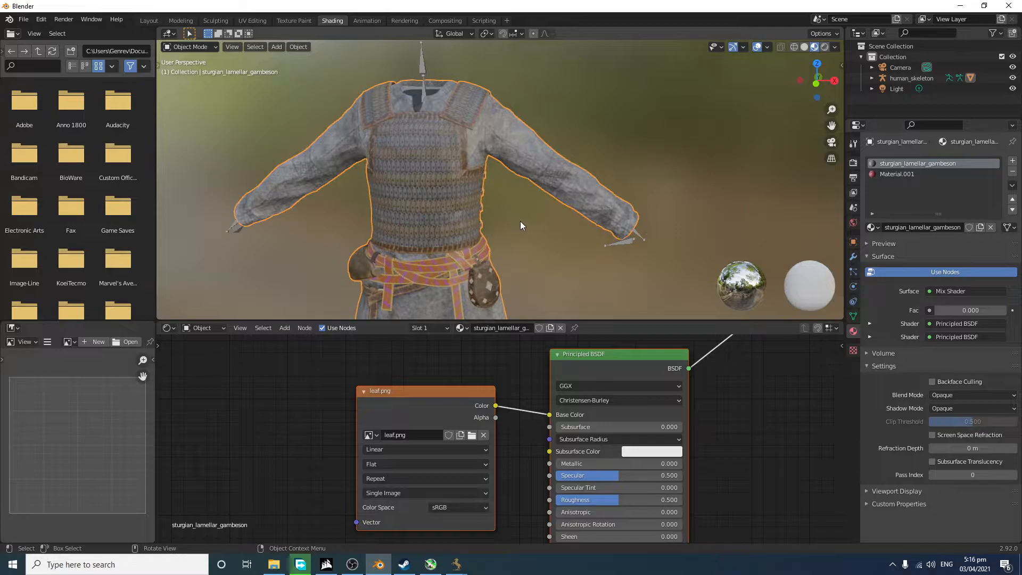
Step: Open the leaf image from the desktop in Paint and copy the whole picture
{"action": "left_click", "coordinate": [1019, 564]}
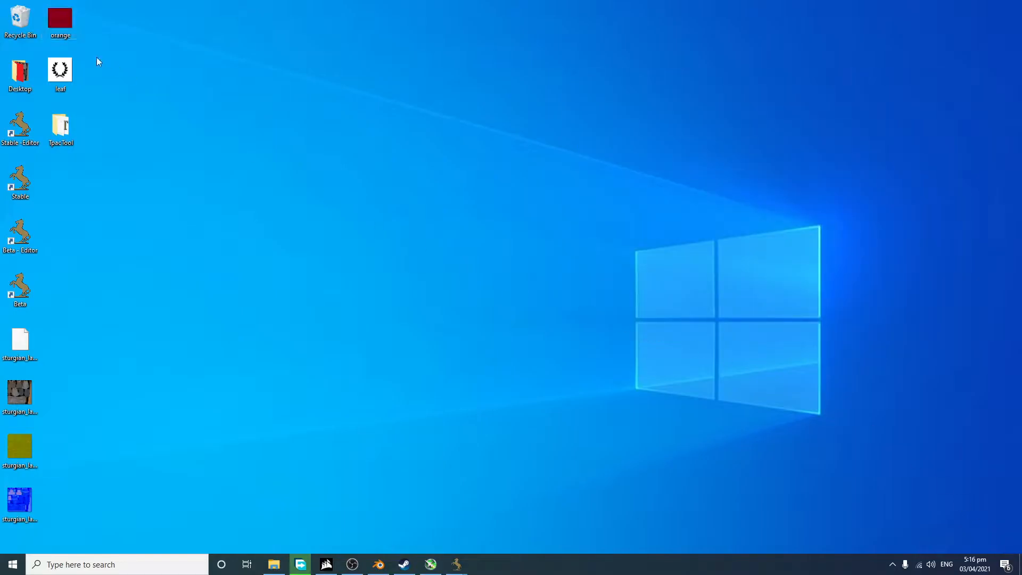
{"action": "right_click", "coordinate": [58, 78]}
{"action": "left_click", "coordinate": [101, 140]}
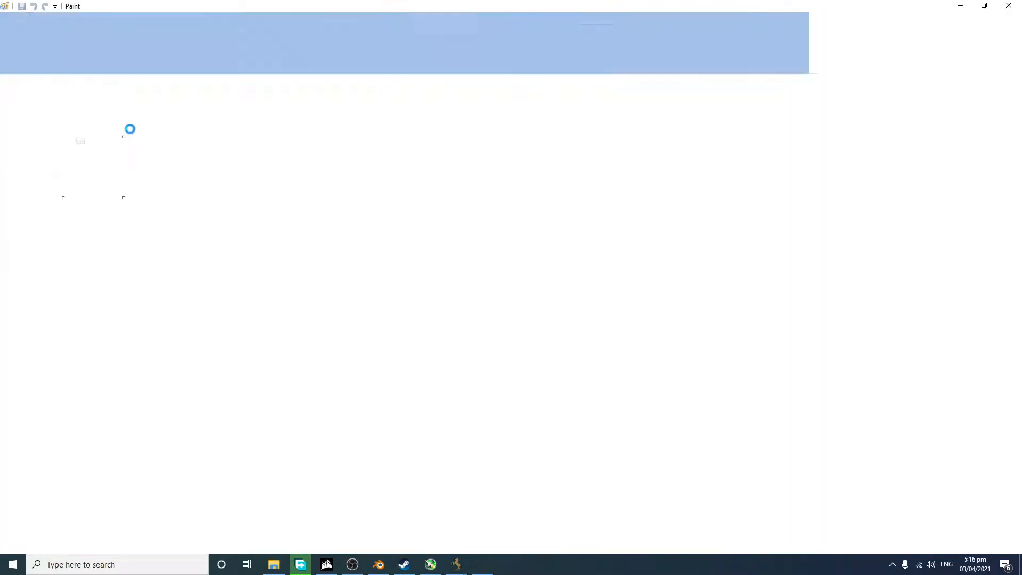
{"action": "key", "text": "ctrl+a"}
{"action": "left_click", "coordinate": [1020, 564]}
Step: Open sturgian_lamellar_gambeson_d in Paint and paste the wreath onto the front lamellar chest panel
{"action": "left_click", "coordinate": [127, 118]}
{"action": "right_click", "coordinate": [32, 392]}
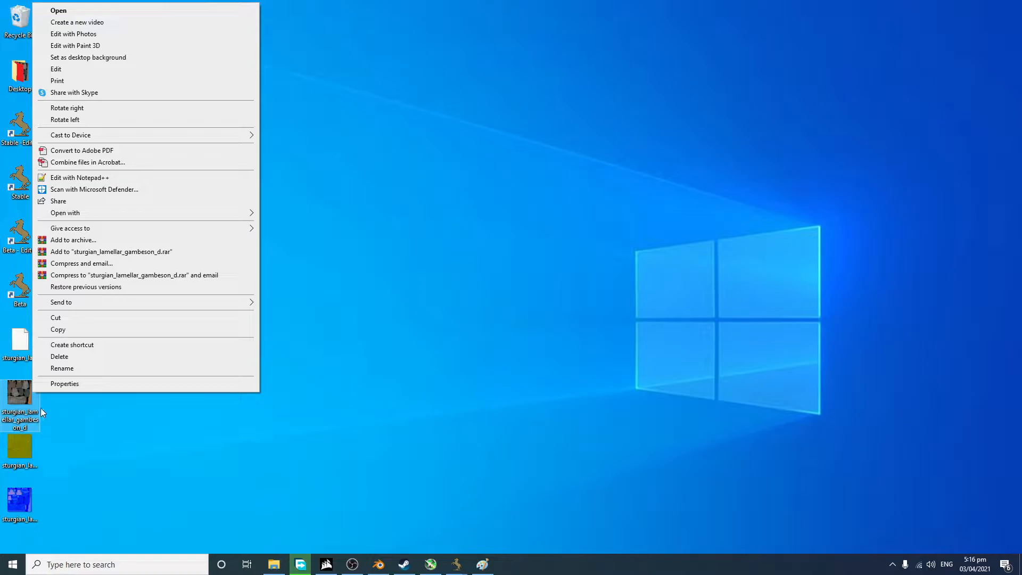
{"action": "left_click", "coordinate": [81, 68]}
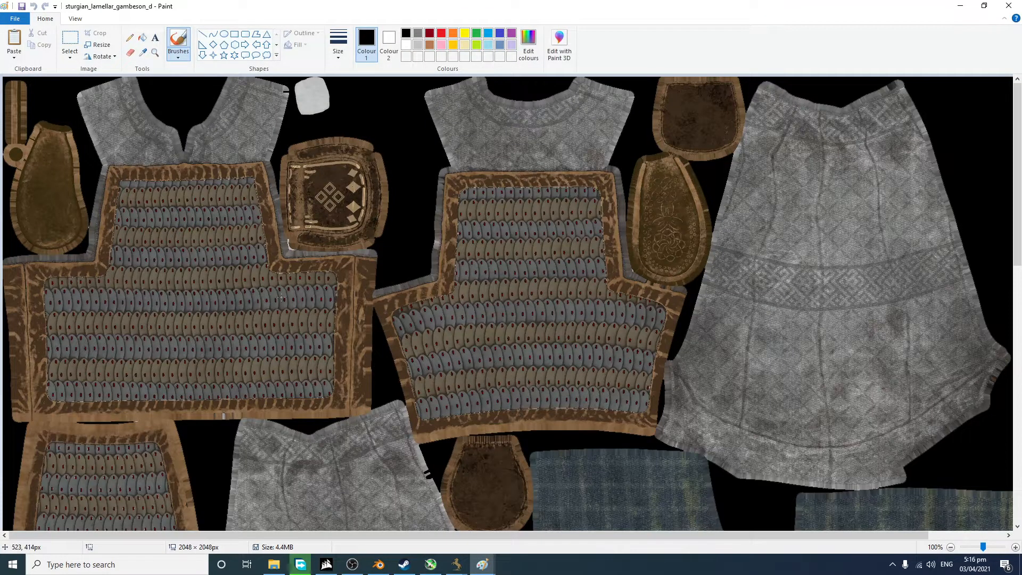
{"action": "scroll", "coordinate": [281, 298], "scroll_direction": "down", "scroll_amount": 2, "text": "ctrl"}
{"action": "key", "text": "ctrl+v"}
{"action": "left_click_drag", "start_coordinate": [26, 106], "coordinate": [87, 195]}
Step: Make the pasted wreath's white background transparent and enlarge it, centred on the lamellar chest panel
{"action": "left_click", "coordinate": [19, 56]}
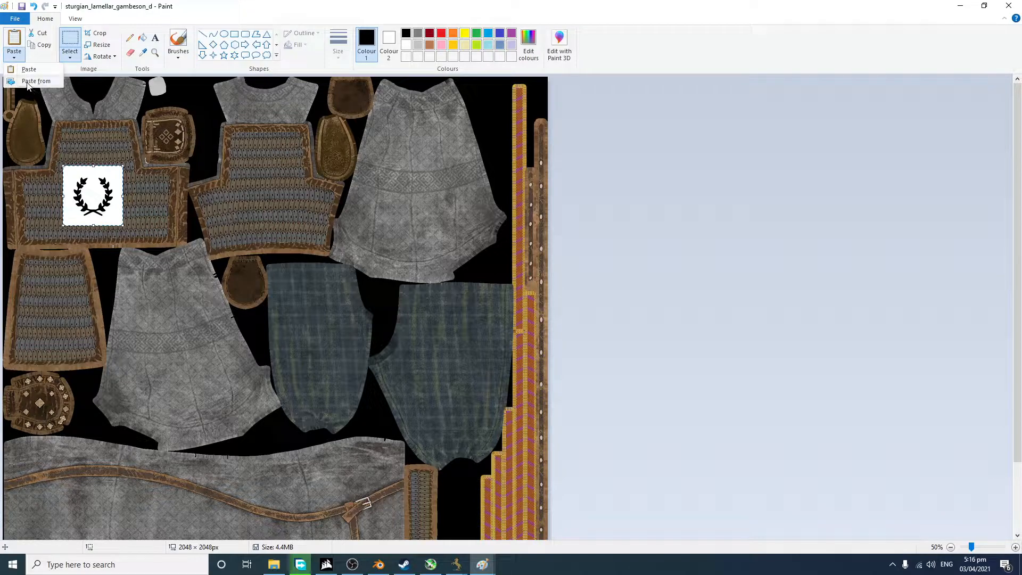
{"action": "left_click", "coordinate": [70, 53]}
{"action": "left_click", "coordinate": [88, 153]}
{"action": "left_click_drag", "start_coordinate": [102, 197], "coordinate": [104, 189]}
{"action": "left_click_drag", "start_coordinate": [144, 232], "coordinate": [108, 208]}
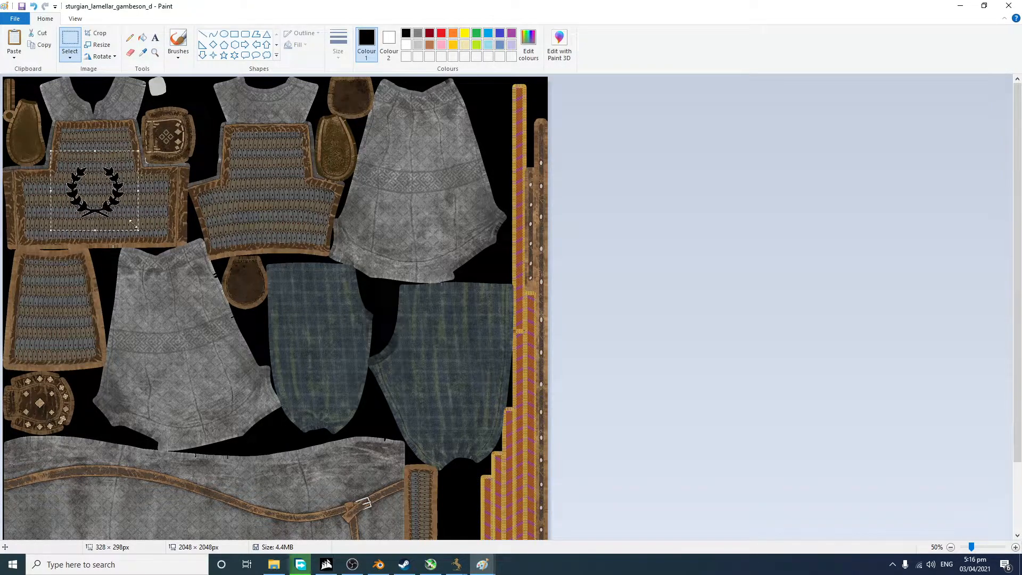
{"action": "left_click_drag", "start_coordinate": [154, 250], "coordinate": [153, 250]}
{"action": "left_click_drag", "start_coordinate": [136, 217], "coordinate": [128, 209]}
{"action": "left_click", "coordinate": [238, 245]}
Step: Fill the laurel wreath on the chest panel with red and save the texture
{"action": "scroll", "coordinate": [186, 244], "scroll_direction": "up", "scroll_amount": 1, "text": "ctrl"}
{"action": "scroll", "coordinate": [187, 245], "scroll_direction": "up", "scroll_amount": 1, "text": "ctrl"}
{"action": "scroll", "coordinate": [207, 243], "scroll_direction": "down", "scroll_amount": 3}
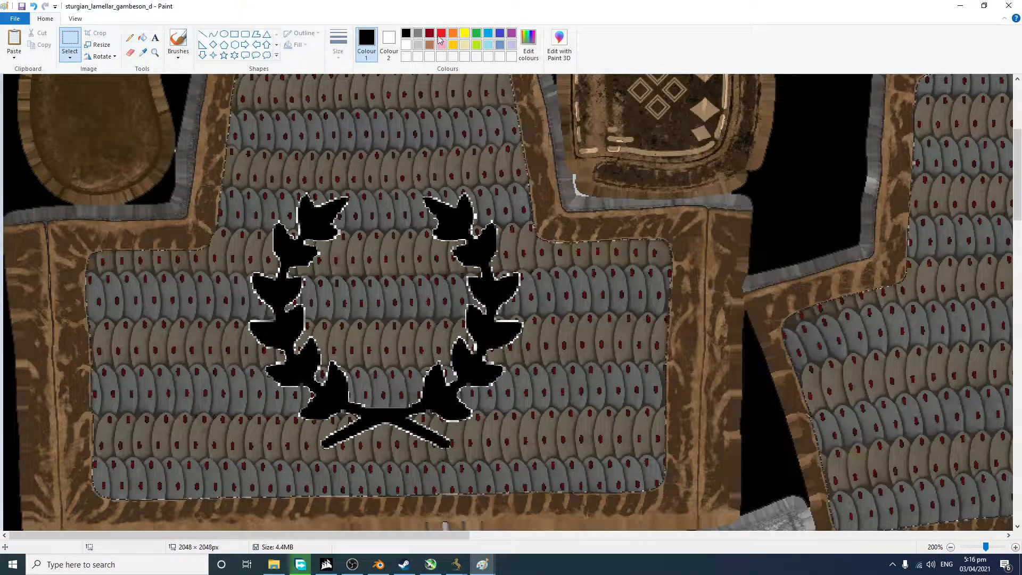
{"action": "left_click", "coordinate": [143, 38]}
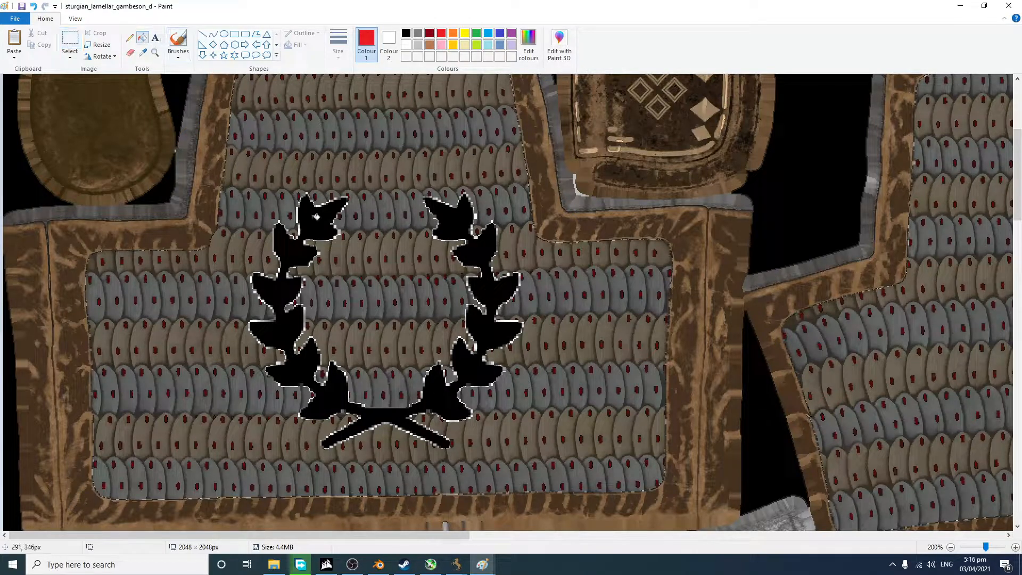
{"action": "left_click", "coordinate": [318, 218]}
{"action": "scroll", "coordinate": [476, 236], "scroll_direction": "down", "scroll_amount": 2, "text": "ctrl"}
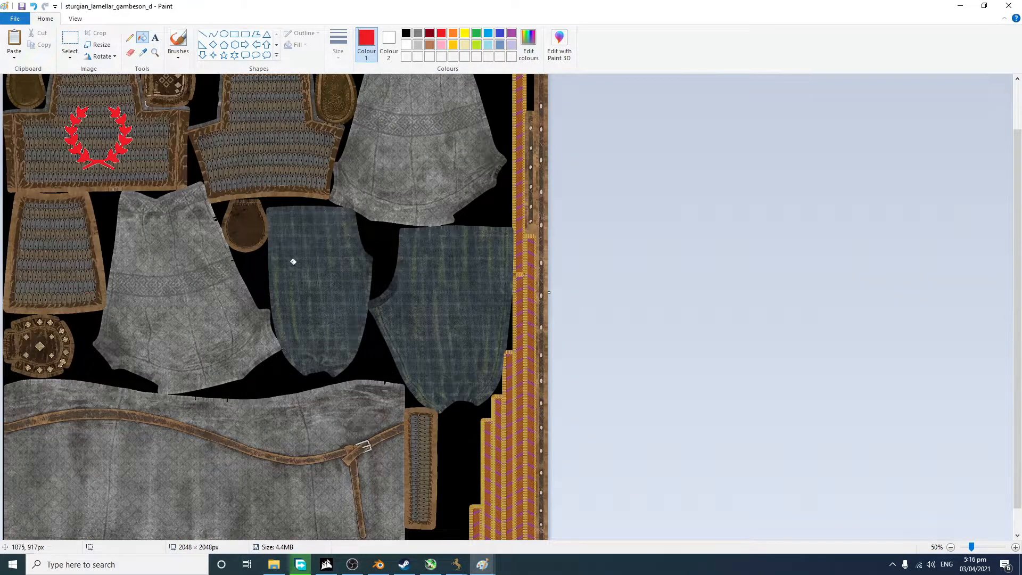
{"action": "scroll", "coordinate": [263, 205], "scroll_direction": "up", "scroll_amount": 2}
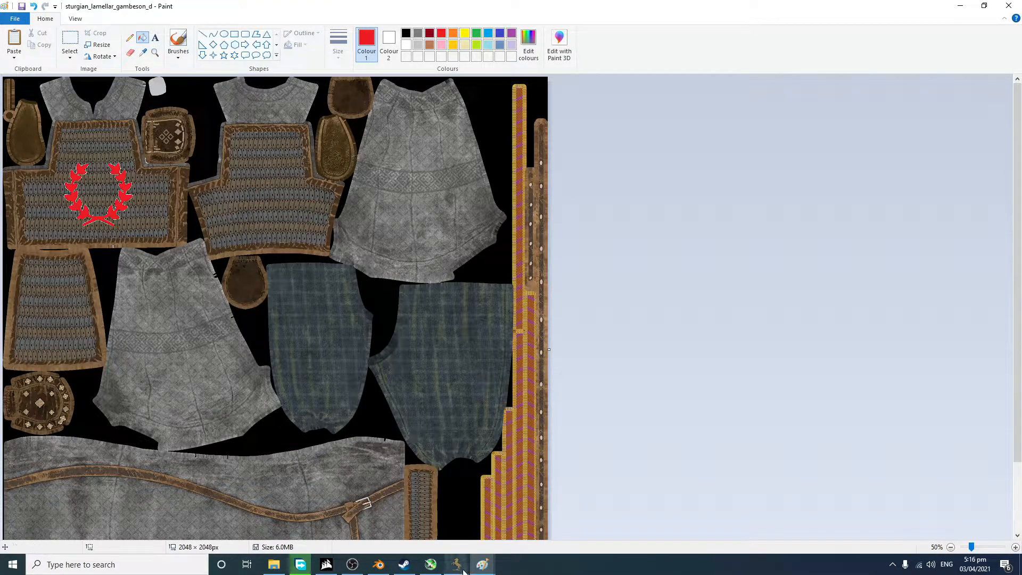
Step: Switch to Blender, reload the edited sturgian_lamellar_gambeson_d.png into the diffuse image texture node and check the wreath on the armour's chest
{"action": "left_click", "coordinate": [378, 564]}
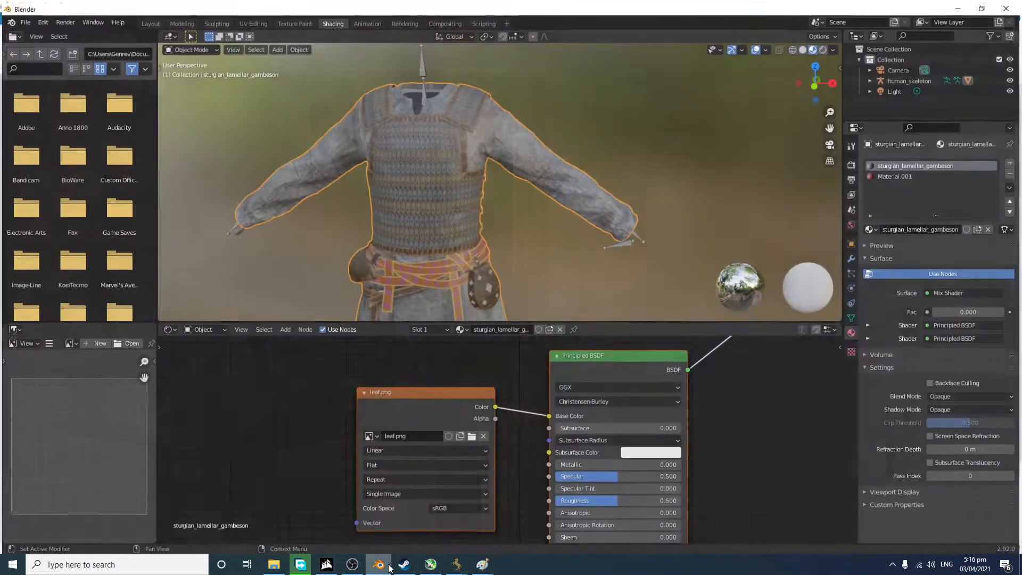
{"action": "scroll", "coordinate": [439, 433], "scroll_direction": "down", "scroll_amount": 4}
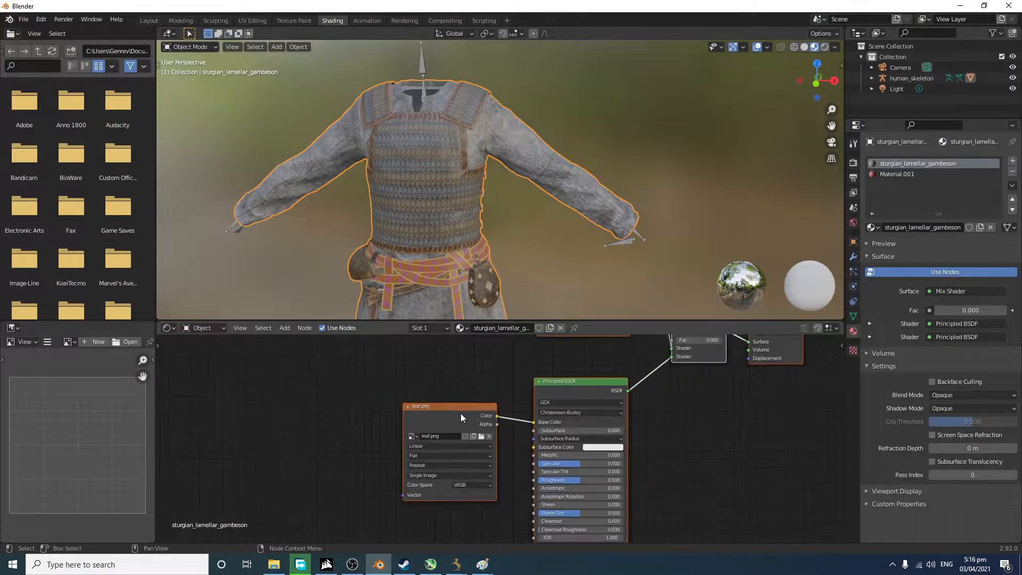
{"action": "middle_click_drag", "start_coordinate": [481, 438], "coordinate": [461, 486]}
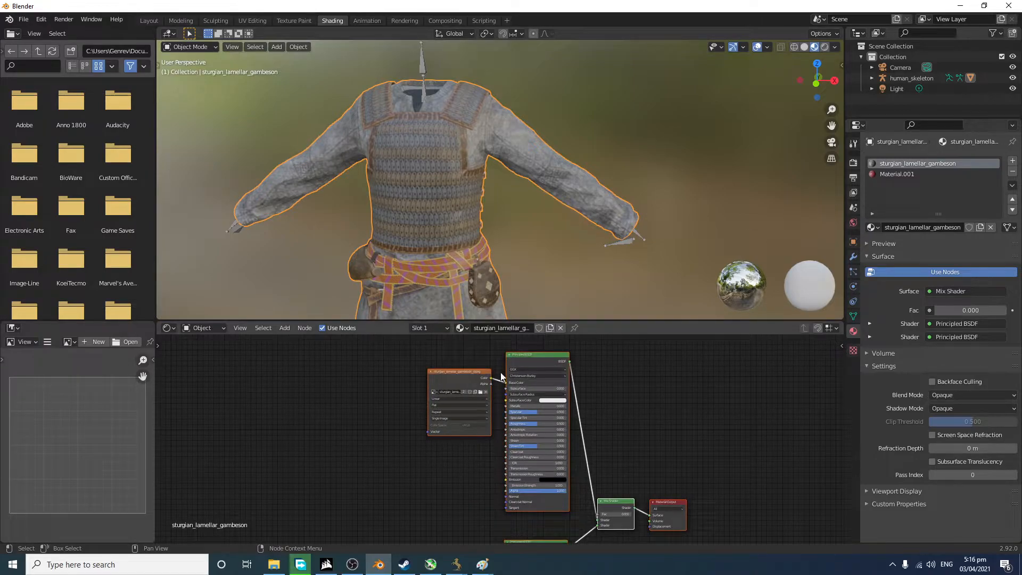
{"action": "scroll", "coordinate": [500, 434], "scroll_direction": "up", "scroll_amount": 12}
{"action": "middle_click_drag", "start_coordinate": [498, 357], "coordinate": [494, 464]}
{"action": "left_click", "coordinate": [440, 450]}
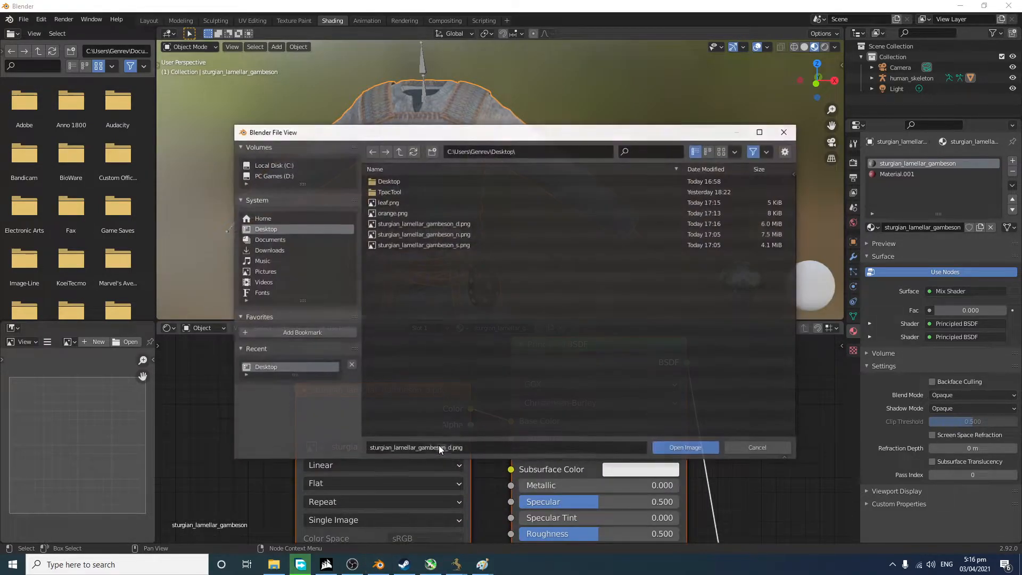
{"action": "double_click", "coordinate": [416, 224]}
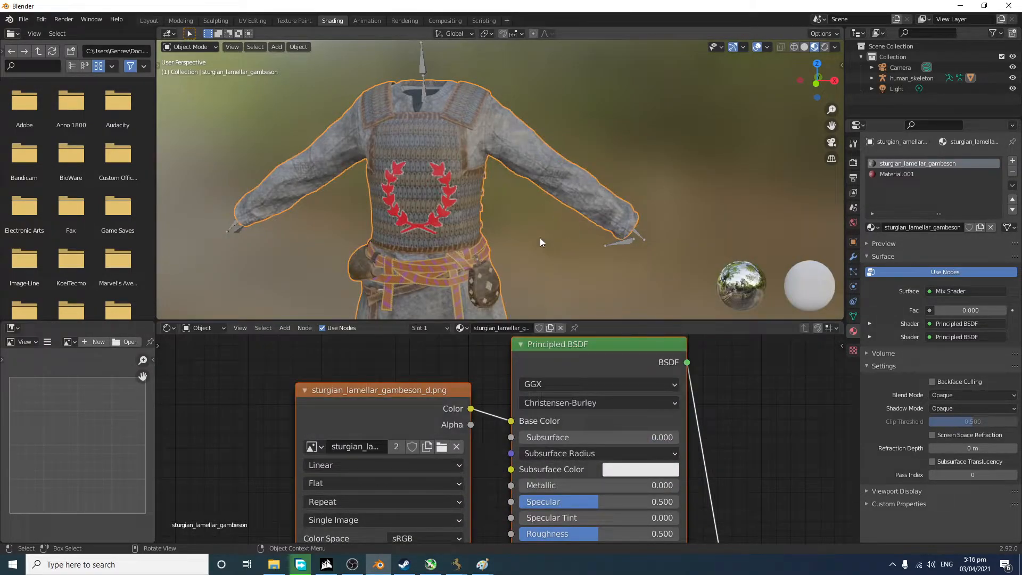
{"action": "middle_click_drag", "start_coordinate": [555, 242], "coordinate": [557, 208]}
{"action": "middle_click_drag", "start_coordinate": [592, 243], "coordinate": [499, 227]}
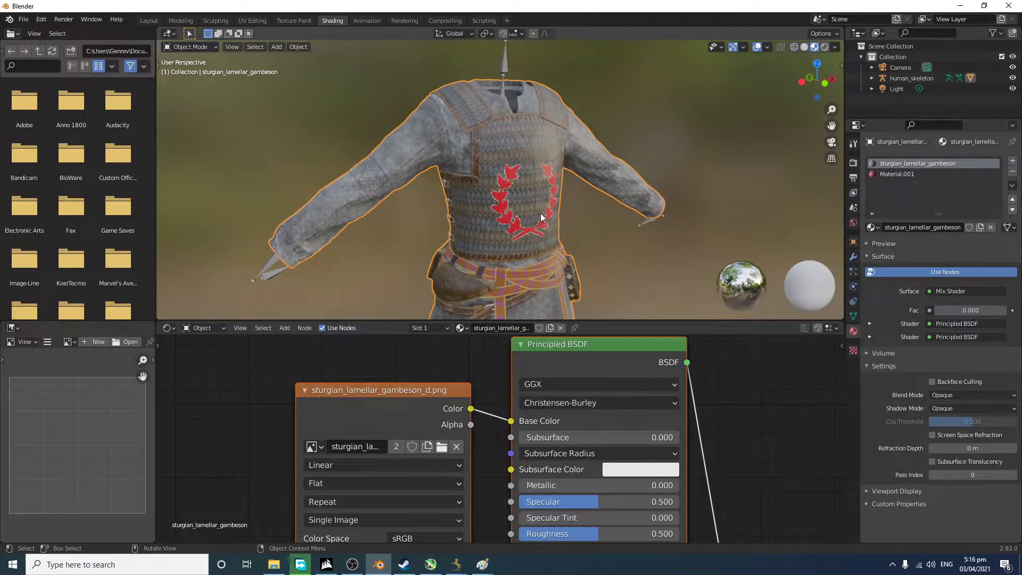
{"action": "scroll", "coordinate": [536, 215], "scroll_direction": "down", "scroll_amount": 5}
{"action": "scroll", "coordinate": [535, 215], "scroll_direction": "up", "scroll_amount": 4}
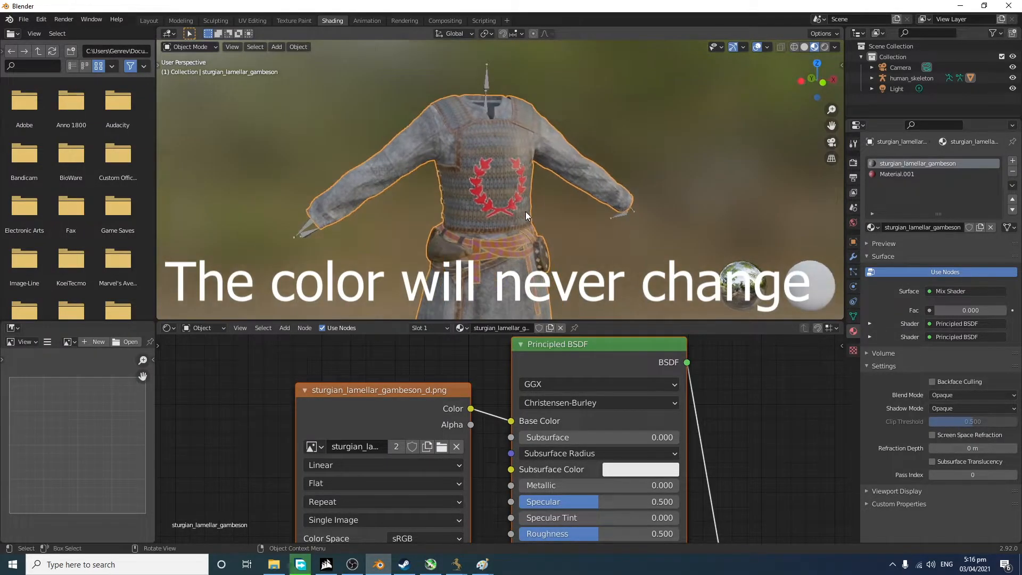
{"action": "middle_click_drag", "start_coordinate": [540, 219], "coordinate": [531, 221]}
Step: Launch TpacTool and load the game's asset packages
{"action": "left_click", "coordinate": [117, 565]}
{"action": "type", "text": "tpac"}
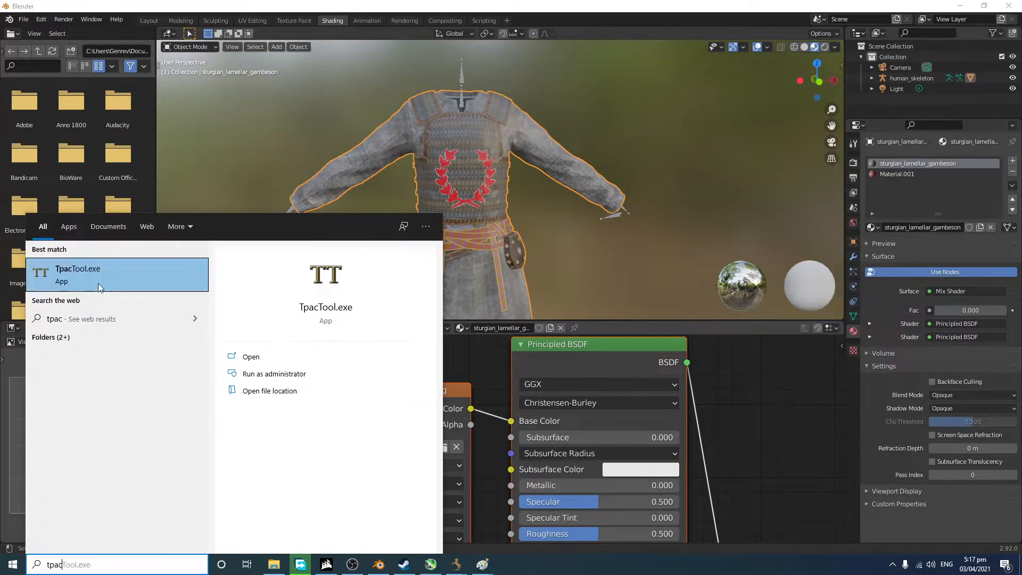
{"action": "left_click", "coordinate": [117, 274]}
{"action": "left_click_drag", "start_coordinate": [165, 93], "coordinate": [442, 228]}
{"action": "left_click", "coordinate": [372, 240]}
{"action": "left_click", "coordinate": [403, 267]}
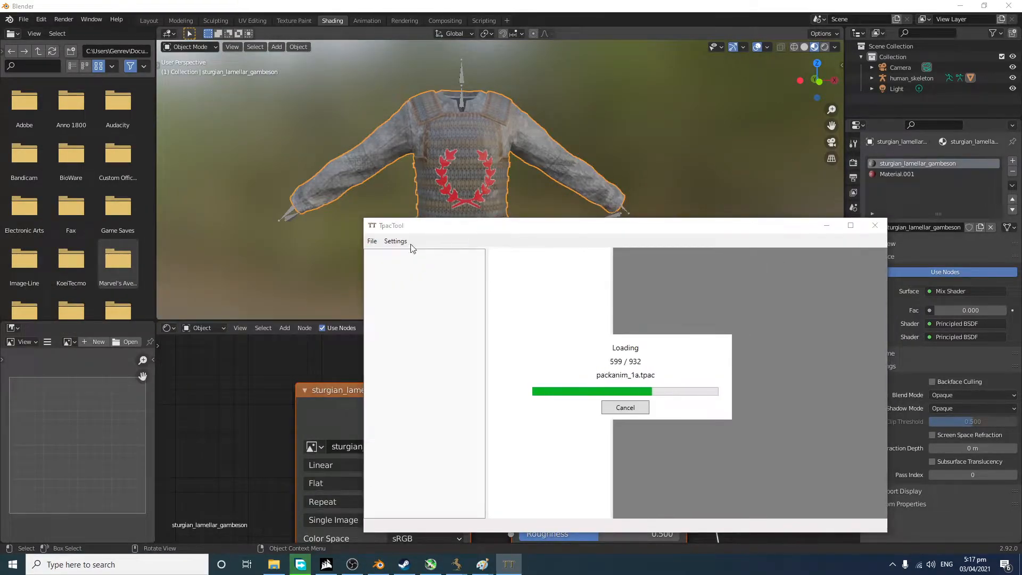
Step: Search the textures for sturgian_lamell, select sturgian_lamellar_gambeson_c in text1_1.tpac and set its preview clamp to 2048
{"action": "left_click", "coordinate": [479, 254]}
{"action": "left_click", "coordinate": [479, 254]}
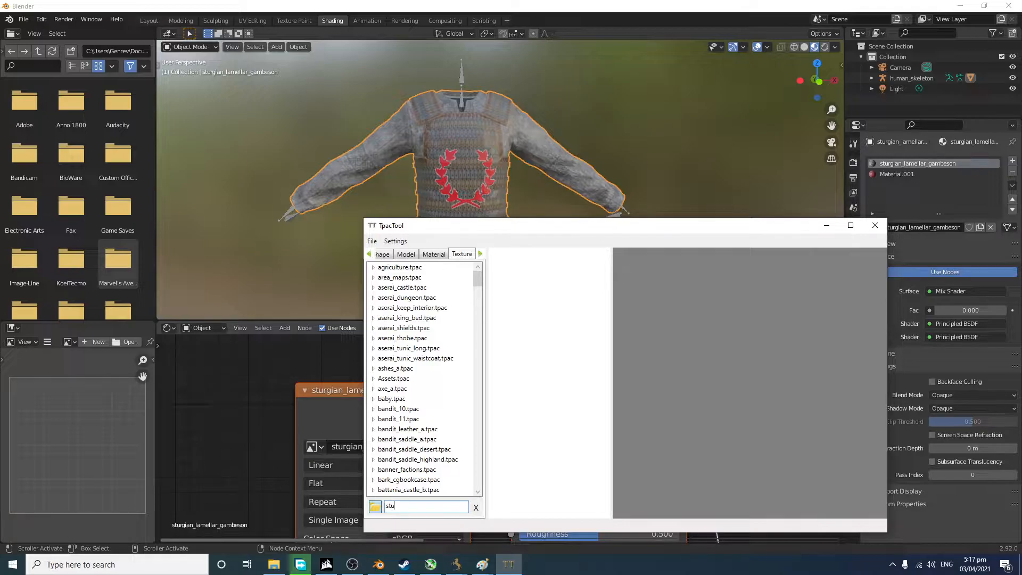
{"action": "type", "text": "ian"}
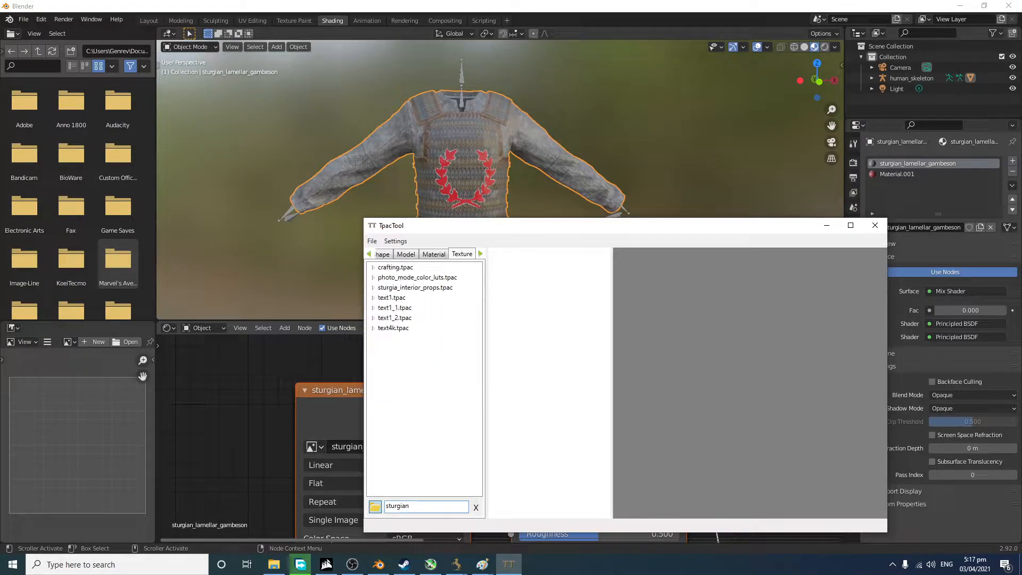
{"action": "type", "text": "_lamell"}
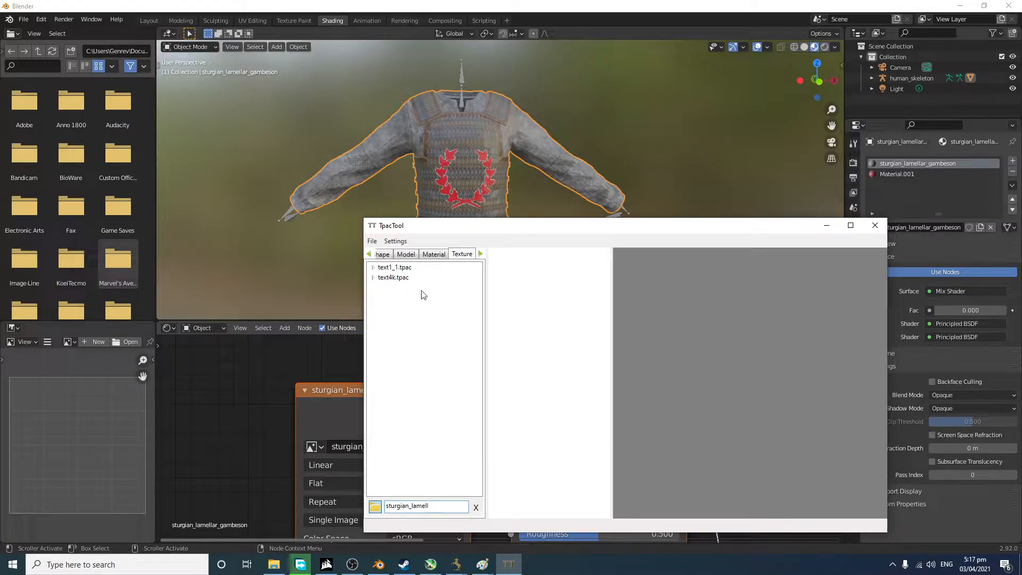
{"action": "left_click", "coordinate": [374, 268]}
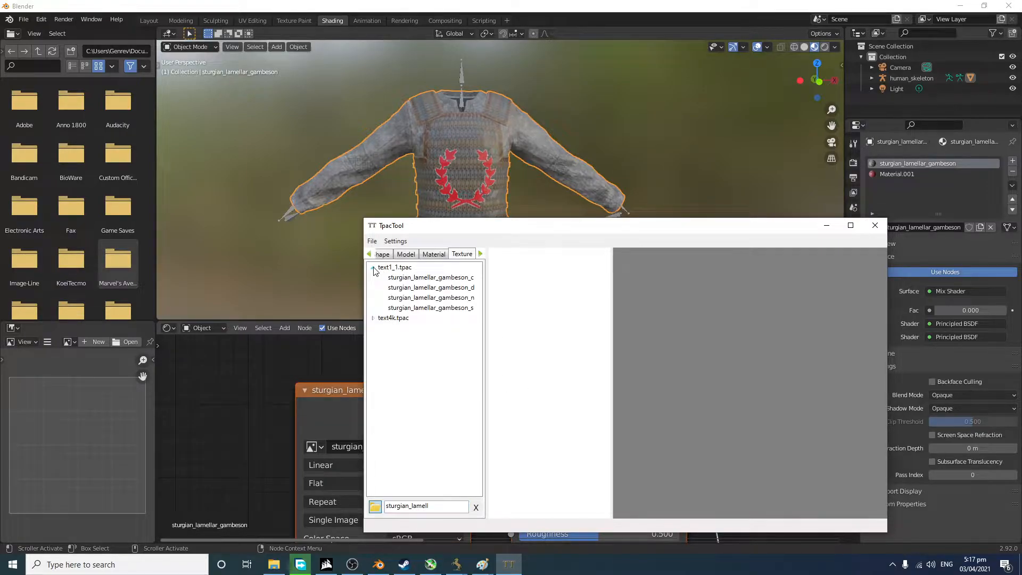
{"action": "left_click", "coordinate": [432, 278]}
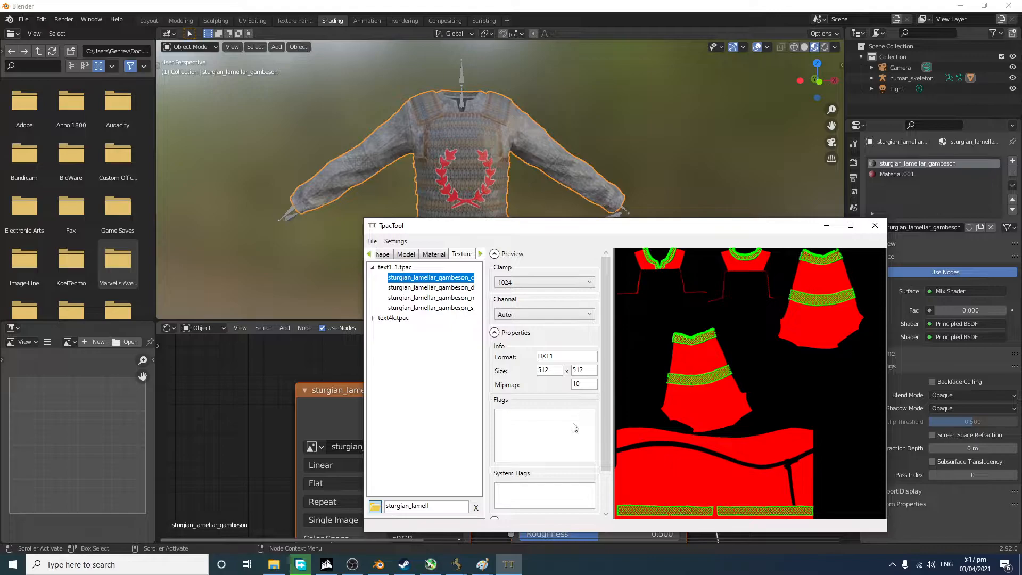
{"action": "left_click", "coordinate": [525, 282]}
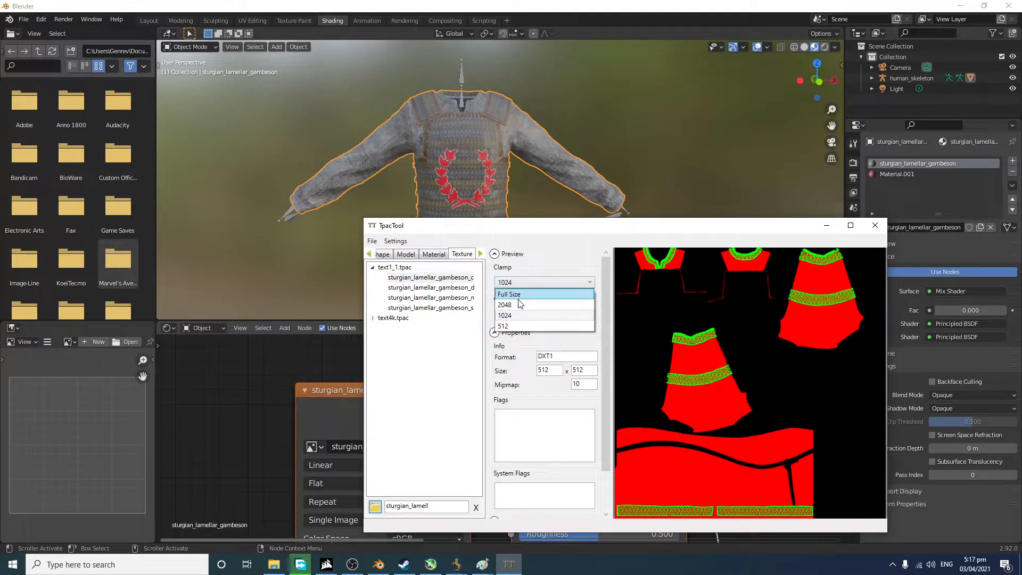
{"action": "left_click", "coordinate": [510, 305]}
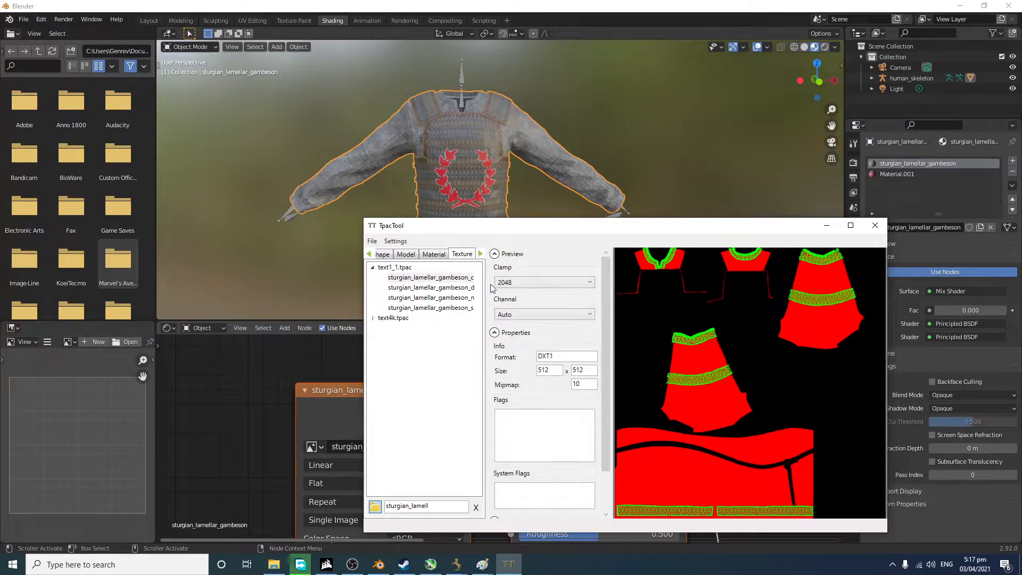
{"action": "scroll", "coordinate": [261, 386], "scroll_direction": "down", "scroll_amount": 7}
{"action": "middle_click_drag", "start_coordinate": [298, 397], "coordinate": [205, 387]}
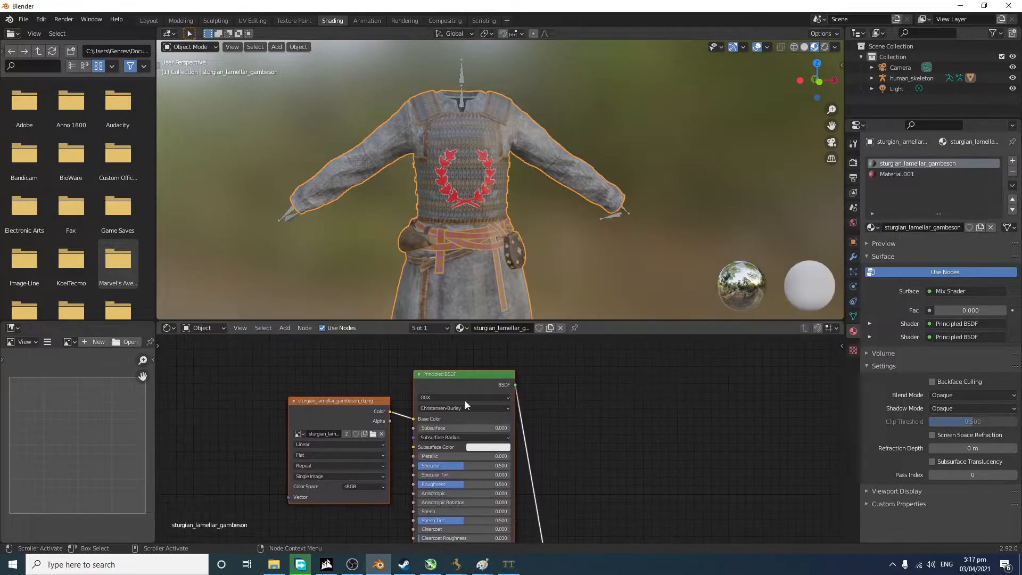
{"action": "scroll", "coordinate": [384, 502], "scroll_direction": "down", "scroll_amount": 10}
{"action": "middle_click_drag", "start_coordinate": [383, 503], "coordinate": [396, 420]}
{"action": "scroll", "coordinate": [397, 481], "scroll_direction": "up", "scroll_amount": 3}
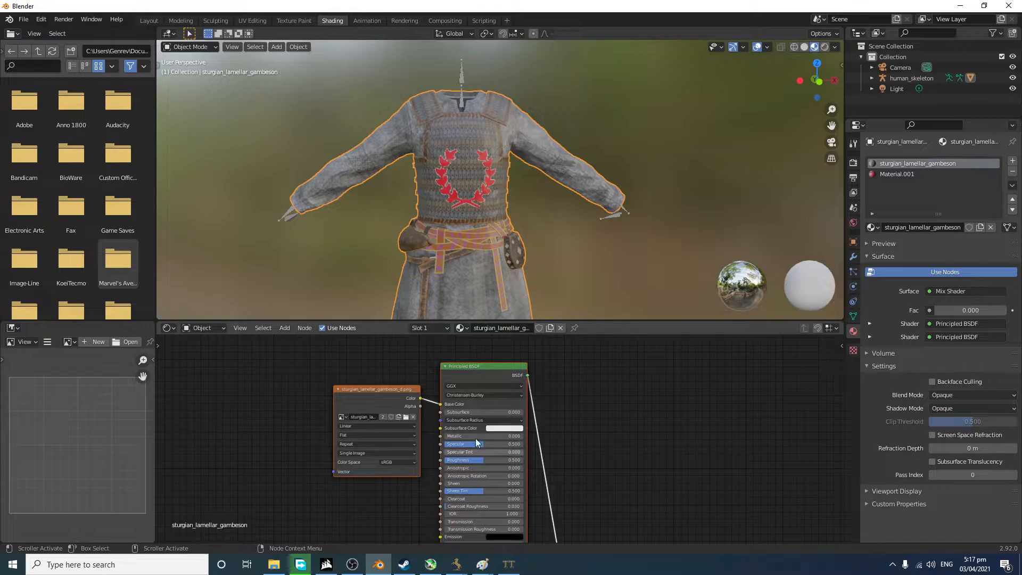
Step: Export the sturgian_lamellar_gambeson_c texture from TpacTool to the desktop as a PNG
{"action": "left_click", "coordinate": [515, 566]}
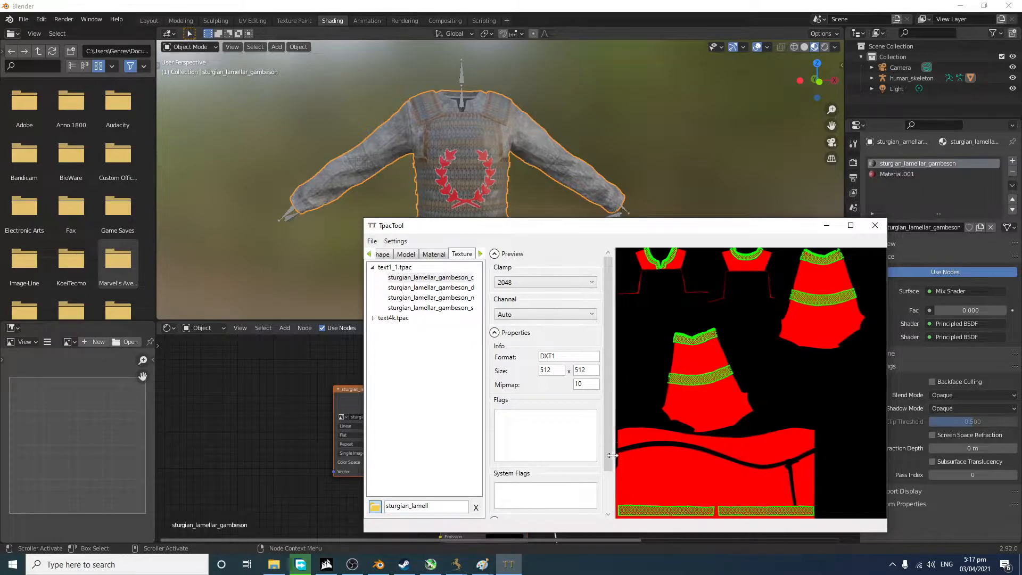
{"action": "scroll", "coordinate": [585, 437], "scroll_direction": "down", "scroll_amount": 2}
{"action": "left_click", "coordinate": [567, 489]}
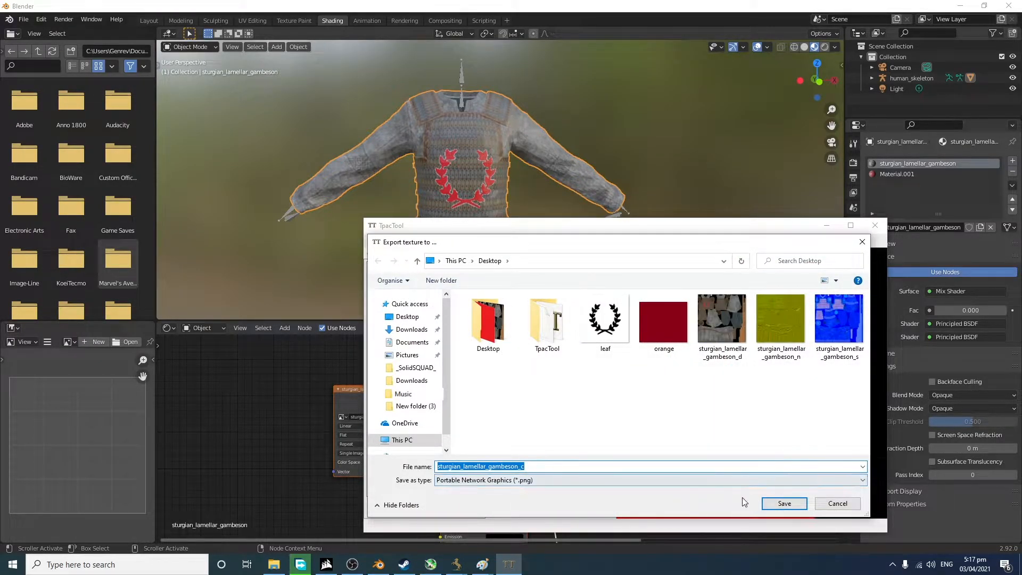
{"action": "left_click", "coordinate": [772, 503]}
{"action": "left_click", "coordinate": [266, 405]}
{"action": "middle_click_drag", "start_coordinate": [489, 160], "coordinate": [527, 159]}
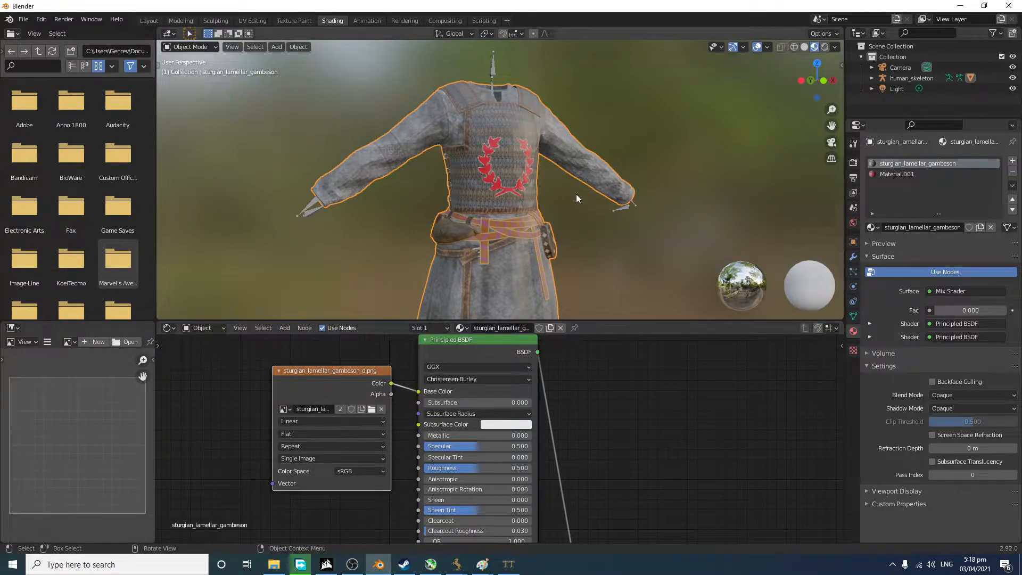
{"action": "left_click", "coordinate": [599, 233]}
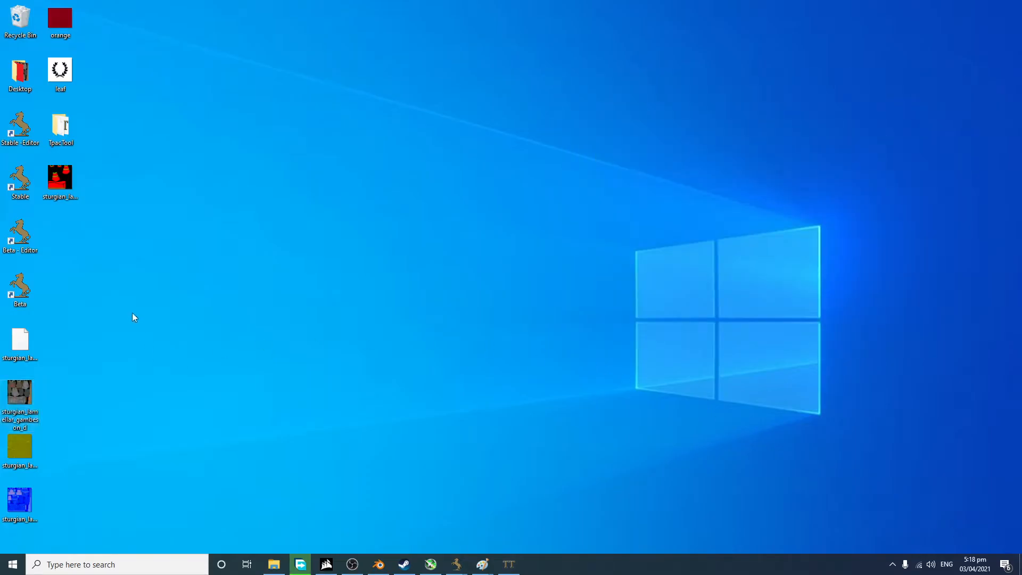
Step: Rename the edited sturgian_lamellar_gambeson_d image on the desktop as sample_texture_d
{"action": "right_click", "coordinate": [20, 396]}
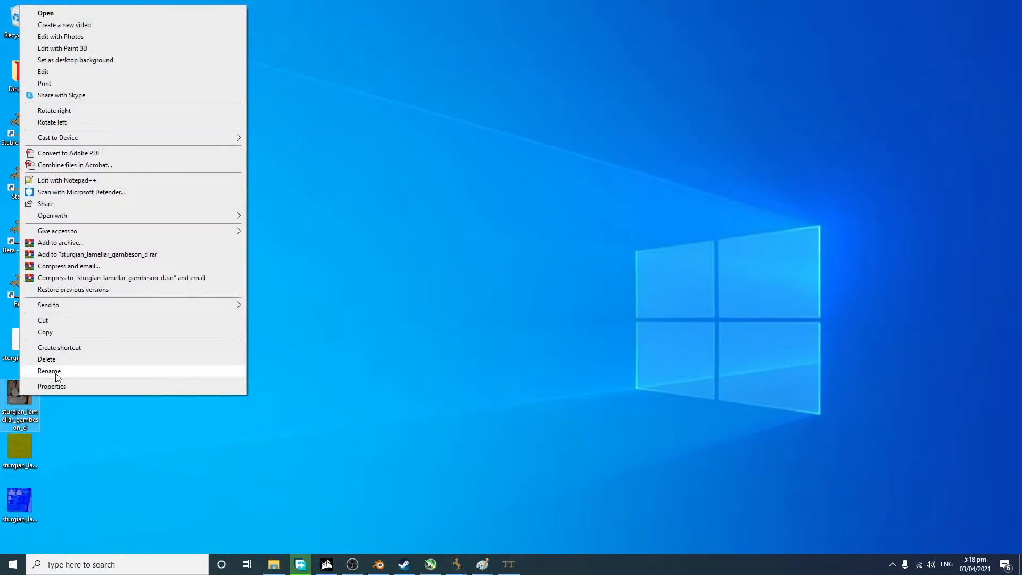
{"action": "left_click", "coordinate": [49, 371]}
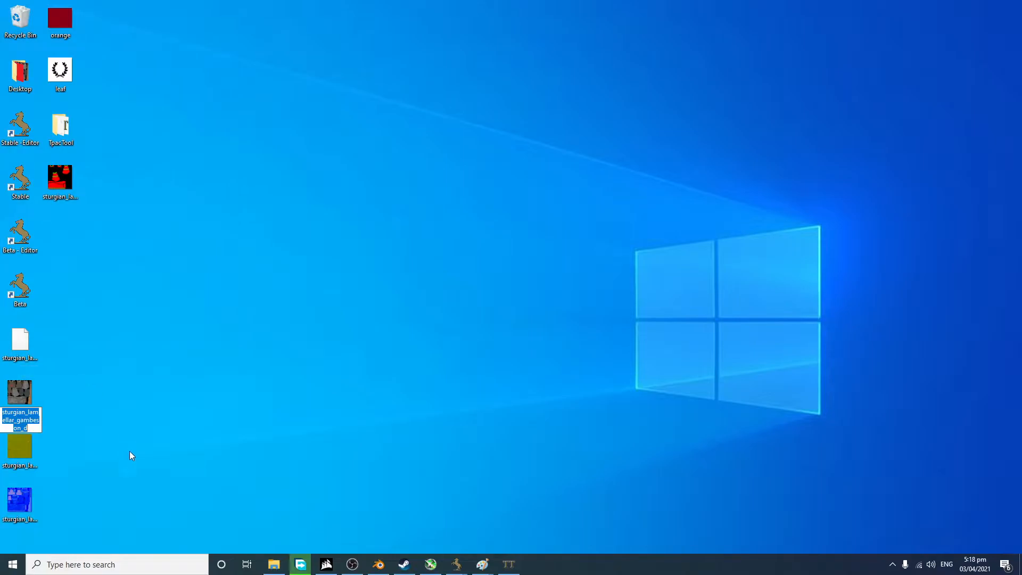
{"action": "type", "text": "sample_texture_d"}
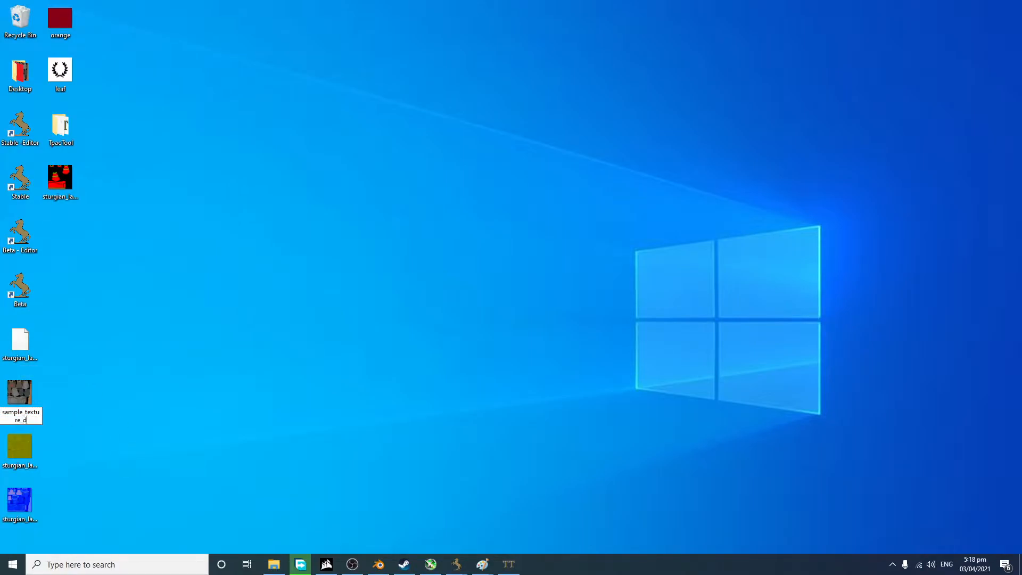
{"action": "key", "text": "Return"}
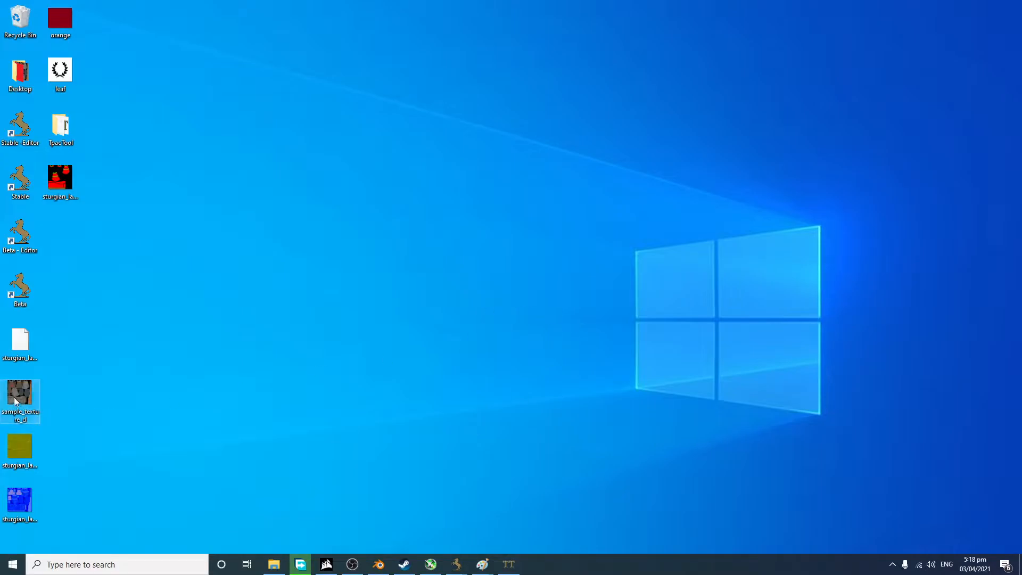
{"action": "left_click", "coordinate": [206, 383]}
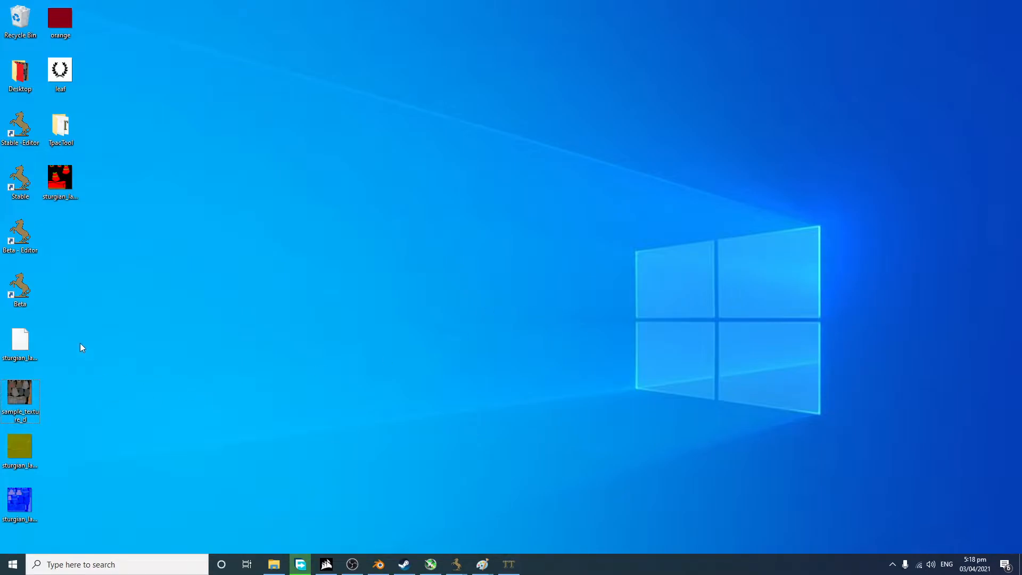
Step: Open sample_texture_d in Paint to check its contents and close it again
{"action": "right_click", "coordinate": [19, 408]}
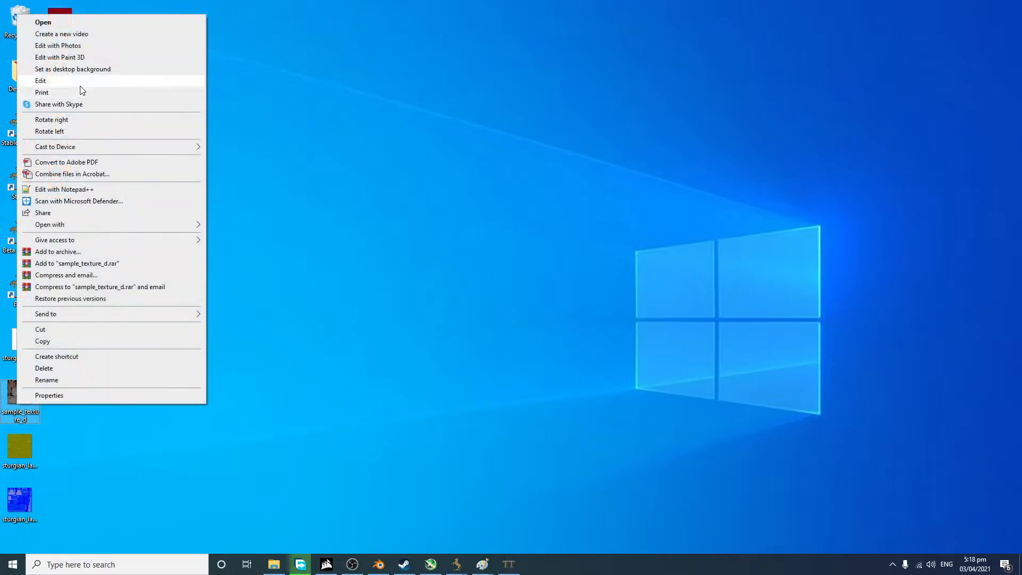
{"action": "left_click", "coordinate": [80, 86]}
{"action": "left_click", "coordinate": [1007, 6]}
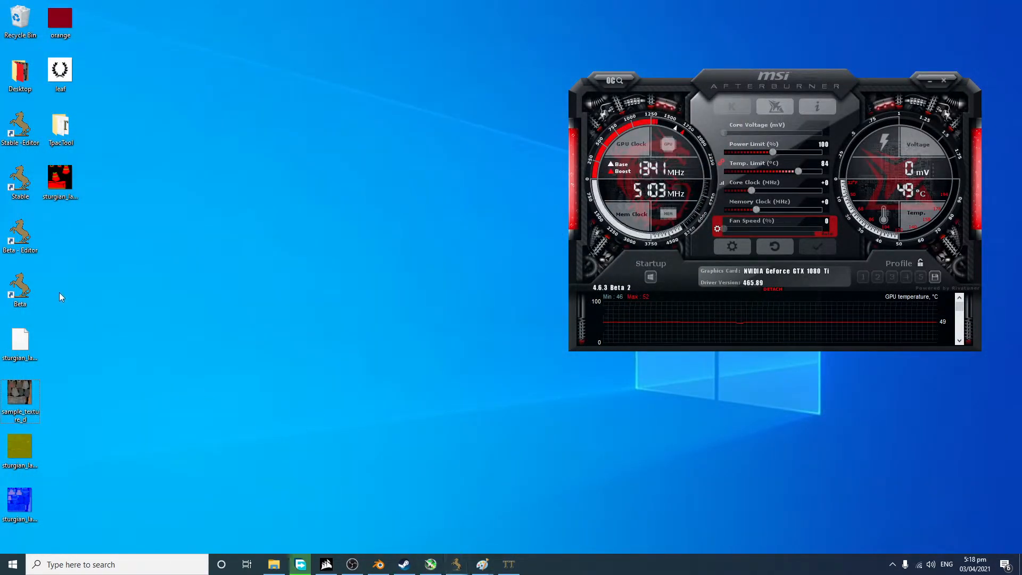
Step: Export the original sturgian_lamellar_gambeson_d texture from TpacTool to the desktop
{"action": "left_click", "coordinate": [509, 564]}
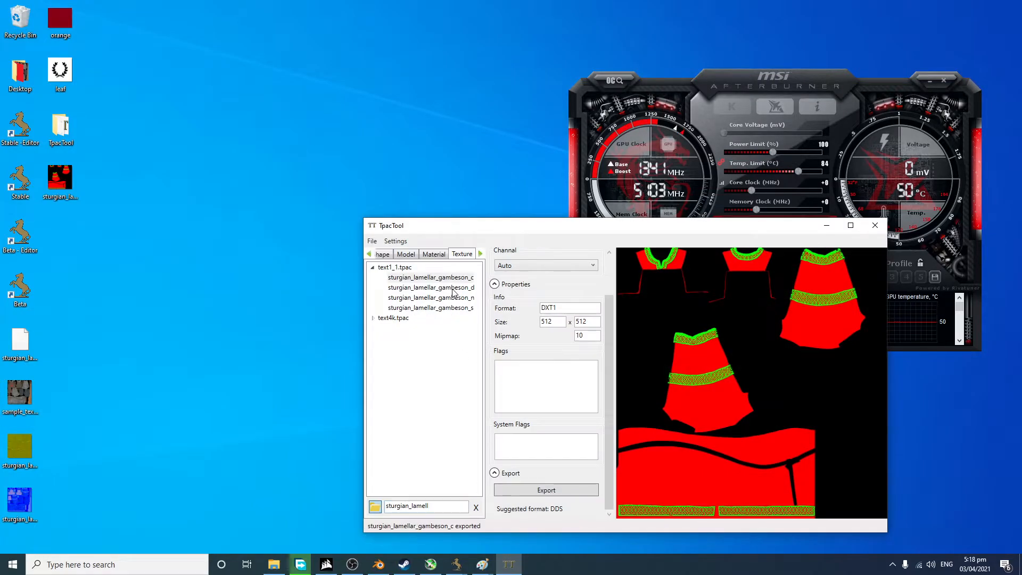
{"action": "left_click", "coordinate": [453, 288]}
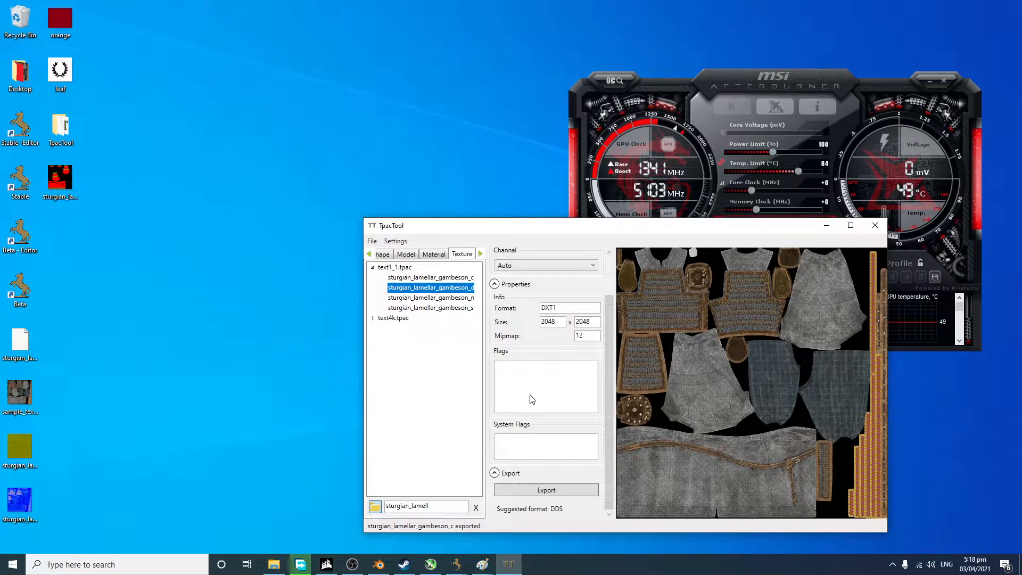
{"action": "left_click", "coordinate": [546, 490]}
{"action": "left_click", "coordinate": [783, 504]}
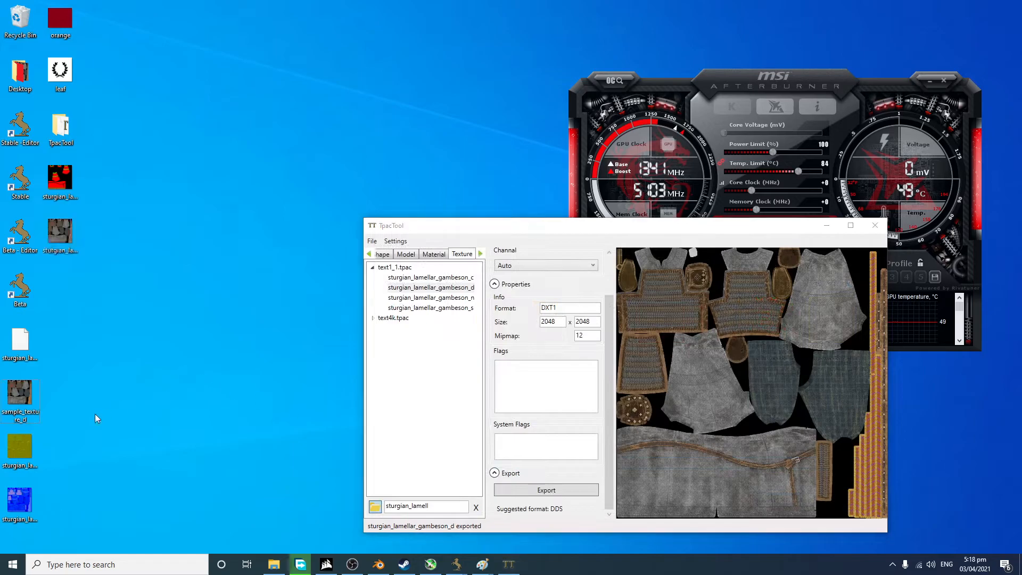
Step: Rename the newly exported sturgian_lamellar_gambeson_d image on the desktop as sample_texture_d
{"action": "right_click", "coordinate": [59, 245]}
{"action": "left_click", "coordinate": [136, 530]}
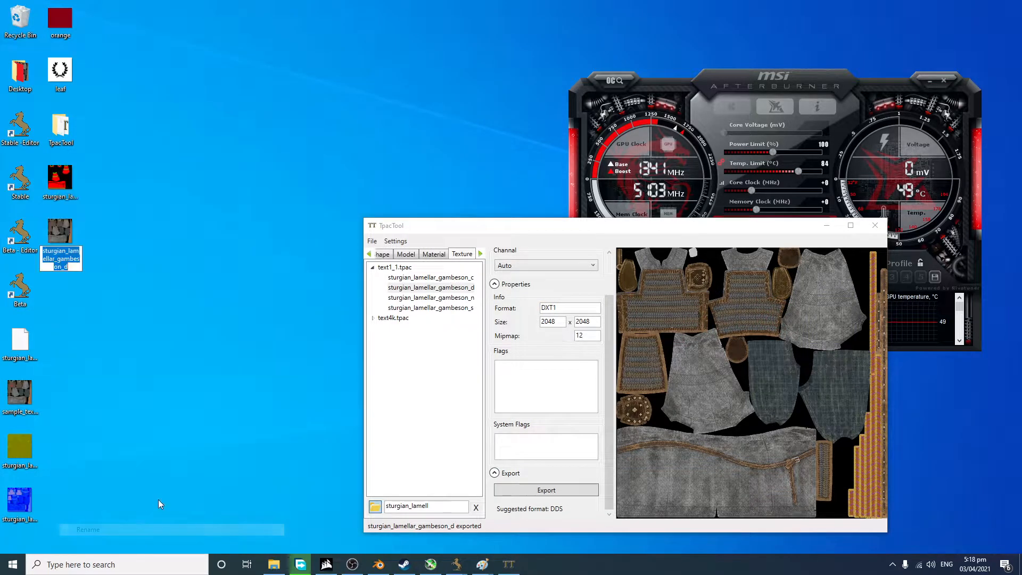
{"action": "right_click", "coordinate": [29, 404]}
{"action": "left_click", "coordinate": [94, 386]}
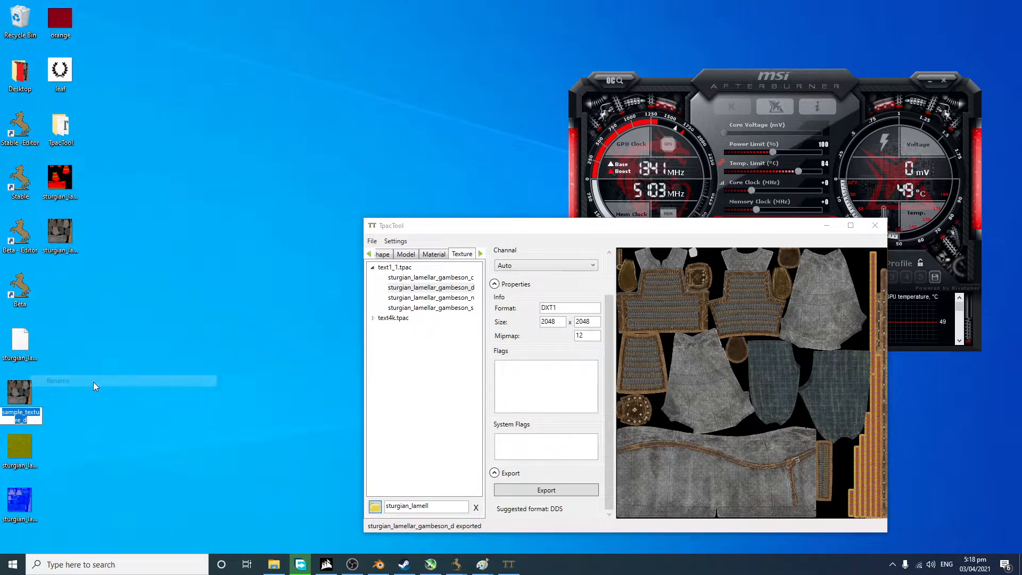
{"action": "right_click", "coordinate": [56, 242]}
{"action": "left_click", "coordinate": [112, 529]}
{"action": "type", "text": "sample_texture_d"}
{"action": "key", "text": "Return"}
{"action": "key", "text": "Return"}
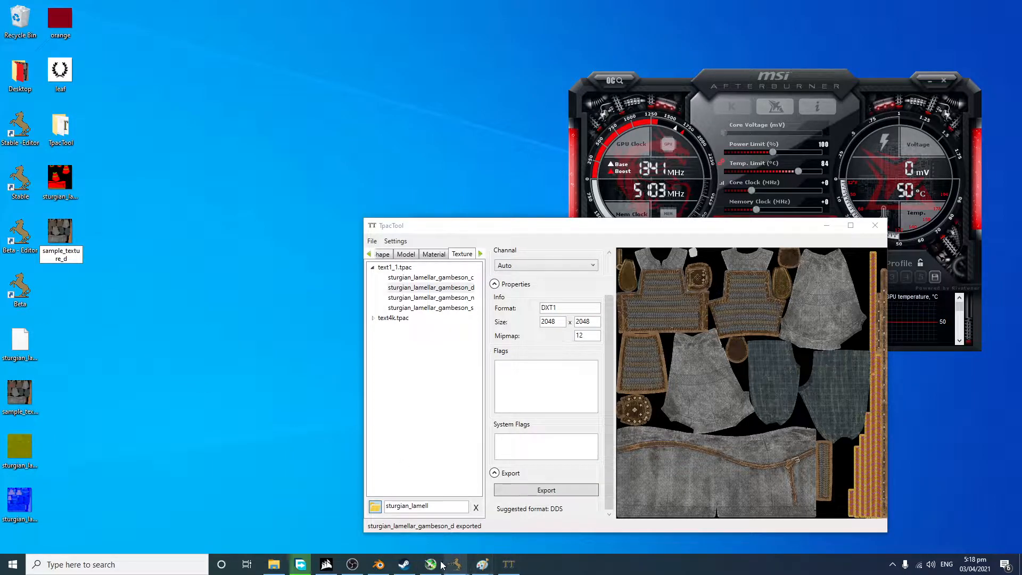
Step: Switch to Blender and replace the image in the gambeson material's texture node with sturgian_lamellar_gambeson_c.png from the desktop
{"action": "left_click", "coordinate": [377, 565]}
{"action": "scroll", "coordinate": [413, 485], "scroll_direction": "up", "scroll_amount": 1}
{"action": "middle_click_drag", "start_coordinate": [414, 479], "coordinate": [484, 489]}
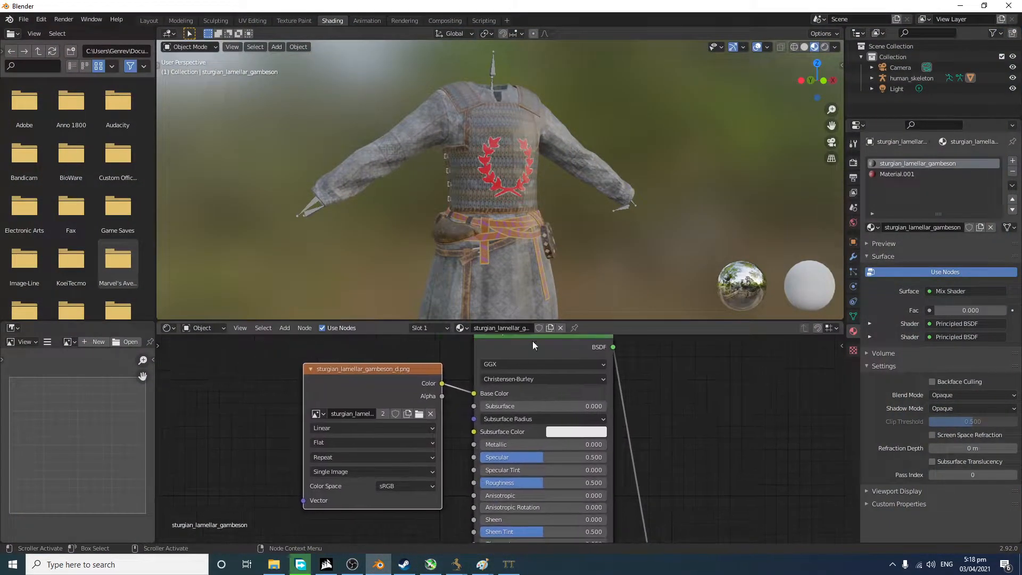
{"action": "scroll", "coordinate": [466, 403], "scroll_direction": "down", "scroll_amount": 2}
{"action": "left_click", "coordinate": [444, 421]}
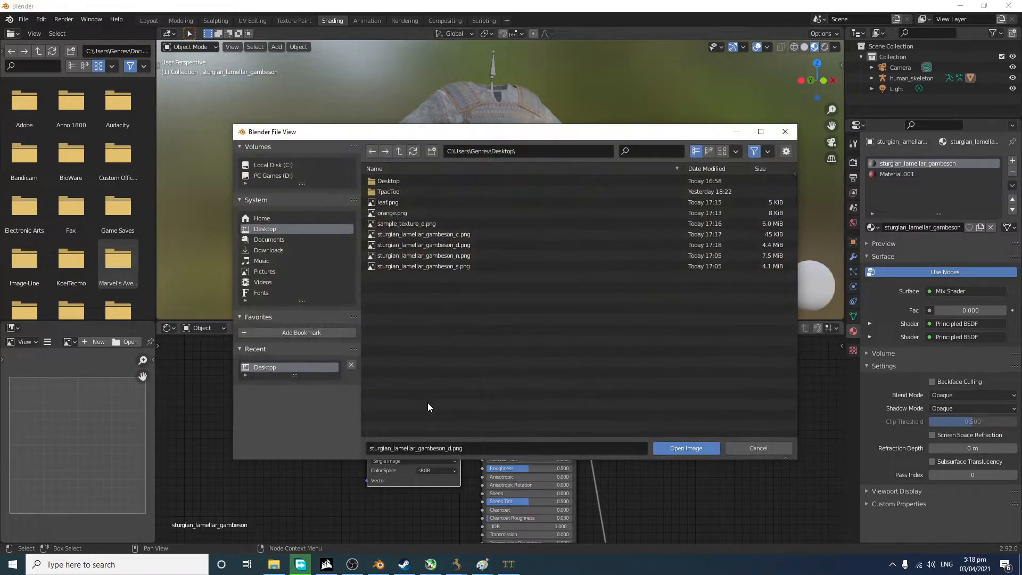
{"action": "double_click", "coordinate": [420, 234]}
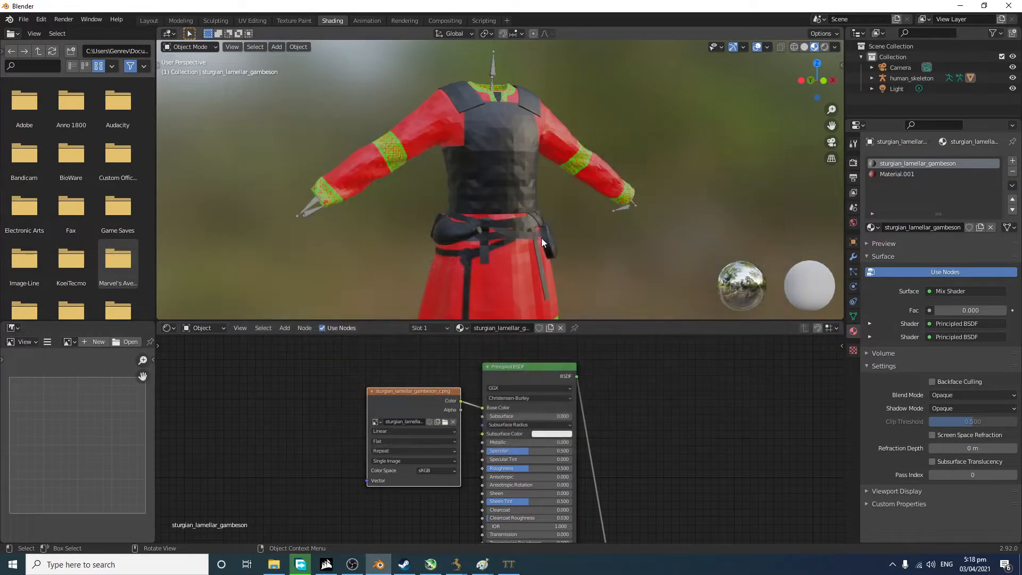
Step: Examine how the sturgian_lamellar_gambeson_c mask covers the armour, first in the Shading workspace and then in Texture Paint
{"action": "scroll", "coordinate": [542, 238], "scroll_direction": "up", "scroll_amount": 3}
{"action": "middle_click_drag", "start_coordinate": [528, 237], "coordinate": [500, 212]}
{"action": "scroll", "coordinate": [512, 215], "scroll_direction": "down", "scroll_amount": 3}
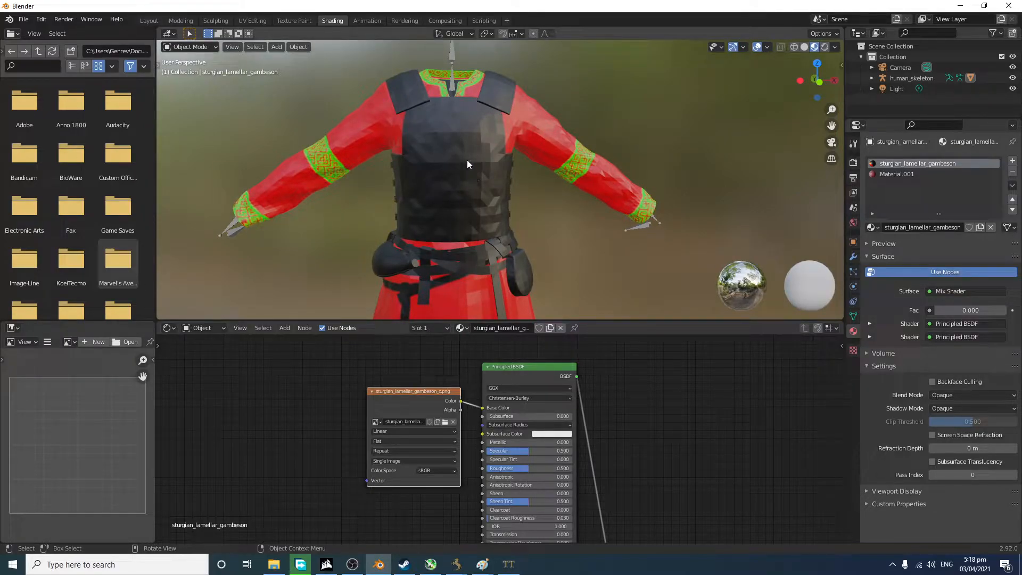
{"action": "scroll", "coordinate": [412, 282], "scroll_direction": "up", "scroll_amount": 2}
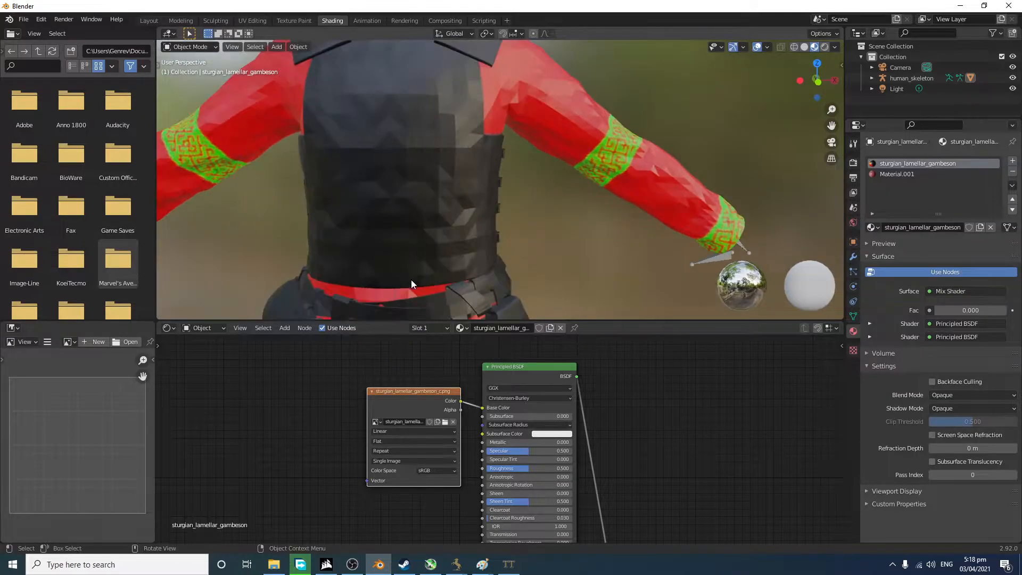
{"action": "left_click", "coordinate": [292, 21]}
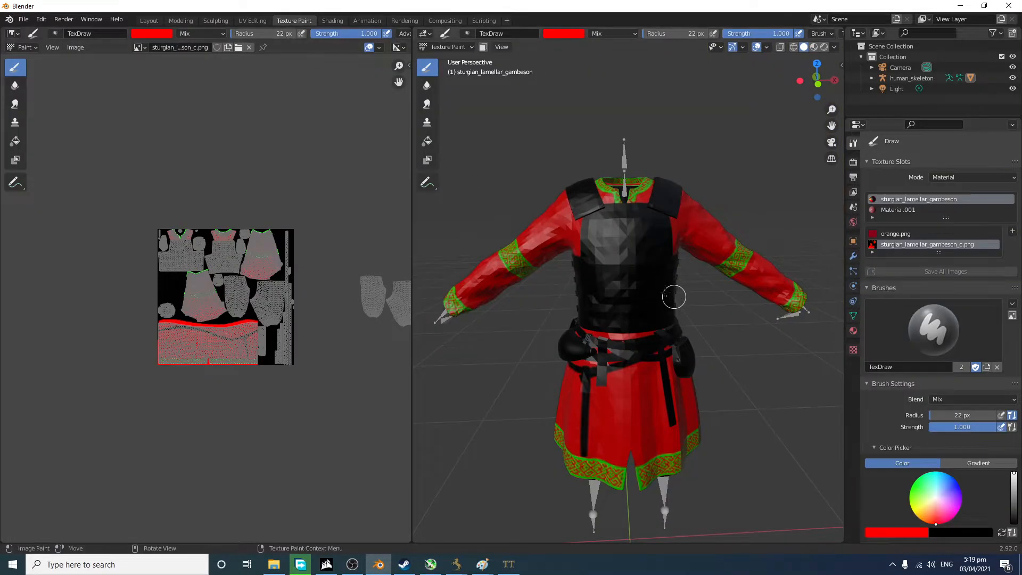
{"action": "scroll", "coordinate": [636, 290], "scroll_direction": "up", "scroll_amount": 4}
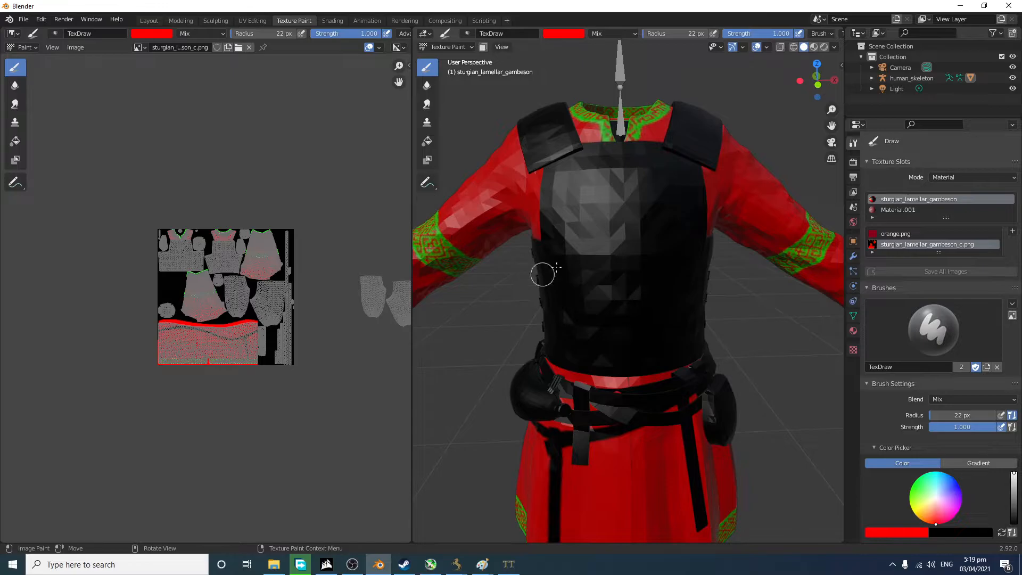
{"action": "scroll", "coordinate": [944, 482], "scroll_direction": "down", "scroll_amount": 1}
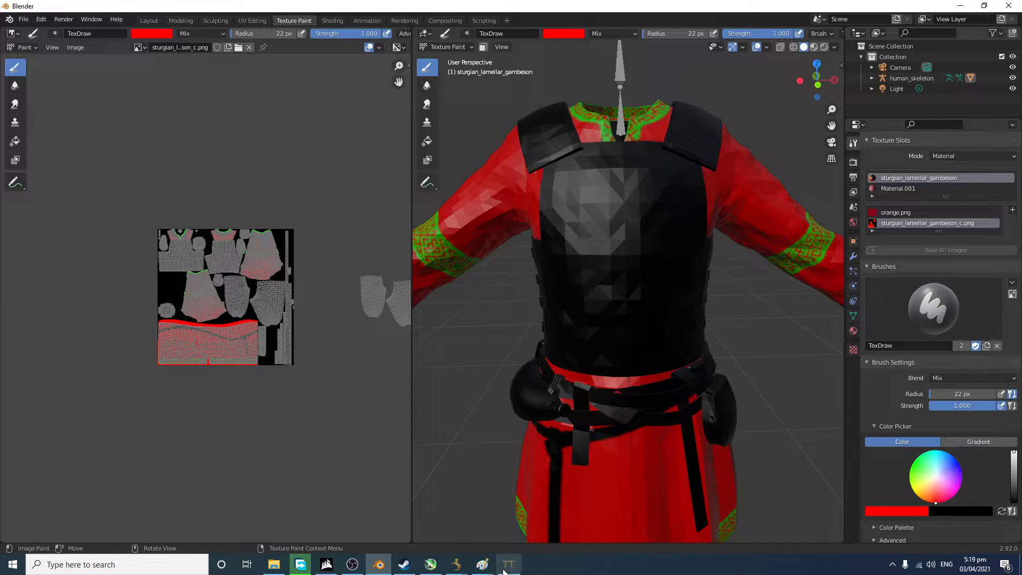
Step: Return to the desktop and accept renaming the newly exported image to sample_texture_d (2)
{"action": "mouse_move", "coordinate": [482, 564]}
{"action": "left_click", "coordinate": [425, 519]}
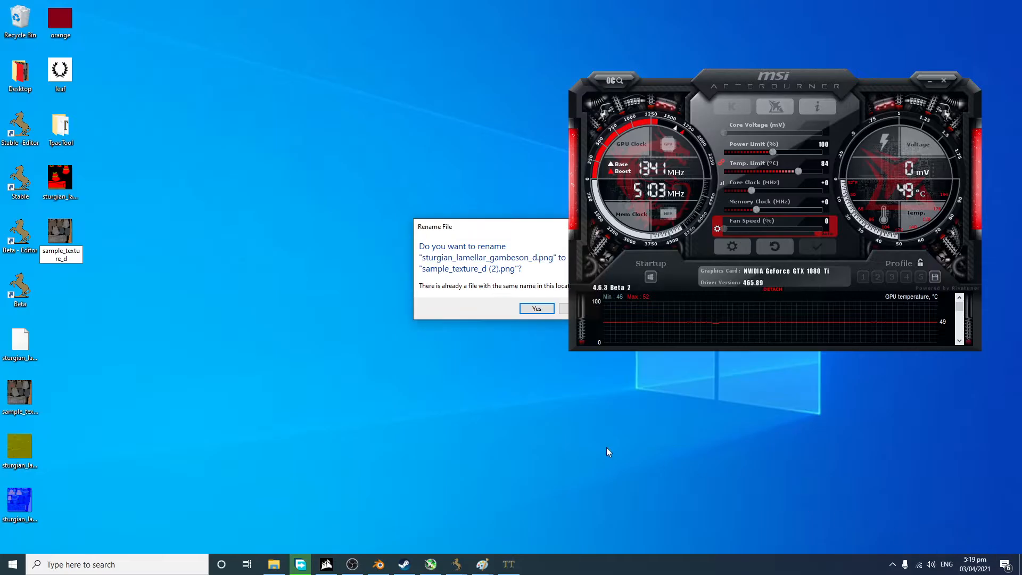
{"action": "left_click", "coordinate": [535, 309]}
{"action": "left_click_drag", "start_coordinate": [129, 406], "coordinate": [258, 312]}
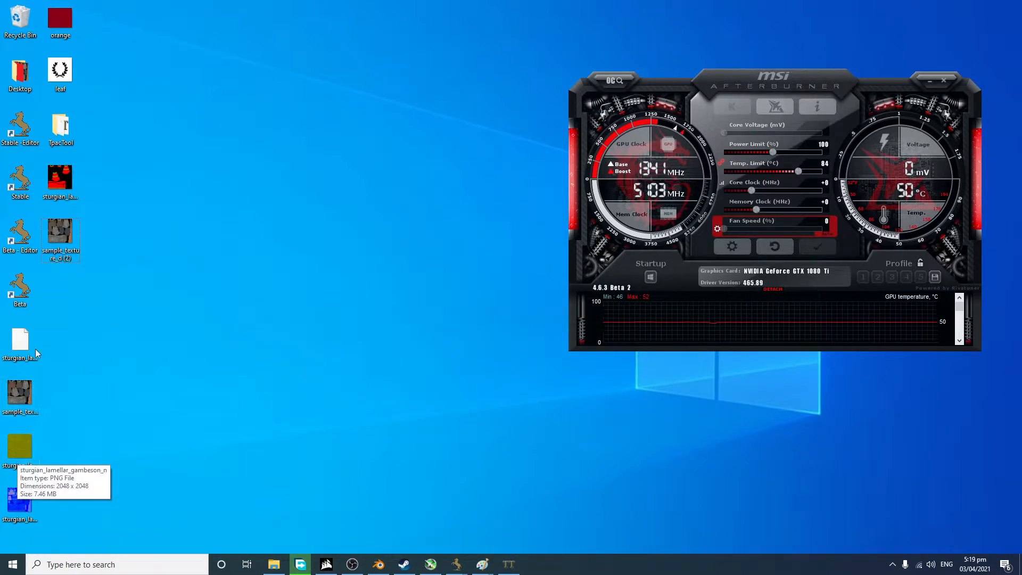
Step: Open the sturgian_lamellar_gambeson_c image from the desktop in Paint for editing
{"action": "right_click", "coordinate": [75, 177]}
{"action": "left_click", "coordinate": [127, 229]}
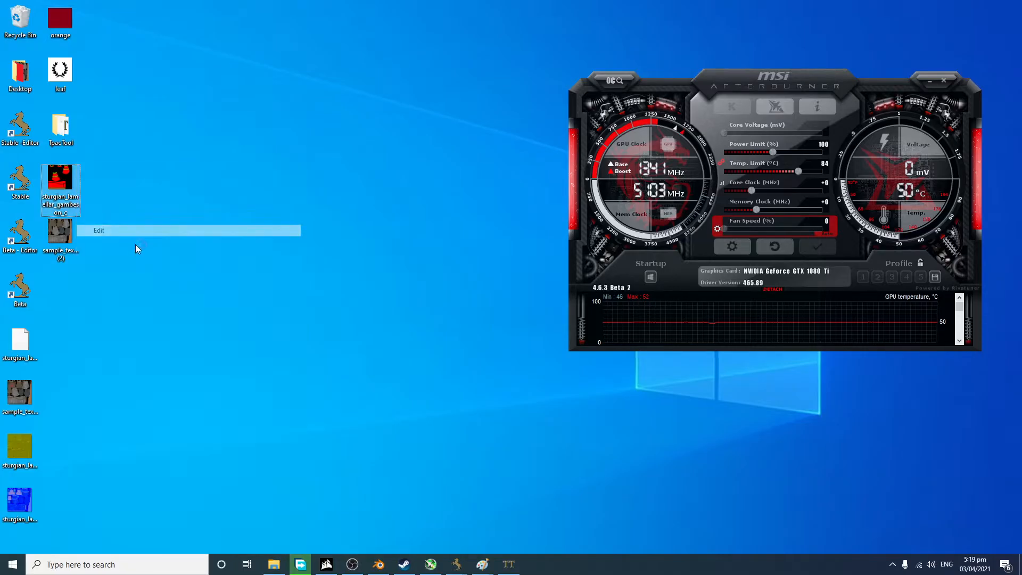
{"action": "scroll", "coordinate": [30, 166], "scroll_direction": "up", "scroll_amount": 2, "text": "ctrl"}
{"action": "key", "text": "ctrl+v"}
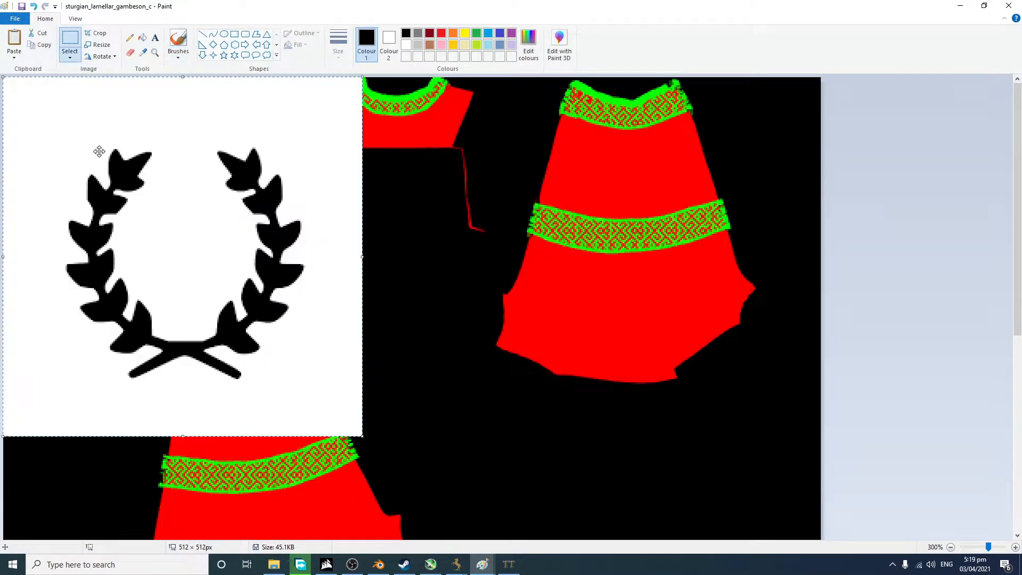
{"action": "left_click_drag", "start_coordinate": [362, 436], "coordinate": [173, 296]}
{"action": "left_click_drag", "start_coordinate": [123, 237], "coordinate": [160, 247]}
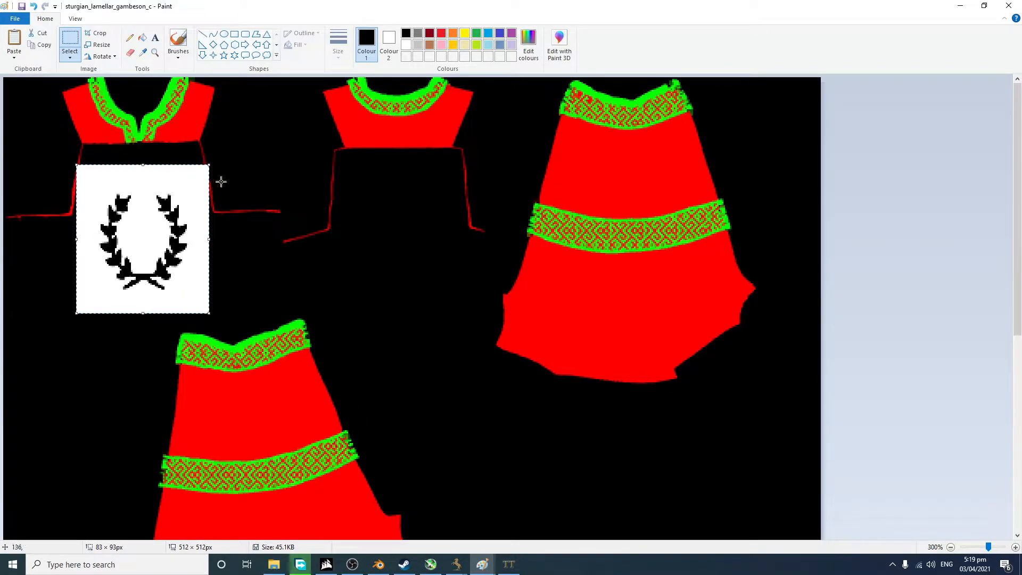
{"action": "left_click_drag", "start_coordinate": [209, 166], "coordinate": [173, 228]}
{"action": "left_click_drag", "start_coordinate": [133, 294], "coordinate": [156, 234]}
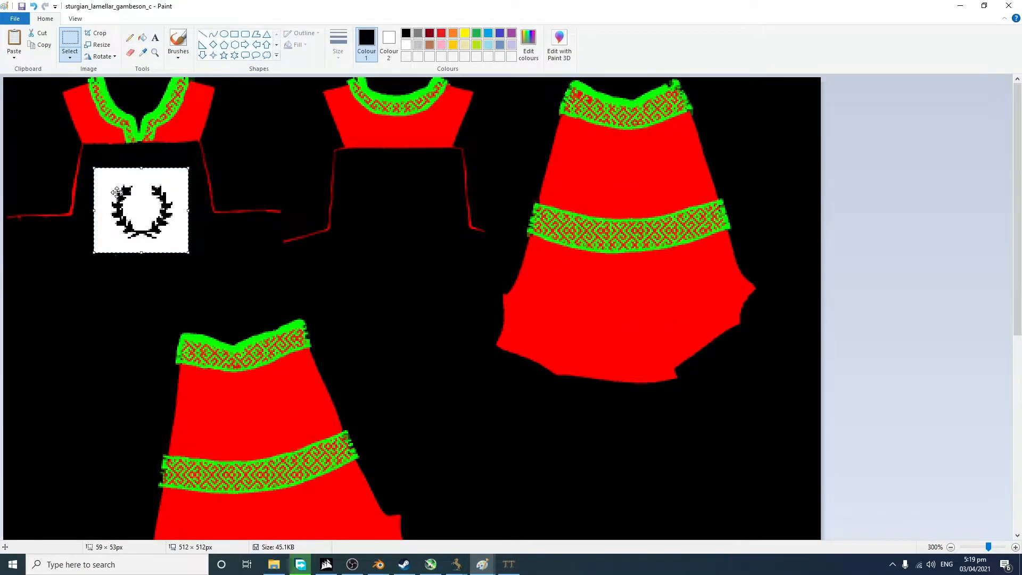
{"action": "mouse_move", "coordinate": [186, 256]}
{"action": "left_mouse_down"}
{"action": "mouse_move", "coordinate": [208, 288]}
{"action": "mouse_move", "coordinate": [189, 247]}
{"action": "left_mouse_up"}
{"action": "key", "text": "ctrl+z"}
Step: Paste the laurel wreath into the mask, shrink it and place it on the front chest piece just below the collar
{"action": "key", "text": "ctrl+v"}
{"action": "left_click_drag", "start_coordinate": [362, 77], "coordinate": [155, 292]}
{"action": "left_click_drag", "start_coordinate": [116, 342], "coordinate": [180, 197]}
{"action": "left_click", "coordinate": [272, 254]}
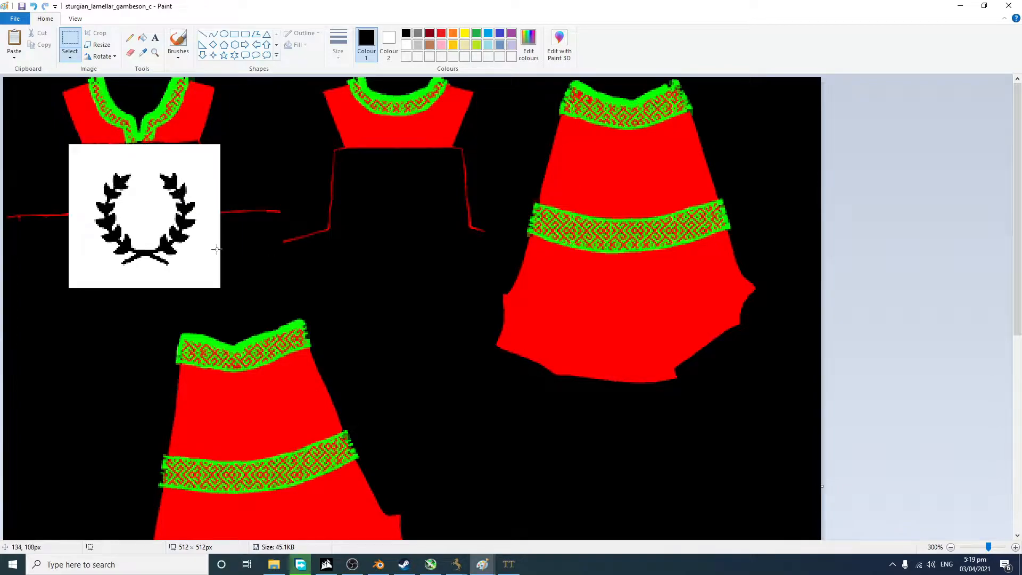
Step: Sample the mask's red from the back collar piece and fill the black laurel wreath with it
{"action": "scroll", "coordinate": [218, 250], "scroll_direction": "up", "scroll_amount": 1, "text": "ctrl"}
{"action": "left_click", "coordinate": [145, 53]}
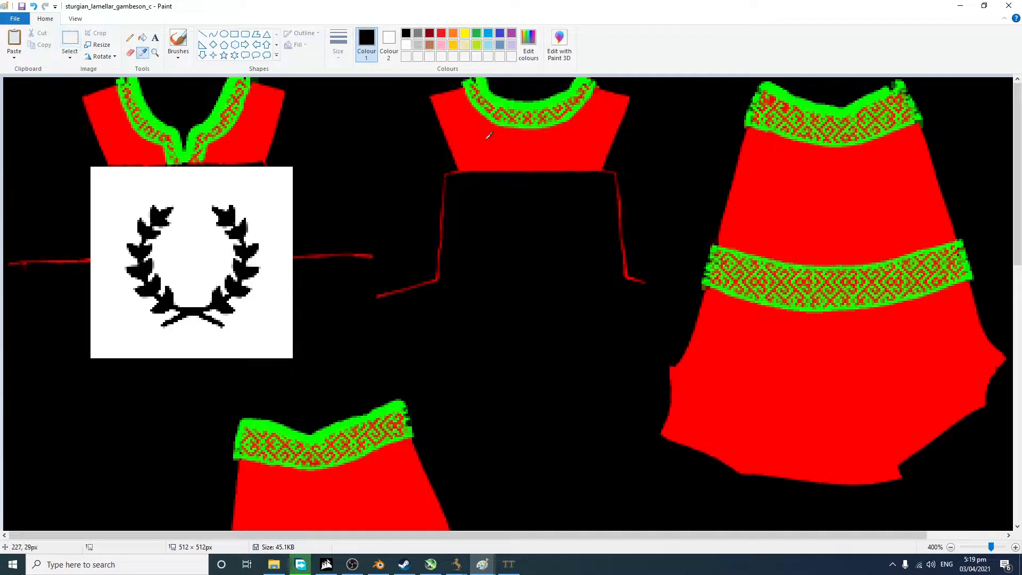
{"action": "left_click", "coordinate": [485, 139]}
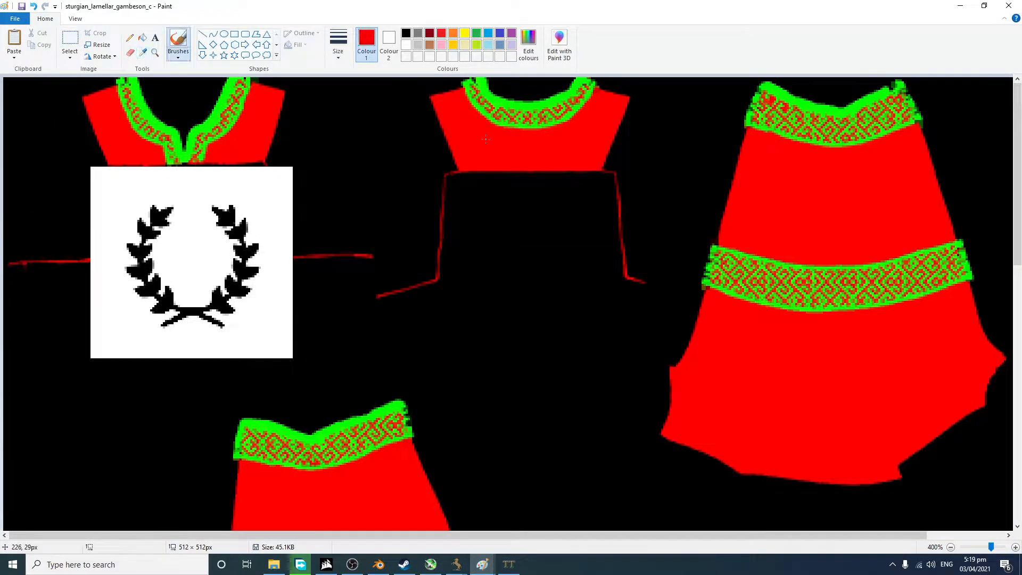
{"action": "left_click", "coordinate": [142, 37]}
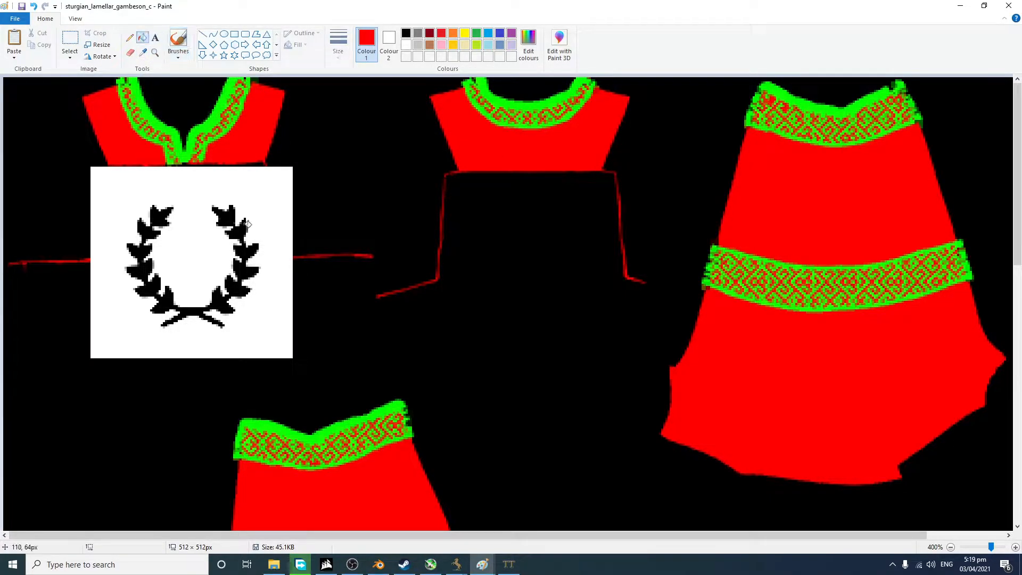
{"action": "left_click", "coordinate": [251, 247]}
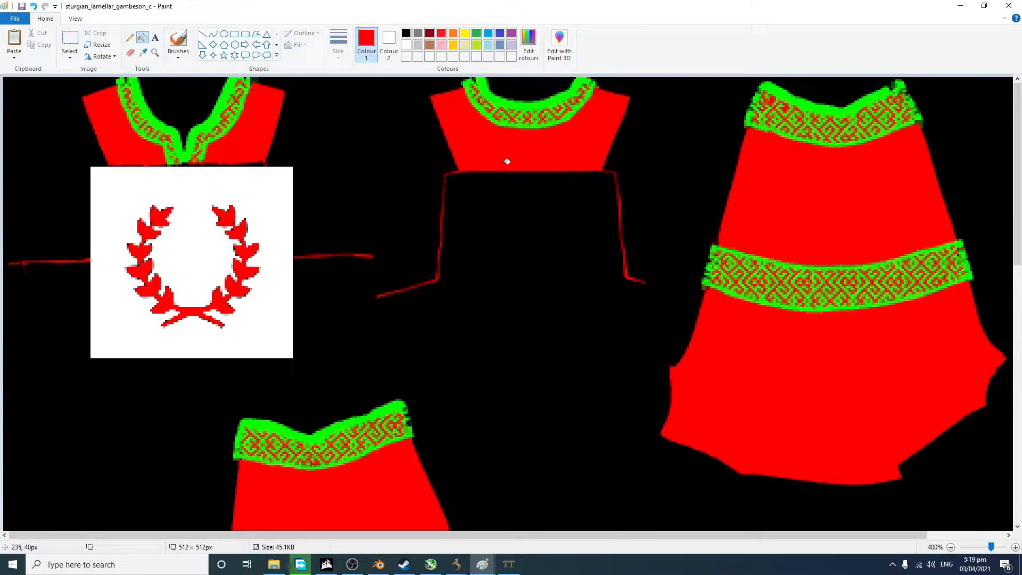
Step: Fill the white background around and inside the red laurel wreath with the canvas black and save the image
{"action": "left_click", "coordinate": [142, 53]}
{"action": "left_click", "coordinate": [335, 331]}
{"action": "left_click", "coordinate": [189, 191]}
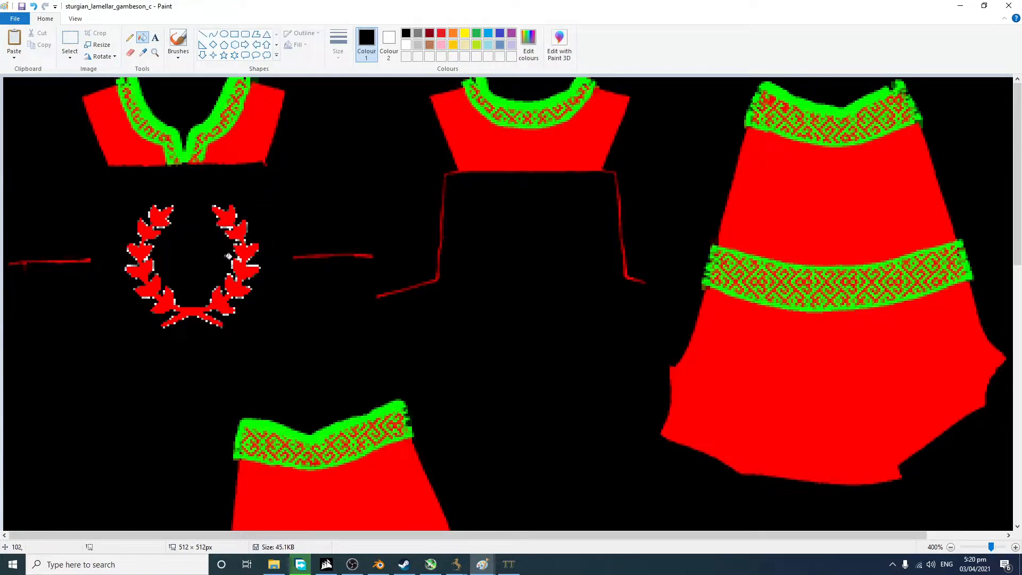
{"action": "scroll", "coordinate": [232, 259], "scroll_direction": "down", "scroll_amount": 1, "text": "ctrl"}
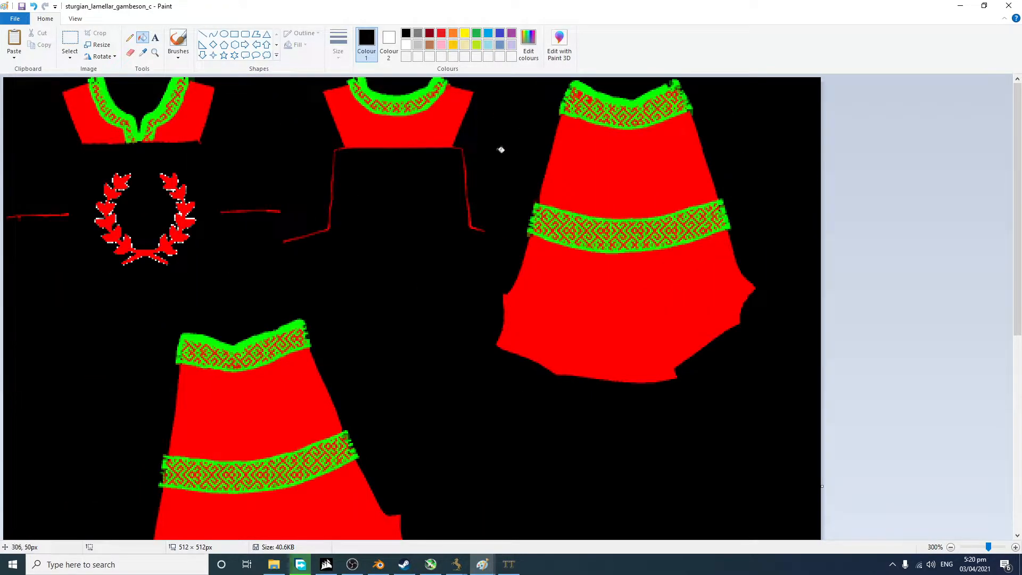
Step: Switch to Blender's Shading workspace, reopen sturgian_lamellar_gambeson_c.png in the gambeson's image texture node, and inspect the wreath on the chest
{"action": "left_click", "coordinate": [960, 6]}
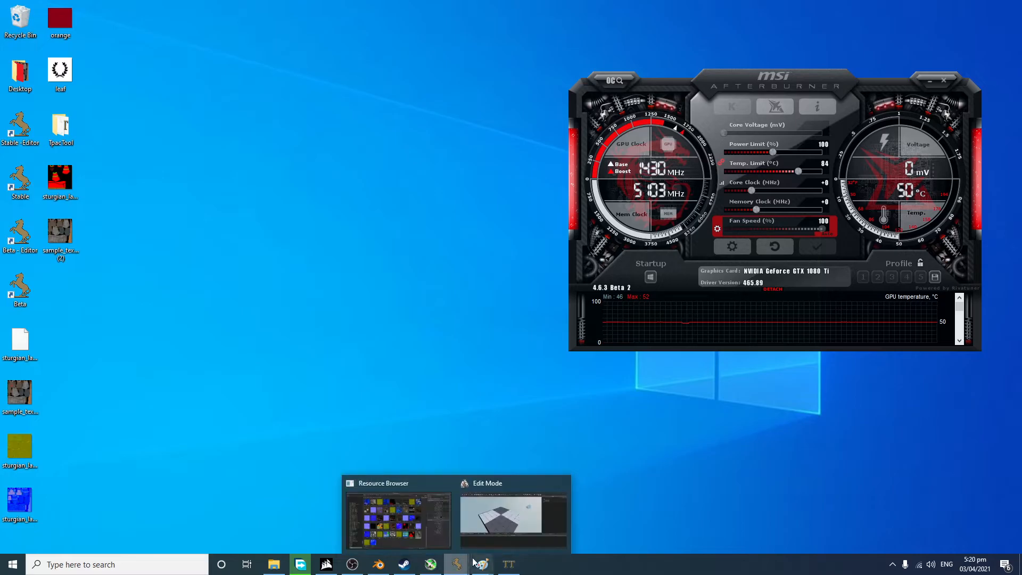
{"action": "left_click", "coordinate": [378, 564]}
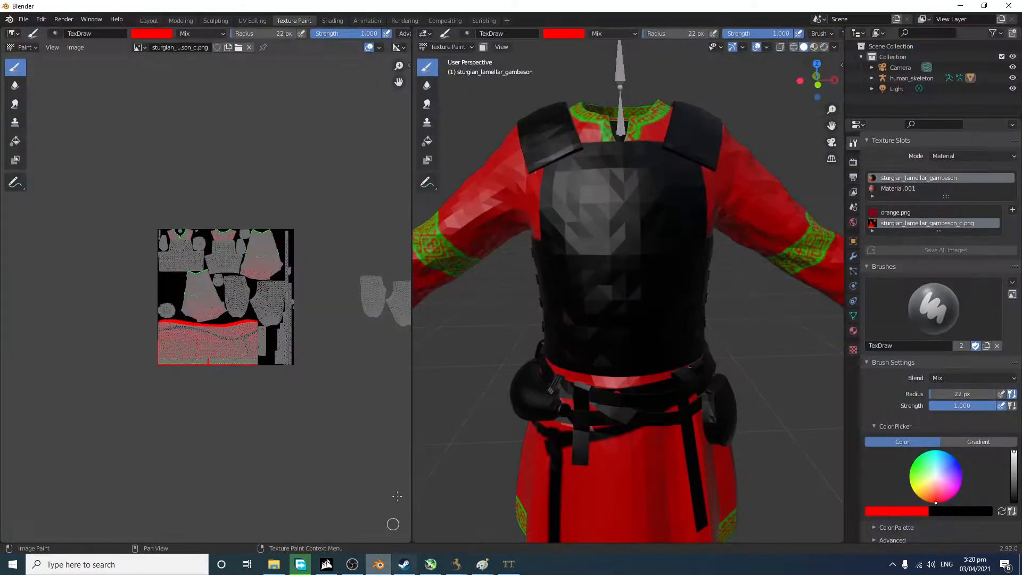
{"action": "scroll", "coordinate": [596, 285], "scroll_direction": "down", "scroll_amount": 3}
{"action": "scroll", "coordinate": [587, 281], "scroll_direction": "up", "scroll_amount": 3}
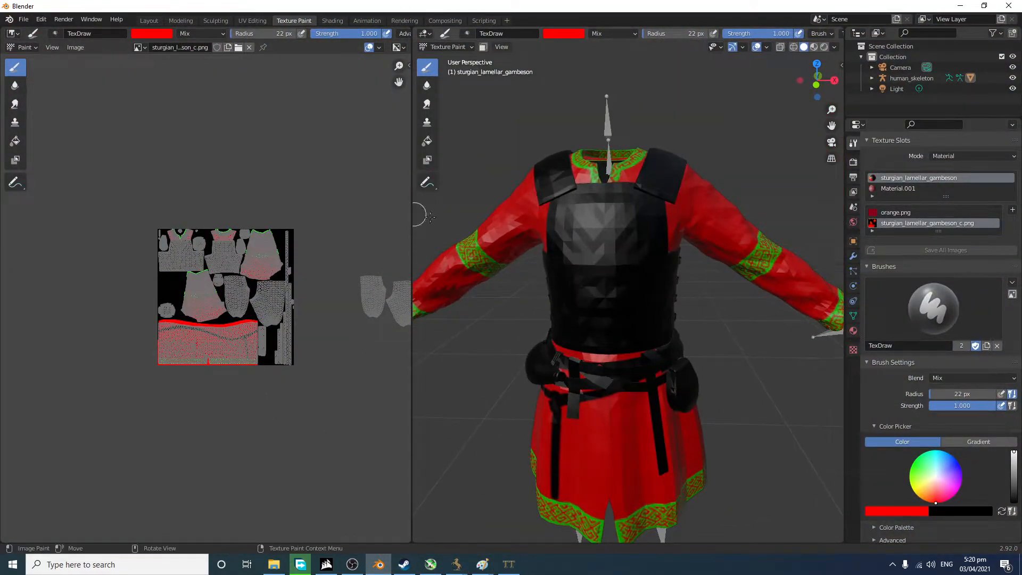
{"action": "left_click", "coordinate": [332, 20]}
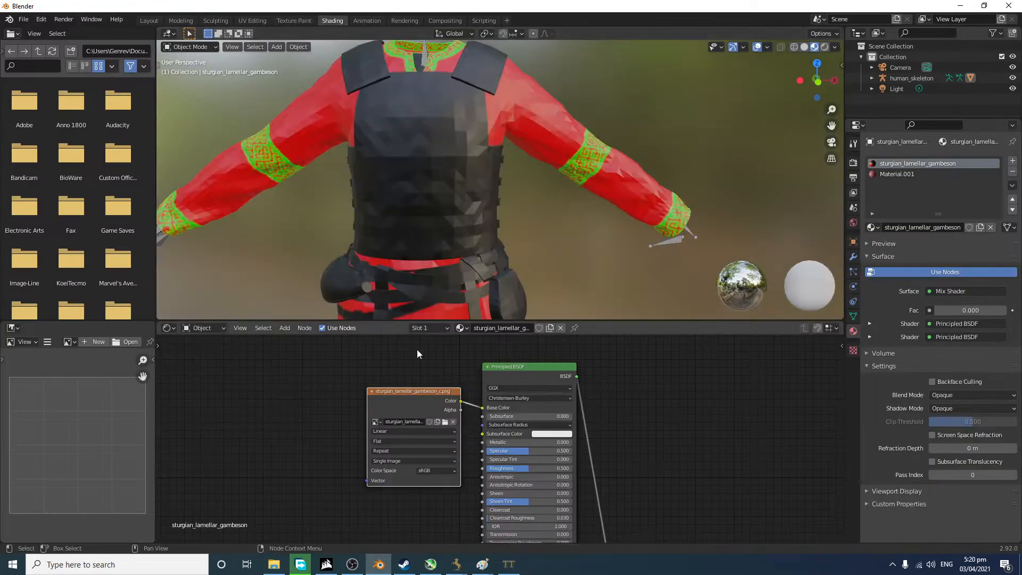
{"action": "left_click", "coordinate": [442, 428]}
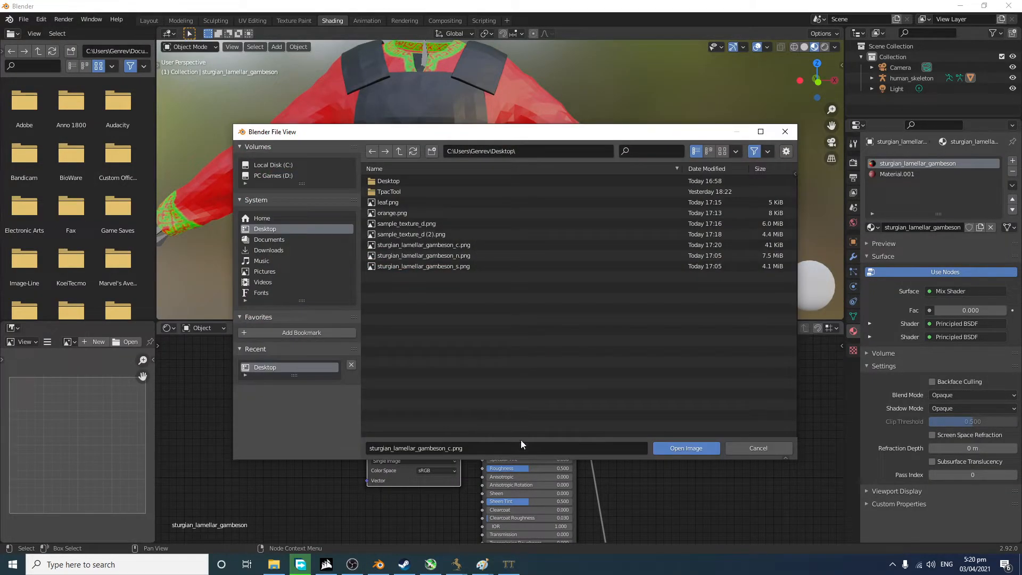
{"action": "left_click", "coordinate": [662, 448]}
{"action": "scroll", "coordinate": [409, 263], "scroll_direction": "down", "scroll_amount": 5}
{"action": "middle_click_drag", "start_coordinate": [445, 203], "coordinate": [468, 212]}
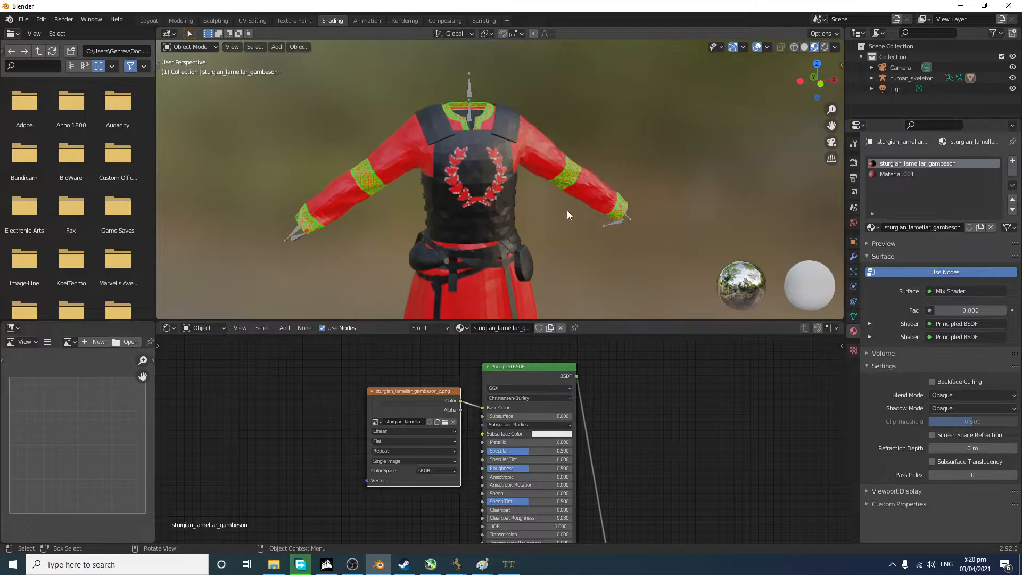
{"action": "scroll", "coordinate": [522, 167], "scroll_direction": "up", "scroll_amount": 3}
{"action": "middle_click_drag", "start_coordinate": [522, 167], "coordinate": [531, 171]}
{"action": "scroll", "coordinate": [531, 184], "scroll_direction": "down", "scroll_amount": 2}
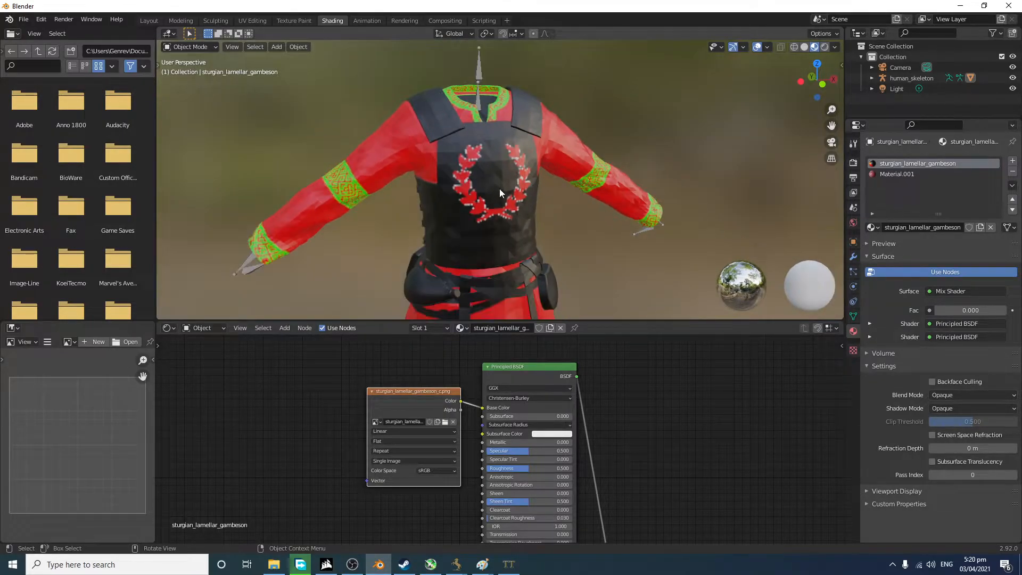
Step: Expand the human_skeleton armature object in the scene hierarchy and rename it human_skeleton_notused
{"action": "left_click", "coordinate": [416, 164]}
{"action": "left_click", "coordinate": [872, 78]}
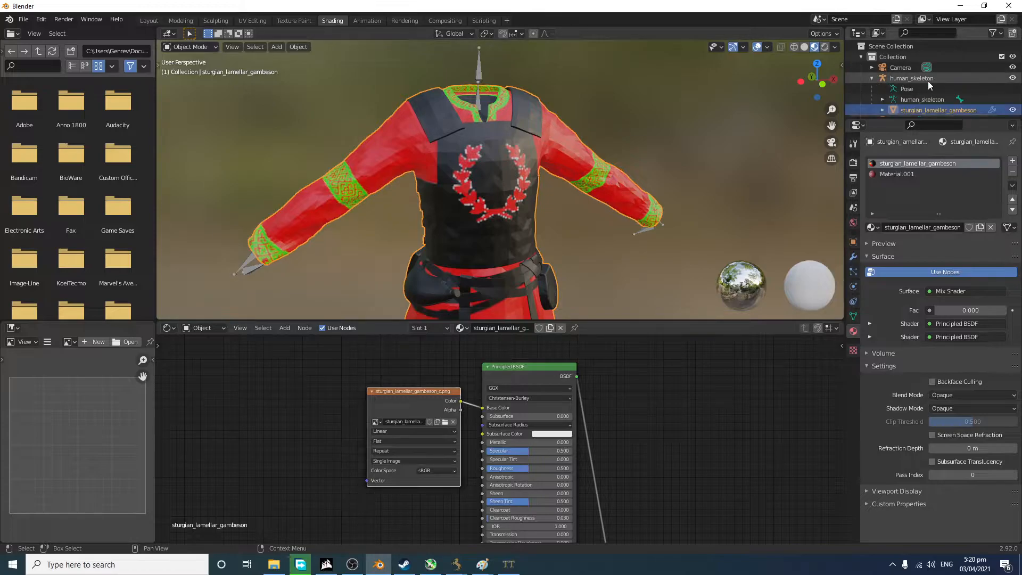
{"action": "double_click", "coordinate": [928, 79]}
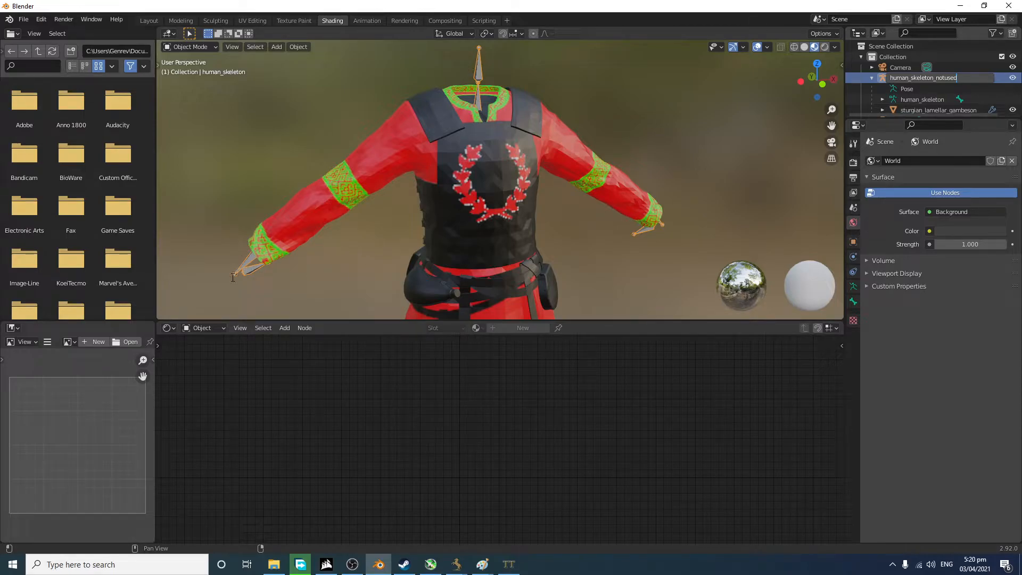
{"action": "key", "text": "Return"}
Step: Copy the armature object's name and give the human_skeleton armature data beneath it the same name, human_skeleton_notused
{"action": "scroll", "coordinate": [921, 98], "scroll_direction": "down", "scroll_amount": 1}
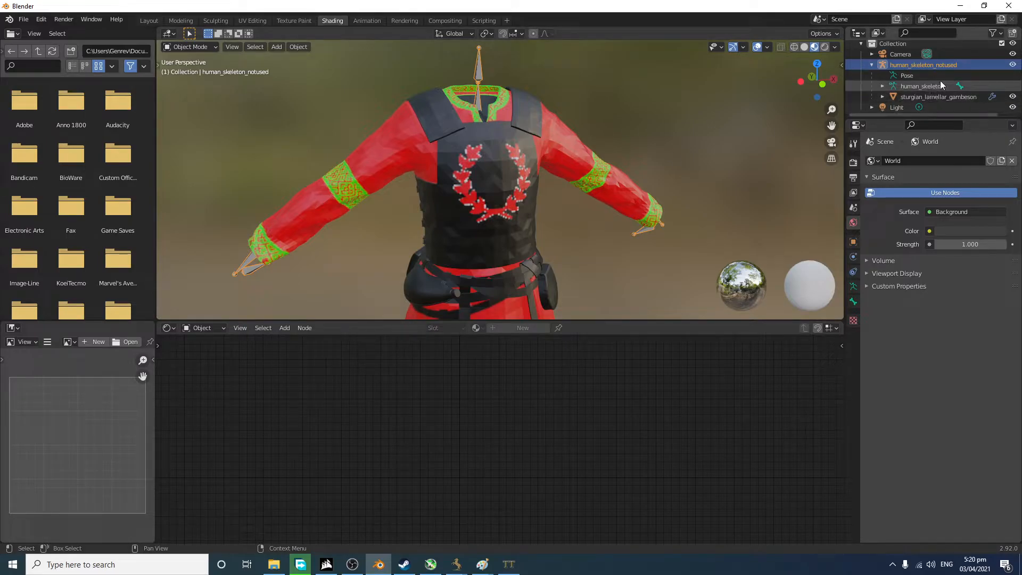
{"action": "scroll", "coordinate": [940, 84], "scroll_direction": "up", "scroll_amount": 1}
{"action": "double_click", "coordinate": [926, 78]}
{"action": "key", "text": "ctrl+c"}
{"action": "key", "text": "Return"}
{"action": "scroll", "coordinate": [936, 100], "scroll_direction": "down", "scroll_amount": 1}
{"action": "double_click", "coordinate": [931, 90]}
{"action": "key", "text": "ctrl+v"}
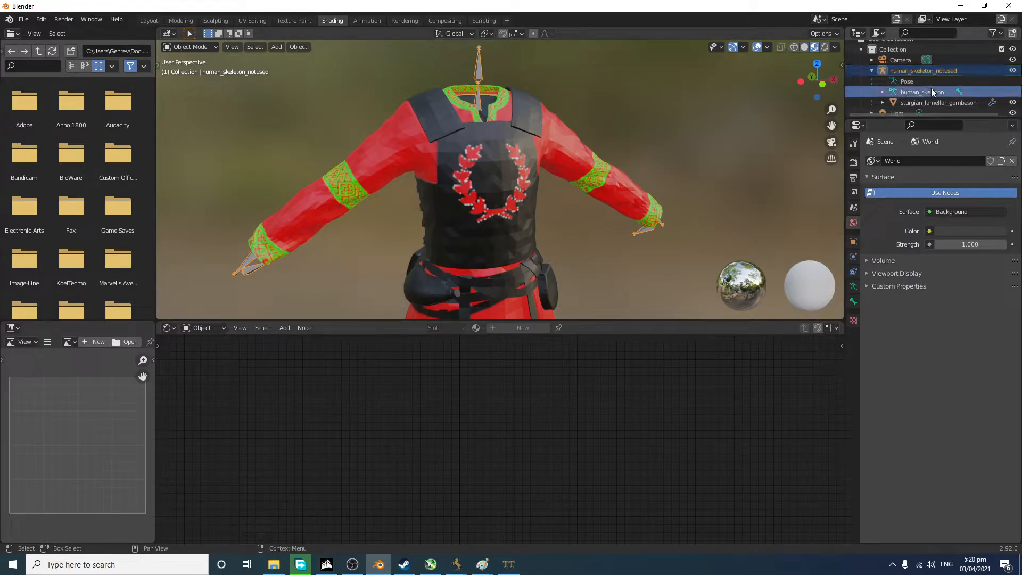
{"action": "key", "text": "Return"}
Step: Rename the sturgian_lamellar_gambeson mesh object as sample_mesh
{"action": "scroll", "coordinate": [928, 103], "scroll_direction": "down", "scroll_amount": 1}
{"action": "double_click", "coordinate": [934, 94]}
{"action": "type", "text": "sample_me"}
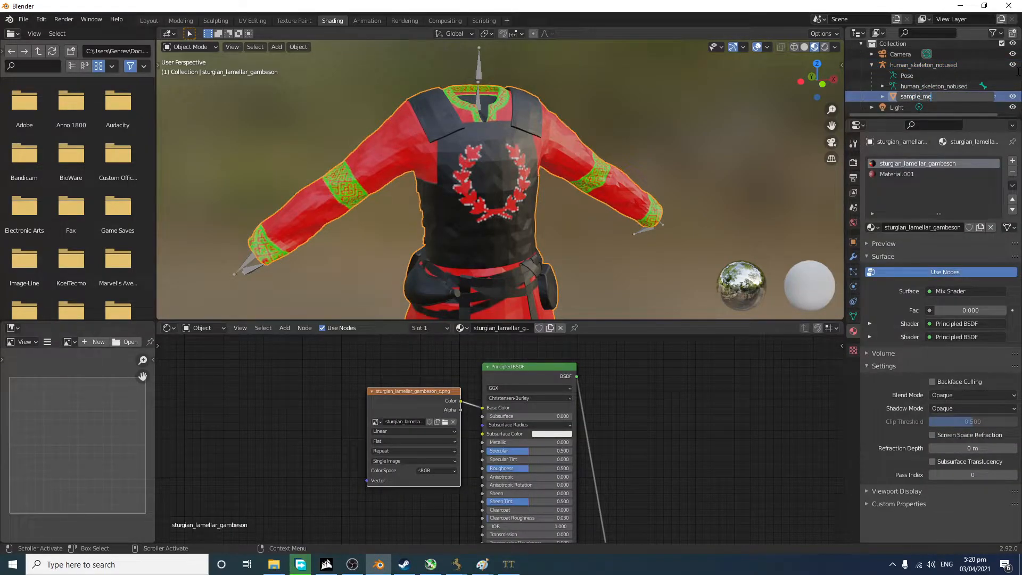
{"action": "type", "text": "sh"}
{"action": "key", "text": "Return"}
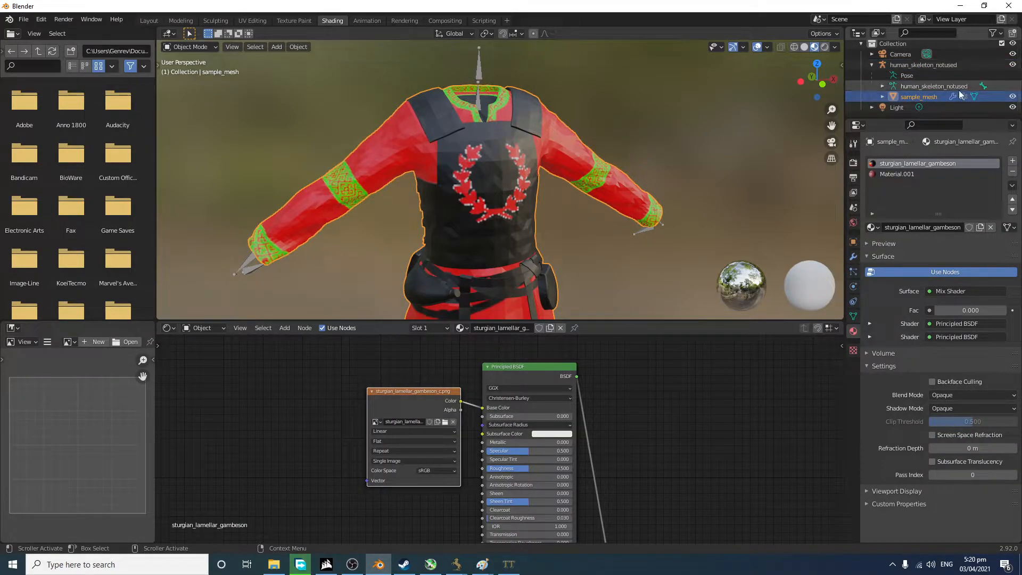
Step: Select the human_skeleton_notused armature together with sample_mesh and start an FBX export
{"action": "left_click", "coordinate": [934, 66]}
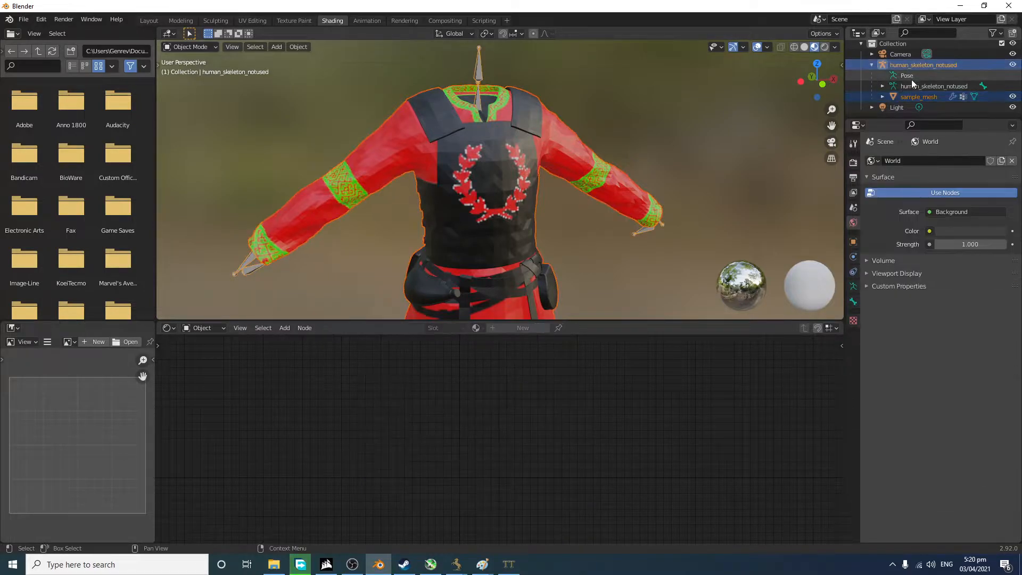
{"action": "left_click", "coordinate": [24, 19]}
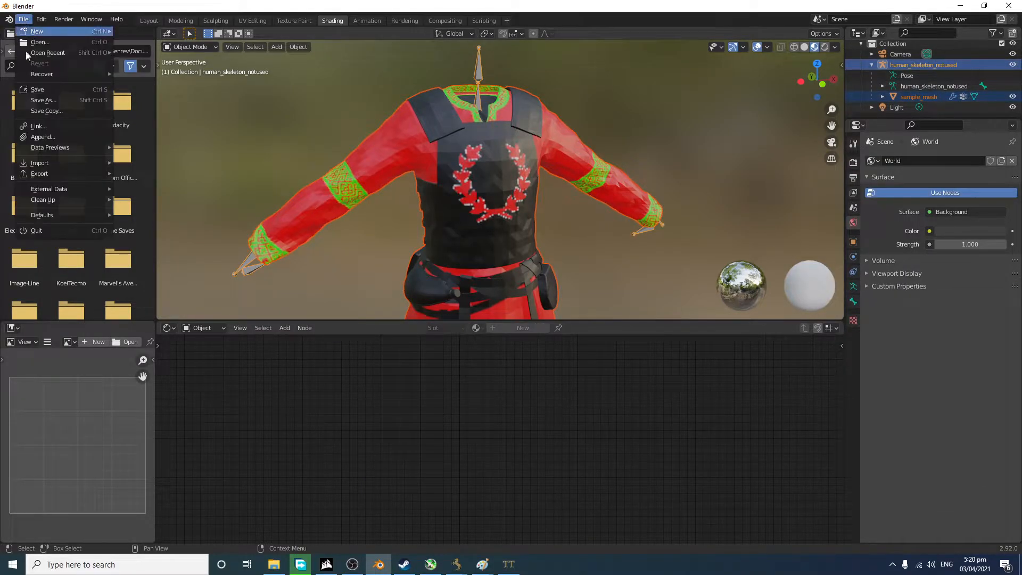
{"action": "mouse_move", "coordinate": [56, 172]}
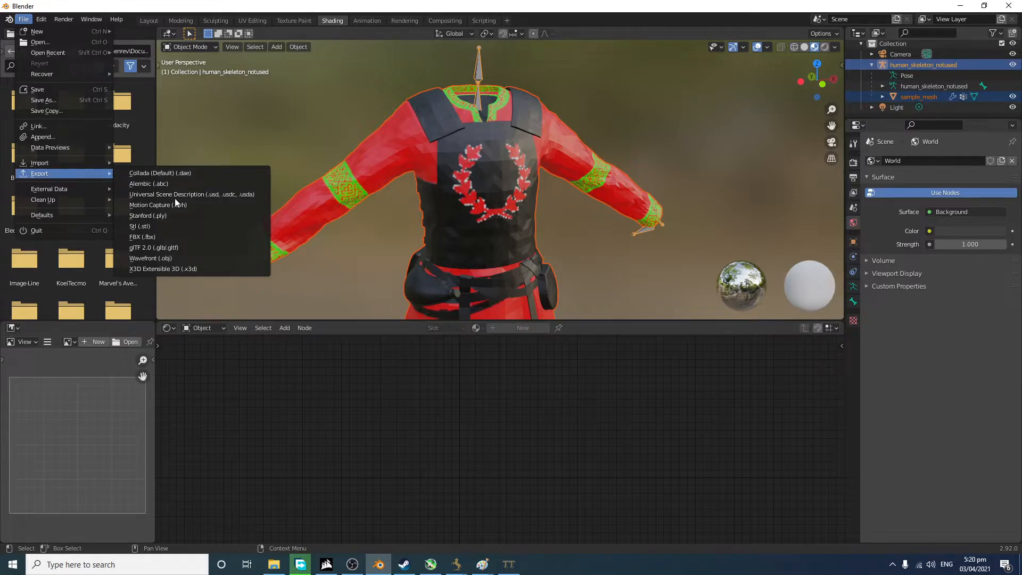
{"action": "left_click", "coordinate": [177, 236]}
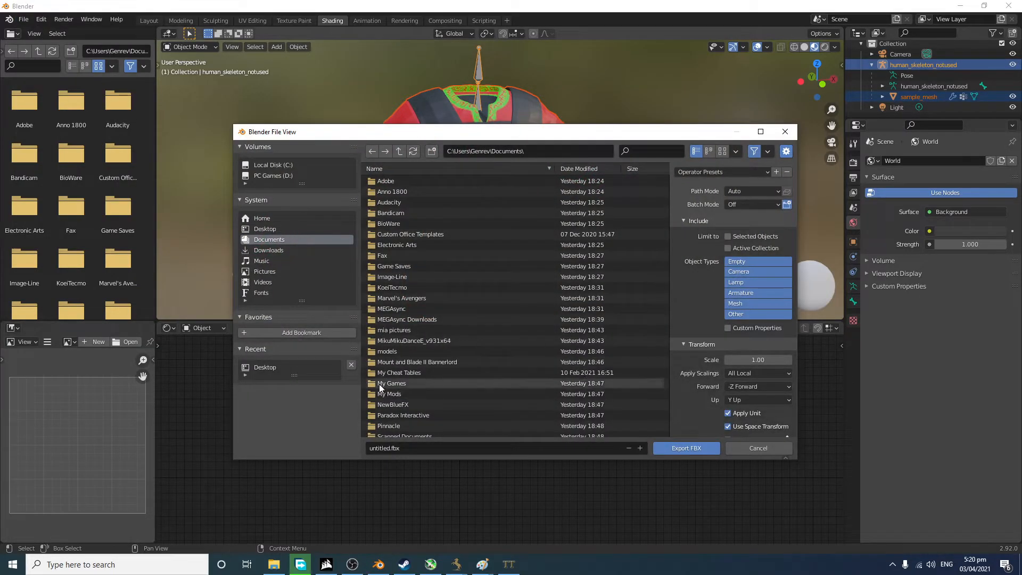
Step: Name the export file sample_mesh, keeping the armature and mesh selected, and choose the Desktop folder as its destination
{"action": "left_click", "coordinate": [920, 97]}
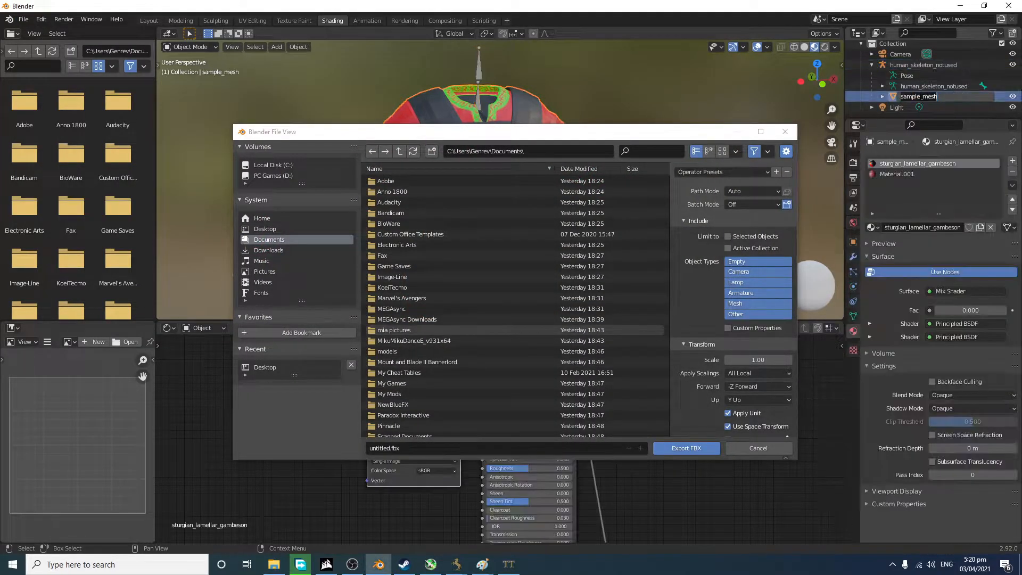
{"action": "left_click", "coordinate": [905, 67]}
{"action": "left_click", "coordinate": [912, 97]}
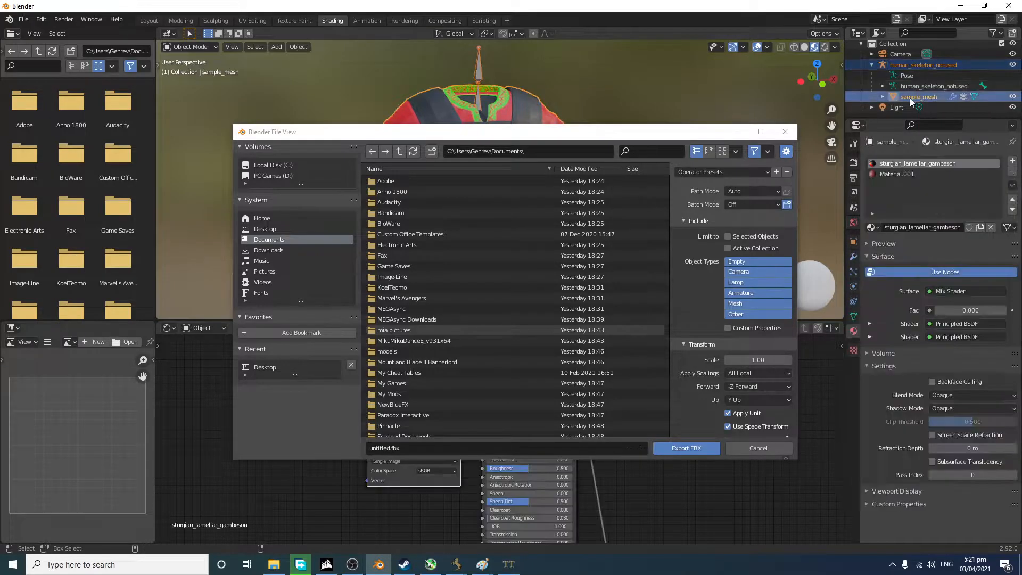
{"action": "left_click", "coordinate": [419, 447]}
{"action": "type", "text": "sample_mesh"}
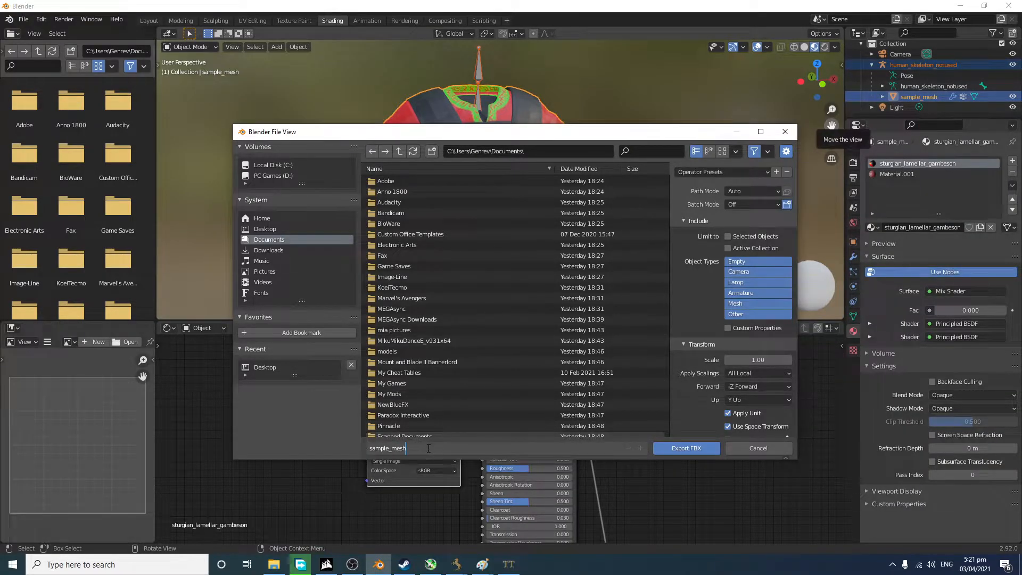
{"action": "left_click", "coordinate": [275, 250]}
{"action": "left_click", "coordinate": [274, 251]}
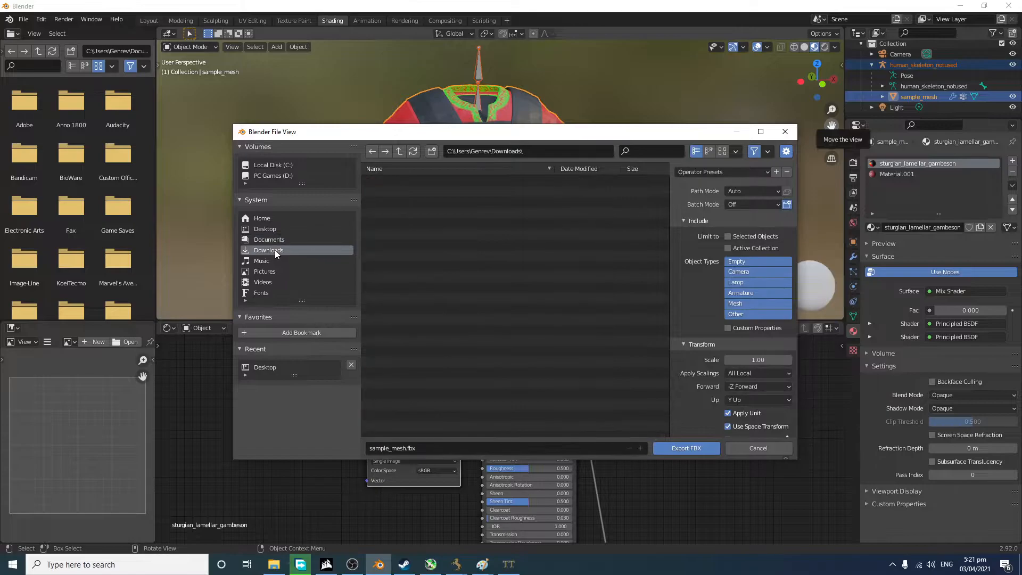
{"action": "left_click", "coordinate": [267, 229]}
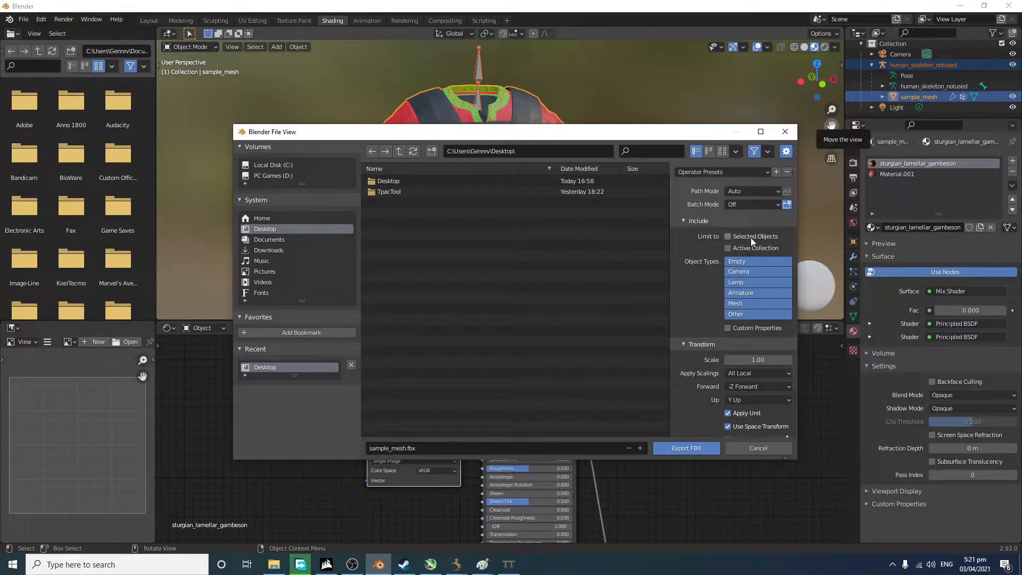
Step: Limit the export to selected objects, turn off Add Leaf Bones, and export the FBX file
{"action": "left_click_drag", "start_coordinate": [542, 129], "coordinate": [520, 194]}
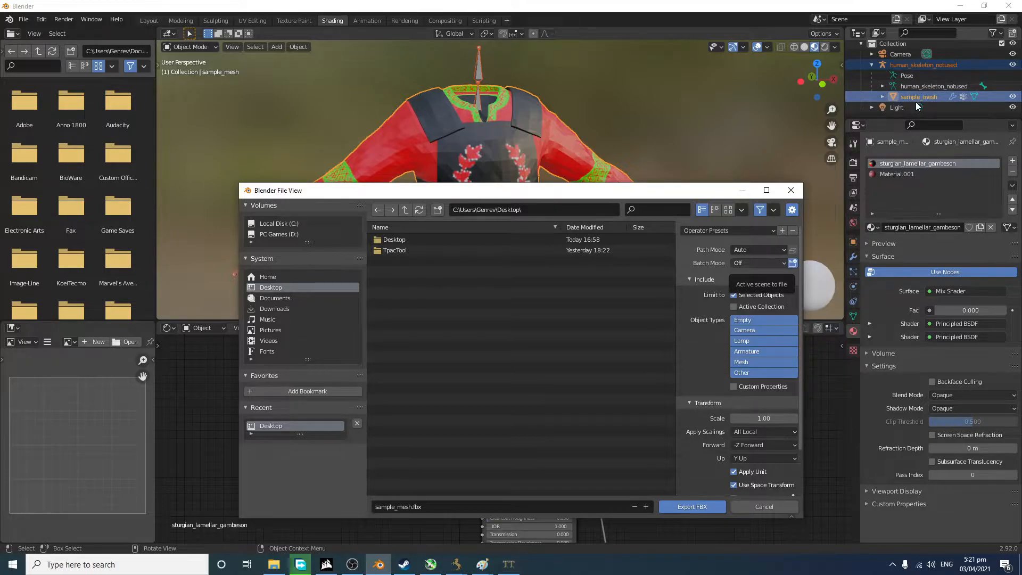
{"action": "scroll", "coordinate": [700, 391], "scroll_direction": "down", "scroll_amount": 3}
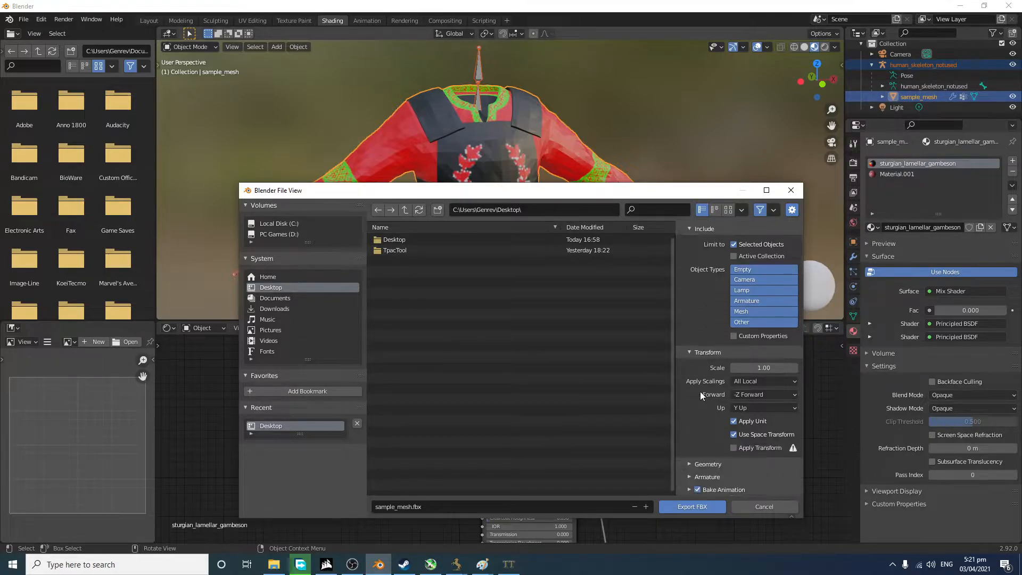
{"action": "left_click", "coordinate": [704, 476]}
{"action": "scroll", "coordinate": [703, 465], "scroll_direction": "down", "scroll_amount": 4}
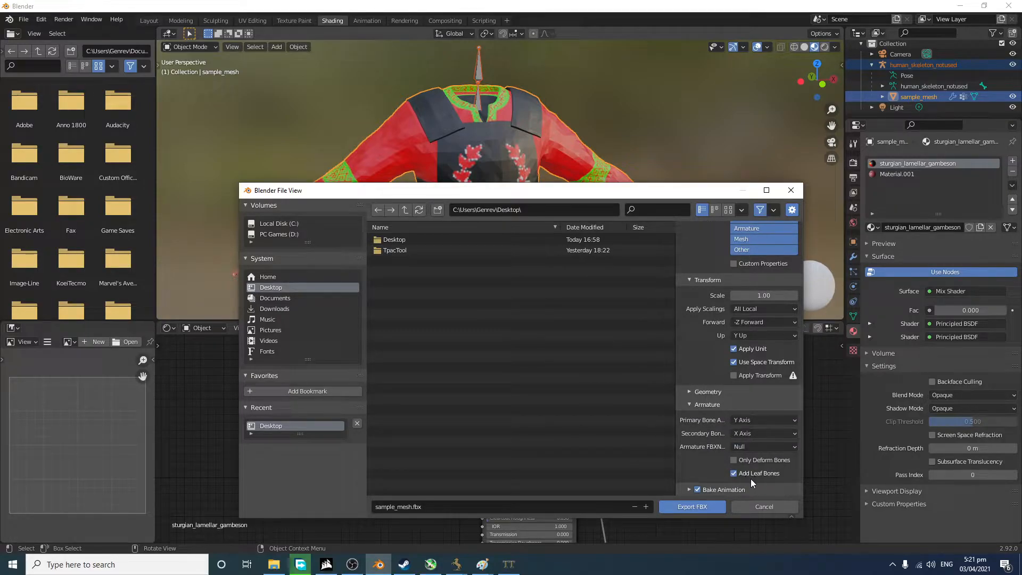
{"action": "left_click", "coordinate": [734, 473]}
{"action": "left_click", "coordinate": [692, 507]}
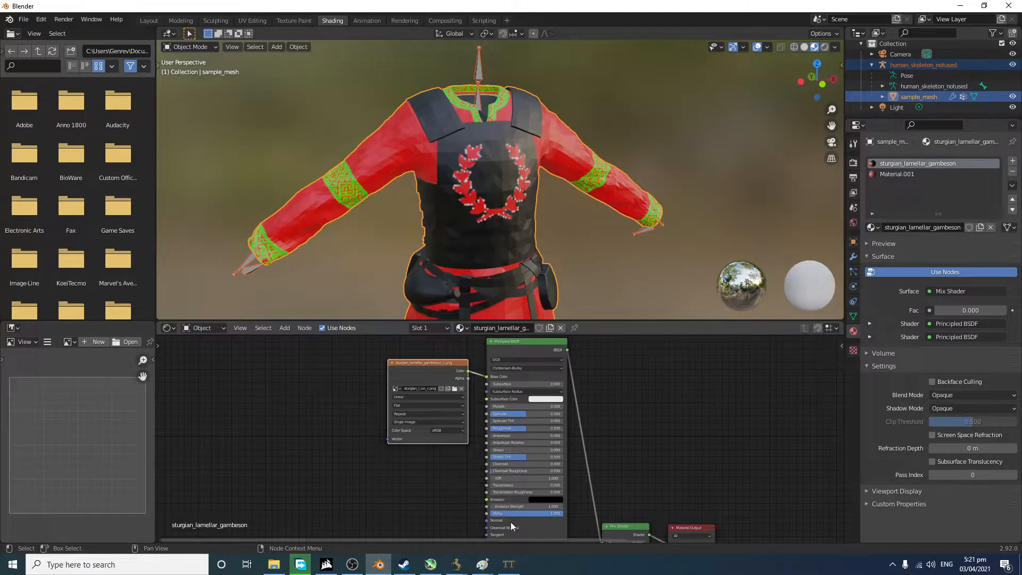
Step: On the Windows desktop, copy the name of sample_texture_d and rename sturgian_lamellar_gambeson_n as sample_texture_n
{"action": "mouse_move", "coordinate": [466, 570]}
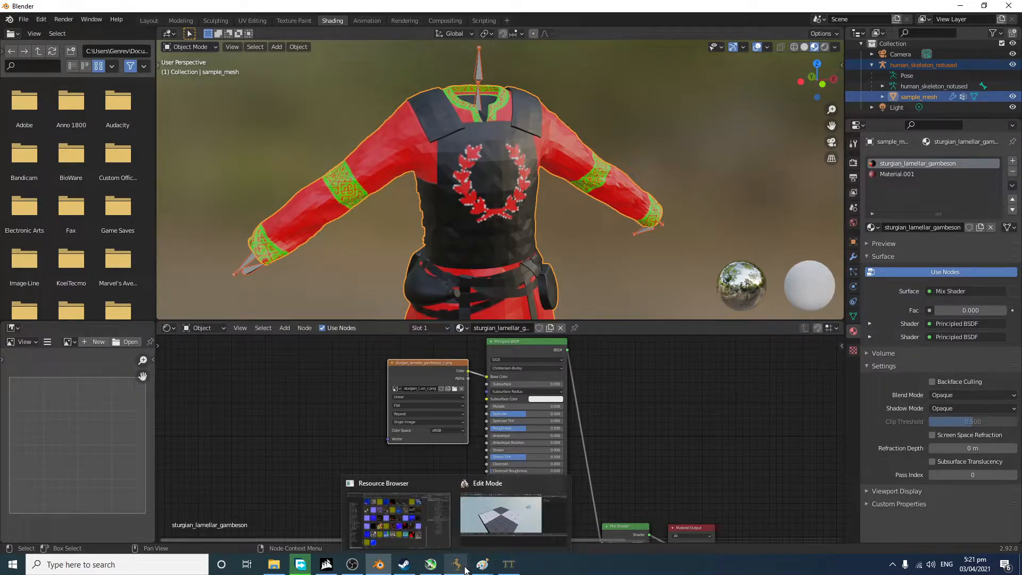
{"action": "left_click", "coordinate": [379, 565]}
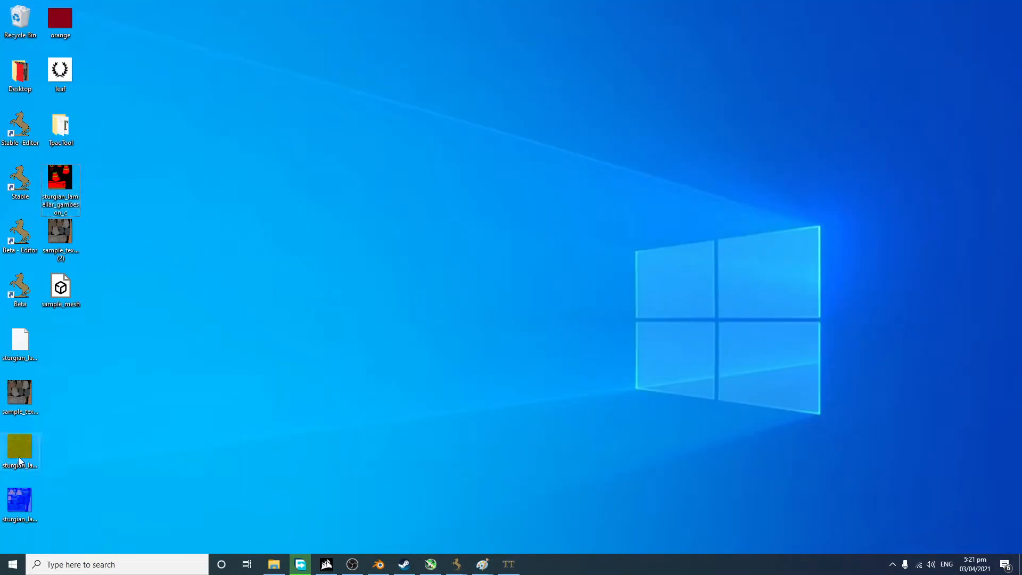
{"action": "right_click", "coordinate": [15, 388]}
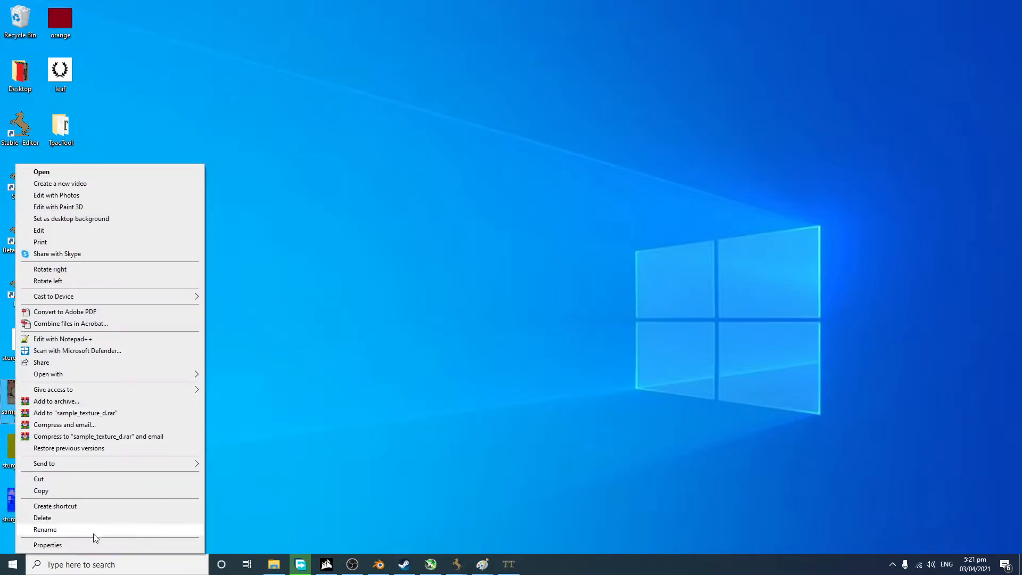
{"action": "left_click", "coordinate": [89, 531]}
{"action": "key", "text": "ctrl+c"}
{"action": "right_click", "coordinate": [14, 440]}
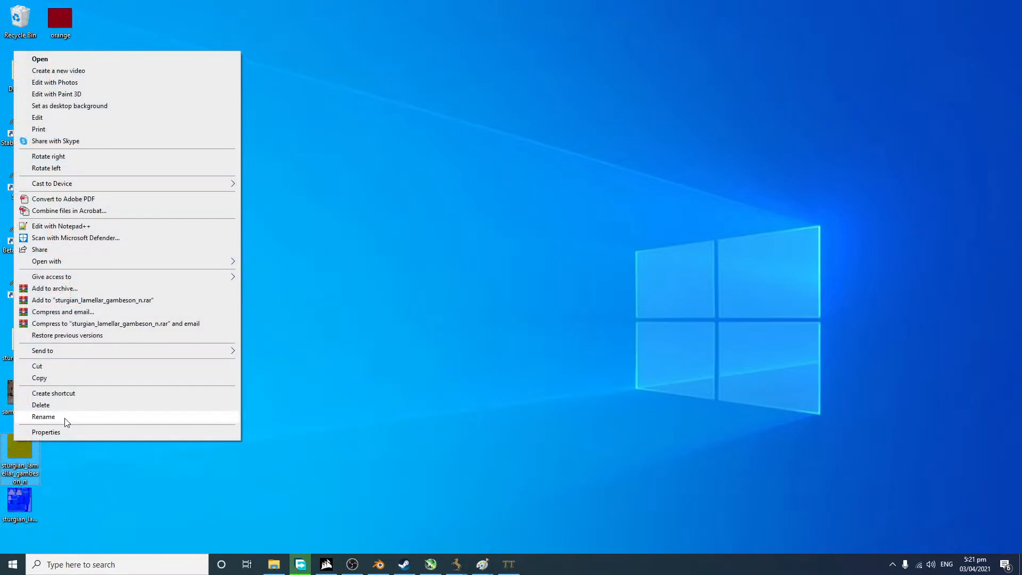
{"action": "left_click", "coordinate": [66, 421]}
{"action": "key", "text": "ctrl+v"}
{"action": "key", "text": "BackSpace"}
{"action": "type", "text": "n"}
{"action": "key", "text": "Return"}
Step: Rename sturgian_lamellar_gambeson_s as sample_texture_s and select the sample_texture_d (2) file
{"action": "right_click", "coordinate": [12, 495]}
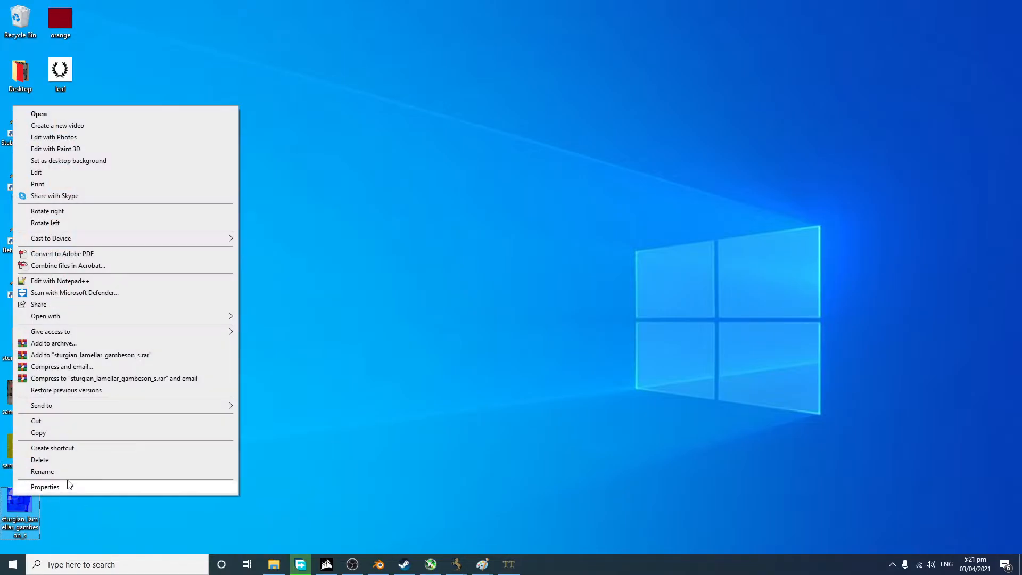
{"action": "left_click", "coordinate": [60, 472]}
{"action": "key", "text": "ctrl+v"}
{"action": "key", "text": "BackSpace"}
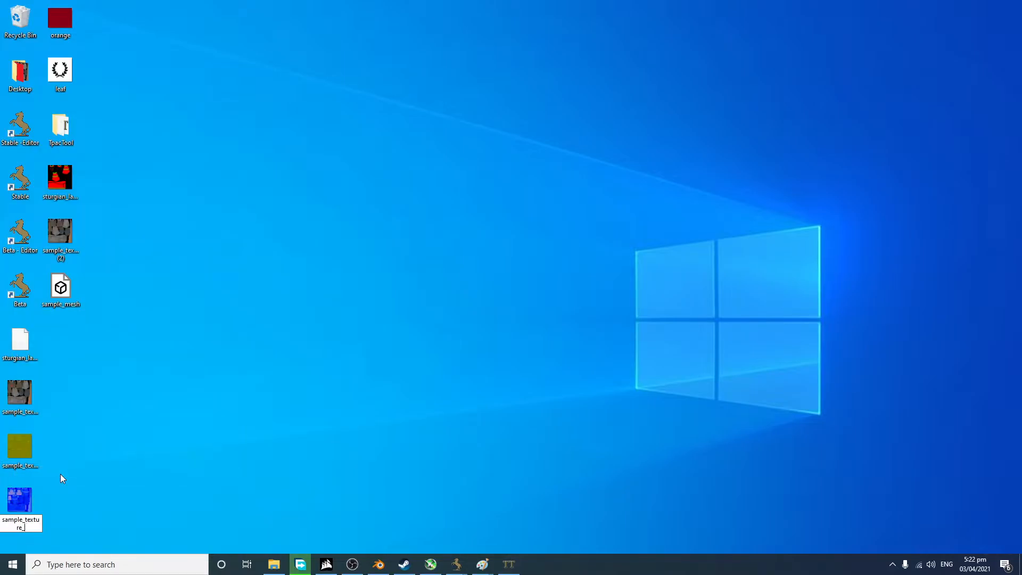
{"action": "type", "text": "s"}
{"action": "key", "text": "Return"}
{"action": "left_click", "coordinate": [105, 411]}
{"action": "left_click", "coordinate": [73, 237]}
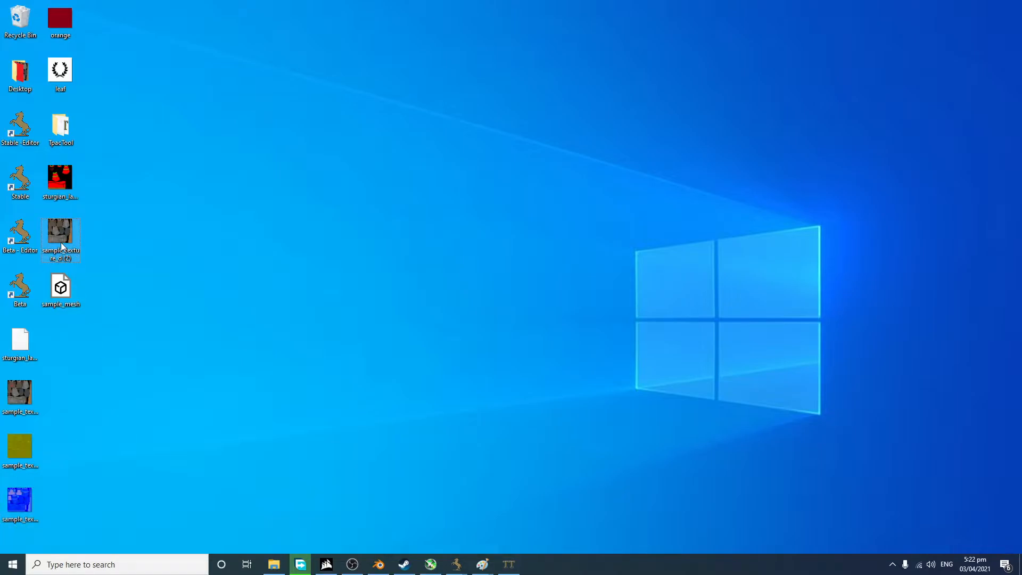
Step: Copy the name of the sample_texture_d file and rename that file as sample_texture_d(3)
{"action": "right_click", "coordinate": [27, 397]}
{"action": "left_click", "coordinate": [64, 372]}
{"action": "key", "text": "ctrl+c"}
{"action": "key", "text": "Right"}
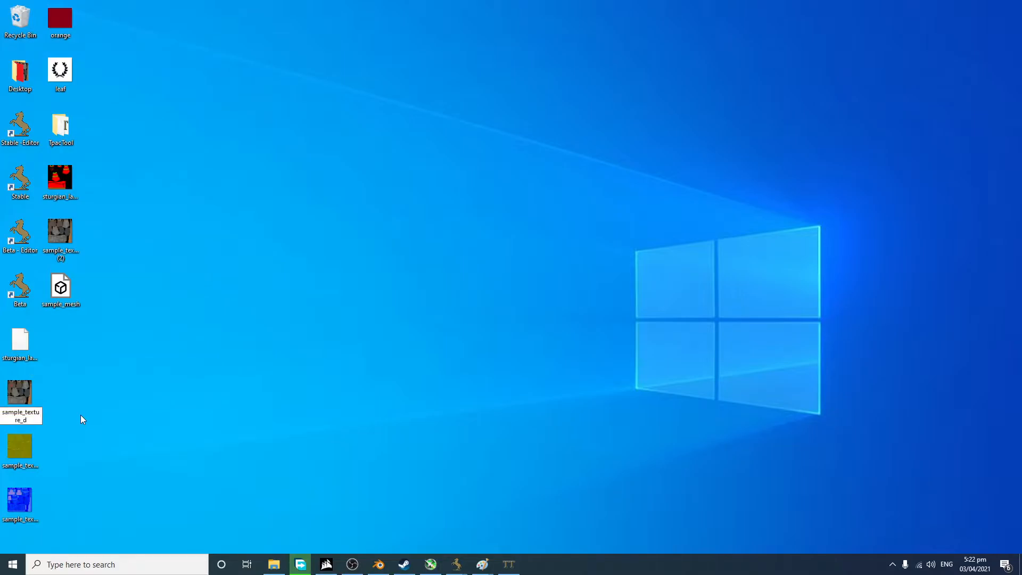
{"action": "type", "text": "(3)"}
{"action": "key", "text": "Return"}
Step: Rename the sample_texture_d (2) file as sample_texture_d using the copied name
{"action": "right_click", "coordinate": [59, 234]}
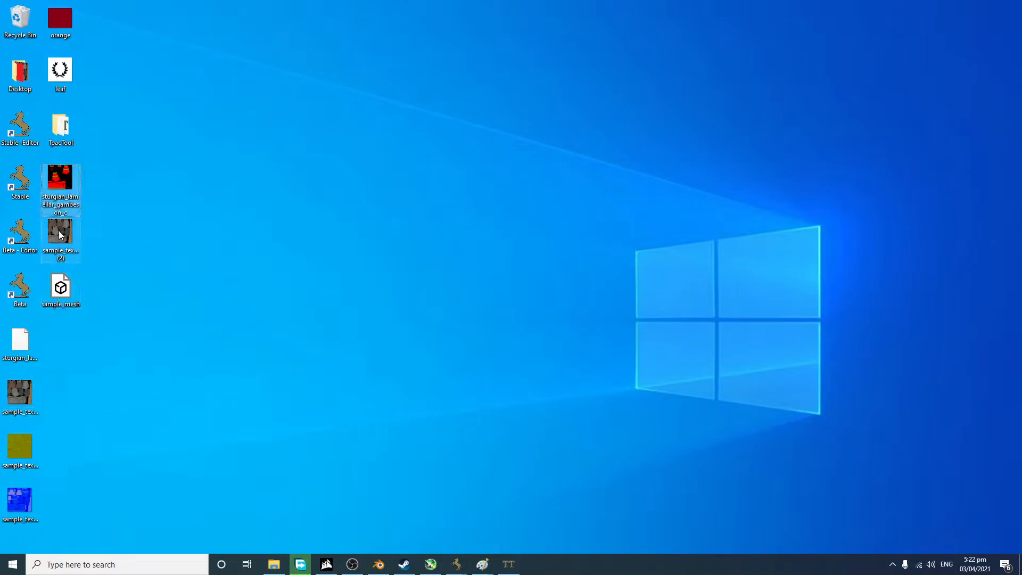
{"action": "left_click", "coordinate": [131, 531]}
{"action": "key", "text": "ctrl+v"}
{"action": "key", "text": "Return"}
Step: Rename sturgian_lamellar_gambeson_c as sample_texture_c
{"action": "left_click", "coordinate": [70, 190]}
{"action": "right_click", "coordinate": [72, 193]}
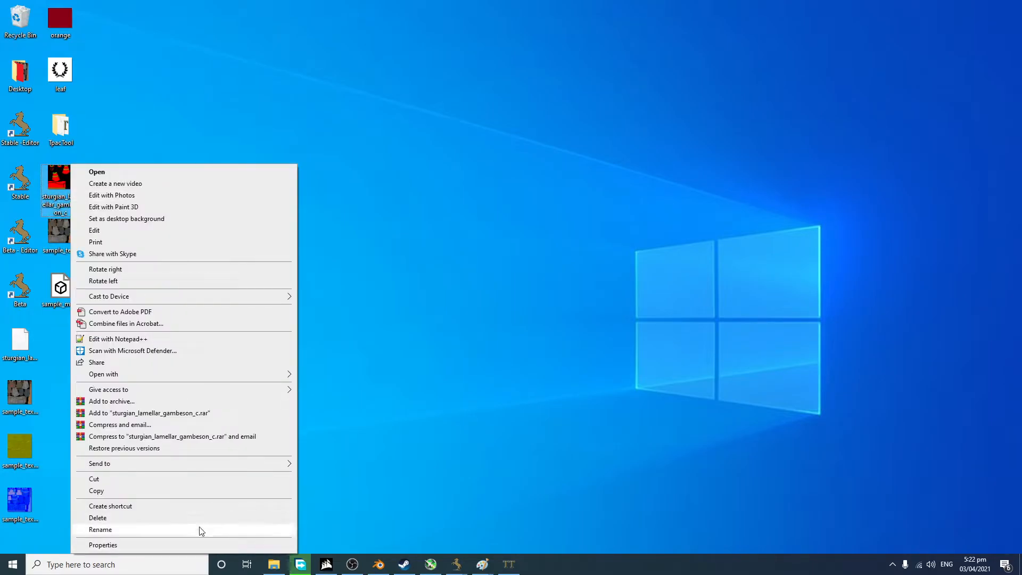
{"action": "left_click", "coordinate": [201, 531]}
{"action": "key", "text": "ctrl+v"}
{"action": "left_click", "coordinate": [257, 439]}
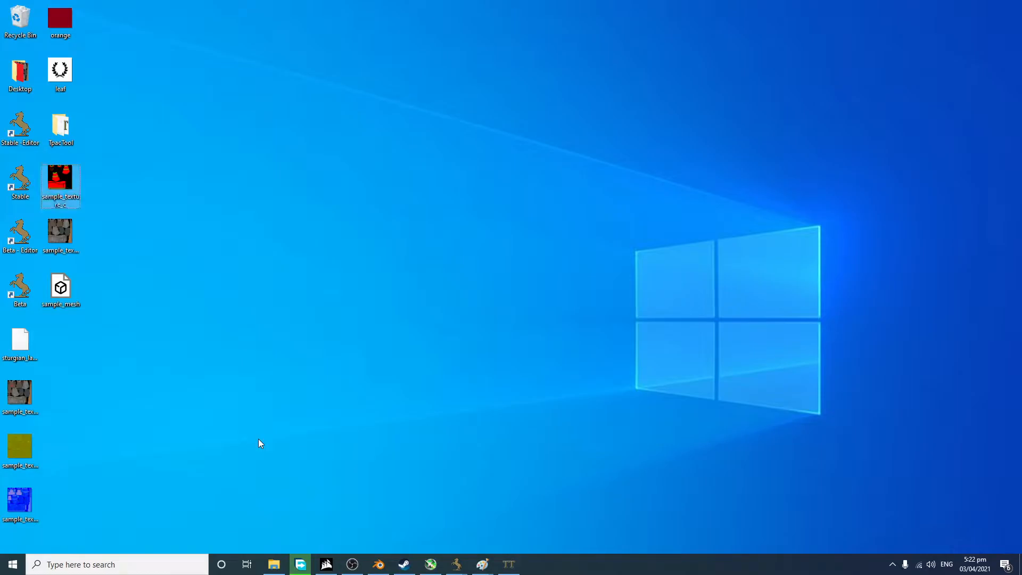
Step: Switch to the Bannerlord editor, open the Resource Browser and collapse the Native module to view the list of modules
{"action": "mouse_move", "coordinate": [457, 563]}
{"action": "left_click", "coordinate": [476, 519]}
{"action": "left_click", "coordinate": [610, 34]}
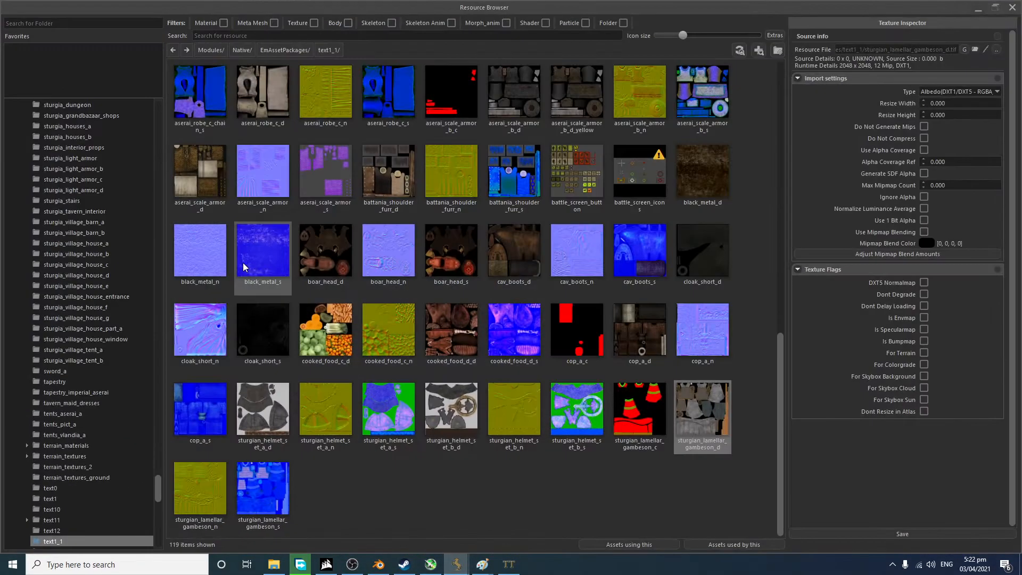
{"action": "scroll", "coordinate": [120, 260], "scroll_direction": "up", "scroll_amount": 10}
{"action": "scroll", "coordinate": [154, 506], "scroll_direction": "up", "scroll_amount": 7}
{"action": "left_click_drag", "start_coordinate": [159, 461], "coordinate": [165, 104]}
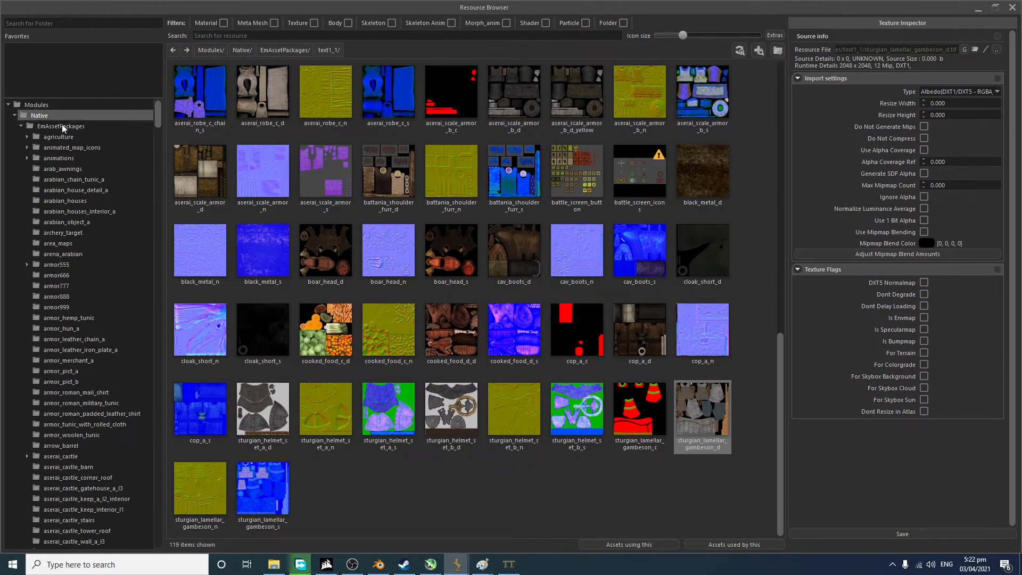
{"action": "left_click", "coordinate": [14, 115]}
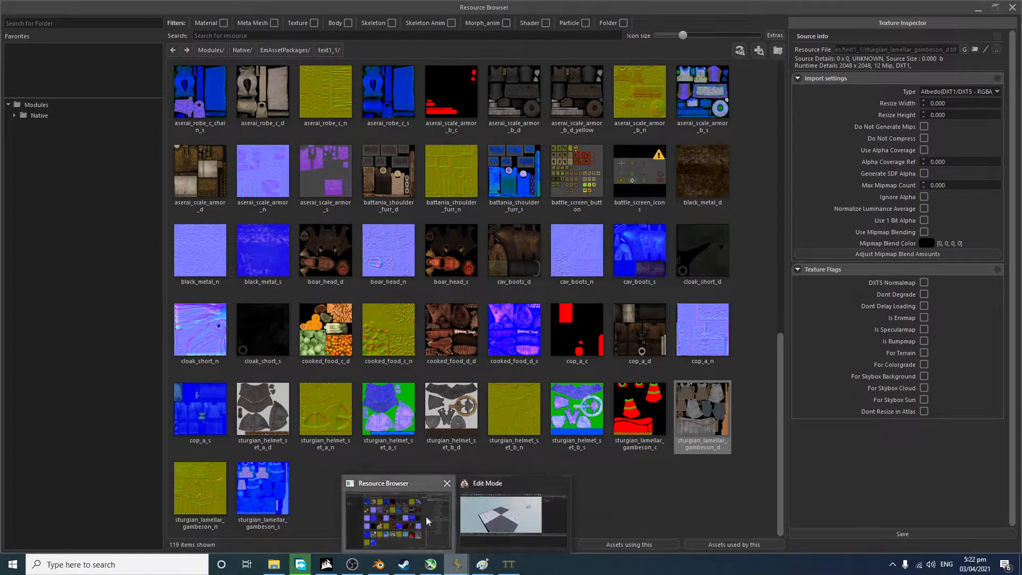
Step: Return to the Edit Mode window, create a new module named texturing_tutorial and exit the editor
{"action": "mouse_move", "coordinate": [456, 563]}
{"action": "left_click", "coordinate": [521, 527]}
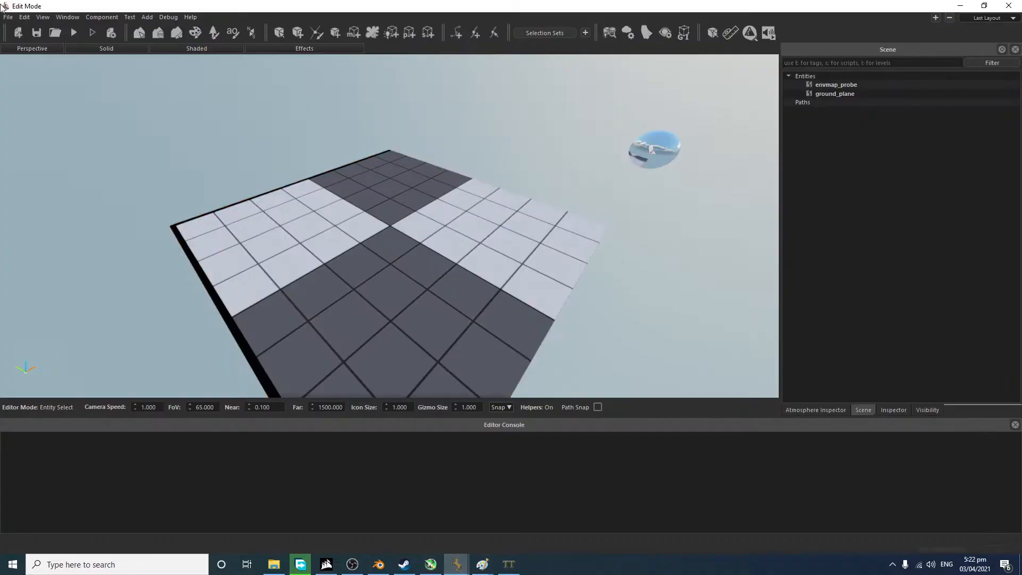
{"action": "left_click", "coordinate": [10, 17]}
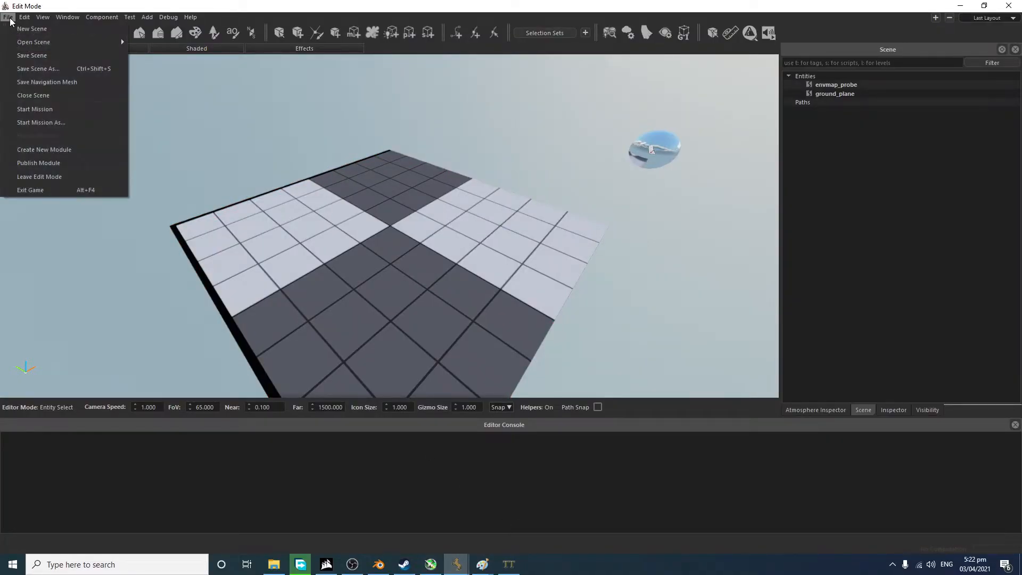
{"action": "left_click", "coordinate": [76, 150]}
{"action": "left_click", "coordinate": [578, 264]}
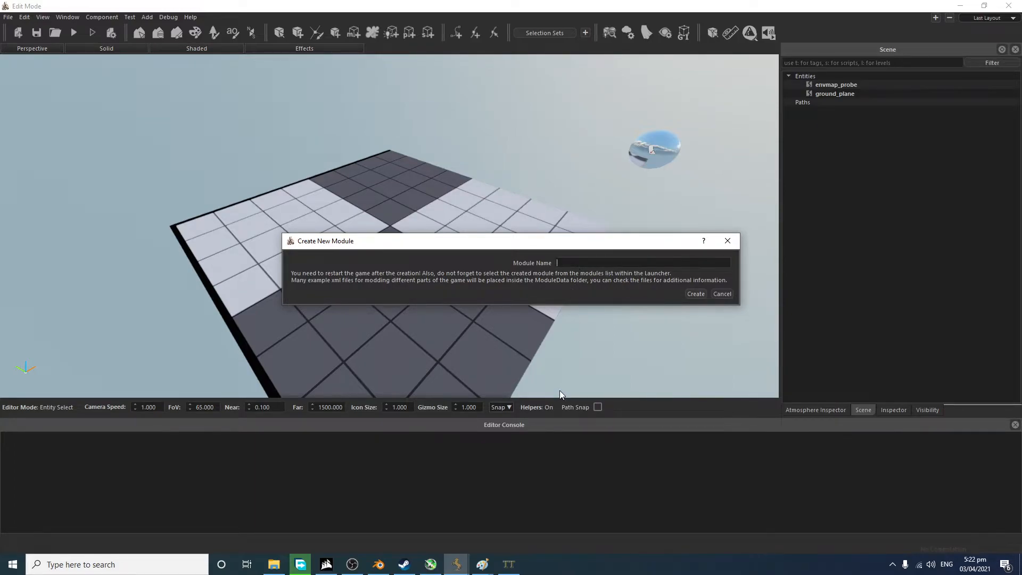
{"action": "type", "text": "texturee_"}
{"action": "key", "text": "BackSpace"}
{"action": "key", "text": "BackSpace"}
{"action": "type", "text": "_tutoria"}
{"action": "key", "text": "Return"}
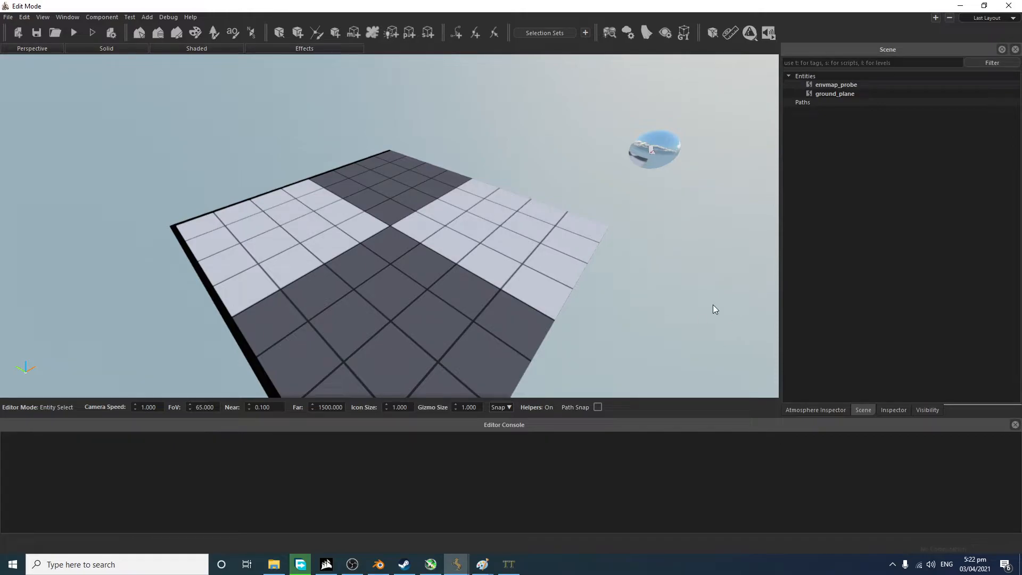
{"action": "left_click", "coordinate": [1008, 5]}
{"action": "left_click", "coordinate": [513, 283]}
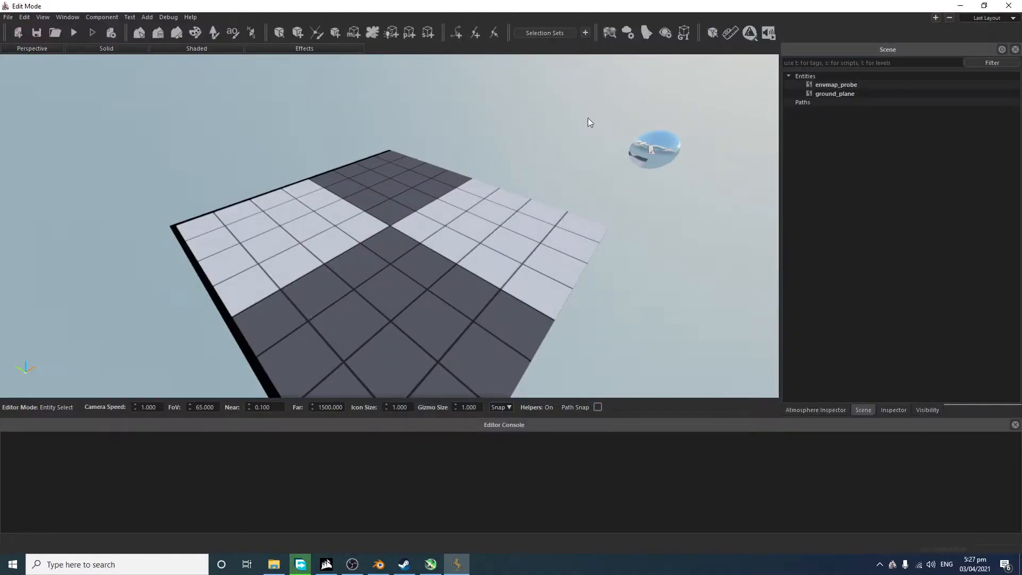
Step: Open the Assets folder of the texturing_tutorial module in the Resource Browser
{"action": "left_click", "coordinate": [609, 33]}
{"action": "left_click", "coordinate": [47, 105]}
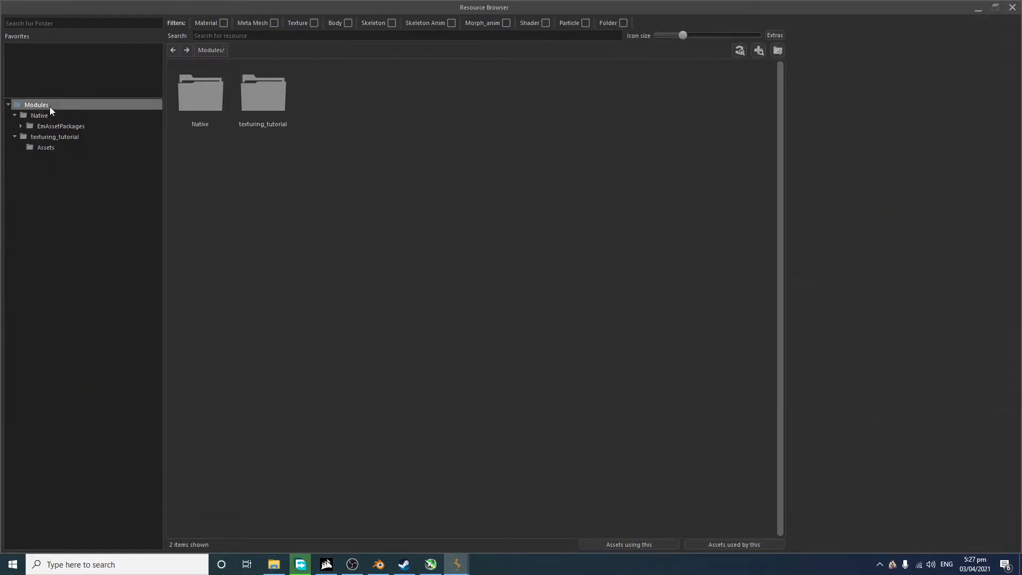
{"action": "left_click", "coordinate": [53, 137]}
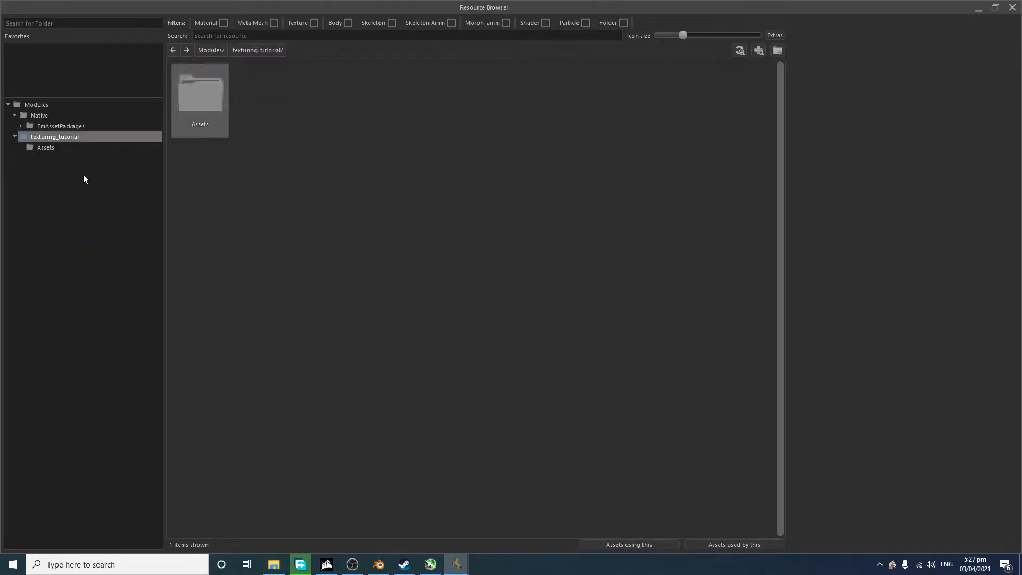
{"action": "double_click", "coordinate": [189, 113]}
{"action": "right_click", "coordinate": [269, 154]}
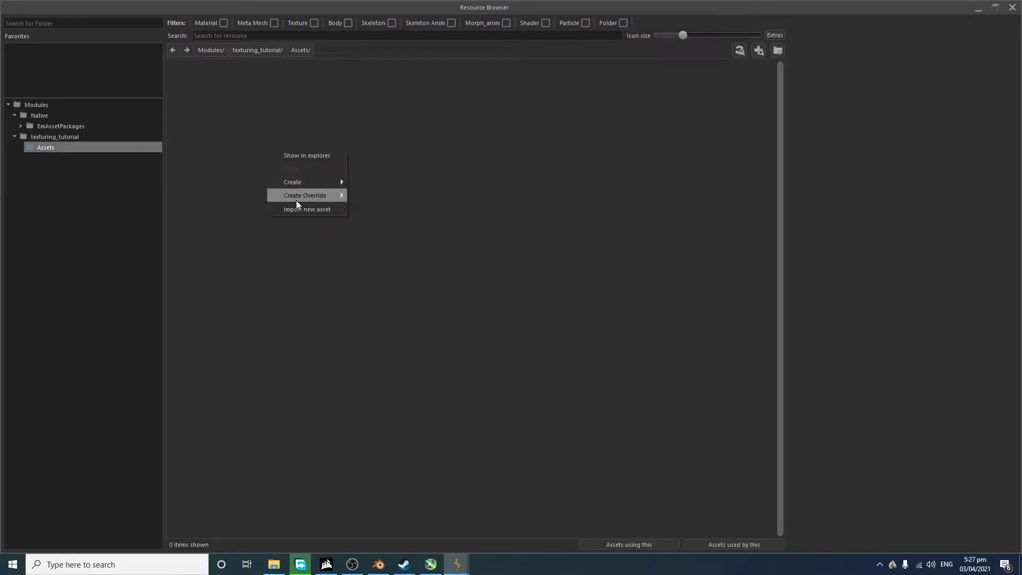
{"action": "mouse_move", "coordinate": [344, 187]}
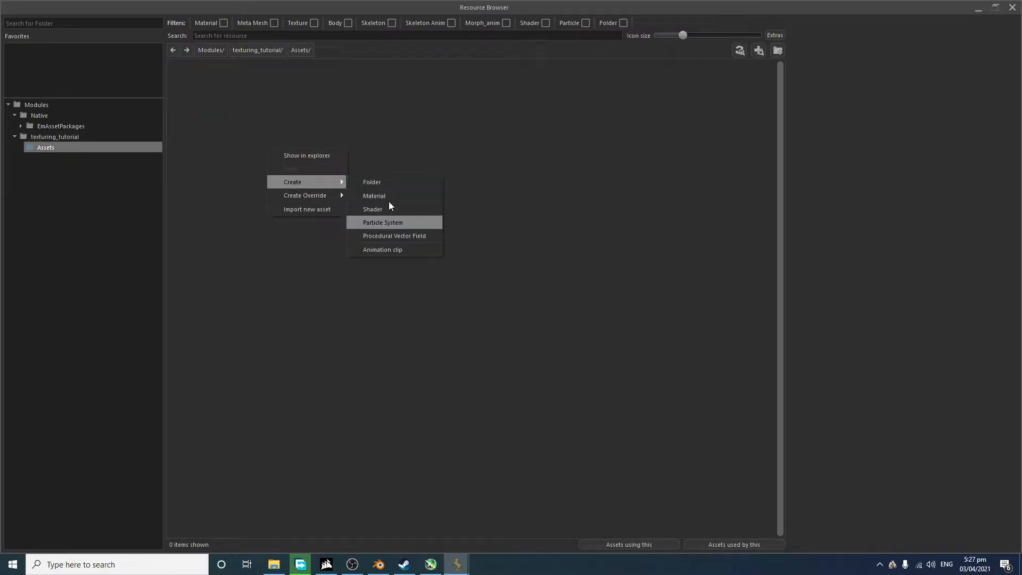
{"action": "left_click", "coordinate": [547, 210]}
Step: Import sample_mesh and the sample_texture_c, _d, _d(3), _n and _s files into the Assets folder, keeping the default FBX import settings
{"action": "right_click", "coordinate": [356, 148]}
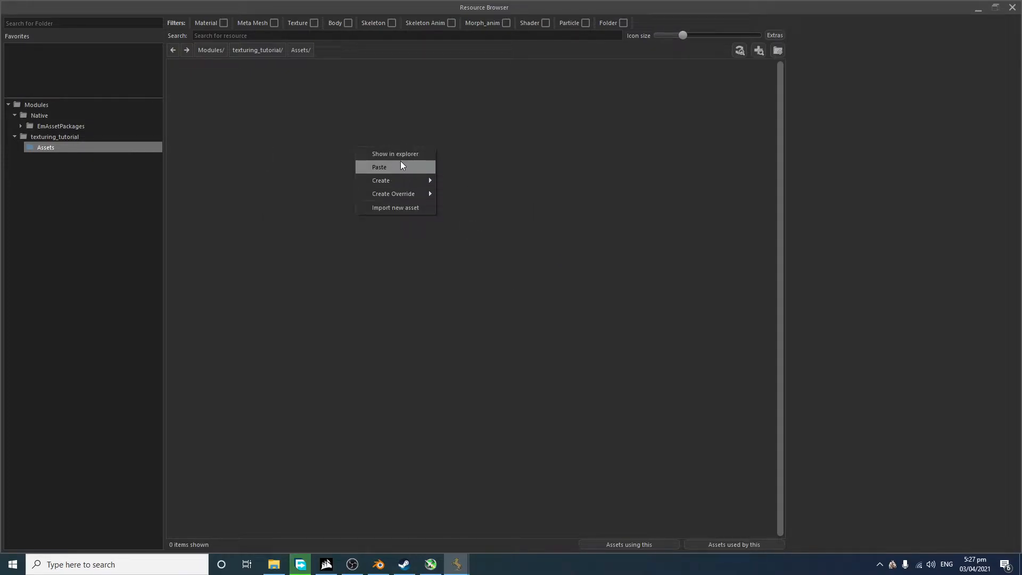
{"action": "left_click", "coordinate": [404, 208]}
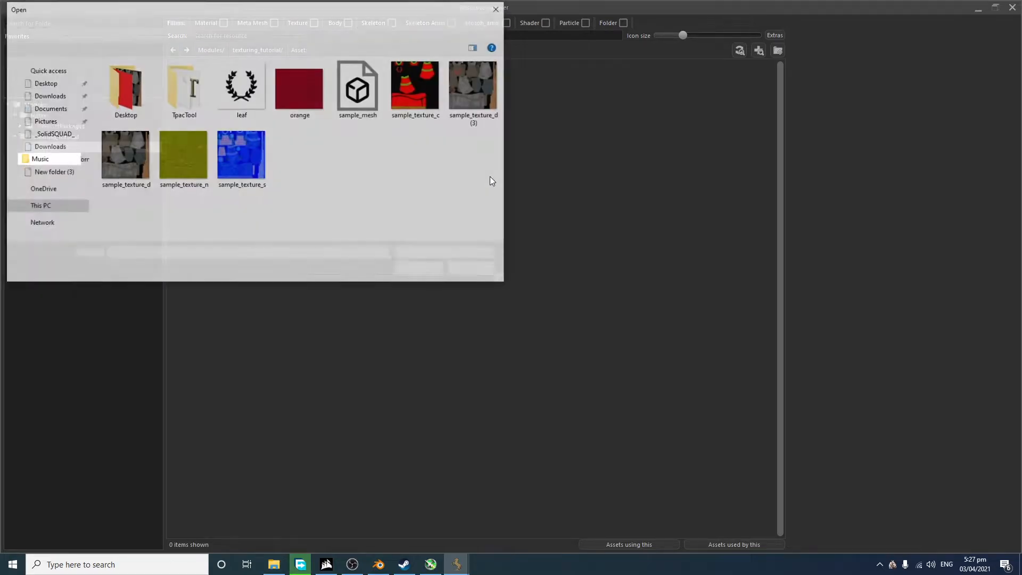
{"action": "left_click", "coordinate": [353, 111]}
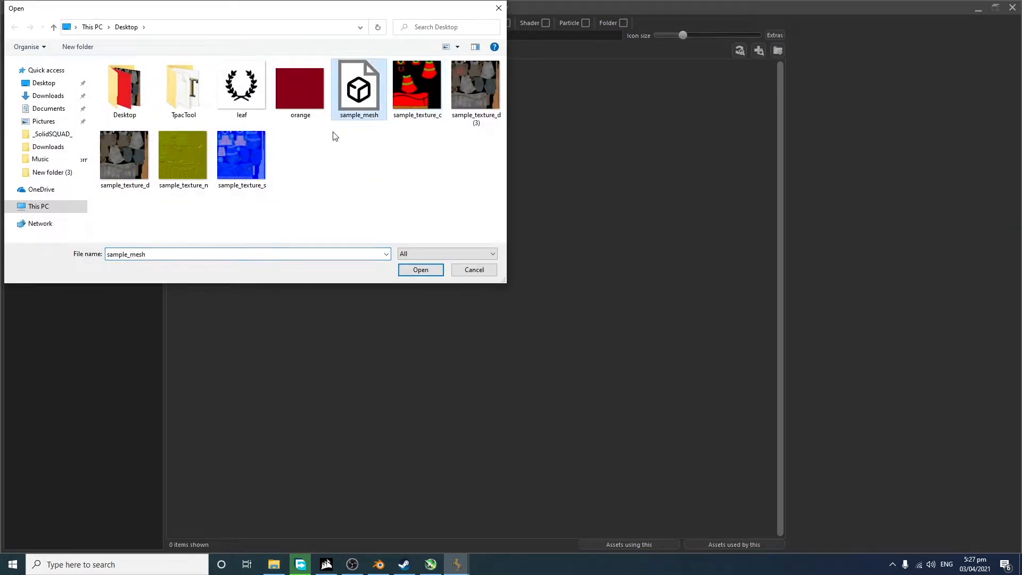
{"action": "left_click", "coordinate": [420, 102], "text": "ctrl"}
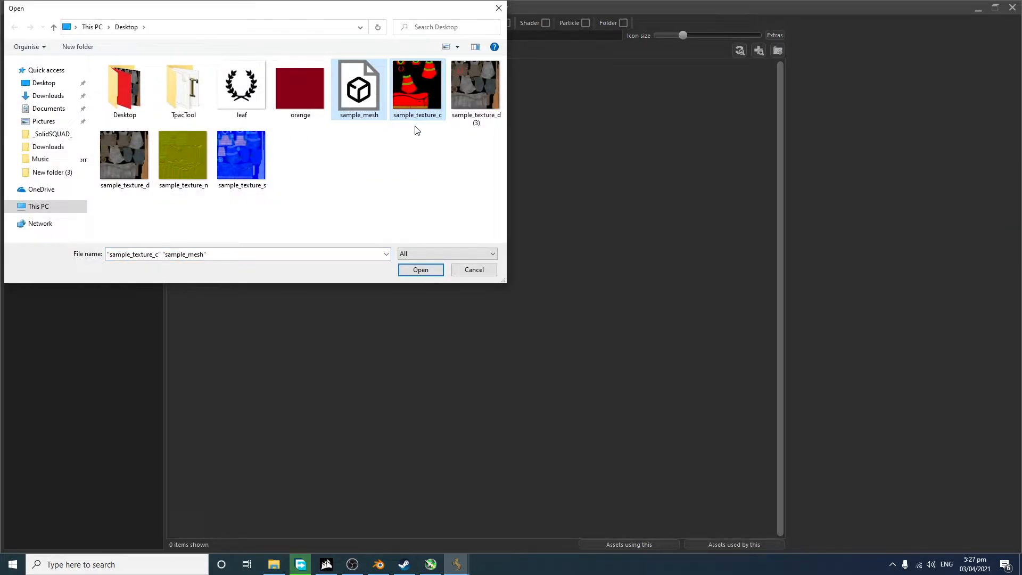
{"action": "left_click", "coordinate": [133, 177], "text": "ctrl"}
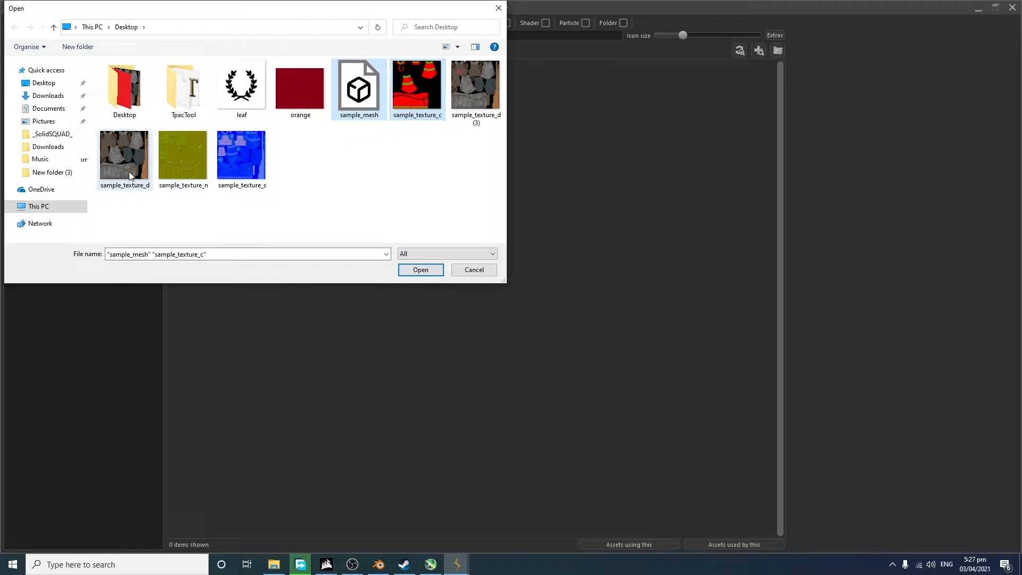
{"action": "left_click", "coordinate": [193, 175], "text": "ctrl"}
{"action": "left_click", "coordinate": [260, 184], "text": "ctrl"}
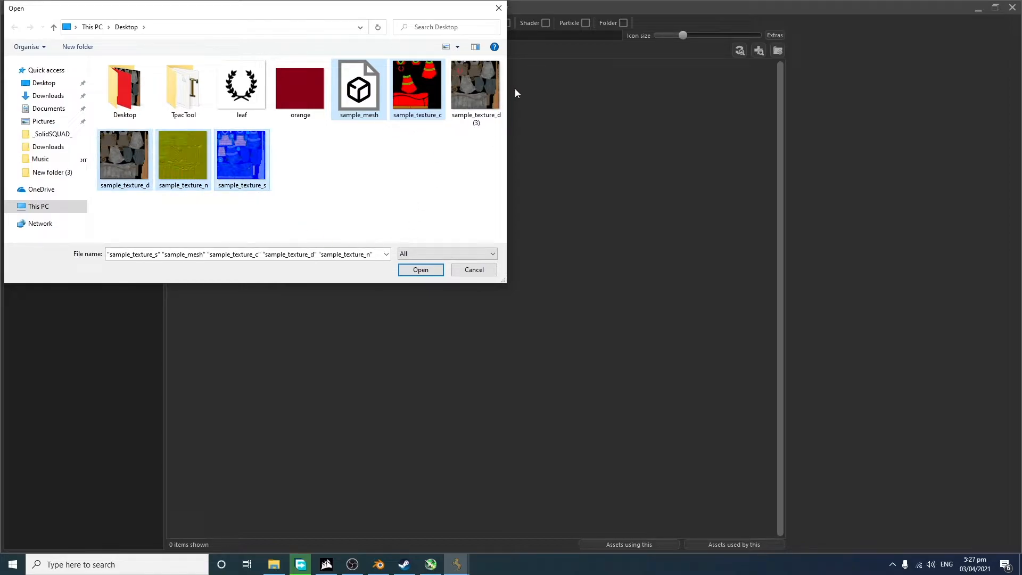
{"action": "left_click", "coordinate": [469, 91], "text": "ctrl"}
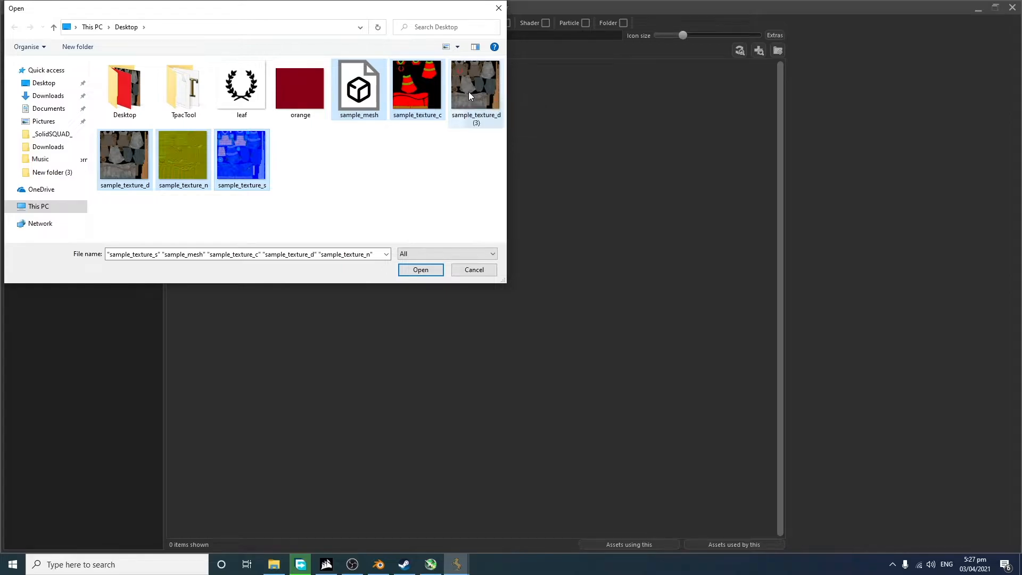
{"action": "left_click", "coordinate": [411, 269]}
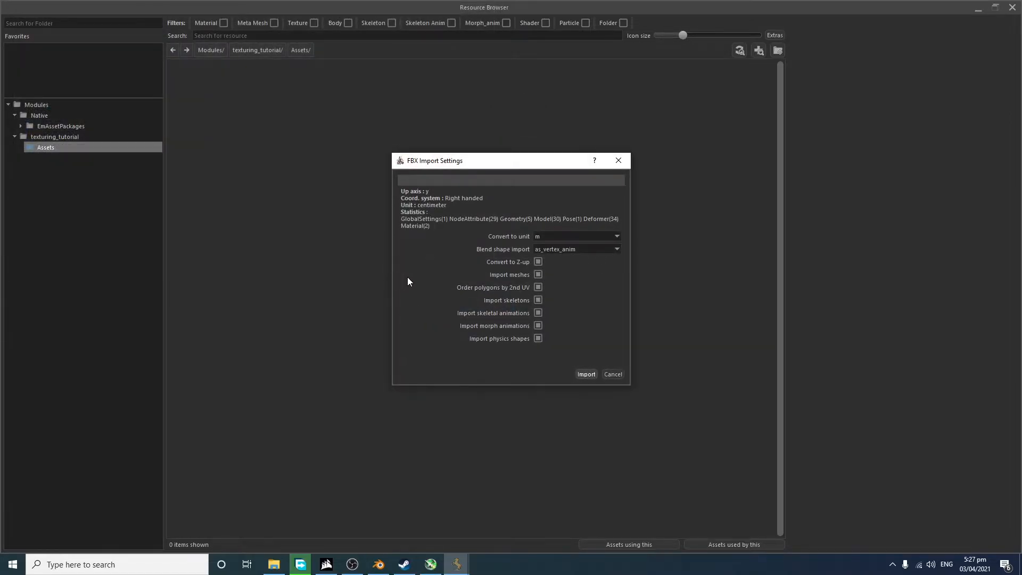
{"action": "left_click", "coordinate": [583, 371]}
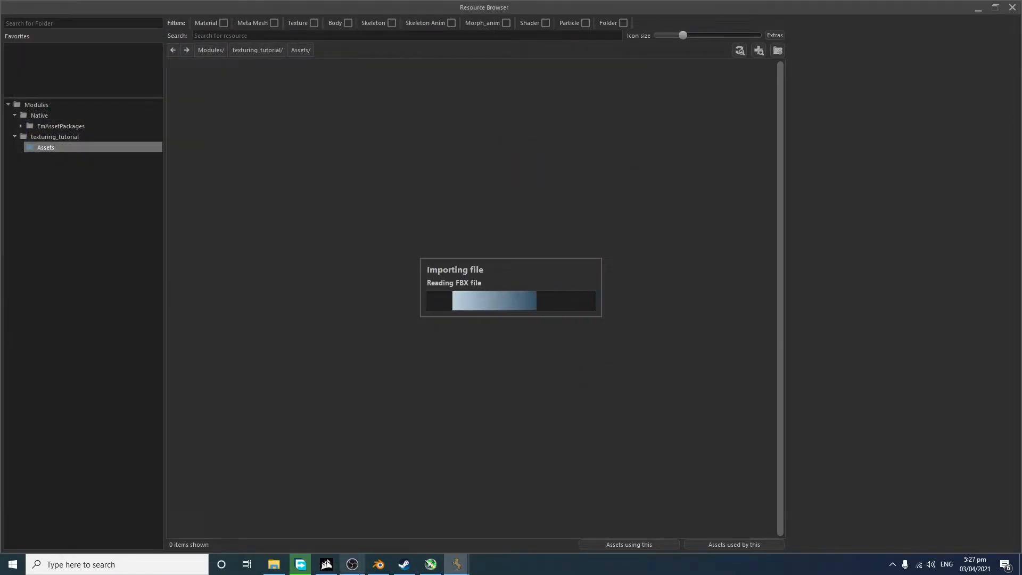
{"action": "mouse_move", "coordinate": [352, 564]}
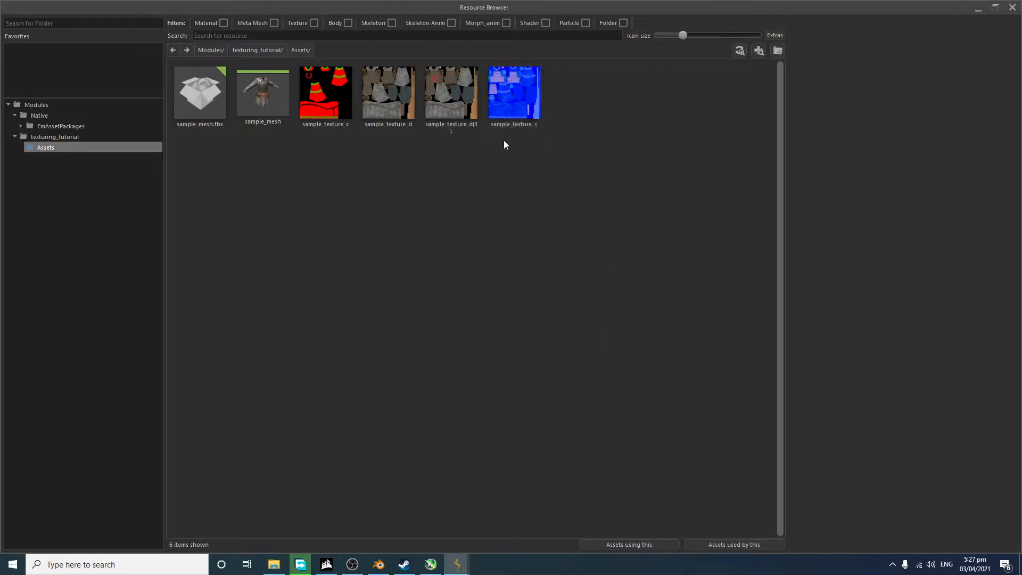
Step: Try twice to import the sample_texture_n file separately into the Assets folder
{"action": "right_click", "coordinate": [461, 200]}
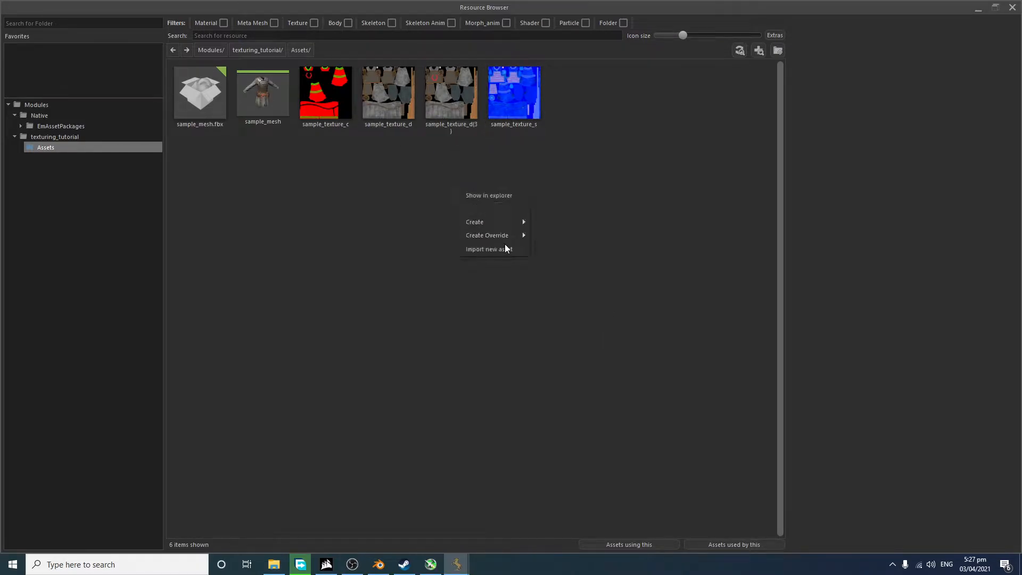
{"action": "left_click", "coordinate": [492, 249]}
{"action": "left_click", "coordinate": [191, 181]}
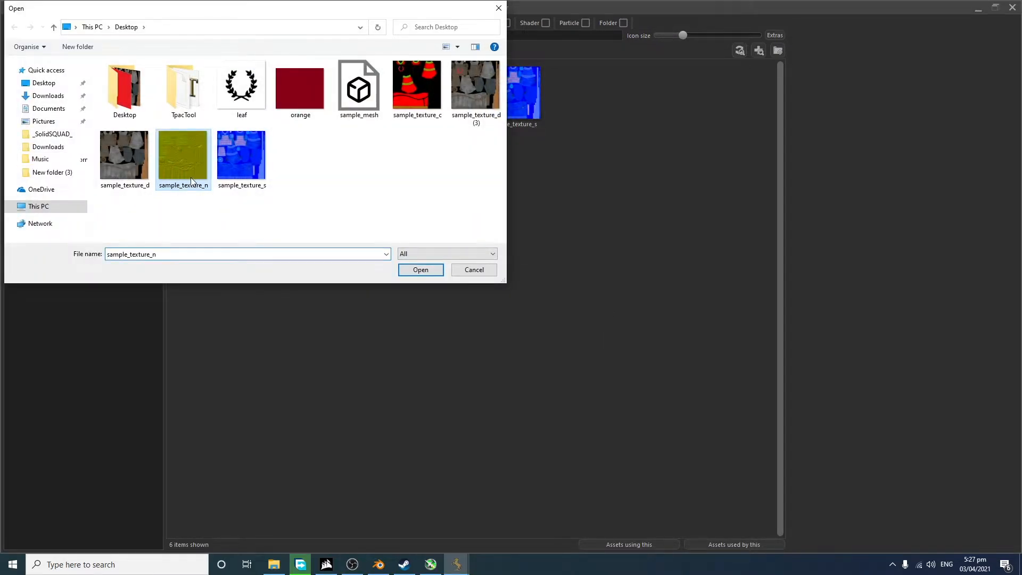
{"action": "left_click", "coordinate": [411, 271]}
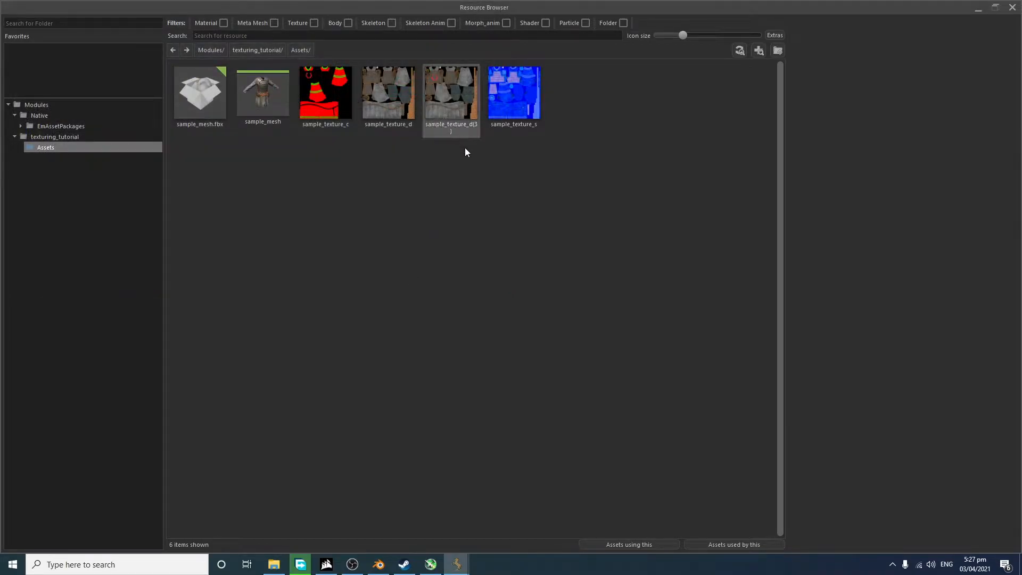
{"action": "right_click", "coordinate": [442, 391]}
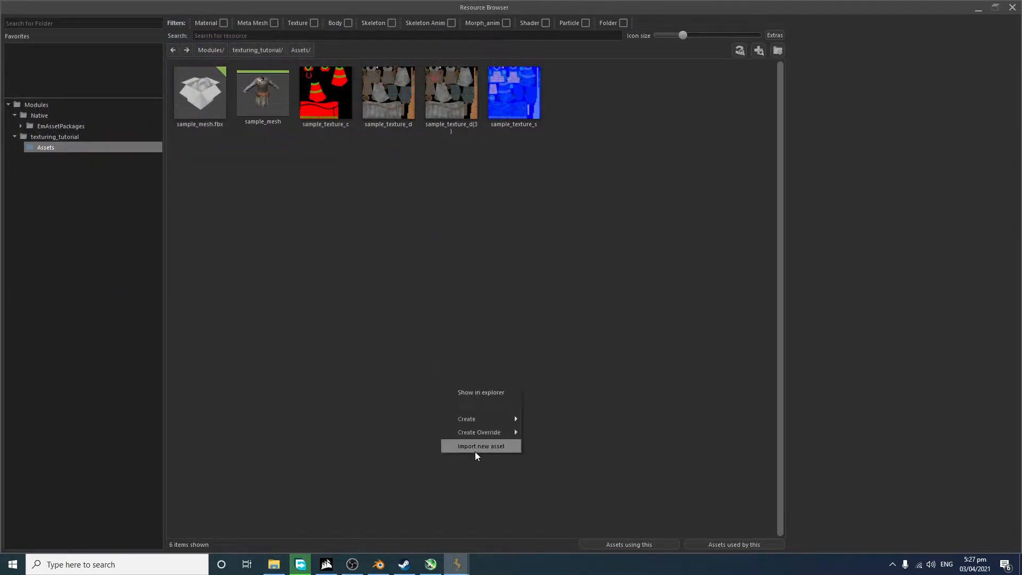
{"action": "left_click", "coordinate": [474, 450]}
{"action": "left_click", "coordinate": [183, 160]}
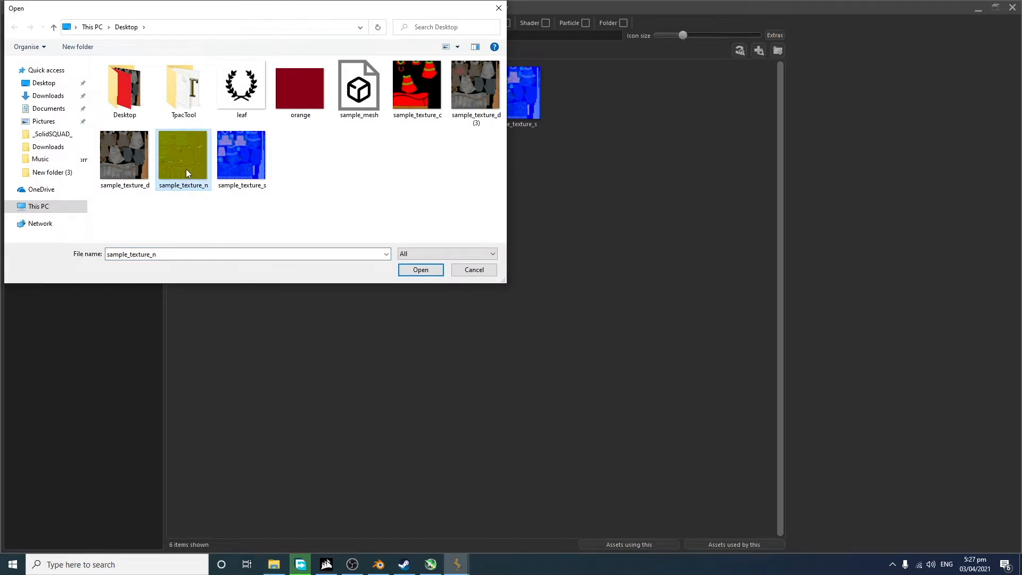
{"action": "left_click", "coordinate": [420, 270]}
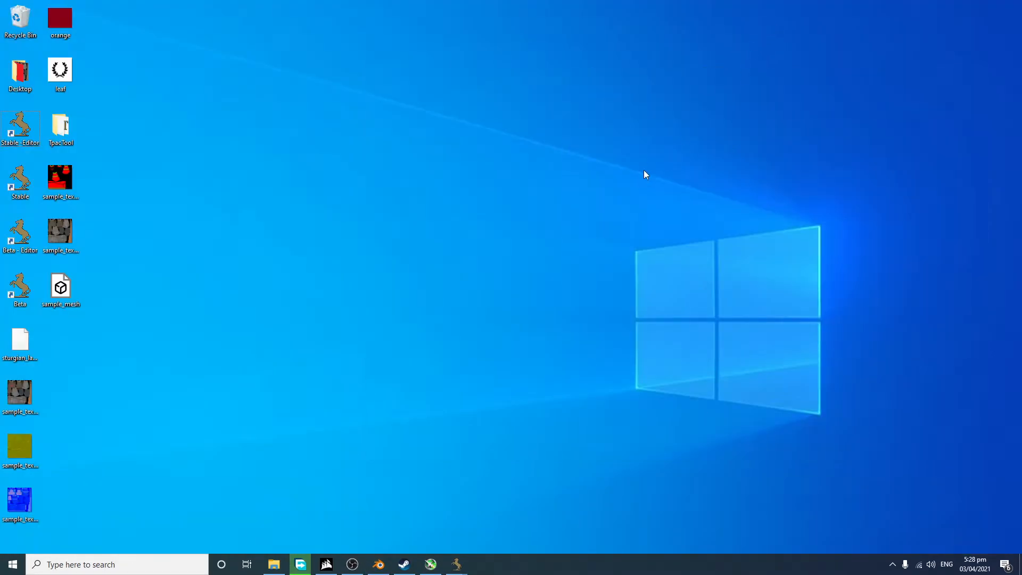
Step: On the Windows desktop, rename sample_texture_n as sample_texture_n2
{"action": "right_click", "coordinate": [18, 457]}
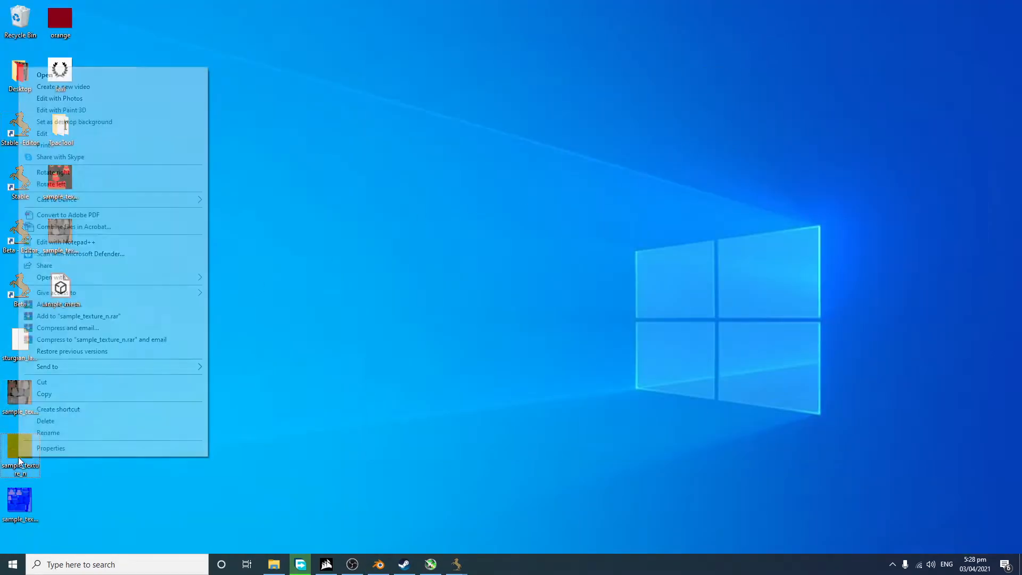
{"action": "left_click", "coordinate": [53, 433]}
{"action": "key", "text": "Right"}
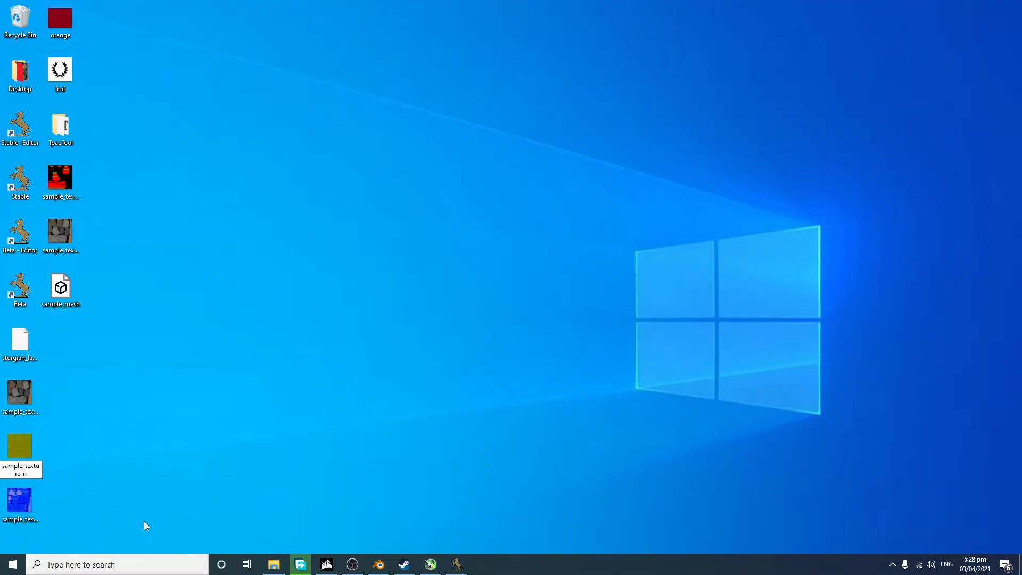
{"action": "type", "text": "2"}
{"action": "key", "text": "Return"}
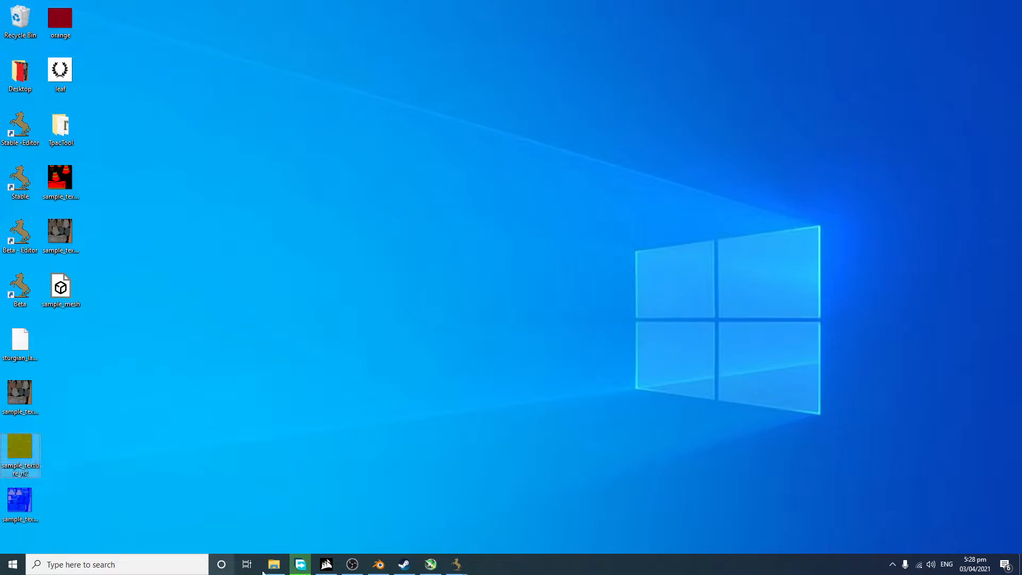
Step: Switch back to the Resource Browser and import sample_texture_n2 from the desktop into the Assets folder
{"action": "left_click", "coordinate": [456, 564]}
{"action": "left_click", "coordinate": [484, 532]}
{"action": "right_click", "coordinate": [392, 360]}
{"action": "left_click", "coordinate": [250, 415]}
{"action": "left_click", "coordinate": [456, 563]}
{"action": "left_click", "coordinate": [513, 535]}
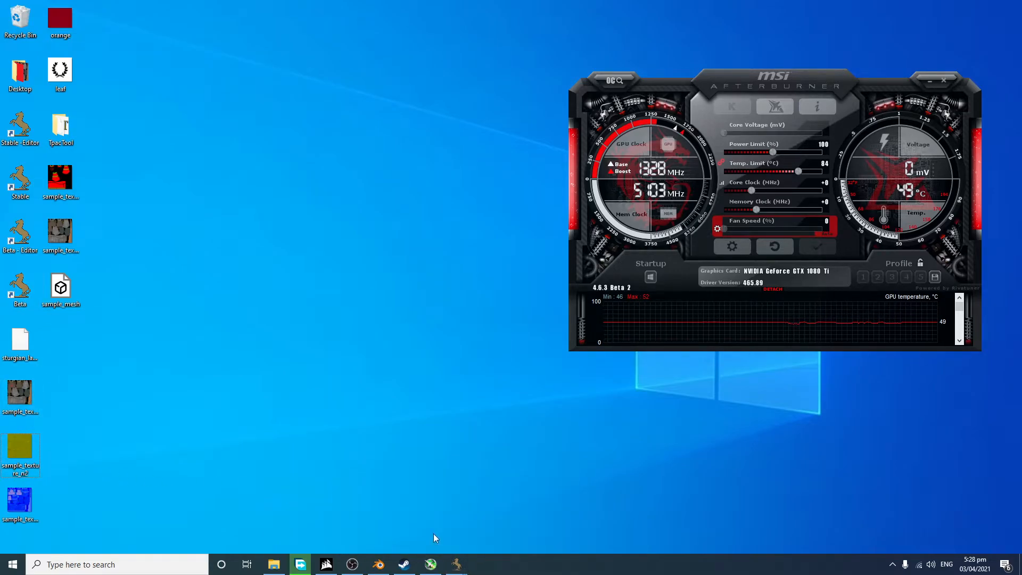
{"action": "left_click", "coordinate": [456, 563]}
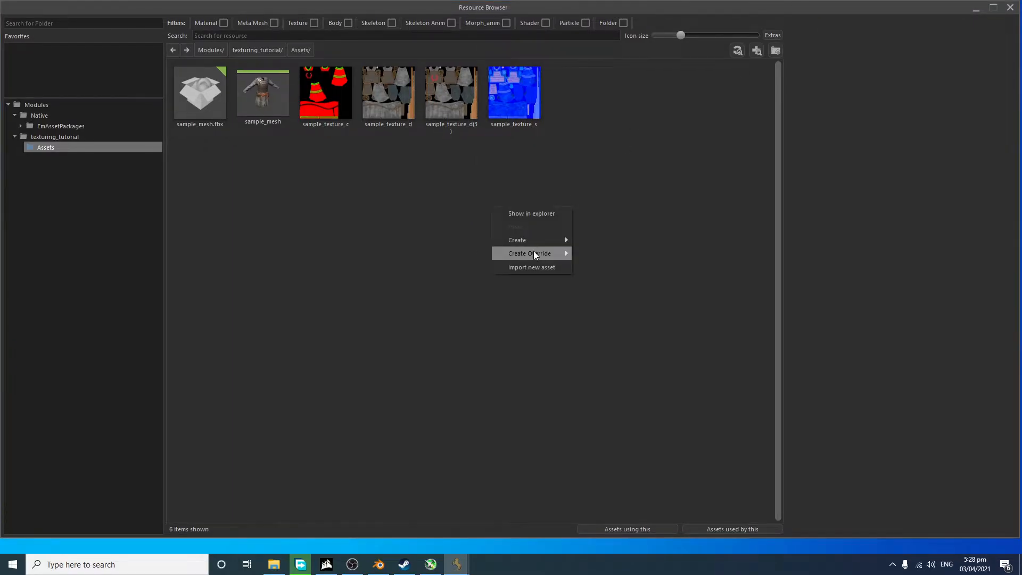
{"action": "left_click", "coordinate": [532, 267]}
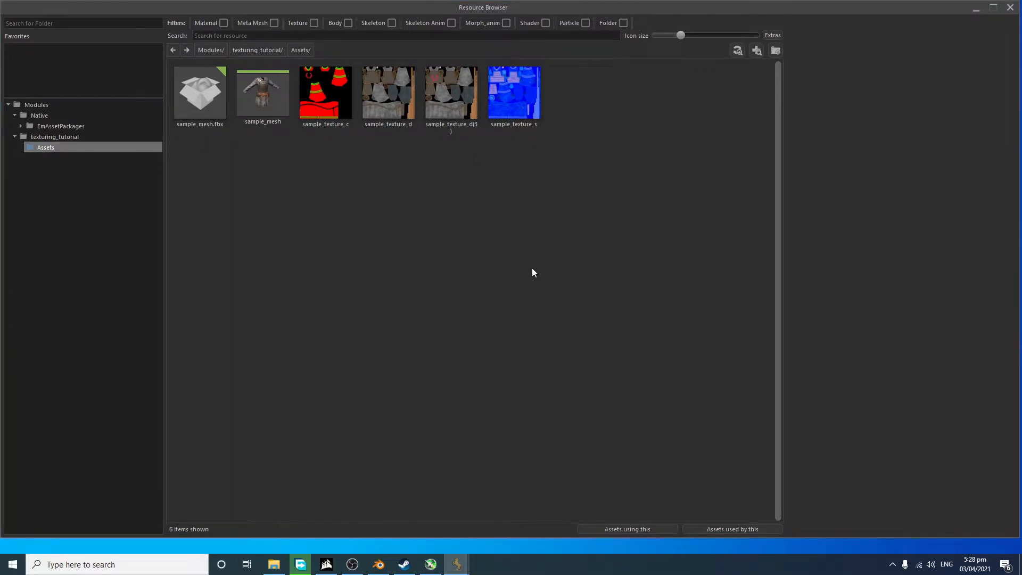
{"action": "left_click", "coordinate": [181, 168]}
{"action": "key", "text": "Return"}
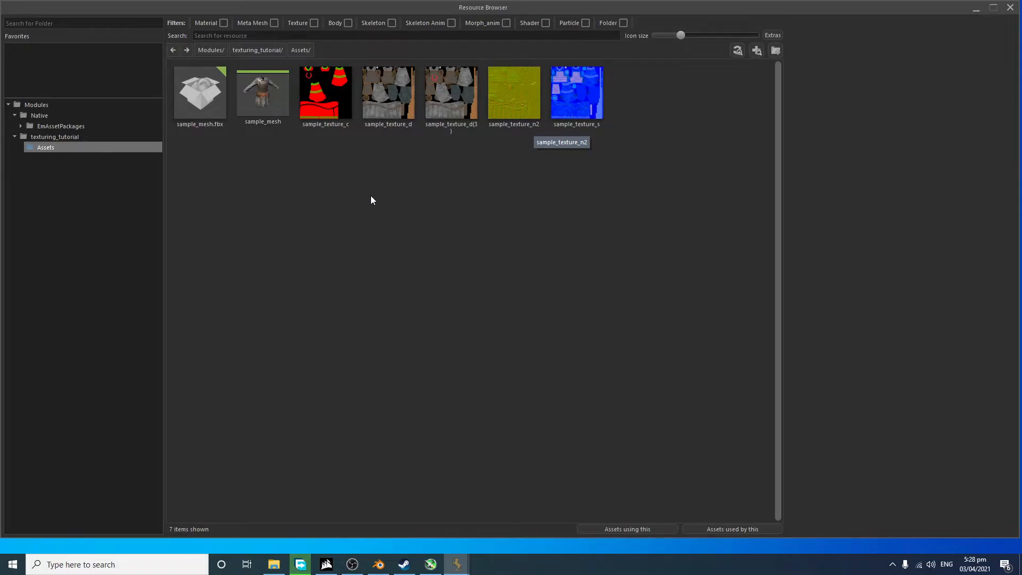
Step: Create a new material in the Assets folder
{"action": "right_click", "coordinate": [378, 206]}
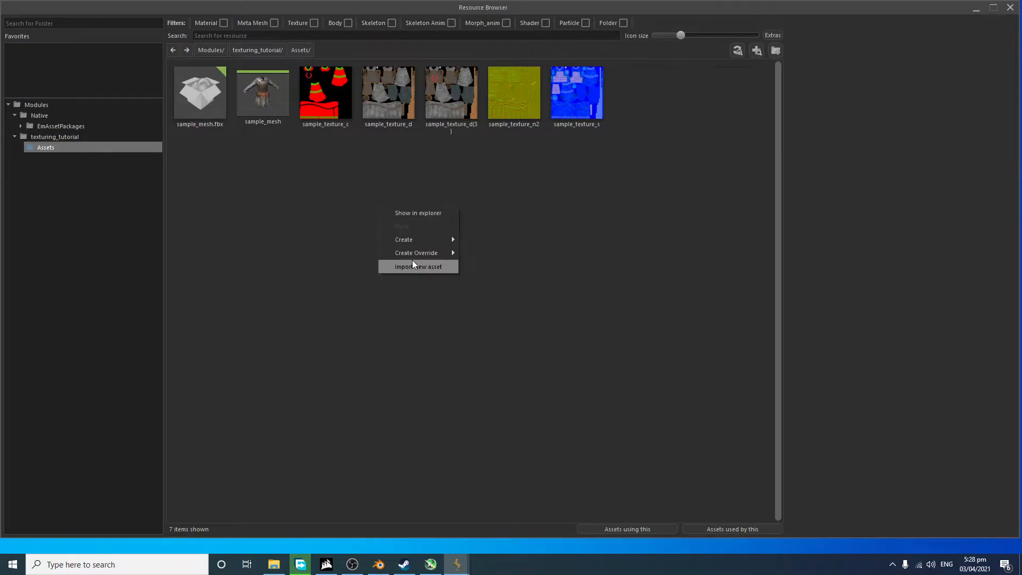
{"action": "mouse_move", "coordinate": [417, 240]}
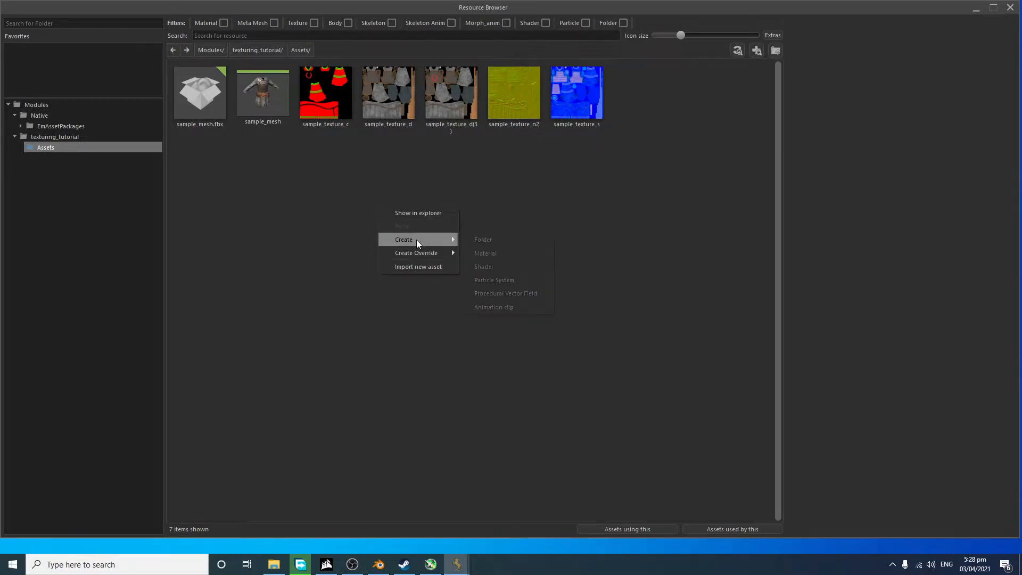
{"action": "left_click", "coordinate": [485, 253]}
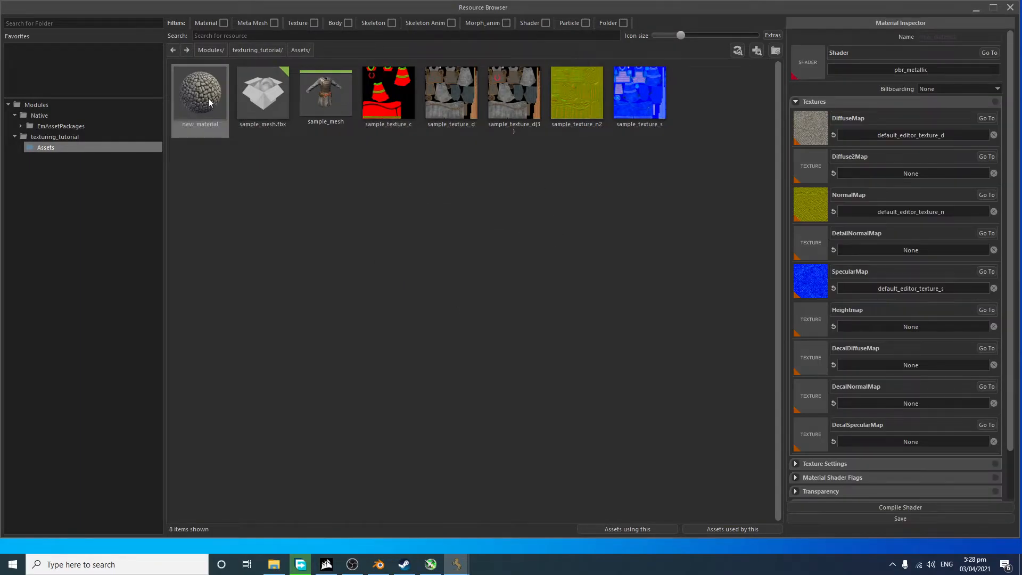
Step: Examine the new material's texture settings, shader flags, transparency, other options, vector arguments and factor colors
{"action": "scroll", "coordinate": [909, 392], "scroll_direction": "down", "scroll_amount": 2}
{"action": "left_click", "coordinate": [909, 392]}
{"action": "scroll", "coordinate": [912, 420], "scroll_direction": "down", "scroll_amount": 3}
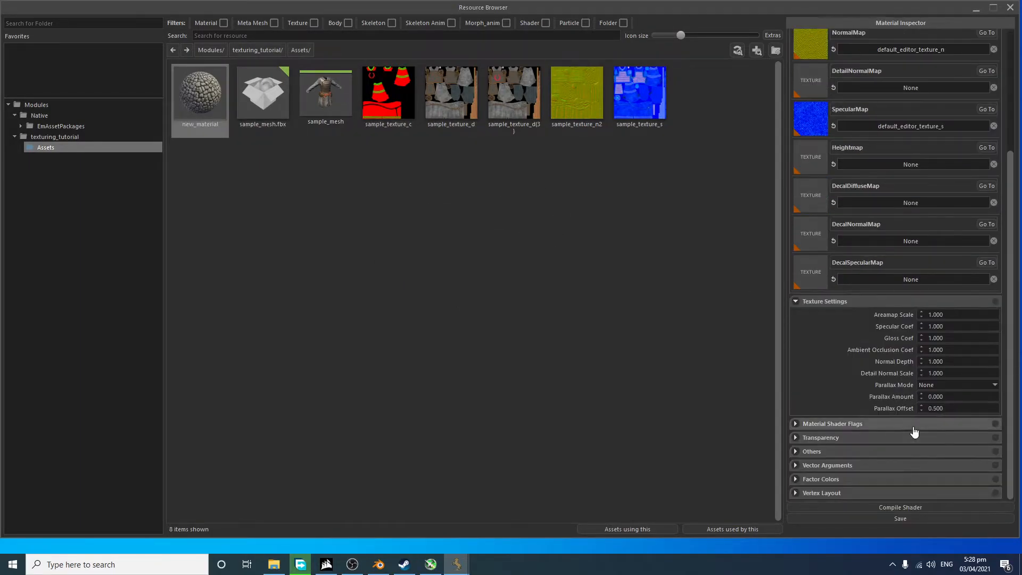
{"action": "left_click", "coordinate": [907, 425]}
{"action": "scroll", "coordinate": [901, 426], "scroll_direction": "down", "scroll_amount": 3}
{"action": "left_click", "coordinate": [927, 438]}
{"action": "scroll", "coordinate": [927, 438], "scroll_direction": "down", "scroll_amount": 1}
{"action": "left_click", "coordinate": [924, 447]}
{"action": "scroll", "coordinate": [923, 448], "scroll_direction": "down", "scroll_amount": 5}
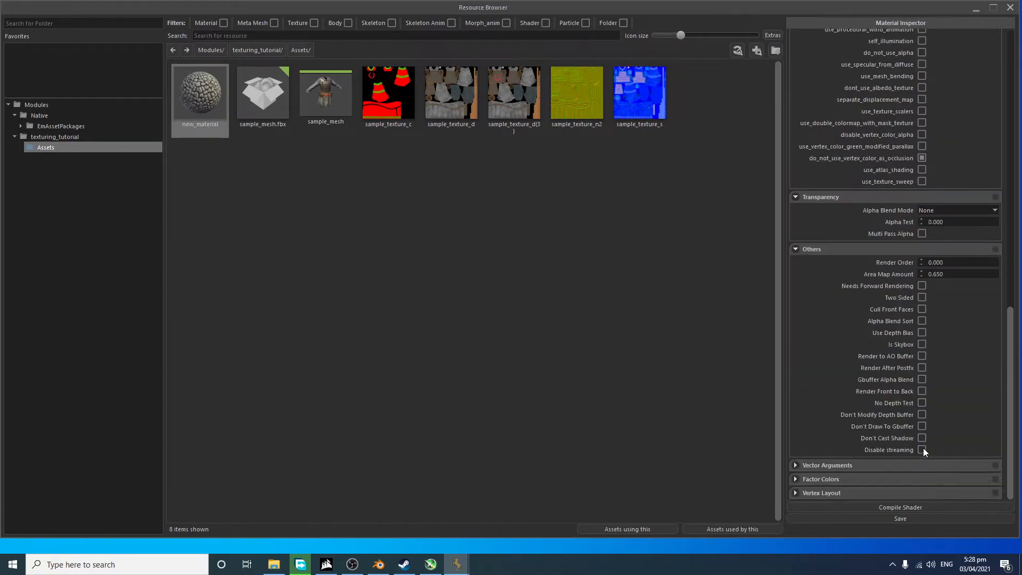
{"action": "left_click", "coordinate": [914, 466]}
{"action": "scroll", "coordinate": [913, 468], "scroll_direction": "down", "scroll_amount": 2}
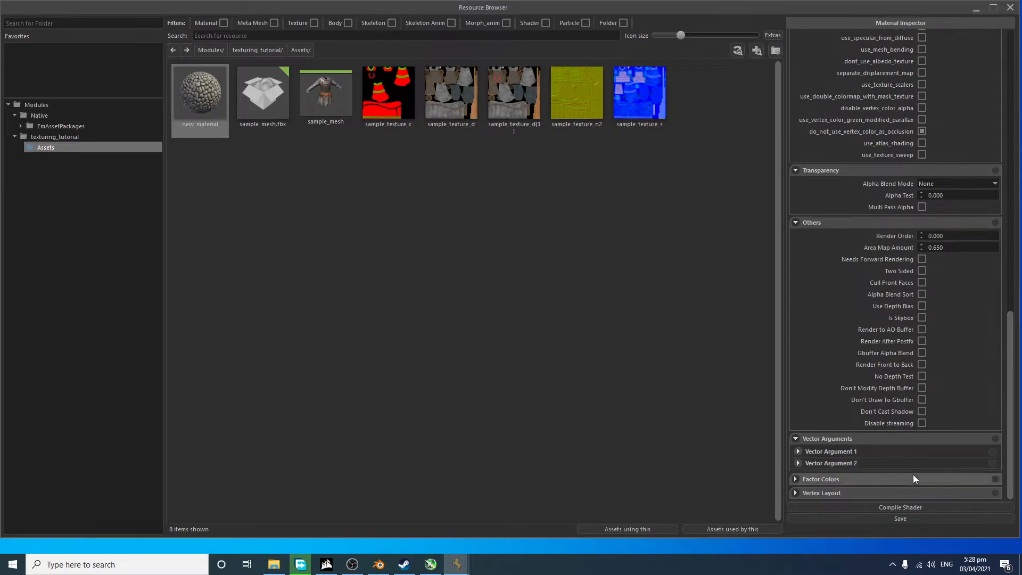
{"action": "left_click", "coordinate": [912, 479]}
{"action": "scroll", "coordinate": [911, 457], "scroll_direction": "down", "scroll_amount": 2}
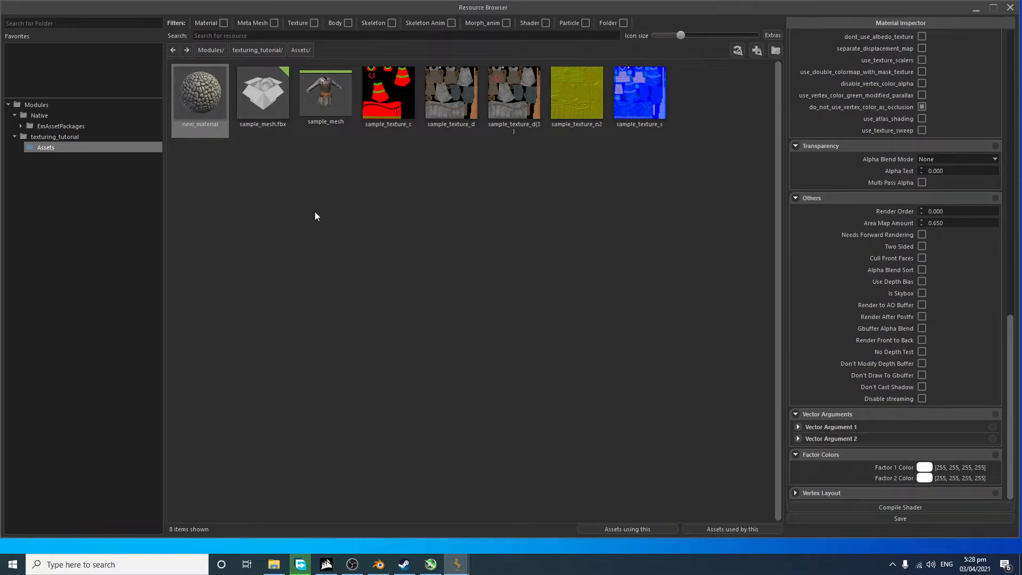
Step: Delete the new_material package from the Assets folder
{"action": "key", "text": "Delete"}
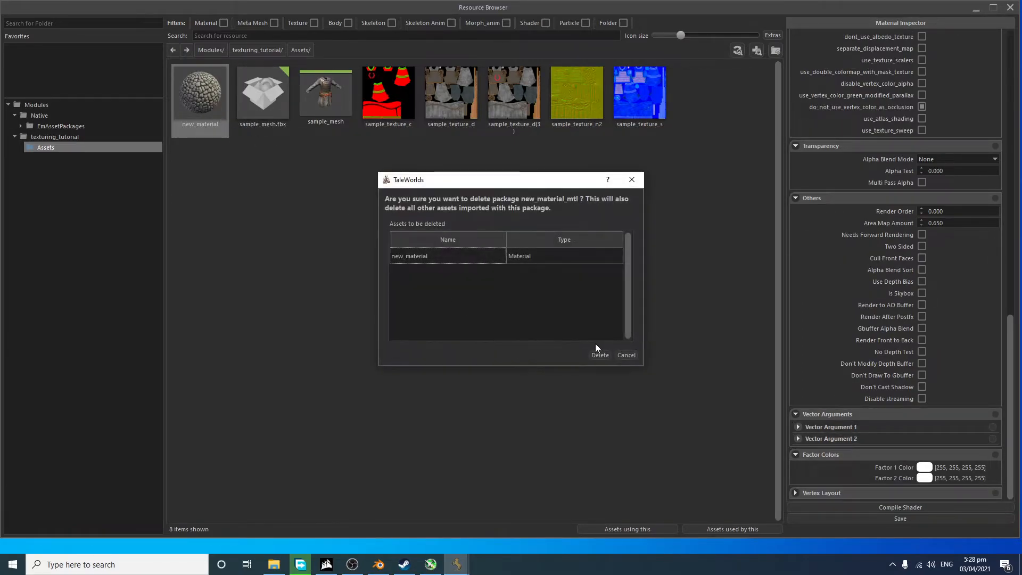
{"action": "left_click", "coordinate": [598, 356]}
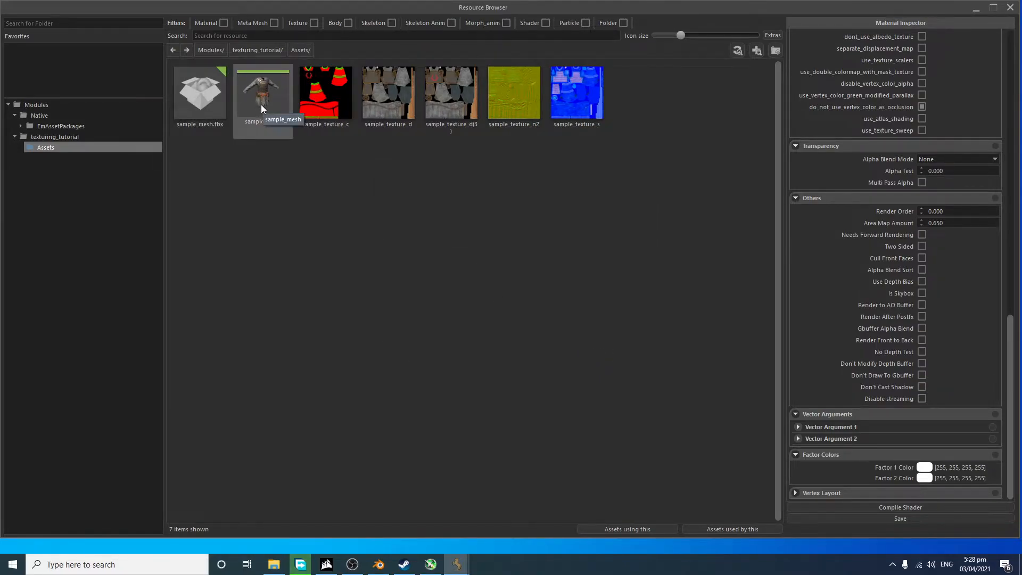
Step: Create an override material in the Assets folder based on sturgian_lamellar_gambeson
{"action": "right_click", "coordinate": [357, 170]}
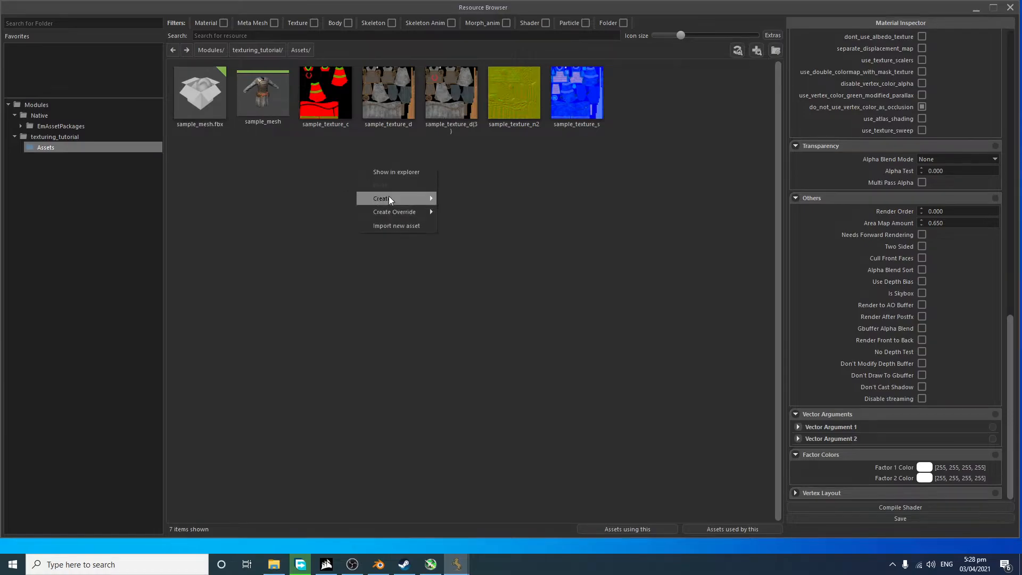
{"action": "mouse_move", "coordinate": [403, 213]}
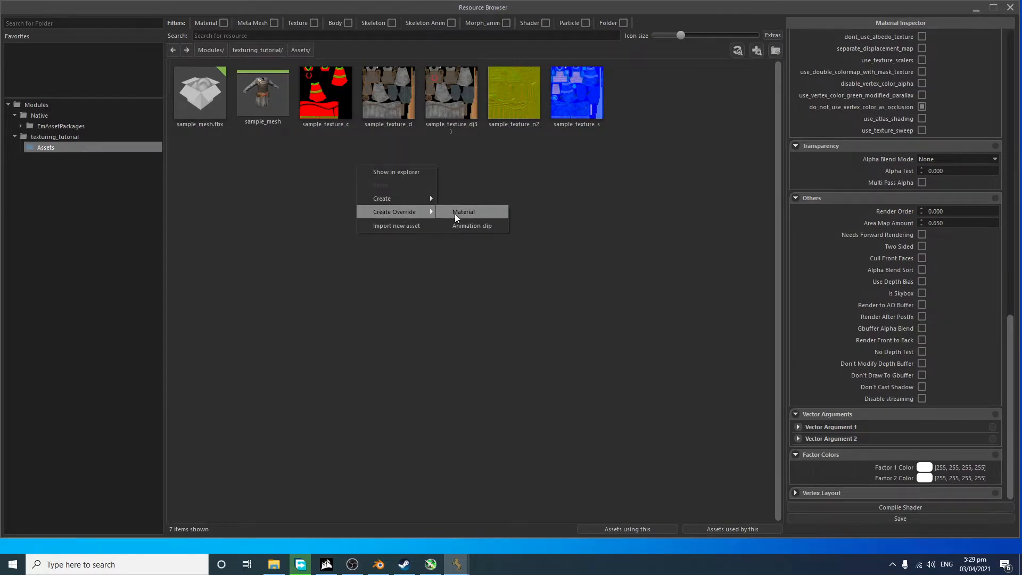
{"action": "left_click", "coordinate": [455, 212]}
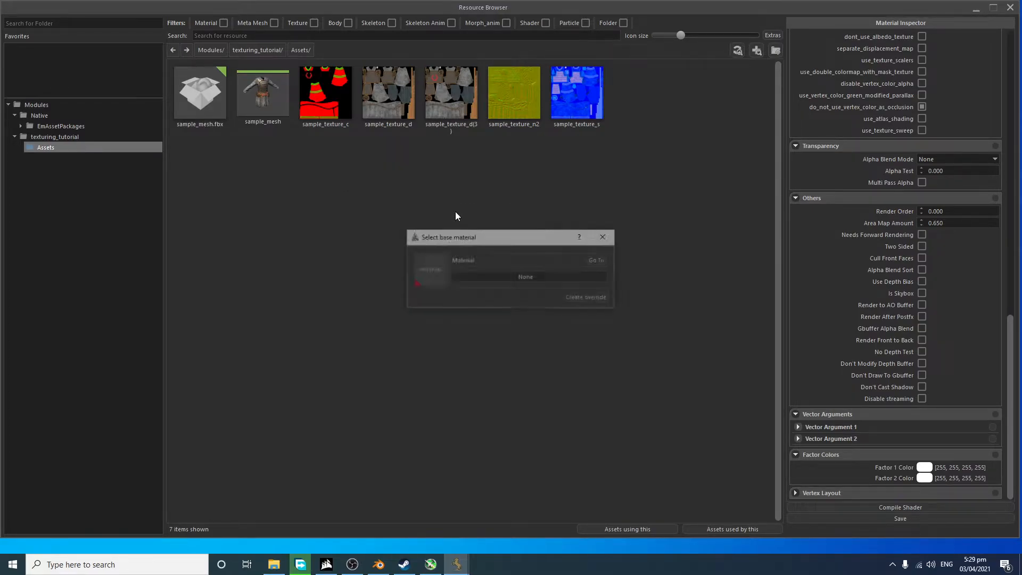
{"action": "left_click", "coordinate": [465, 276]}
{"action": "type", "text": "stru"}
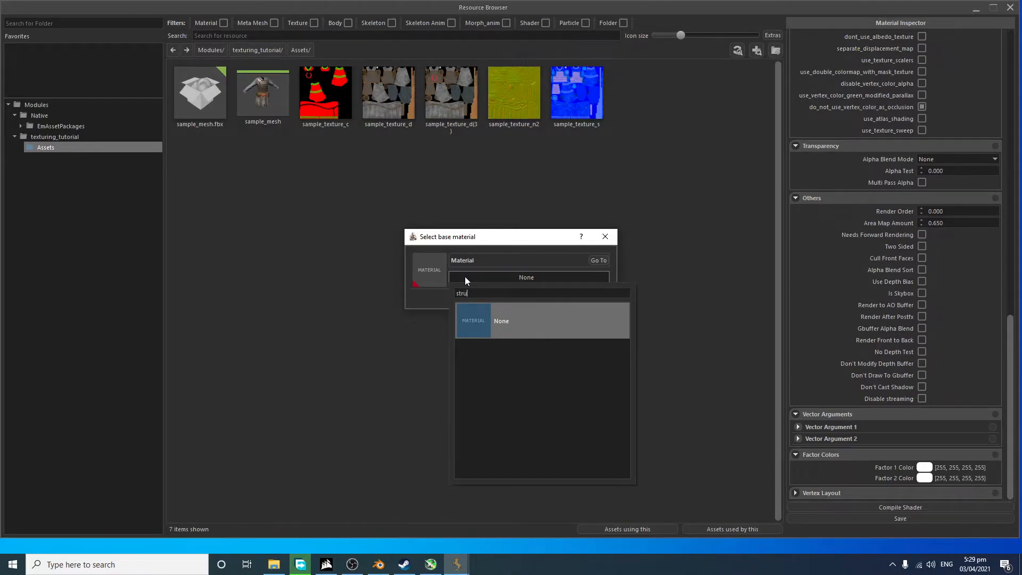
{"action": "key", "text": "BackSpace"}
{"action": "key", "text": "BackSpace"}
{"action": "type", "text": "urgio"}
{"action": "type", "text": "an)"}
{"action": "key", "text": "BackSpace"}
{"action": "key", "text": "BackSpace"}
{"action": "key", "text": "BackSpace"}
{"action": "key", "text": "BackSpace"}
{"action": "type", "text": "an_lamellar"}
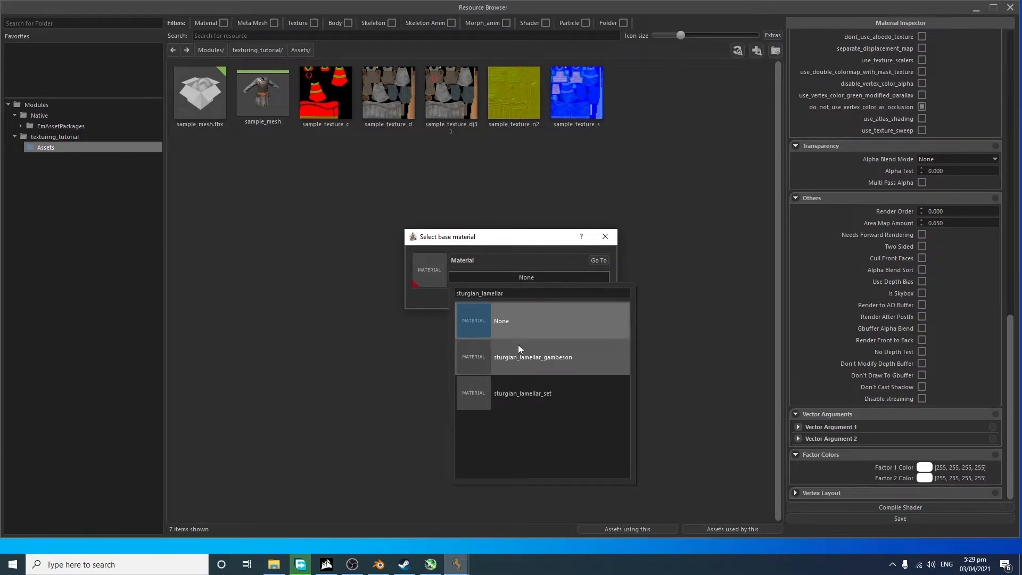
{"action": "left_click", "coordinate": [567, 355]}
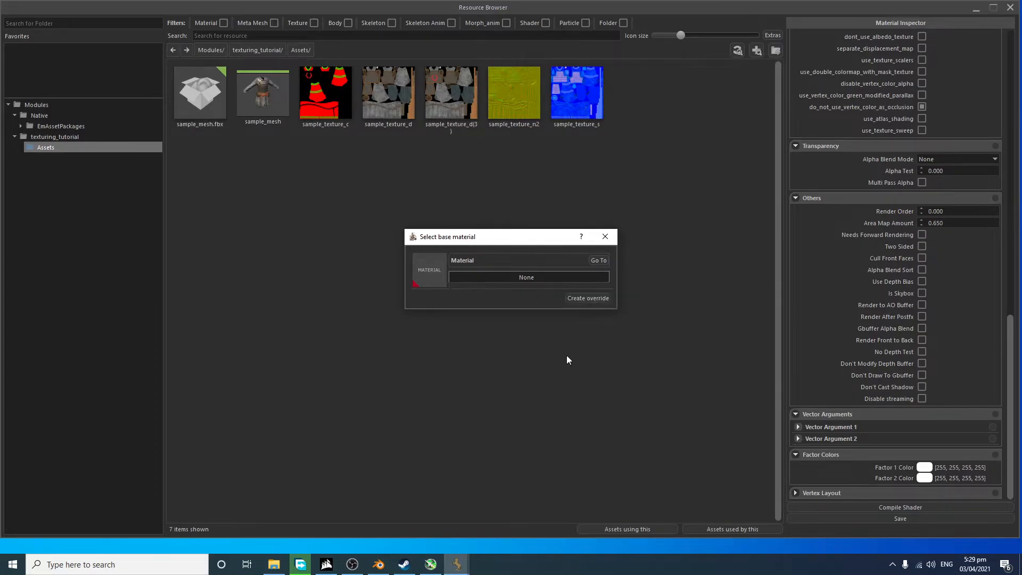
{"action": "left_click", "coordinate": [586, 298]}
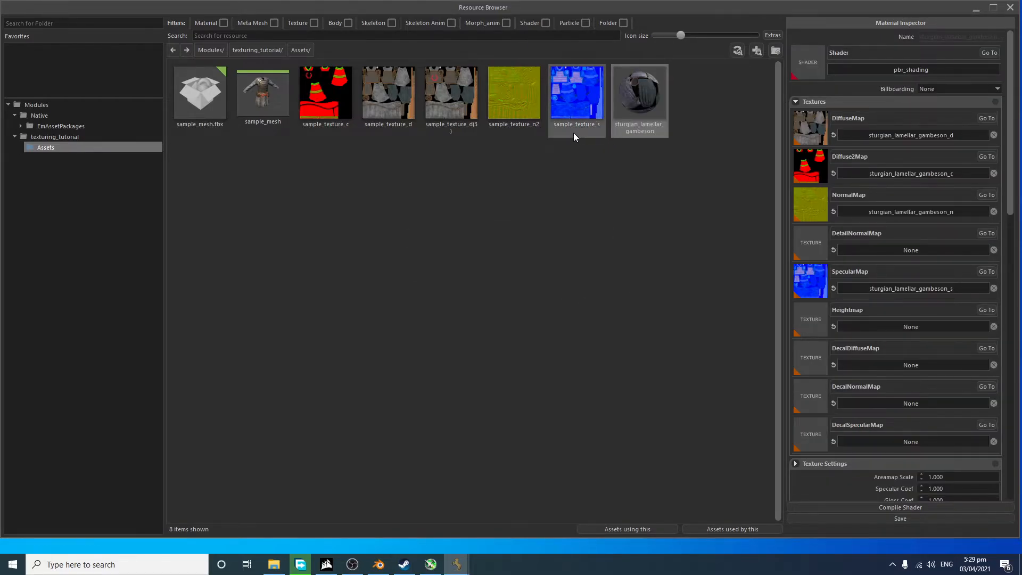
Step: Rename the sturgian_lamellar_gambeson override material as sample_texture_mat
{"action": "right_click", "coordinate": [621, 113]}
{"action": "left_click", "coordinate": [657, 200]}
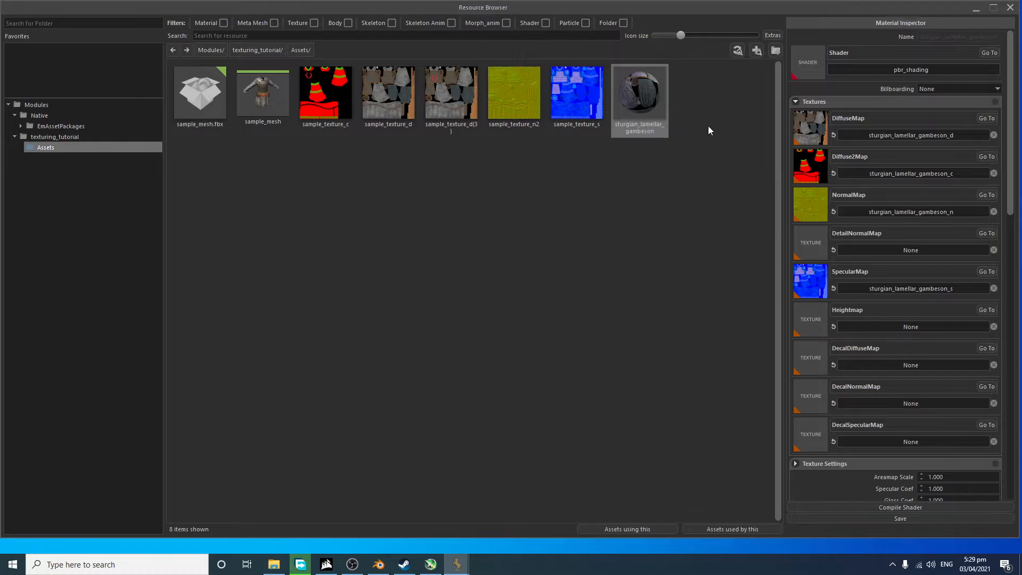
{"action": "right_click", "coordinate": [642, 106]}
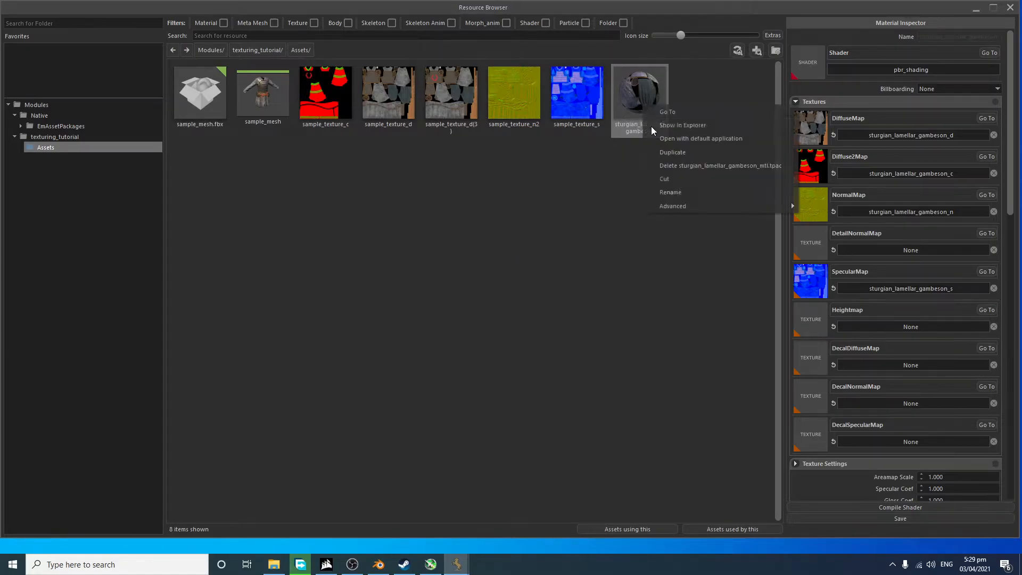
{"action": "left_click", "coordinate": [670, 192]}
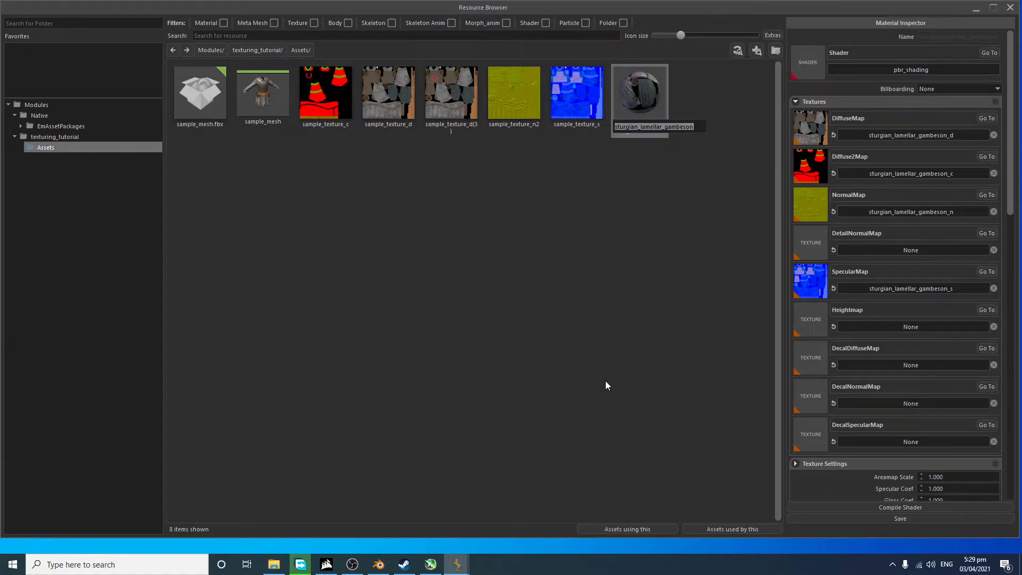
{"action": "type", "text": "sample_texture_mat"}
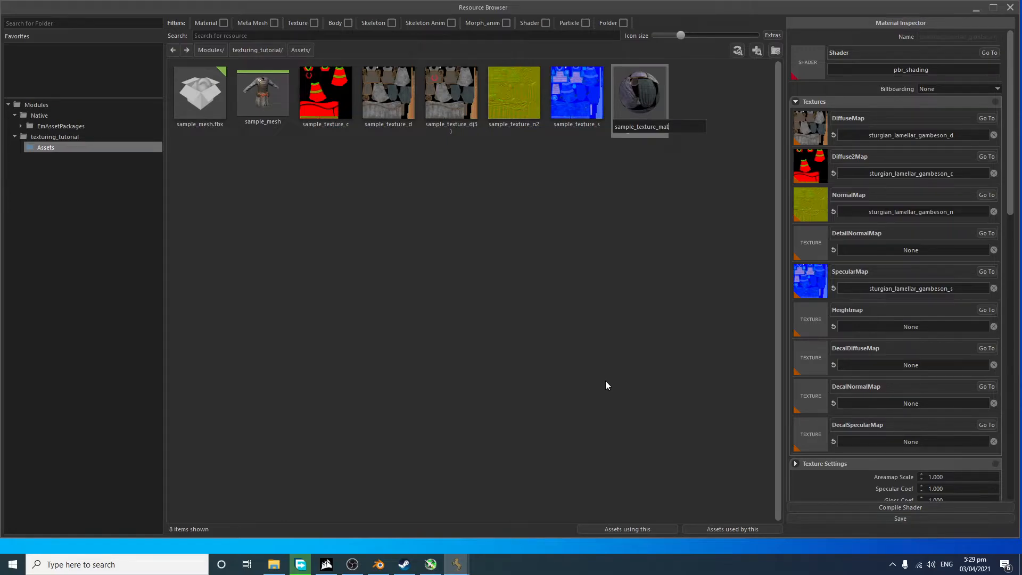
{"action": "key", "text": "Return"}
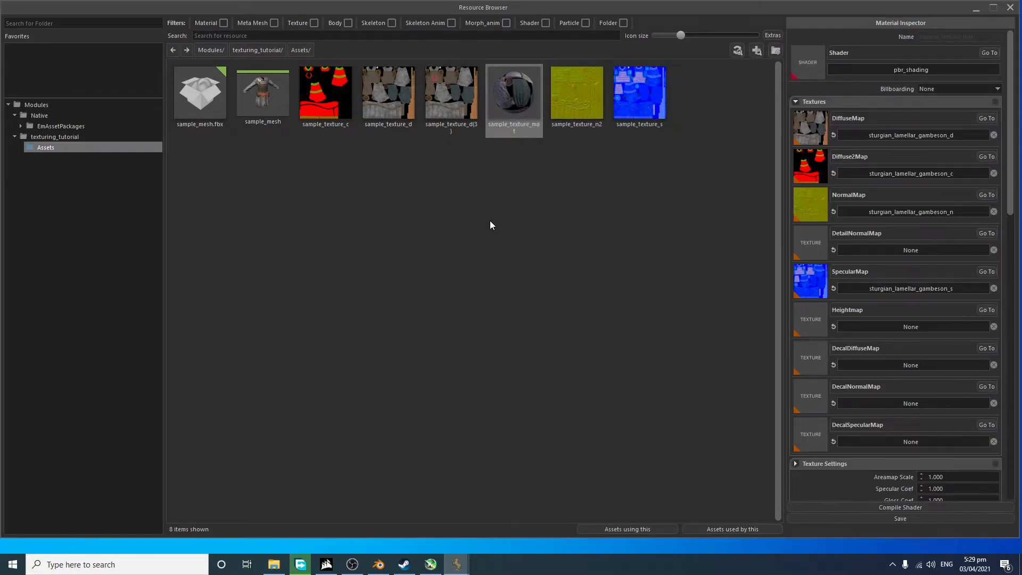
Step: Open sample_mesh in the Meta Mesh Editor to check its assigned material, then look at Blender and return to the Resource Browser
{"action": "left_click", "coordinate": [278, 117]}
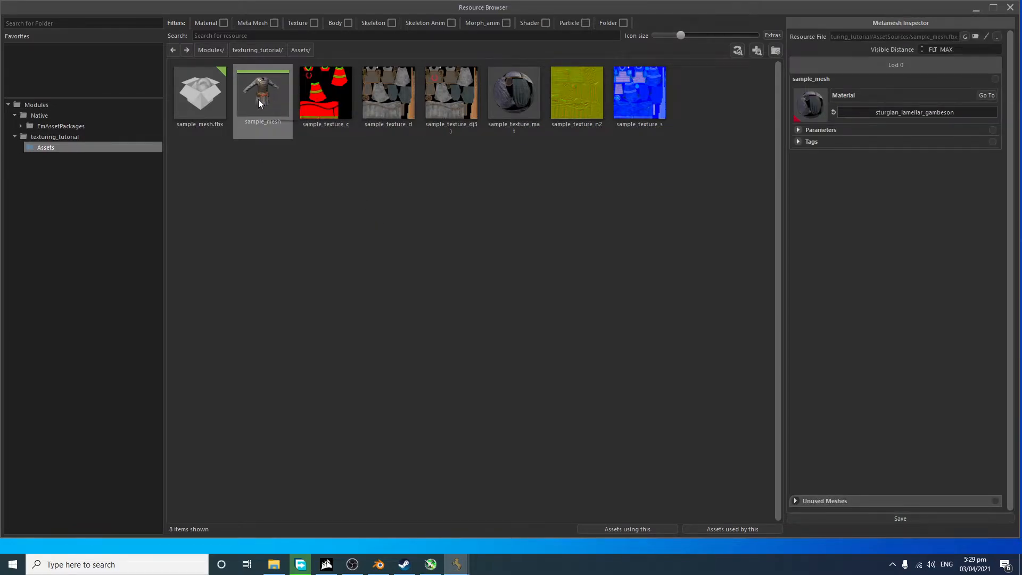
{"action": "double_click", "coordinate": [267, 100]}
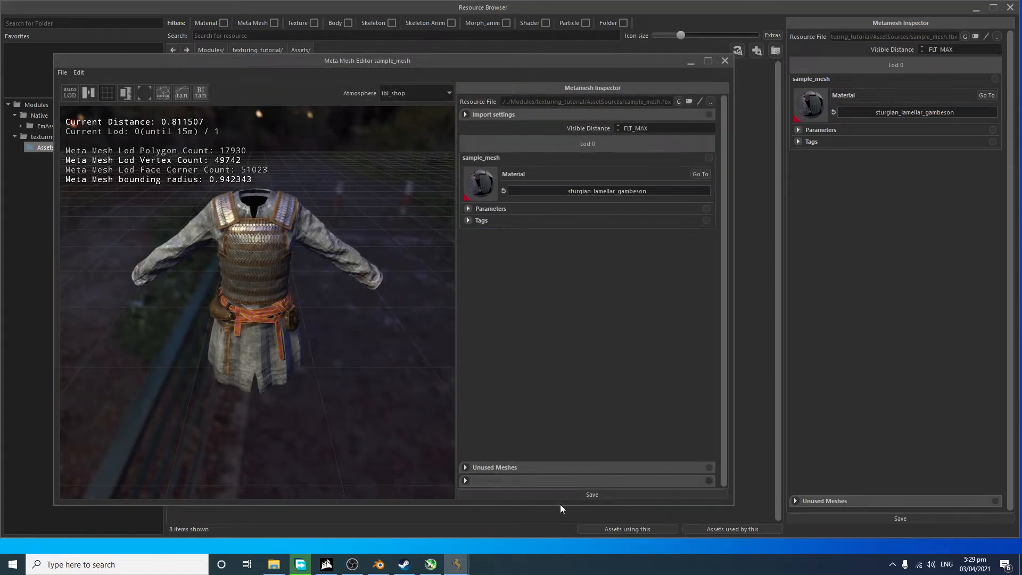
{"action": "left_click", "coordinate": [386, 568]}
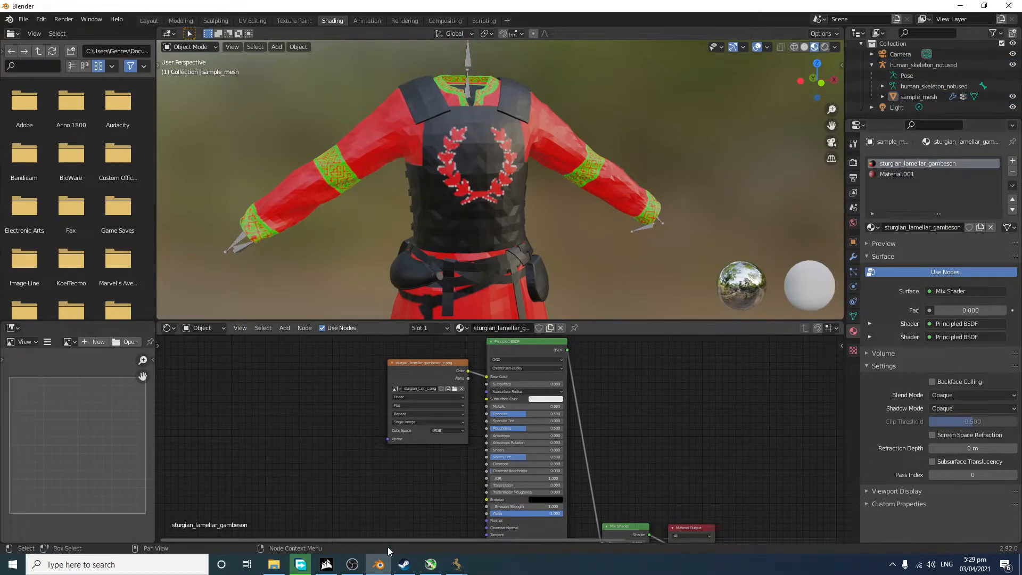
{"action": "mouse_move", "coordinate": [454, 566]}
{"action": "left_click", "coordinate": [482, 527]}
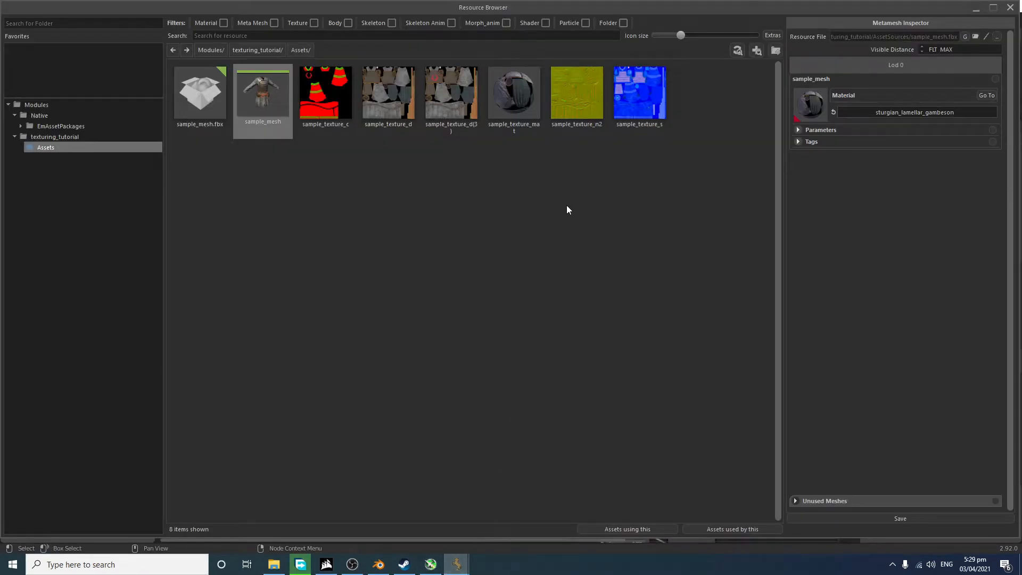
Step: In Blender, rename sample_mesh's sturgian_lamellar_gambeson material with the copied Resource Browser name sample_texture_mat and remove the Material.001 slot
{"action": "left_click", "coordinate": [526, 99]}
{"action": "right_click", "coordinate": [526, 99]}
{"action": "left_click", "coordinate": [556, 193]}
{"action": "key", "text": "ctrl+c"}
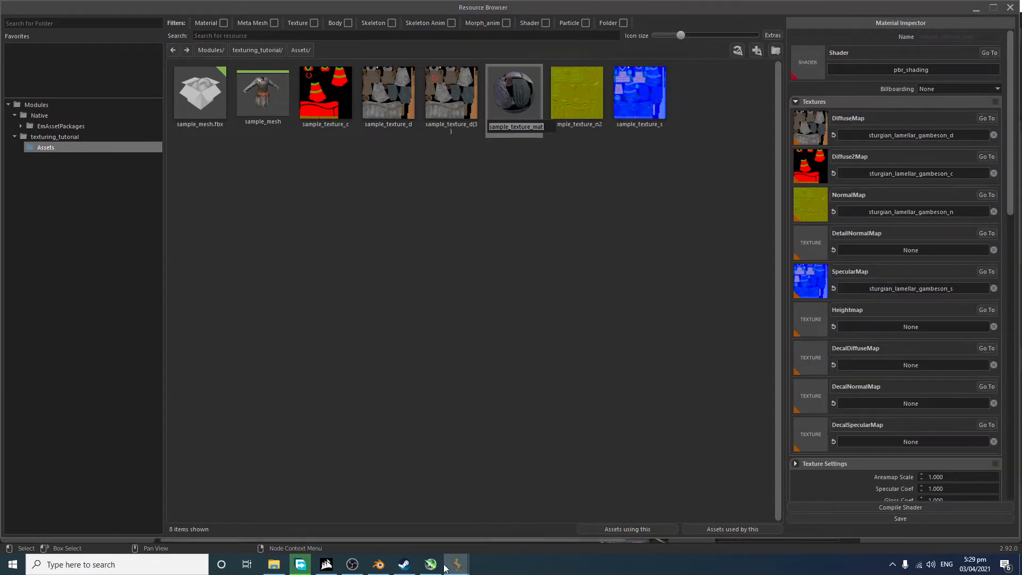
{"action": "left_click", "coordinate": [378, 564]}
{"action": "key", "text": "ctrl+v"}
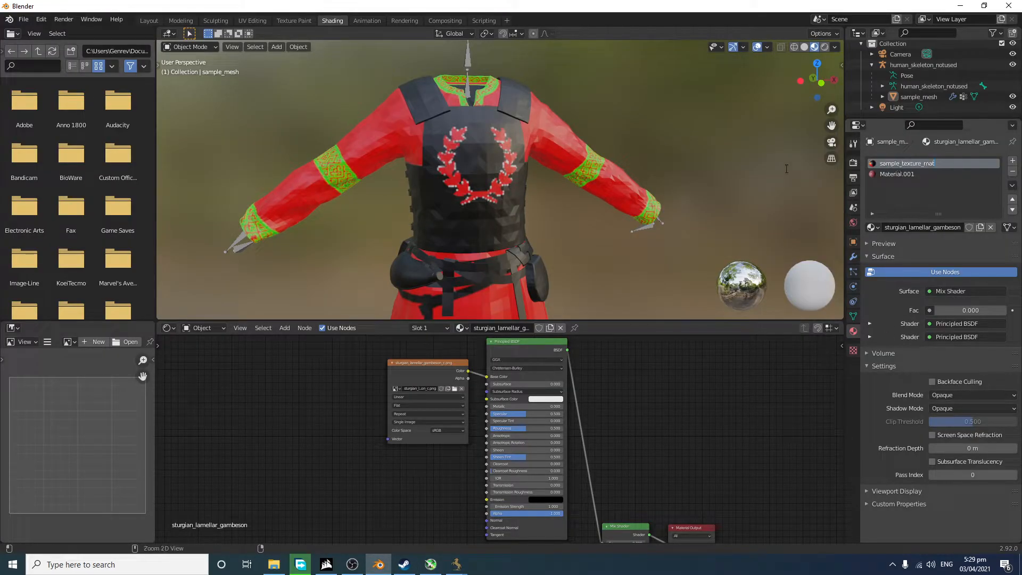
{"action": "left_click", "coordinate": [896, 174]}
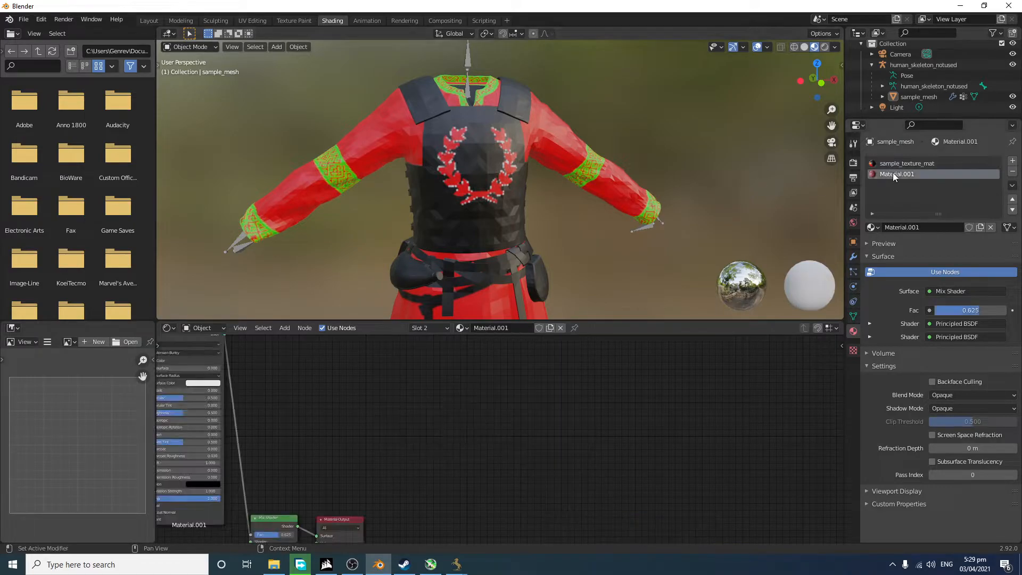
{"action": "left_click", "coordinate": [1013, 171]}
Step: Export sample_mesh together with human_skeleton_notused as an FBX of the selected objects only, overwriting sample_mesh.fbx on the Desktop
{"action": "left_click", "coordinate": [475, 195]}
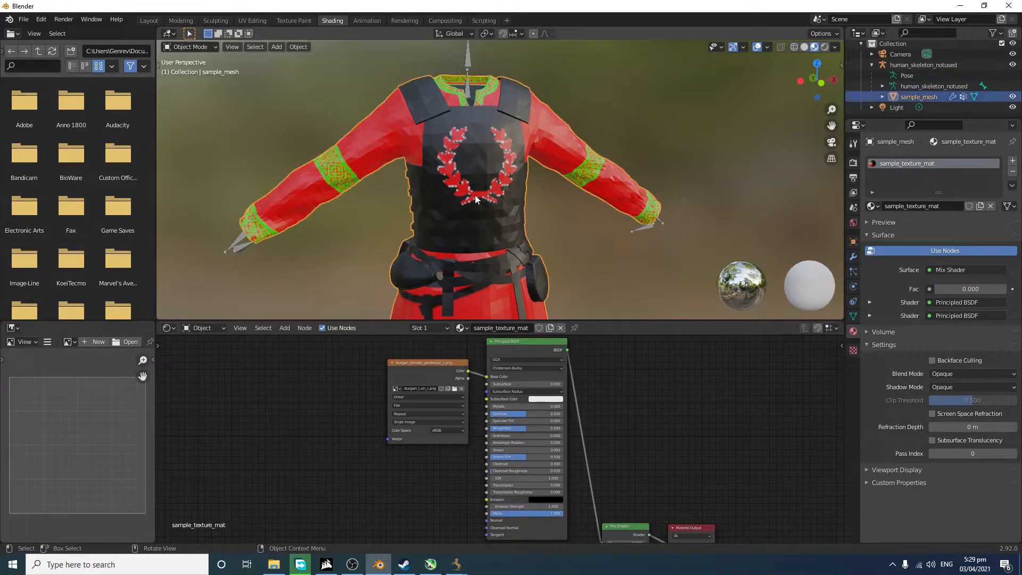
{"action": "left_click", "coordinate": [917, 64], "text": "ctrl"}
{"action": "left_click", "coordinate": [24, 19]}
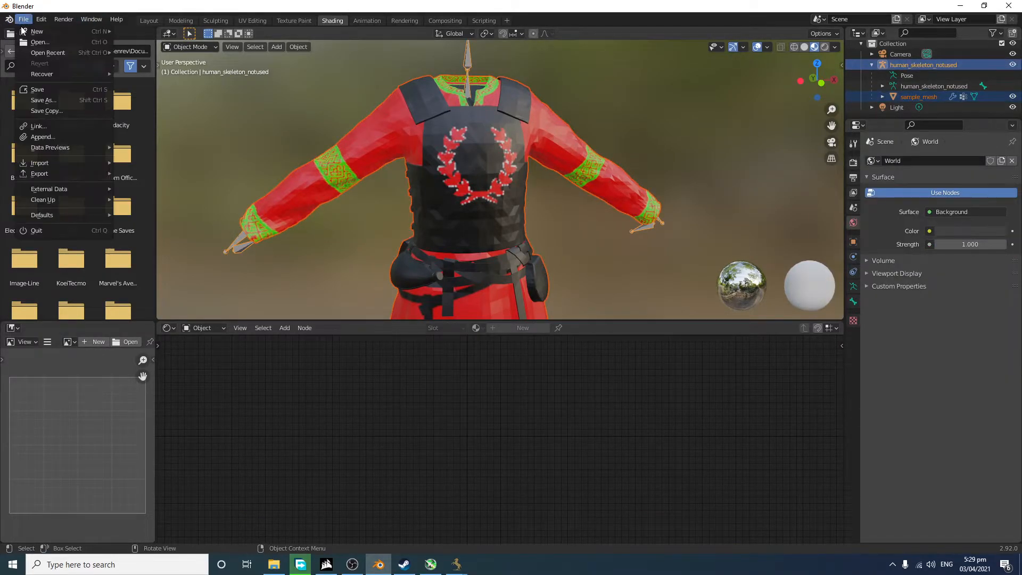
{"action": "mouse_move", "coordinate": [80, 173]}
{"action": "left_click", "coordinate": [206, 236]}
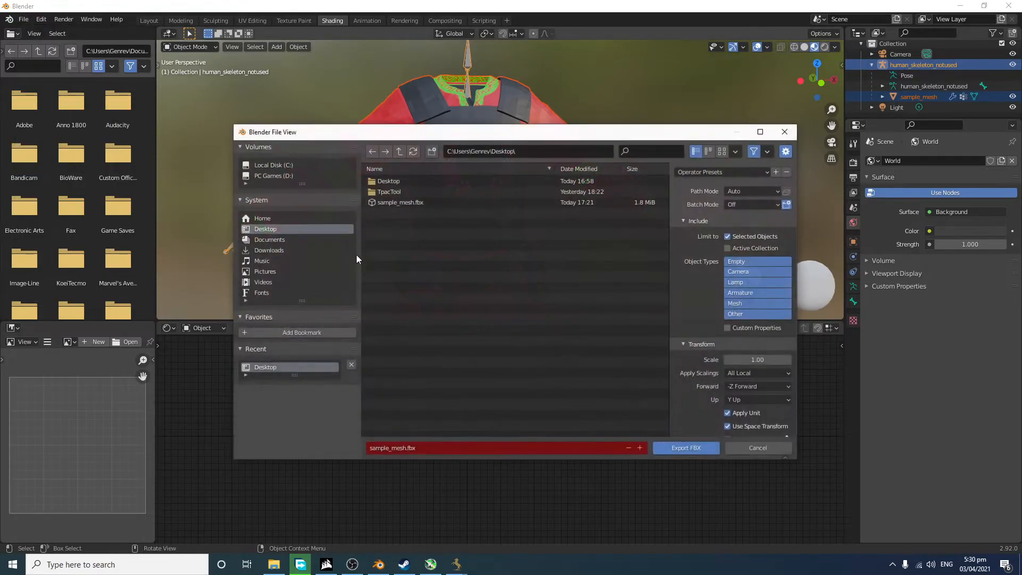
{"action": "scroll", "coordinate": [726, 367], "scroll_direction": "down", "scroll_amount": 3}
{"action": "left_click", "coordinate": [701, 419]}
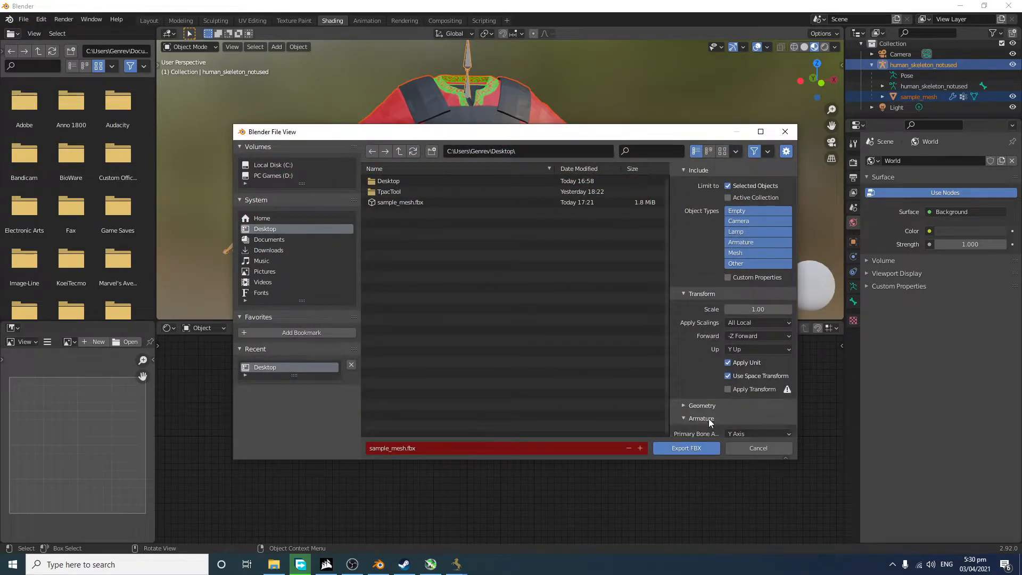
{"action": "scroll", "coordinate": [697, 415], "scroll_direction": "down", "scroll_amount": 3}
{"action": "left_click", "coordinate": [675, 448]}
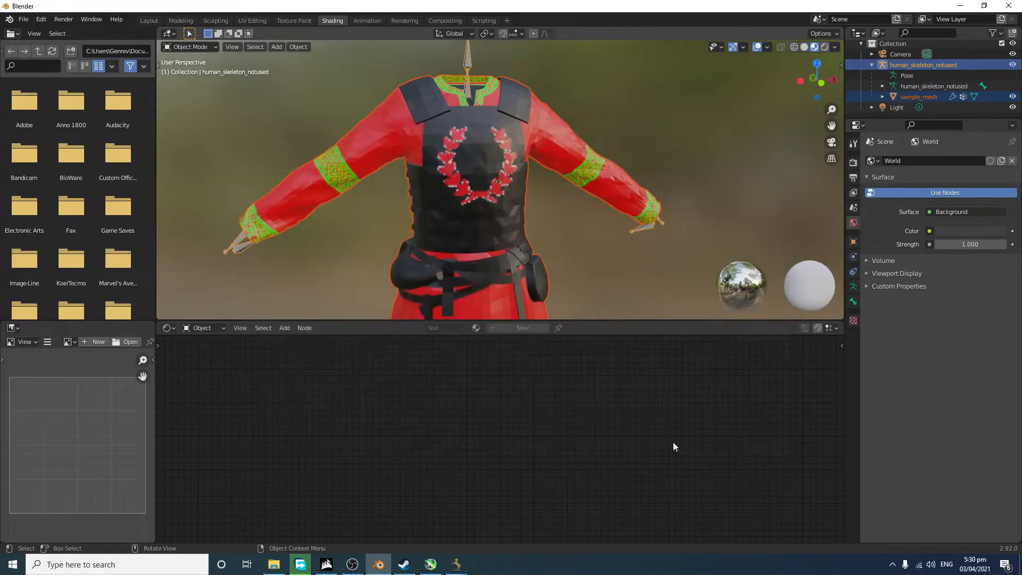
Step: Switch to the Resource Browser and update sample_mesh in the texturing_tutorial Assets folder from the re-exported sample_mesh.fbx
{"action": "left_click", "coordinate": [457, 564]}
{"action": "left_click", "coordinate": [462, 503]}
{"action": "right_click", "coordinate": [362, 336]}
{"action": "left_click", "coordinate": [401, 394]}
{"action": "right_click", "coordinate": [402, 203]}
{"action": "left_click", "coordinate": [448, 269]}
{"action": "double_click", "coordinate": [366, 103]}
{"action": "left_click", "coordinate": [498, 288]}
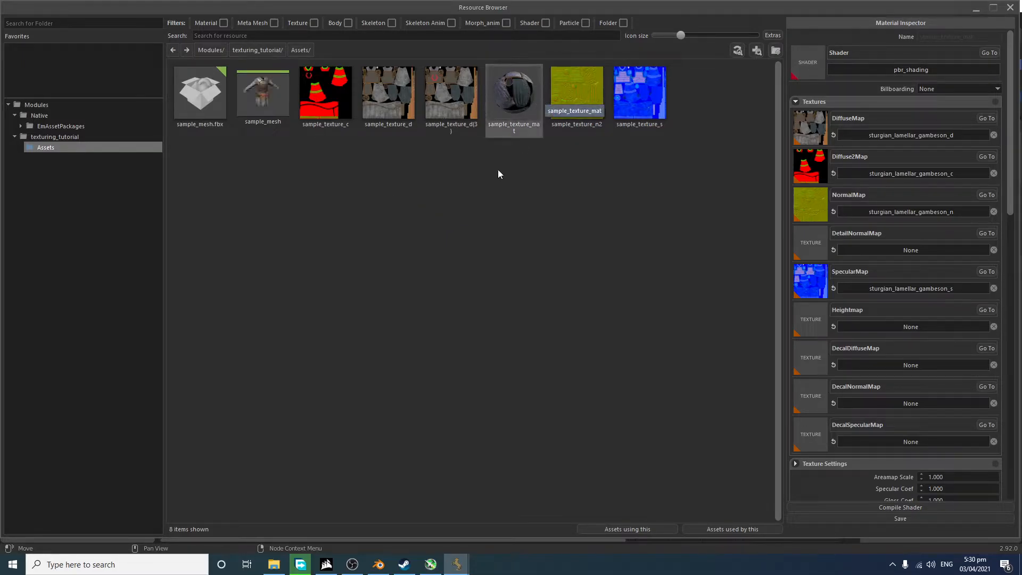
Step: Select sample_mesh and assign sample_texture_mat as its material, filtering the material list by "sample_te"
{"action": "left_click", "coordinate": [291, 107]}
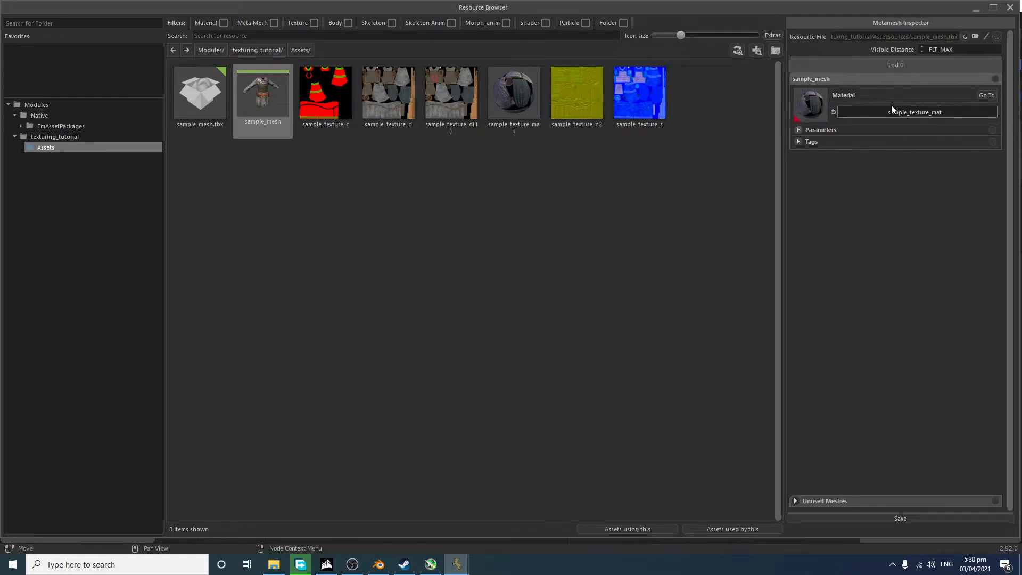
{"action": "left_click", "coordinate": [917, 113]}
{"action": "left_click_drag", "start_coordinate": [899, 128], "coordinate": [850, 132]}
{"action": "double_click", "coordinate": [850, 130]}
{"action": "type", "text": "s"}
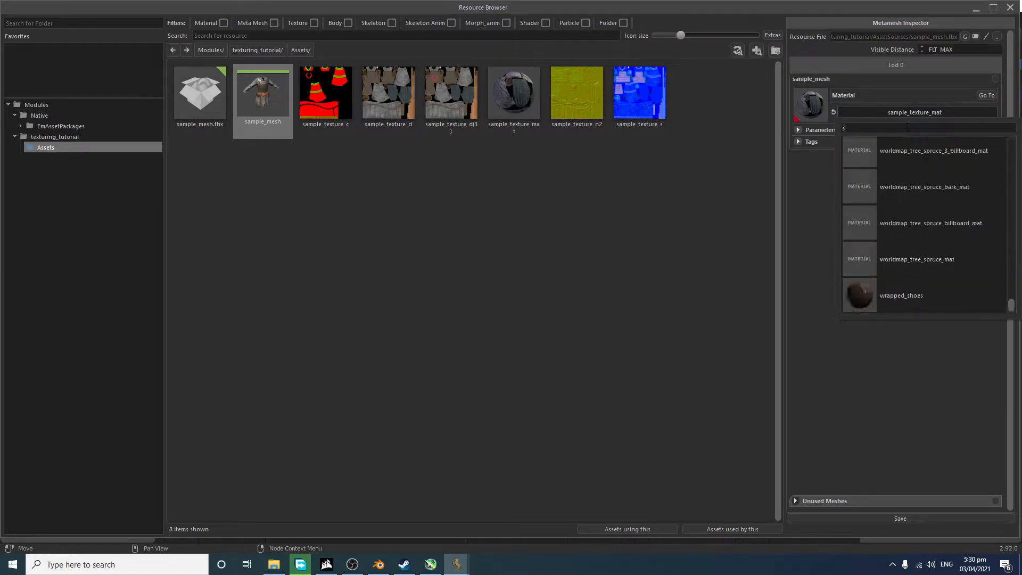
{"action": "type", "text": "ample_ma"}
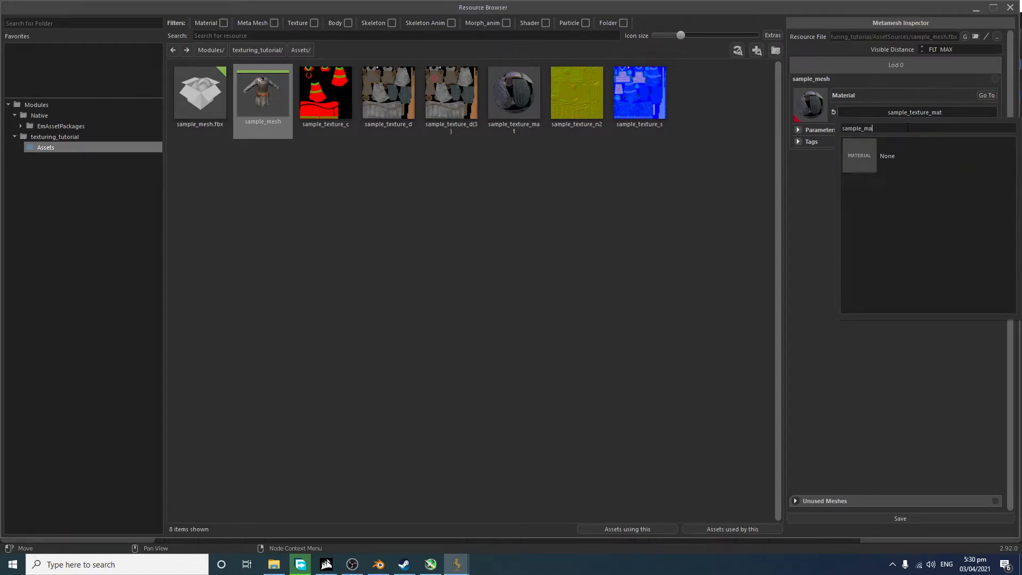
{"action": "key", "text": "BackSpace"}
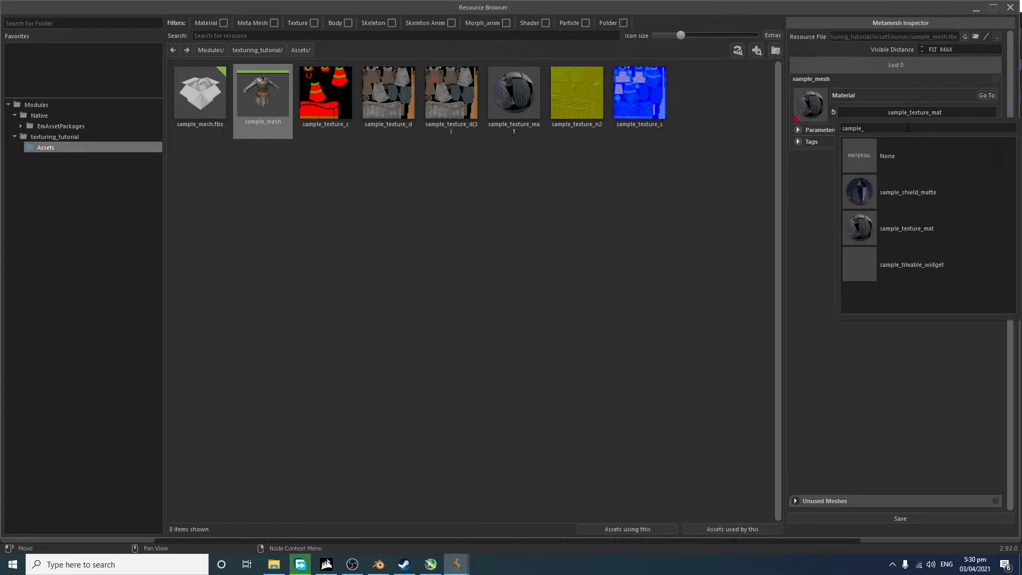
{"action": "type", "text": "te"}
{"action": "left_click", "coordinate": [890, 192]}
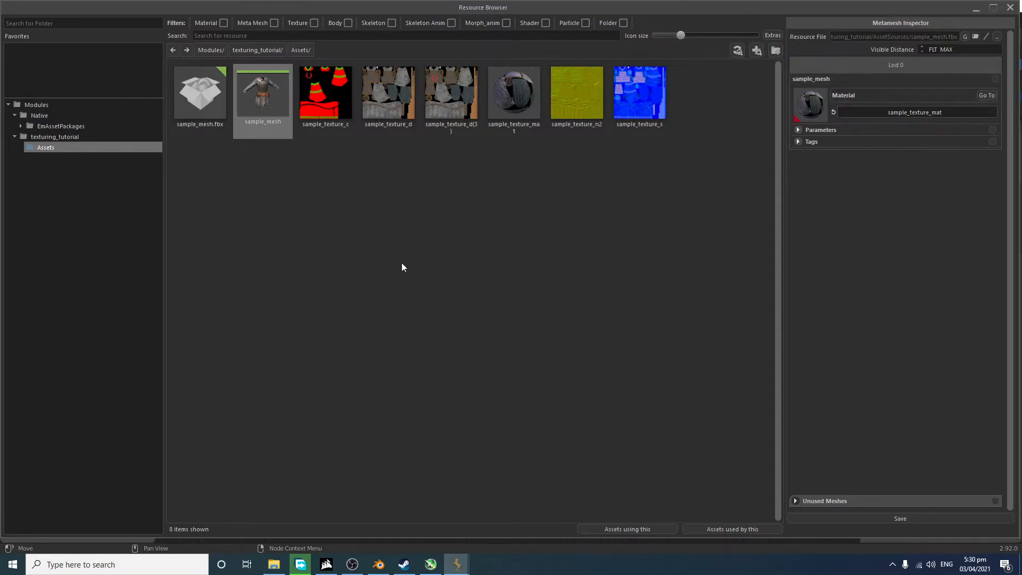
Step: Switch to Blender to check the material name on sample_mesh, and return to the Resource Browser
{"action": "left_click", "coordinate": [378, 564]}
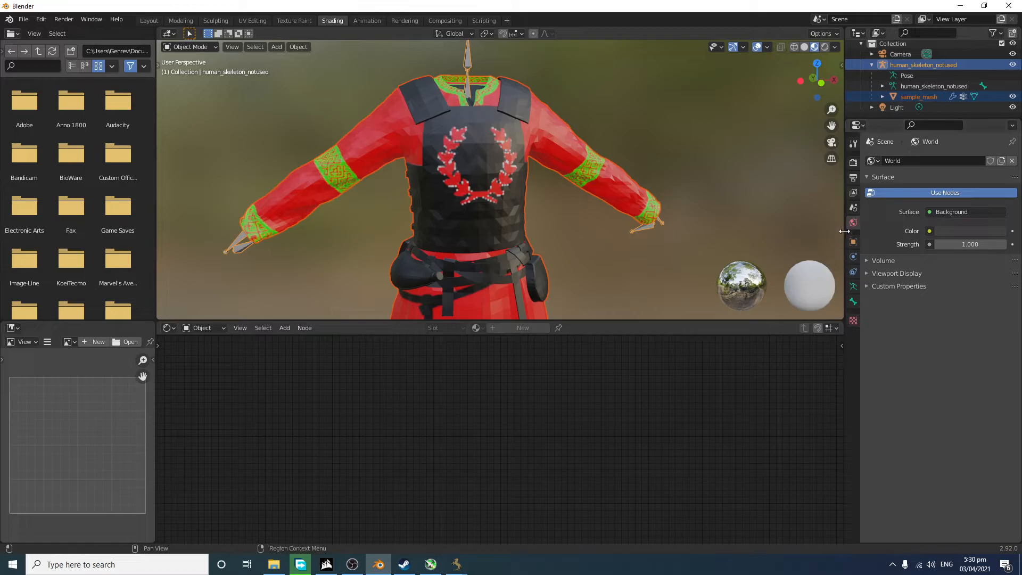
{"action": "left_click", "coordinate": [544, 173]}
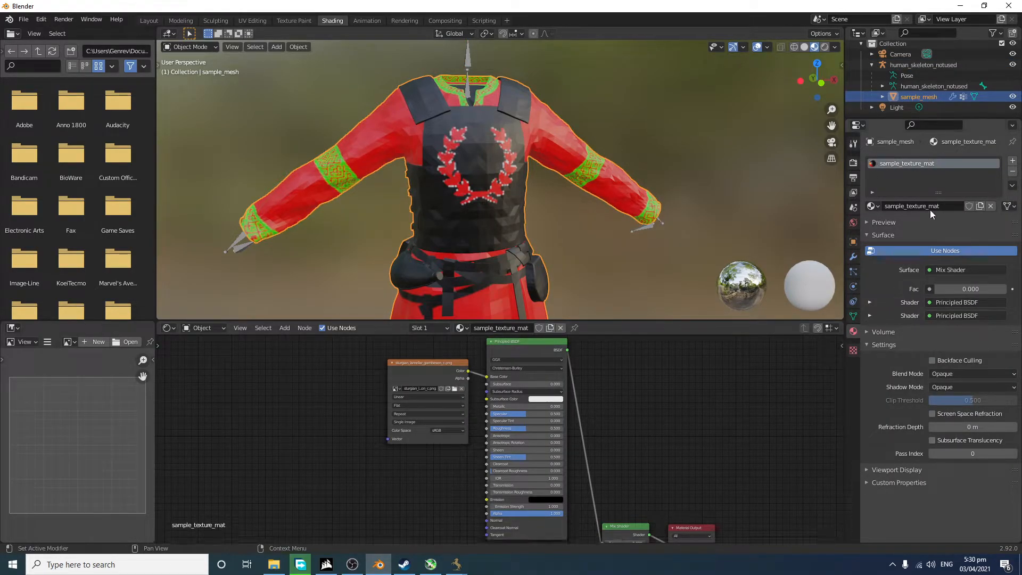
{"action": "mouse_move", "coordinate": [457, 564]}
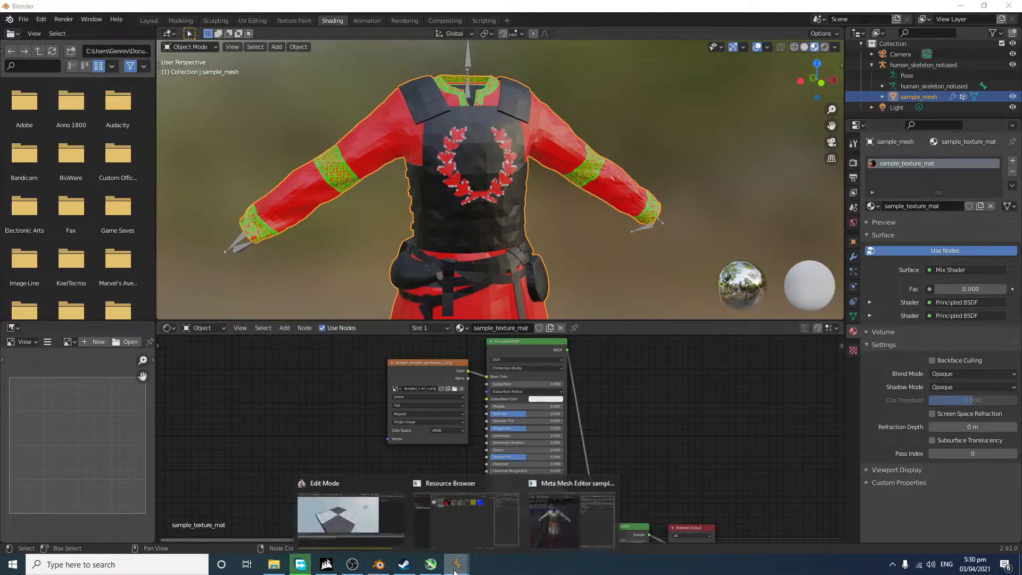
{"action": "left_click", "coordinate": [467, 511]}
Step: In sample_texture_mat, set the DiffuseMap to sample_texture_d and the SpecularMap to sample_texture_s
{"action": "left_click", "coordinate": [535, 123]}
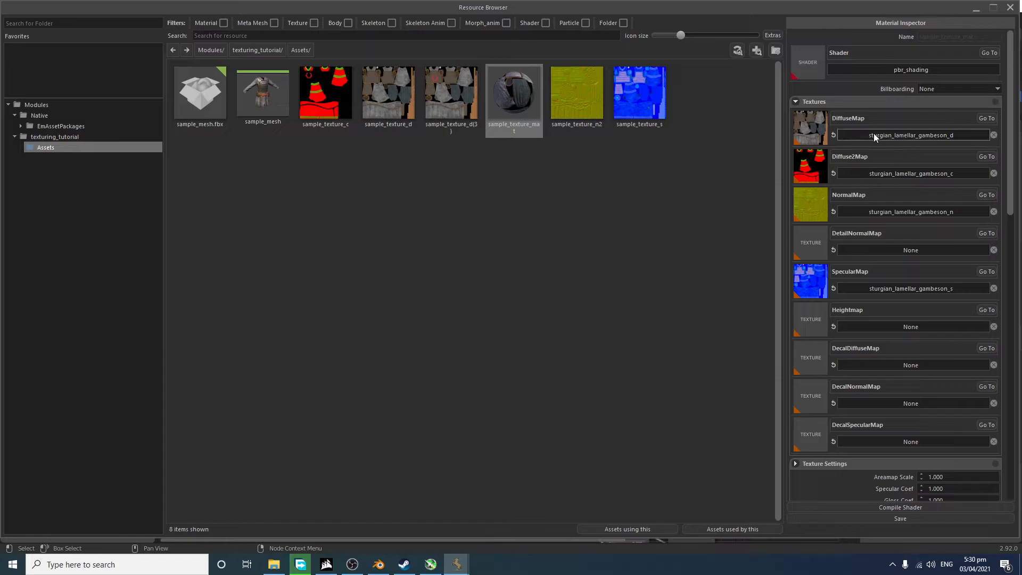
{"action": "left_click", "coordinate": [899, 136]}
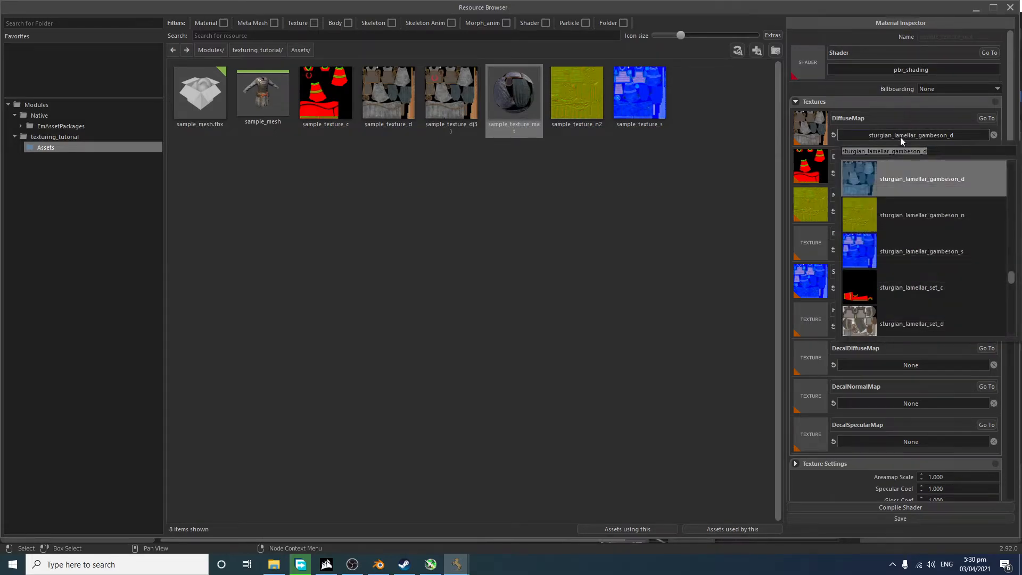
{"action": "type", "text": "sampl"}
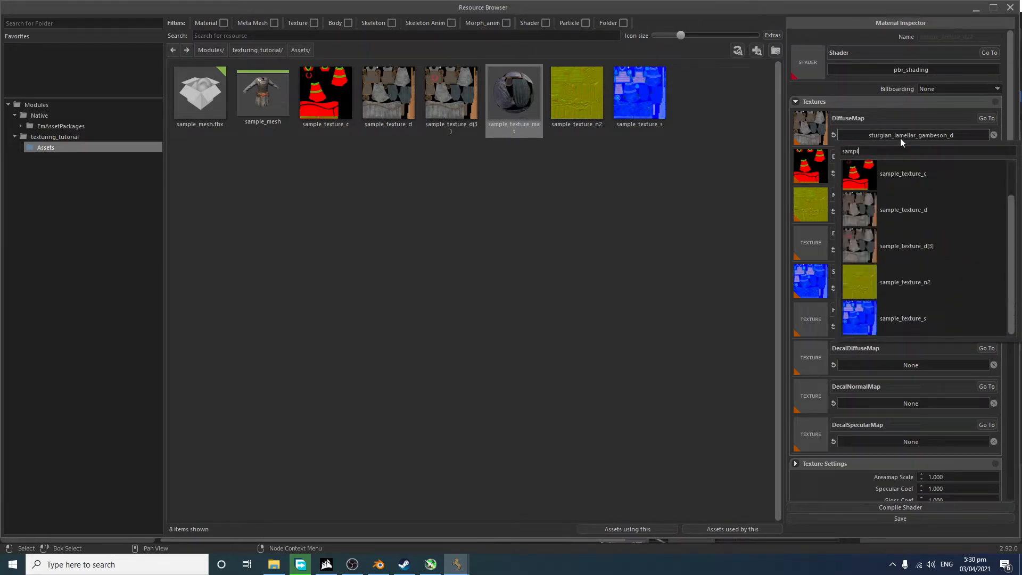
{"action": "type", "text": "e_t"}
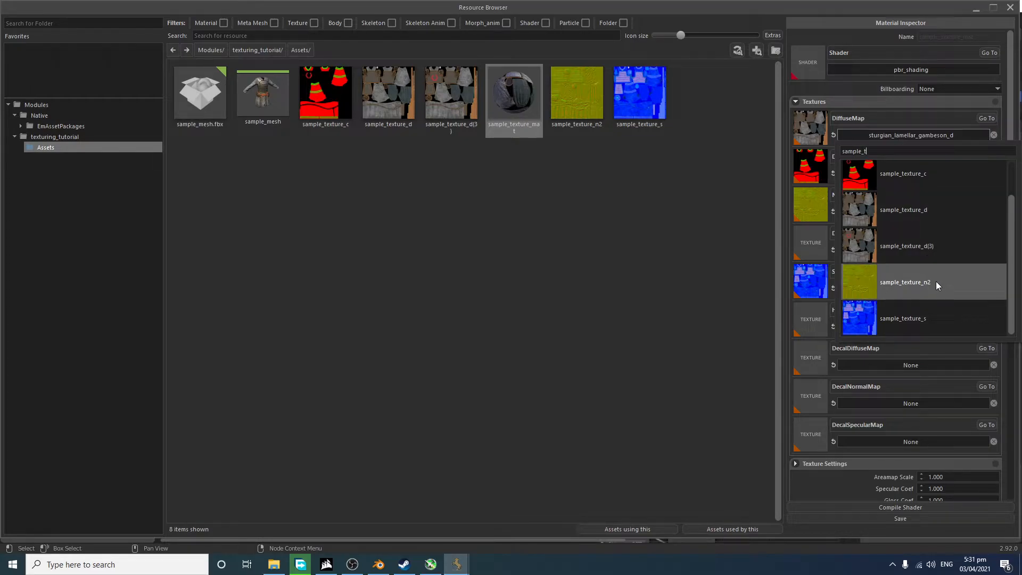
{"action": "left_click", "coordinate": [902, 213]}
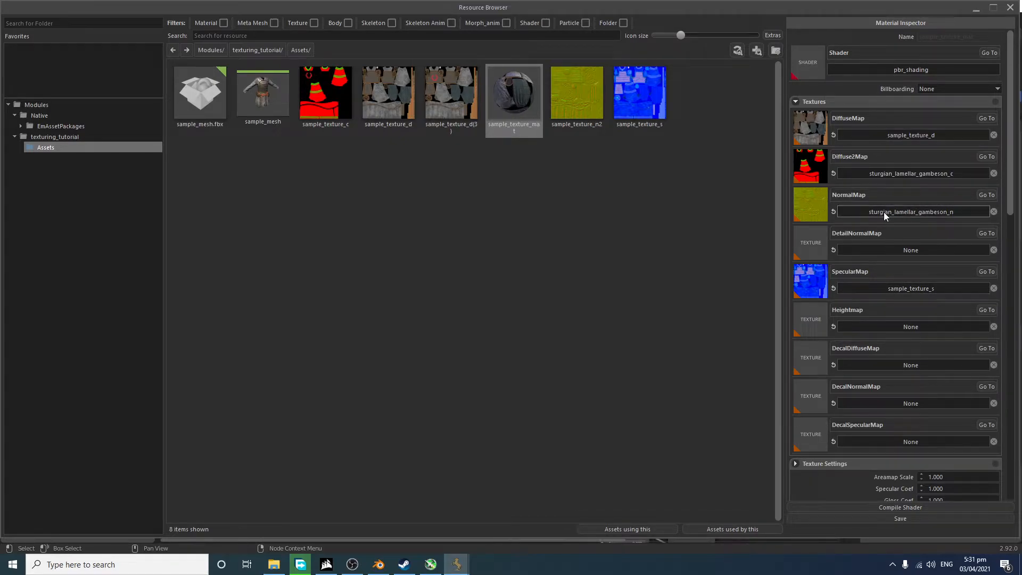
Step: Set sample_texture_mat's NormalMap to sample_texture_n2 and Diffuse2Map to sample_texture_c, and save the material
{"action": "left_click", "coordinate": [930, 213]}
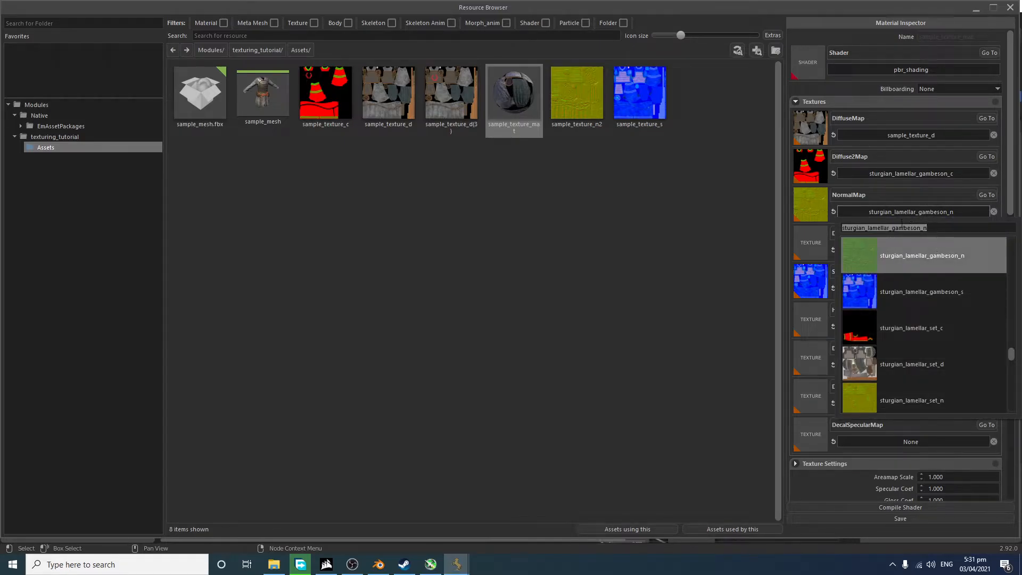
{"action": "type", "text": "sample_"}
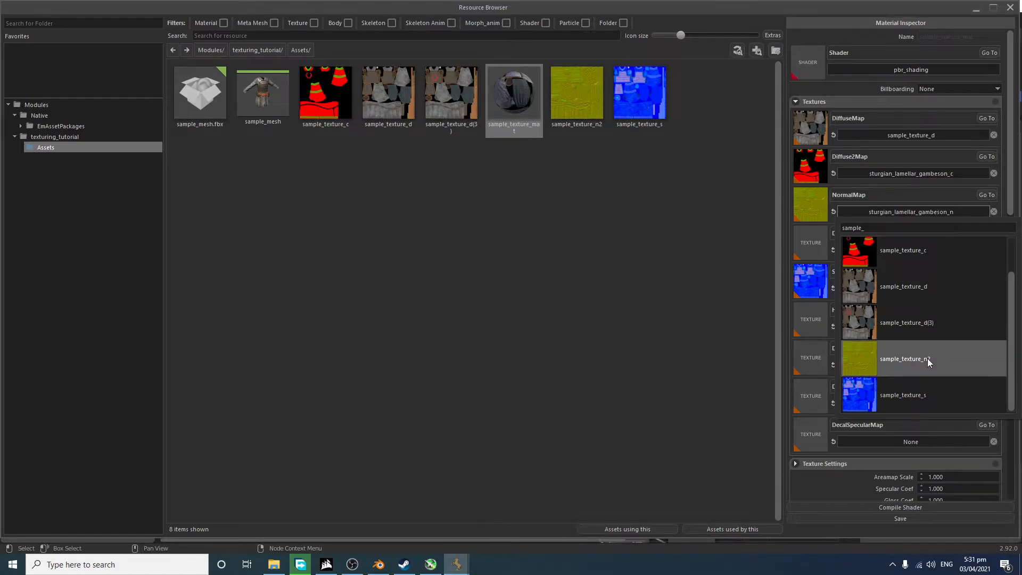
{"action": "left_click", "coordinate": [927, 359]}
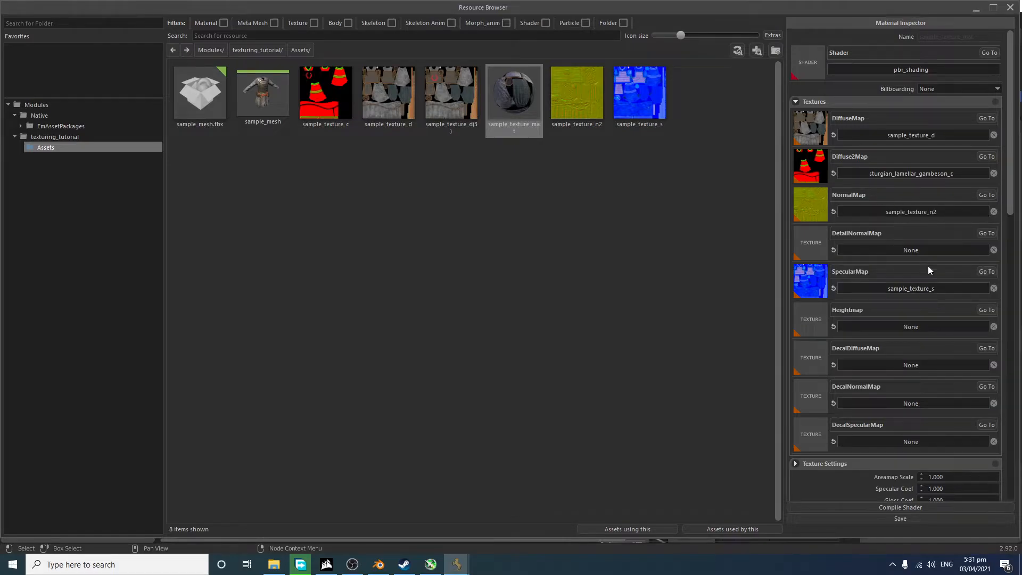
{"action": "left_click", "coordinate": [901, 180]}
{"action": "type", "text": "sample_te"}
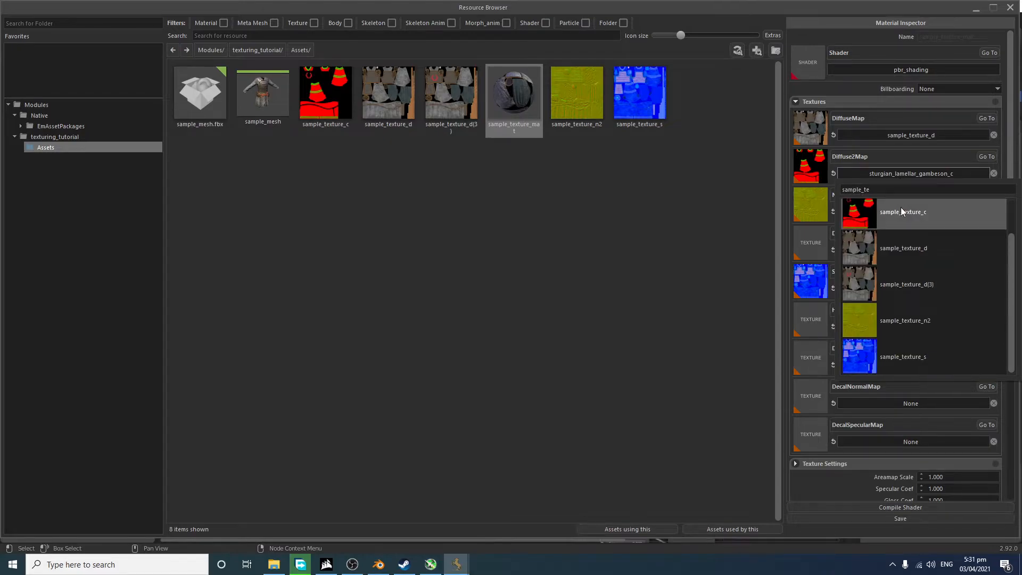
{"action": "left_click", "coordinate": [901, 209]}
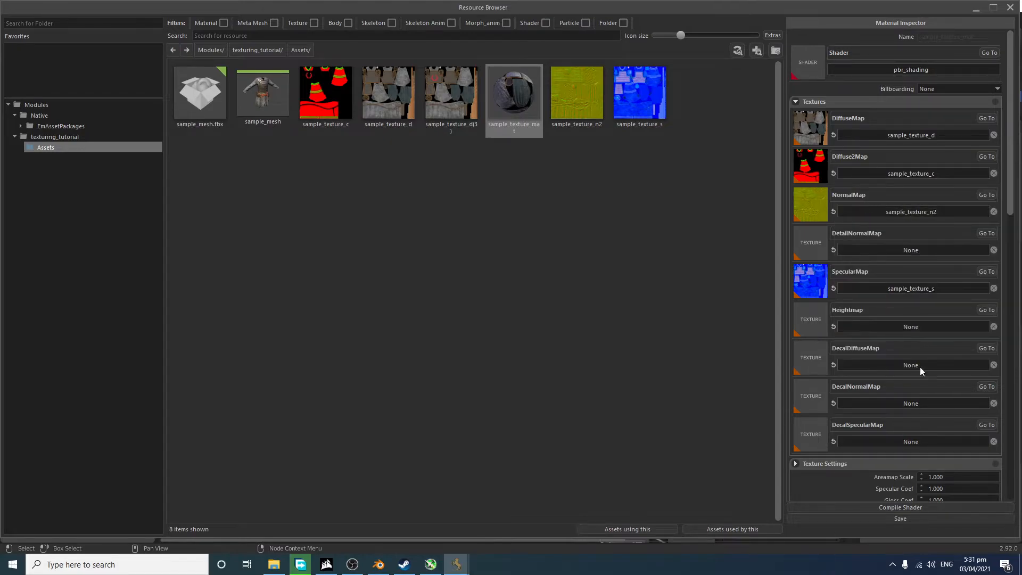
{"action": "left_click", "coordinate": [914, 519]}
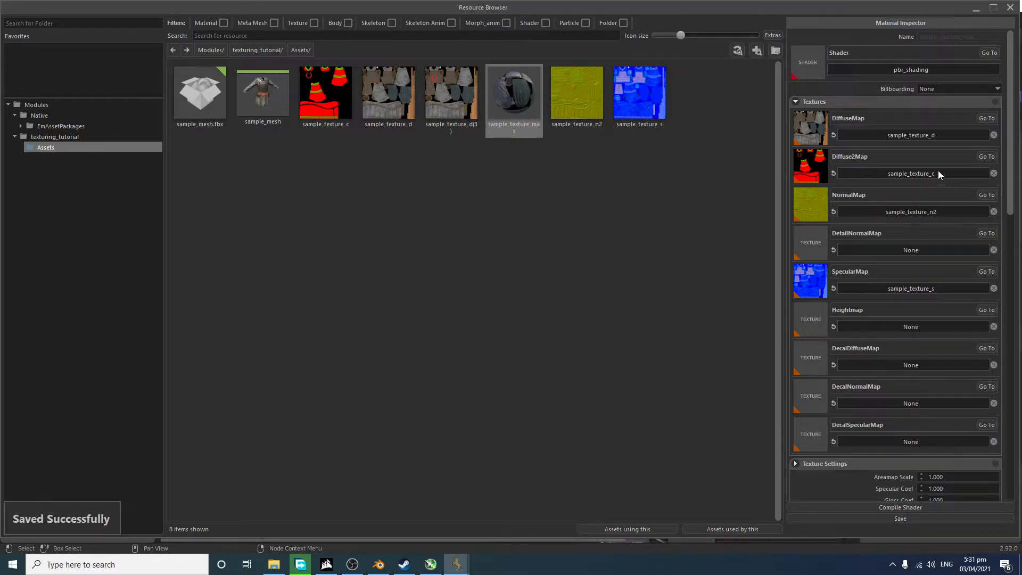
{"action": "left_click", "coordinate": [927, 136]}
{"action": "left_click", "coordinate": [285, 154]}
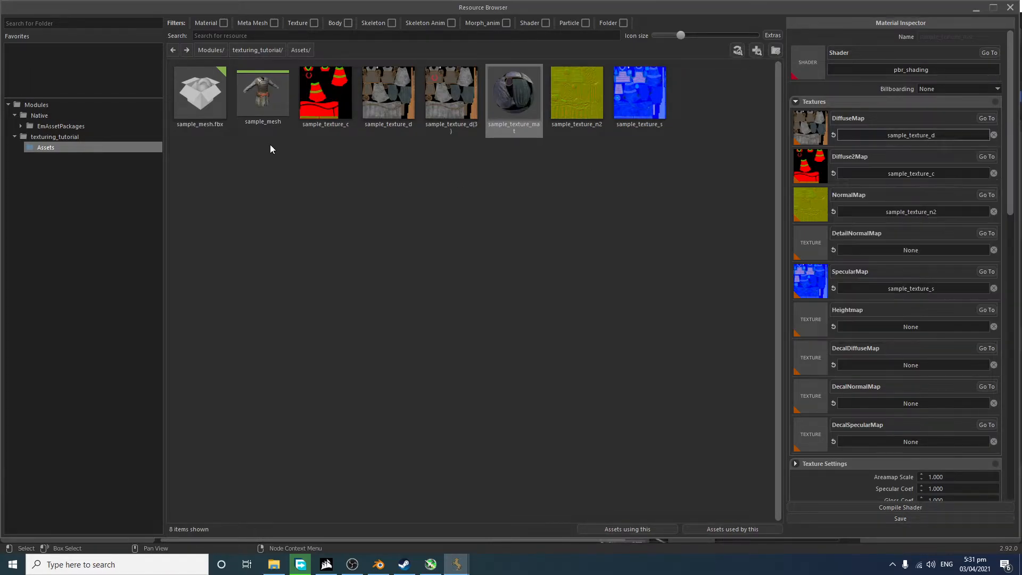
Step: Open sample_mesh in the Meta Mesh Editor and preview it with a blue Factor Color of #0206ff
{"action": "double_click", "coordinate": [246, 95]}
{"action": "scroll", "coordinate": [251, 262], "scroll_direction": "up", "scroll_amount": 5}
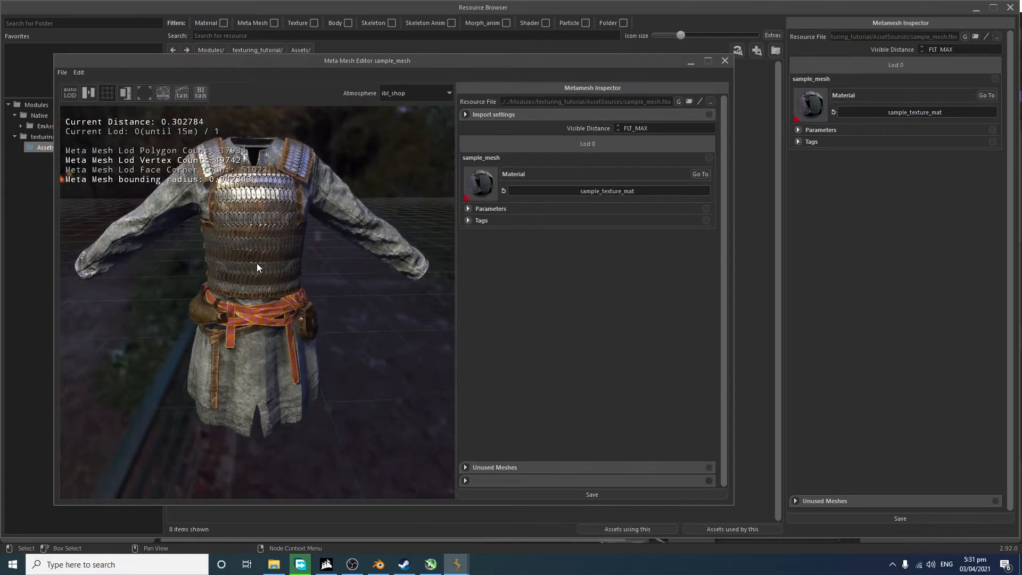
{"action": "left_click", "coordinate": [514, 208]}
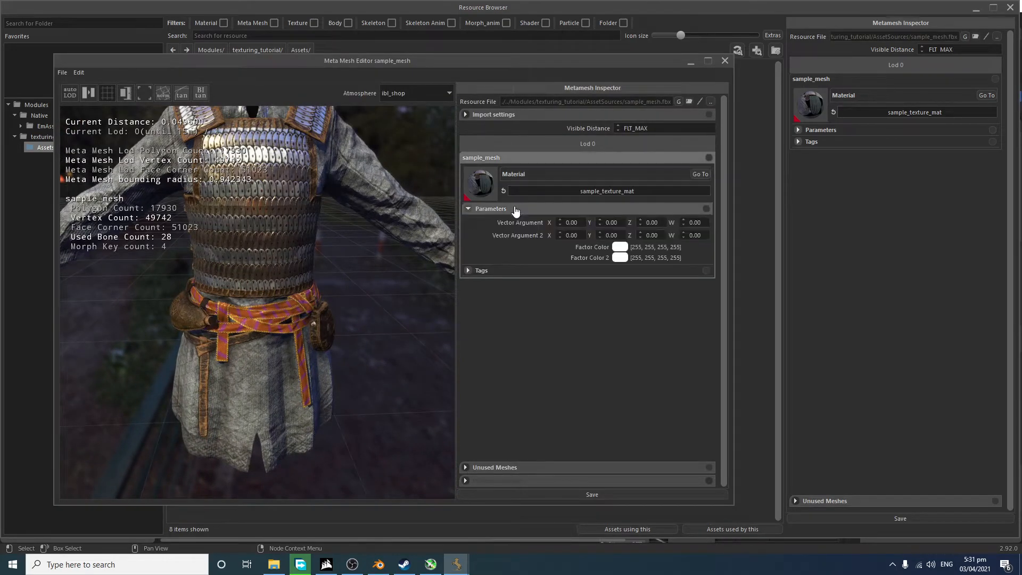
{"action": "left_click", "coordinate": [619, 247]}
{"action": "left_click", "coordinate": [373, 129]}
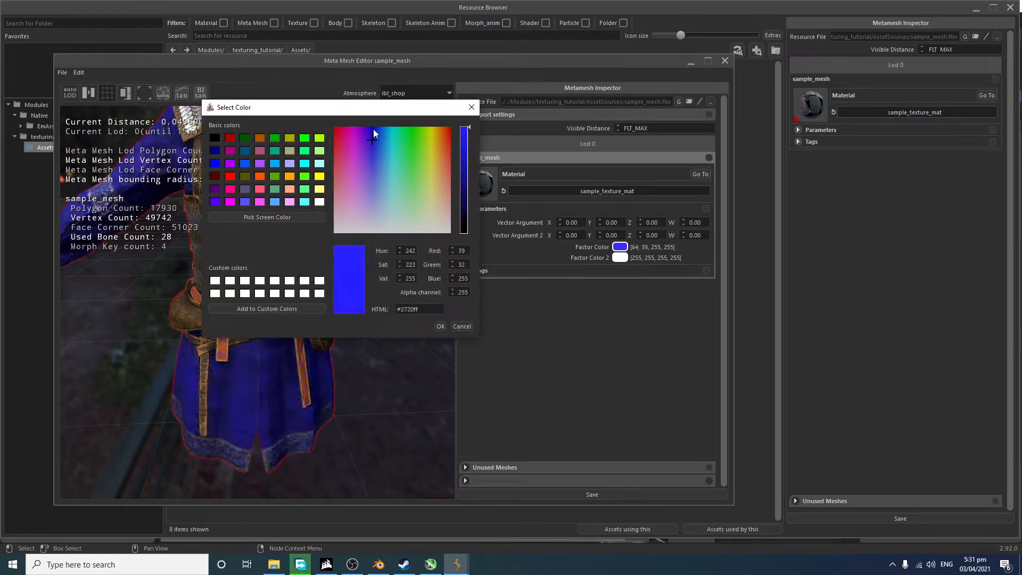
{"action": "left_click_drag", "start_coordinate": [372, 108], "coordinate": [637, 229]}
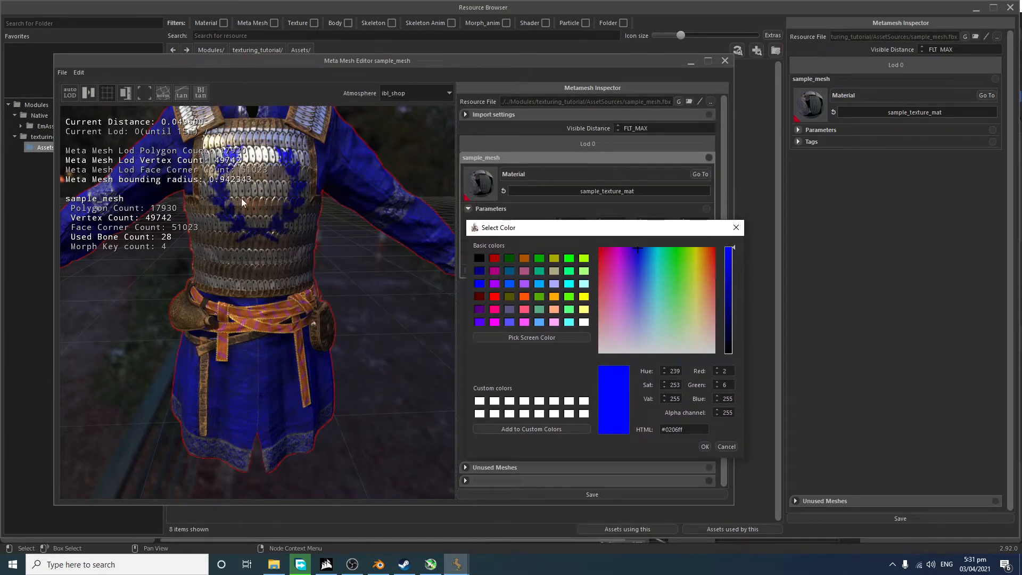
Step: Try light blue #798bff, blue #223fff, white and pale green #c5ffd9 as sample_mesh's Factor Color, and switch to Blender
{"action": "scroll", "coordinate": [291, 220], "scroll_direction": "down", "scroll_amount": 3}
{"action": "left_click_drag", "start_coordinate": [659, 285], "coordinate": [612, 299]}
{"action": "mouse_move", "coordinate": [628, 284]}
{"action": "left_mouse_down"}
{"action": "mouse_move", "coordinate": [716, 295]}
{"action": "mouse_move", "coordinate": [696, 296]}
{"action": "mouse_move", "coordinate": [660, 341]}
{"action": "mouse_move", "coordinate": [663, 305]}
{"action": "mouse_move", "coordinate": [642, 315]}
{"action": "mouse_move", "coordinate": [639, 297]}
{"action": "left_mouse_up"}
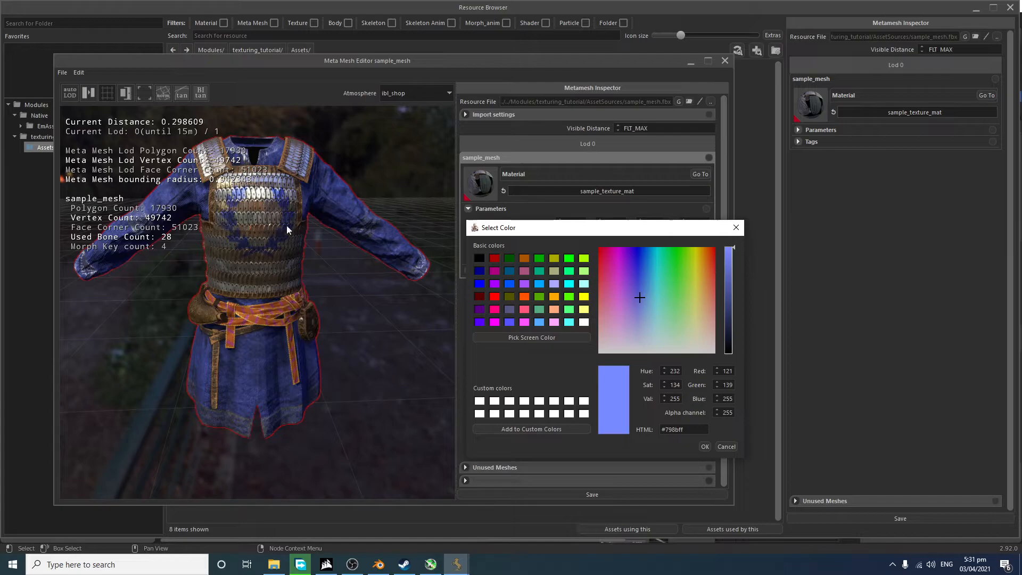
{"action": "left_click", "coordinate": [645, 257]}
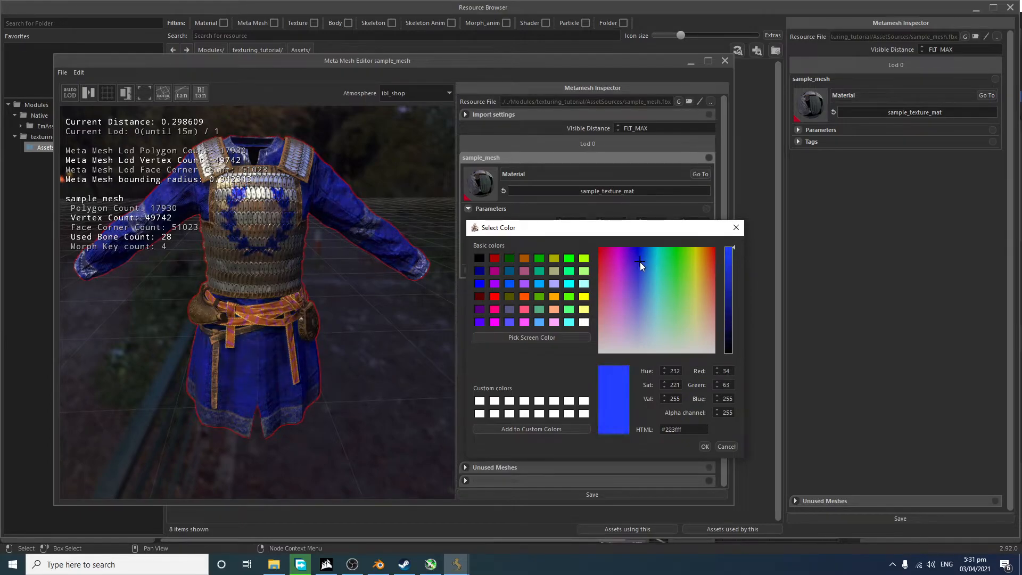
{"action": "left_click", "coordinate": [480, 401]}
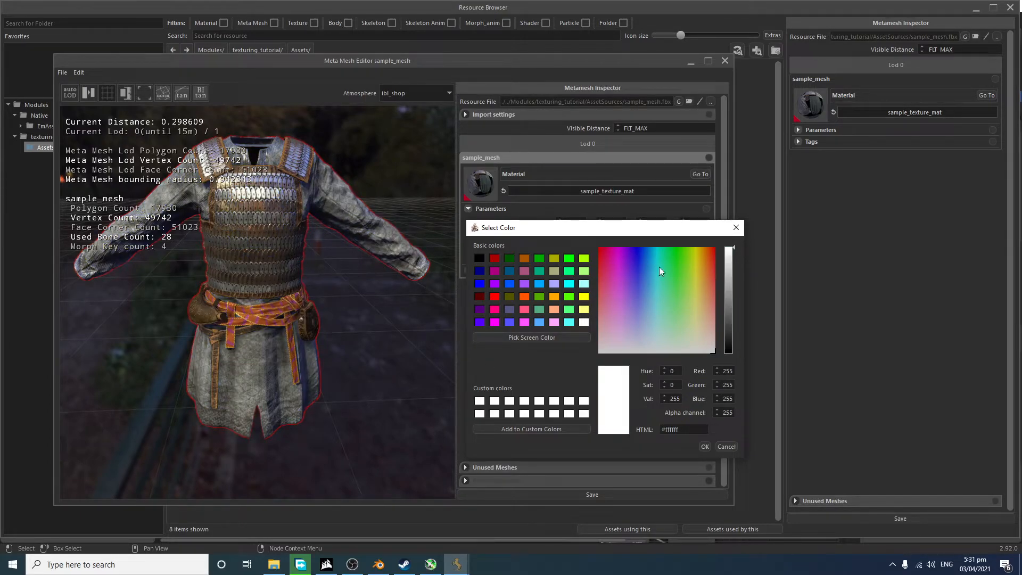
{"action": "left_click_drag", "start_coordinate": [613, 266], "coordinate": [669, 329]}
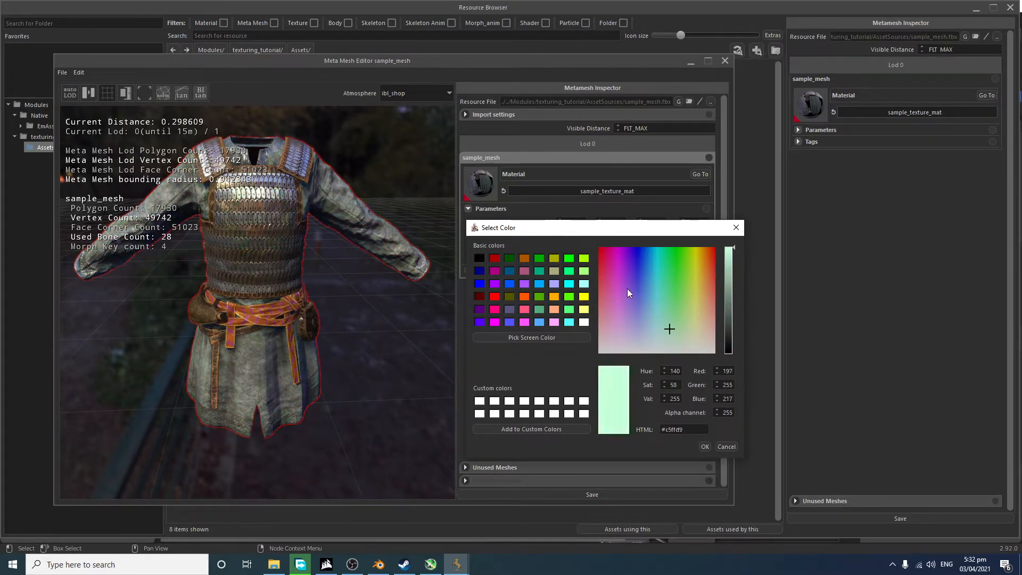
{"action": "left_click_drag", "start_coordinate": [636, 295], "coordinate": [550, 240]}
{"action": "left_click", "coordinate": [379, 565]}
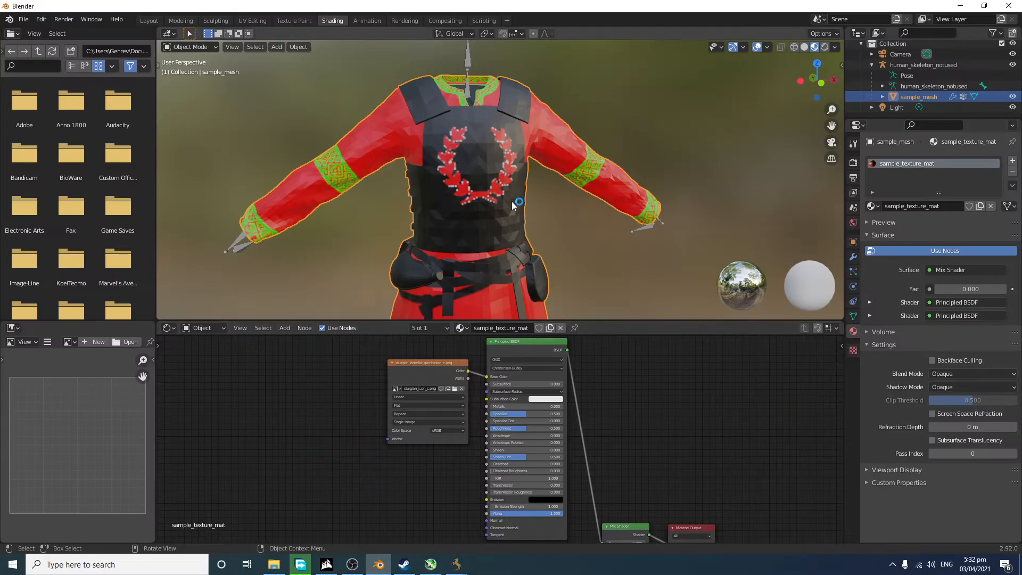
Step: Switch back to sample_mesh's Meta Mesh Editor and cancel the pending Factor Color choice
{"action": "mouse_move", "coordinate": [454, 568]}
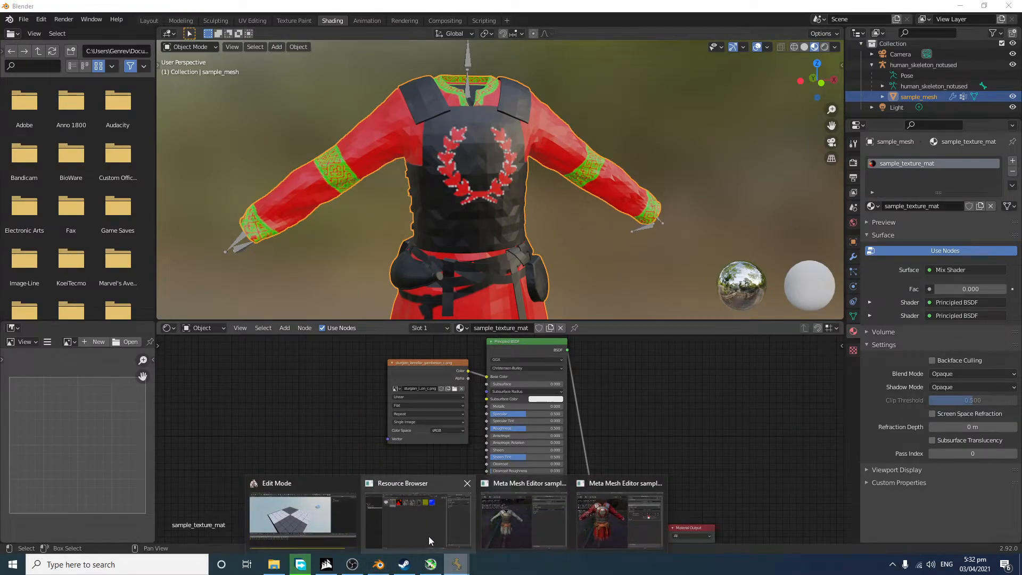
{"action": "left_click", "coordinate": [497, 514]}
{"action": "mouse_move", "coordinate": [456, 565]}
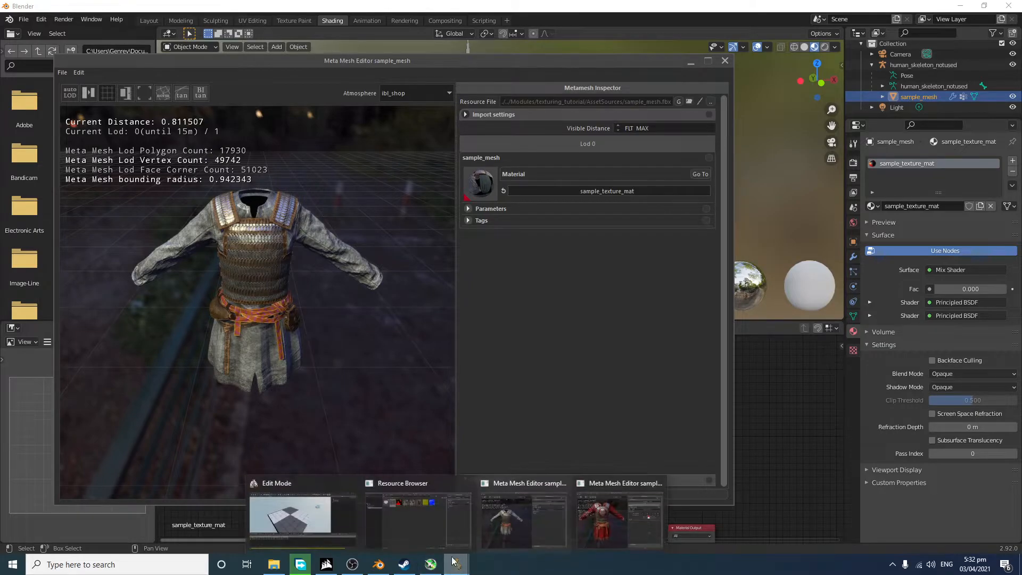
{"action": "mouse_move", "coordinate": [394, 518]}
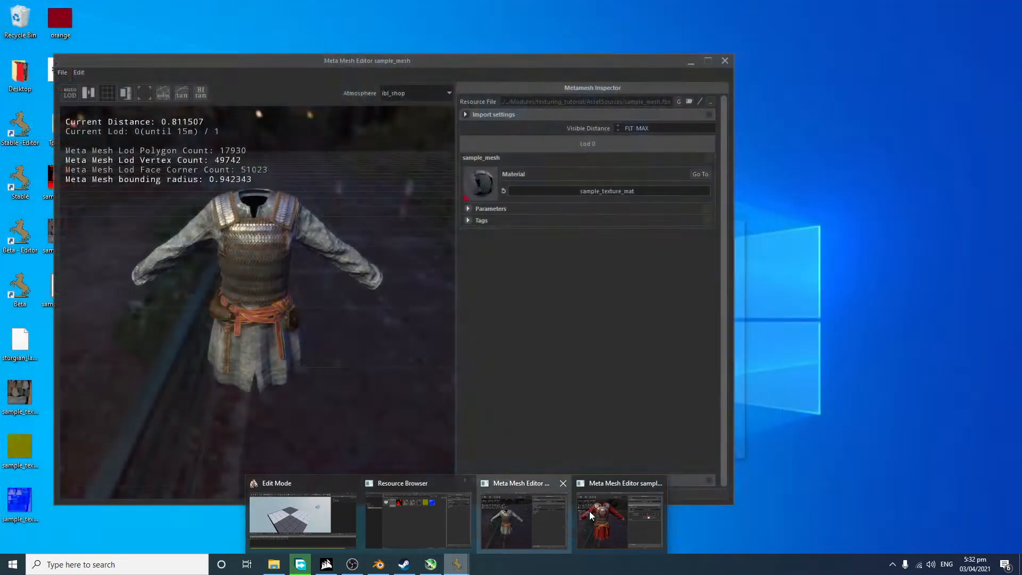
{"action": "left_click", "coordinate": [595, 509]}
{"action": "left_click", "coordinate": [735, 227]}
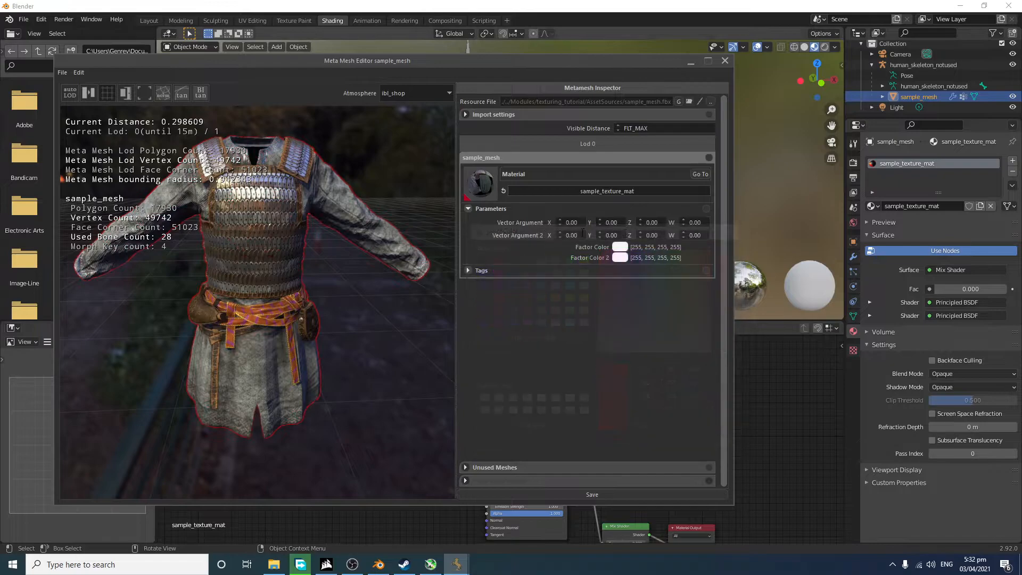
Step: Pick purple #9500ff as sample_mesh's Factor Color 2 and inspect the tinted trim up close
{"action": "left_click", "coordinate": [620, 257]}
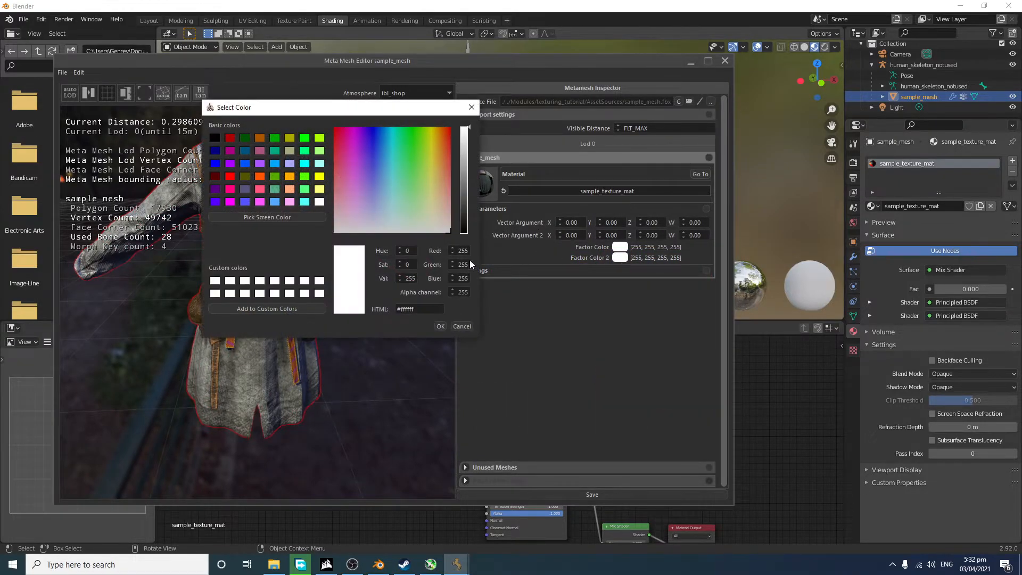
{"action": "left_click_drag", "start_coordinate": [292, 111], "coordinate": [514, 232]}
{"action": "left_click_drag", "start_coordinate": [607, 310], "coordinate": [583, 241]}
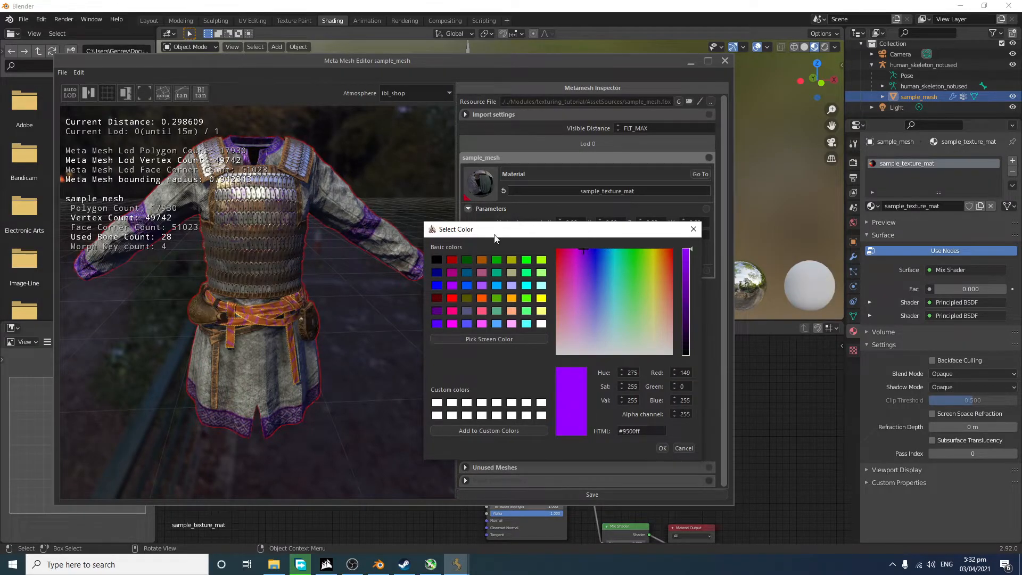
{"action": "scroll", "coordinate": [338, 245], "scroll_direction": "up", "scroll_amount": 3}
{"action": "middle_click_drag", "start_coordinate": [301, 223], "coordinate": [353, 254]}
{"action": "scroll", "coordinate": [302, 220], "scroll_direction": "up", "scroll_amount": 2}
Step: Compare the purple trim with the green mask areas on the Blender model, and accept the Factor Color 2 choice in the Meta Mesh Editor
{"action": "left_click", "coordinate": [378, 564]}
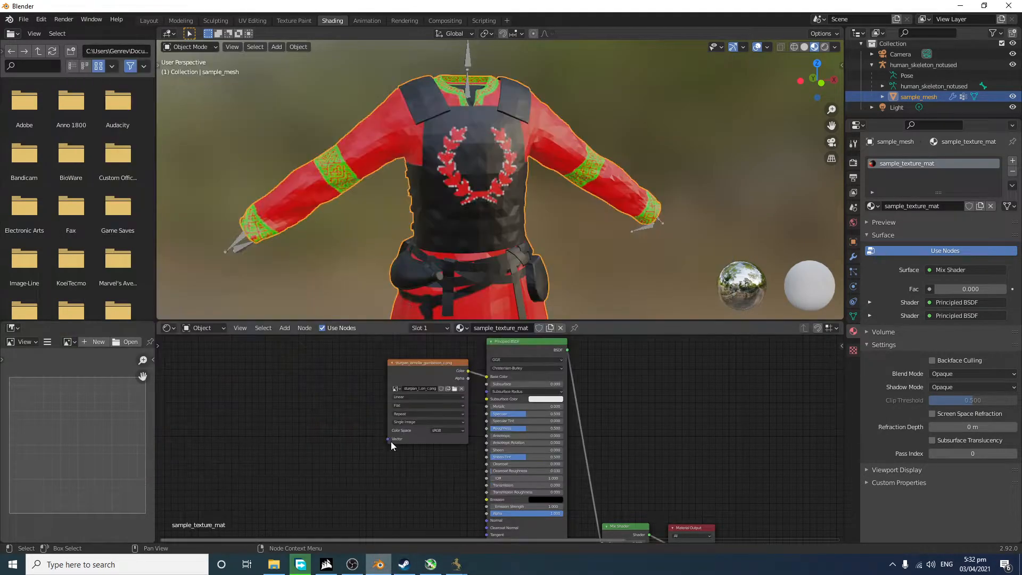
{"action": "scroll", "coordinate": [506, 177], "scroll_direction": "up", "scroll_amount": 4}
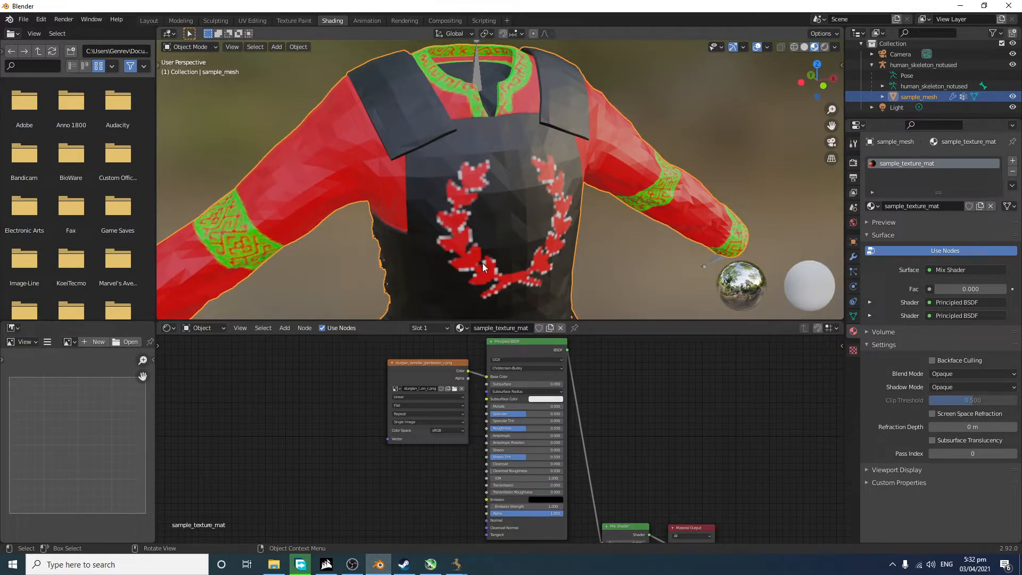
{"action": "mouse_move", "coordinate": [456, 564]}
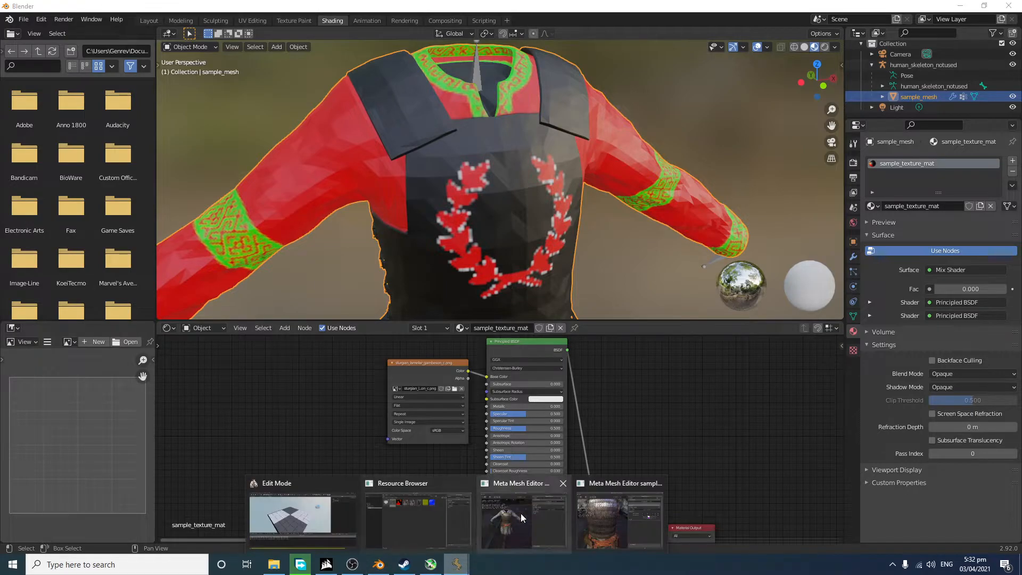
{"action": "left_click", "coordinate": [602, 519]}
{"action": "scroll", "coordinate": [311, 257], "scroll_direction": "down", "scroll_amount": 5}
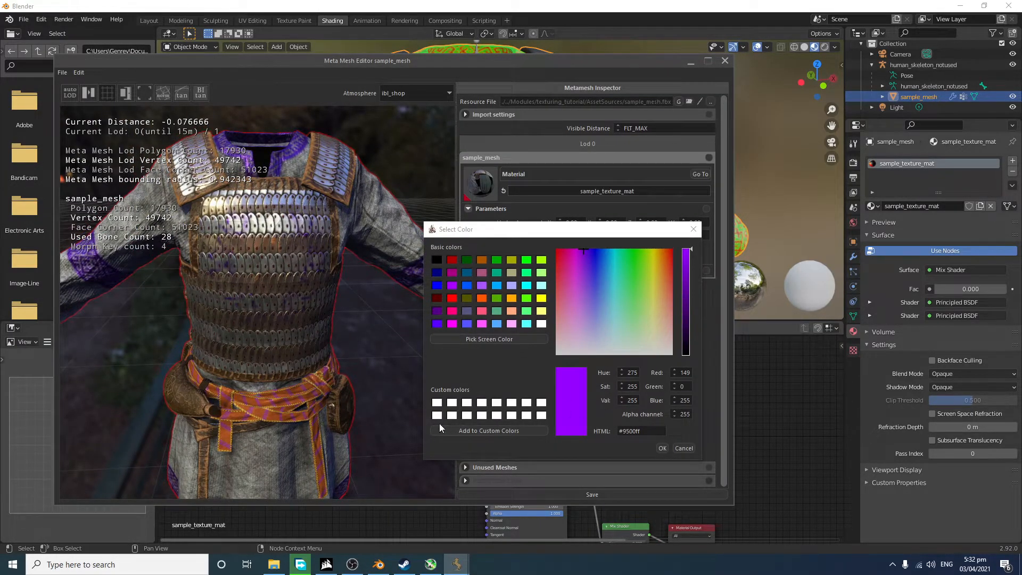
{"action": "left_click", "coordinate": [662, 448]}
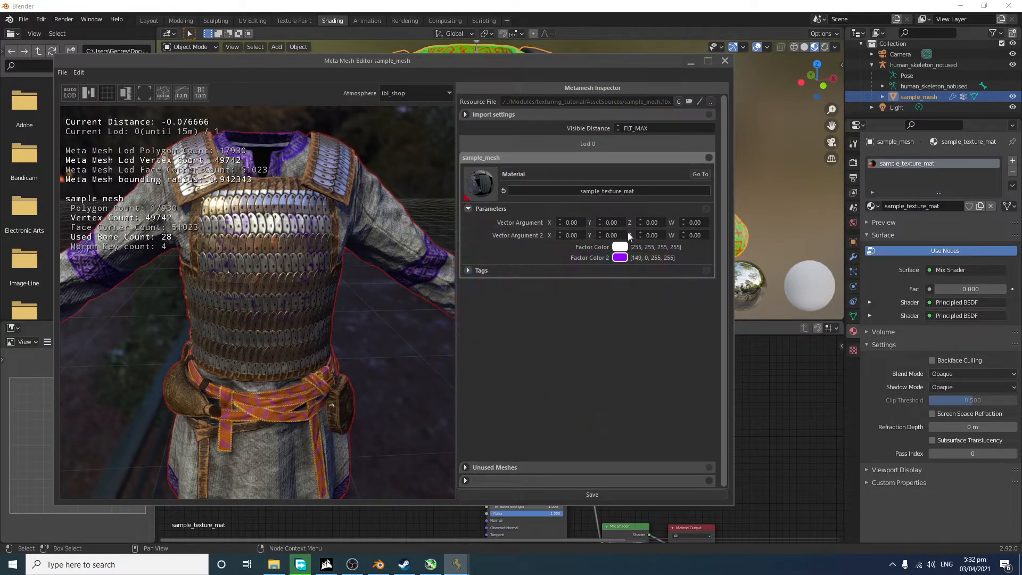
Step: Set sample_mesh's Factor Color to red #ff2323 and inspect the tinted gambeson from several angles and distances
{"action": "left_click", "coordinate": [622, 247]}
{"action": "left_click", "coordinate": [444, 124]}
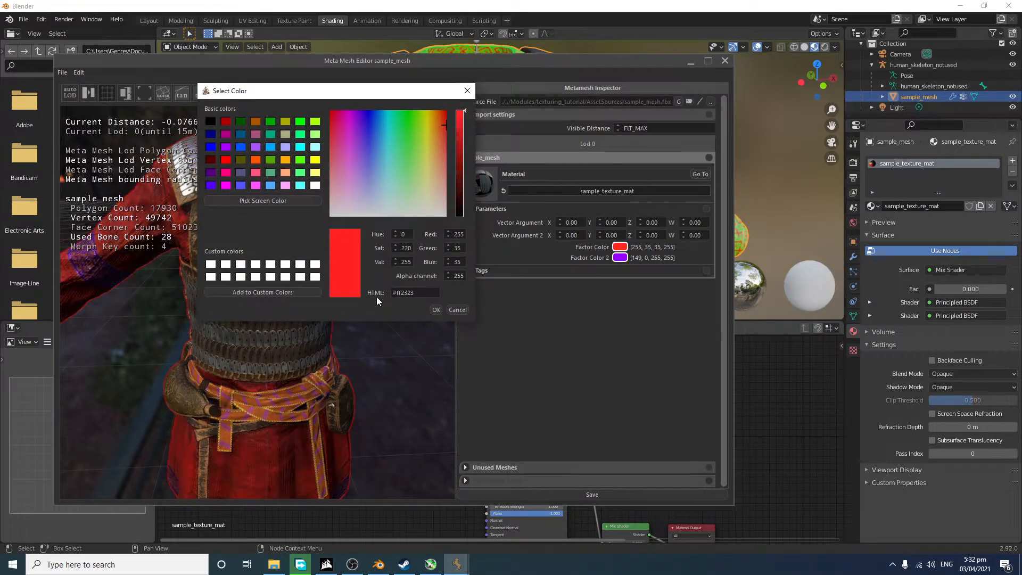
{"action": "left_click", "coordinate": [435, 310]}
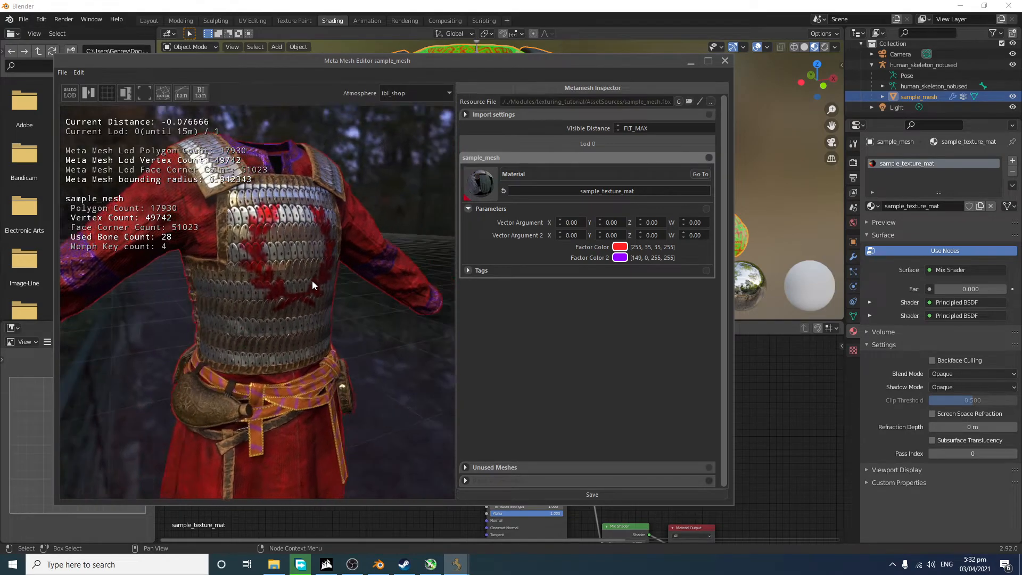
{"action": "scroll", "coordinate": [303, 283], "scroll_direction": "up", "scroll_amount": 3}
{"action": "left_click_drag", "start_coordinate": [279, 295], "coordinate": [391, 191]}
{"action": "scroll", "coordinate": [391, 190], "scroll_direction": "down", "scroll_amount": 3}
{"action": "left_click_drag", "start_coordinate": [361, 250], "coordinate": [318, 248]}
{"action": "scroll", "coordinate": [322, 266], "scroll_direction": "down", "scroll_amount": 4}
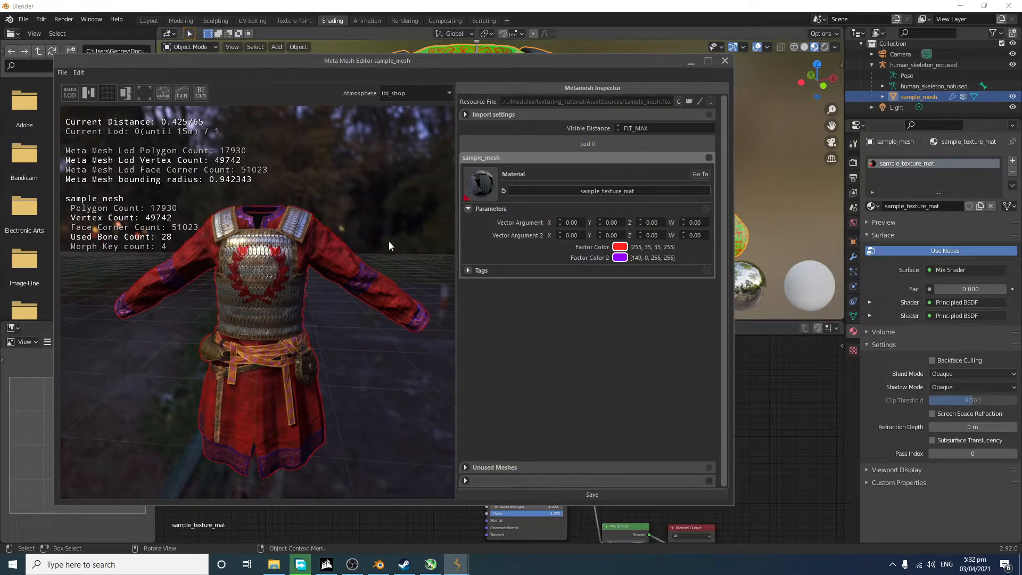
{"action": "scroll", "coordinate": [350, 278], "scroll_direction": "up", "scroll_amount": 5}
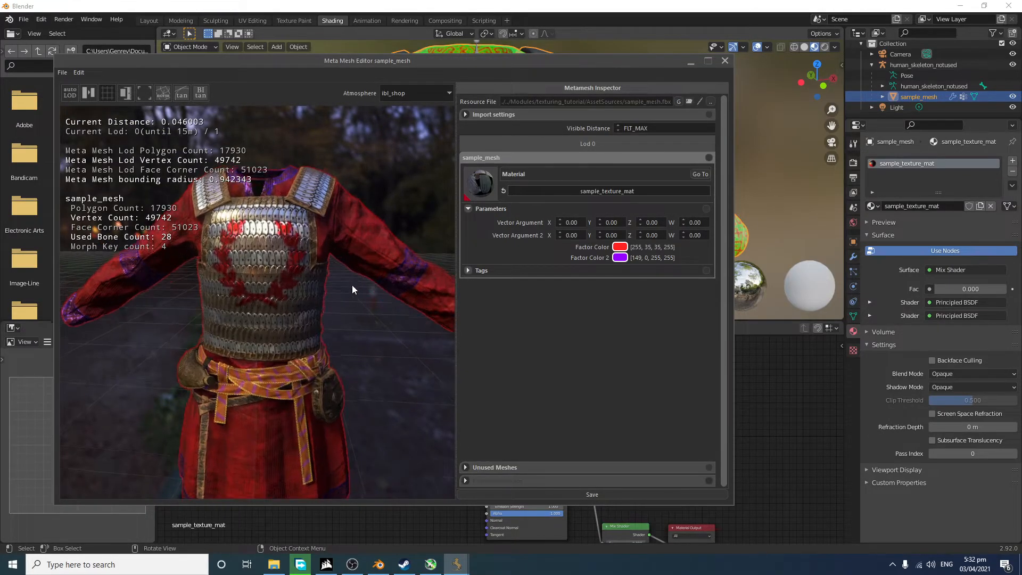
{"action": "scroll", "coordinate": [281, 274], "scroll_direction": "down", "scroll_amount": 2}
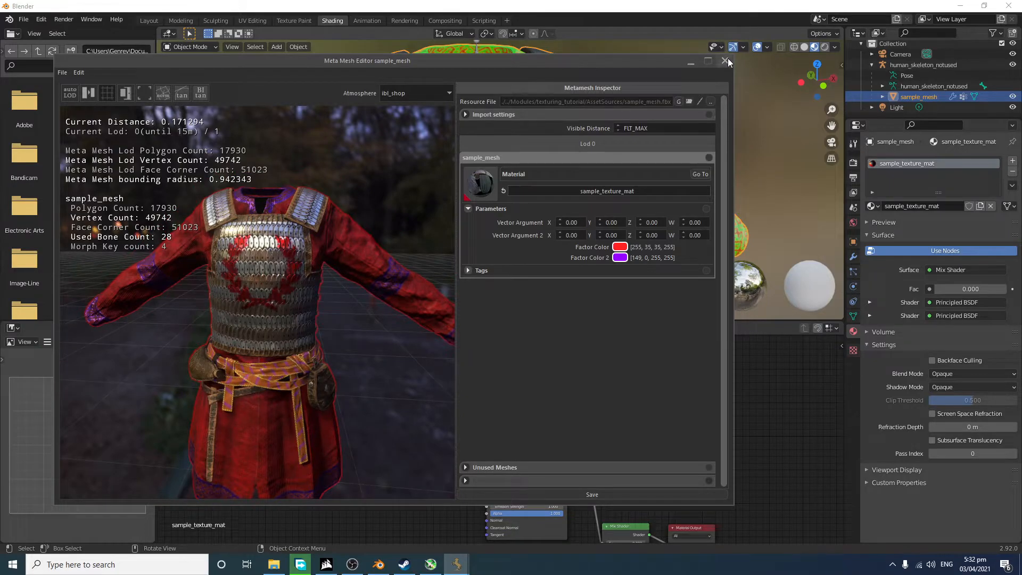
Step: In the Resource Browser, change sample_texture_mat's DiffuseMap to sample_texture_d(3) and save the material
{"action": "mouse_move", "coordinate": [457, 564]}
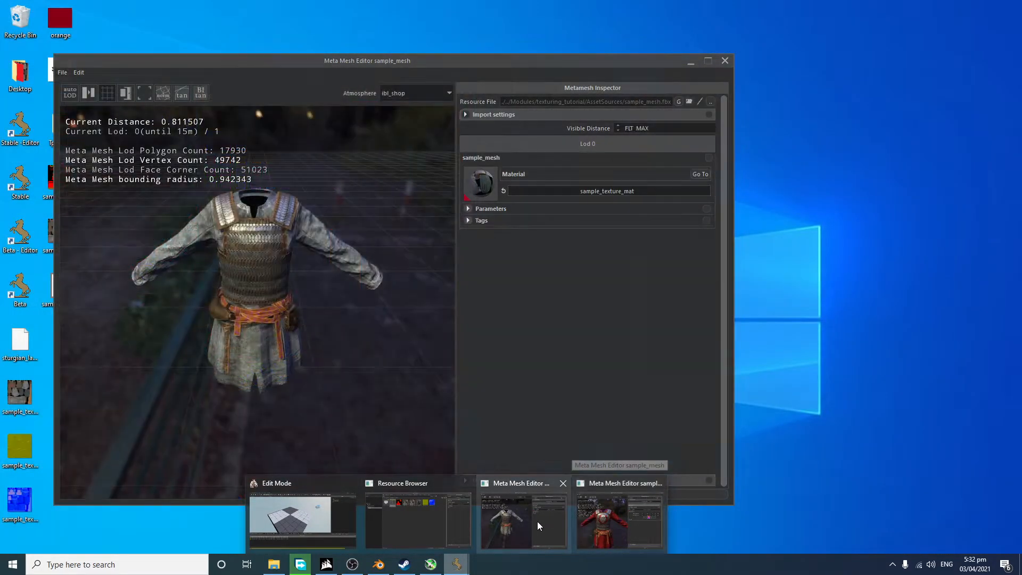
{"action": "left_click", "coordinate": [535, 521]}
{"action": "mouse_move", "coordinate": [465, 563]}
{"action": "left_click", "coordinate": [440, 522]}
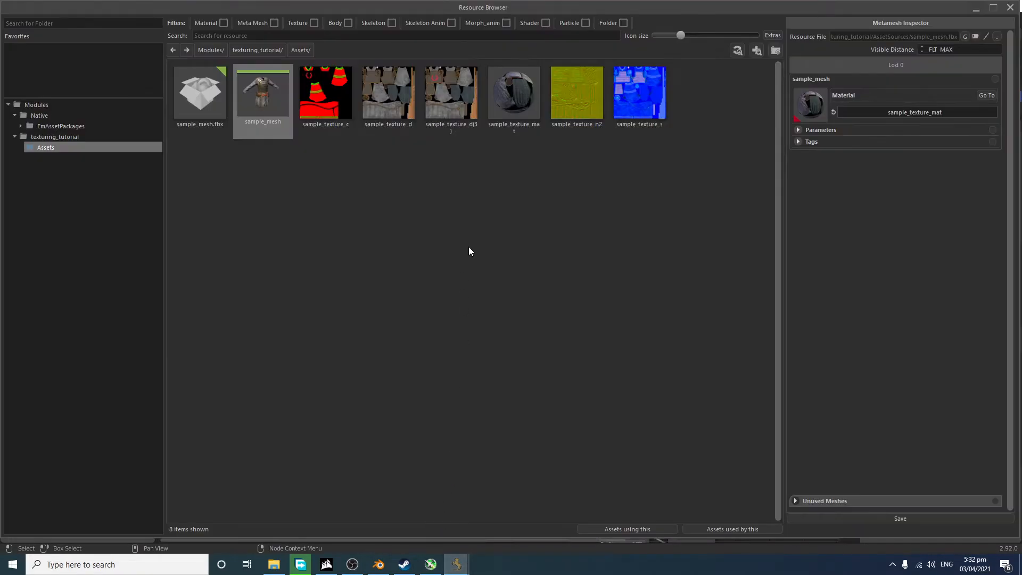
{"action": "left_click", "coordinate": [316, 96]}
{"action": "left_click", "coordinate": [261, 96]}
{"action": "left_click", "coordinate": [563, 95]}
{"action": "left_click", "coordinate": [519, 99]}
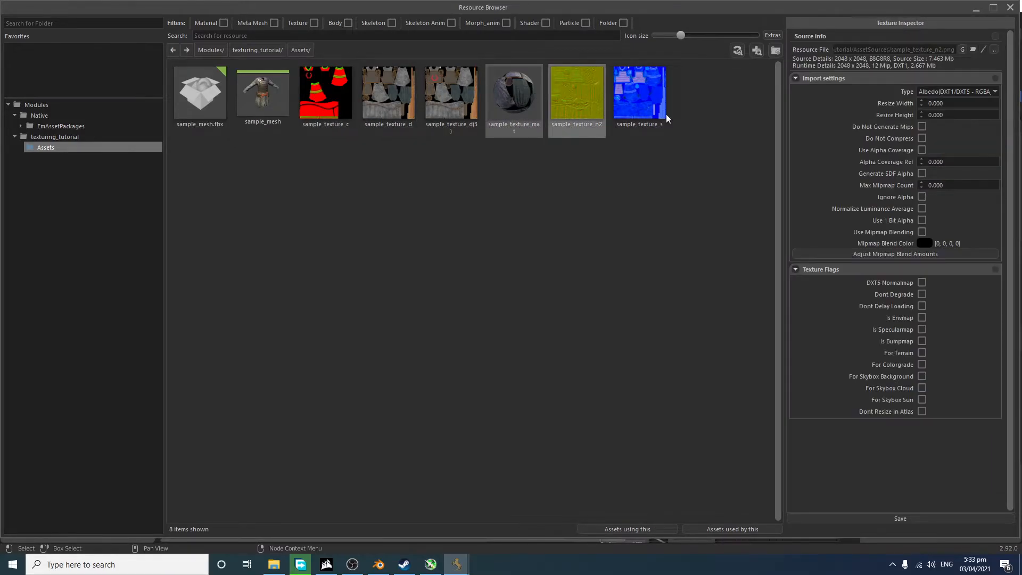
{"action": "left_click", "coordinate": [953, 134]}
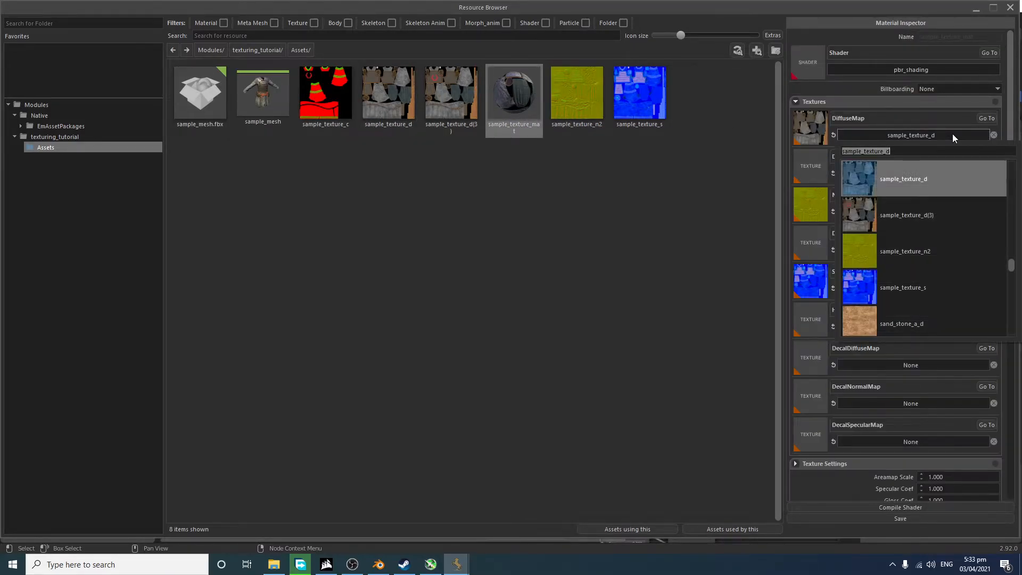
{"action": "left_click", "coordinate": [938, 215]}
{"action": "left_click", "coordinate": [873, 506]}
Step: Try near-white #f6f7ff and pale pink #ffd5ef as the Factor Color in sample_mesh's tinted Meta Mesh Editor preview
{"action": "mouse_move", "coordinate": [456, 564]}
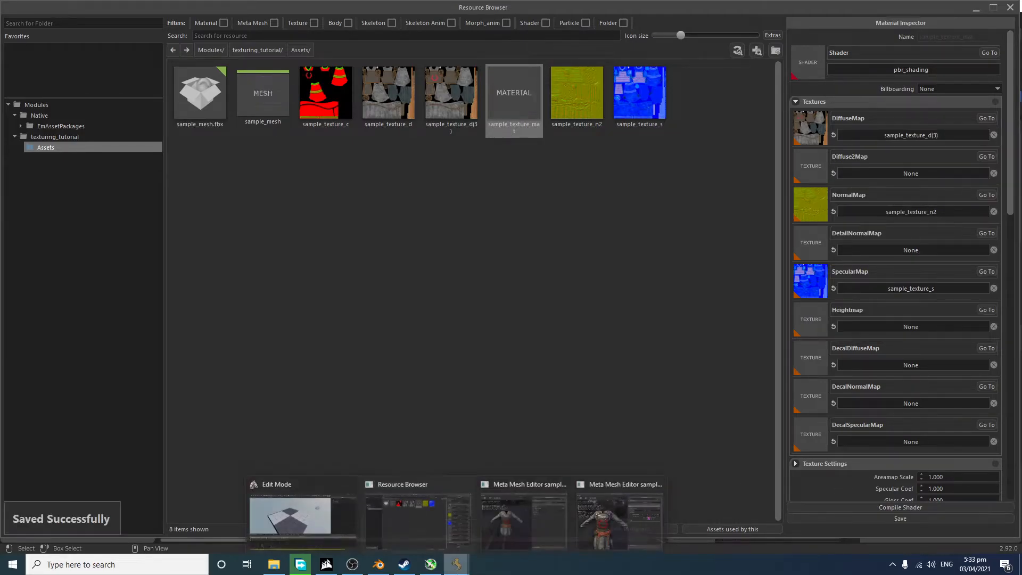
{"action": "left_click", "coordinate": [554, 538]}
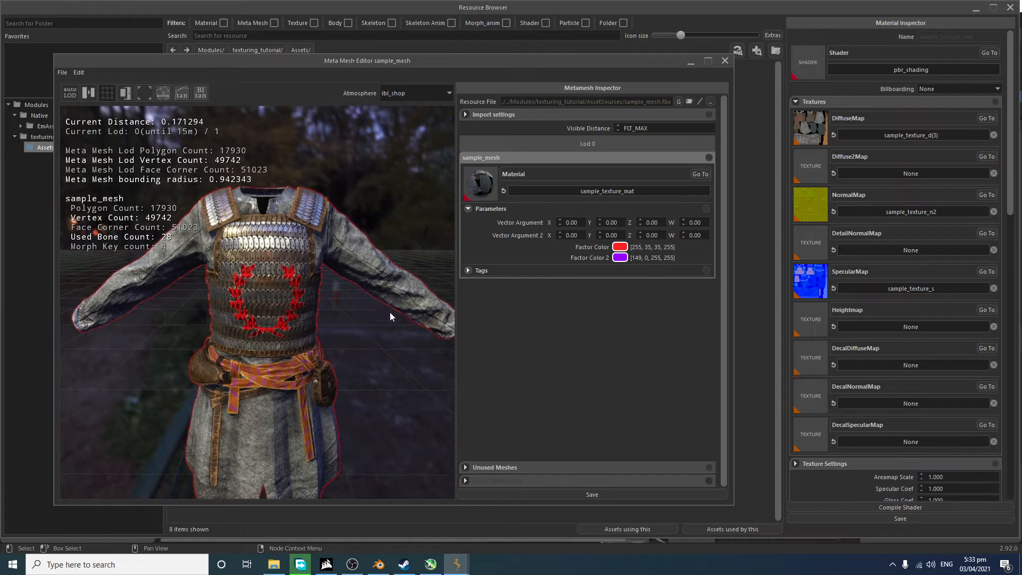
{"action": "left_click", "coordinate": [620, 247]}
{"action": "left_click_drag", "start_coordinate": [354, 123], "coordinate": [370, 213]}
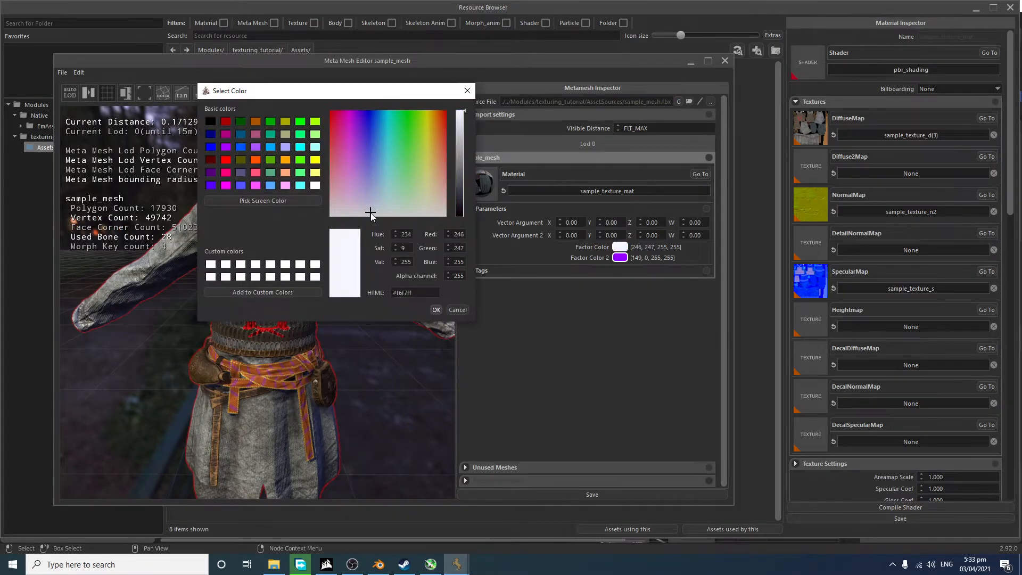
{"action": "left_click_drag", "start_coordinate": [361, 94], "coordinate": [661, 142]}
{"action": "left_click_drag", "start_coordinate": [669, 198], "coordinate": [641, 247]}
{"action": "left_click_drag", "start_coordinate": [642, 145], "coordinate": [603, 212]}
Step: Examine the red laurel wreath on the chest armour up close and from a distance, and cancel the Factor Color choice
{"action": "scroll", "coordinate": [277, 335], "scroll_direction": "up", "scroll_amount": 5}
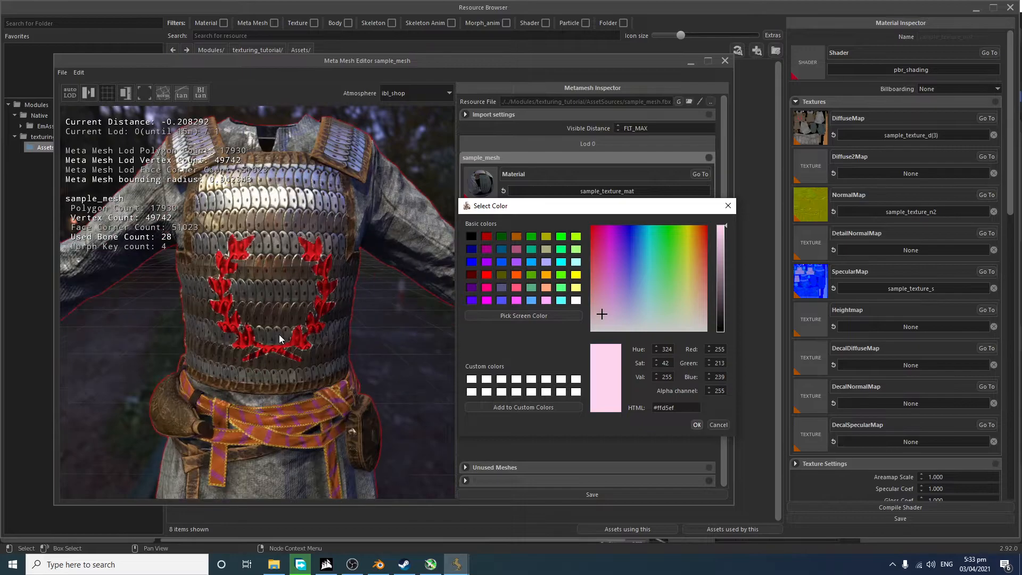
{"action": "scroll", "coordinate": [336, 268], "scroll_direction": "up", "scroll_amount": 6}
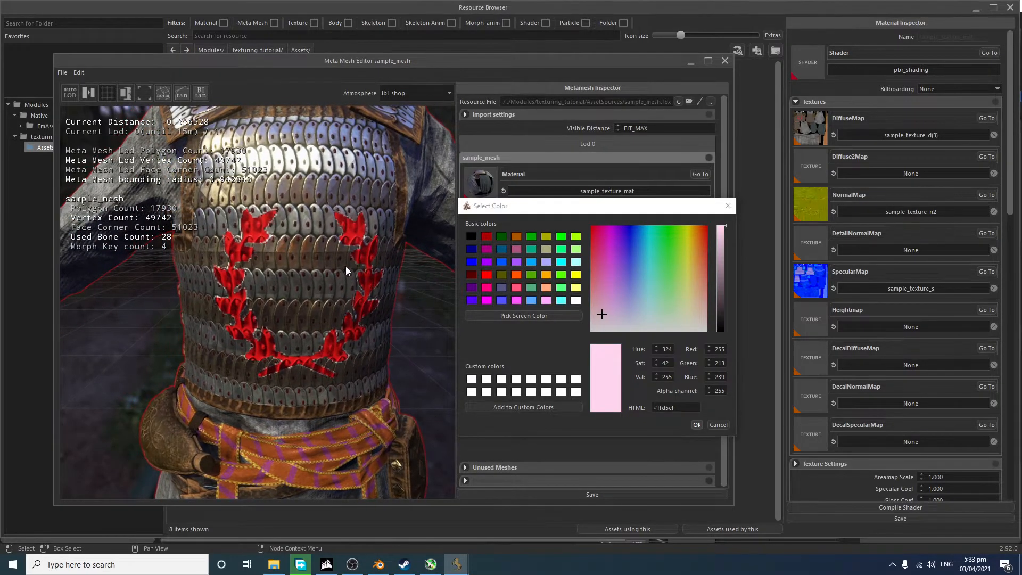
{"action": "scroll", "coordinate": [343, 266], "scroll_direction": "down", "scroll_amount": 6}
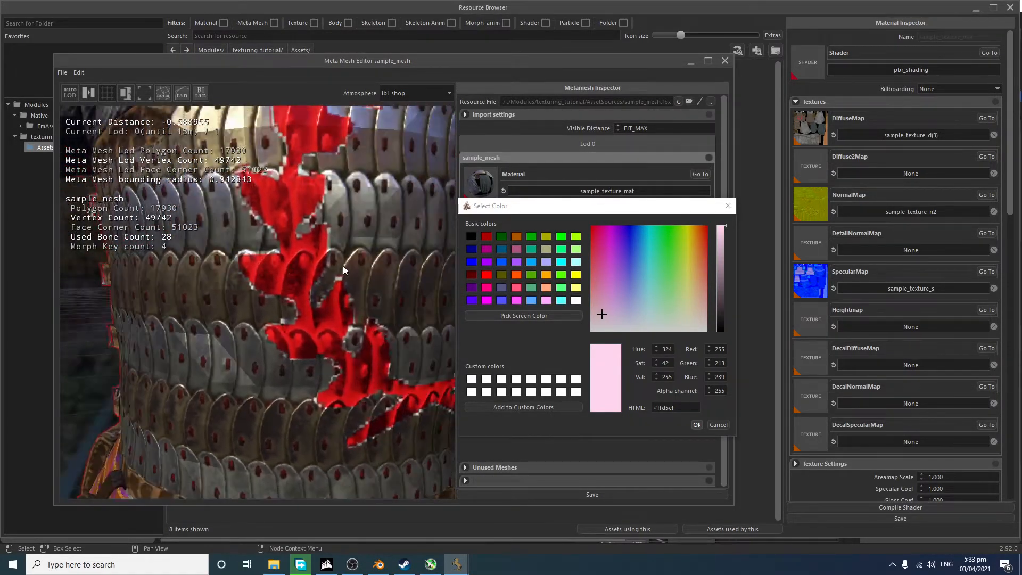
{"action": "scroll", "coordinate": [350, 266], "scroll_direction": "down", "scroll_amount": 10}
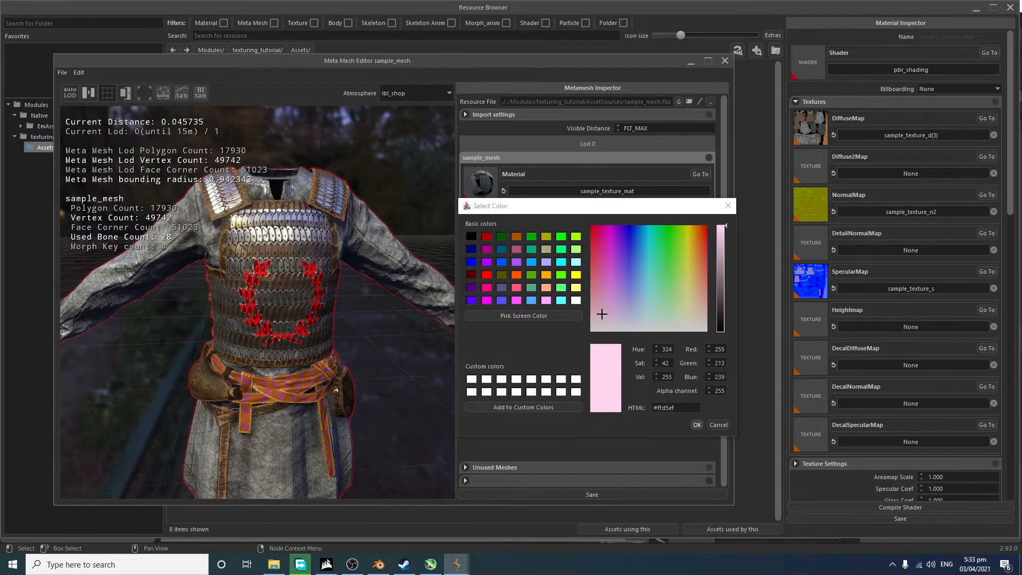
{"action": "scroll", "coordinate": [319, 304], "scroll_direction": "up", "scroll_amount": 4}
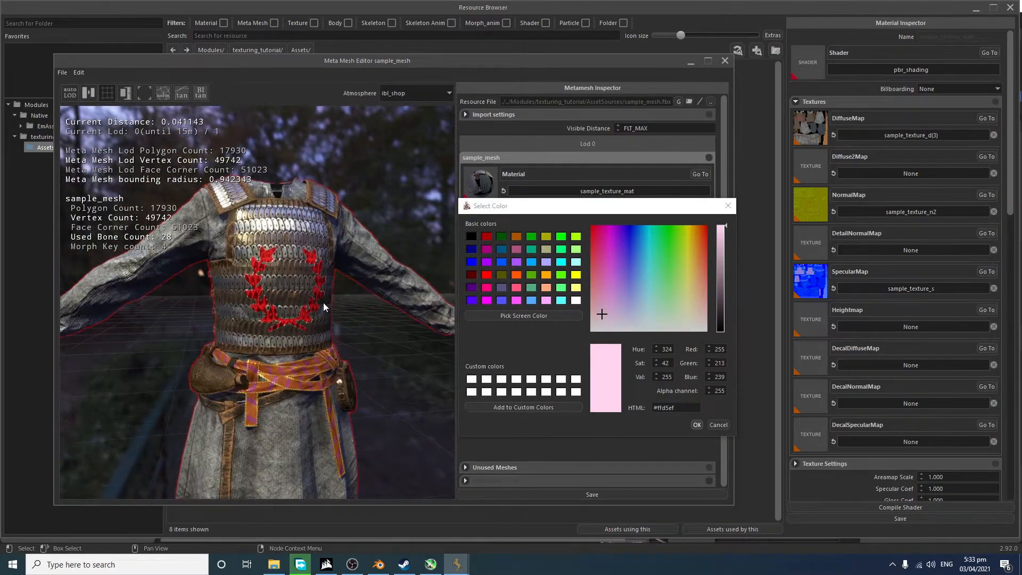
{"action": "left_click", "coordinate": [729, 206]}
Step: Return to the Resource Browser and show sample_mesh's material and tint parameters
{"action": "left_click", "coordinate": [759, 215]}
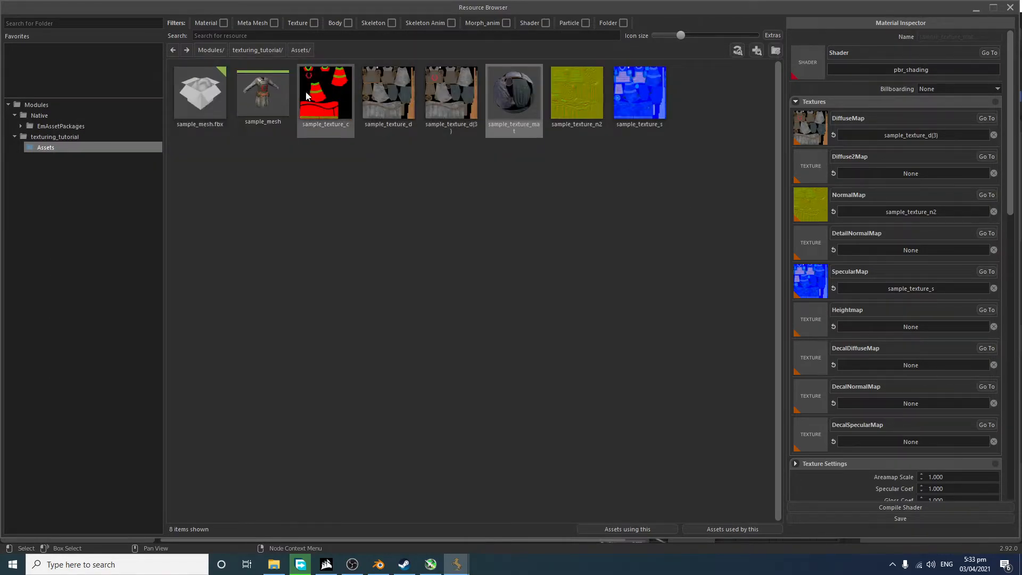
{"action": "left_click", "coordinate": [335, 104]}
{"action": "left_click", "coordinate": [249, 100]}
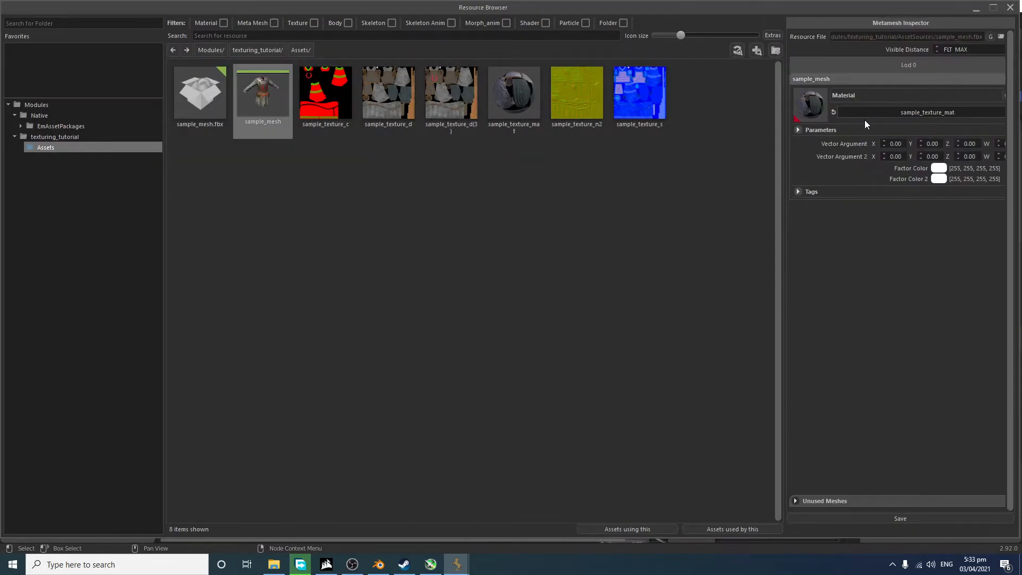
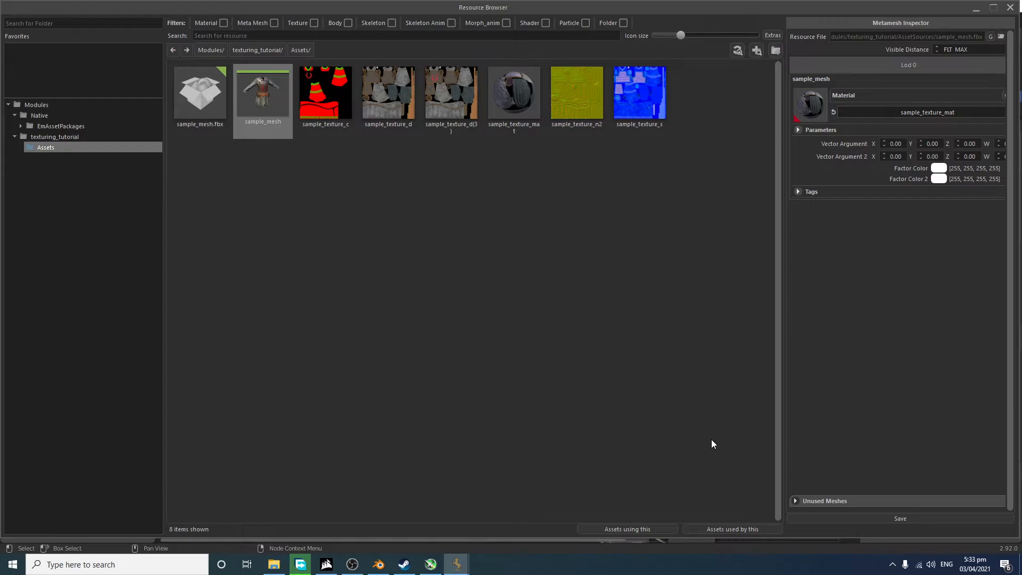
Step: Close the duplicate Meta Mesh Editor with the default tint colours and bring up the one with red and purple factor colours
{"action": "mouse_move", "coordinate": [457, 563]}
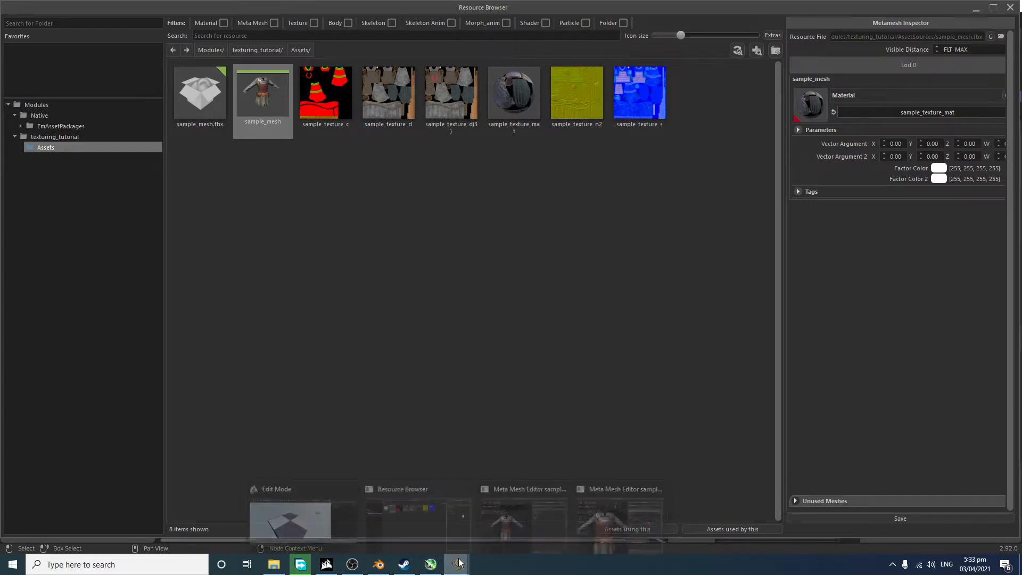
{"action": "left_click", "coordinate": [528, 519]}
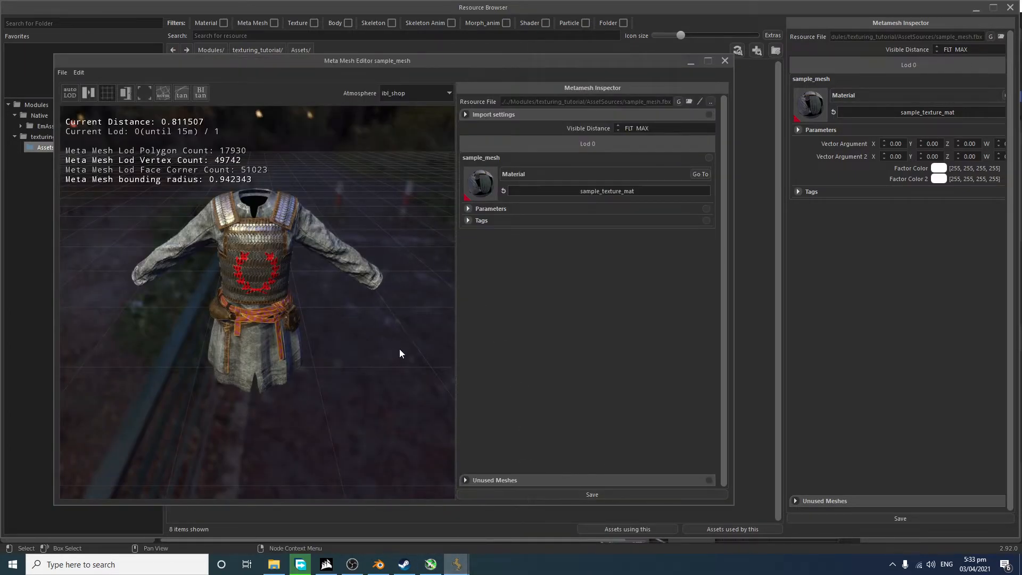
{"action": "left_click", "coordinate": [724, 60]}
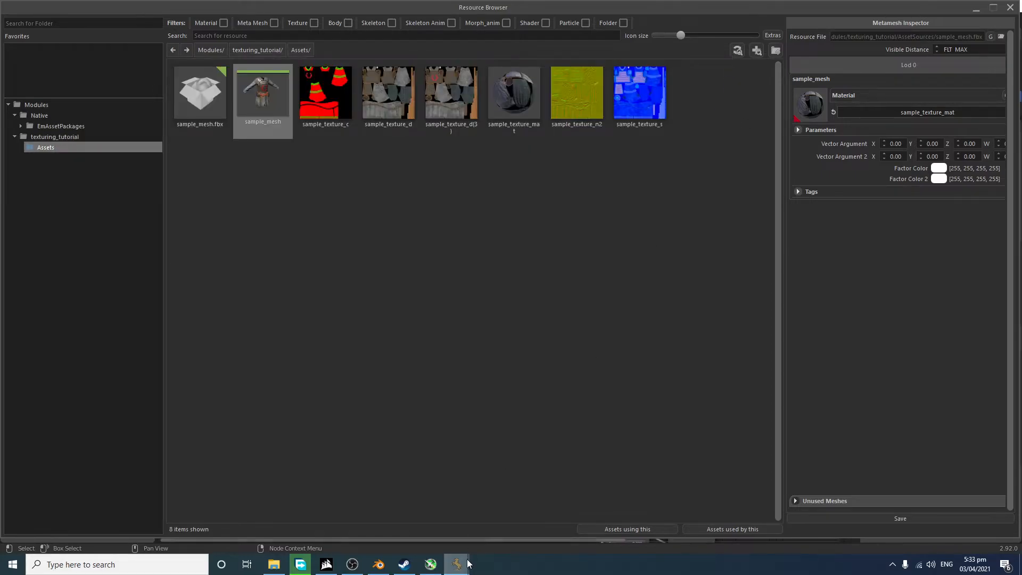
{"action": "mouse_move", "coordinate": [468, 563]}
{"action": "left_click", "coordinate": [559, 517]}
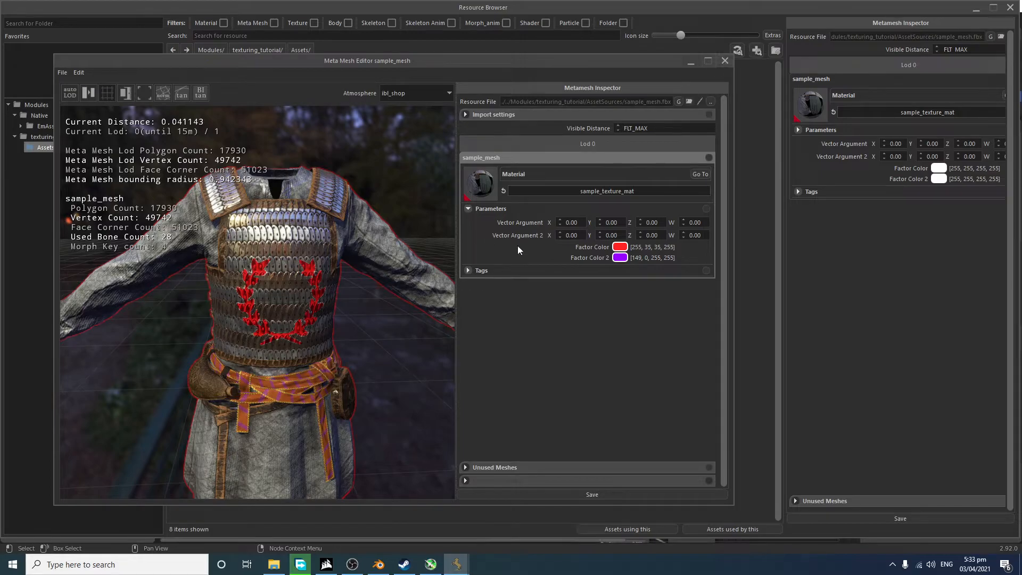
Step: Return to the Resource Browser and set sample_texture_mat's DiffuseMap to sample_texture_d
{"action": "mouse_move", "coordinate": [457, 558]}
{"action": "left_click", "coordinate": [499, 485]}
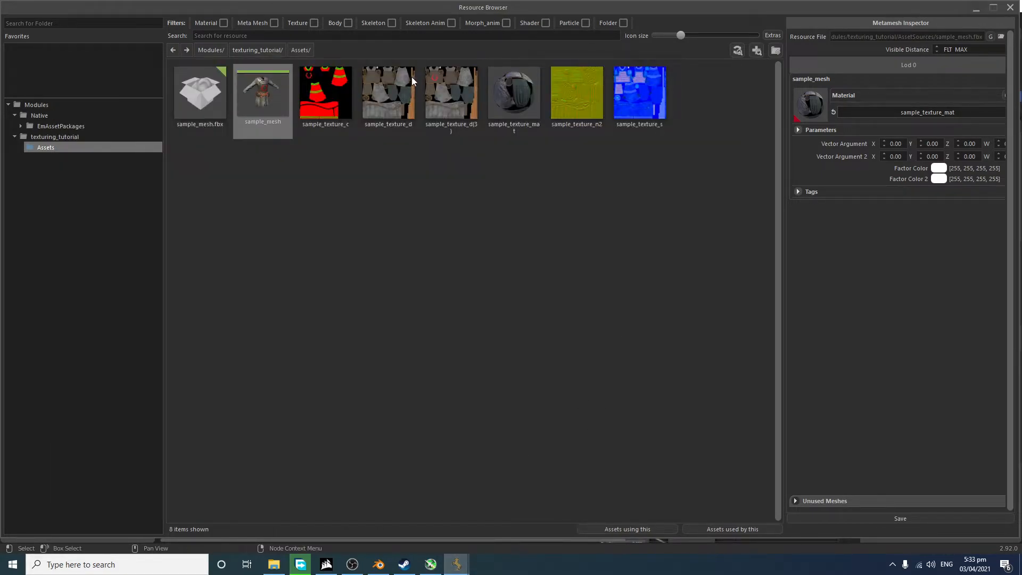
{"action": "left_click", "coordinate": [520, 118]}
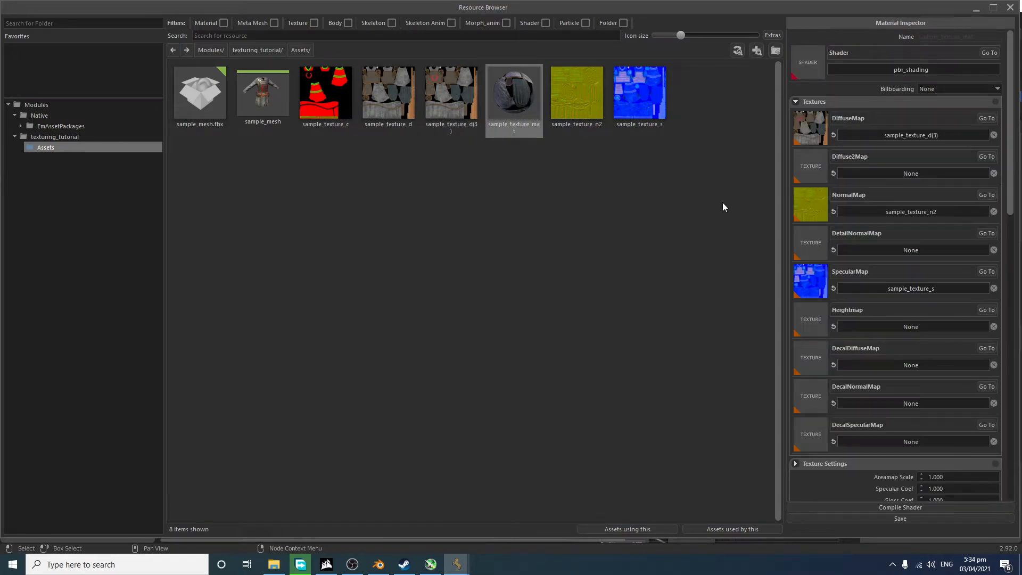
{"action": "left_click", "coordinate": [899, 135]}
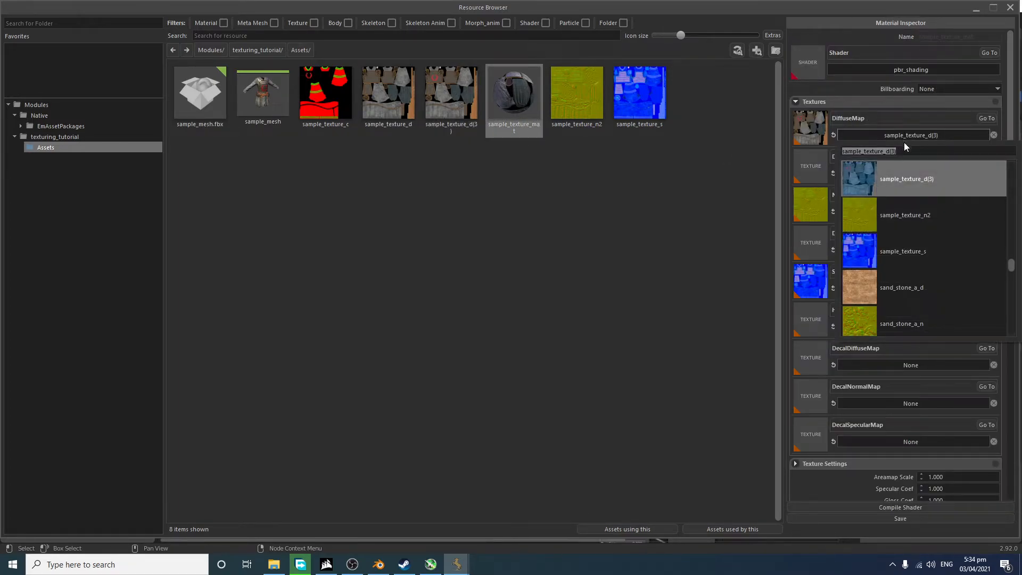
{"action": "scroll", "coordinate": [905, 222], "scroll_direction": "up", "scroll_amount": 1}
{"action": "left_click", "coordinate": [906, 228]}
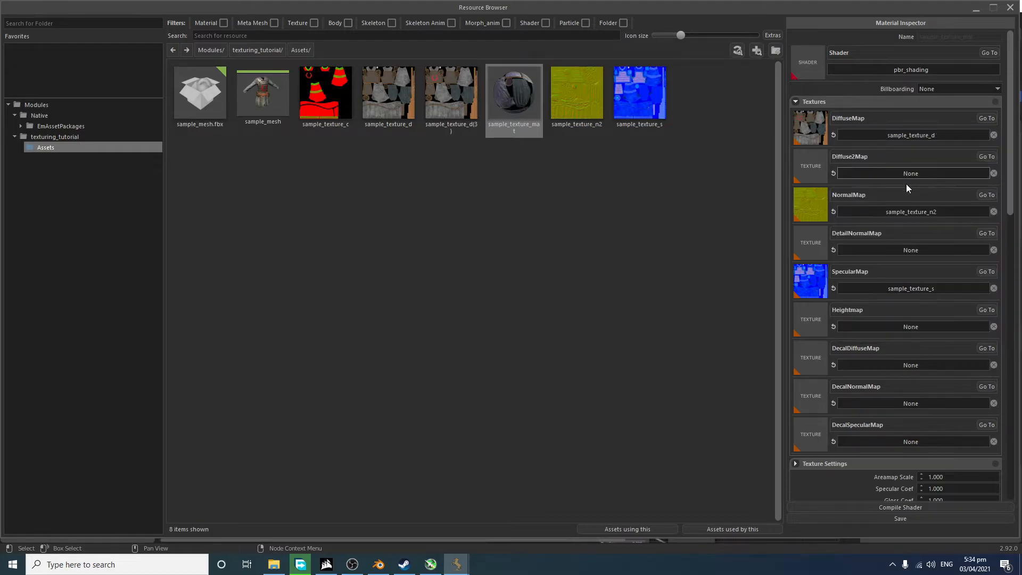
Step: Assign sample_texture_c as sample_texture_mat's Diffuse2Map, compile the shader and save the material
{"action": "left_click", "coordinate": [901, 177]}
{"action": "type", "text": "sa"}
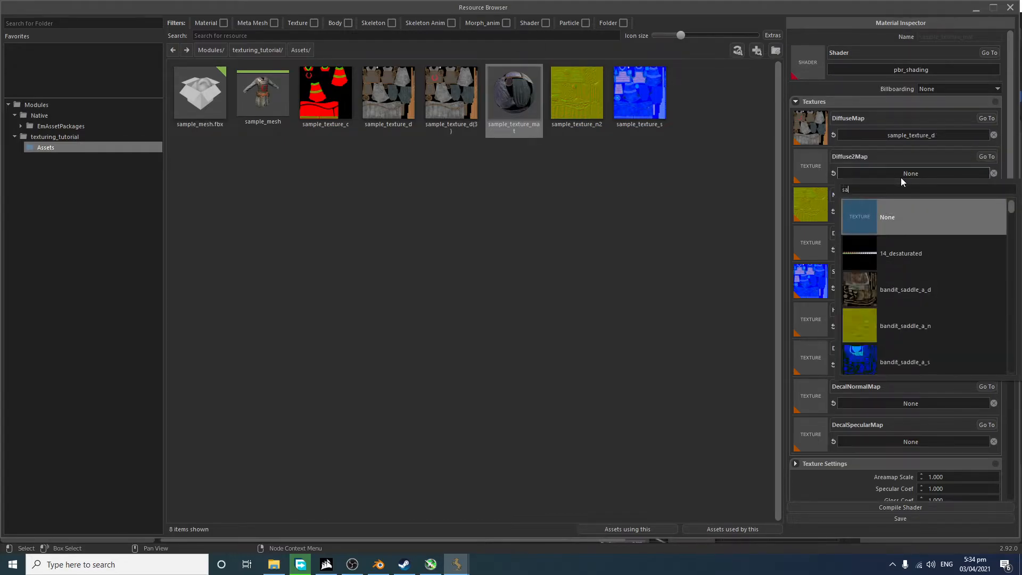
{"action": "type", "text": "mple_"}
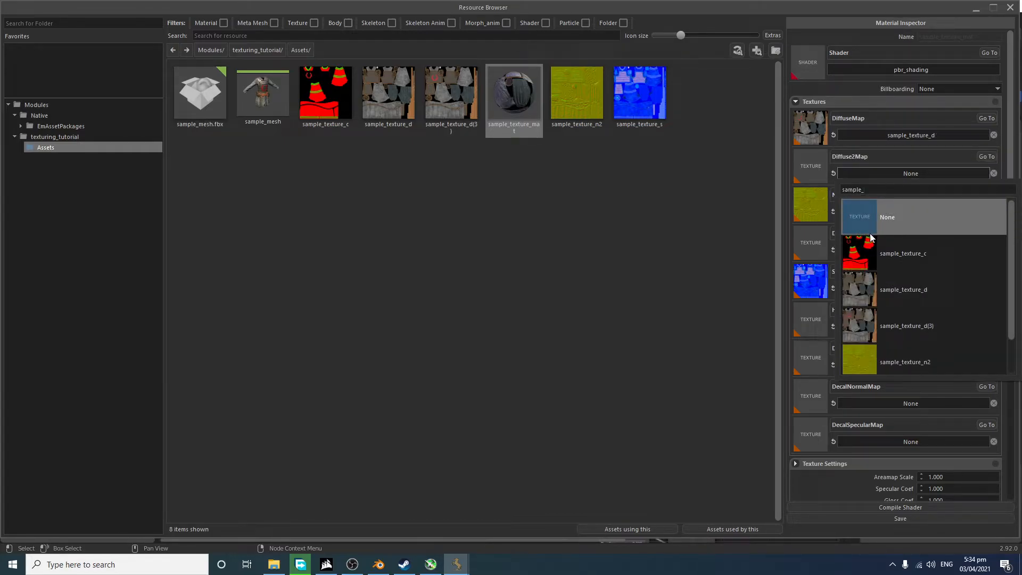
{"action": "left_click", "coordinate": [876, 243]}
{"action": "left_click", "coordinate": [925, 507]}
{"action": "left_click", "coordinate": [927, 517]}
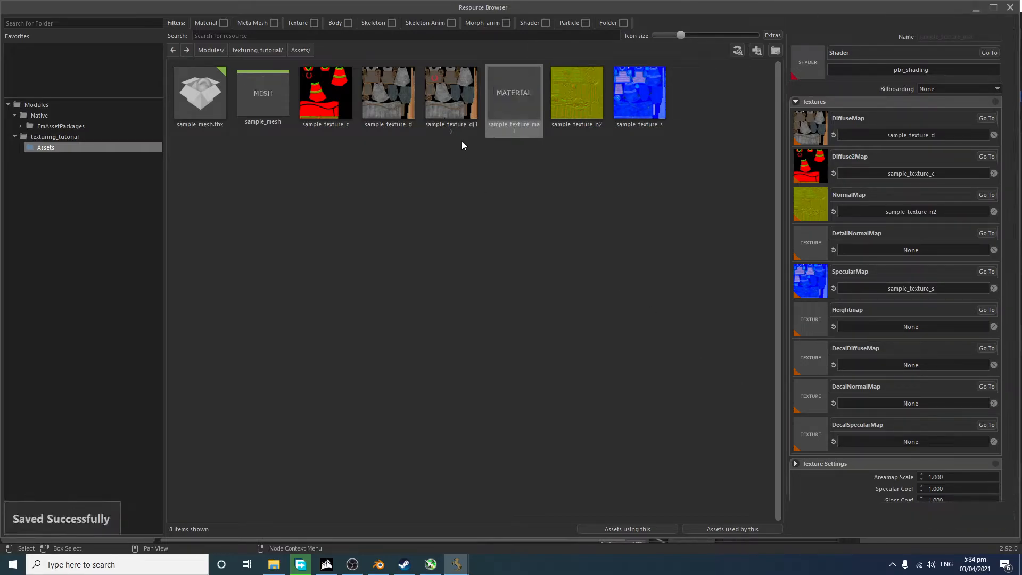
Step: Delete the sample_texture_d(3) texture package from the module's Assets folder
{"action": "left_click", "coordinate": [445, 96]}
{"action": "key", "text": "Delete"}
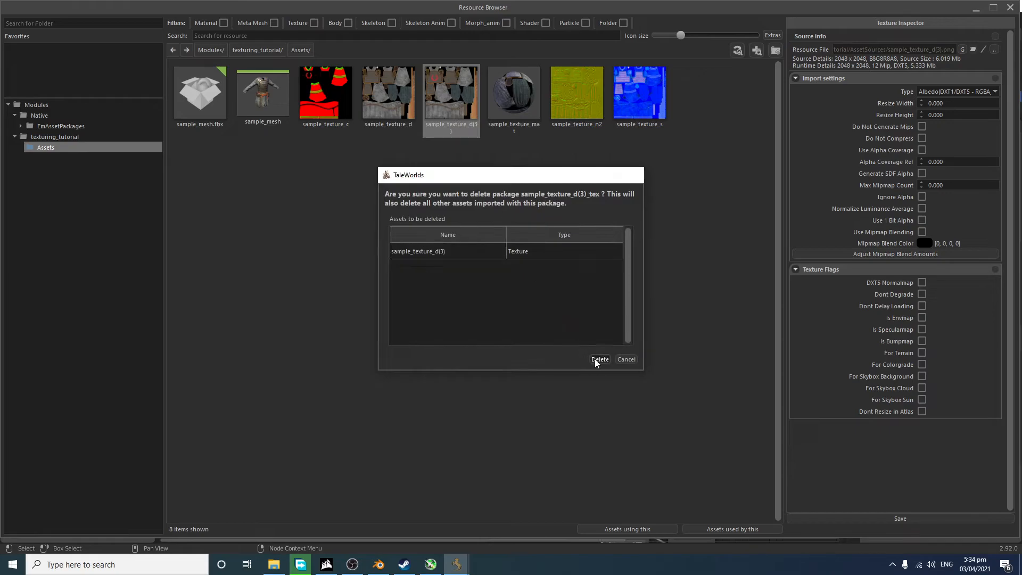
{"action": "left_click", "coordinate": [597, 359]}
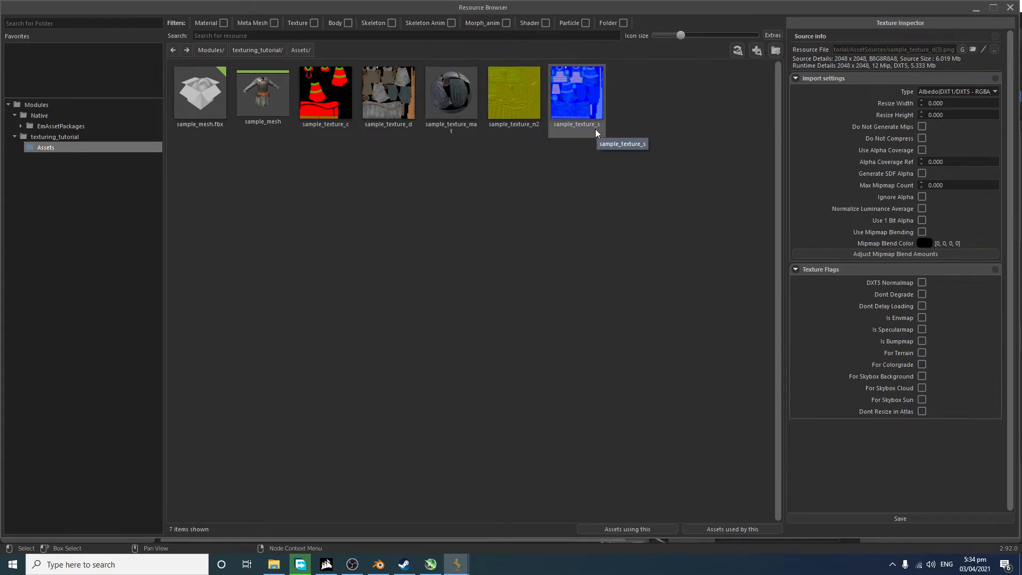
Step: Inspect sample_mesh with its updated material in the Meta Mesh Editor and close the preview
{"action": "left_click", "coordinate": [258, 103]}
{"action": "double_click", "coordinate": [274, 105]}
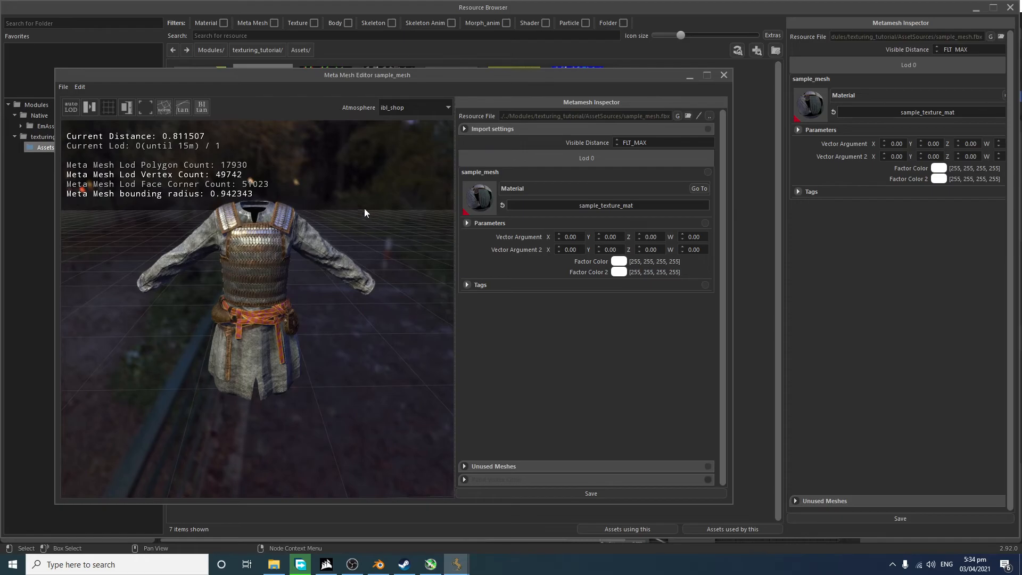
{"action": "left_click_drag", "start_coordinate": [226, 261], "coordinate": [242, 298]}
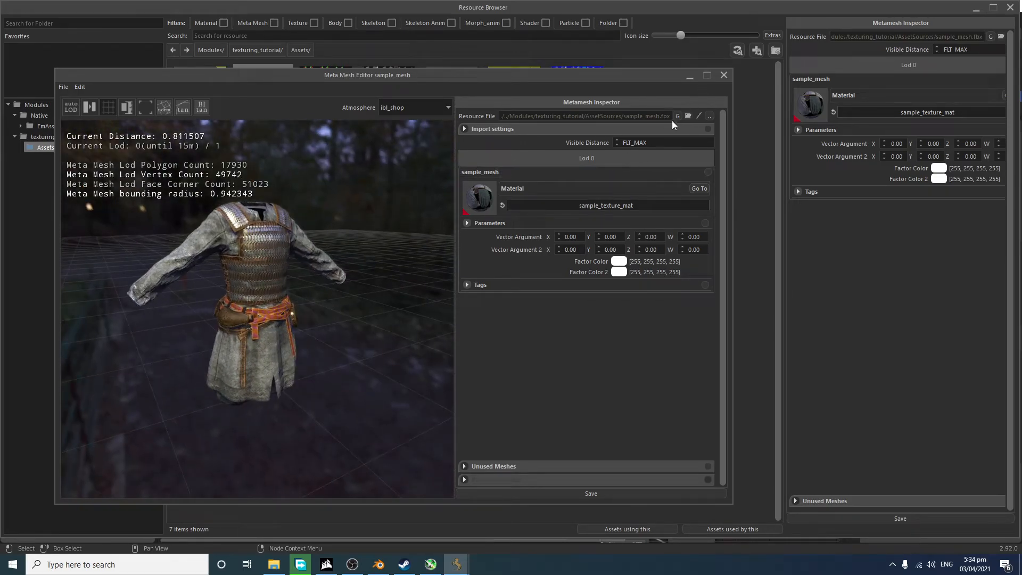
{"action": "left_click", "coordinate": [724, 75]}
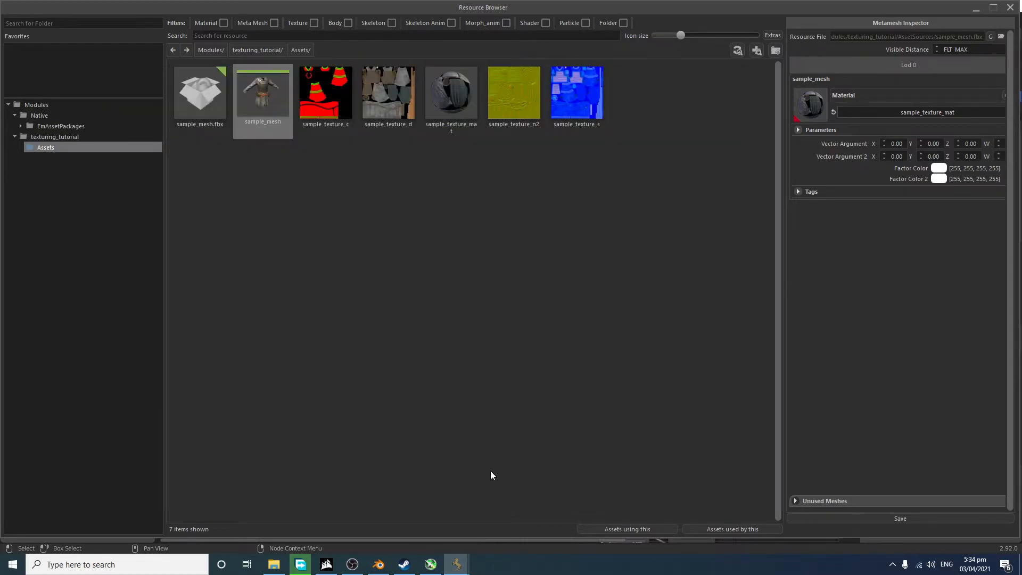
Step: Switch to Blender, duplicate sample_mesh in place and rename the copy sample_mesh.lod1
{"action": "left_click", "coordinate": [378, 564]}
{"action": "scroll", "coordinate": [671, 144], "scroll_direction": "down", "scroll_amount": 5}
{"action": "left_click", "coordinate": [451, 177]}
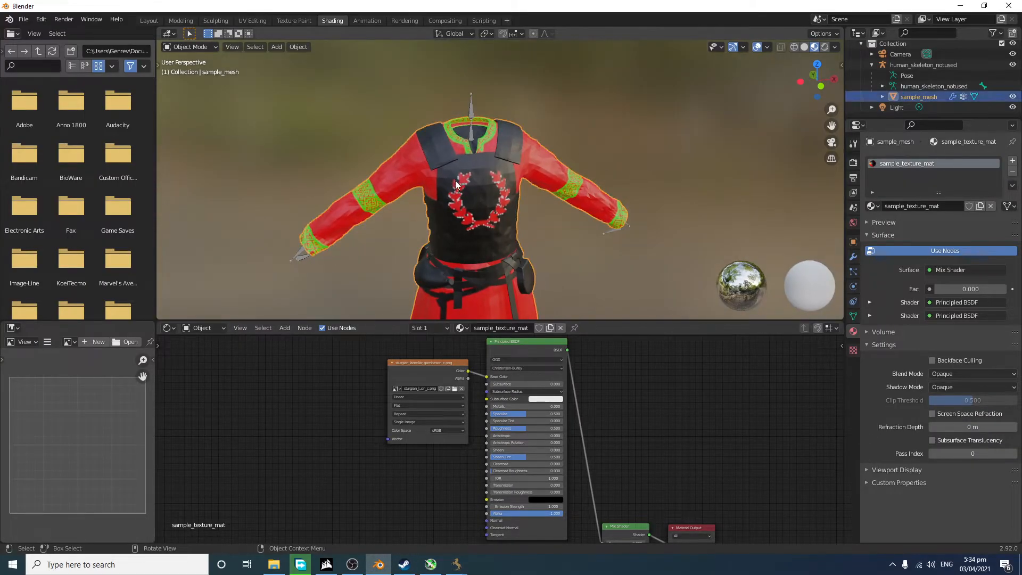
{"action": "key", "text": "shift+d"}
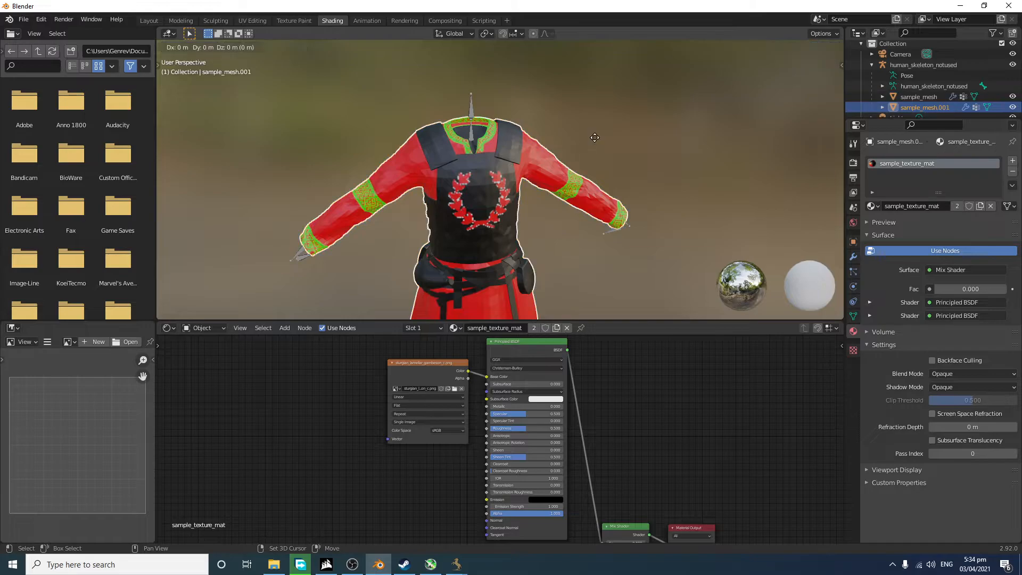
{"action": "right_click", "coordinate": [674, 130]}
{"action": "double_click", "coordinate": [951, 107]}
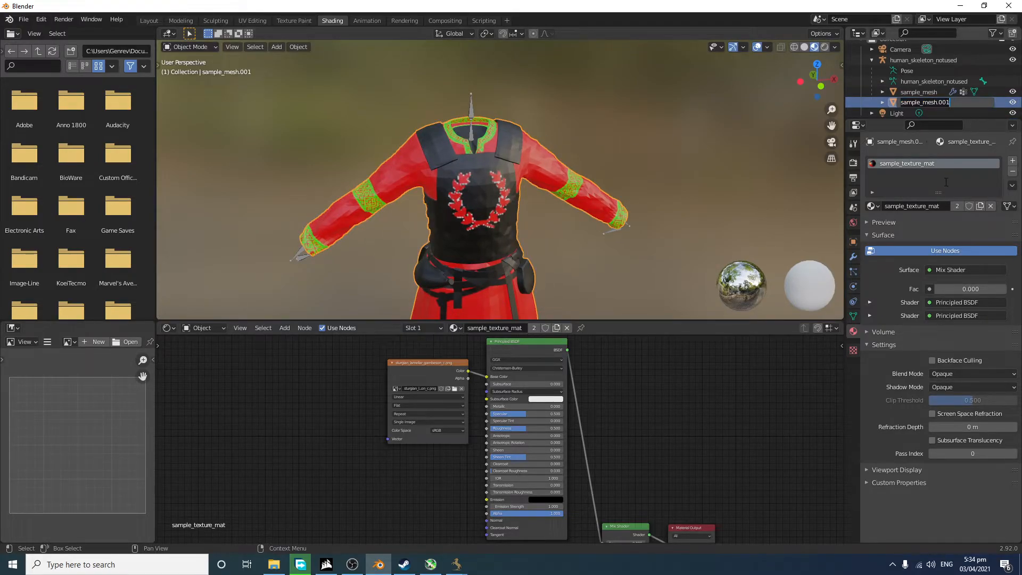
{"action": "type", "text": "lod1"}
{"action": "key", "text": "Return"}
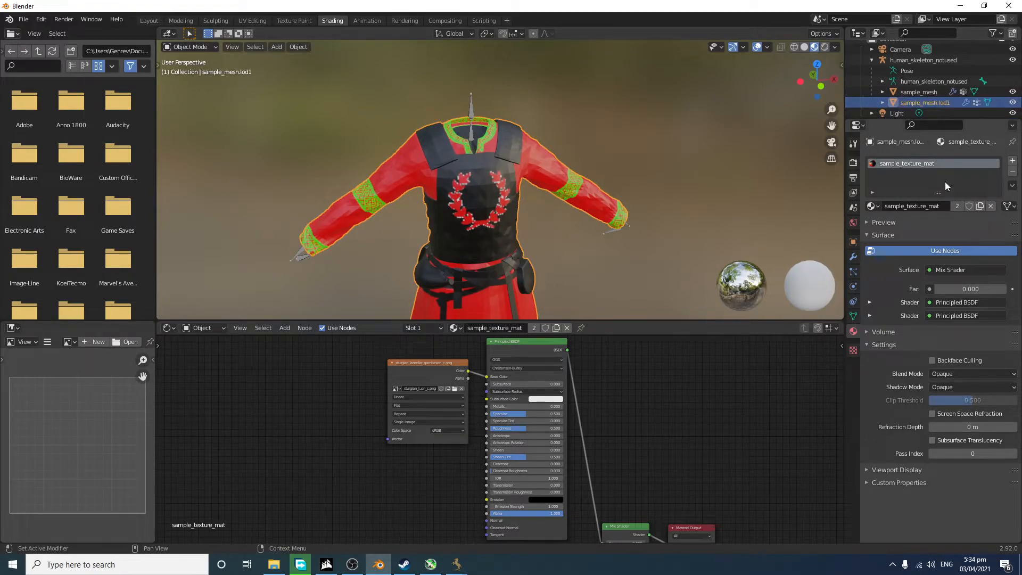
Step: Add a Decimate modifier to sample_mesh.lod1
{"action": "left_click", "coordinate": [853, 257]}
{"action": "left_click", "coordinate": [900, 164]}
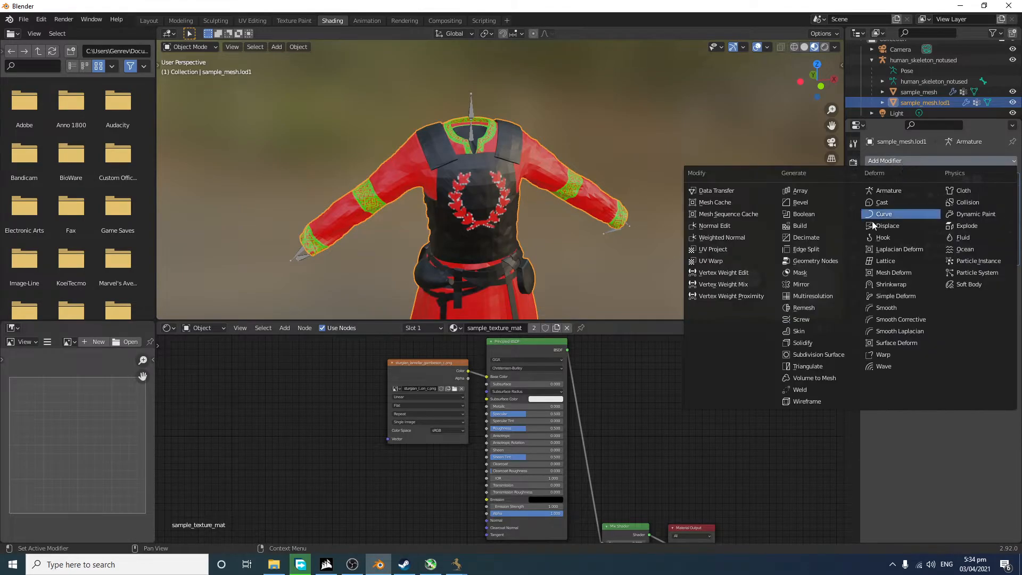
{"action": "left_click", "coordinate": [823, 250]}
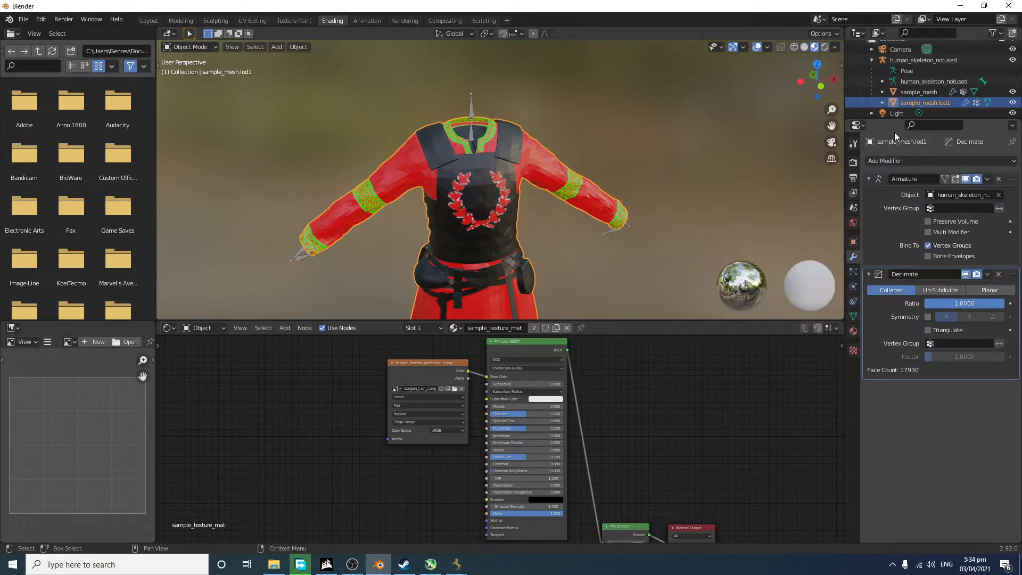
Step: Make four in-place duplicates of sample_mesh.lod1 including its Decimate modifier
{"action": "key", "text": "shift+d"}
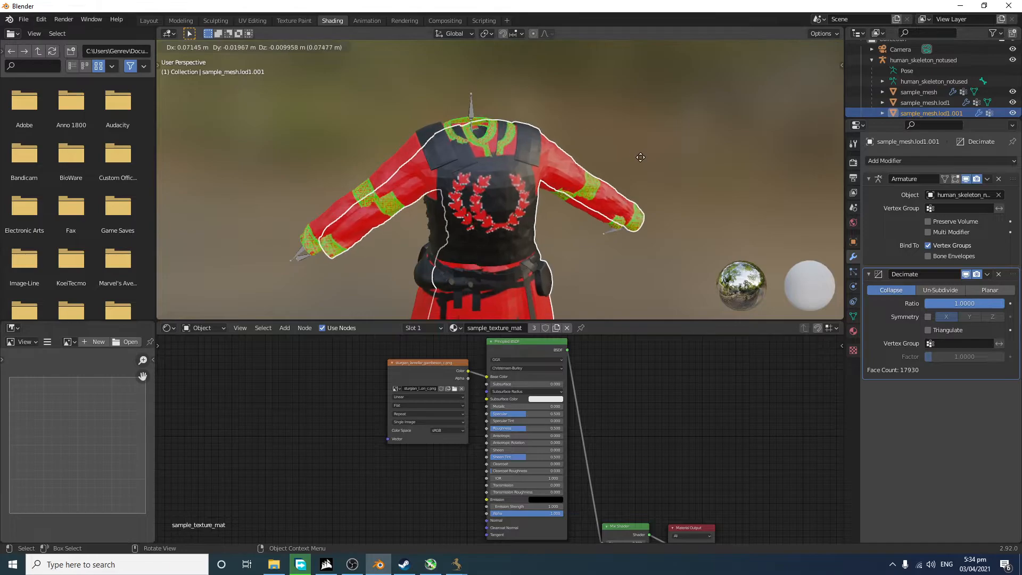
{"action": "key", "text": "Escape"}
{"action": "key", "text": "shift+d"}
{"action": "right_click", "coordinate": [643, 162]}
{"action": "key", "text": "shift+d"}
{"action": "right_click", "coordinate": [643, 162]}
{"action": "key", "text": "shift+d"}
{"action": "right_click", "coordinate": [643, 161]}
Step: Rename the first two duplicates sample_mesh.lod2 and sample_mesh.lod3
{"action": "scroll", "coordinate": [972, 83], "scroll_direction": "down", "scroll_amount": 2}
{"action": "scroll", "coordinate": [971, 83], "scroll_direction": "up", "scroll_amount": 1}
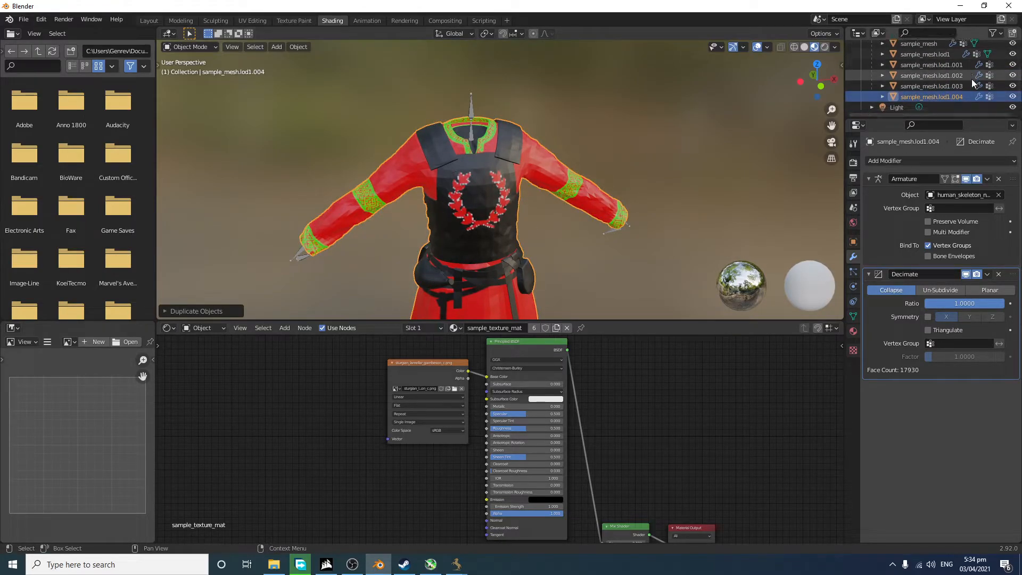
{"action": "double_click", "coordinate": [952, 73]}
{"action": "left_click_drag", "start_coordinate": [945, 72], "coordinate": [972, 84]}
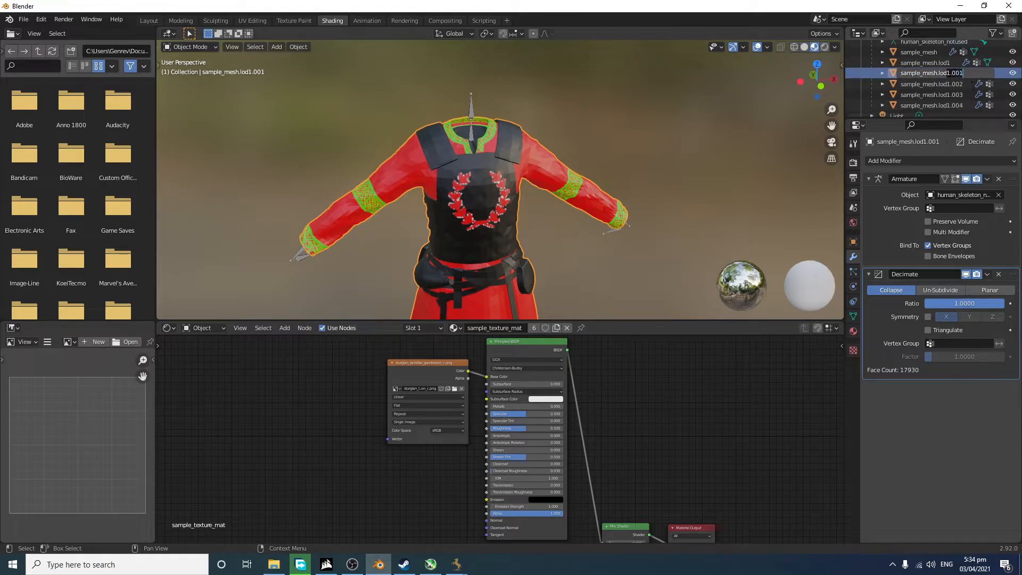
{"action": "key", "text": "Return"}
{"action": "double_click", "coordinate": [950, 73]}
{"action": "left_click_drag", "start_coordinate": [946, 73], "coordinate": [965, 75]}
{"action": "type", "text": "2"}
{"action": "key", "text": "Return"}
Step: Rename the remaining two duplicates sample_mesh.lod4 and sample_mesh.lod5
{"action": "double_click", "coordinate": [949, 73]}
{"action": "type", "text": "4"}
{"action": "key", "text": "Return"}
{"action": "double_click", "coordinate": [956, 73]}
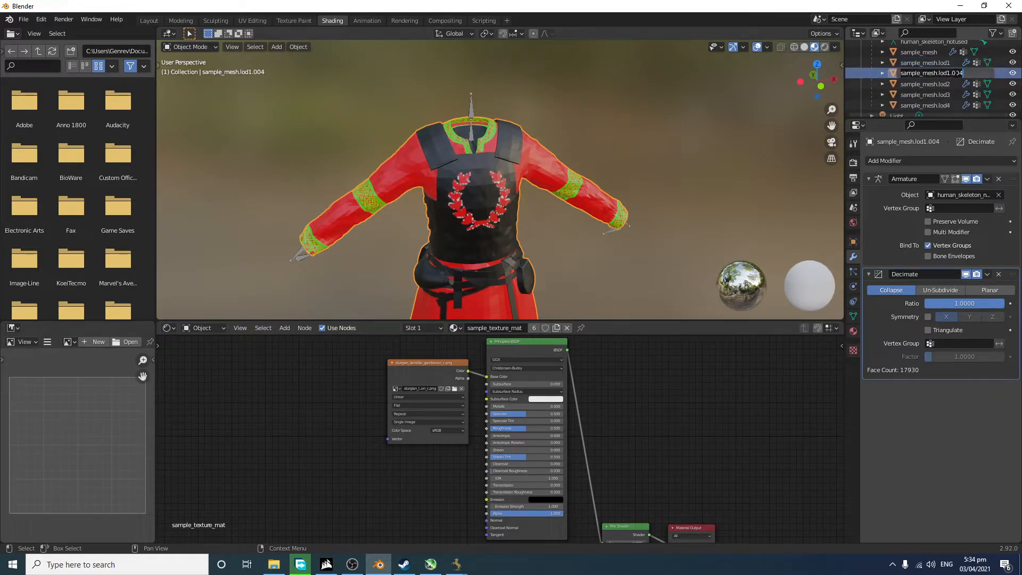
{"action": "type", "text": "5"}
{"action": "key", "text": "Return"}
{"action": "scroll", "coordinate": [936, 88], "scroll_direction": "up", "scroll_amount": 1}
{"action": "scroll", "coordinate": [936, 89], "scroll_direction": "down", "scroll_amount": 2}
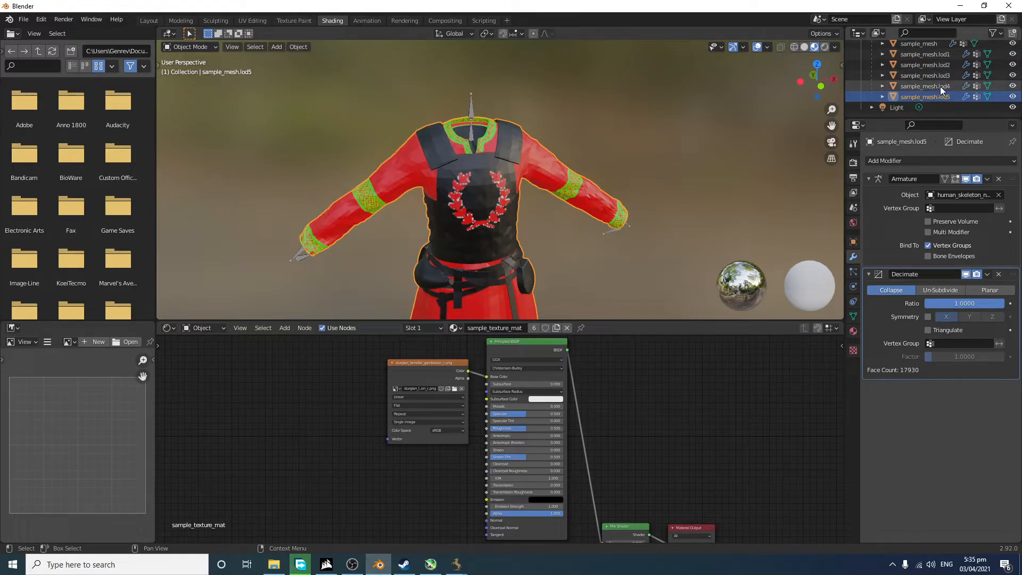
Step: Set the Decimate ratio to 0.8 on sample_mesh.lod1 and 0.5 on sample_mesh.lod2
{"action": "scroll", "coordinate": [940, 86], "scroll_direction": "up", "scroll_amount": 2}
{"action": "left_click", "coordinate": [944, 76]}
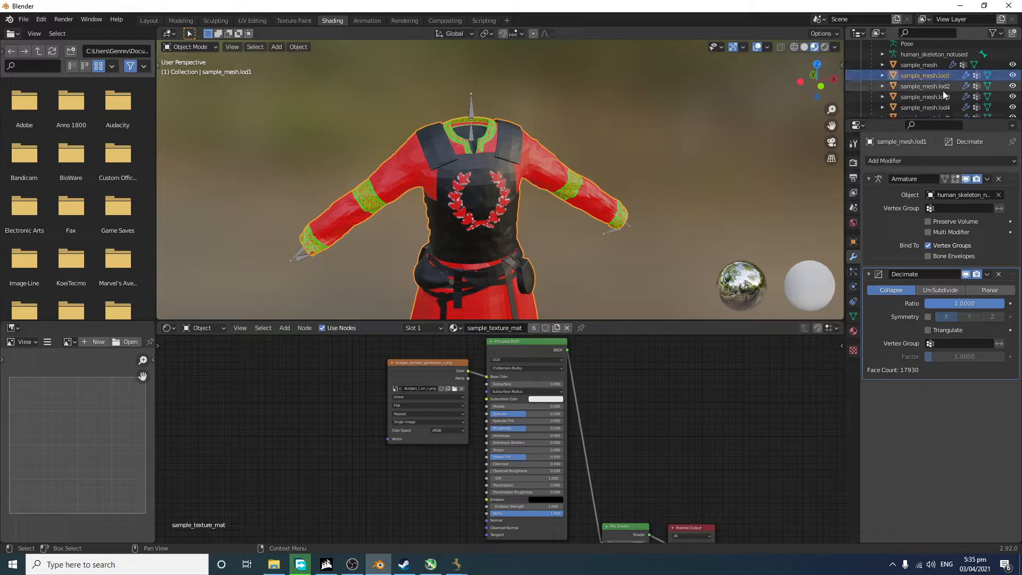
{"action": "left_click", "coordinate": [976, 306]}
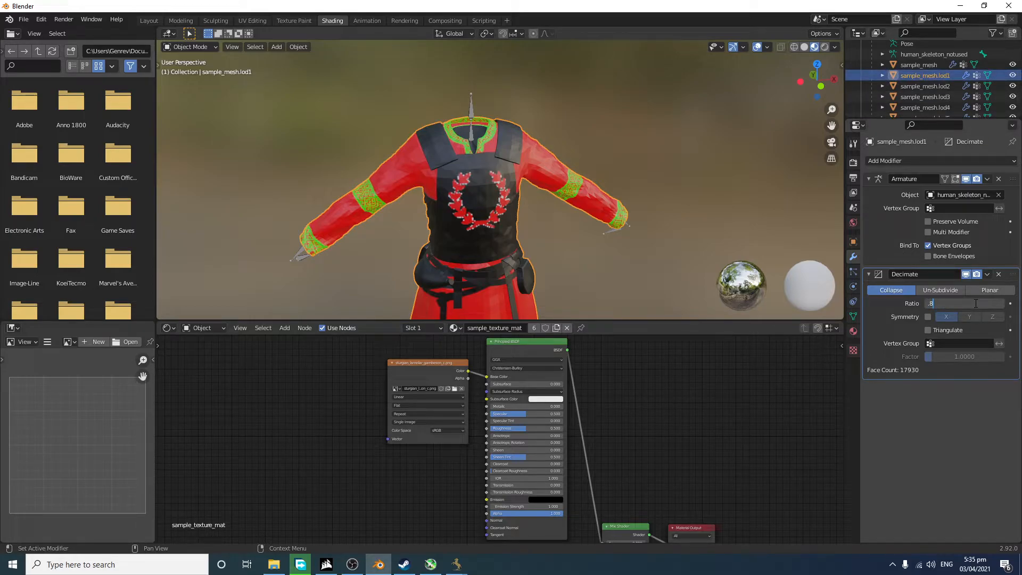
{"action": "key", "text": "Return"}
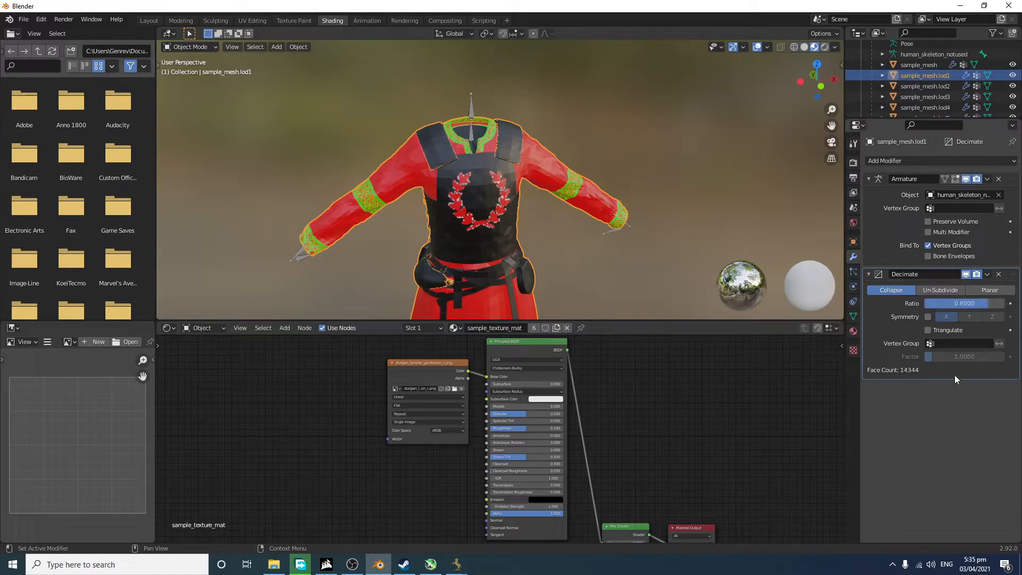
{"action": "left_click", "coordinate": [929, 86]}
{"action": "left_click", "coordinate": [967, 303]}
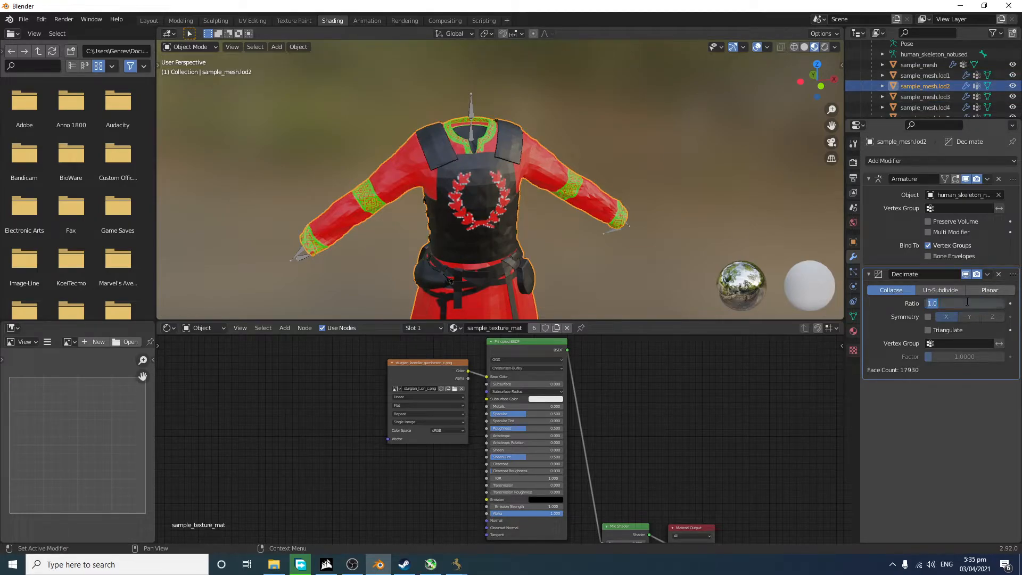
{"action": "key", "text": "Return"}
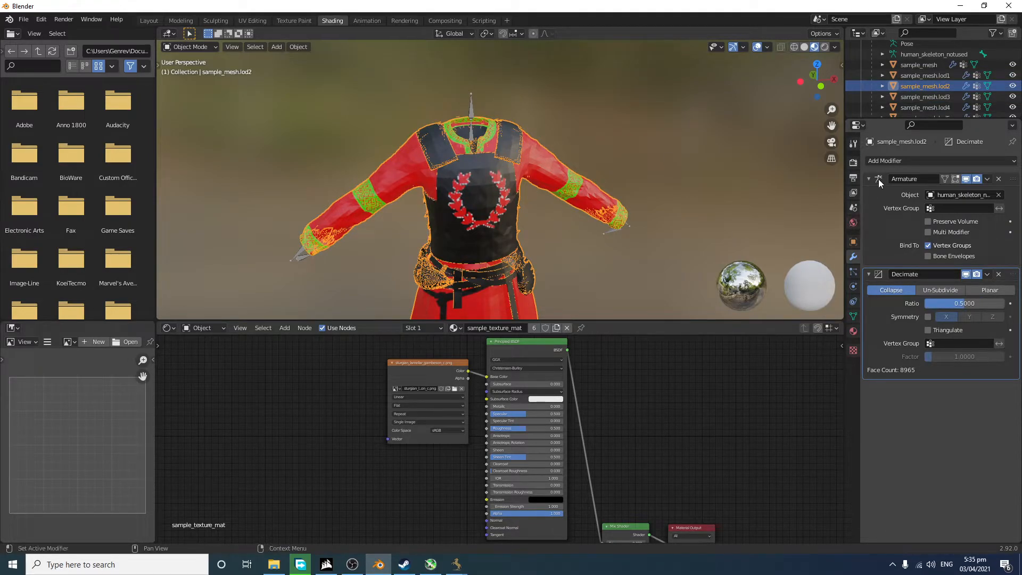
Step: Set the Decimate ratio to 0.2 on sample_mesh.lod3 and 0.1 on sample_mesh.lod4
{"action": "left_click", "coordinate": [925, 96]}
{"action": "left_click", "coordinate": [967, 303]}
{"action": "type", "text": ".2"}
{"action": "key", "text": "Return"}
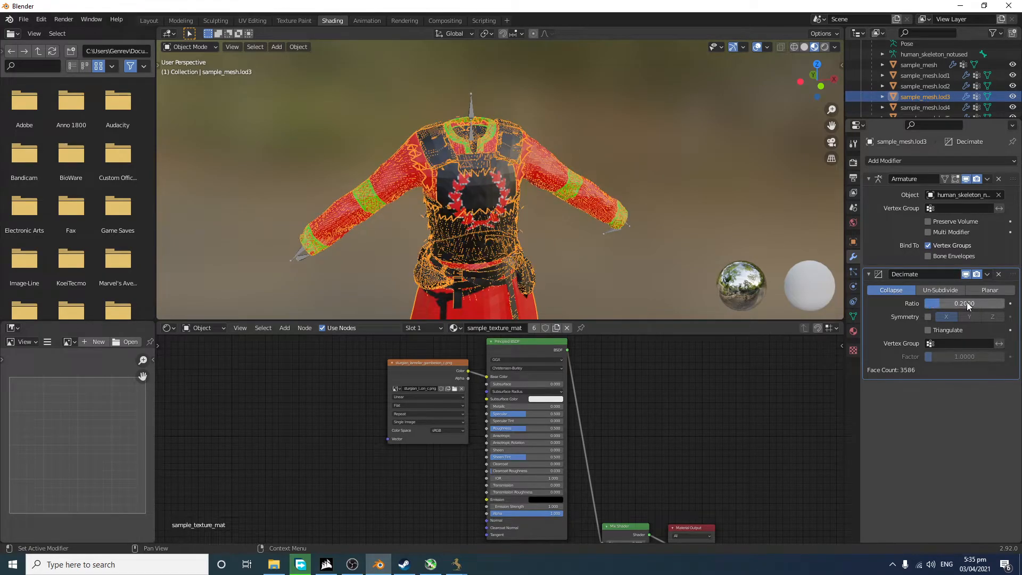
{"action": "left_click", "coordinate": [925, 107]}
{"action": "left_click", "coordinate": [958, 304]}
{"action": "type", "text": ".1"}
{"action": "key", "text": "Return"}
Step: Set the Decimate ratio to 0.05 on sample_mesh.lod5
{"action": "scroll", "coordinate": [955, 109], "scroll_direction": "down", "scroll_amount": 1}
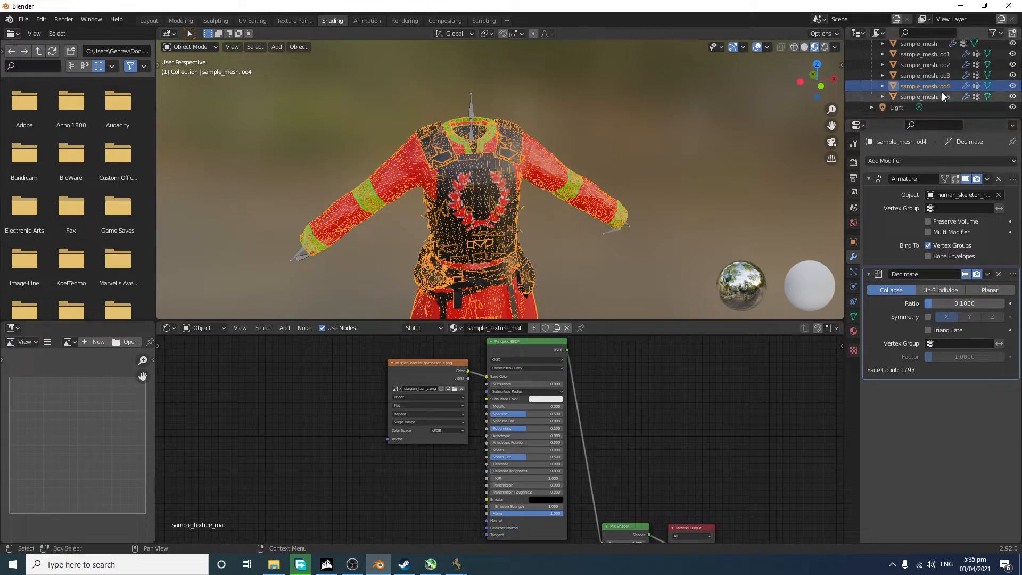
{"action": "left_click", "coordinate": [940, 96]}
{"action": "left_click", "coordinate": [964, 304]}
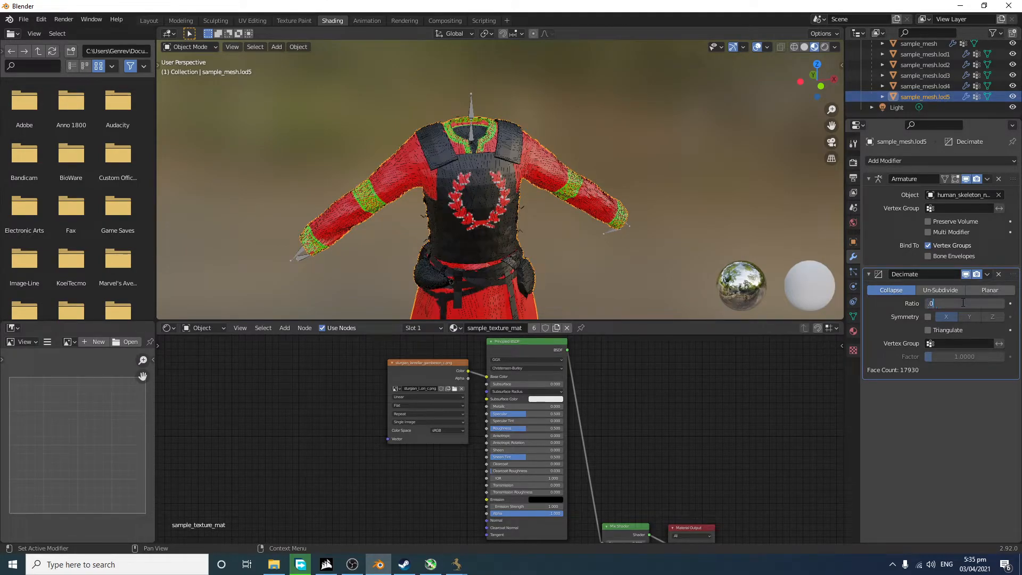
{"action": "key", "text": "Return"}
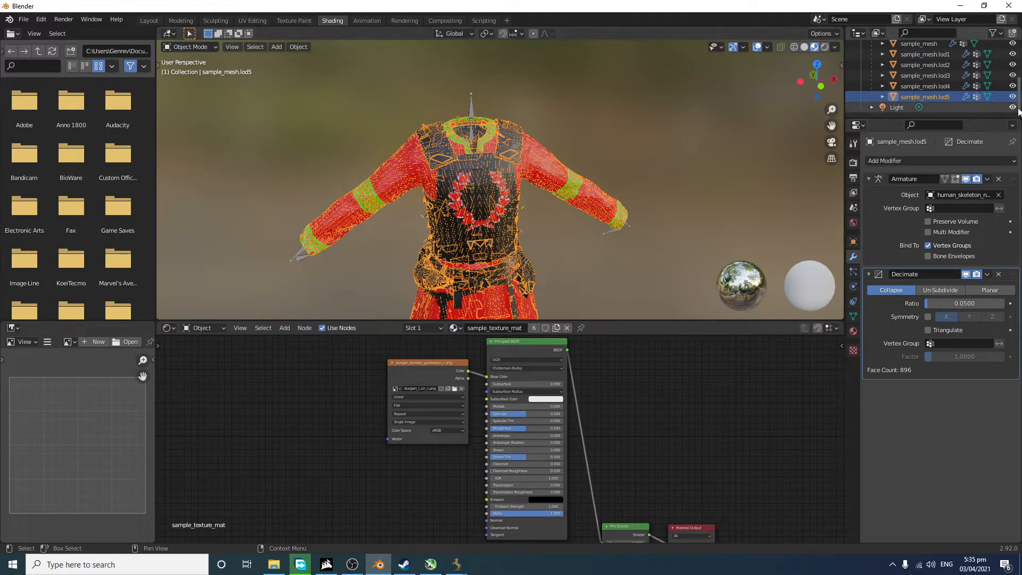
Step: Compare the decimated surfaces of sample_mesh.lod1 and sample_mesh.lod5 up close in the viewport
{"action": "scroll", "coordinate": [691, 129], "scroll_direction": "up", "scroll_amount": 5}
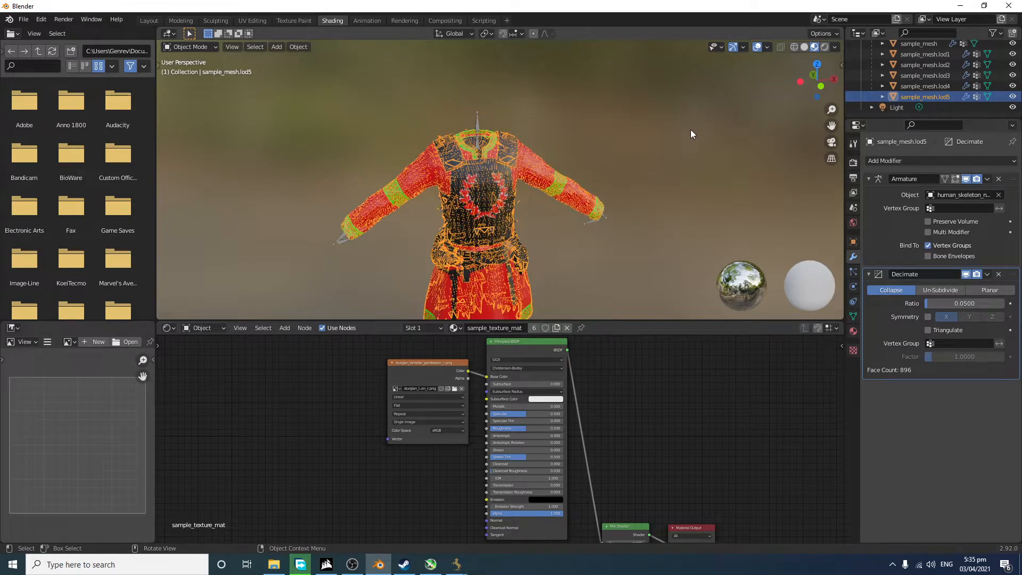
{"action": "left_click", "coordinate": [666, 120]}
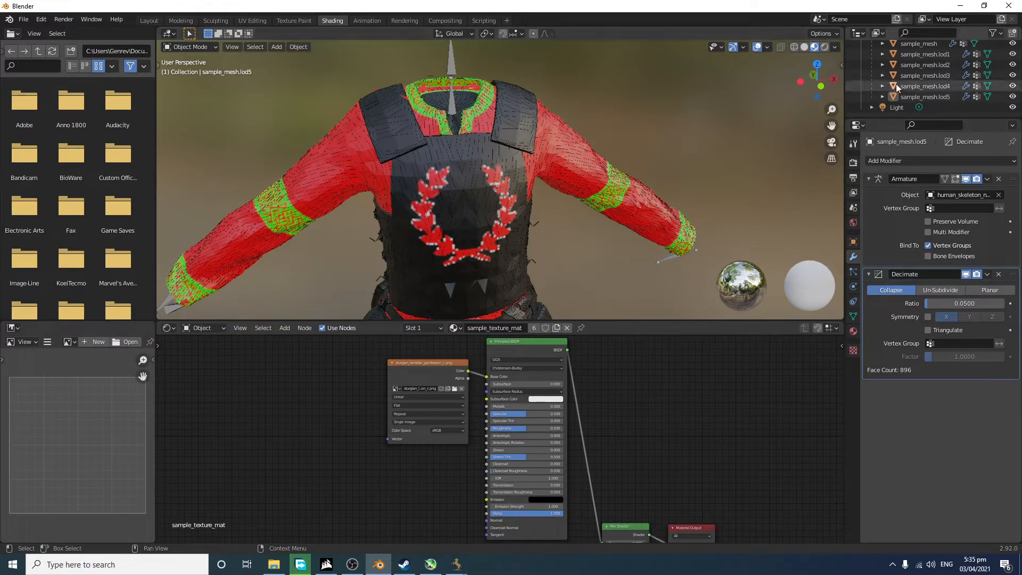
{"action": "left_click", "coordinate": [445, 165]}
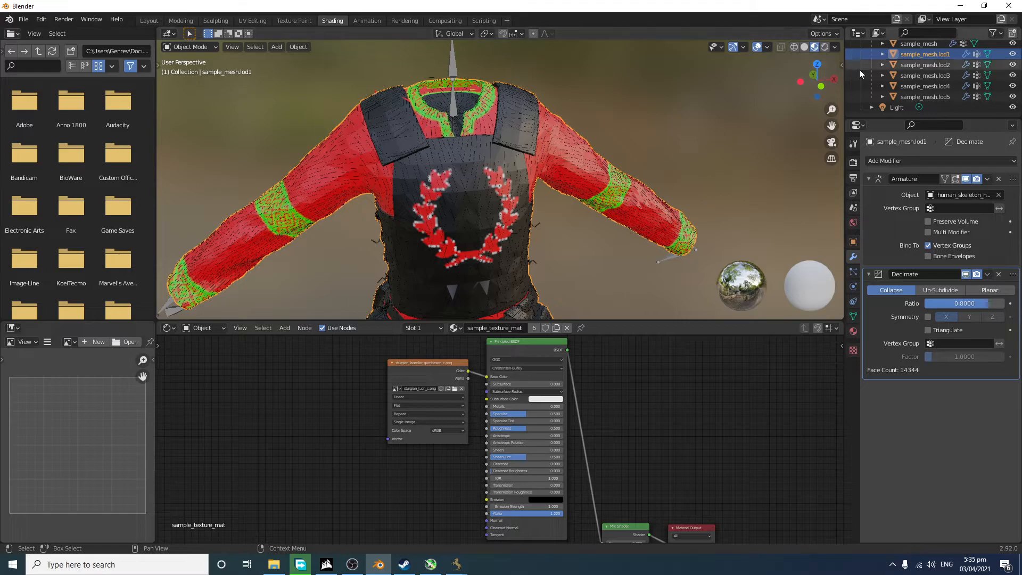
{"action": "left_click", "coordinate": [939, 97]}
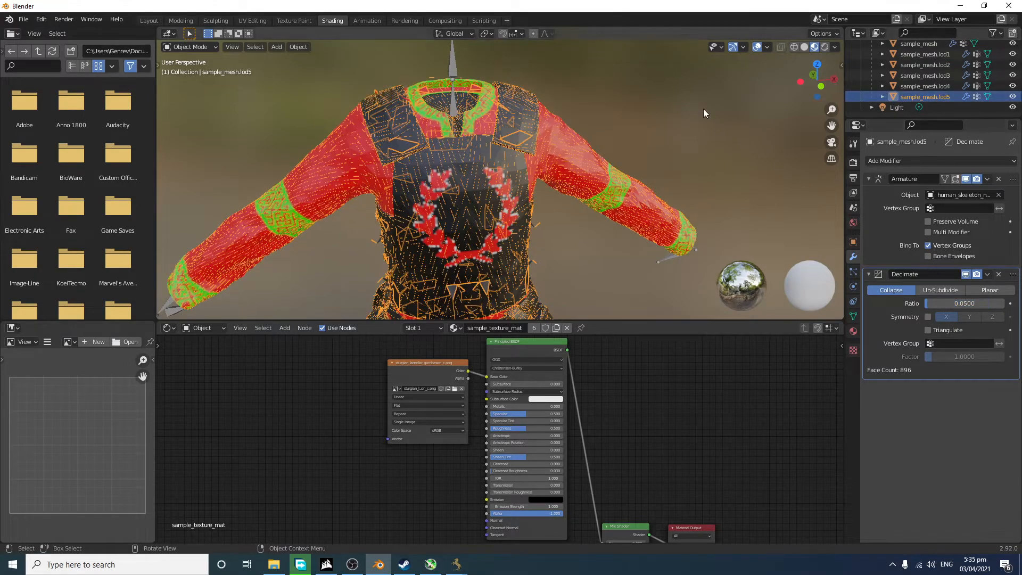
{"action": "scroll", "coordinate": [705, 112], "scroll_direction": "down", "scroll_amount": 2}
Step: Hide sample_mesh through sample_mesh.lod4 and inspect the isolated sample_mesh.lod5 from near and far
{"action": "left_click", "coordinate": [951, 87]}
{"action": "scroll", "coordinate": [936, 70], "scroll_direction": "up", "scroll_amount": 1}
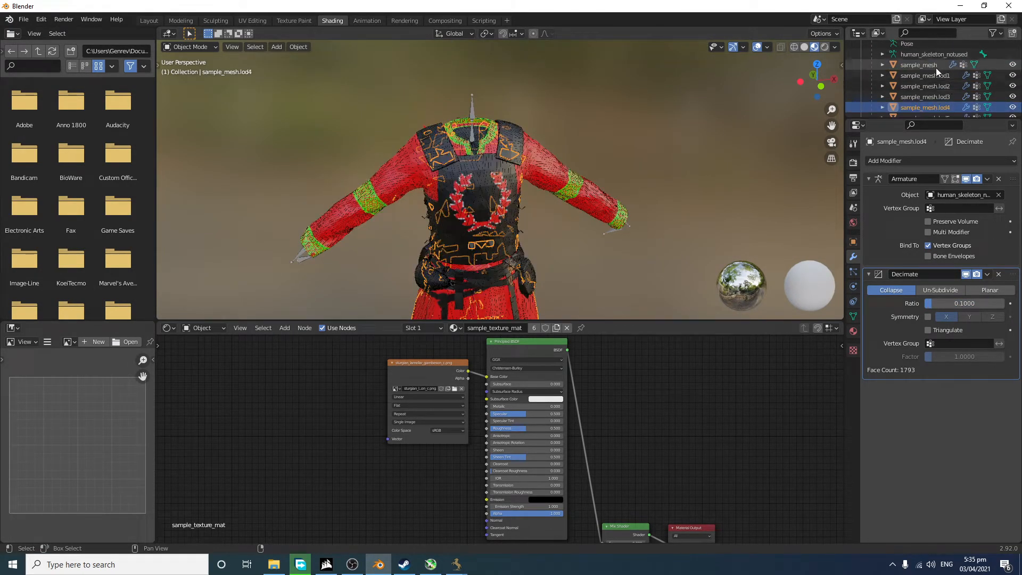
{"action": "left_click", "coordinate": [934, 65], "text": "shift"}
{"action": "key", "text": "h"}
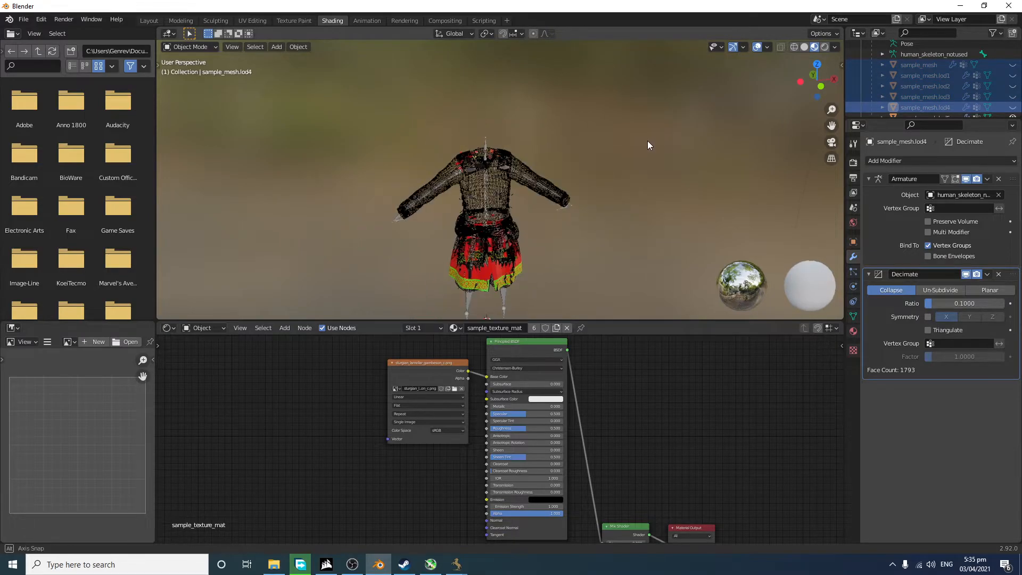
{"action": "middle_click_drag", "start_coordinate": [647, 141], "coordinate": [607, 135]}
{"action": "left_click", "coordinate": [535, 147]}
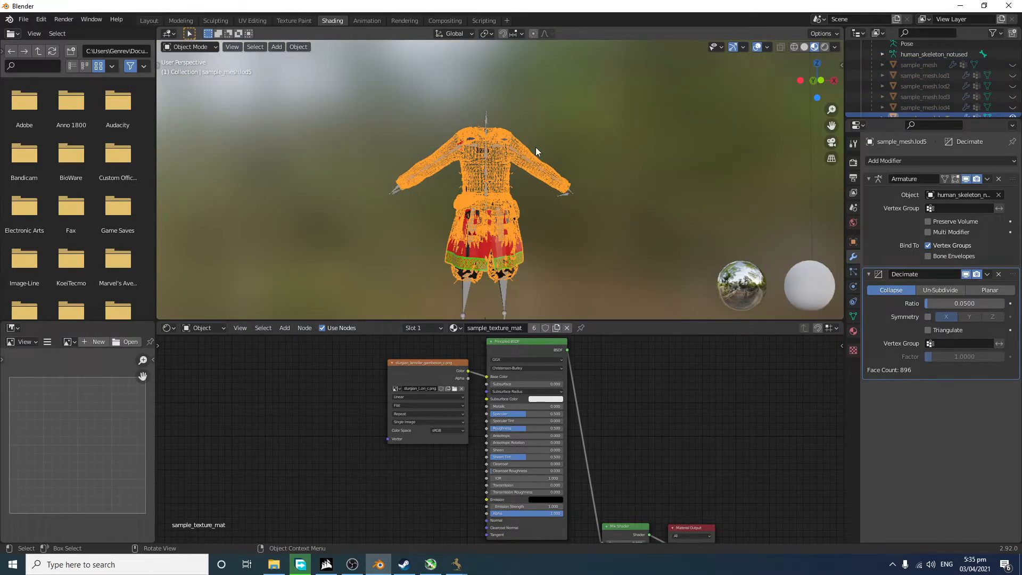
{"action": "scroll", "coordinate": [621, 103], "scroll_direction": "down", "scroll_amount": 2}
{"action": "left_click", "coordinate": [621, 103]}
{"action": "scroll", "coordinate": [617, 110], "scroll_direction": "down", "scroll_amount": 5}
{"action": "middle_click_drag", "start_coordinate": [614, 116], "coordinate": [615, 159]}
{"action": "scroll", "coordinate": [614, 160], "scroll_direction": "down", "scroll_amount": 12}
{"action": "scroll", "coordinate": [571, 168], "scroll_direction": "up", "scroll_amount": 2}
{"action": "scroll", "coordinate": [581, 184], "scroll_direction": "up", "scroll_amount": 10}
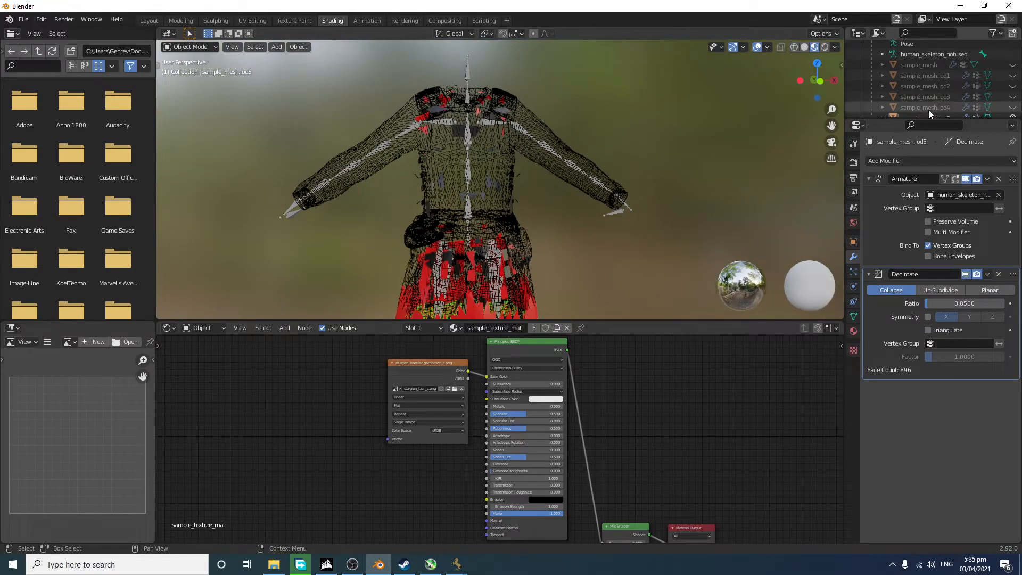
Step: Unhide the meshes and select human_skeleton_notused together with sample_mesh and its lod1 to lod5 meshes
{"action": "left_click", "coordinate": [970, 97]}
{"action": "scroll", "coordinate": [928, 66], "scroll_direction": "up", "scroll_amount": 2}
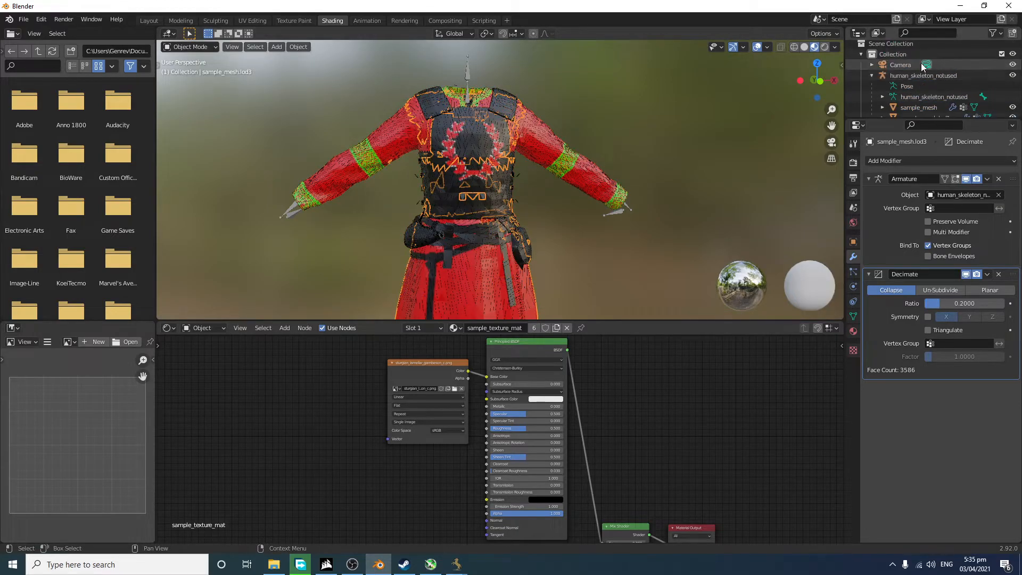
{"action": "left_click", "coordinate": [917, 76]}
{"action": "scroll", "coordinate": [912, 85], "scroll_direction": "down", "scroll_amount": 3}
{"action": "left_click", "coordinate": [940, 99], "text": "shift"}
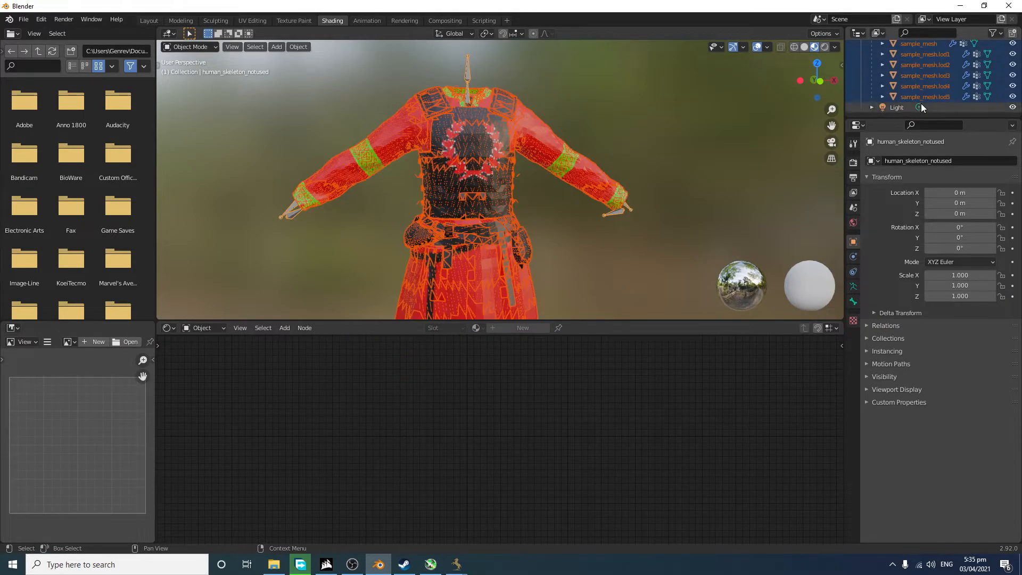
Step: Export the selected skeleton and LOD meshes as FBX, overwriting sample_mesh.fbx on the Desktop
{"action": "left_click", "coordinate": [23, 19]}
{"action": "mouse_move", "coordinate": [53, 178]}
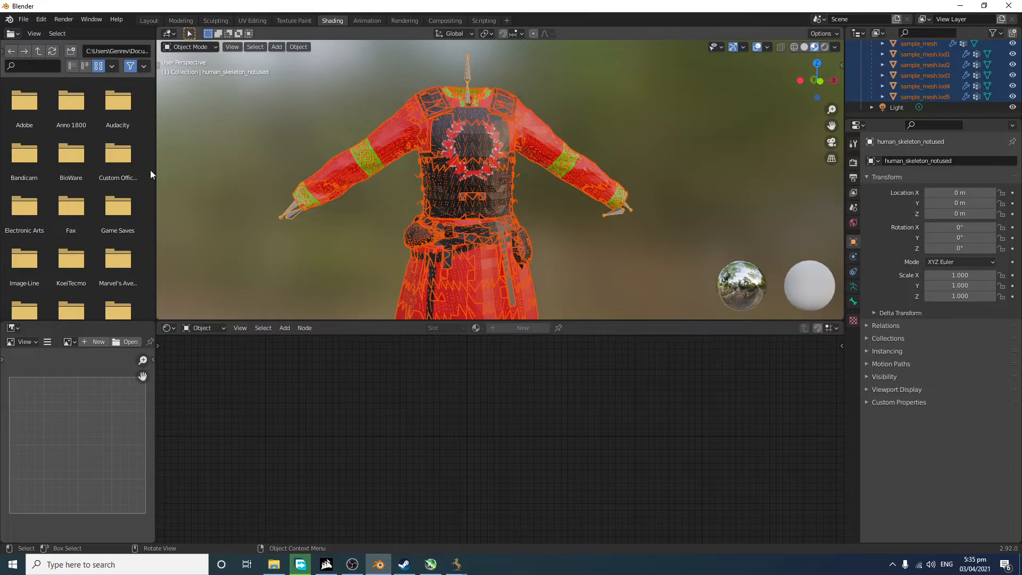
{"action": "left_click", "coordinate": [23, 19]}
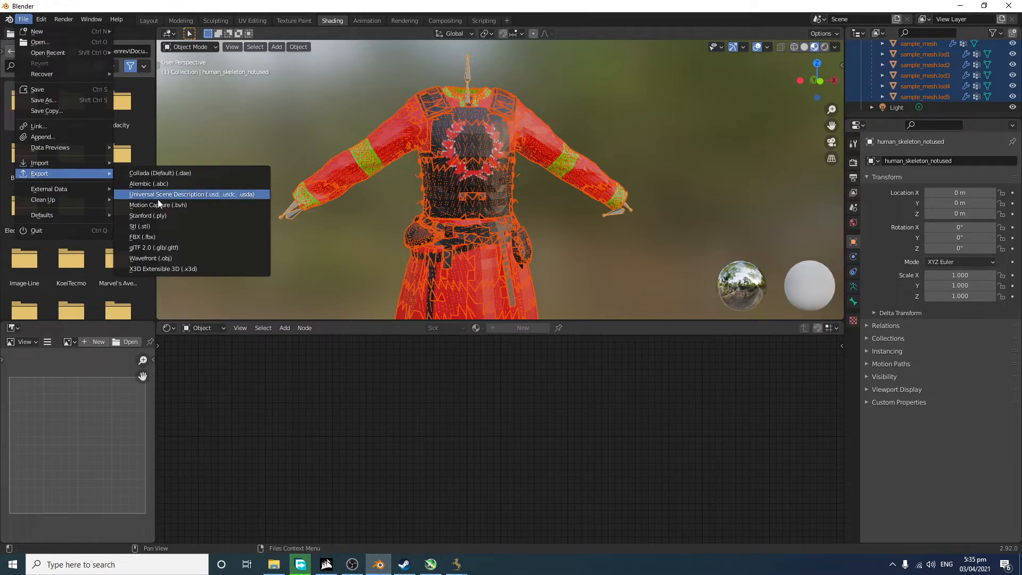
{"action": "left_click", "coordinate": [169, 238]}
{"action": "left_click", "coordinate": [687, 448]}
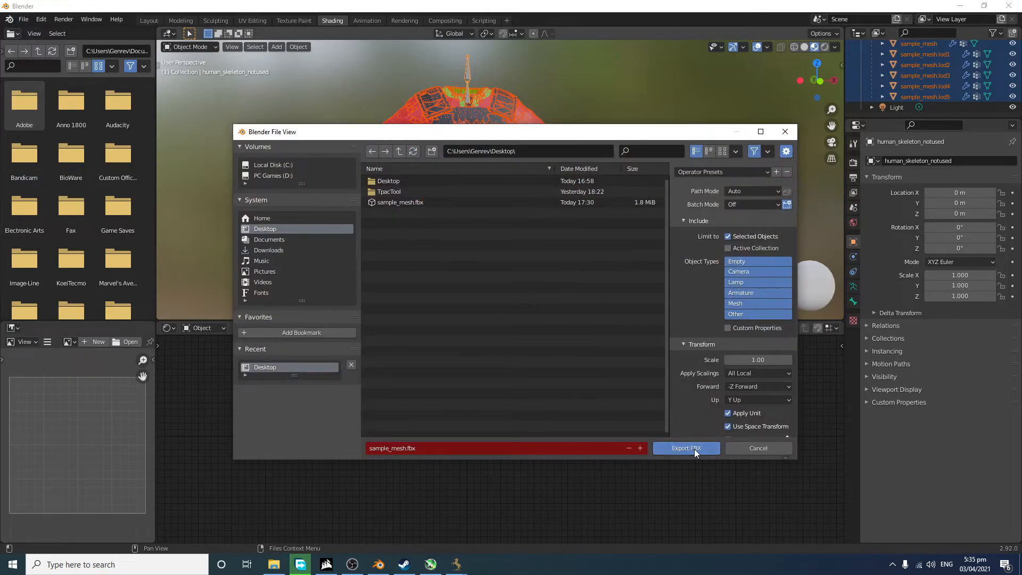
Step: In the Bannerlord Resource Browser, import sample_mesh.fbx as an update of the existing assets and check sample_mesh in the Meta Mesh Editor
{"action": "mouse_move", "coordinate": [453, 566]}
{"action": "left_click", "coordinate": [463, 519]}
{"action": "right_click", "coordinate": [435, 382]}
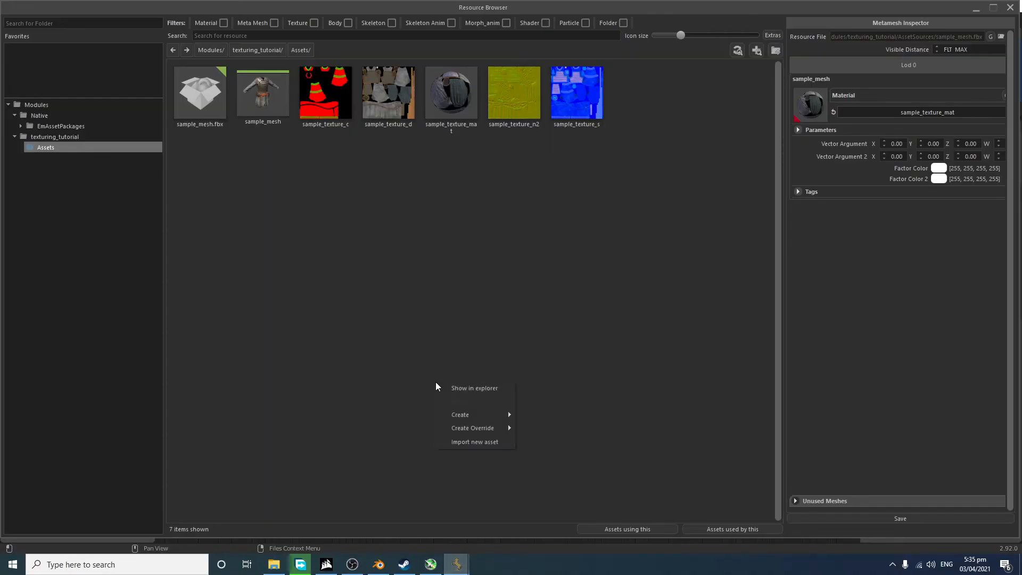
{"action": "left_click", "coordinate": [465, 442]}
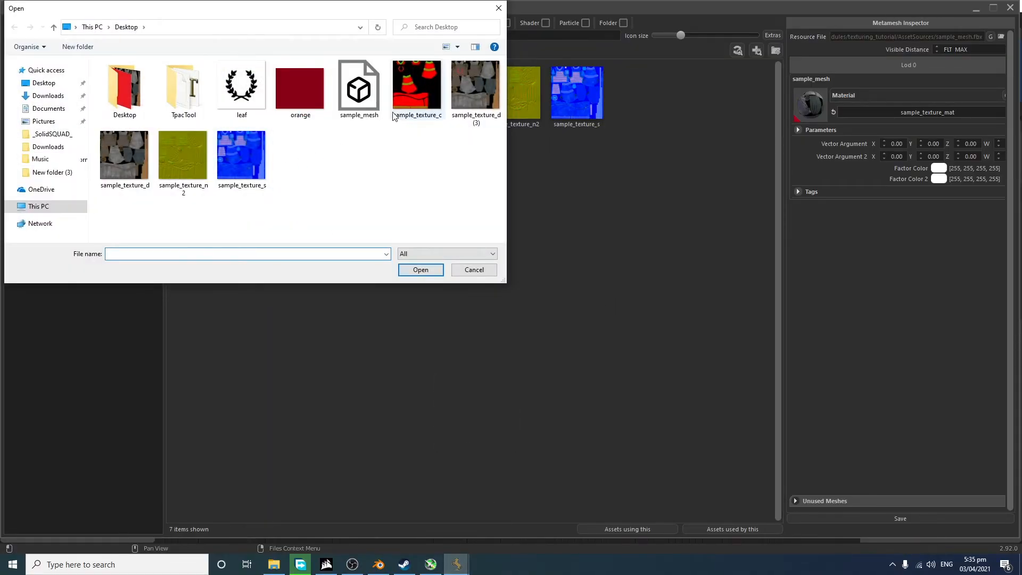
{"action": "left_click", "coordinate": [360, 95]}
{"action": "double_click", "coordinate": [360, 95]}
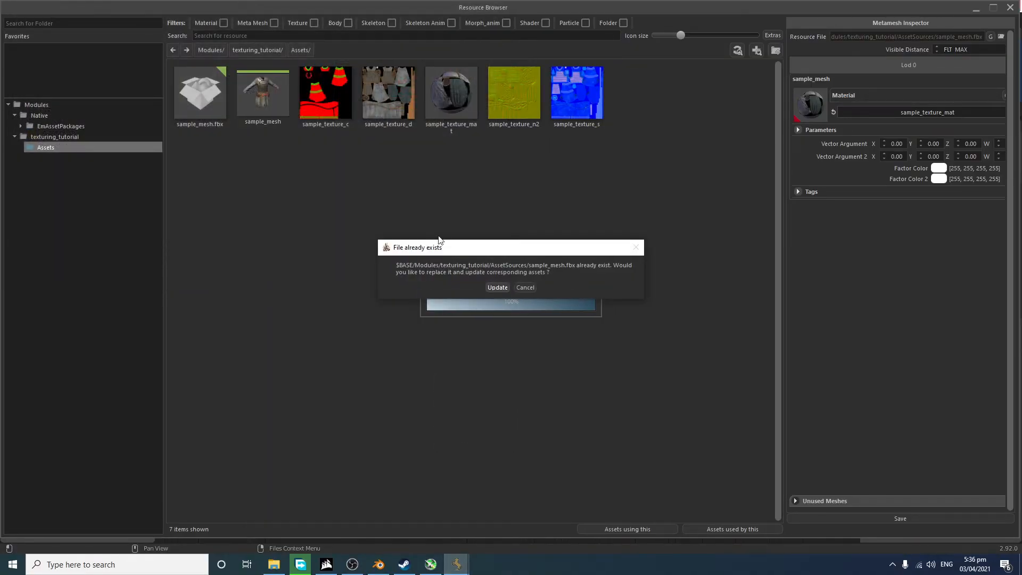
{"action": "left_click", "coordinate": [502, 289]}
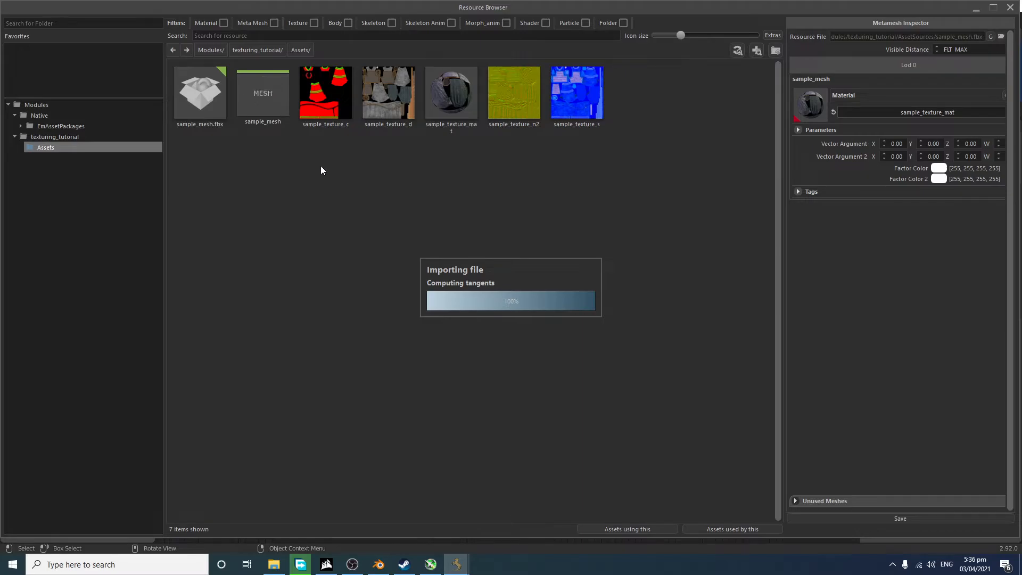
{"action": "double_click", "coordinate": [259, 99]}
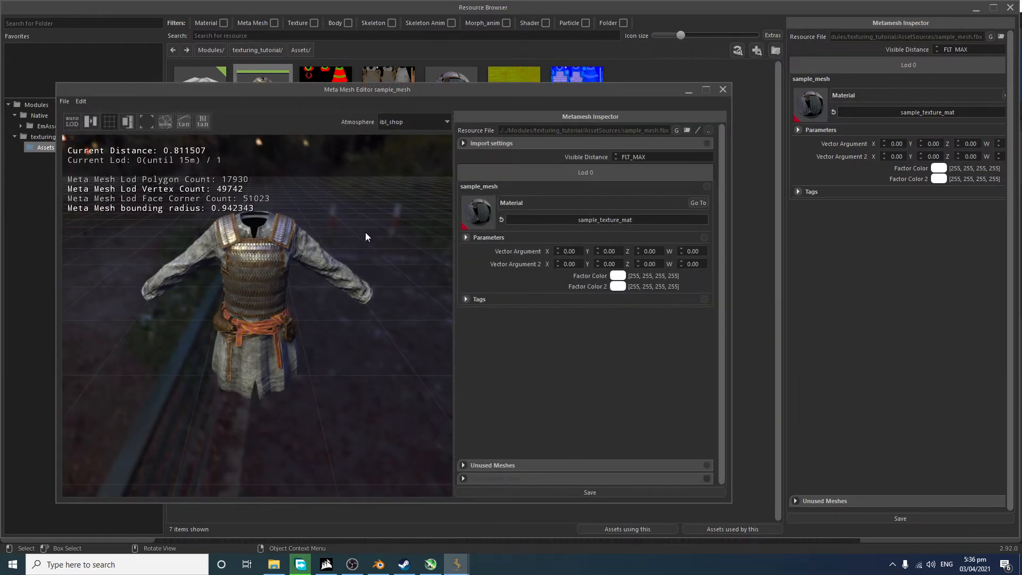
{"action": "left_click", "coordinate": [706, 89]}
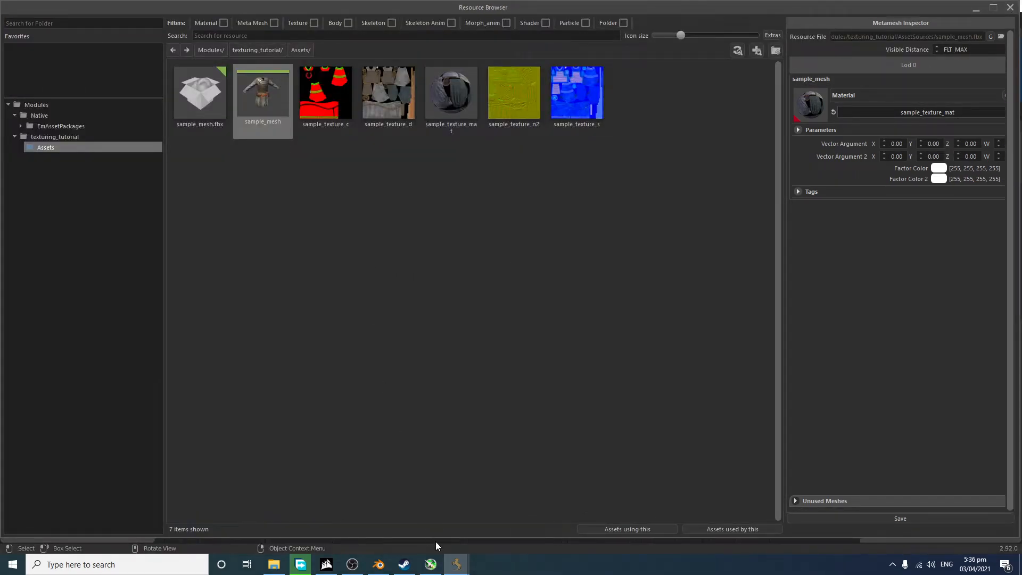
Step: Switch to Blender and export the selected skeleton and meshes again over the Desktop's sample_mesh.fbx
{"action": "left_click", "coordinate": [379, 564]}
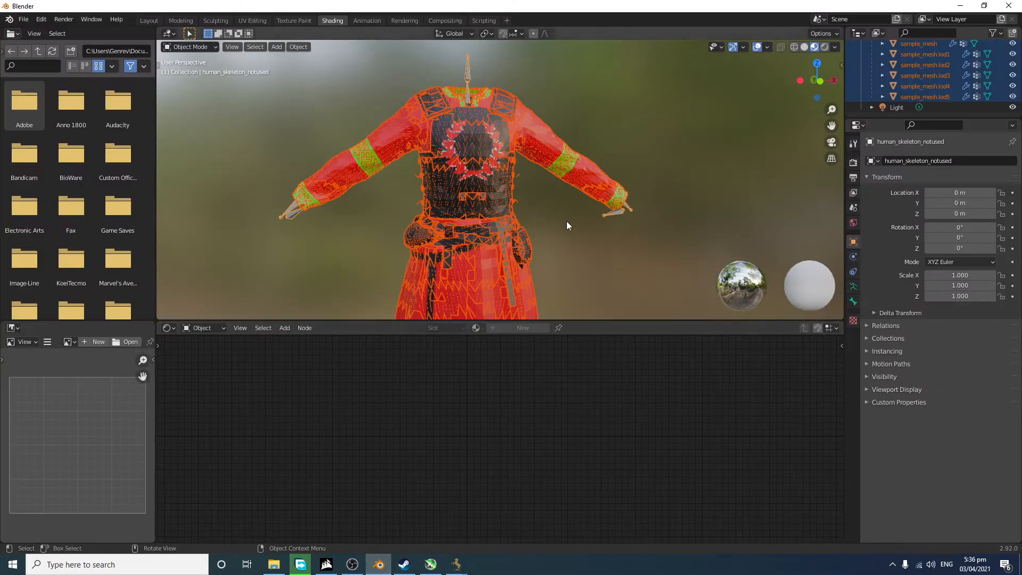
{"action": "left_click", "coordinate": [23, 19]}
{"action": "mouse_move", "coordinate": [43, 174]}
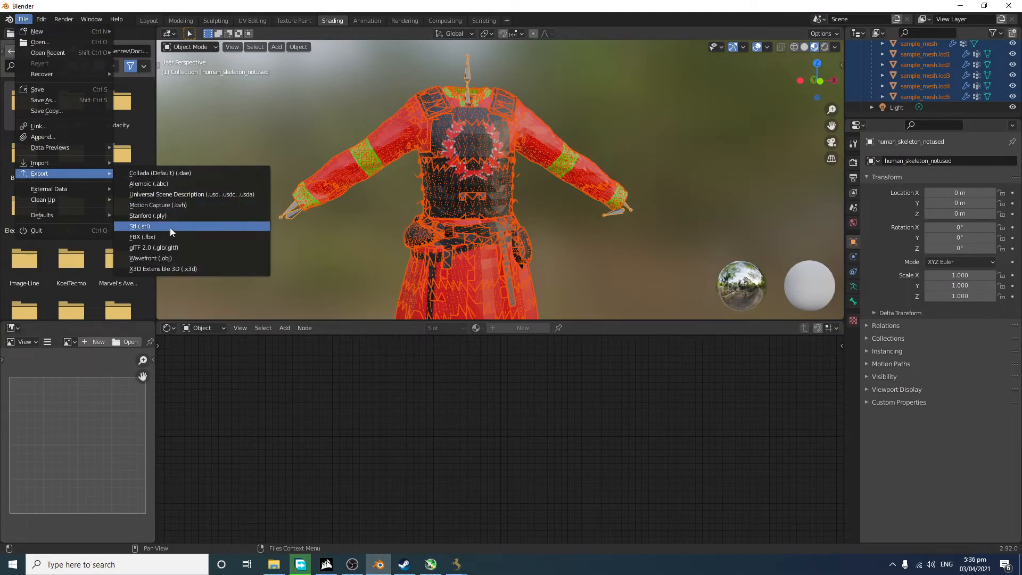
{"action": "left_click", "coordinate": [171, 235]}
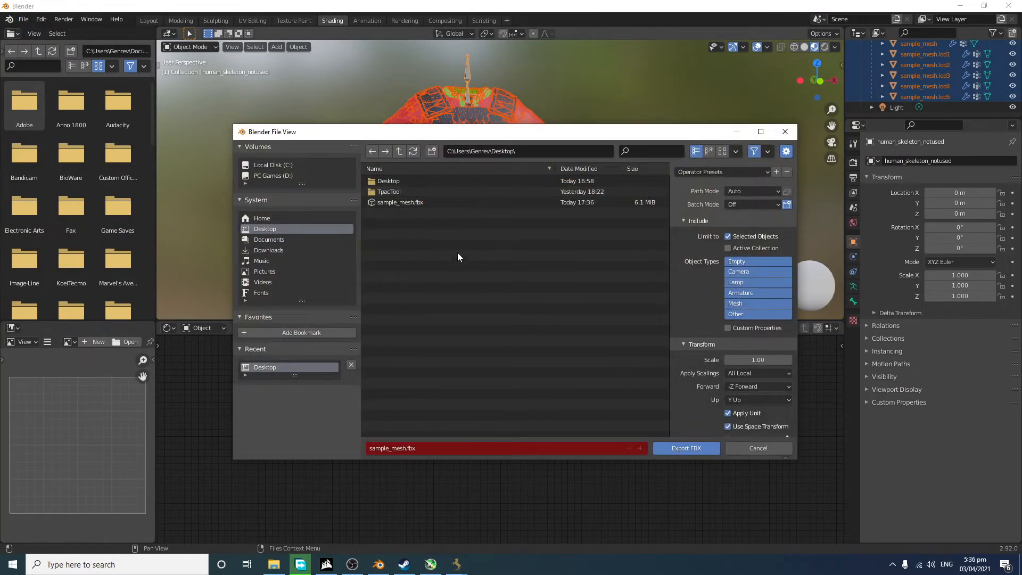
{"action": "left_click", "coordinate": [686, 448]}
Step: Return to the Resource Browser and delete the sample_mesh.fbx asset from texturing_tutorial's Assets folder
{"action": "left_click", "coordinate": [488, 505]}
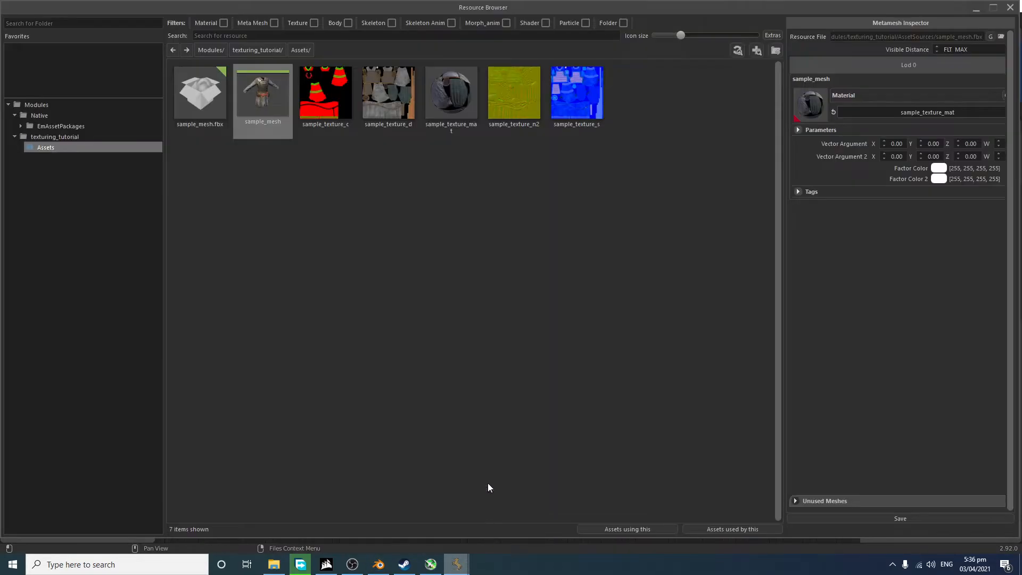
{"action": "right_click", "coordinate": [429, 291]}
{"action": "left_click", "coordinate": [355, 213]}
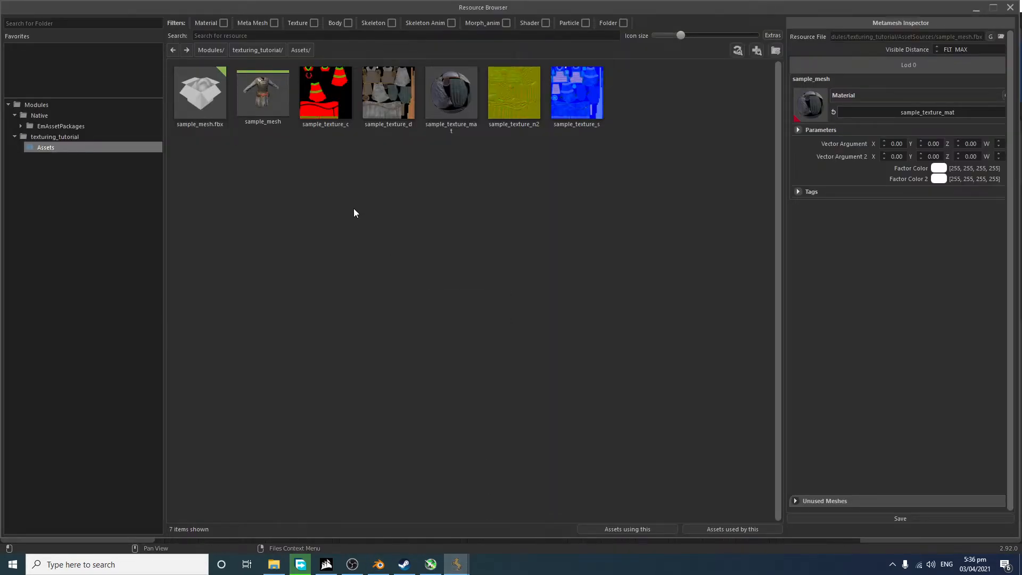
{"action": "right_click", "coordinate": [519, 282]}
{"action": "left_click", "coordinate": [221, 105]}
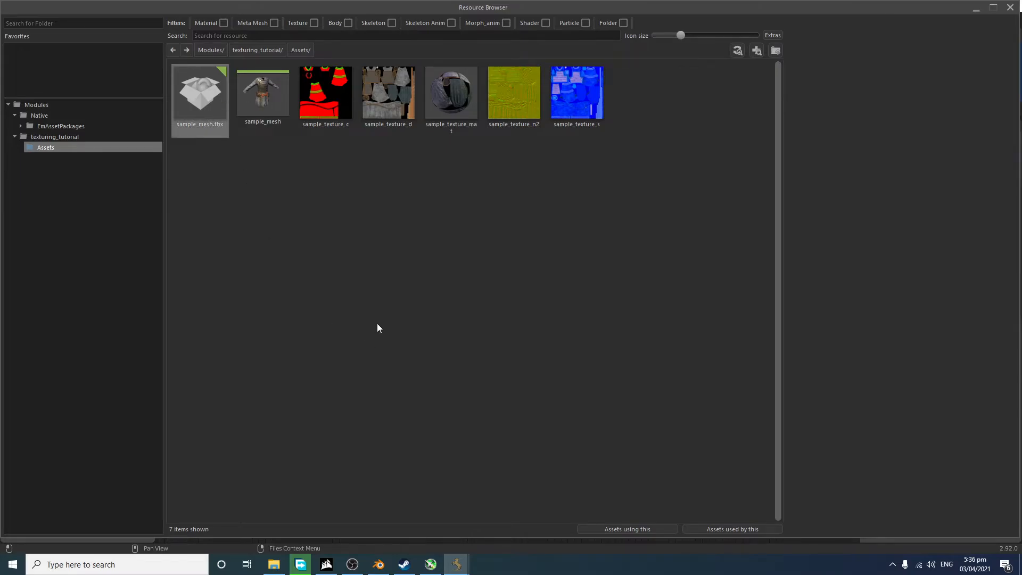
{"action": "key", "text": "Delete"}
{"action": "left_click", "coordinate": [595, 358]}
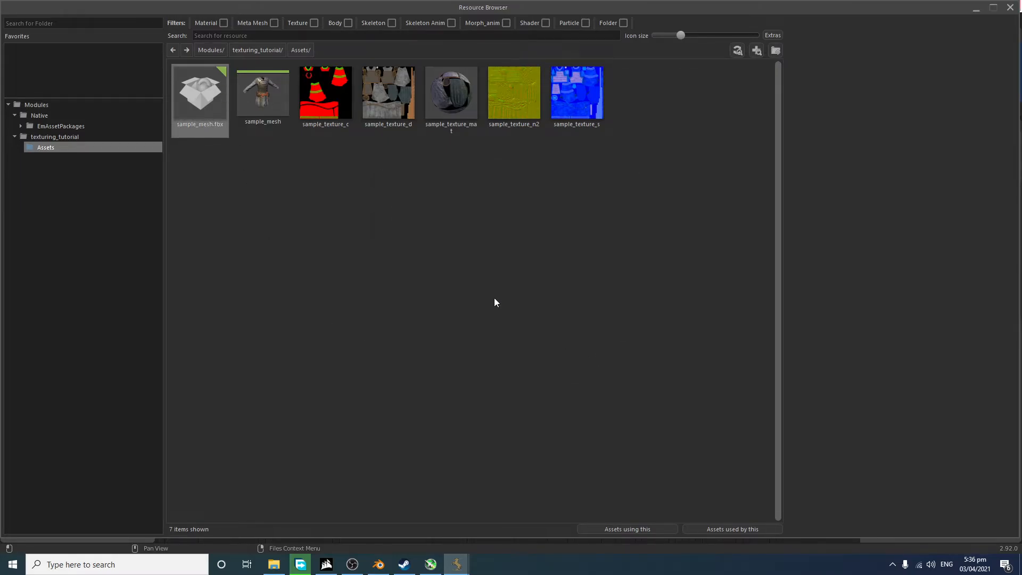
Step: Import sample_mesh.fbx from the Desktop as a new asset, keeping the default FBX import settings
{"action": "right_click", "coordinate": [473, 271]}
{"action": "left_click", "coordinate": [519, 334]}
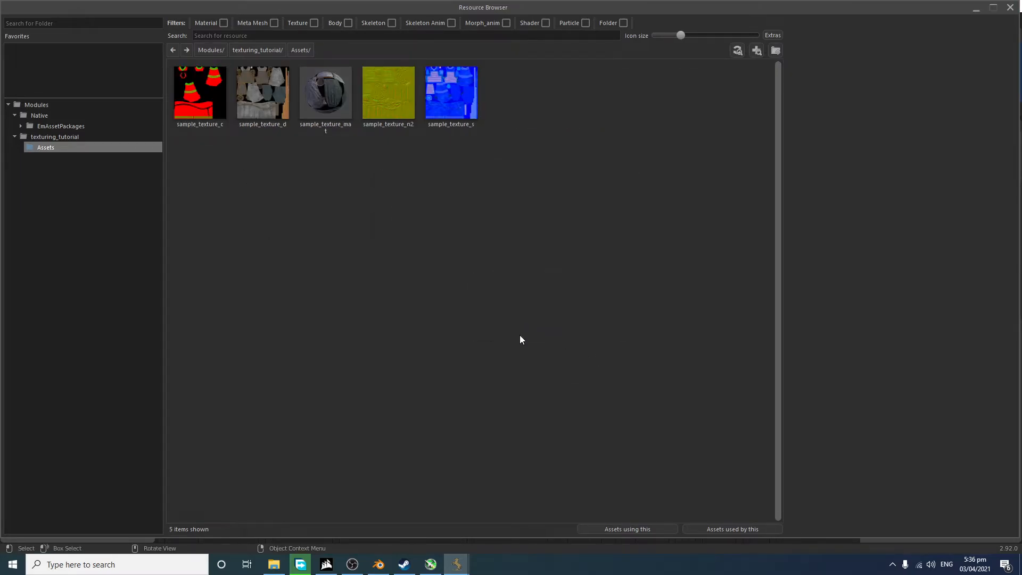
{"action": "double_click", "coordinate": [359, 90]}
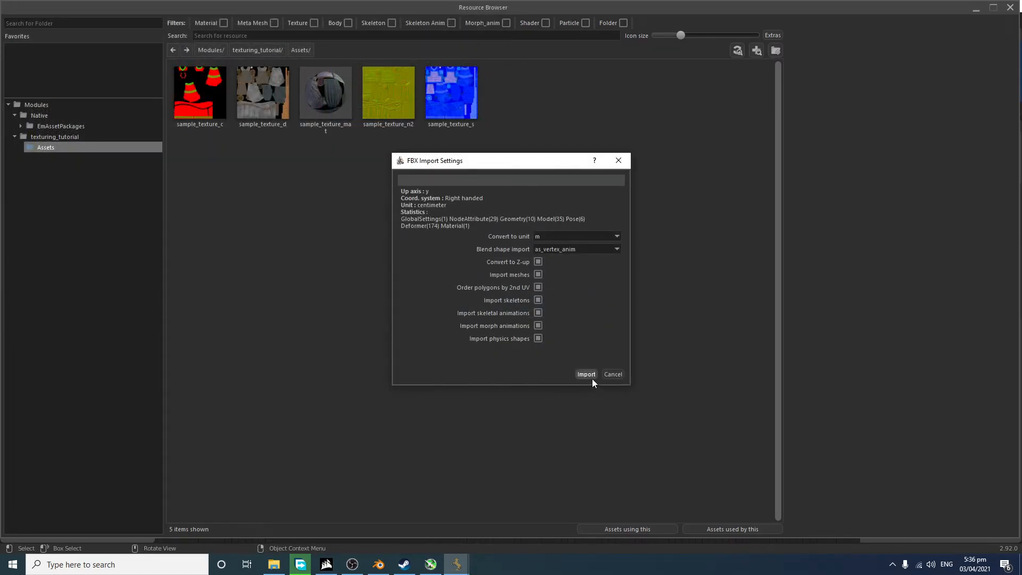
{"action": "left_click", "coordinate": [586, 374]}
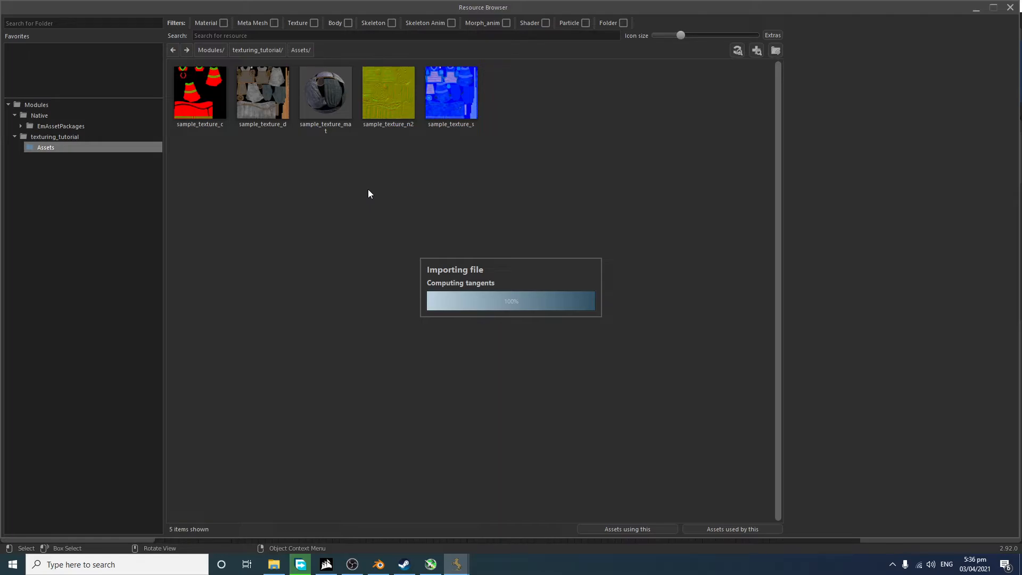
Step: Open sample_mesh in the Meta Mesh Editor, switch through its LOD levels and examine Lod 4 at increasing viewing distances
{"action": "double_click", "coordinate": [263, 93]}
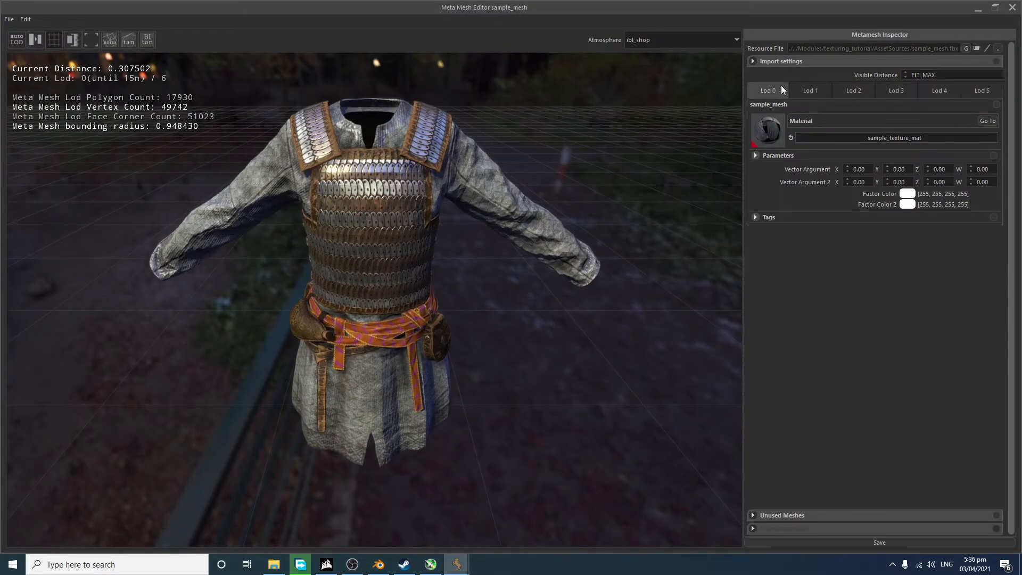
{"action": "left_click", "coordinate": [860, 88]}
{"action": "left_click", "coordinate": [931, 87]}
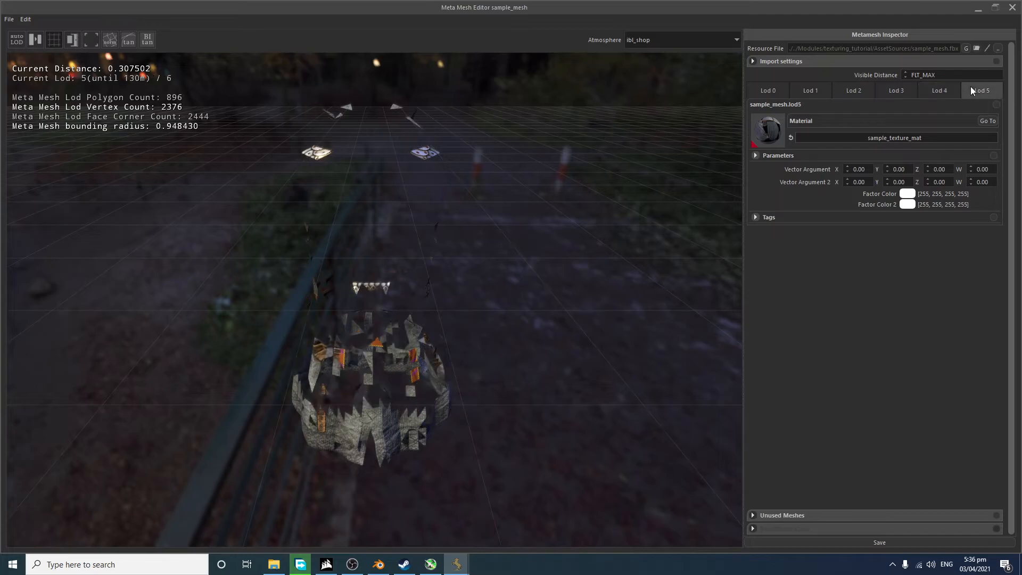
{"action": "scroll", "coordinate": [452, 130], "scroll_direction": "down", "scroll_amount": 5}
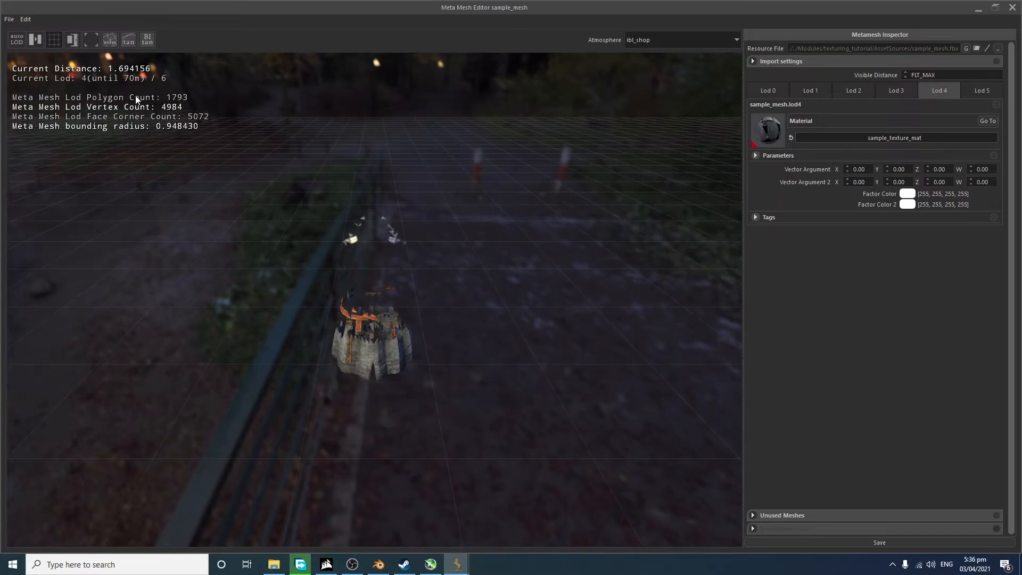
{"action": "scroll", "coordinate": [128, 82], "scroll_direction": "down", "scroll_amount": 3}
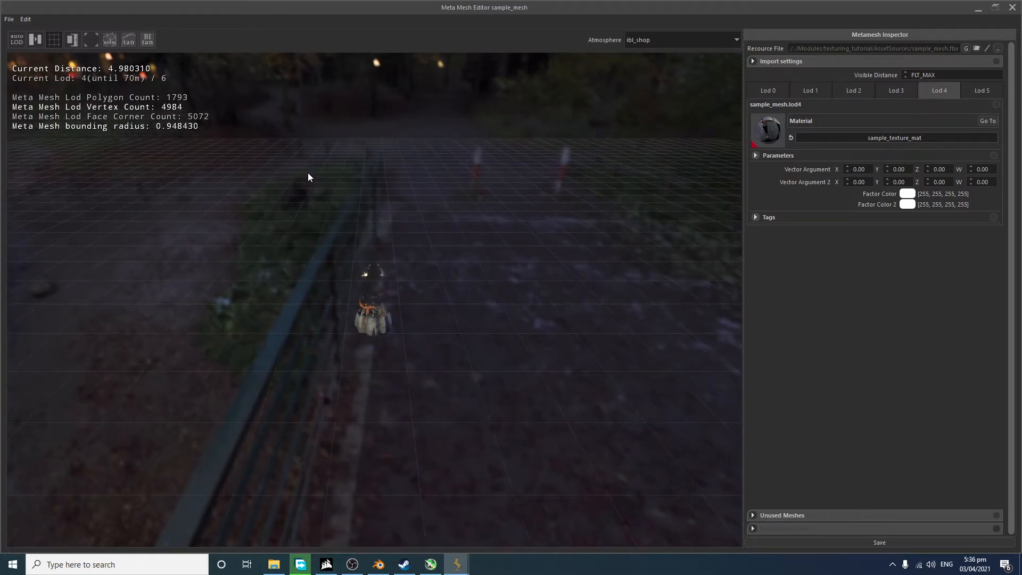
{"action": "scroll", "coordinate": [320, 201], "scroll_direction": "down", "scroll_amount": 2}
{"action": "middle_click_drag", "start_coordinate": [321, 203], "coordinate": [401, 312]}
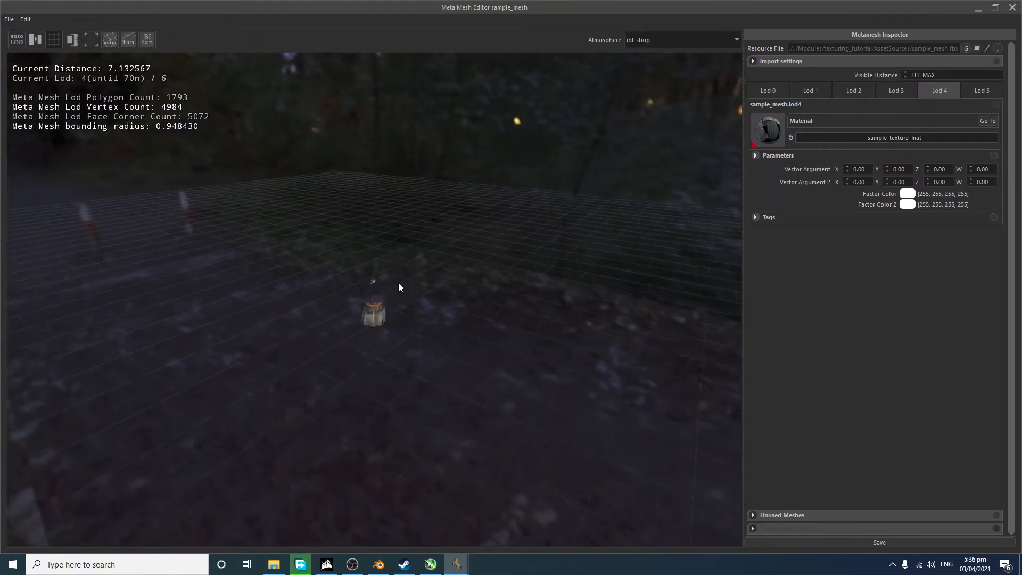
{"action": "scroll", "coordinate": [400, 316], "scroll_direction": "down", "scroll_amount": 5}
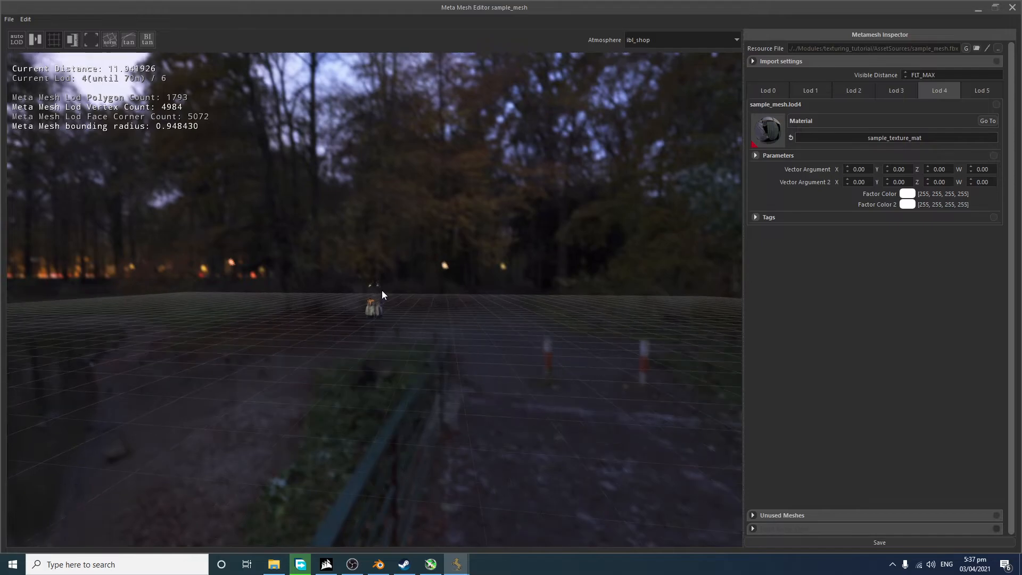
Step: Examine how sample_mesh's Lod 4 looks from far away, out to a distance of about 52, and from closer in again
{"action": "scroll", "coordinate": [381, 285], "scroll_direction": "down", "scroll_amount": 4}
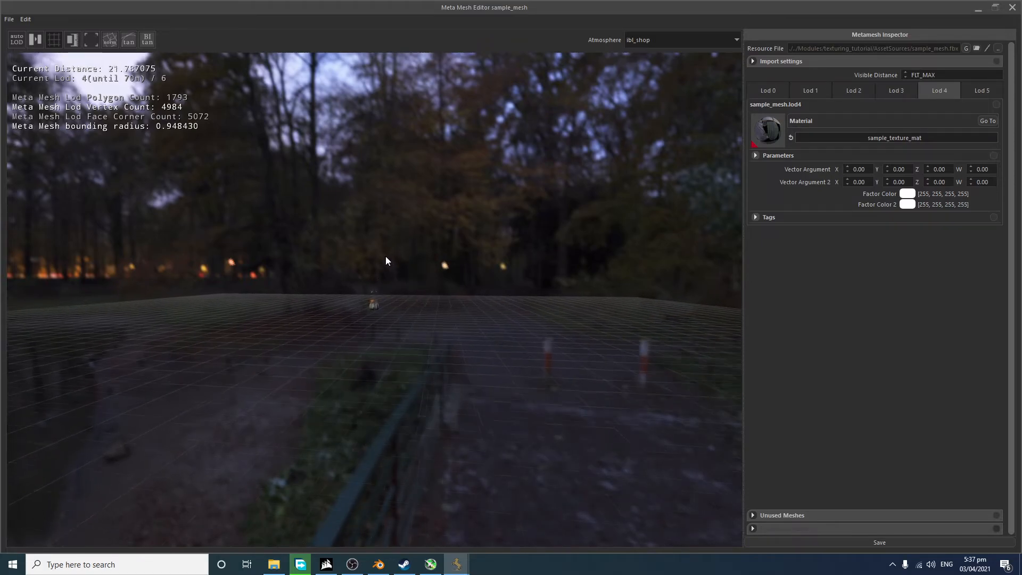
{"action": "scroll", "coordinate": [353, 237], "scroll_direction": "down", "scroll_amount": 4}
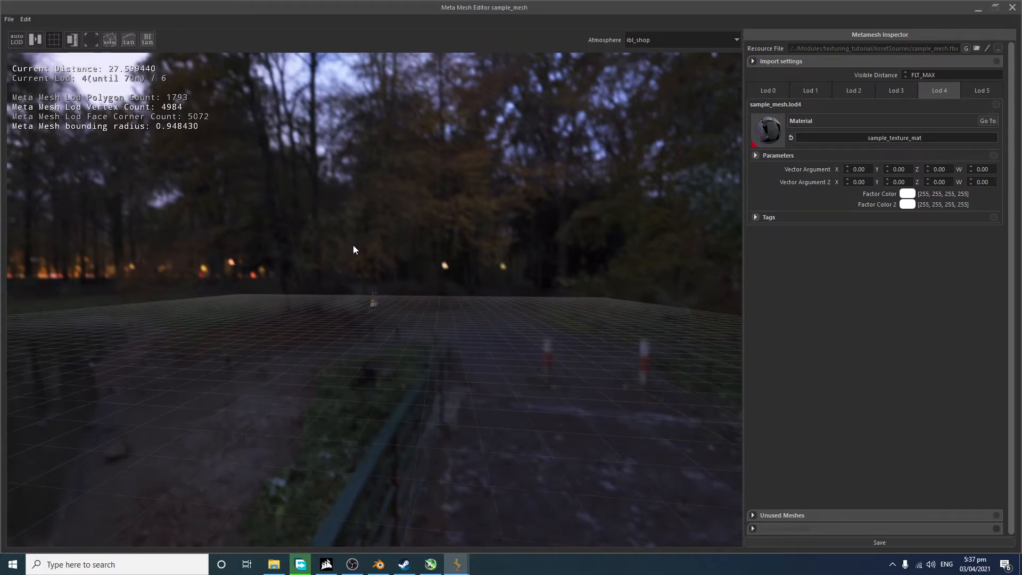
{"action": "scroll", "coordinate": [345, 242], "scroll_direction": "down", "scroll_amount": 2}
{"action": "middle_click_drag", "start_coordinate": [345, 241], "coordinate": [344, 242]}
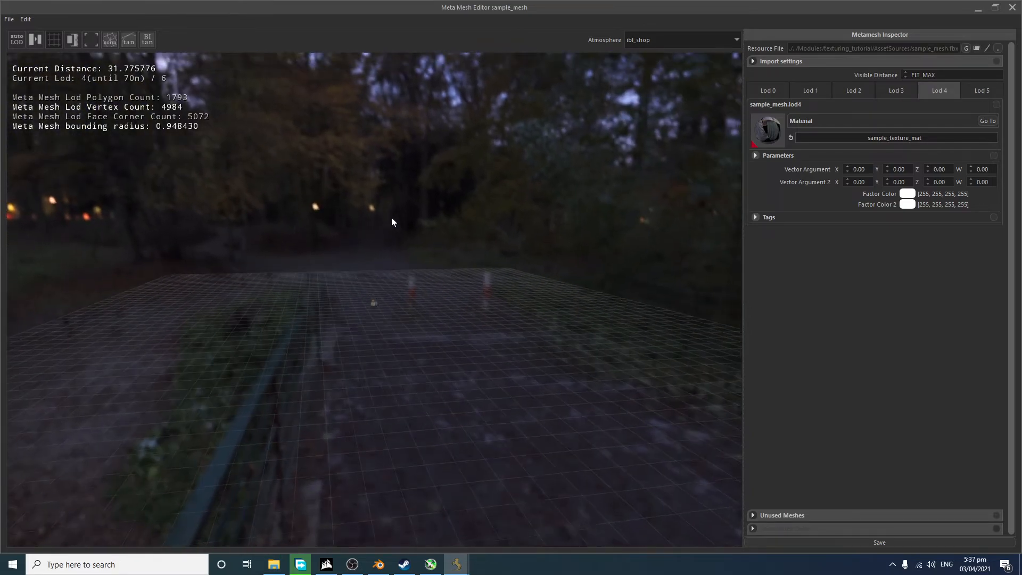
{"action": "scroll", "coordinate": [390, 217], "scroll_direction": "down", "scroll_amount": 2}
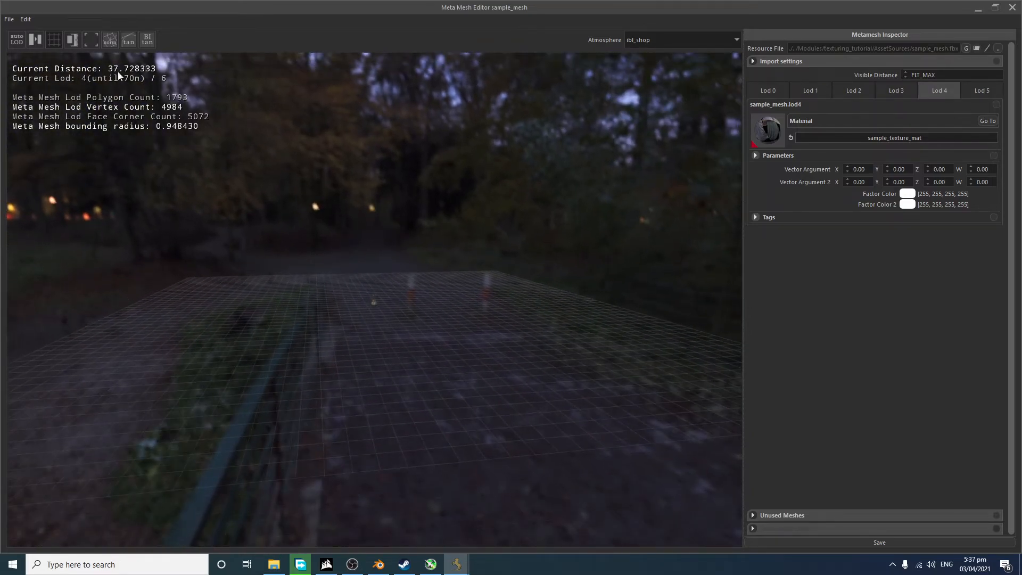
{"action": "scroll", "coordinate": [111, 79], "scroll_direction": "down", "scroll_amount": 4}
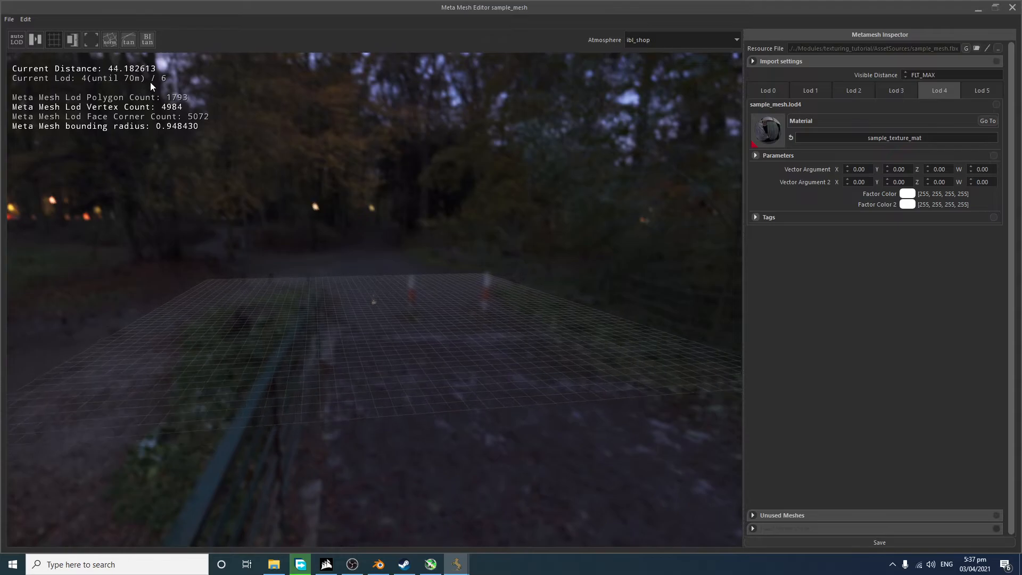
{"action": "scroll", "coordinate": [504, 257], "scroll_direction": "down", "scroll_amount": 3}
{"action": "middle_click_drag", "start_coordinate": [467, 276], "coordinate": [187, 258]}
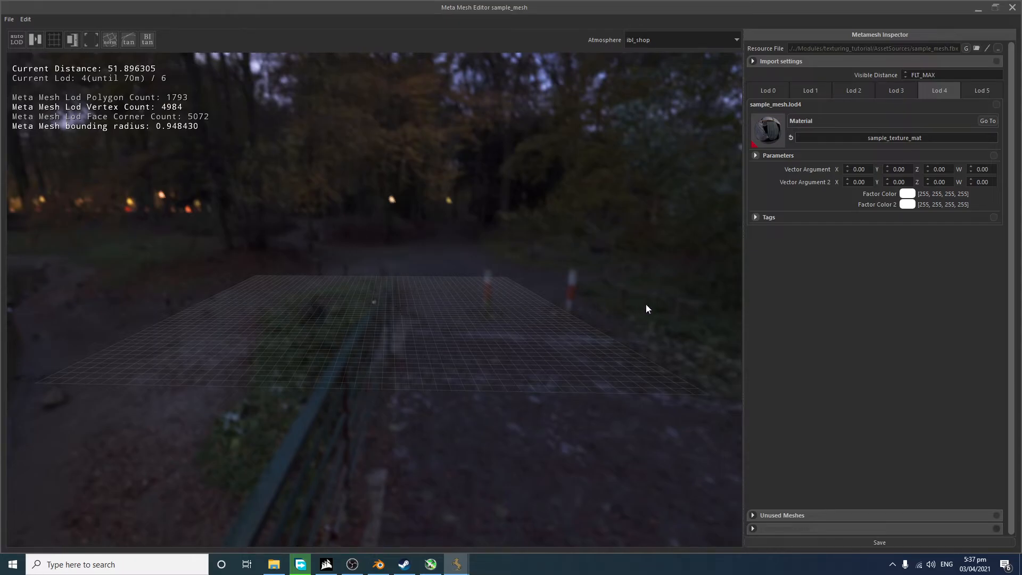
{"action": "scroll", "coordinate": [371, 306], "scroll_direction": "up", "scroll_amount": 3}
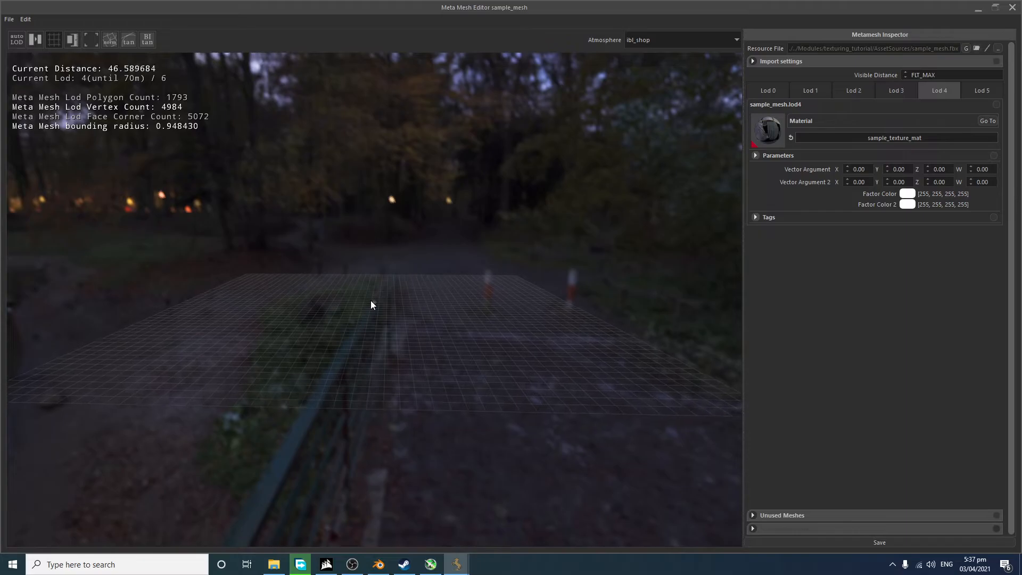
{"action": "scroll", "coordinate": [371, 301], "scroll_direction": "up", "scroll_amount": 3}
{"action": "scroll", "coordinate": [392, 298], "scroll_direction": "up", "scroll_amount": 4}
{"action": "scroll", "coordinate": [394, 282], "scroll_direction": "up", "scroll_amount": 1}
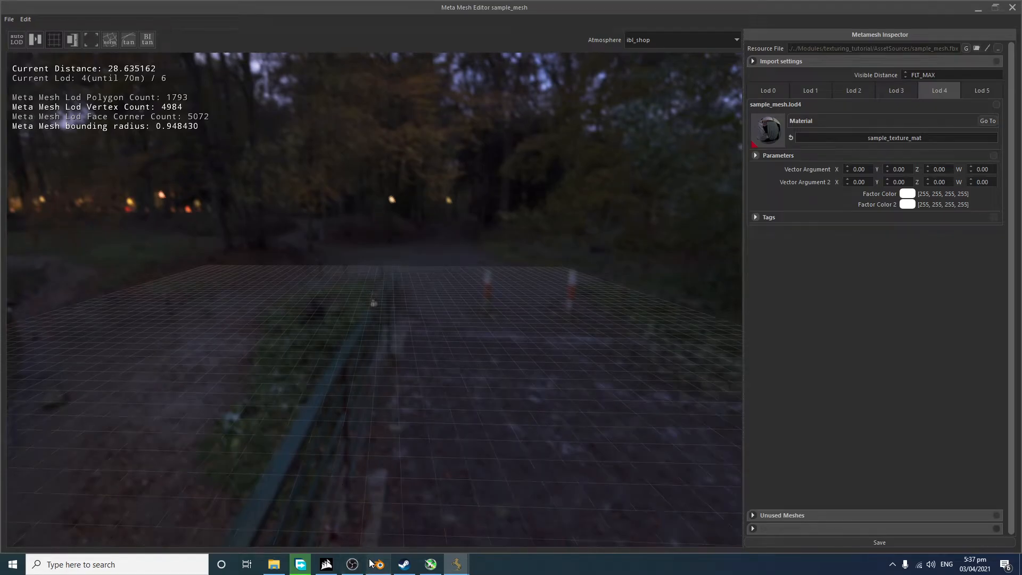
Step: Switch to Blender, select sample_mesh.lod5 and adjust its Decimate ratio to about 0.1553
{"action": "left_click", "coordinate": [372, 564]}
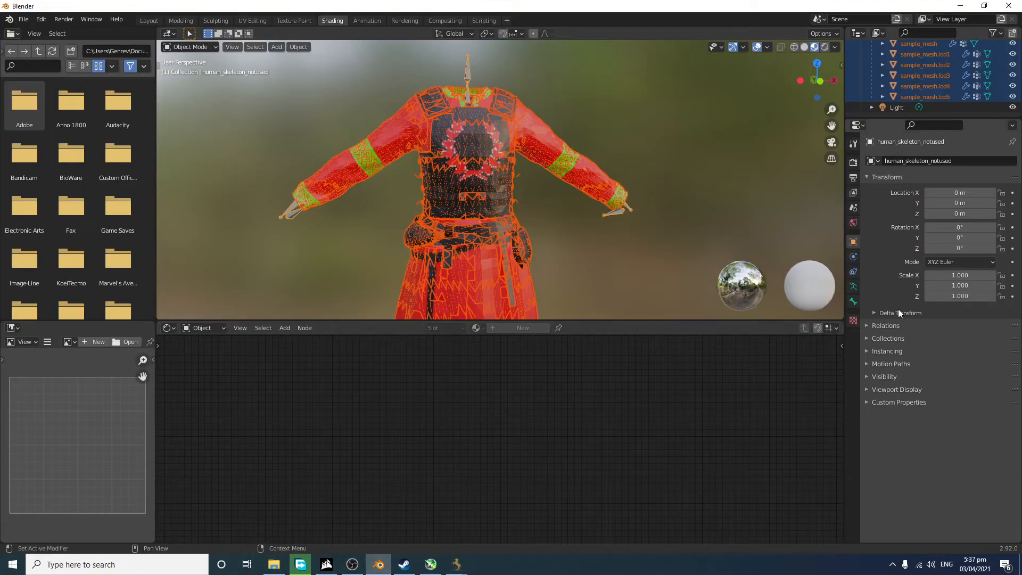
{"action": "left_click", "coordinate": [761, 163]}
{"action": "left_click", "coordinate": [946, 98]}
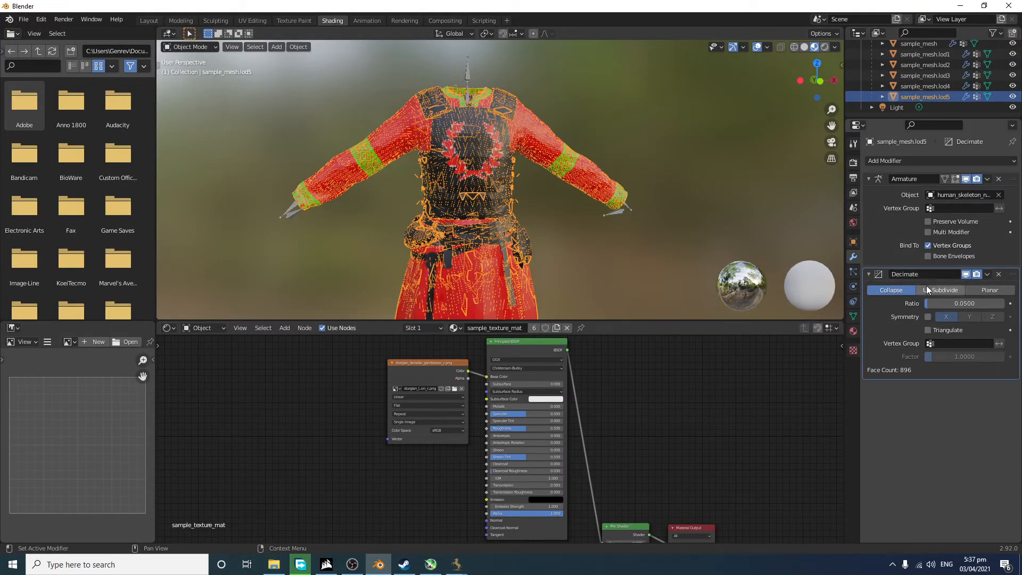
{"action": "left_click_drag", "start_coordinate": [927, 302], "coordinate": [937, 307]}
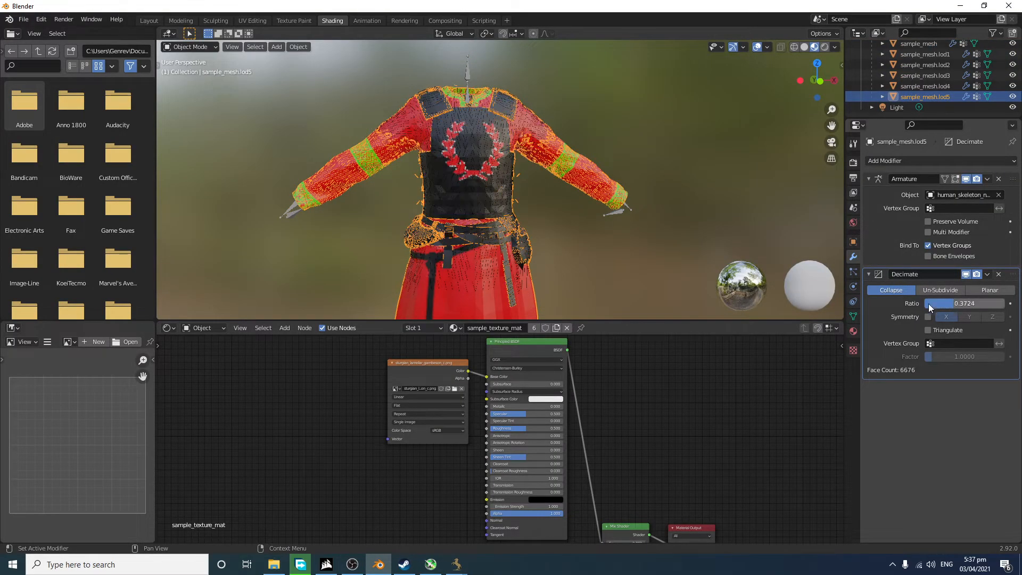
{"action": "mouse_move", "coordinate": [950, 308]}
{"action": "left_mouse_down"}
{"action": "mouse_move", "coordinate": [969, 308]}
{"action": "mouse_move", "coordinate": [934, 308]}
{"action": "left_mouse_up"}
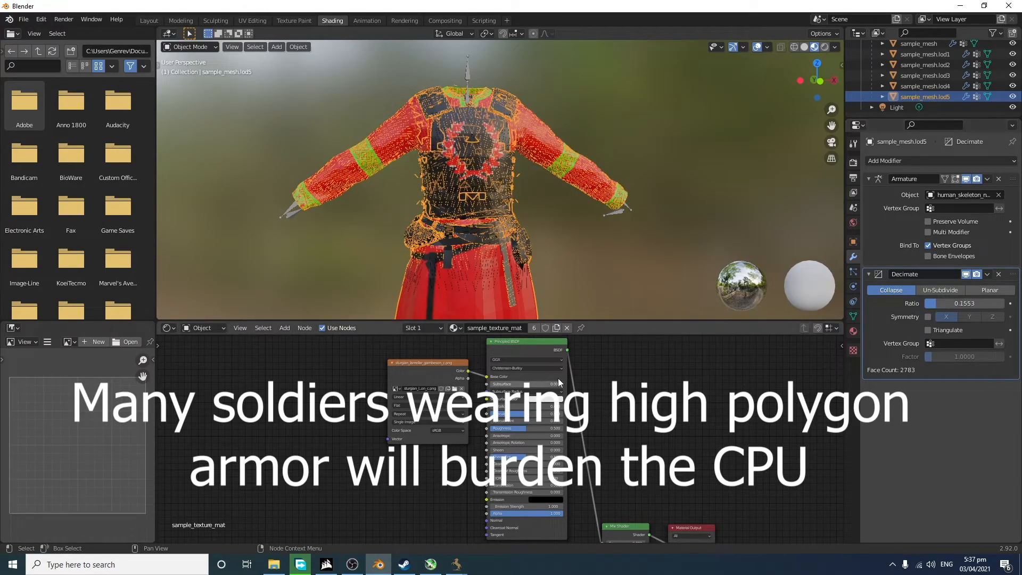
Step: Switch to File Explorer and delete the texture_tutoria folder from the Bannerlord Modules folder
{"action": "left_click", "coordinate": [459, 569]}
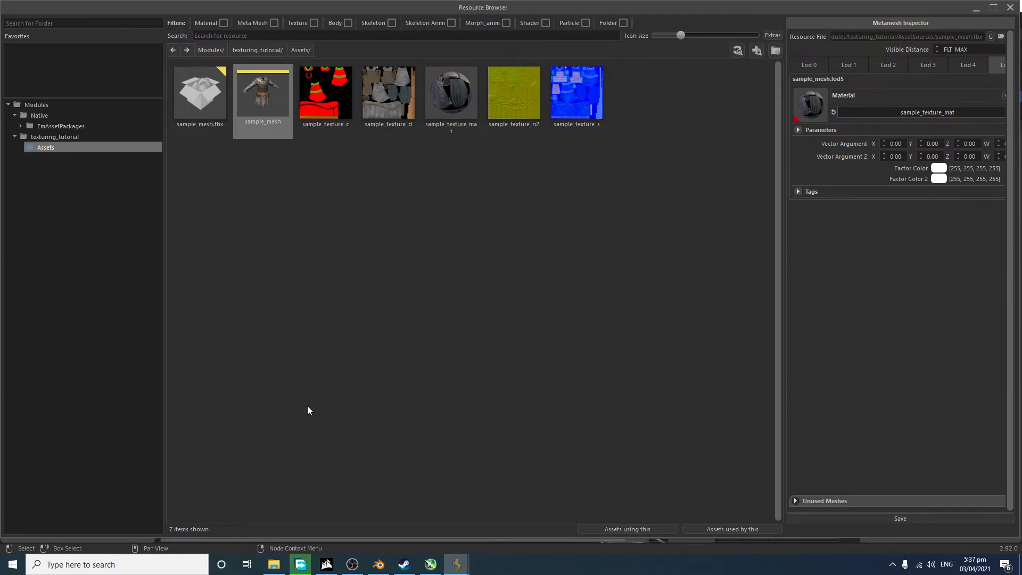
{"action": "left_click", "coordinate": [274, 564]}
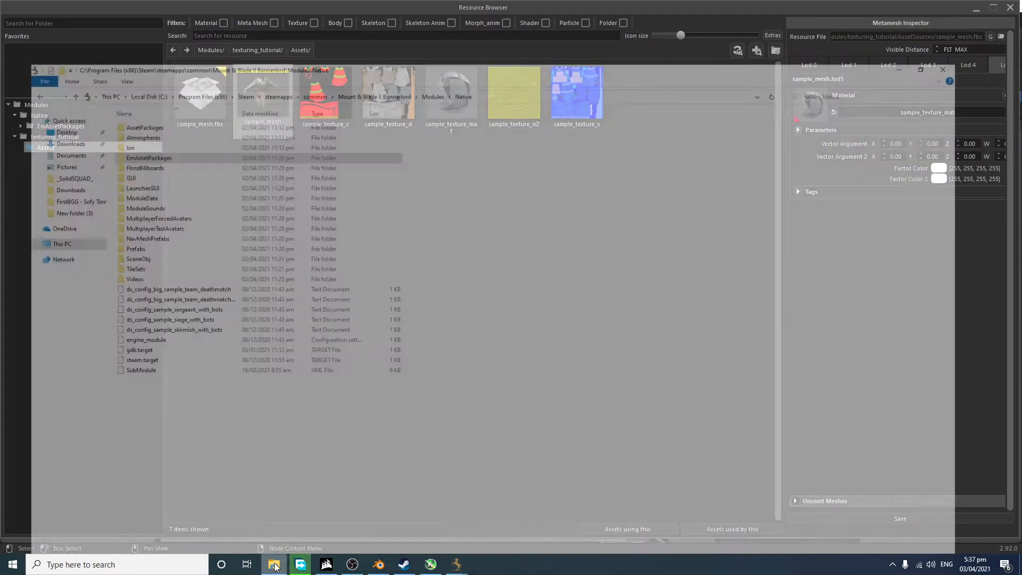
{"action": "left_click", "coordinate": [444, 35]}
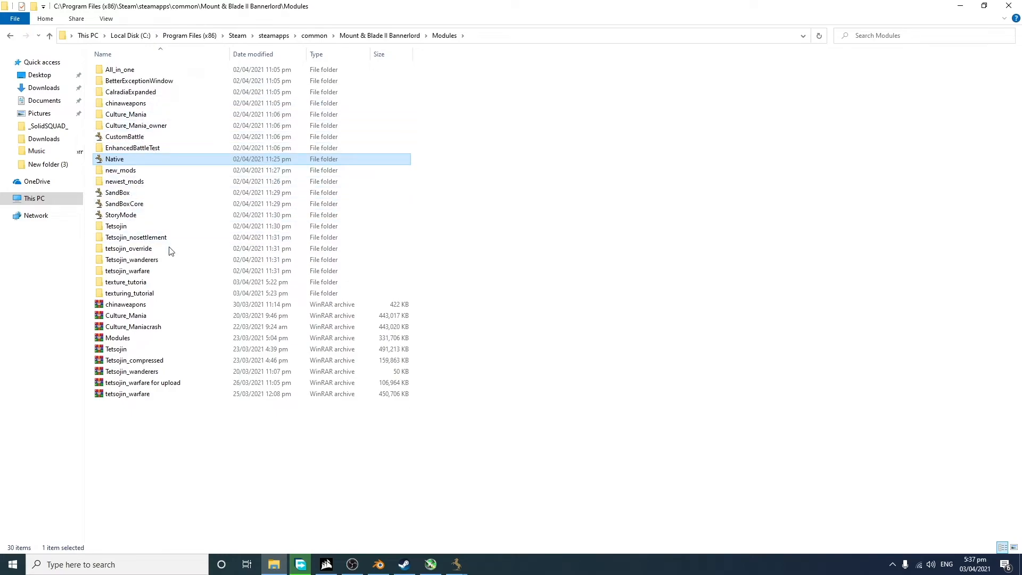
{"action": "left_click", "coordinate": [152, 259]}
{"action": "left_click", "coordinate": [137, 294]}
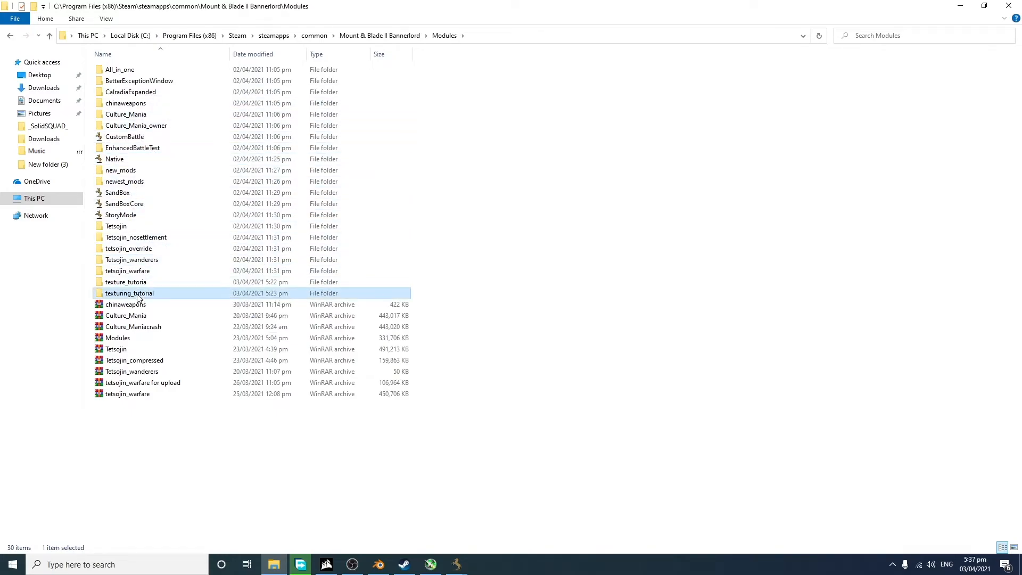
{"action": "left_click", "coordinate": [127, 285]}
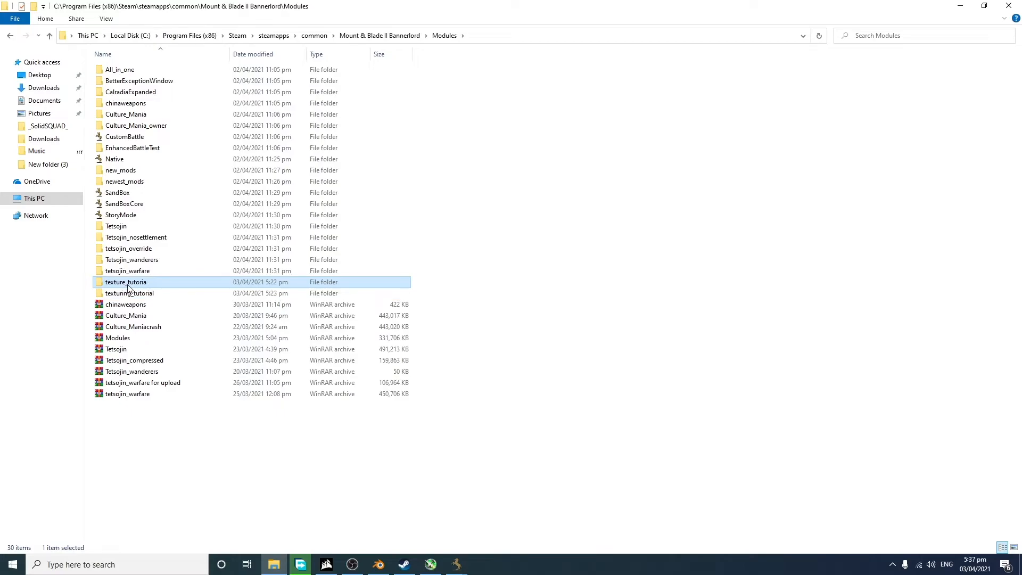
{"action": "key", "text": "Delete"}
Step: Open the texturing_tutorial module folder and look into its AssetSources and AssetPackages subfolders
{"action": "double_click", "coordinate": [133, 282]}
{"action": "double_click", "coordinate": [137, 93]}
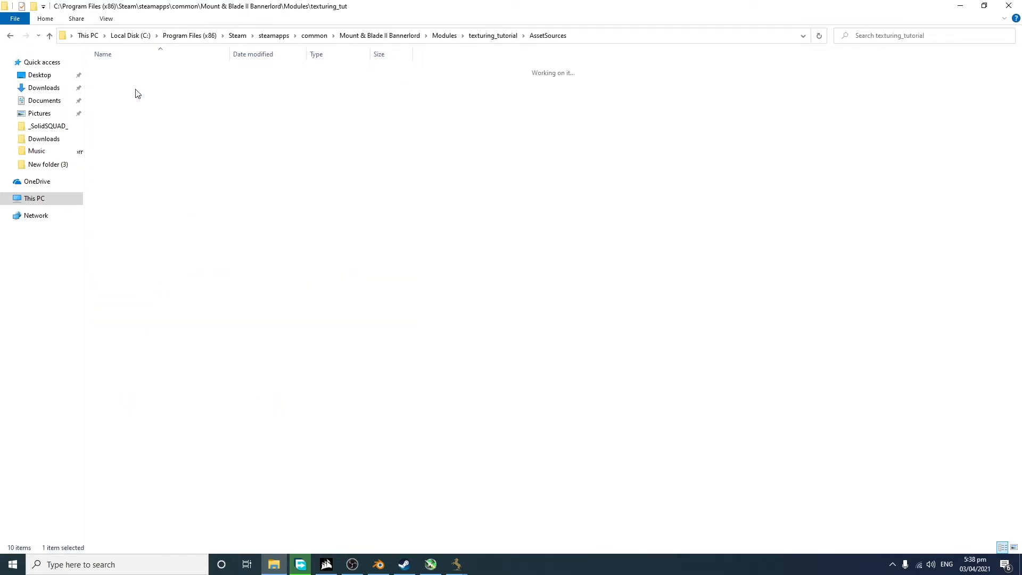
{"action": "left_click", "coordinate": [10, 36]}
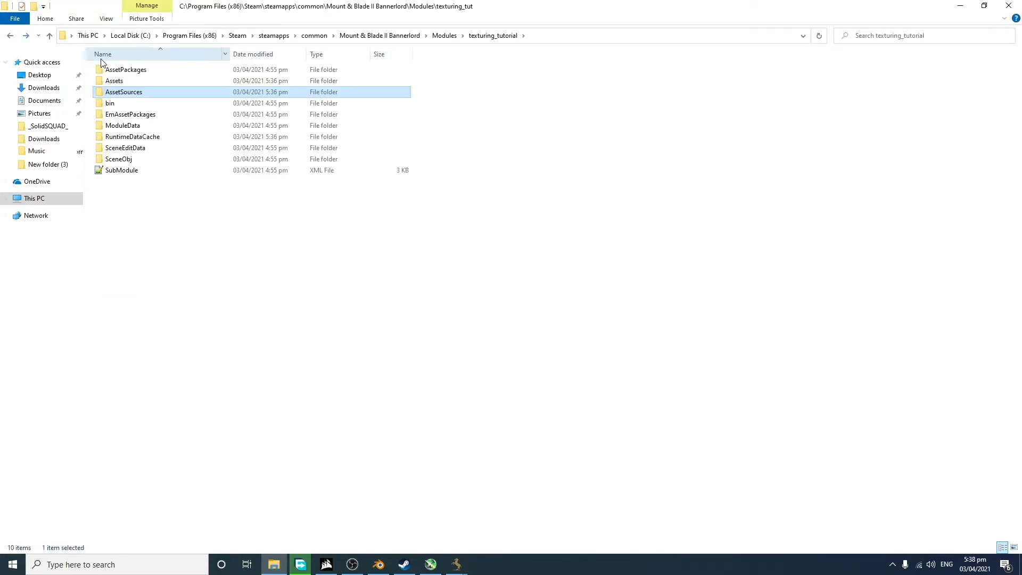
{"action": "double_click", "coordinate": [126, 69]}
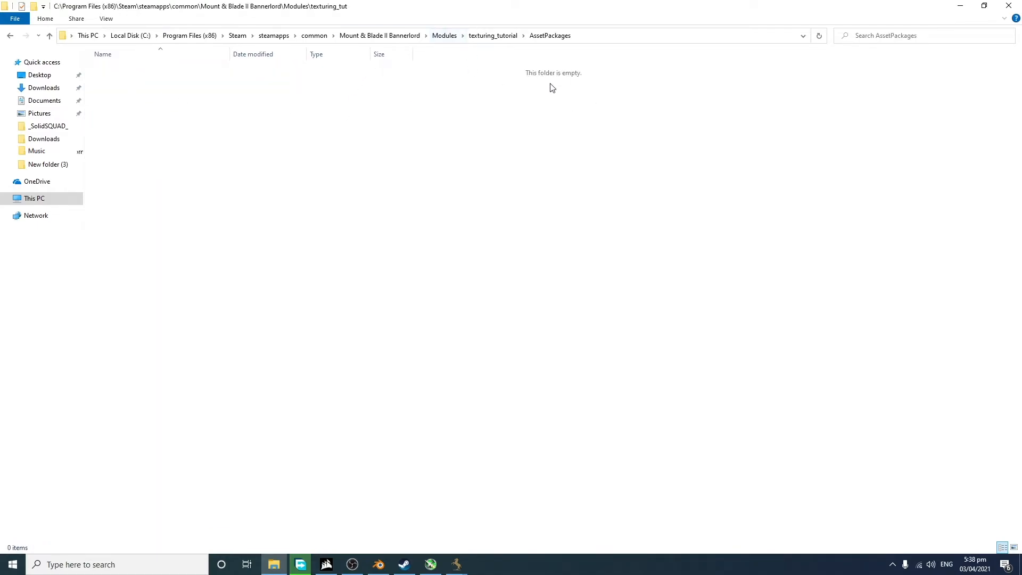
{"action": "left_click", "coordinate": [484, 35]}
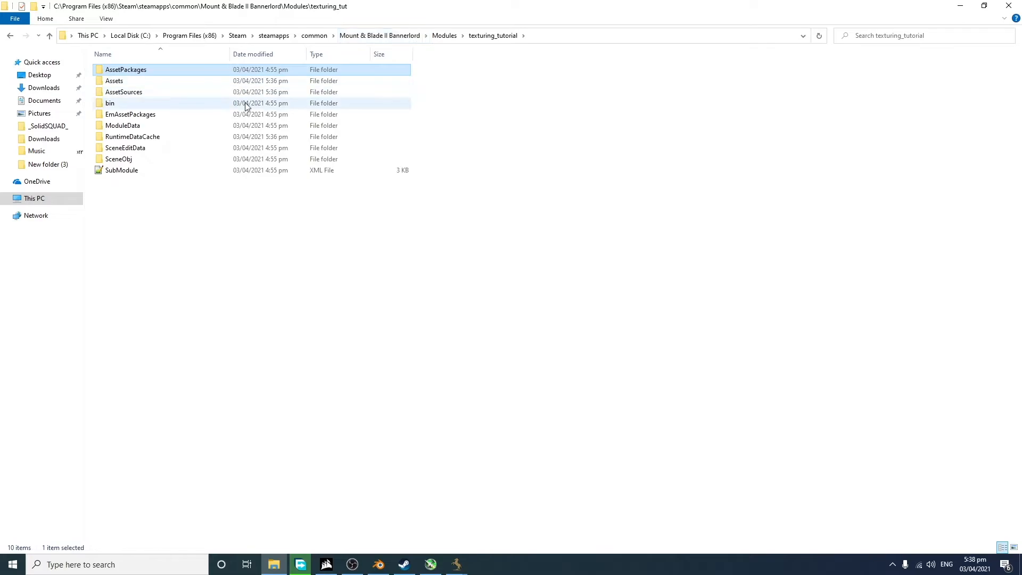
Step: Open body_armors.xml from SandBoxCore's ModuleData/spitems folder in Notepad++, close crafting_templates.xml and enlarge the text
{"action": "left_click", "coordinate": [376, 37]}
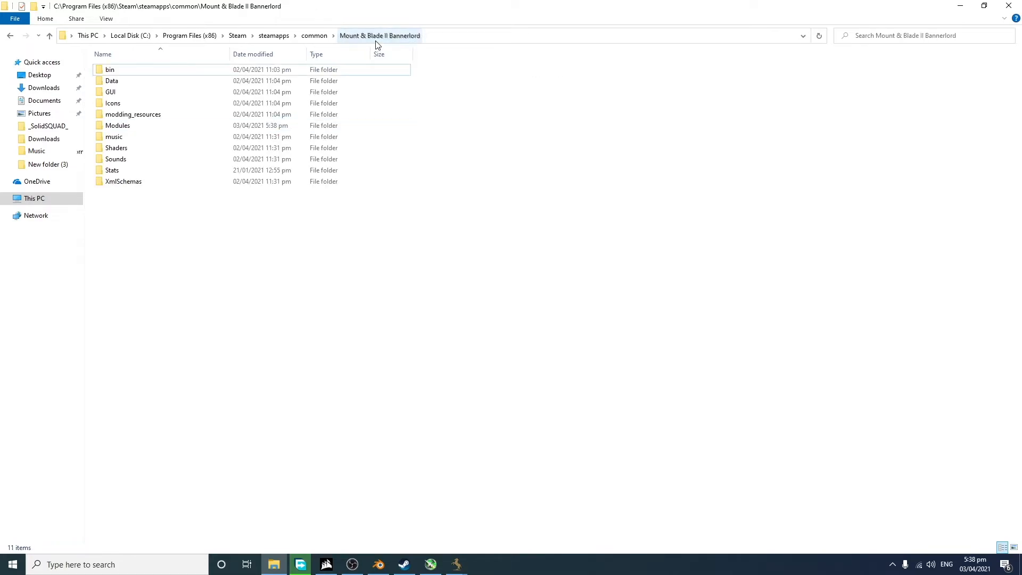
{"action": "double_click", "coordinate": [182, 126]}
{"action": "left_click", "coordinate": [169, 193]}
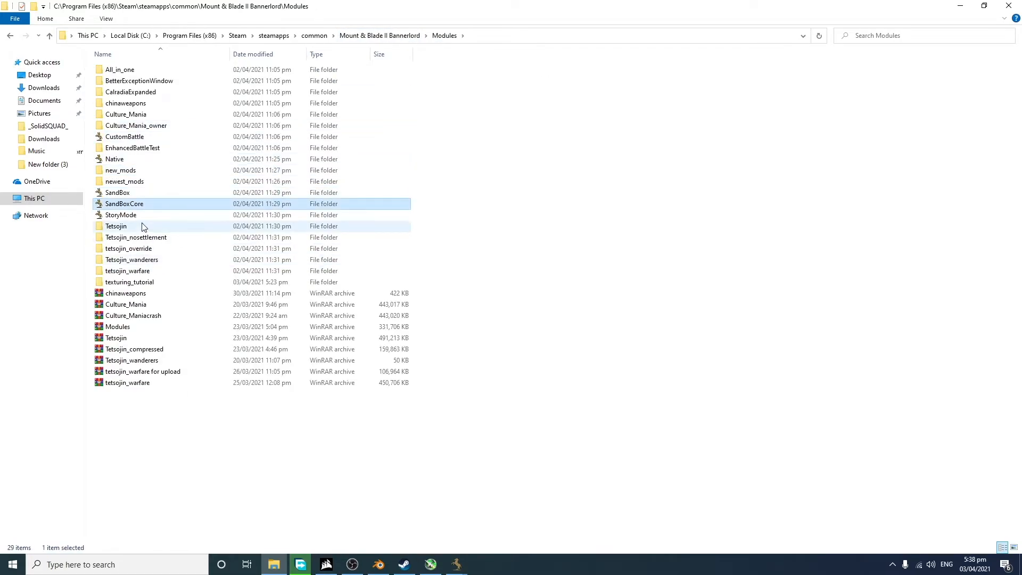
{"action": "double_click", "coordinate": [136, 204]}
{"action": "double_click", "coordinate": [135, 95]}
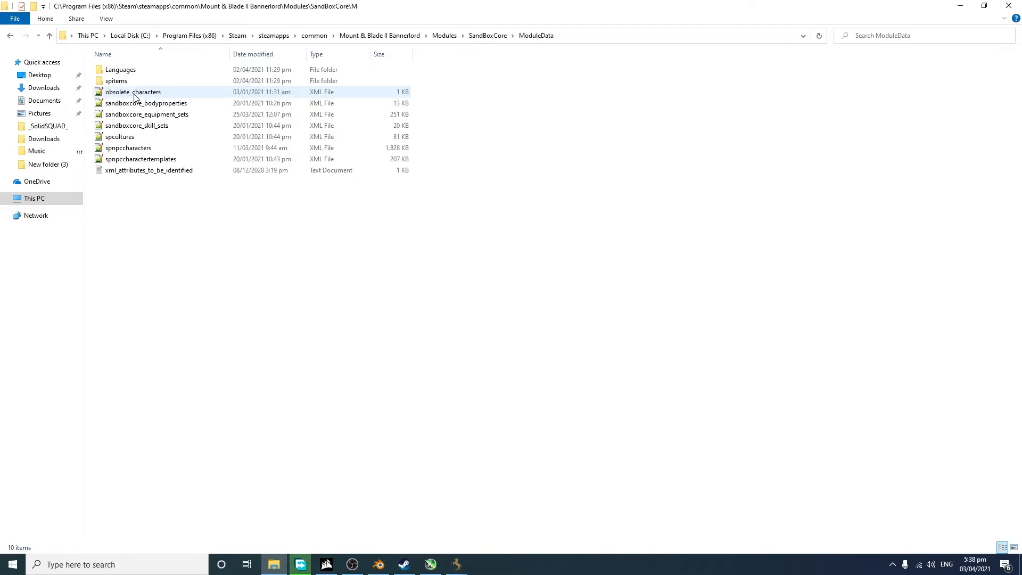
{"action": "double_click", "coordinate": [117, 80]}
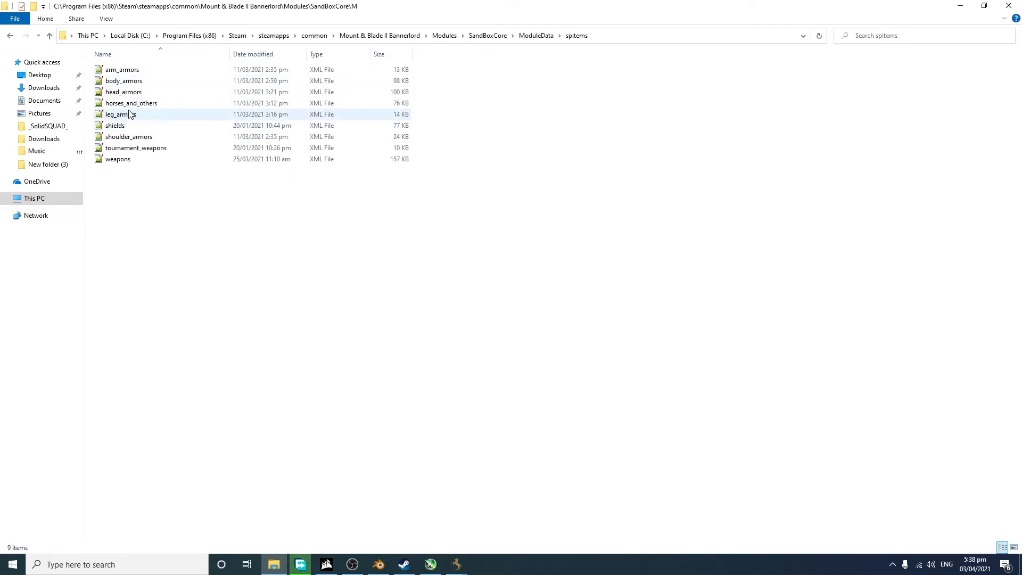
{"action": "left_click", "coordinate": [133, 84]}
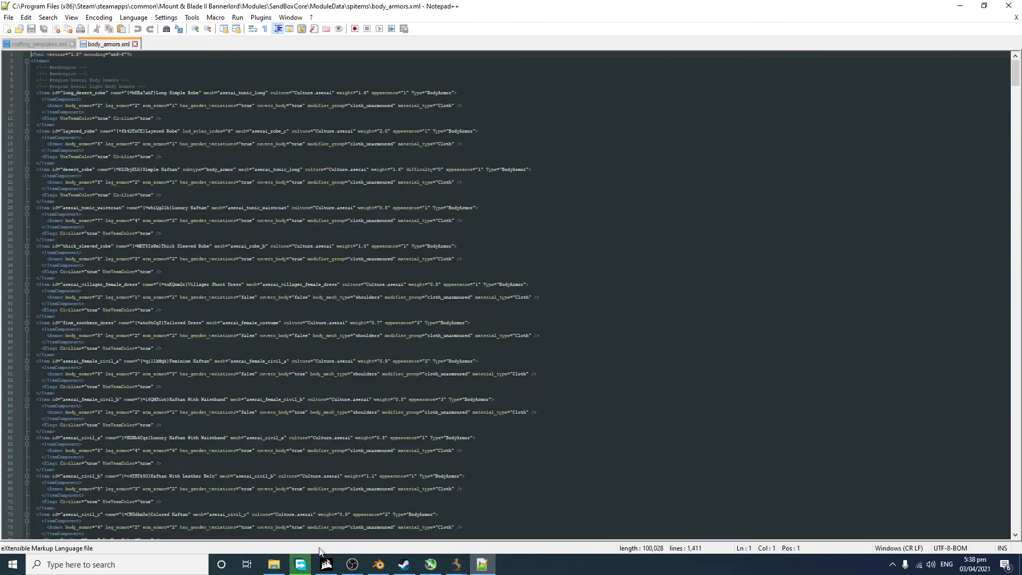
{"action": "left_click", "coordinate": [72, 44]}
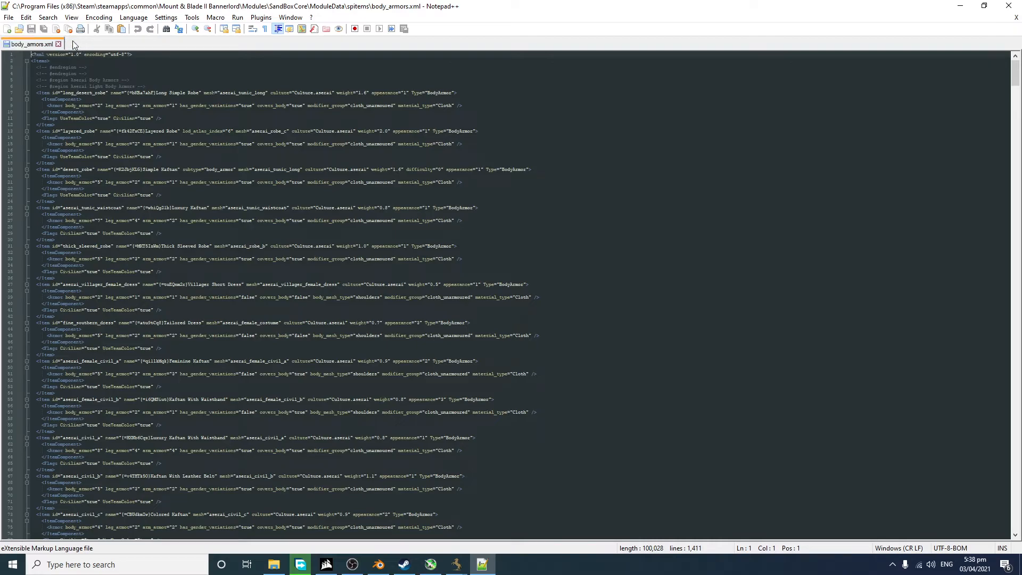
{"action": "scroll", "coordinate": [171, 77], "scroll_direction": "up", "scroll_amount": 6, "text": "ctrl"}
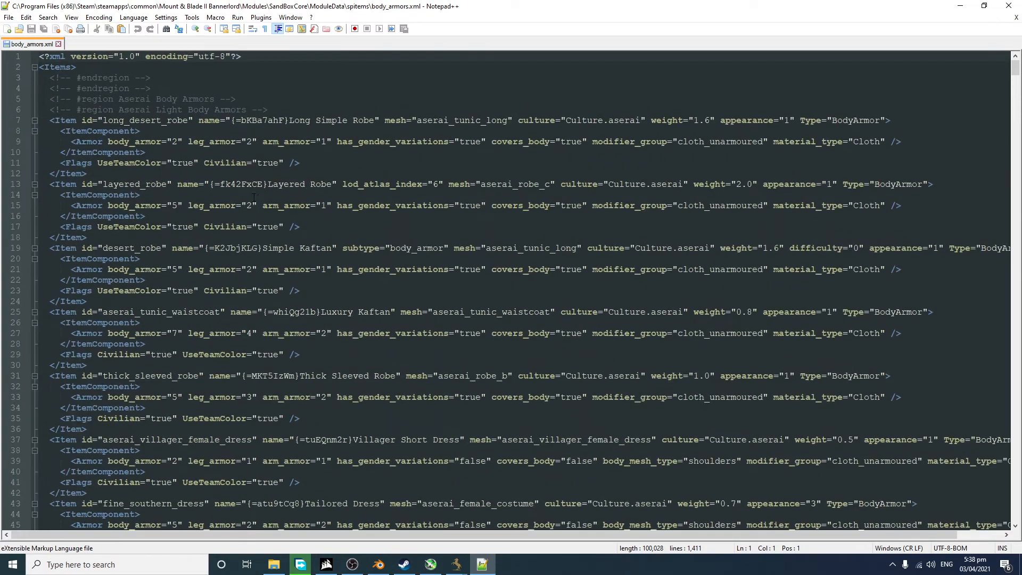
Step: Return to File Explorer and open items.xml from the texturing_tutorial module's ModuleData folder in Notepad++
{"action": "left_click", "coordinate": [274, 564]}
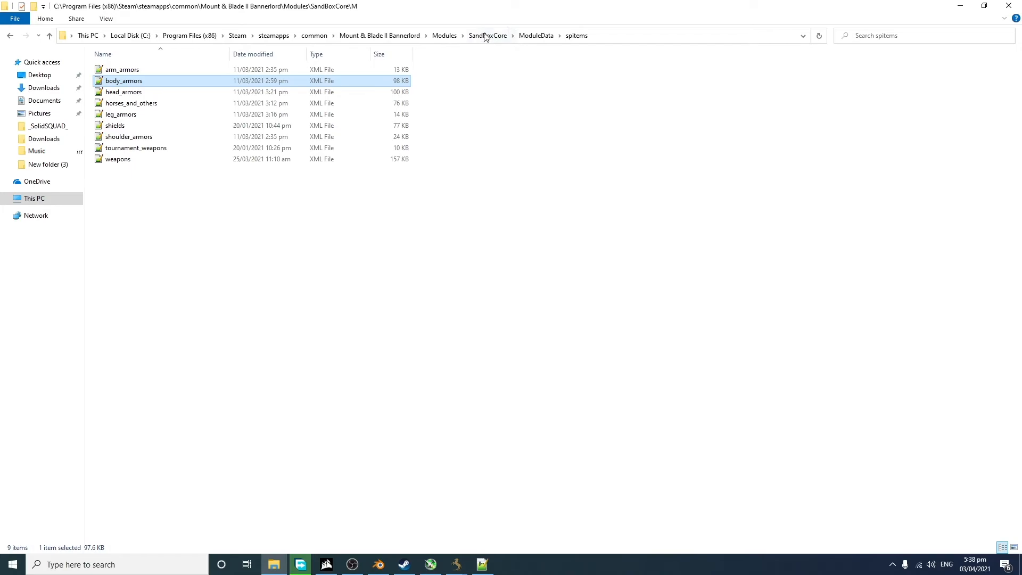
{"action": "left_click", "coordinate": [445, 36]}
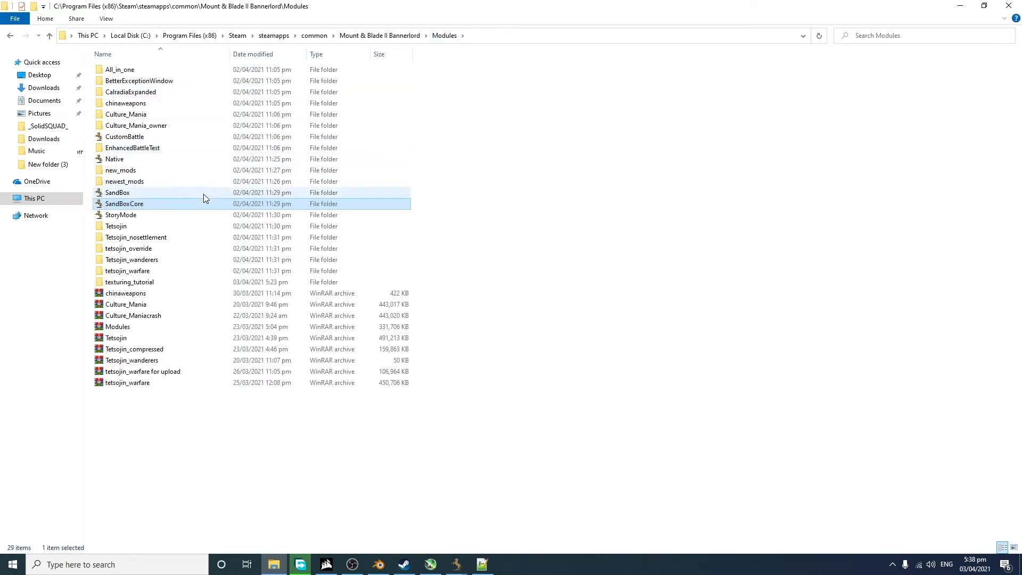
{"action": "left_click", "coordinate": [129, 283]}
{"action": "double_click", "coordinate": [129, 285]}
{"action": "double_click", "coordinate": [131, 126]}
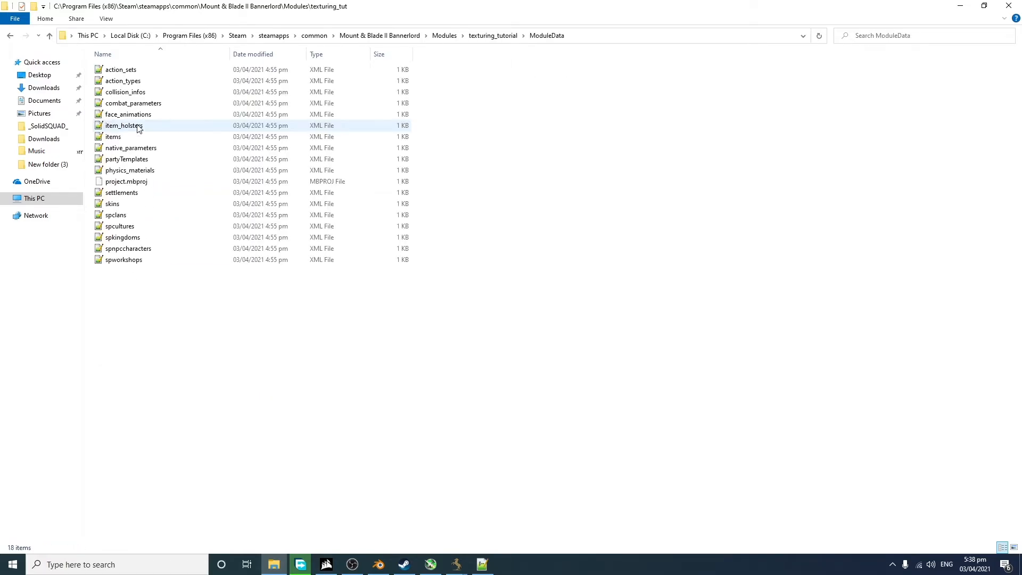
{"action": "double_click", "coordinate": [130, 137]}
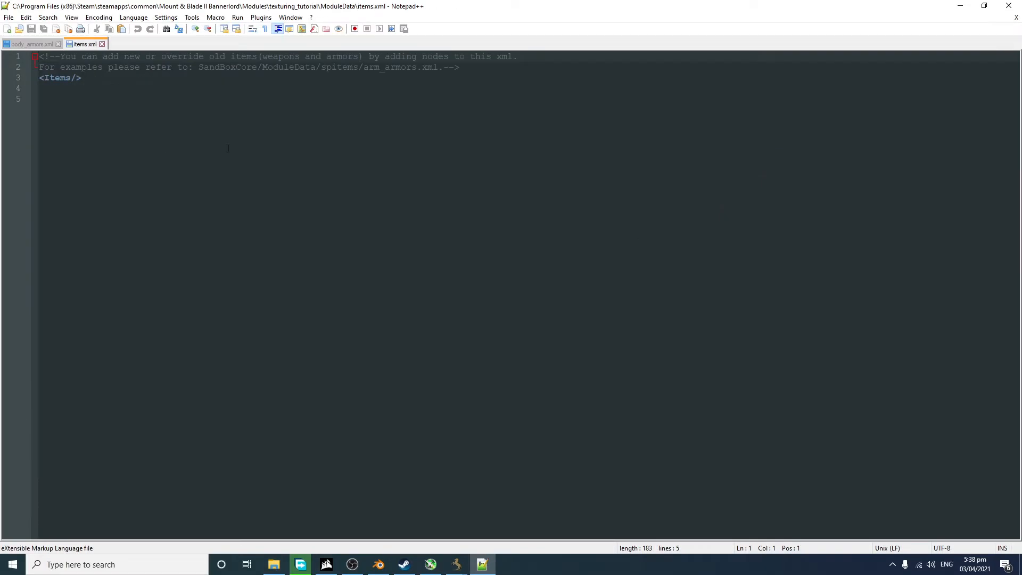
Step: Replace the entire contents of items.xml with a copy of everything in body_armors.xml
{"action": "left_click", "coordinate": [31, 43]}
{"action": "left_click", "coordinate": [194, 162]}
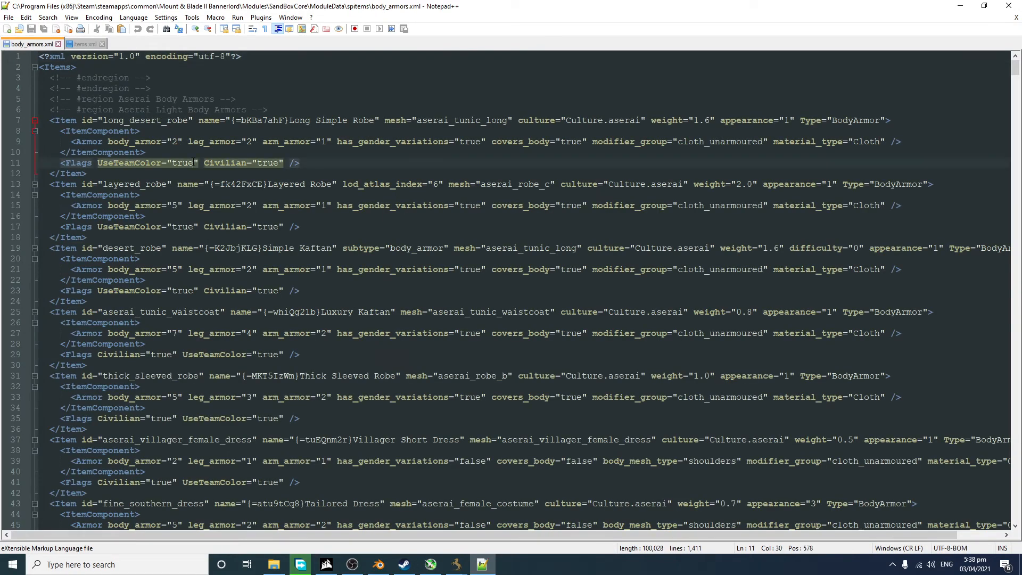
{"action": "key", "text": "ctrl+a"}
{"action": "key", "text": "ctrl+c"}
{"action": "key", "text": "ctrl+Tab"}
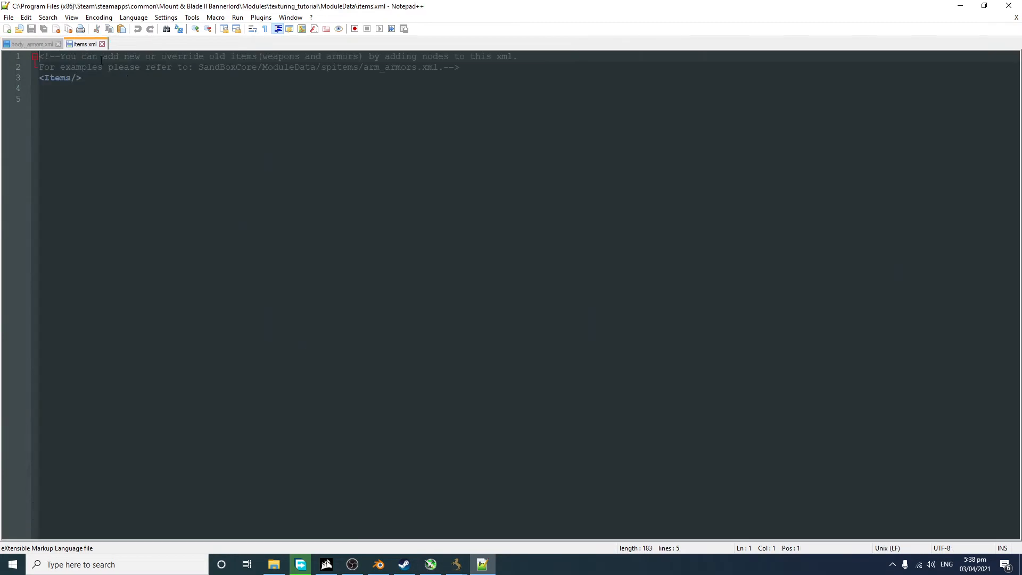
{"action": "key", "text": "ctrl+v"}
{"action": "key", "text": "ctrl+a"}
{"action": "key", "text": "ctrl+v"}
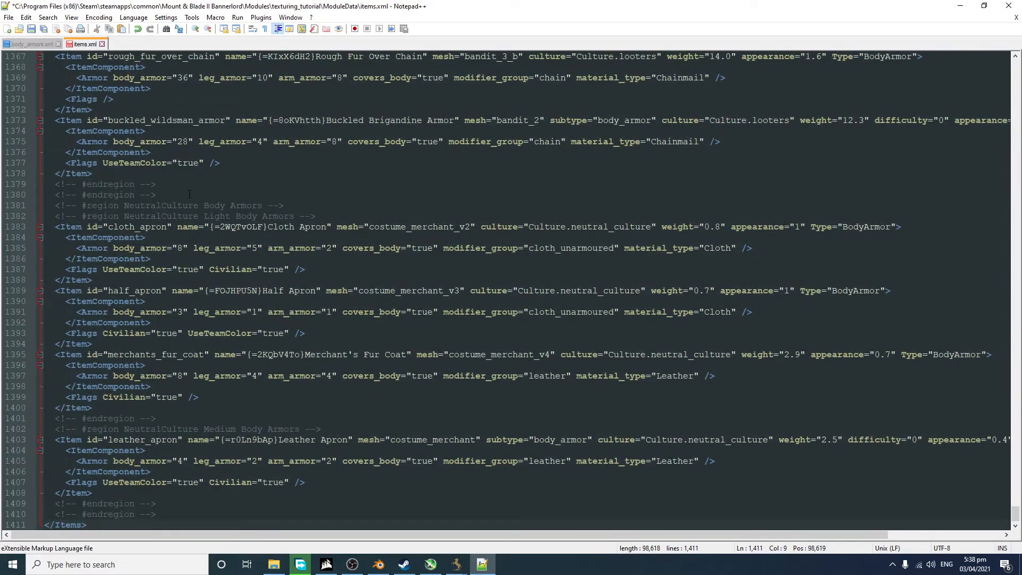
Step: Find the sturgian_lamellar_gambeson_heavy item and delete all other content, keeping only its block inside the Items element
{"action": "key", "text": "ctrl+f"}
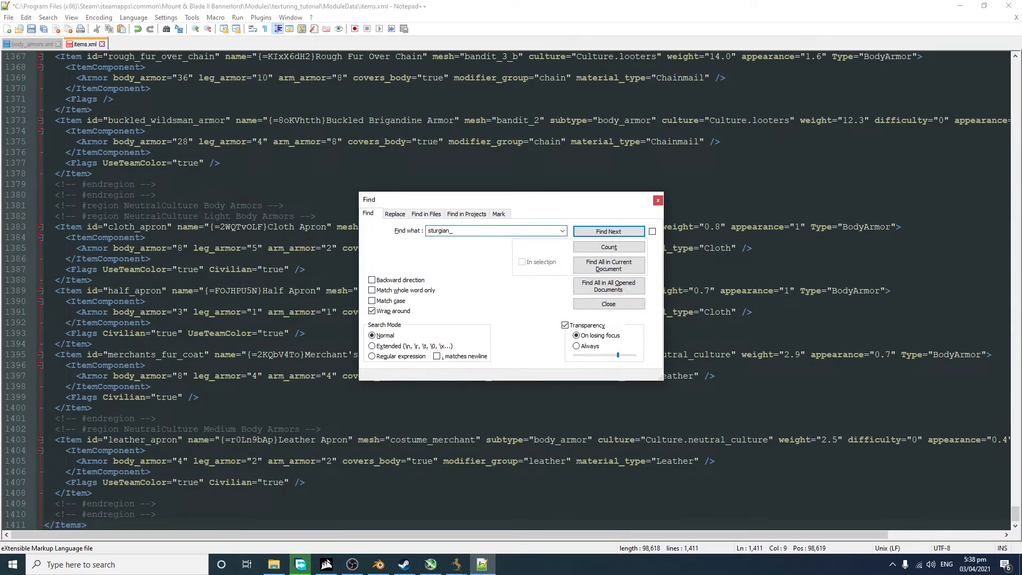
{"action": "type", "text": "sturgian_lamellar_gam"}
{"action": "key", "text": "Return"}
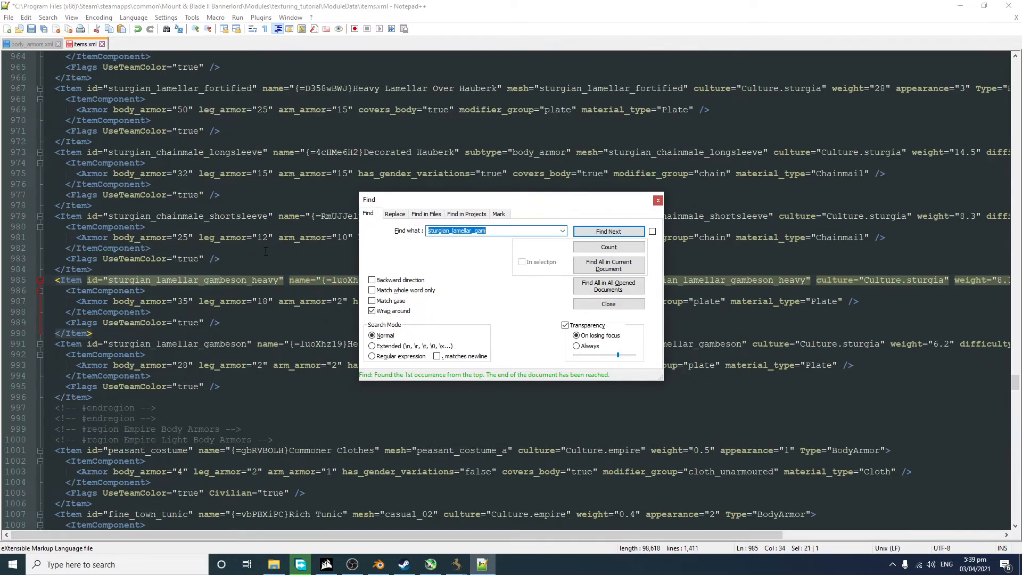
{"action": "left_click_drag", "start_coordinate": [65, 350], "coordinate": [55, 344]}
{"action": "left_click_drag", "start_coordinate": [56, 281], "coordinate": [132, 334]}
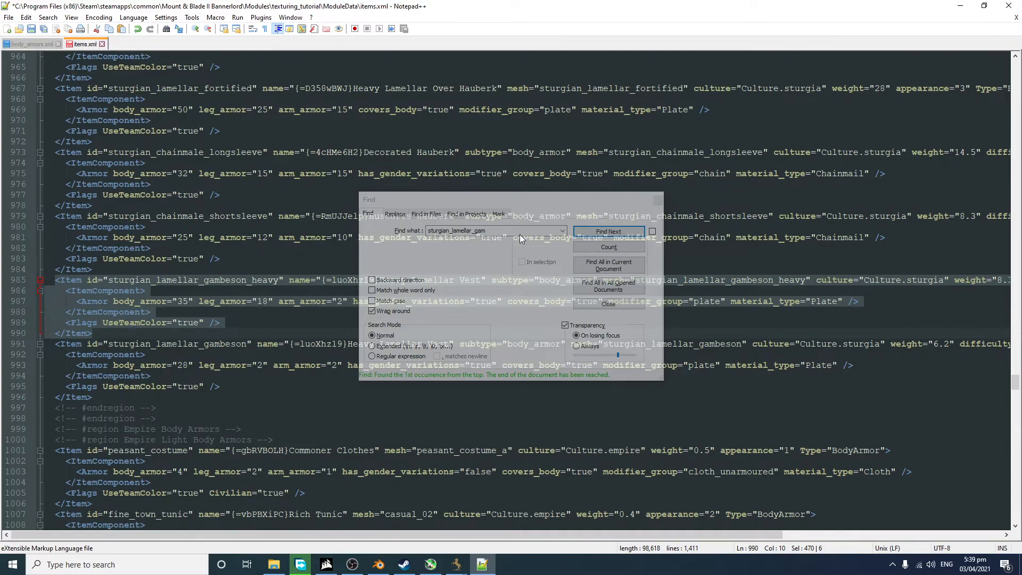
{"action": "key", "text": "ctrl+f"}
{"action": "left_click_drag", "start_coordinate": [1016, 382], "coordinate": [1016, 64]}
{"action": "left_click", "coordinate": [174, 518]}
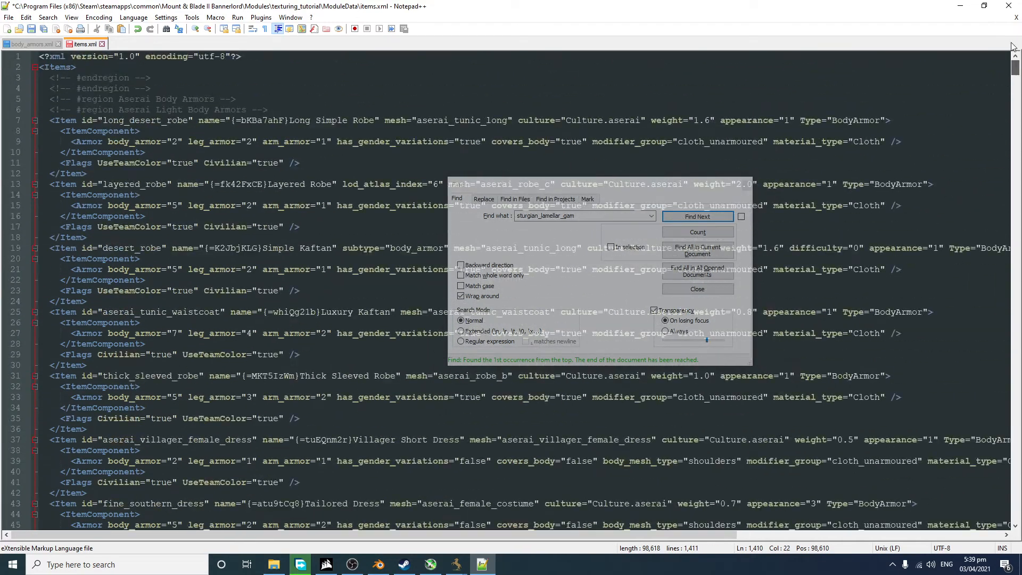
{"action": "left_click", "coordinate": [50, 80], "text": "shift"}
{"action": "key", "text": "Delete"}
Step: Set both the id and the mesh attribute of the remaining item to sample_mesh and save items.xml
{"action": "left_click", "coordinate": [168, 80]}
{"action": "double_click", "coordinate": [167, 80]}
{"action": "type", "text": "sample_"}
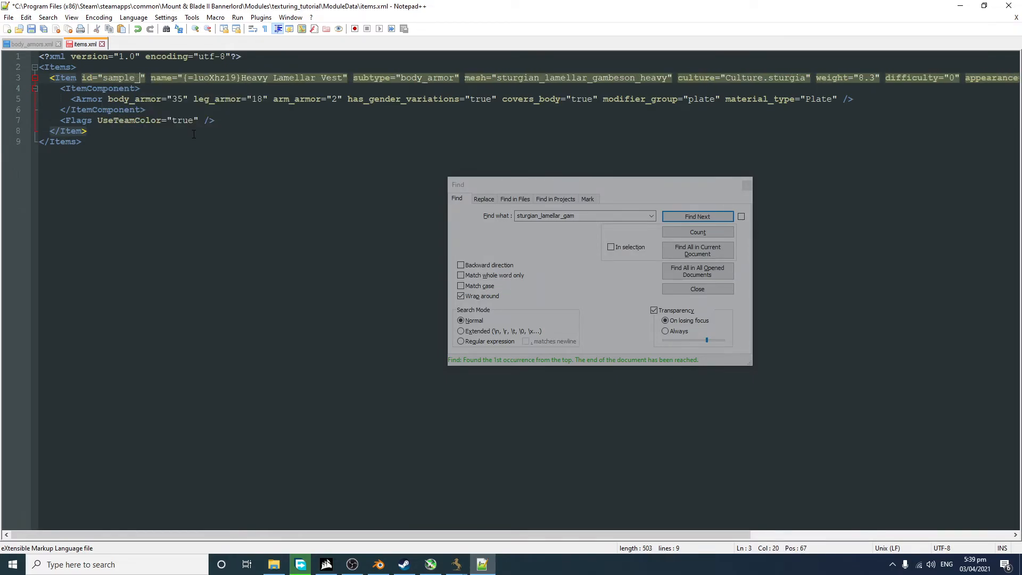
{"action": "type", "text": "mesh"}
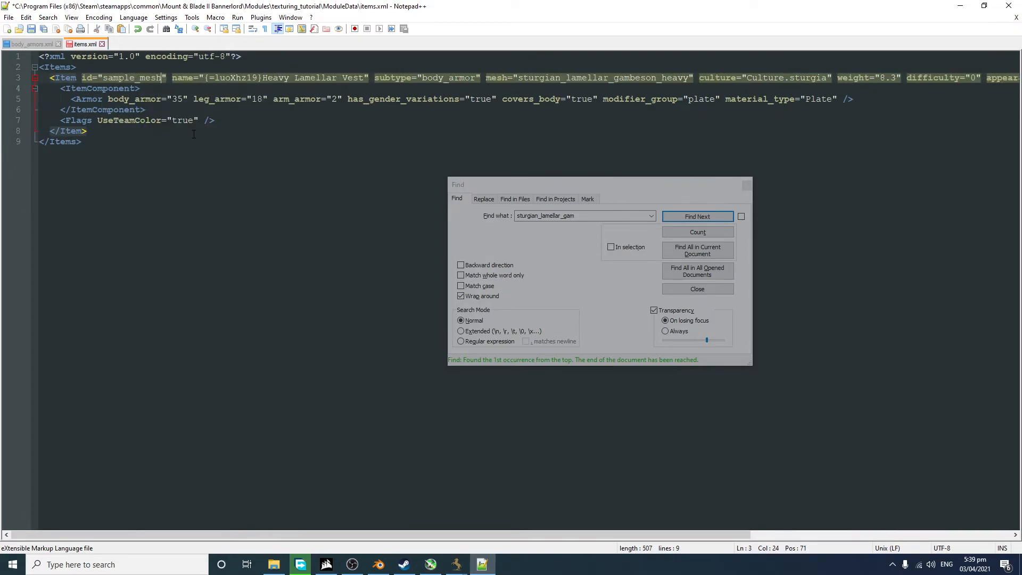
{"action": "double_click", "coordinate": [142, 79]}
{"action": "double_click", "coordinate": [549, 79]}
{"action": "key", "text": "ctrl+v"}
{"action": "key", "text": "ctrl+s"}
Step: Compare the item's mesh attribute with the sample_mesh asset in the Resource Browser and return to items.xml
{"action": "left_click_drag", "start_coordinate": [487, 78], "coordinate": [578, 79]}
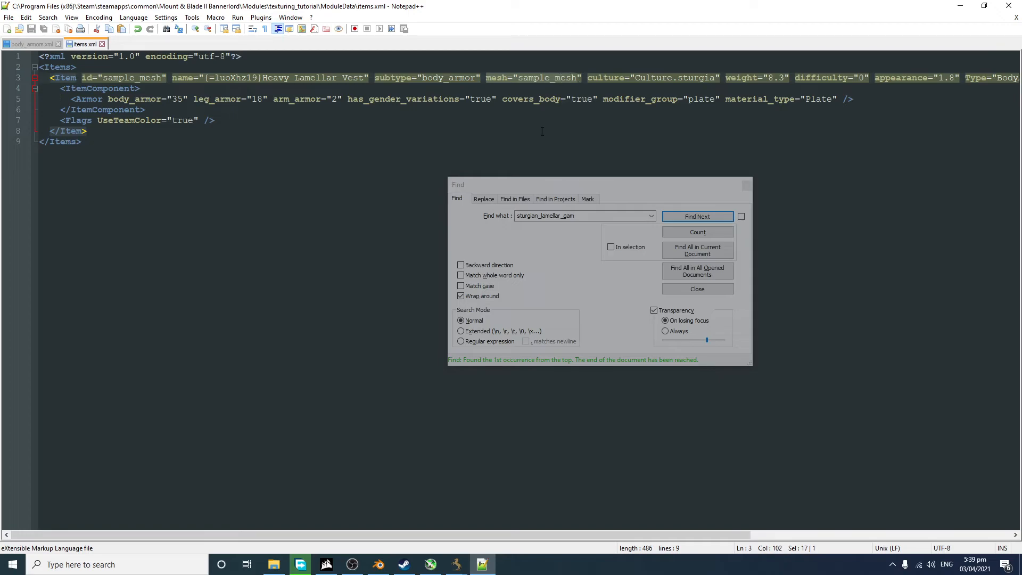
{"action": "mouse_move", "coordinate": [467, 572]}
{"action": "left_click", "coordinate": [494, 521]}
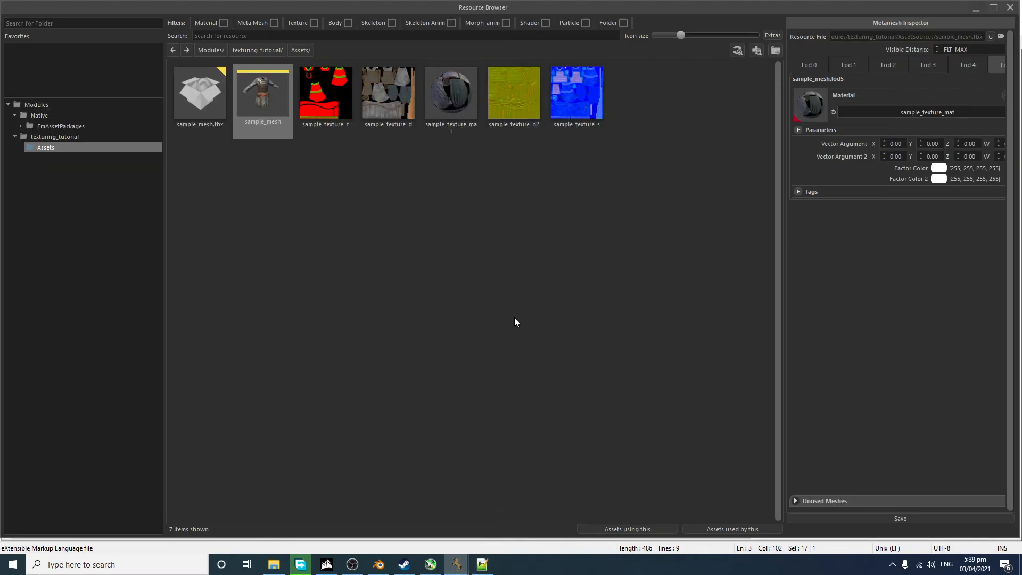
{"action": "left_click", "coordinate": [482, 564]}
{"action": "left_click", "coordinate": [361, 228]}
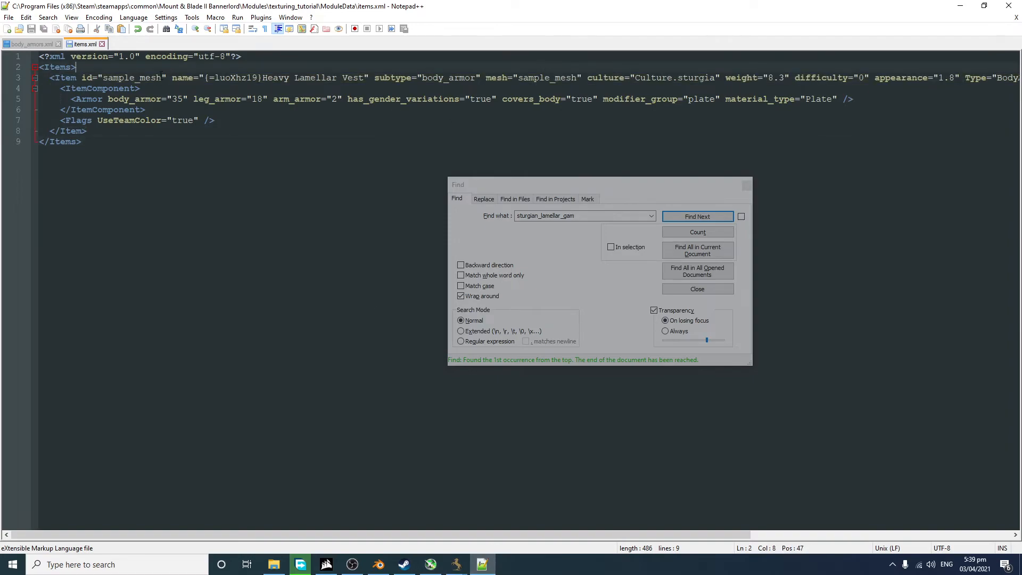
Step: Change the item's name attribute to AAAAAA and save items.xml
{"action": "double_click", "coordinate": [121, 79]}
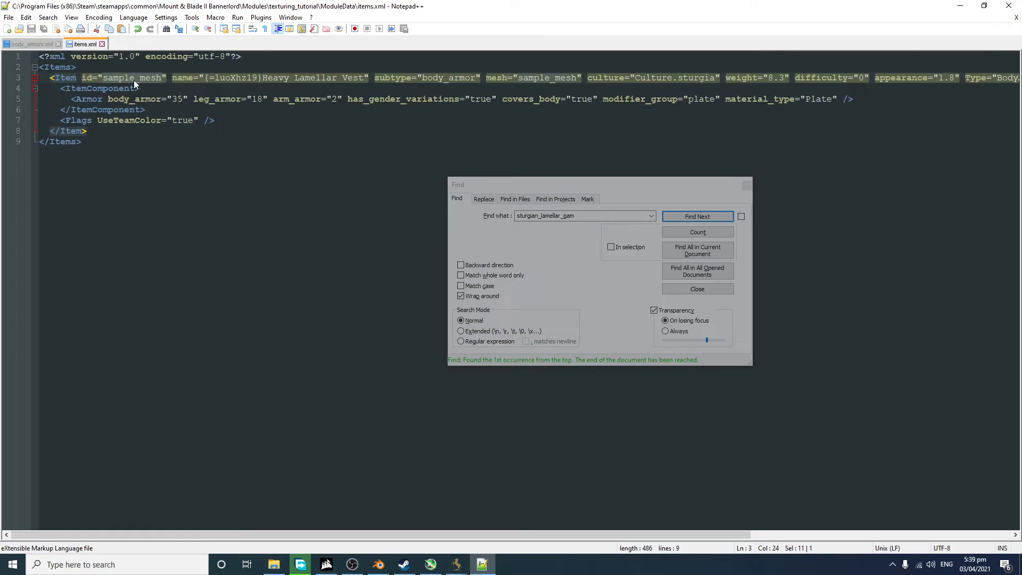
{"action": "left_click", "coordinate": [126, 78]}
{"action": "left_click_drag", "start_coordinate": [206, 78], "coordinate": [366, 78]}
{"action": "type", "text": "AAAAAA"}
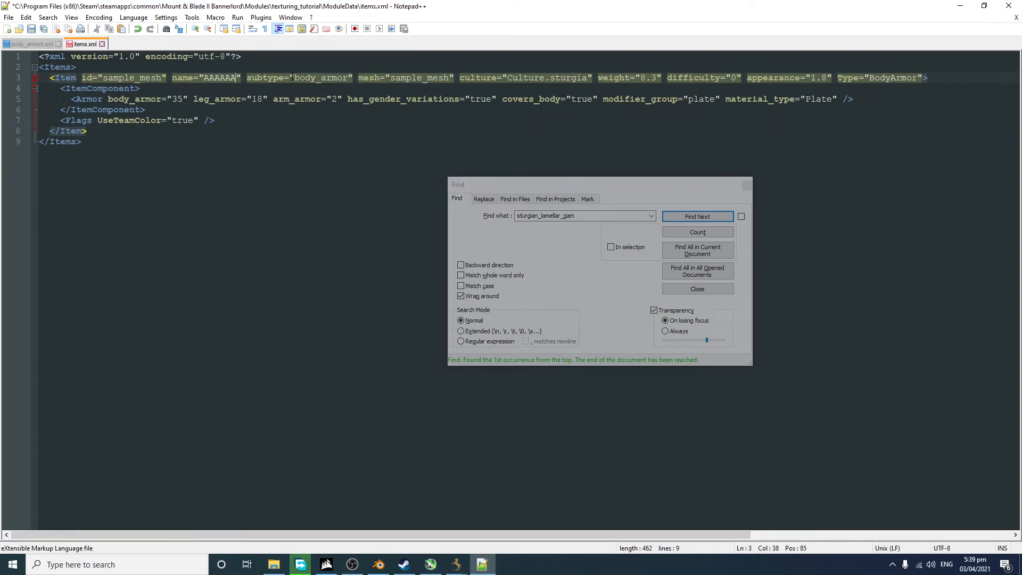
{"action": "key", "text": "ctrl+s"}
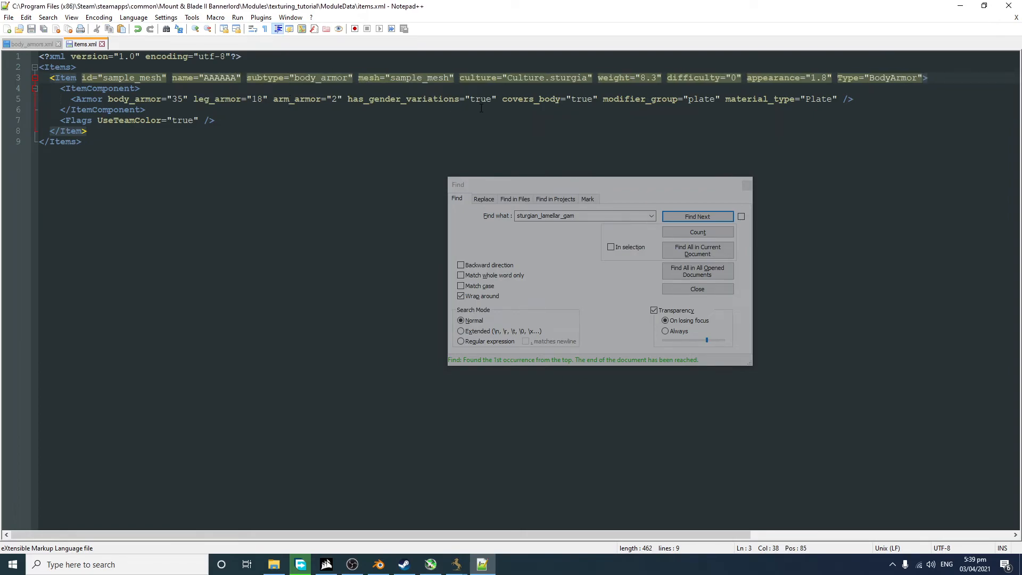
Step: Examine the item's culture and difficulty attributes
{"action": "double_click", "coordinate": [567, 77]}
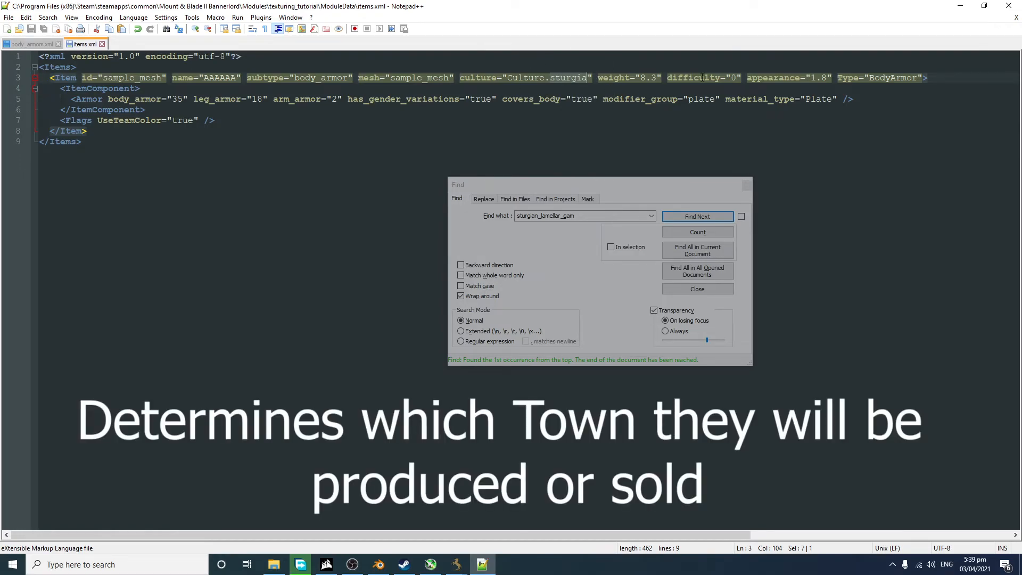
{"action": "double_click", "coordinate": [736, 79]}
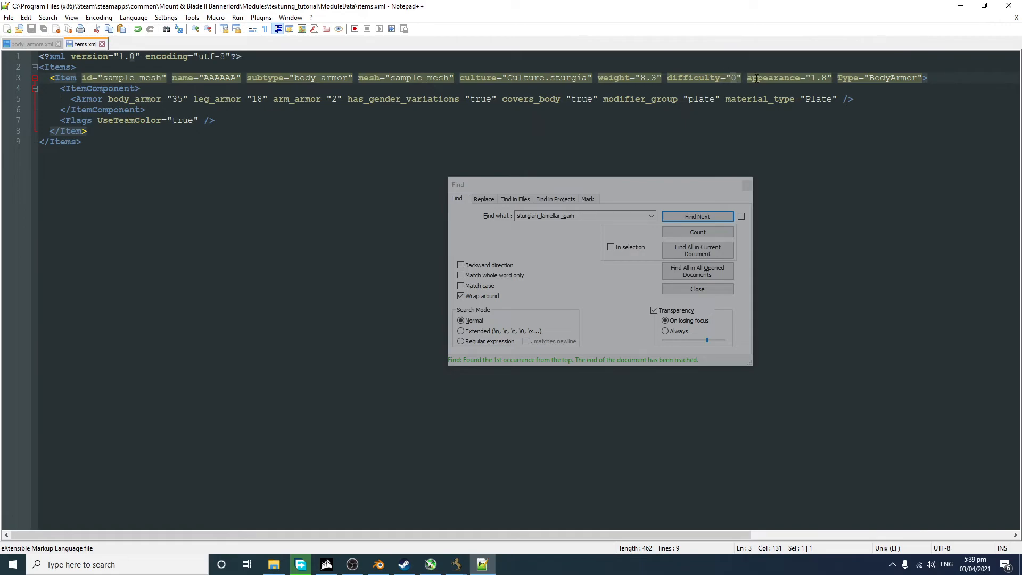
{"action": "key", "text": "ctrl+f"}
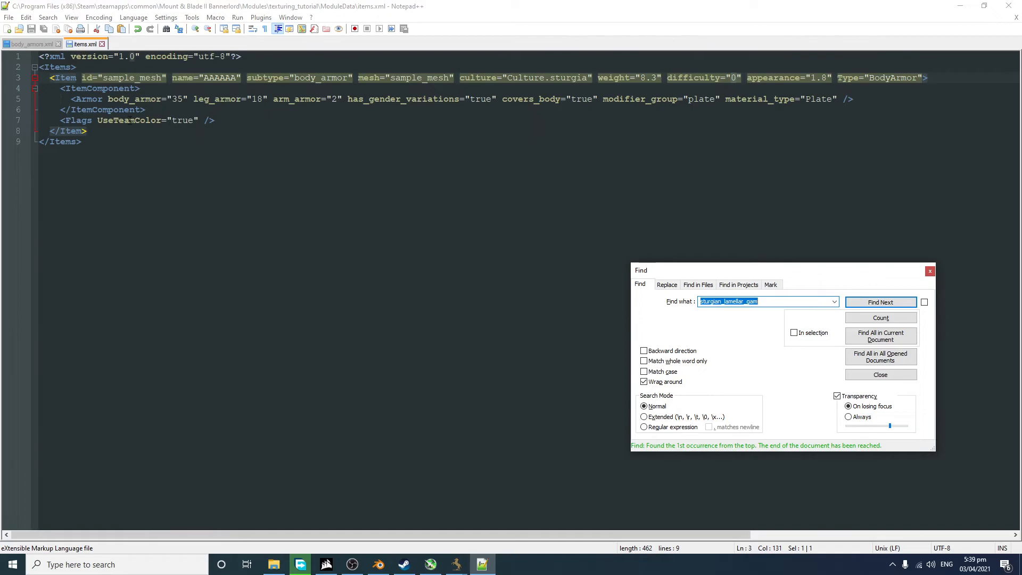
Step: Examine the UseTeamColor flag together with the sample_texture_c texture in the Resource Browser, and return to items.xml
{"action": "left_click_drag", "start_coordinate": [60, 121], "coordinate": [227, 124]}
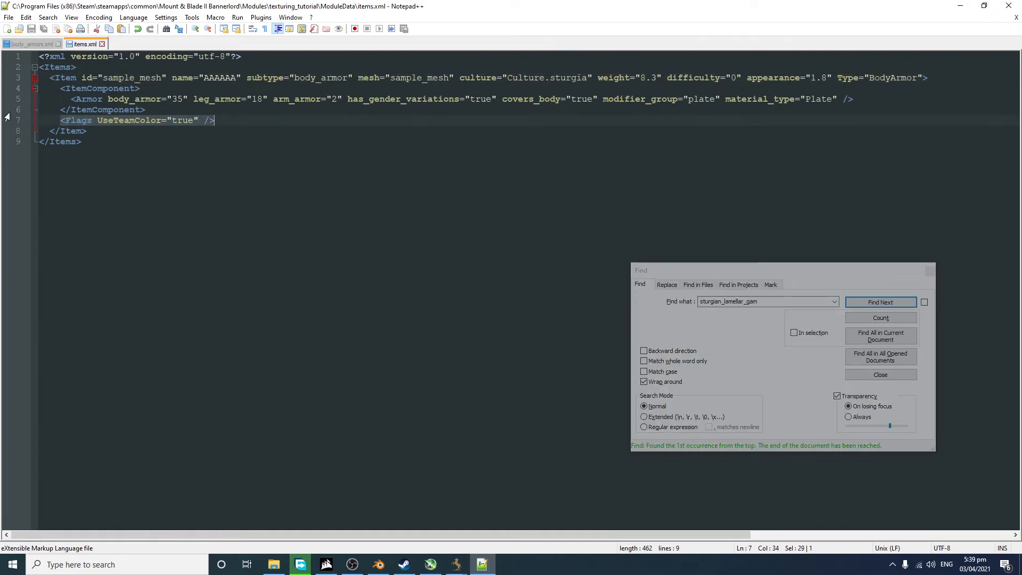
{"action": "key", "text": "Down"}
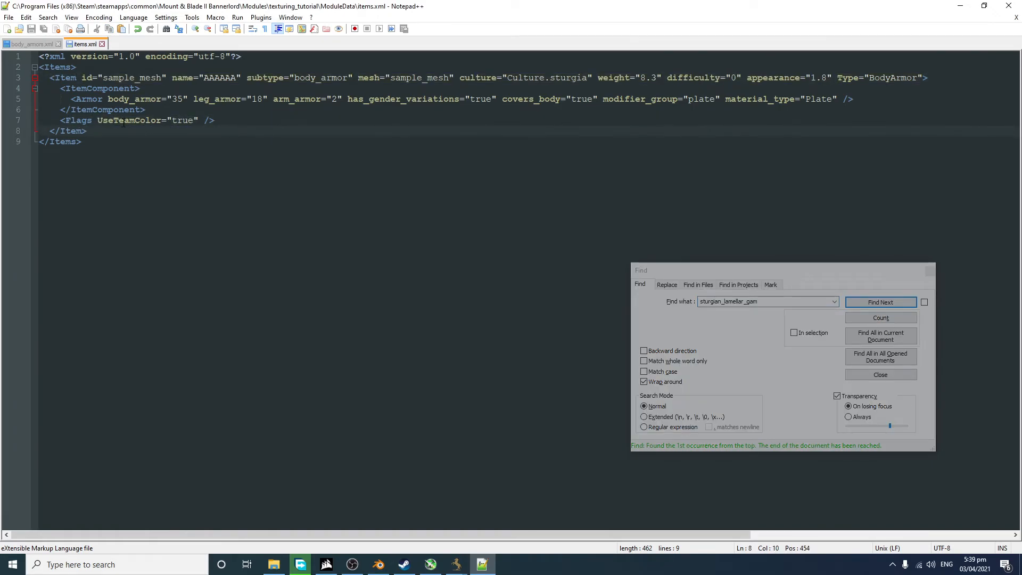
{"action": "left_click_drag", "start_coordinate": [97, 121], "coordinate": [183, 124]}
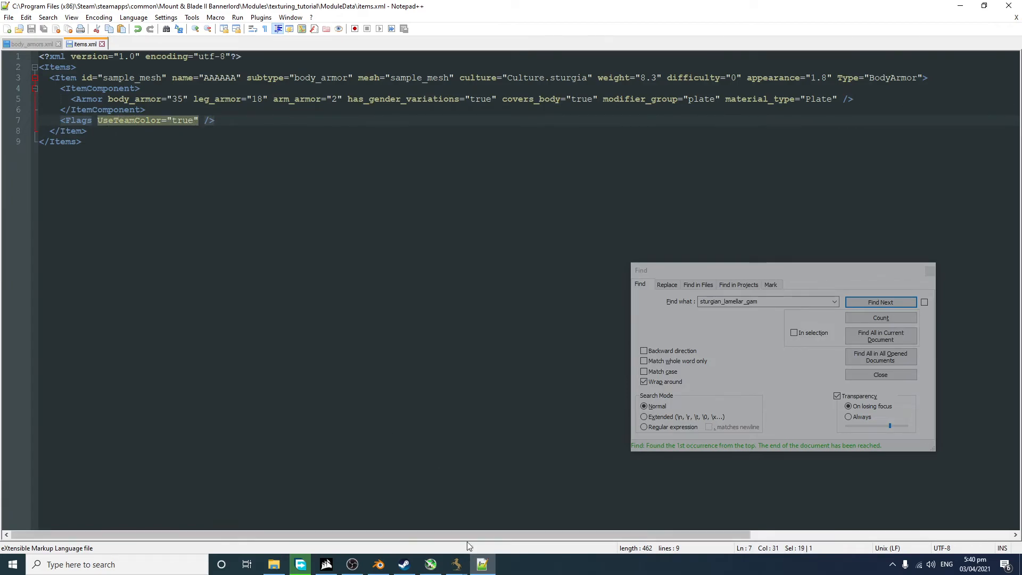
{"action": "mouse_move", "coordinate": [456, 564]}
{"action": "left_click", "coordinate": [487, 542]}
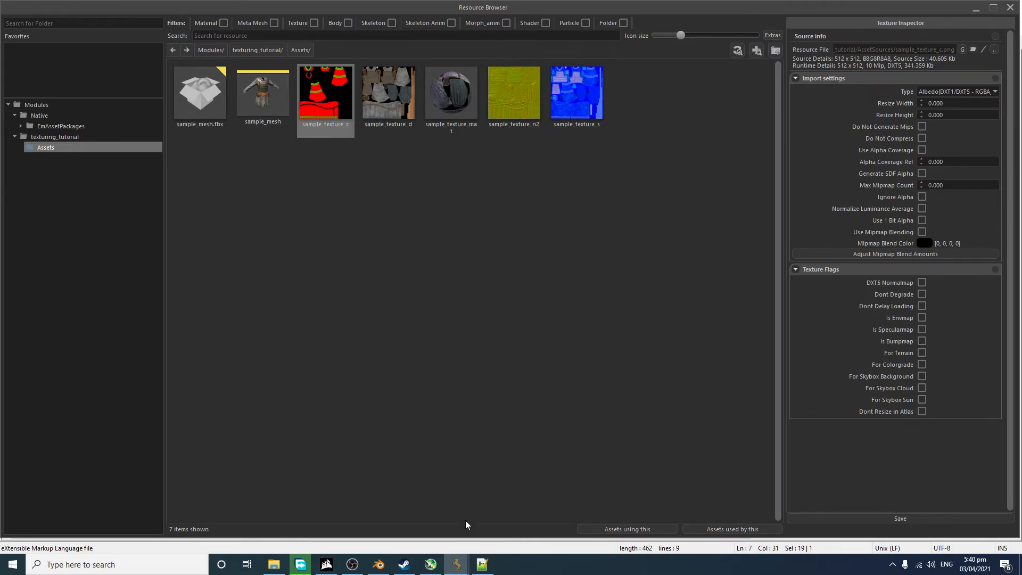
{"action": "left_click", "coordinate": [482, 564]}
{"action": "left_click_drag", "start_coordinate": [98, 120], "coordinate": [192, 122]}
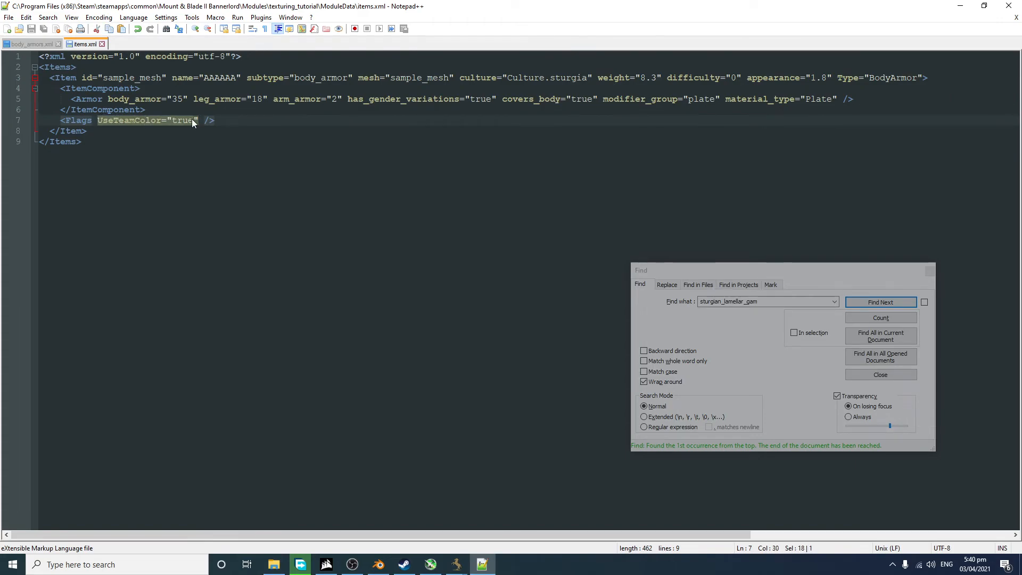
{"action": "left_click", "coordinate": [289, 129]}
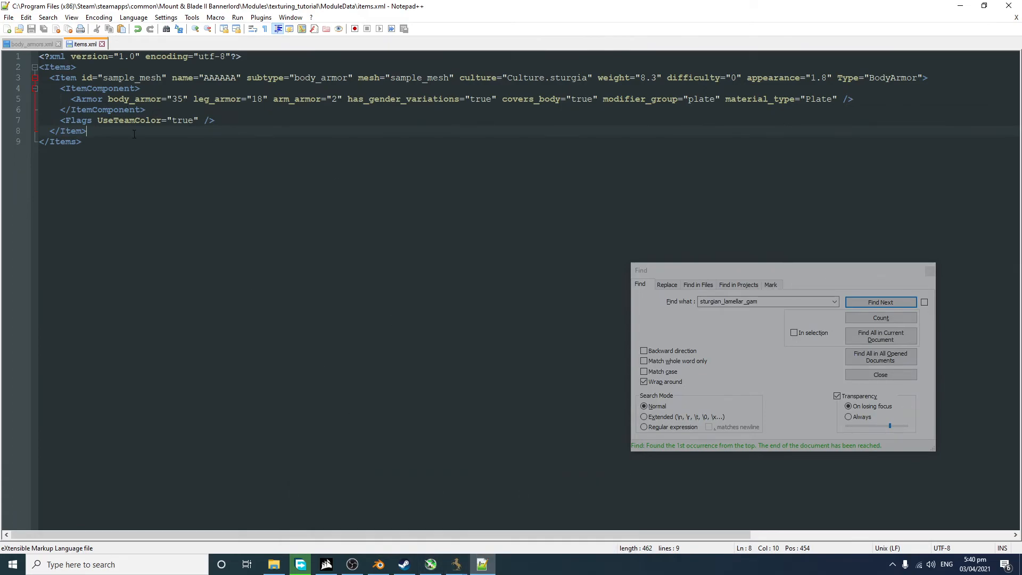
{"action": "key", "text": "Down"}
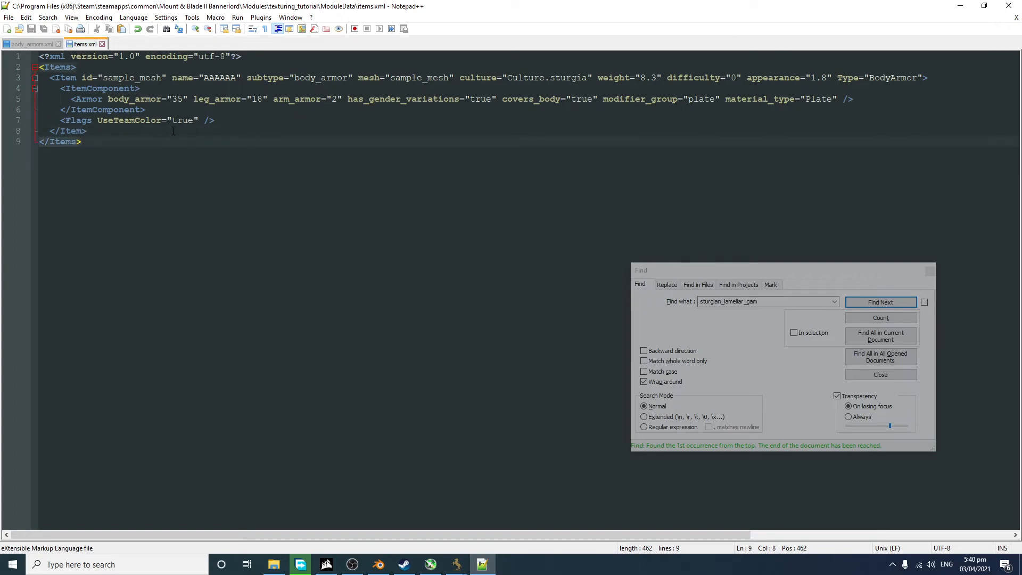
Step: Close the Resource Browser and the Meta Mesh Editor, and switch to the Bannerlord Edit Mode window
{"action": "mouse_move", "coordinate": [456, 564]}
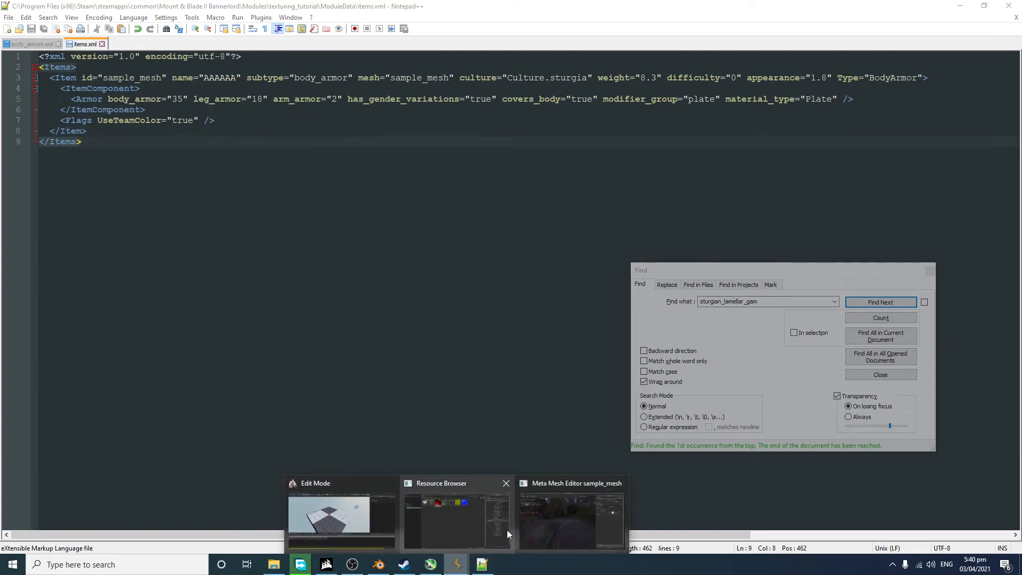
{"action": "left_click", "coordinate": [505, 482]}
{"action": "left_click", "coordinate": [560, 484]}
{"action": "left_click", "coordinate": [465, 509]}
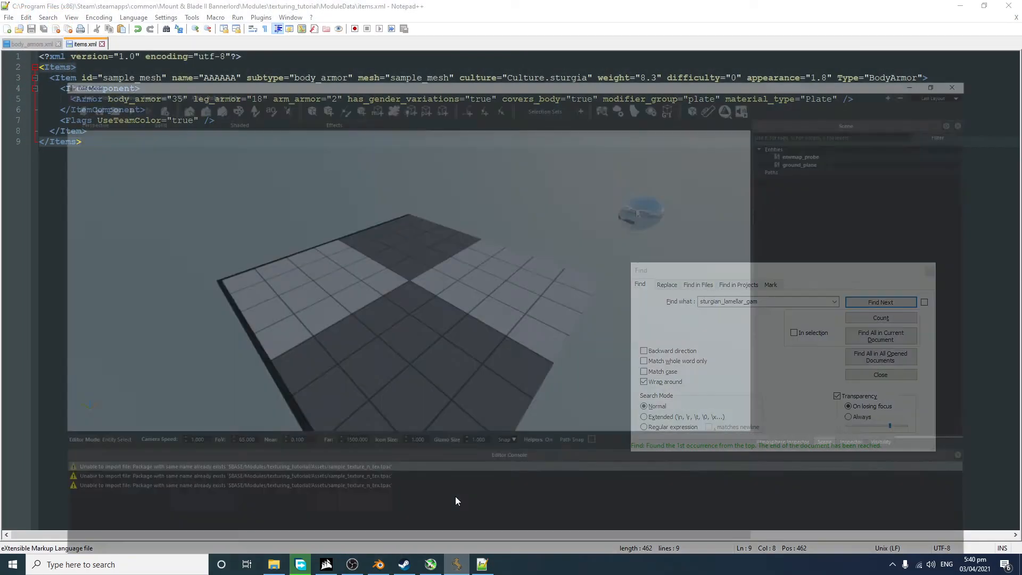
Step: Publish the texturing_tutorial module with the Client packing type
{"action": "left_click", "coordinate": [8, 17]}
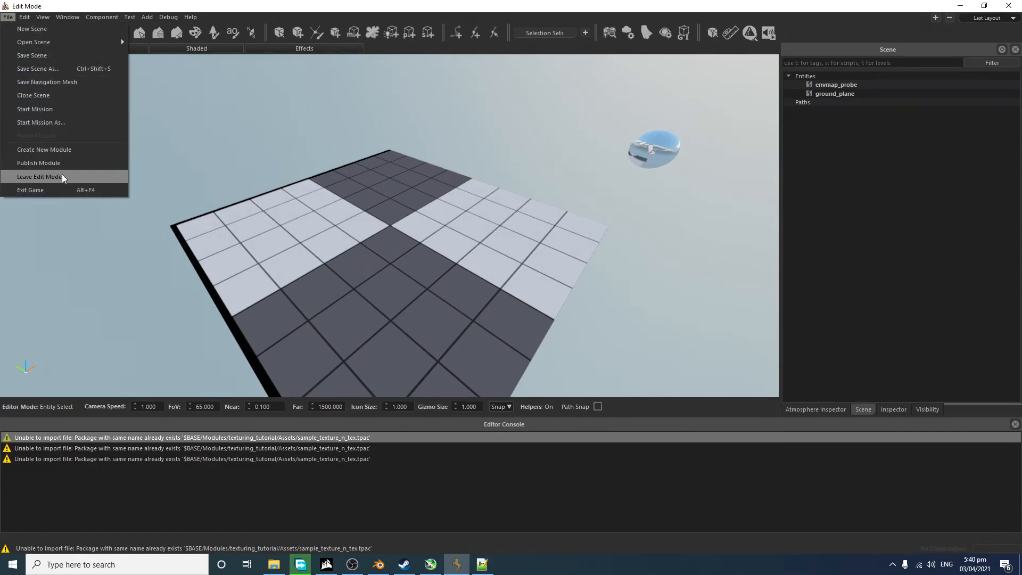
{"action": "left_click", "coordinate": [36, 163]}
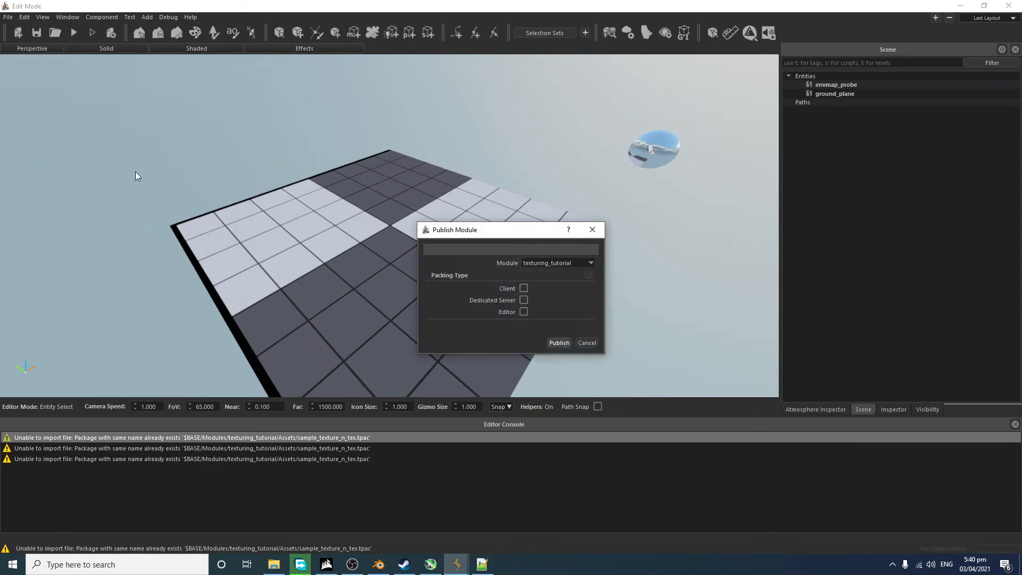
{"action": "left_click", "coordinate": [525, 287]}
{"action": "left_click", "coordinate": [558, 343]}
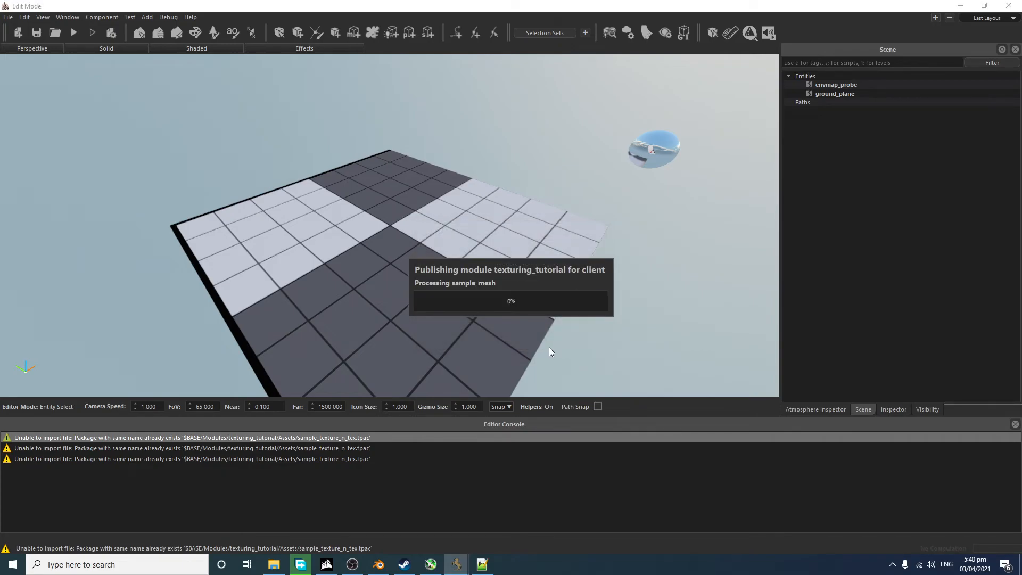
Step: Switch to File Explorer and check the size of pack0.tpac in the texturing_tutorial module's AssetPackages folder
{"action": "left_click", "coordinate": [267, 568]}
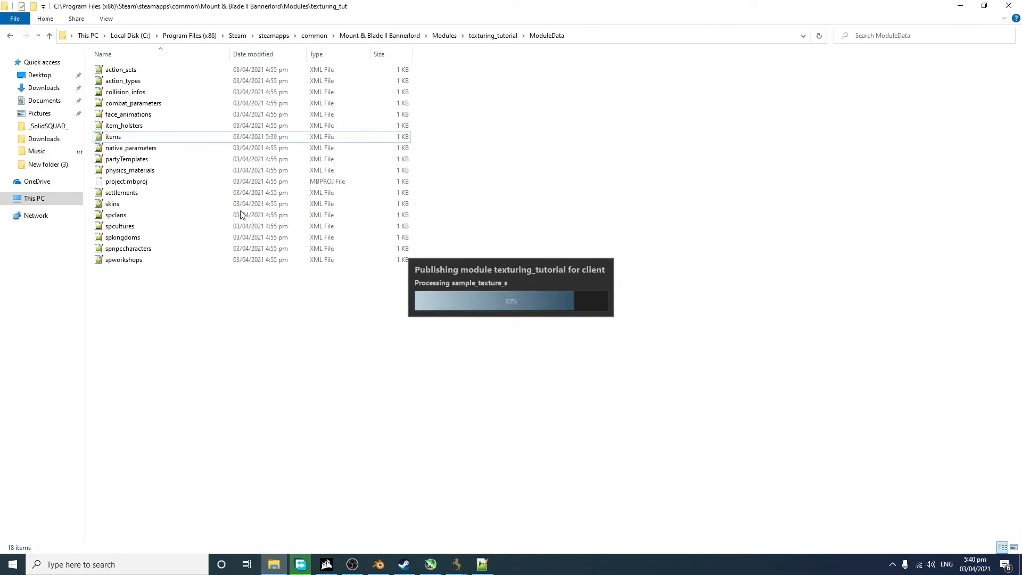
{"action": "left_click", "coordinate": [497, 35]}
{"action": "double_click", "coordinate": [150, 71]}
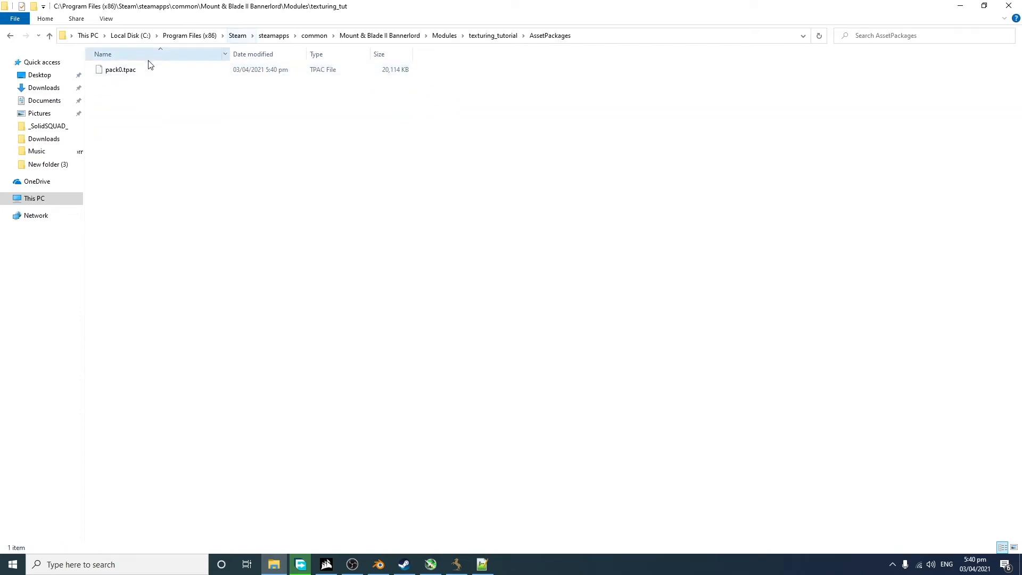
{"action": "left_click", "coordinate": [378, 75]}
{"action": "left_click", "coordinate": [380, 78]}
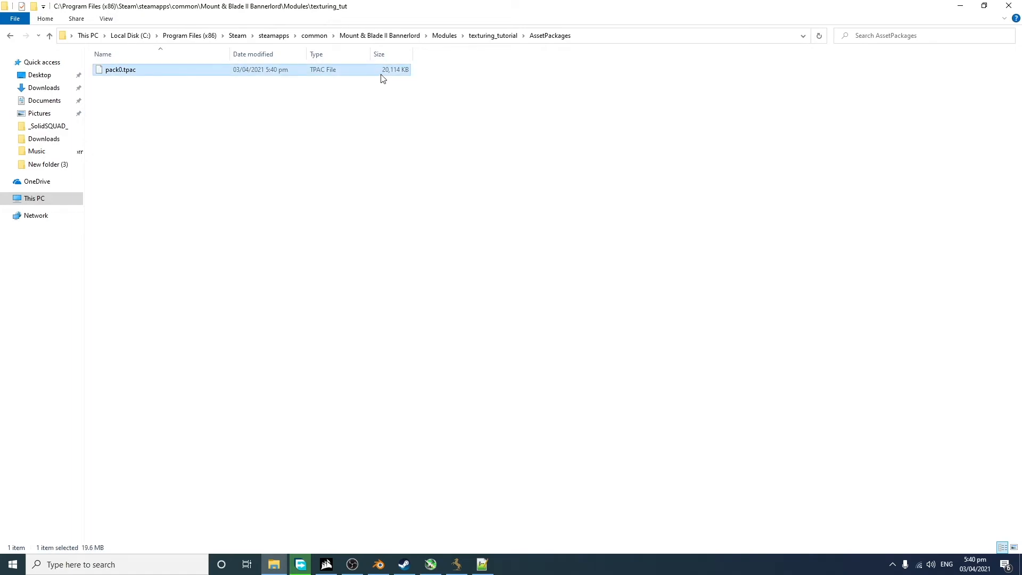
Step: Check the size of the module's AssetSources folder in its properties and close them
{"action": "left_click", "coordinate": [494, 35]}
{"action": "right_click", "coordinate": [171, 82]}
{"action": "left_click", "coordinate": [152, 94]}
{"action": "key", "text": "shift+F10"}
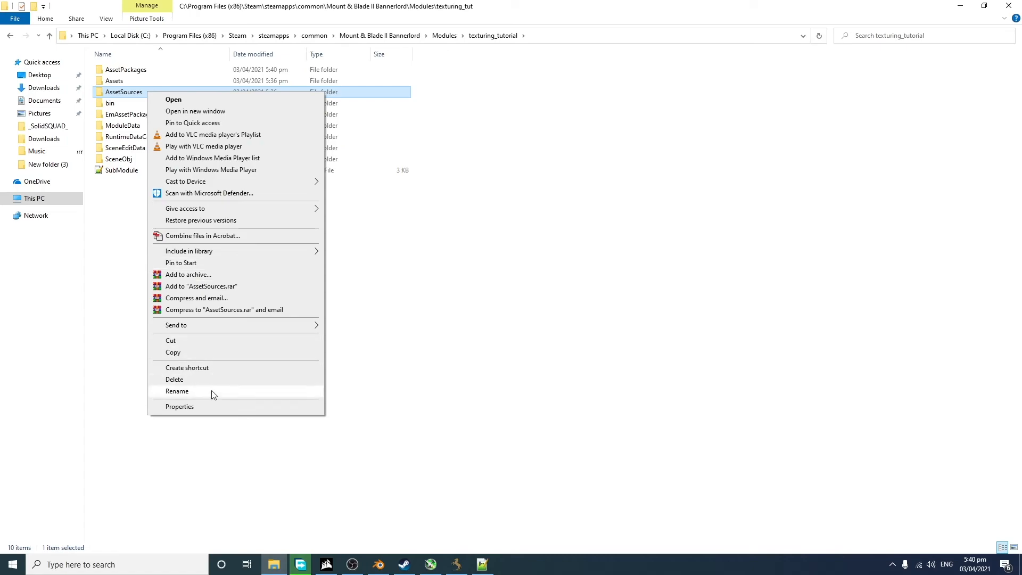
{"action": "left_click", "coordinate": [229, 404]}
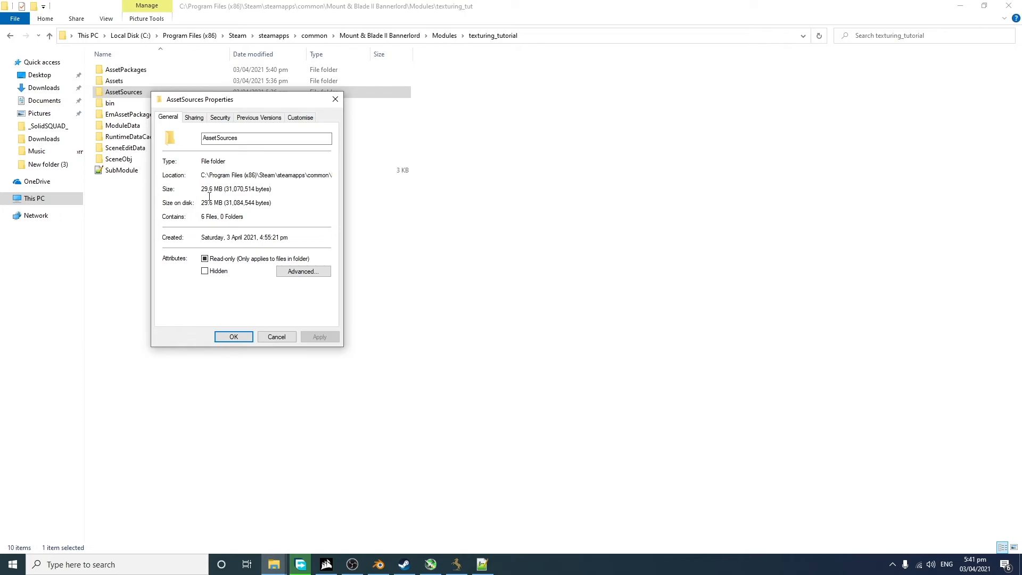
{"action": "left_click_drag", "start_coordinate": [203, 190], "coordinate": [222, 191]}
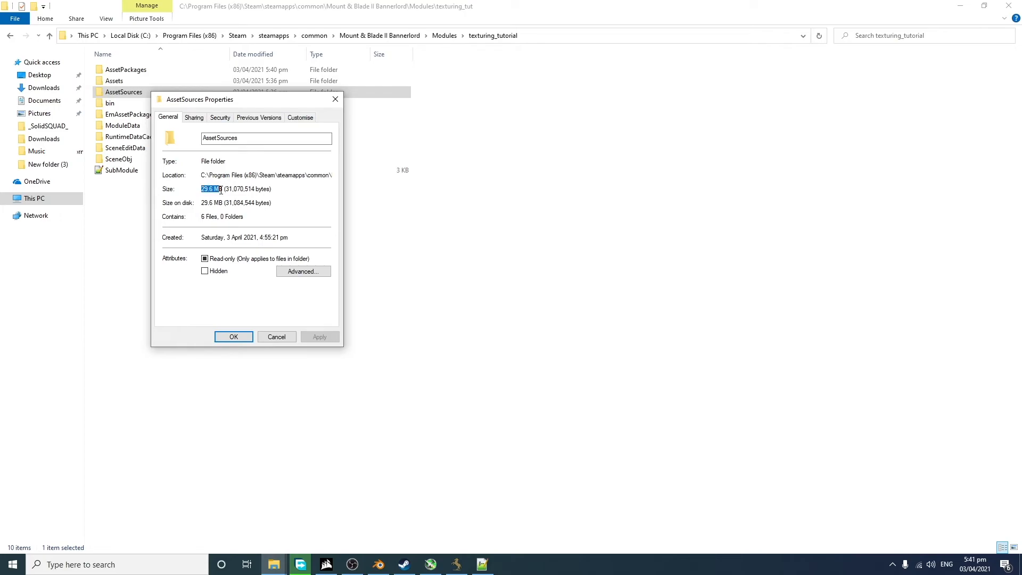
{"action": "left_click", "coordinate": [335, 99]}
{"action": "left_click", "coordinate": [132, 331]}
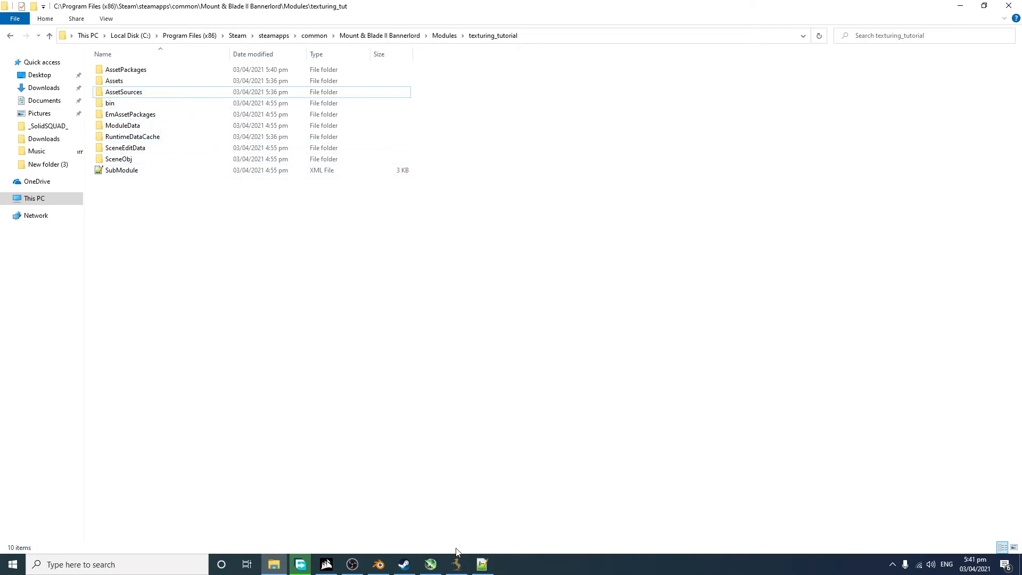
Step: Switch to Bannerlord and open the character's inventory from the training field in the campaign
{"action": "left_click", "coordinate": [456, 564]}
{"action": "left_click", "coordinate": [8, 17]}
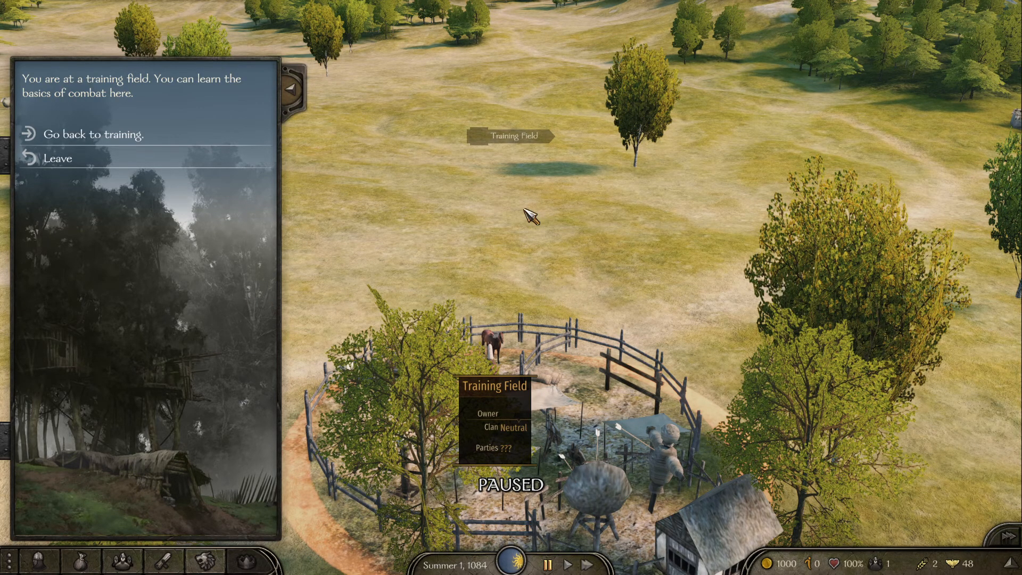
{"action": "key", "text": "i"}
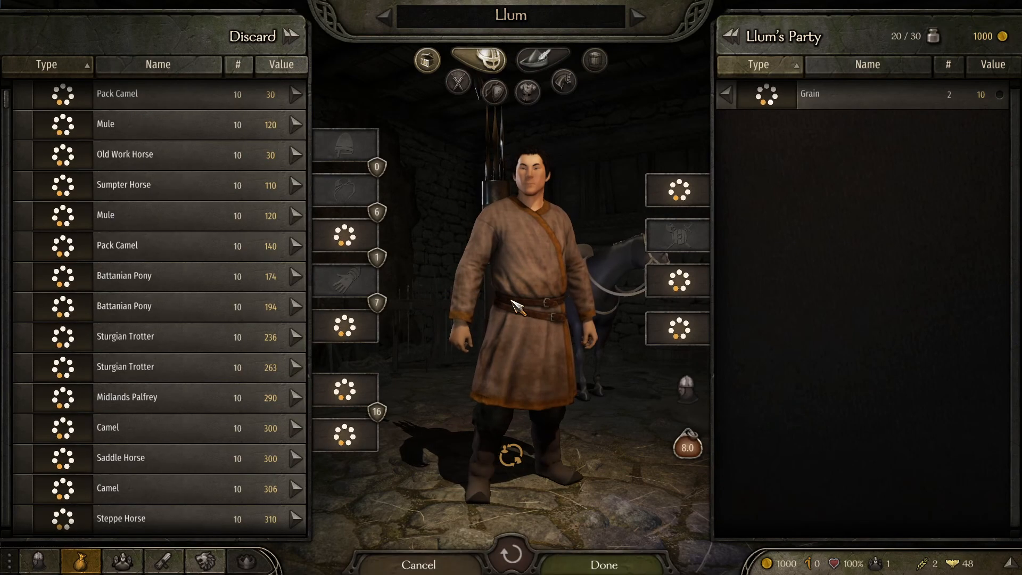
Step: Filter the inventory to armor, sort it by name, and equip the AAAAAA item as the character's body armor
{"action": "left_click", "coordinate": [528, 92]}
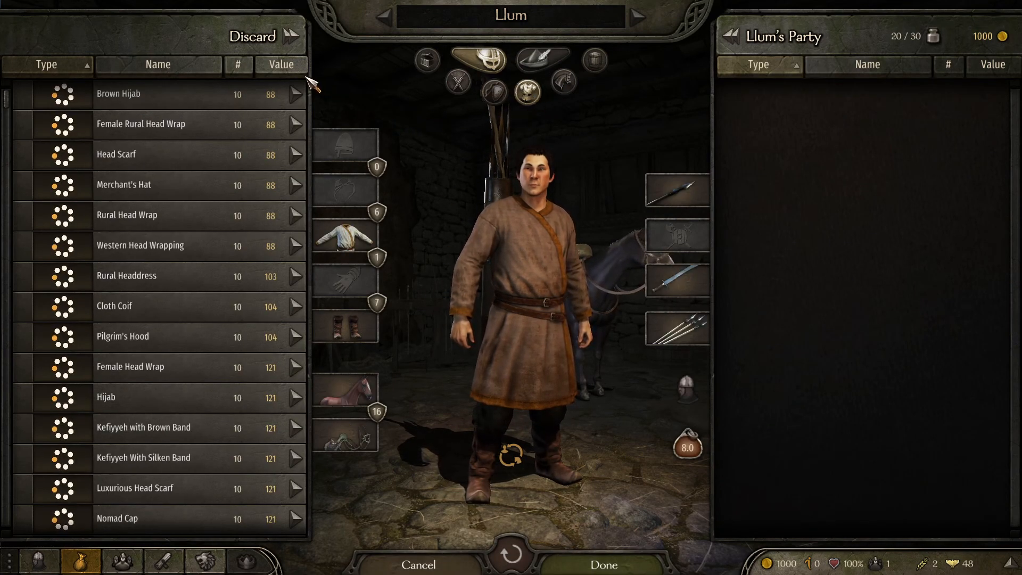
{"action": "left_click", "coordinate": [213, 65]}
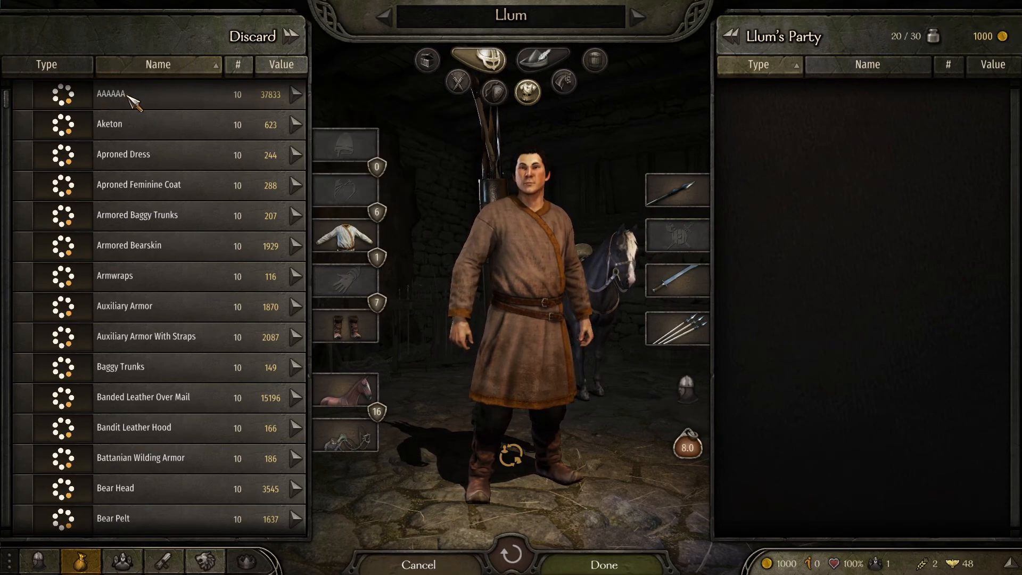
{"action": "left_click_drag", "start_coordinate": [130, 97], "coordinate": [354, 235]}
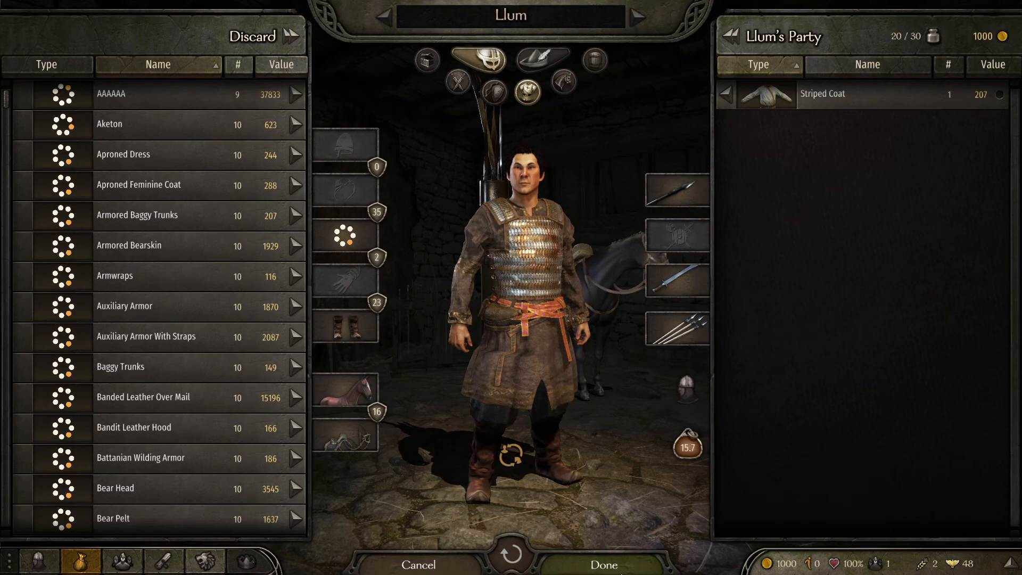
{"action": "mouse_move", "coordinate": [352, 234]}
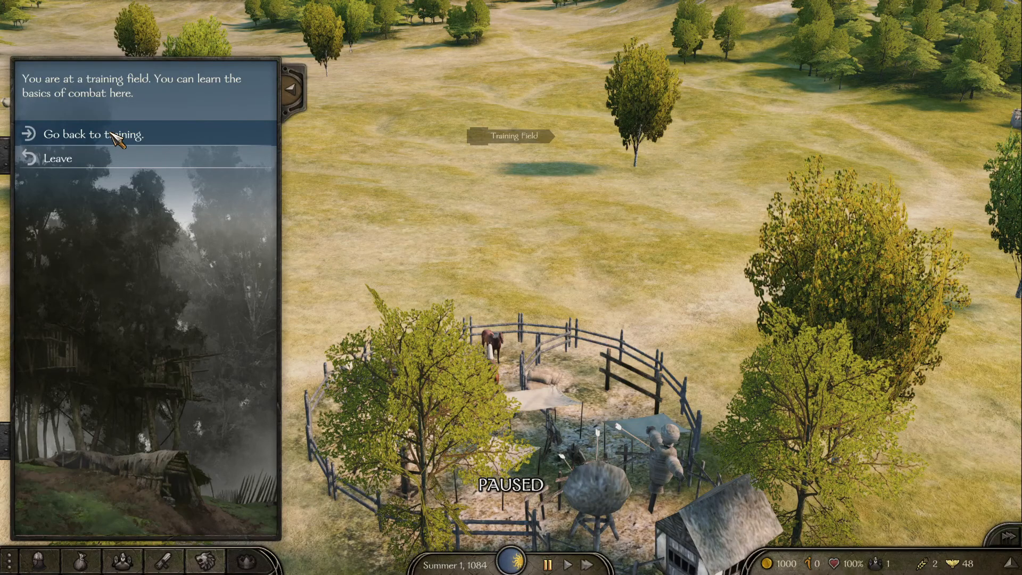
Step: Leave the training field, accept the story notification, and enter a single-letter family name to reach the Banner Editor
{"action": "left_click", "coordinate": [147, 159]}
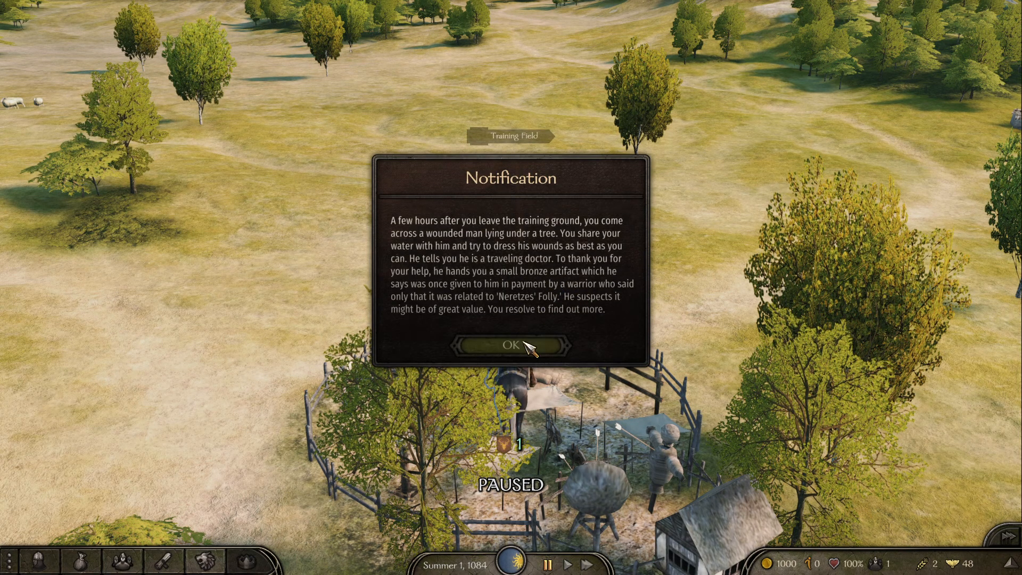
{"action": "key", "text": "Return"}
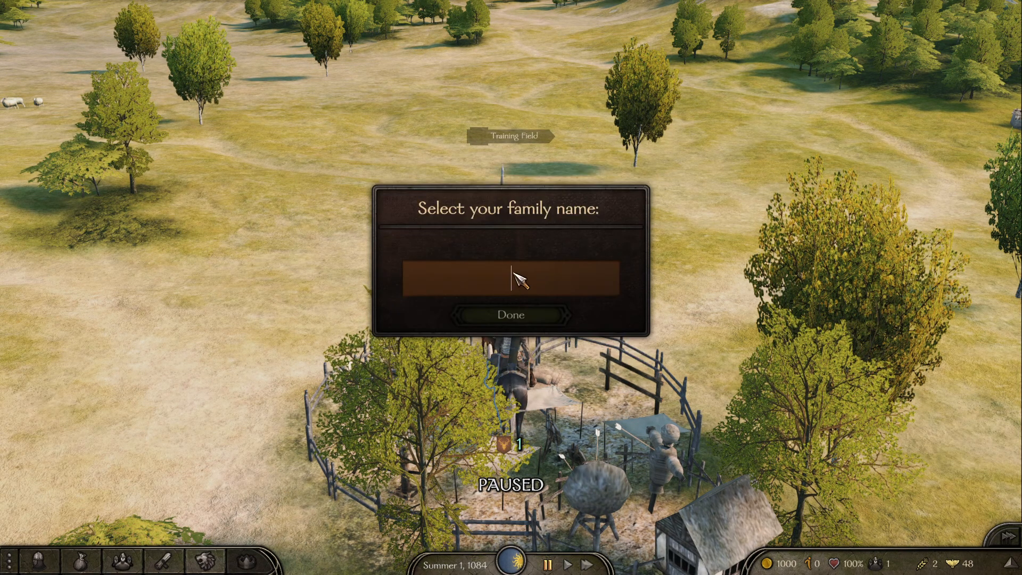
{"action": "type", "text": "a"}
{"action": "left_click", "coordinate": [530, 318]}
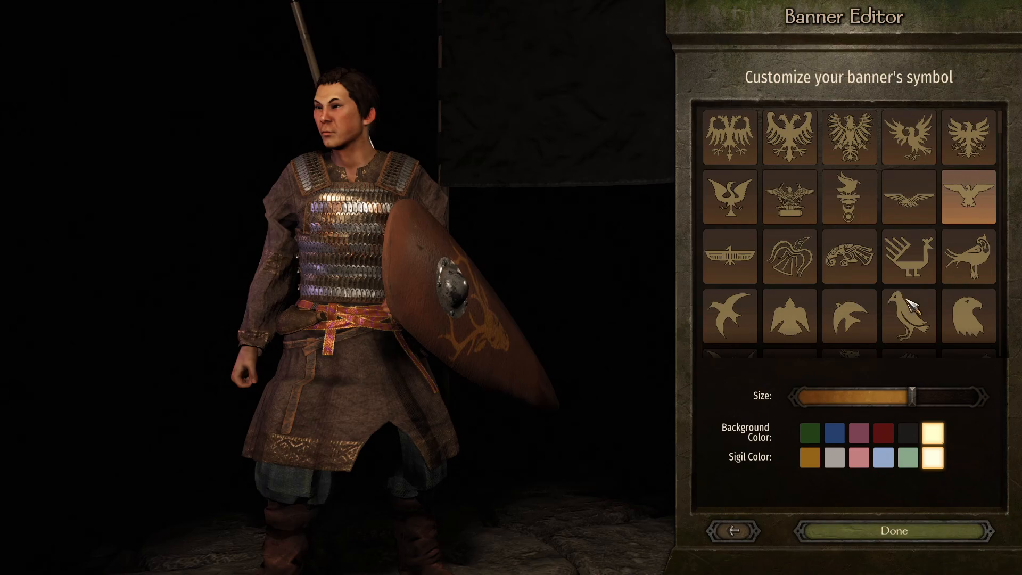
Step: Preview the armor with red, green, brown and black banner background colors, ending with red
{"action": "left_click", "coordinate": [884, 434]}
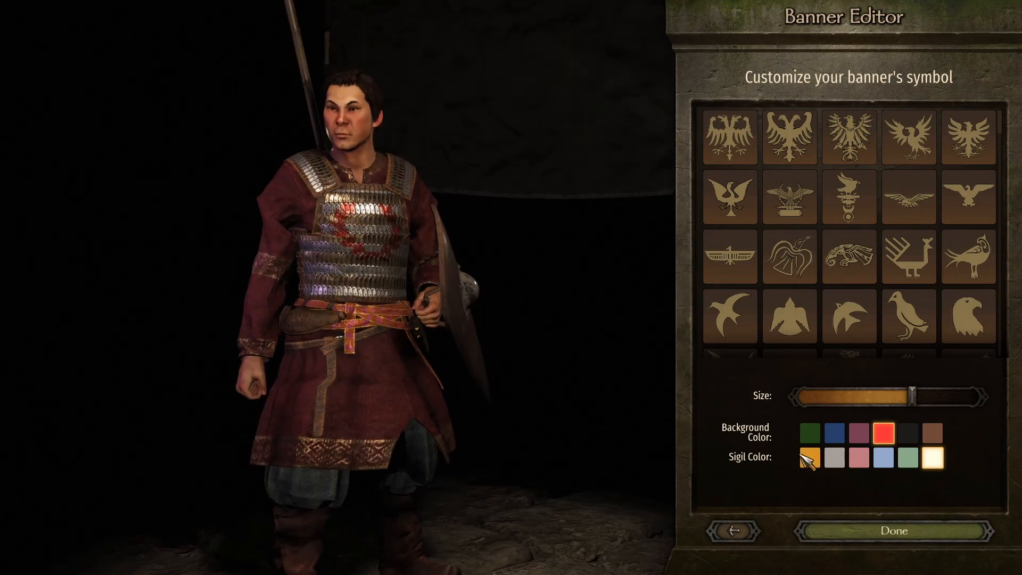
{"action": "left_click", "coordinate": [809, 433]}
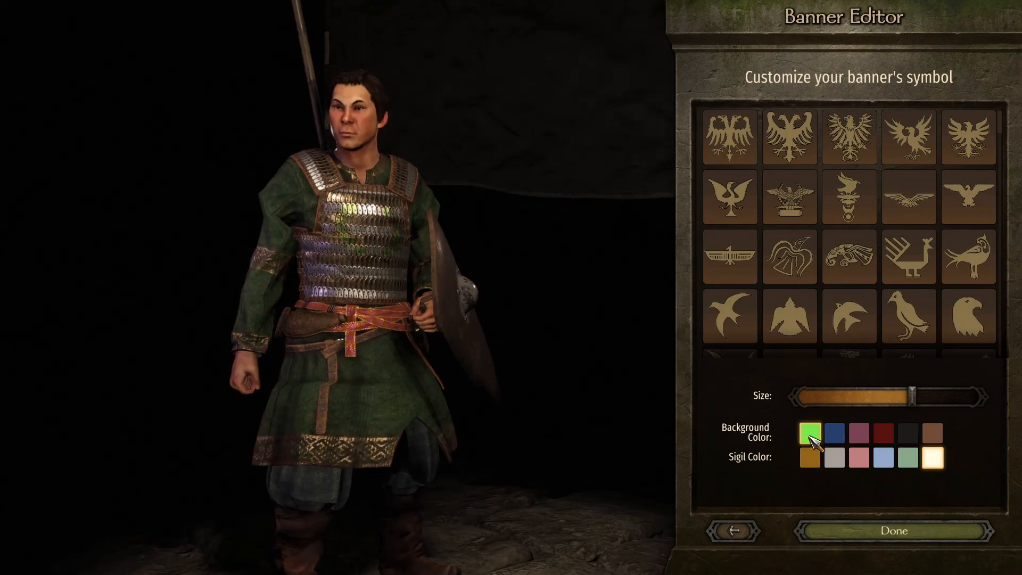
{"action": "left_click", "coordinate": [933, 435]}
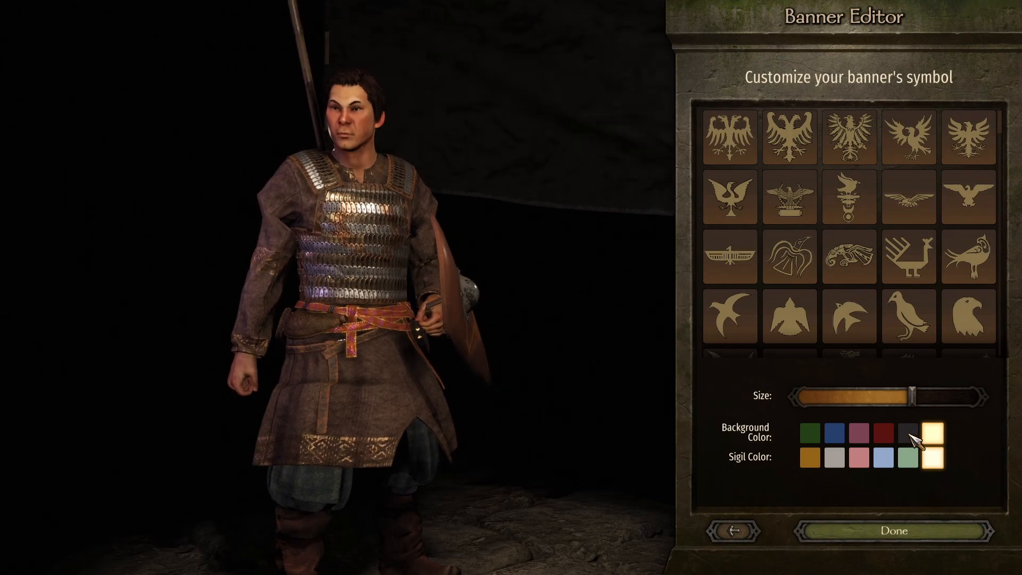
{"action": "left_click", "coordinate": [909, 436]}
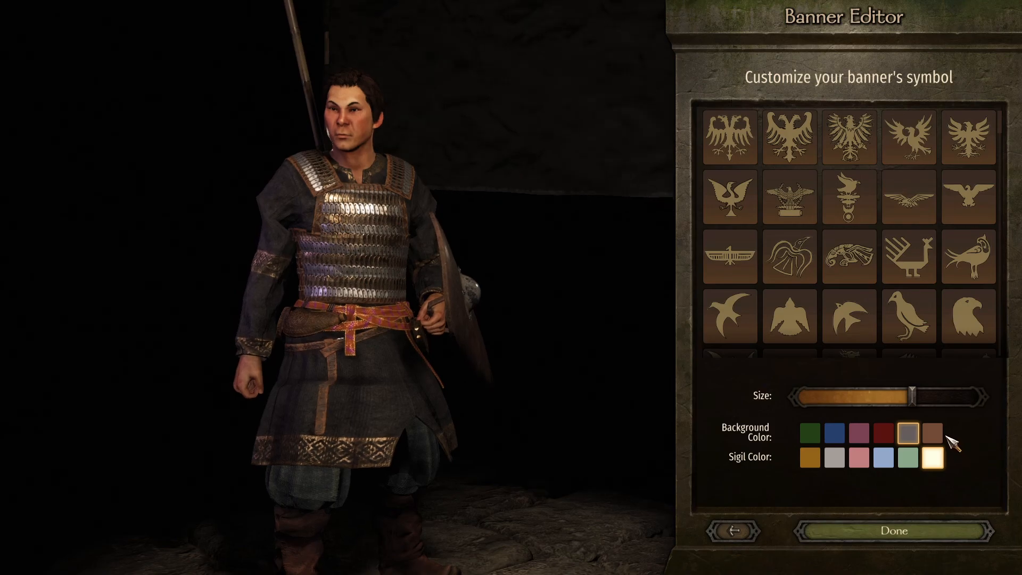
{"action": "left_click", "coordinate": [884, 436]}
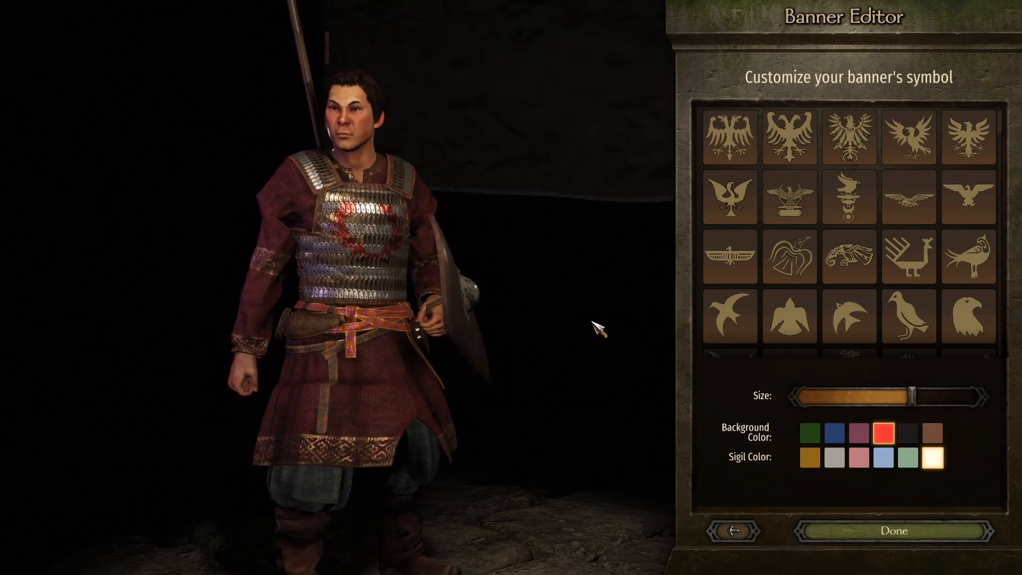